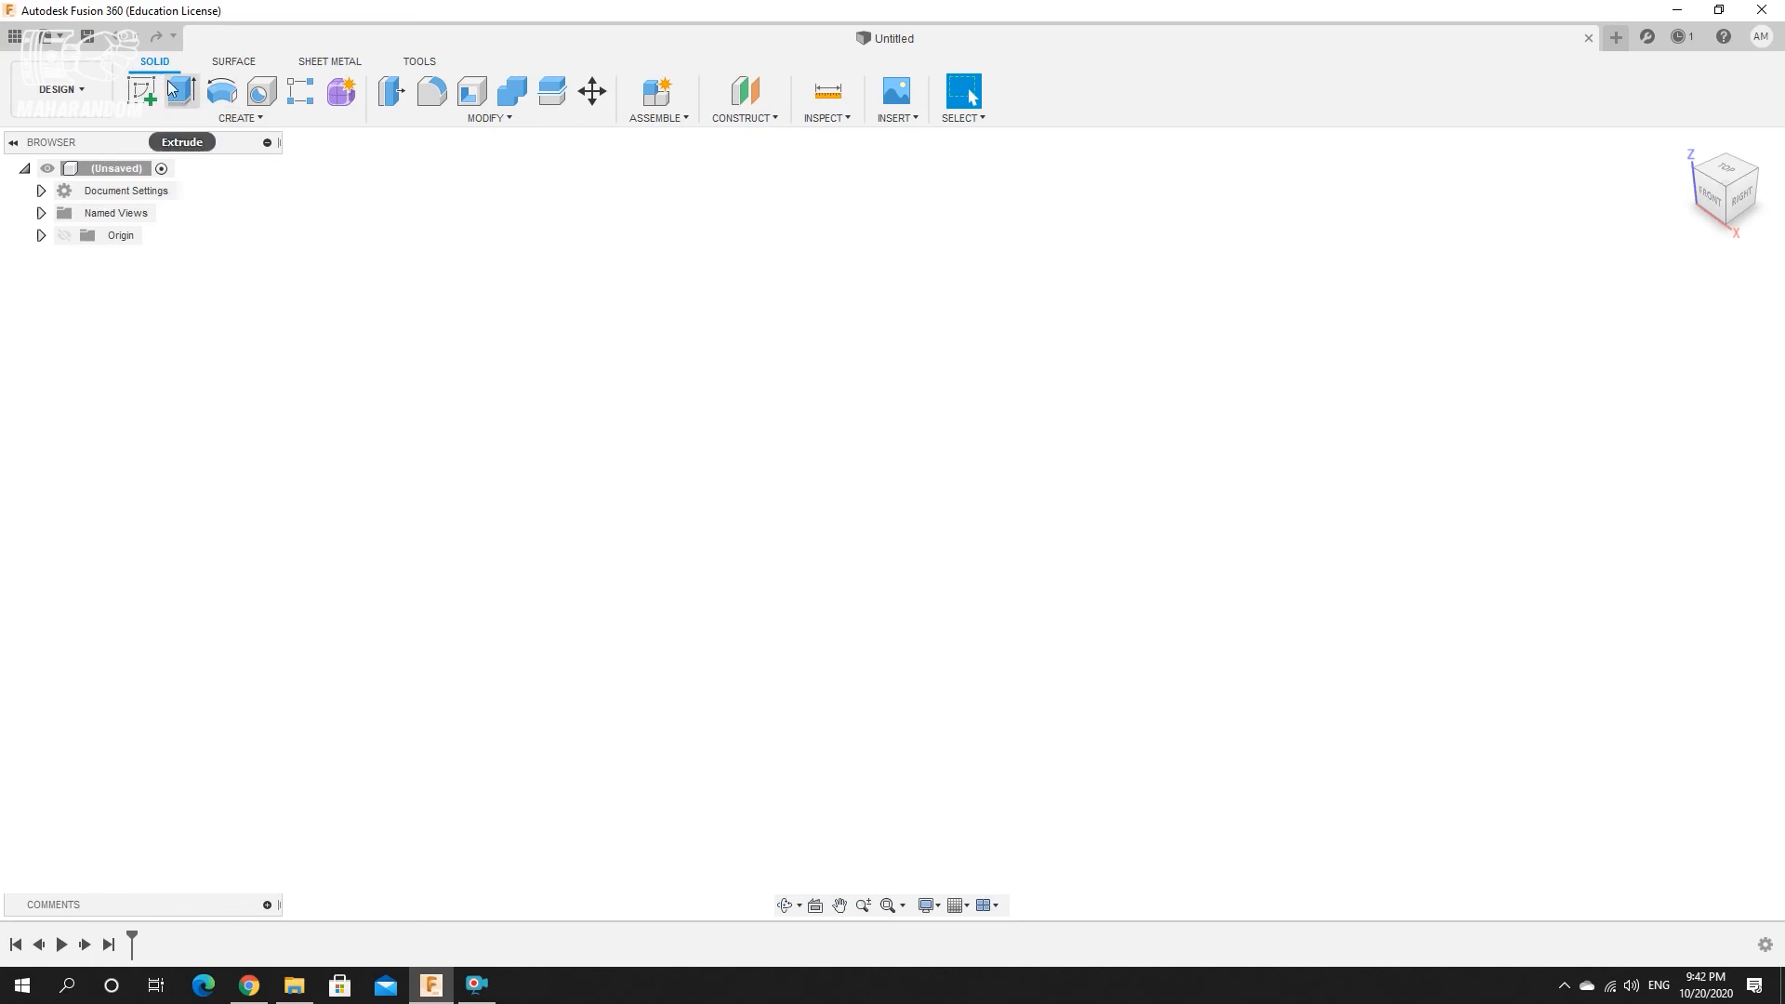
click(240, 117)
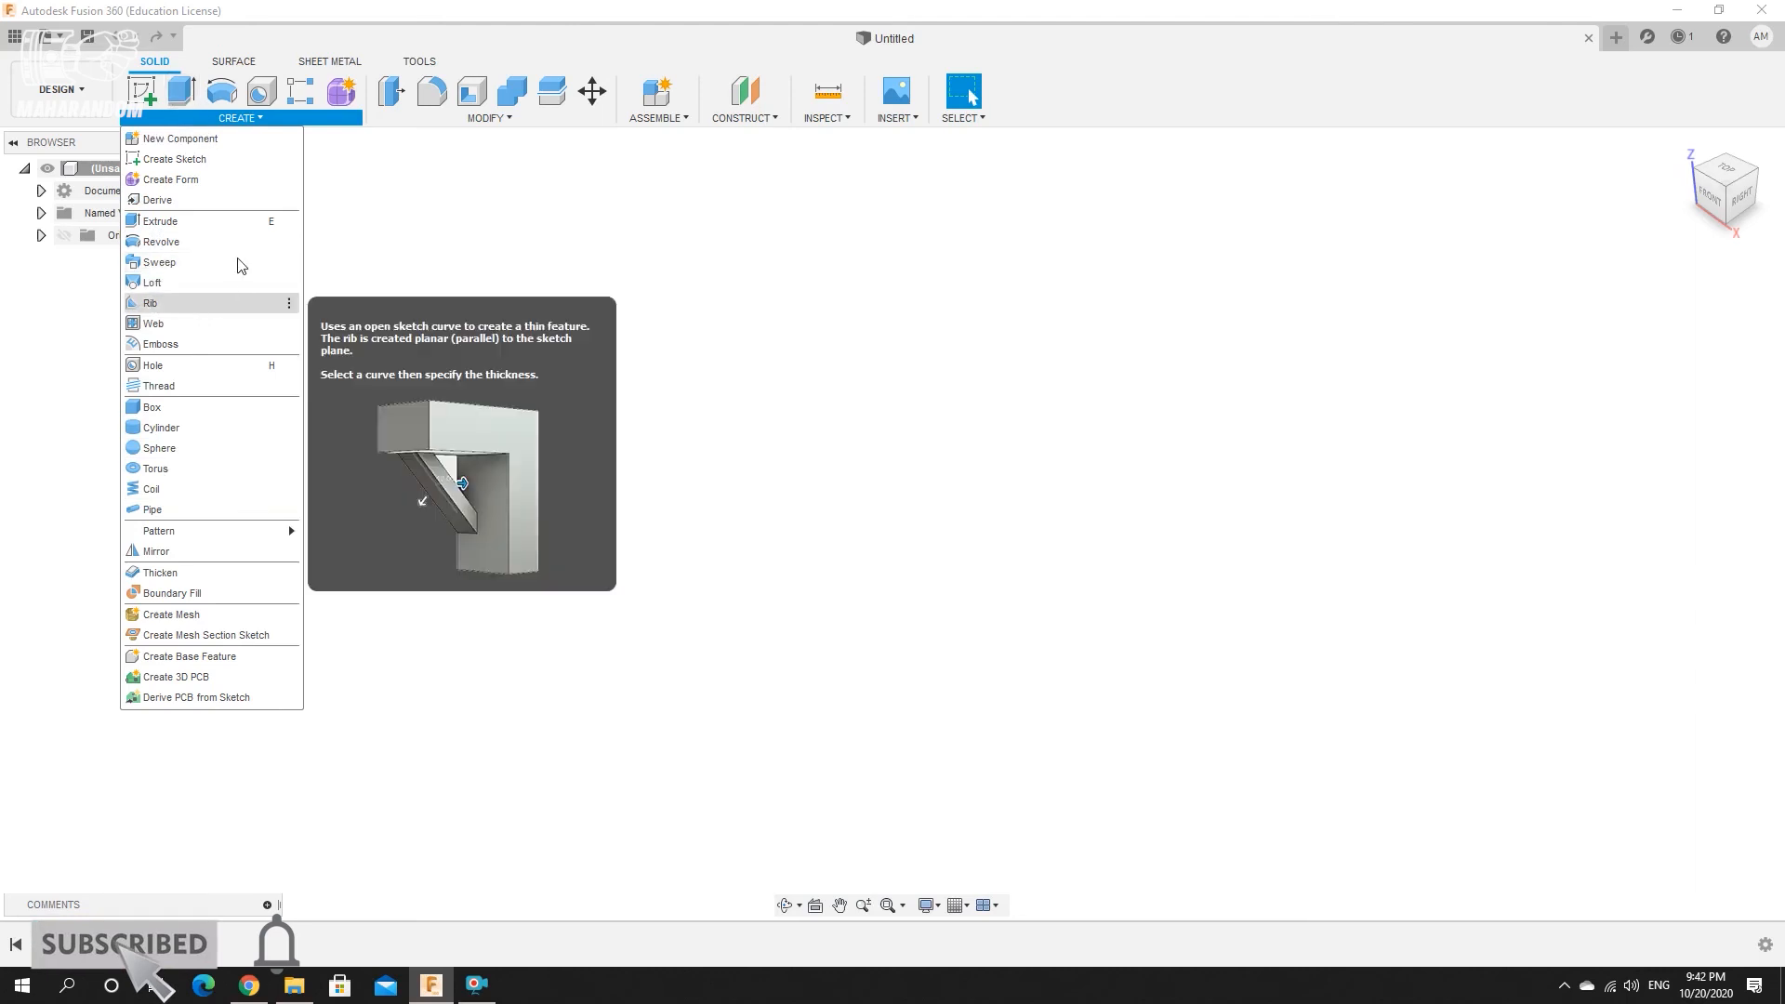
click(335, 35)
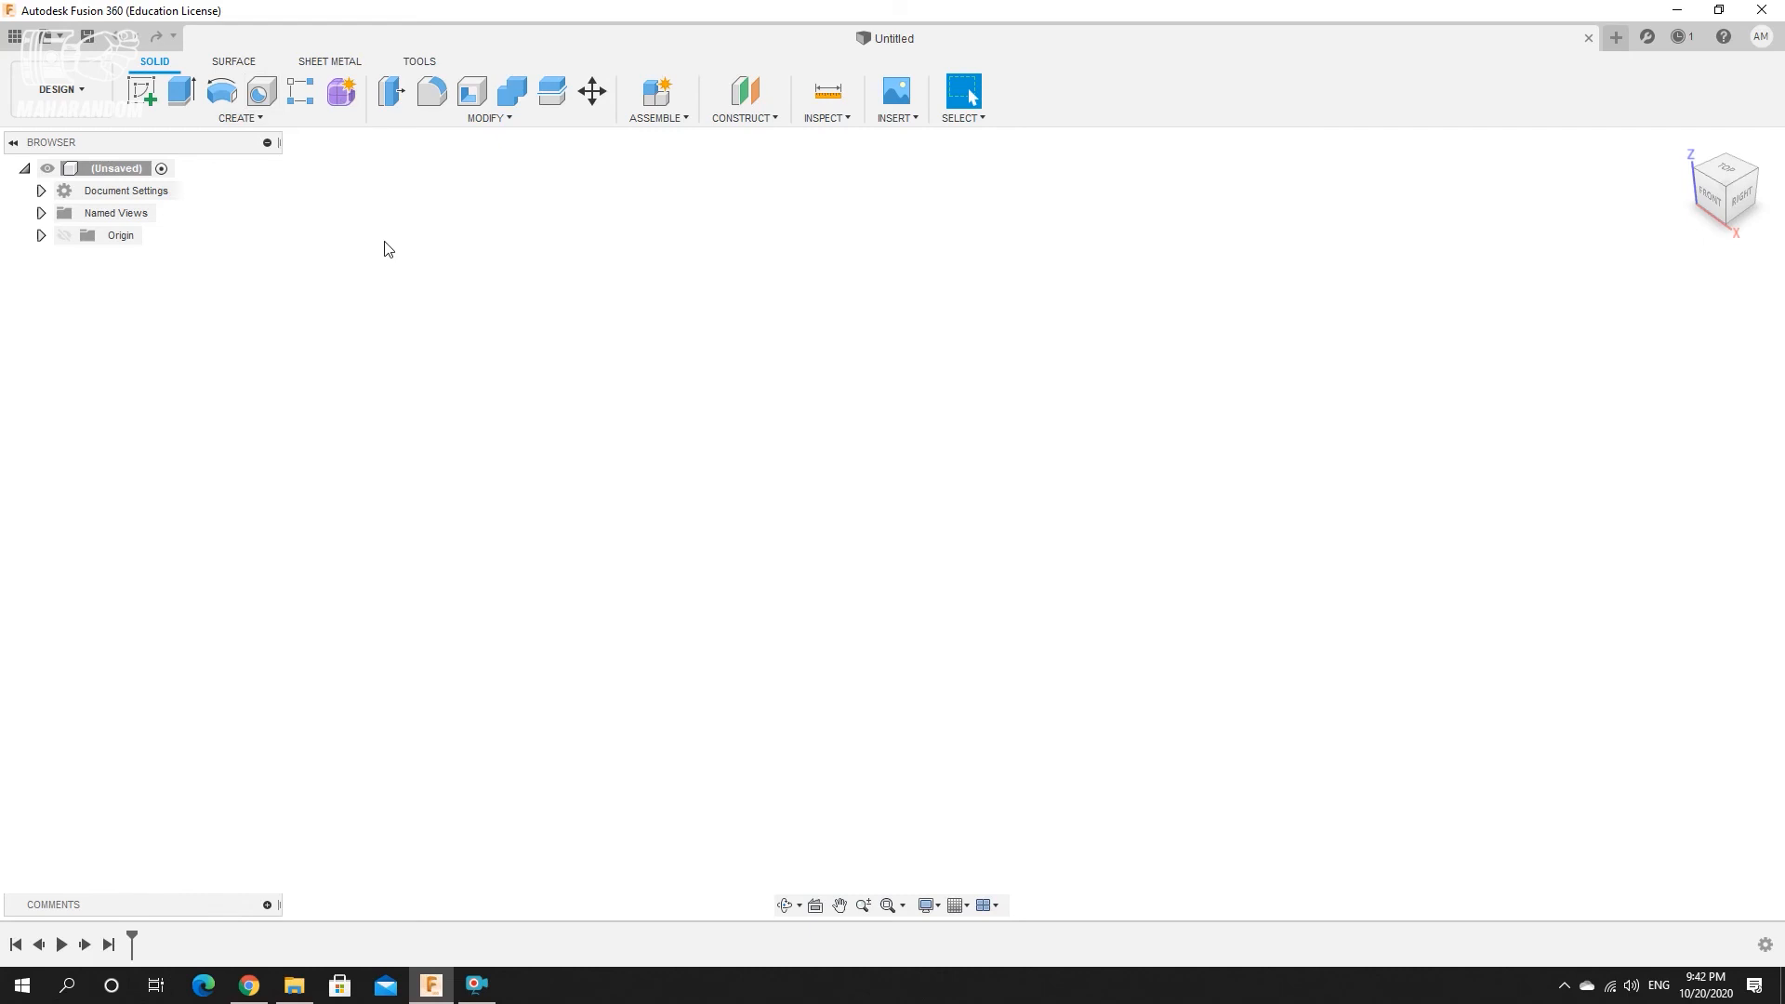
Switch to Chrome to look at the among us character reference images, and return to Fusion 360.
click(255, 991)
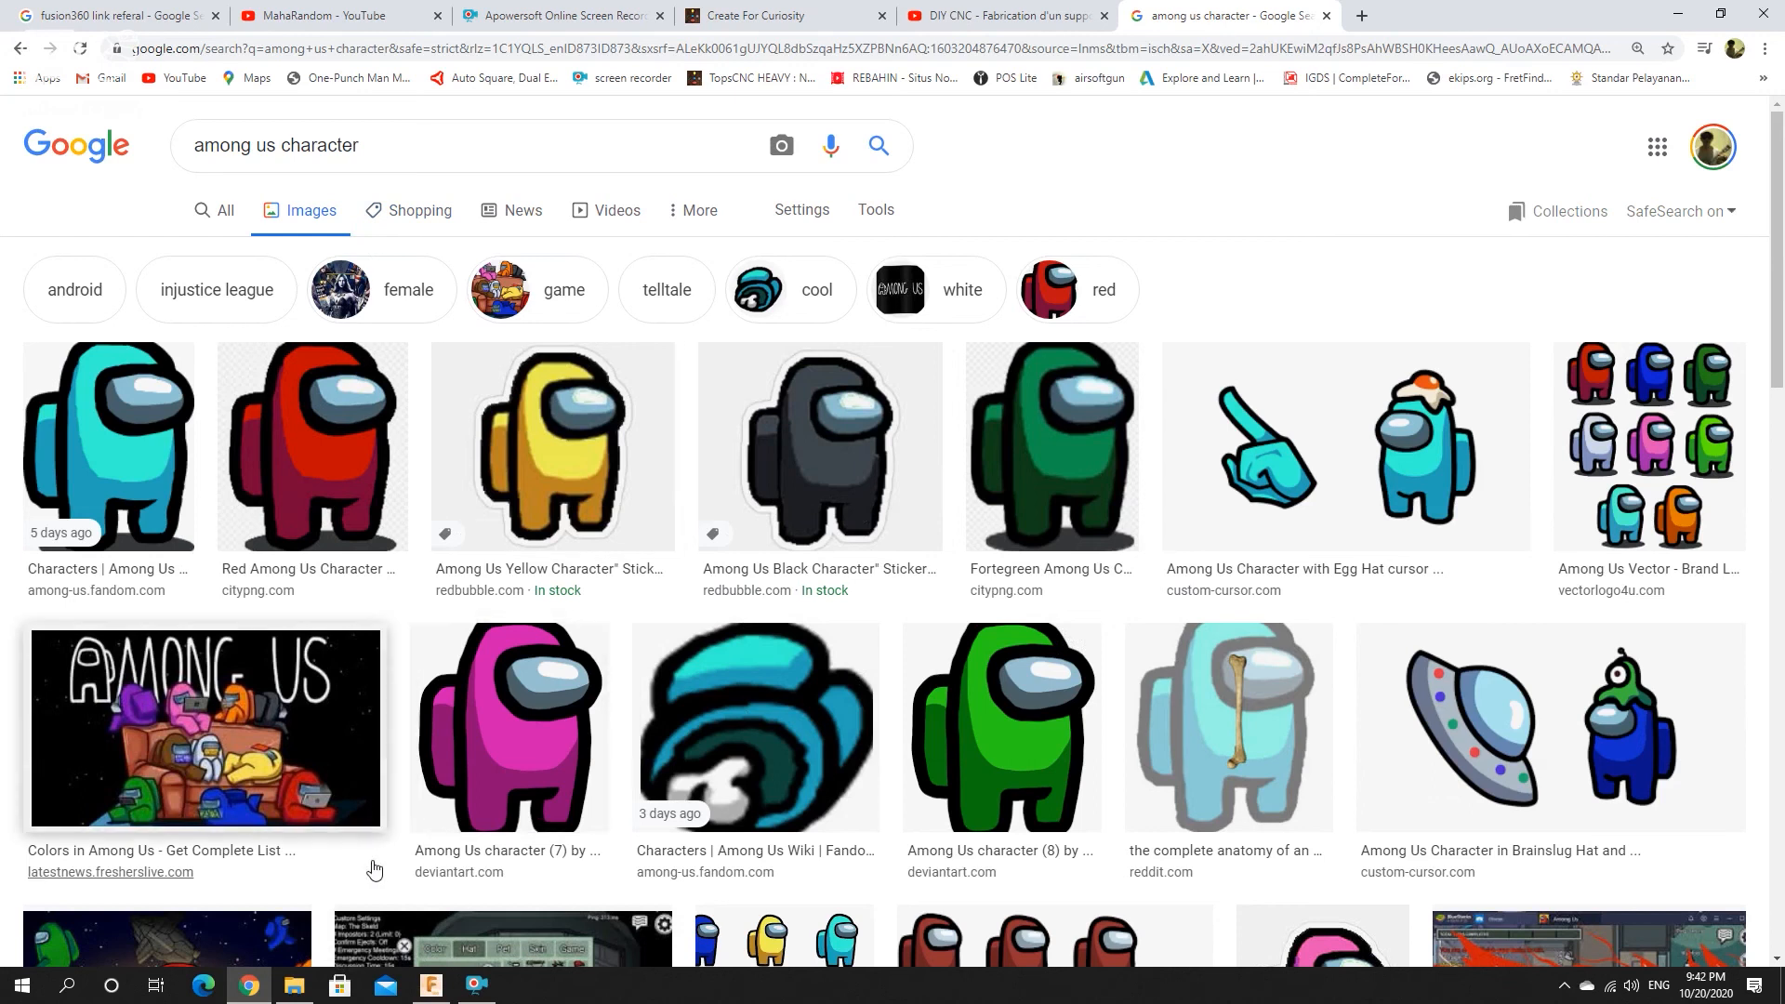
click(430, 984)
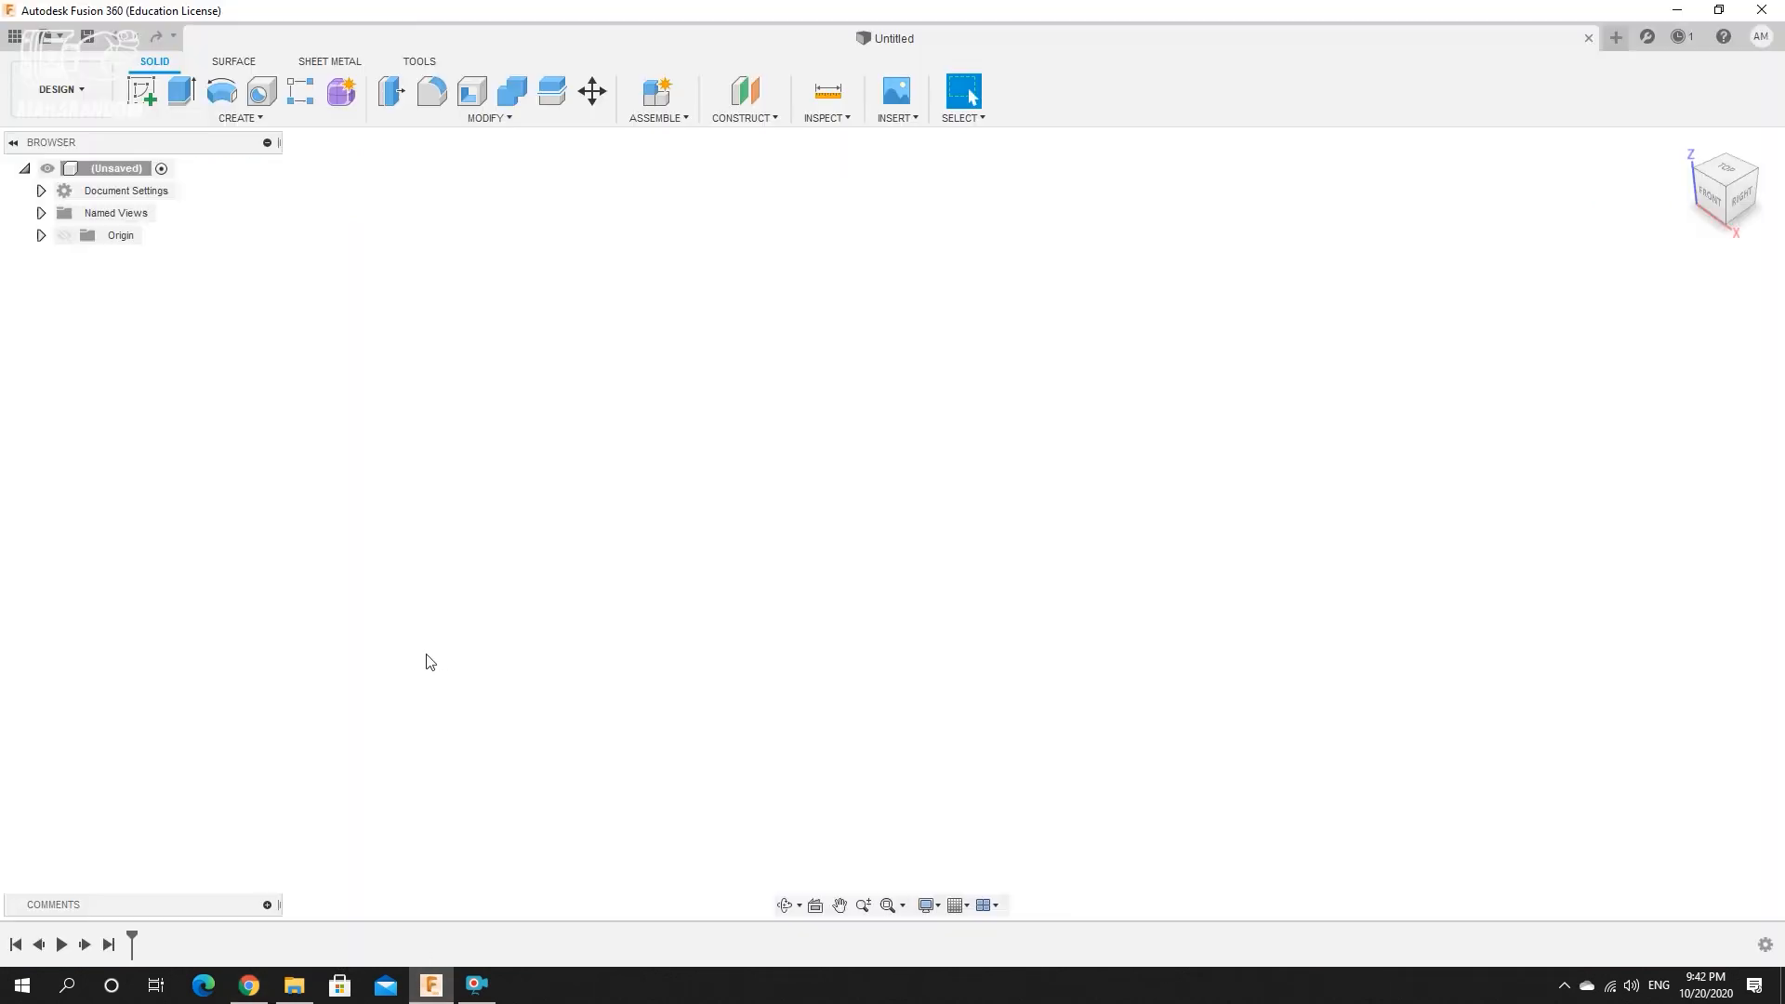
Create a form and add a 60 mm diameter quadball at the origin on the horizontal plane.
click(341, 93)
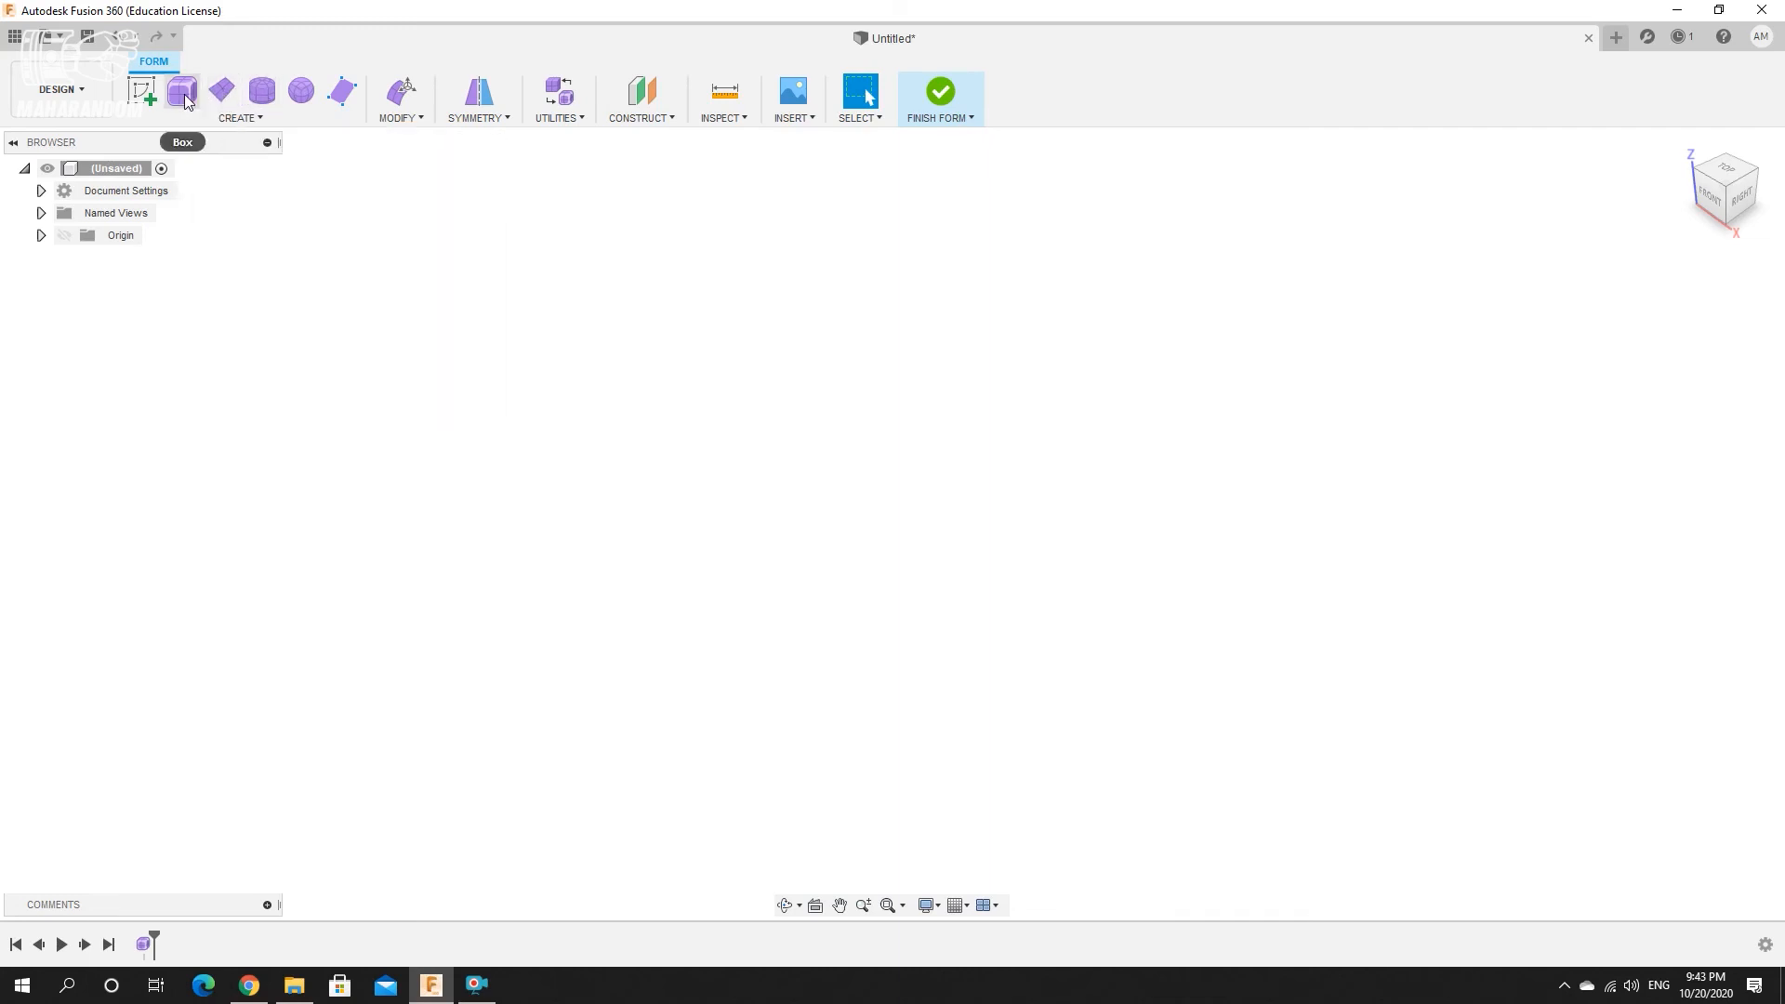
click(300, 97)
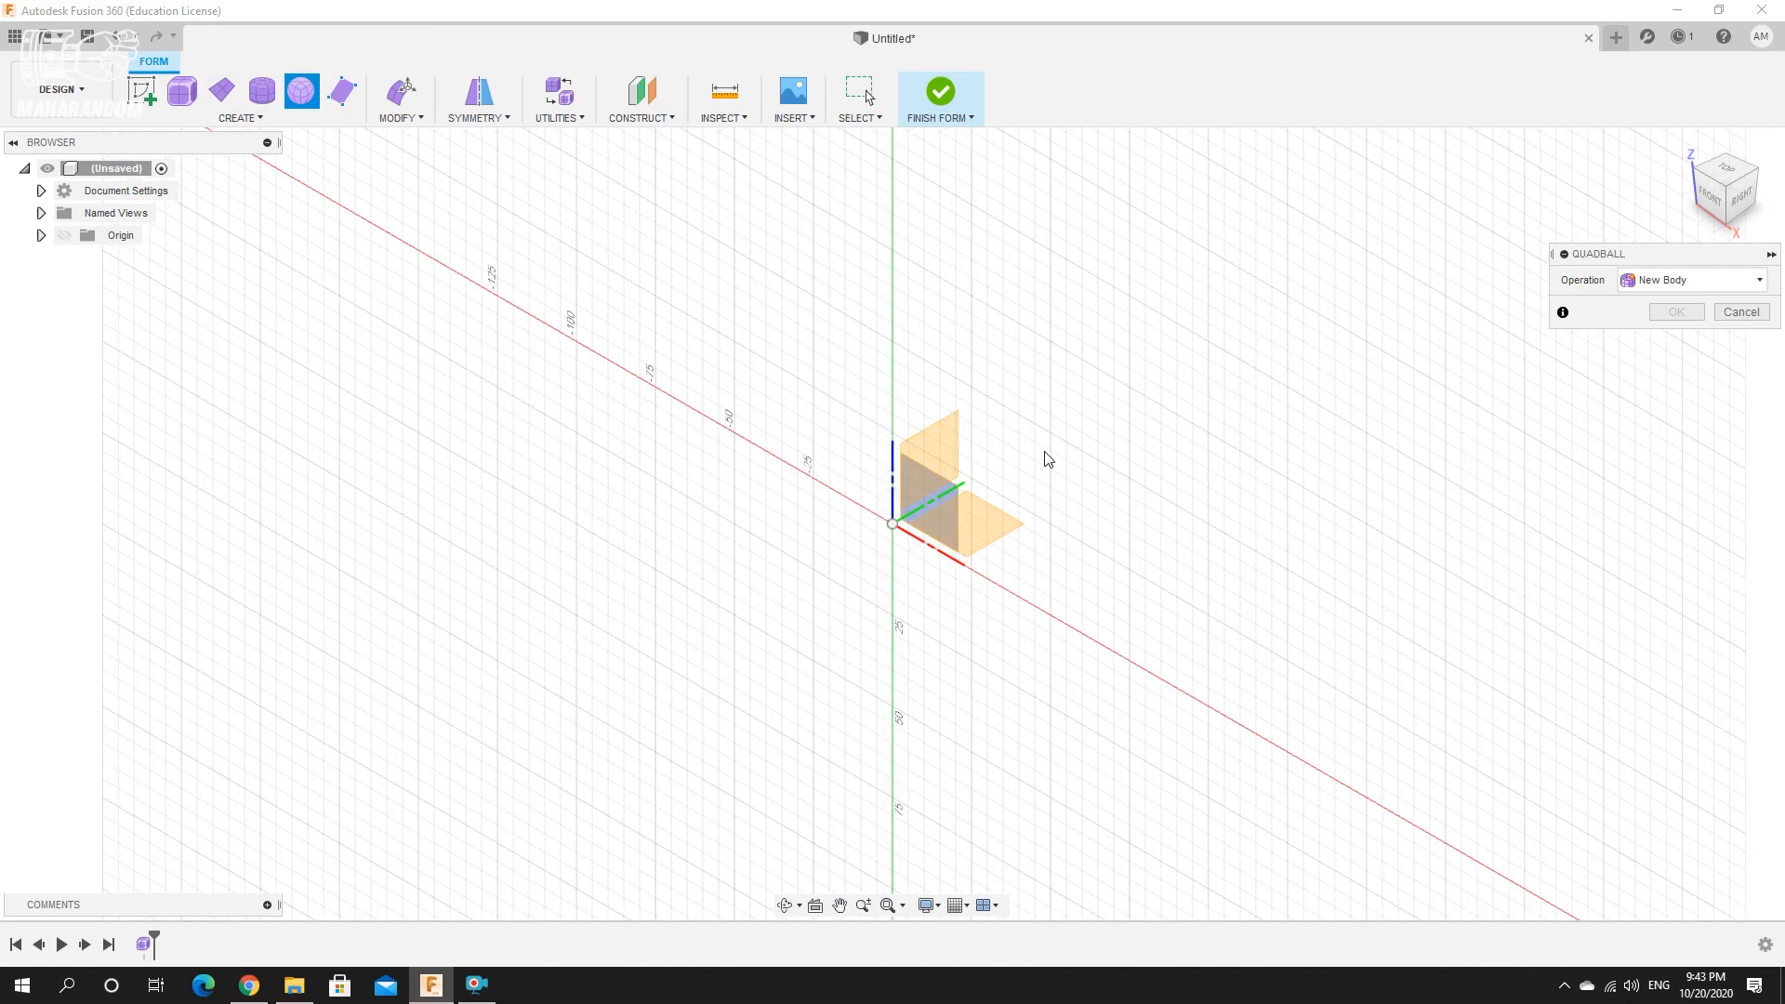
click(993, 533)
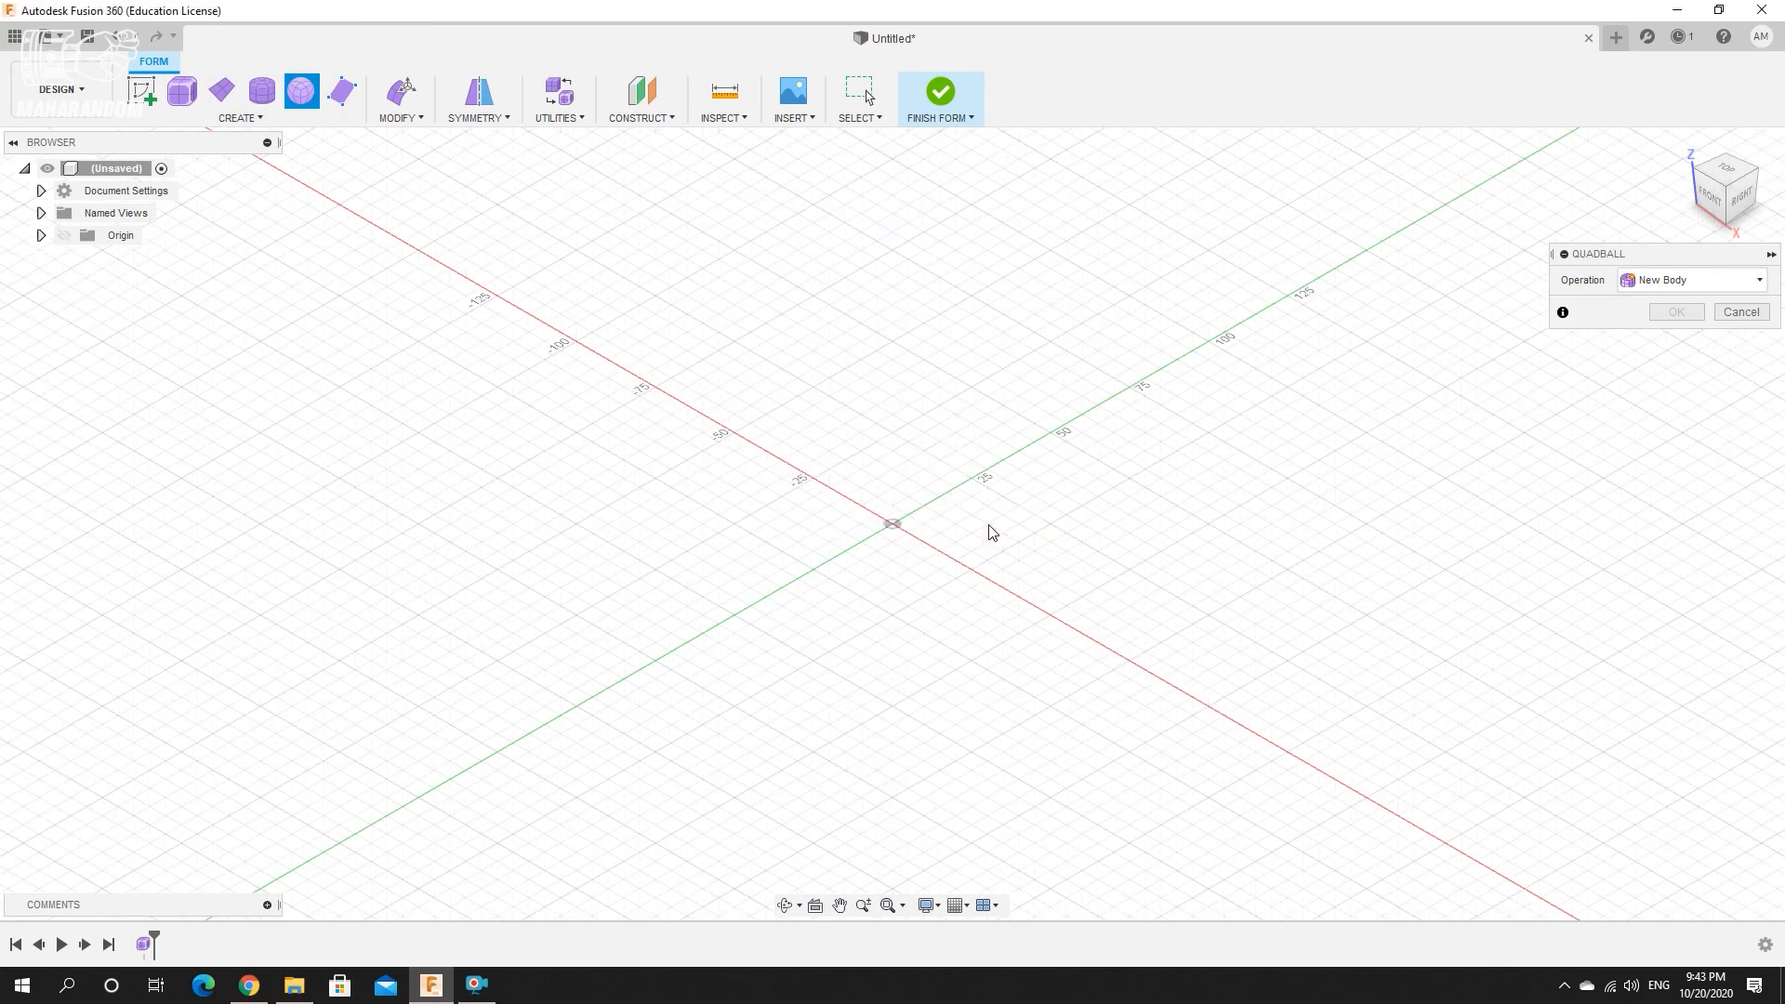
click(894, 525)
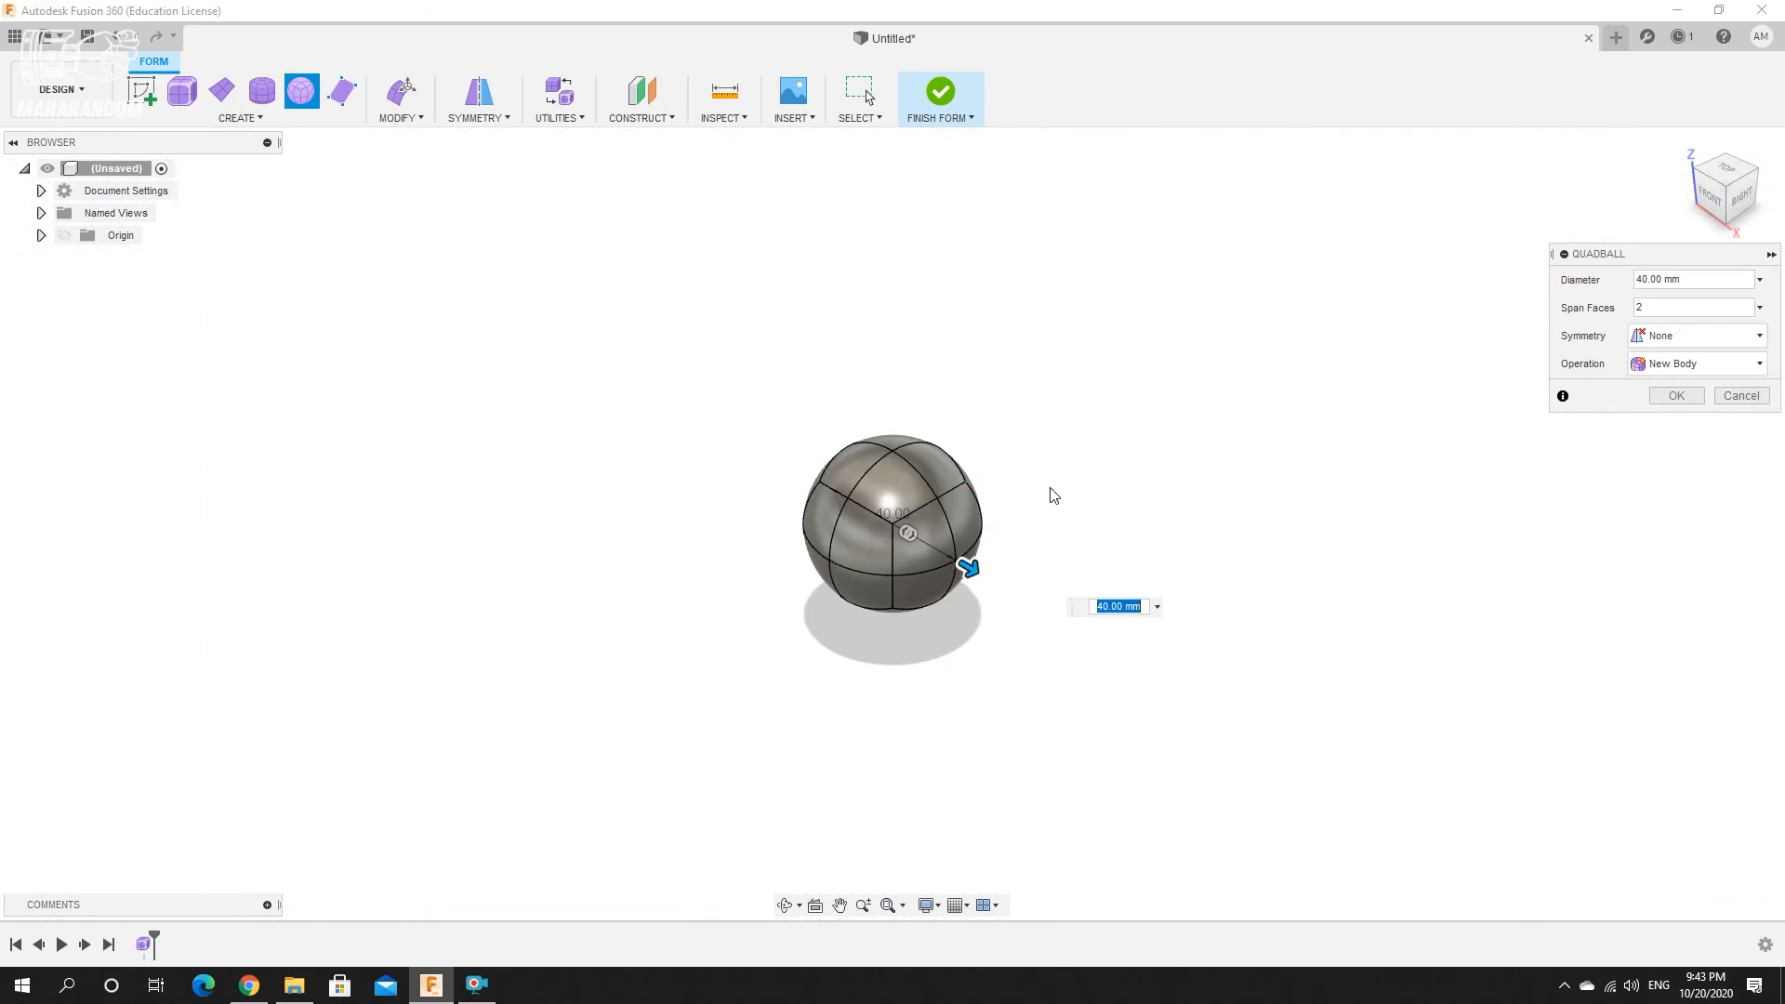
drag(971, 579, 1013, 621)
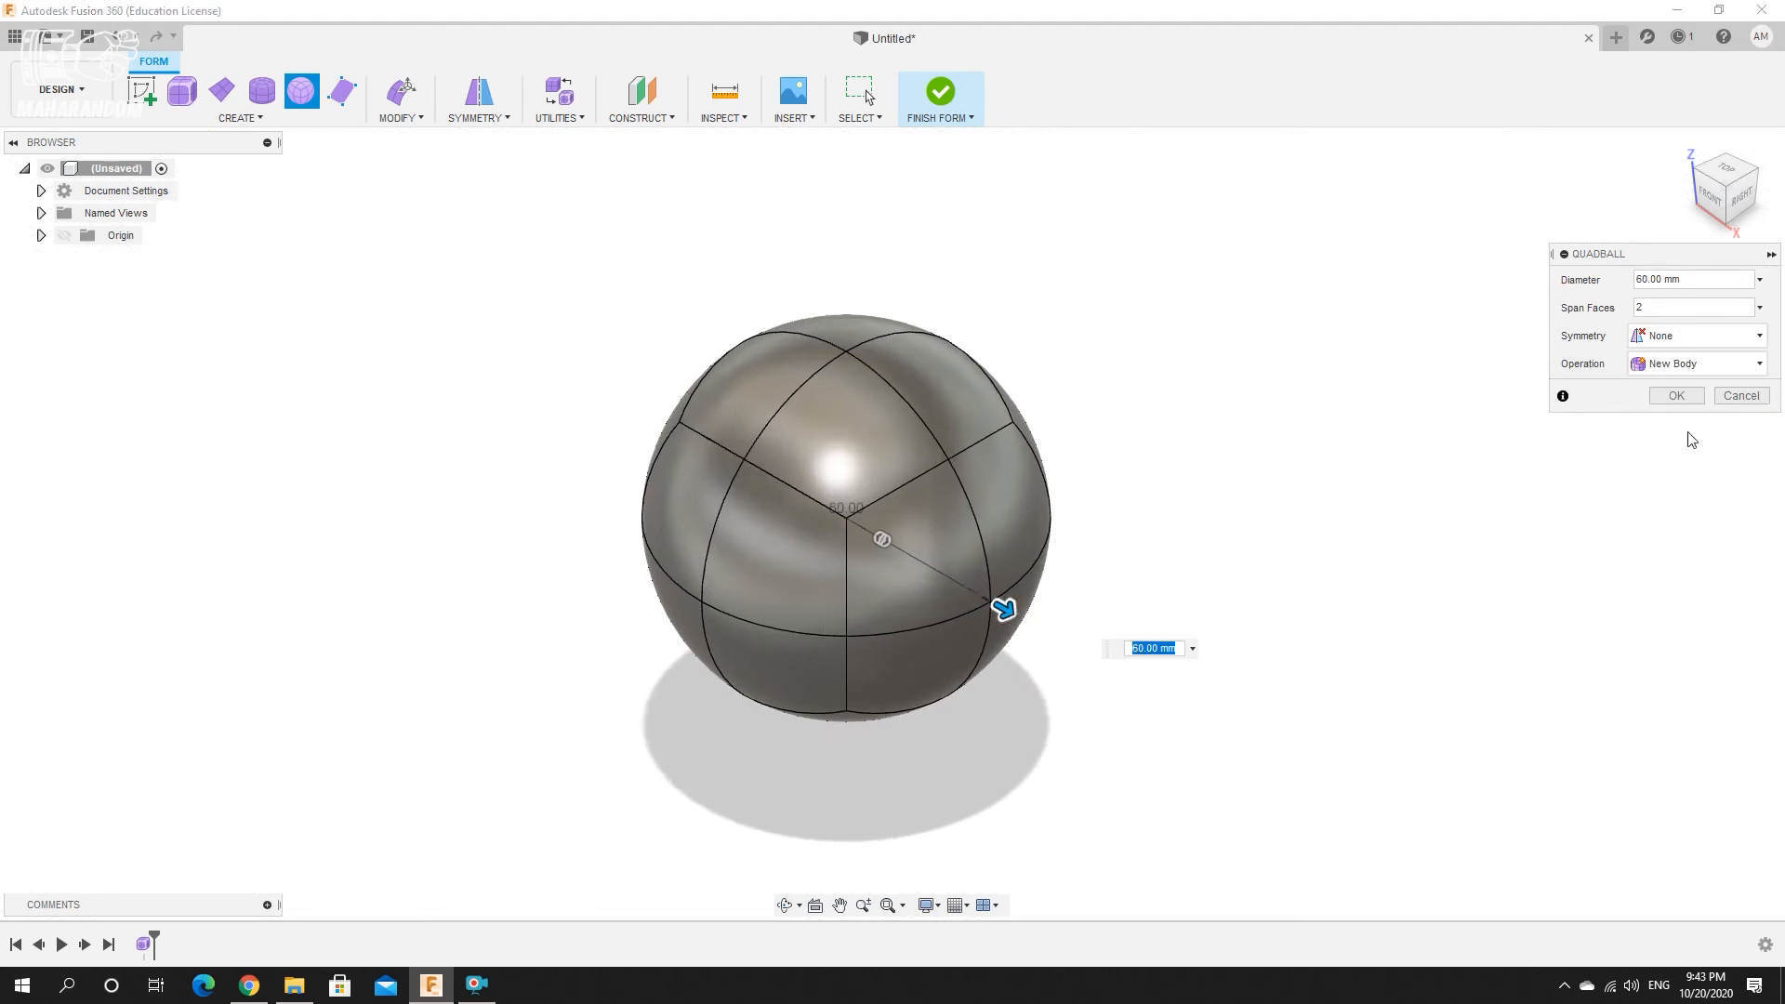
click(1676, 395)
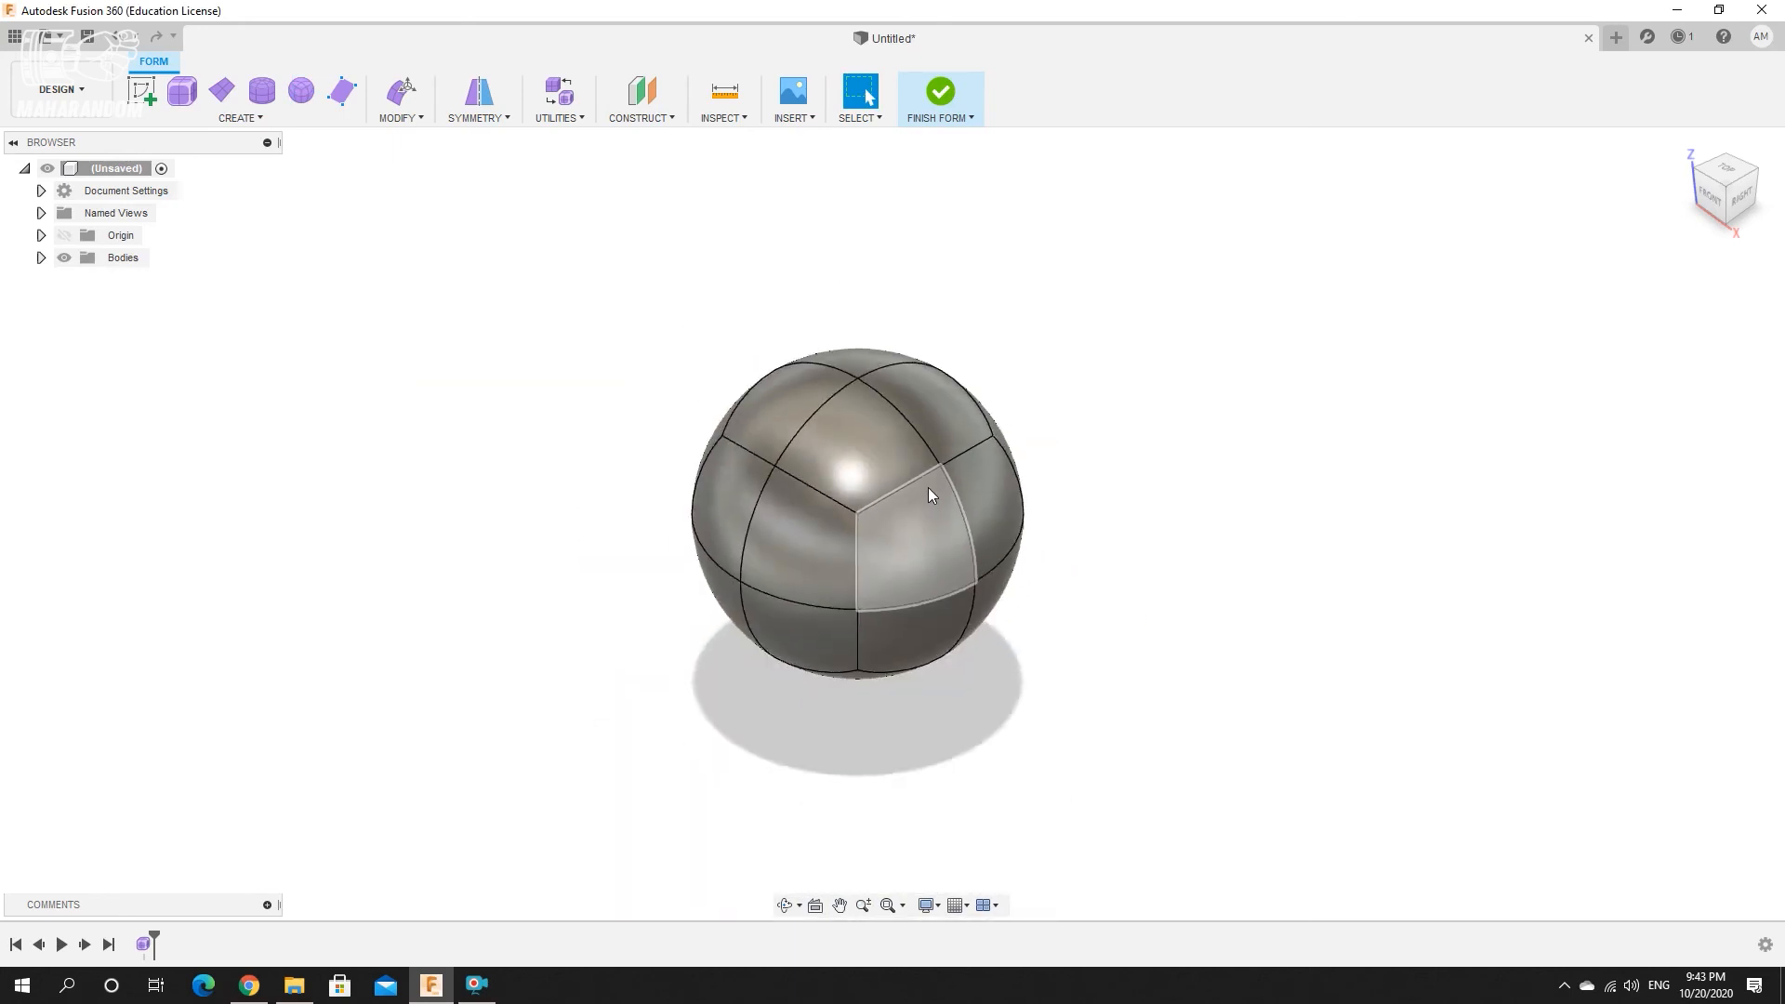
Try moving an upper vertex of the sphere with Edit Form limited to vertex selection, and undo the move.
mouse_move(867, 466)
shift+middle_down()
mouse_move(888, 451)
mouse_move(871, 455)
mouse_move(873, 405)
mouse_move(858, 460)
shift+middle_up()
scroll(809, 452, down, 3)
scroll(799, 455, up, 1)
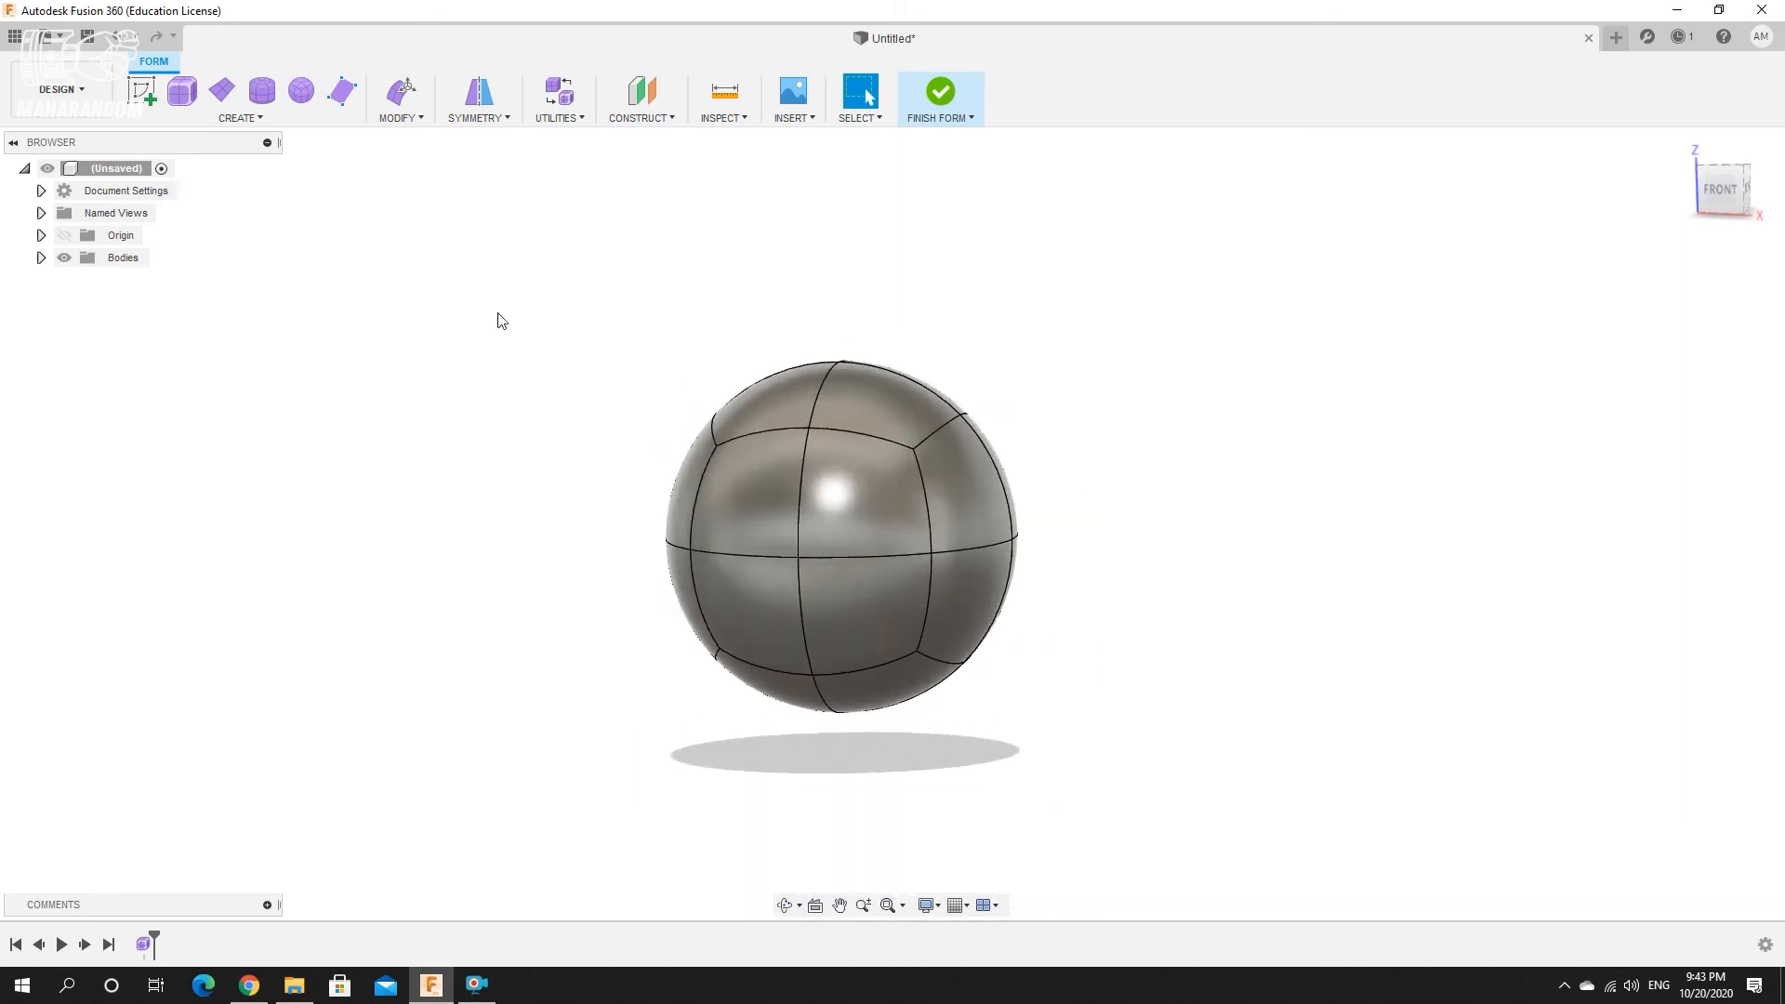
click(423, 121)
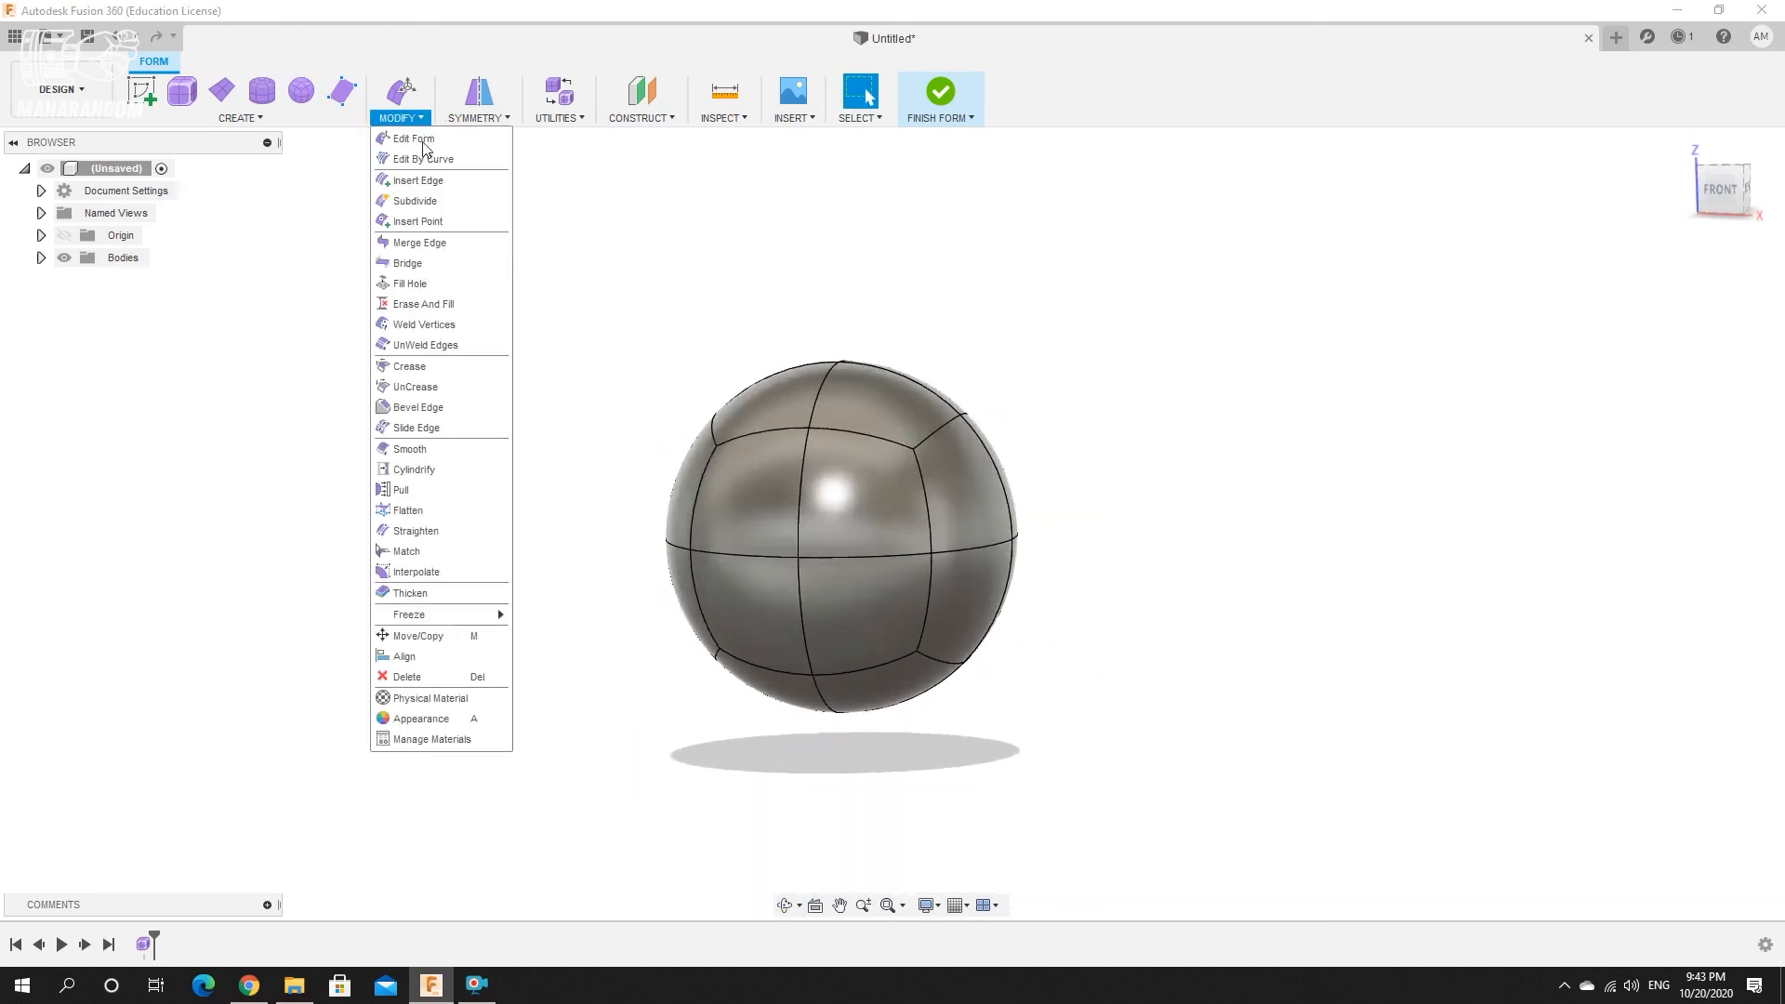
click(423, 140)
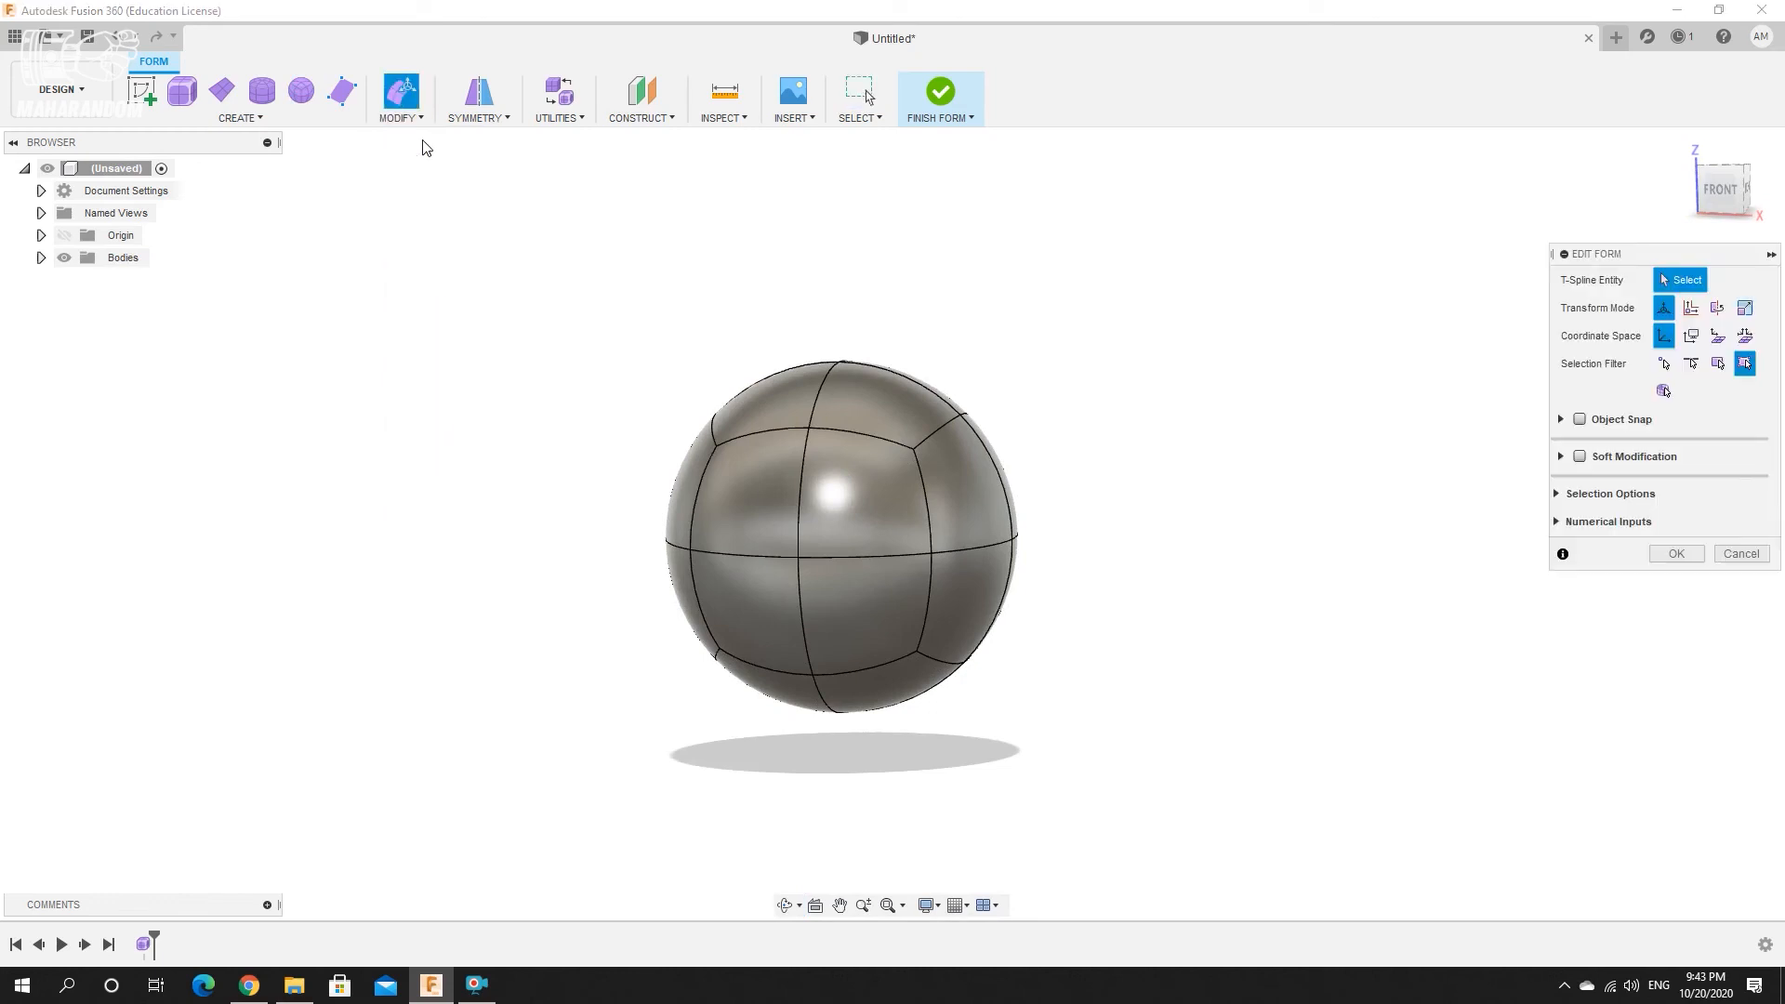
shift+middle_drag(873, 470, 856, 415)
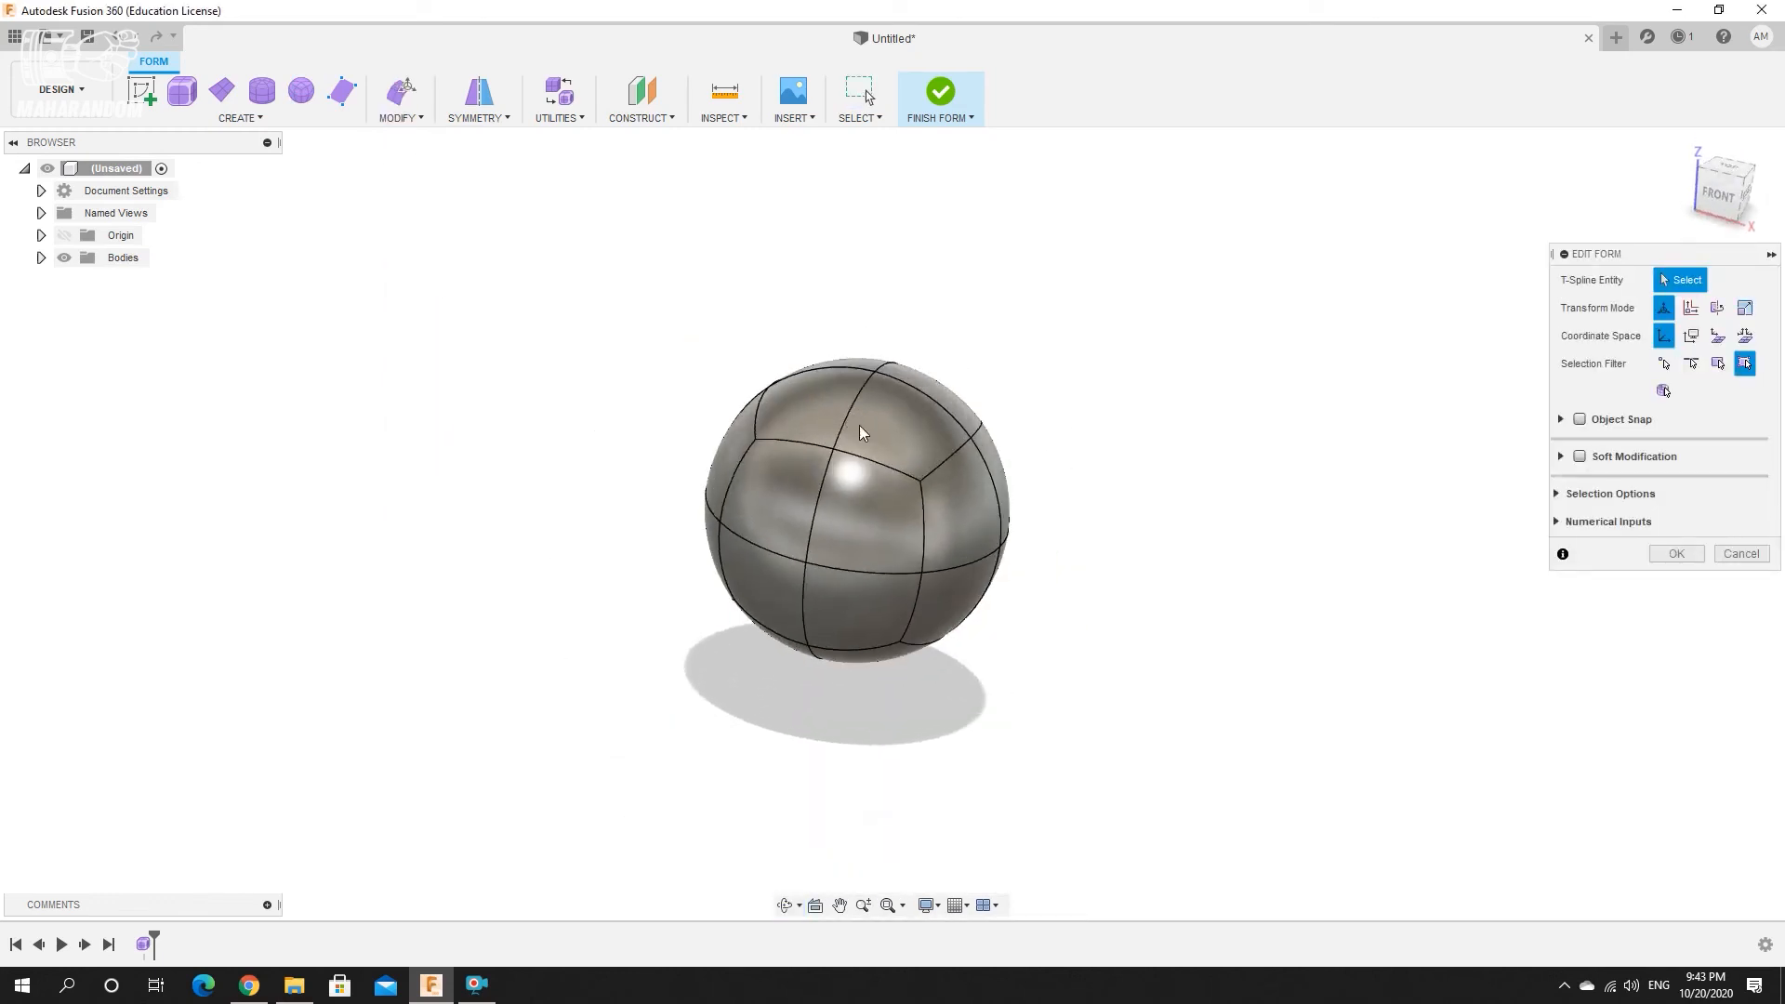
scroll(949, 390, up, 3)
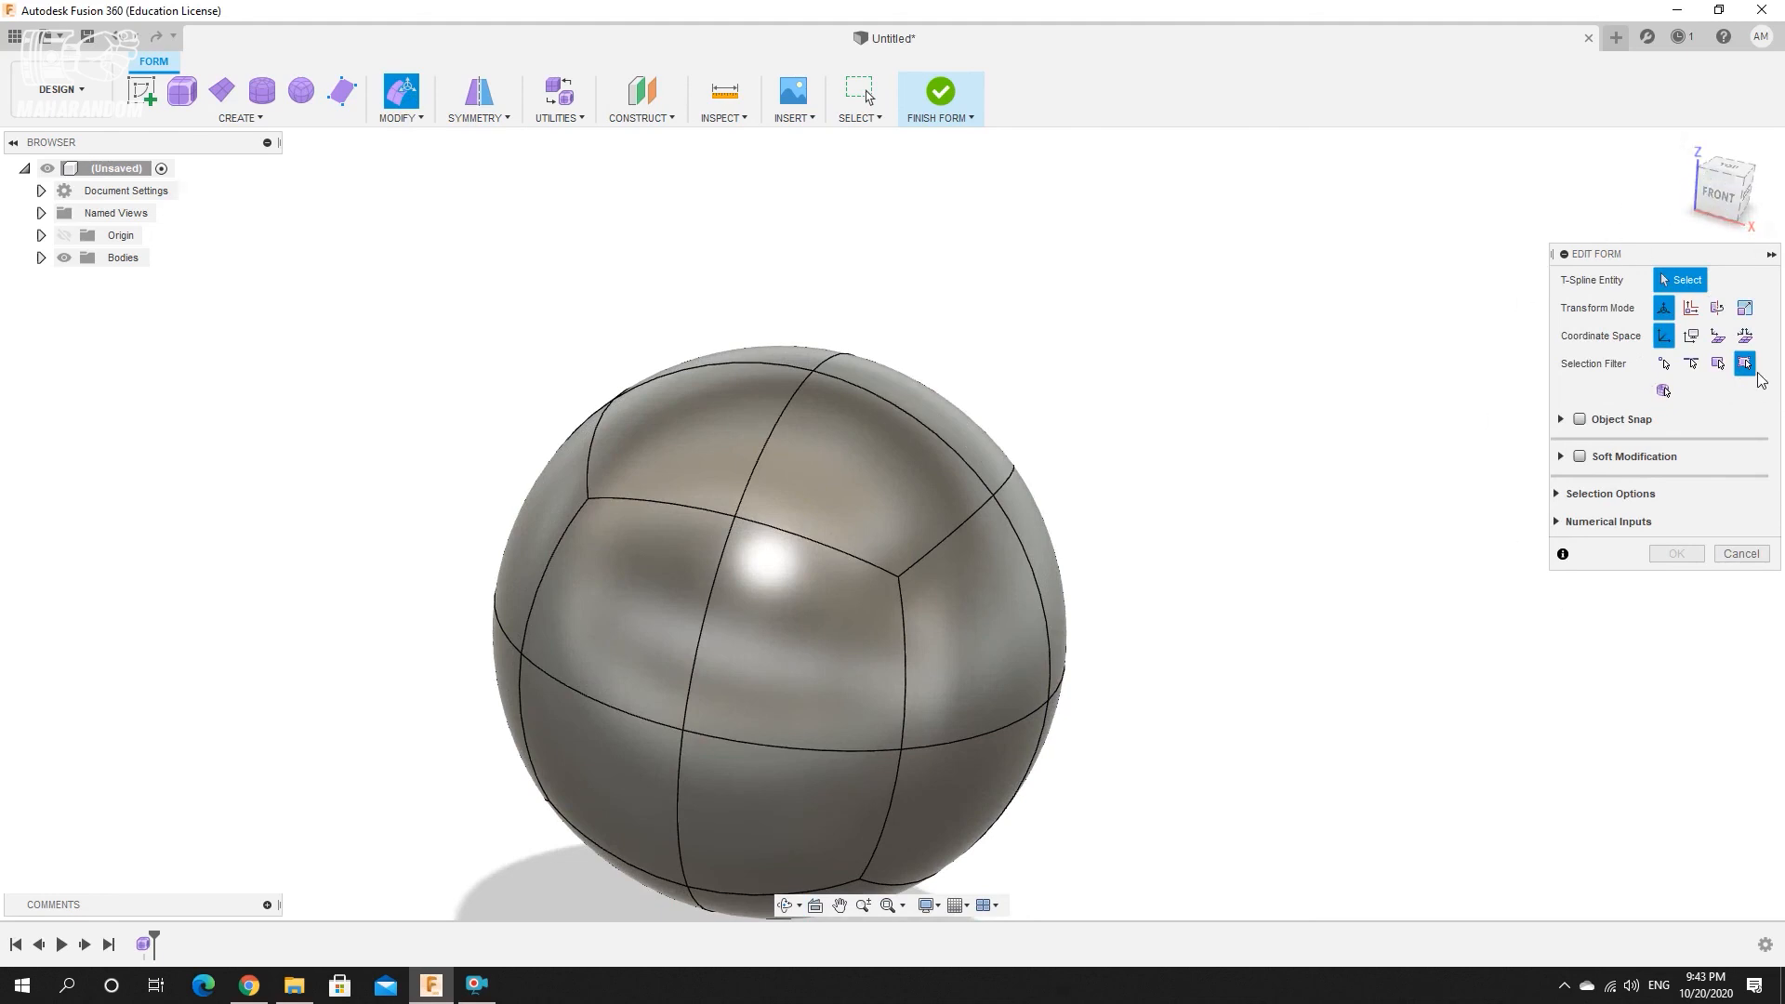
click(1666, 365)
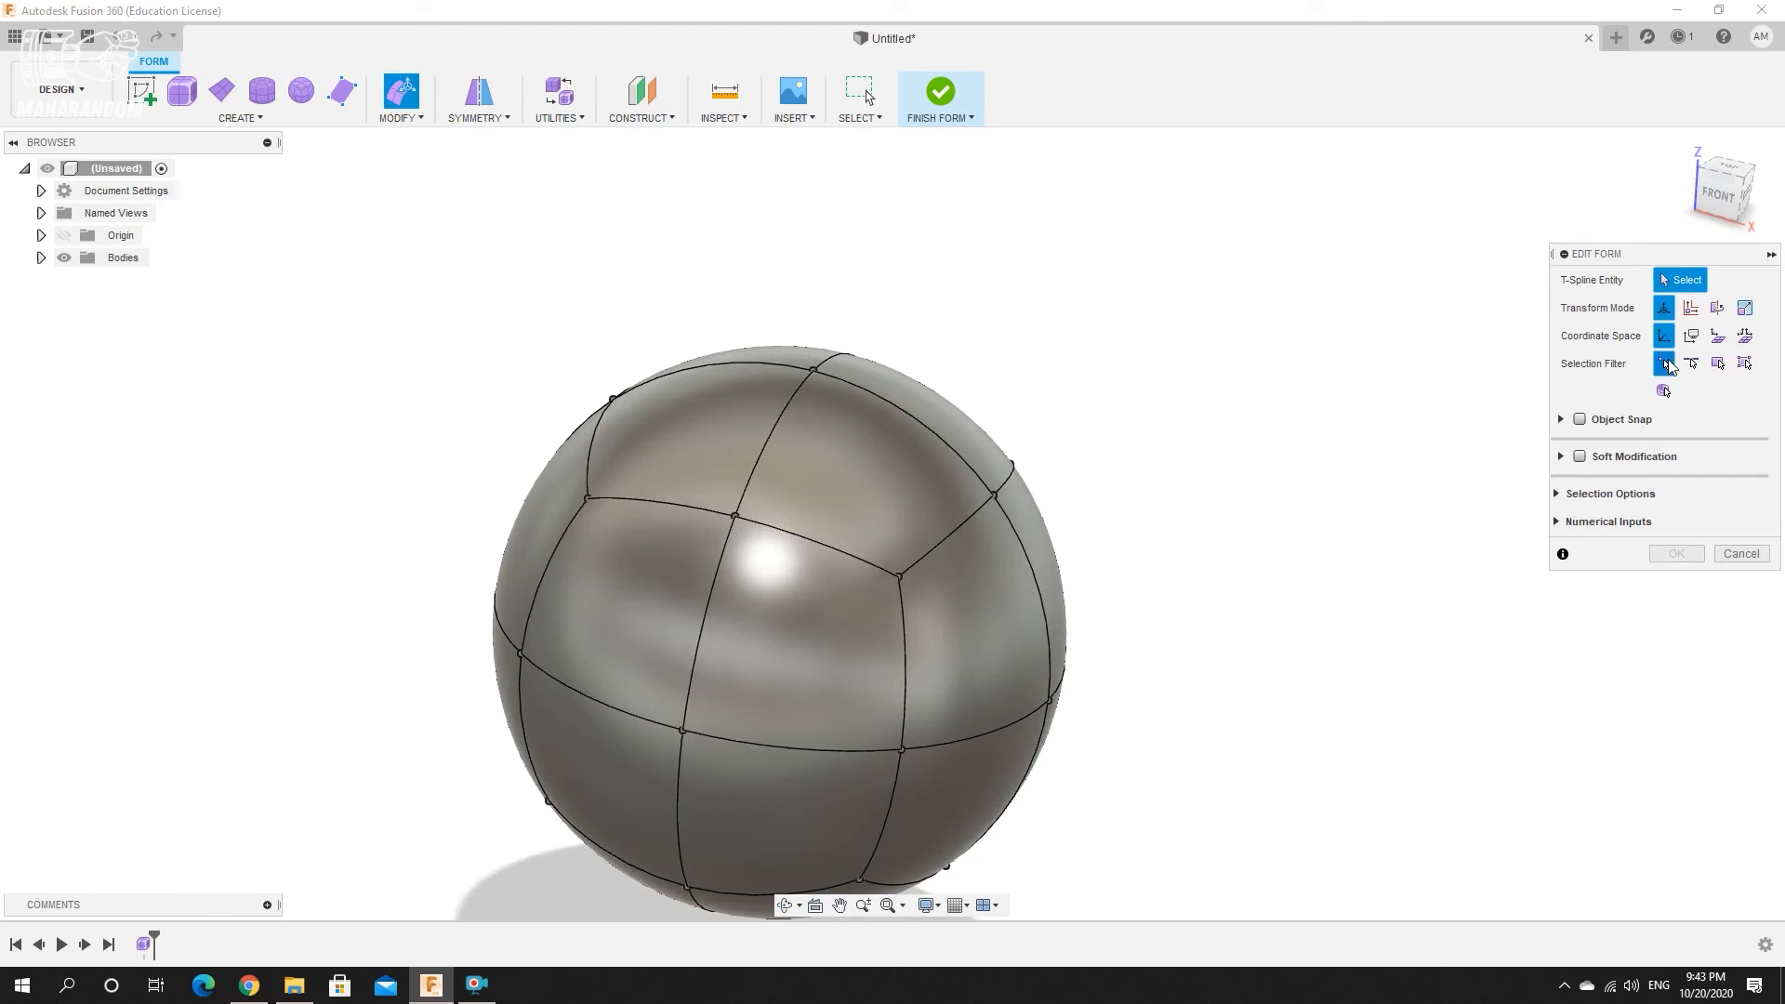
click(735, 516)
click(993, 496)
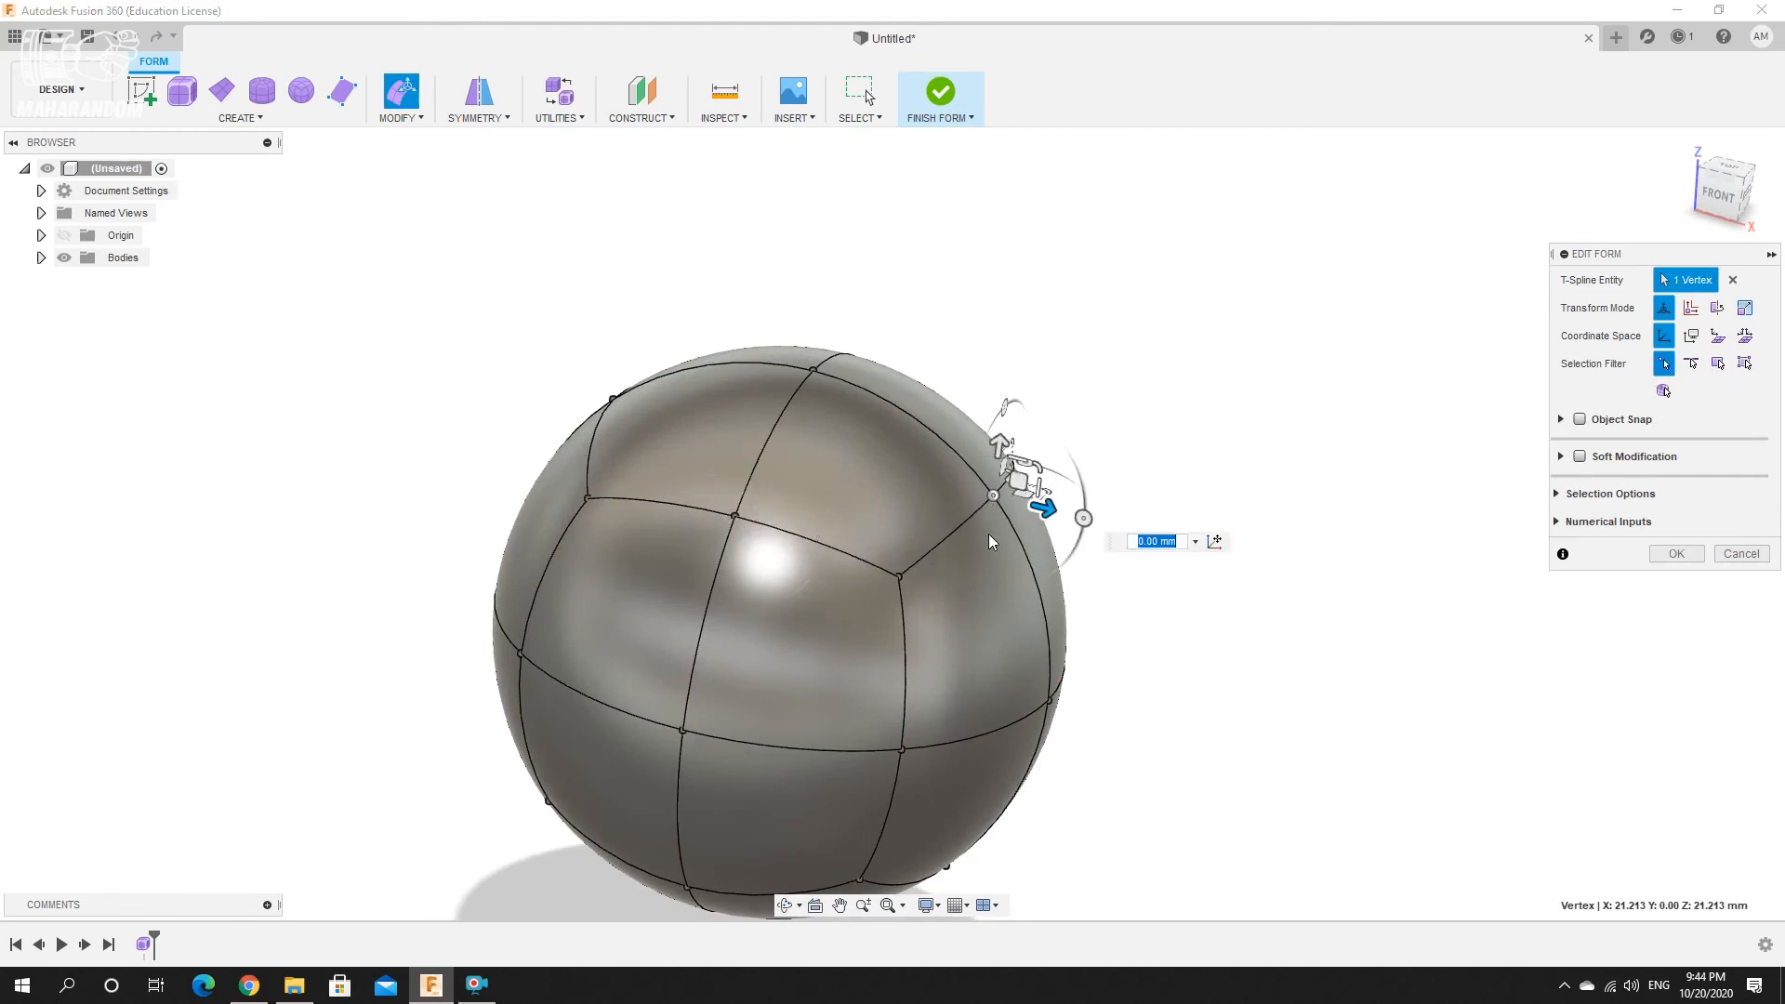
drag(1028, 488, 1219, 401)
key(ctrl+z)
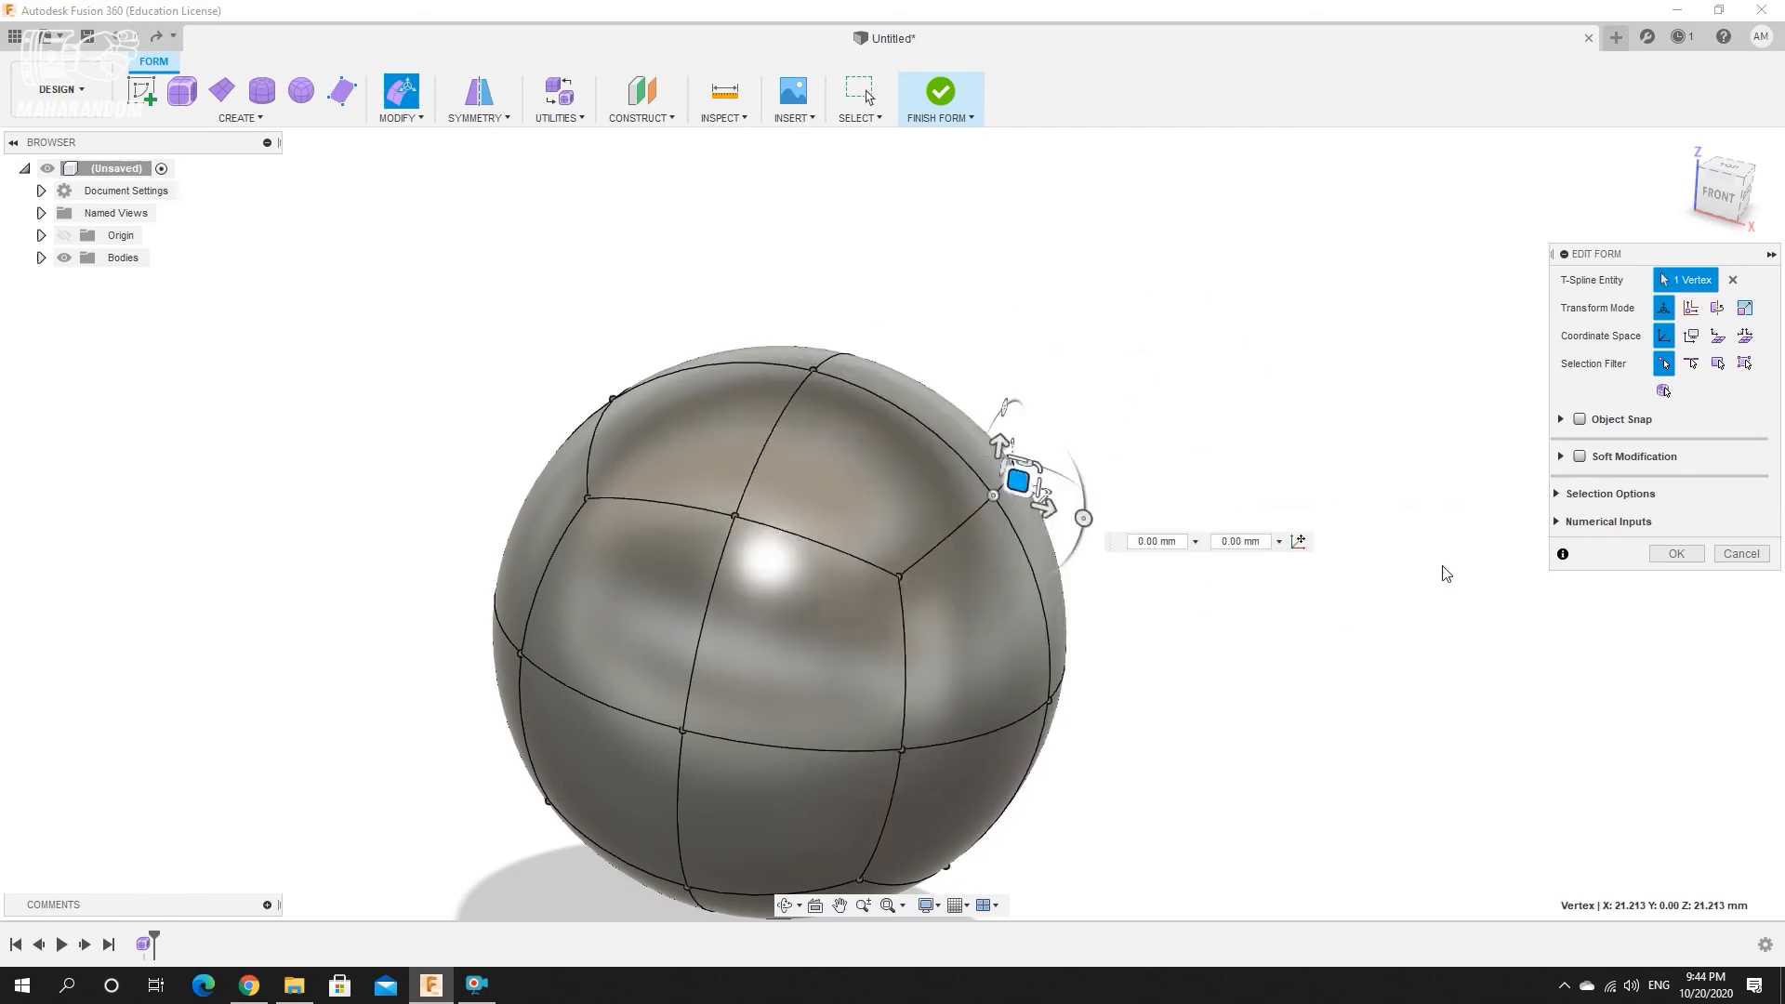
Try moving an upper edge of the sphere by about 13.9 and 6.3 mm using edge selection, and undo it.
click(1691, 363)
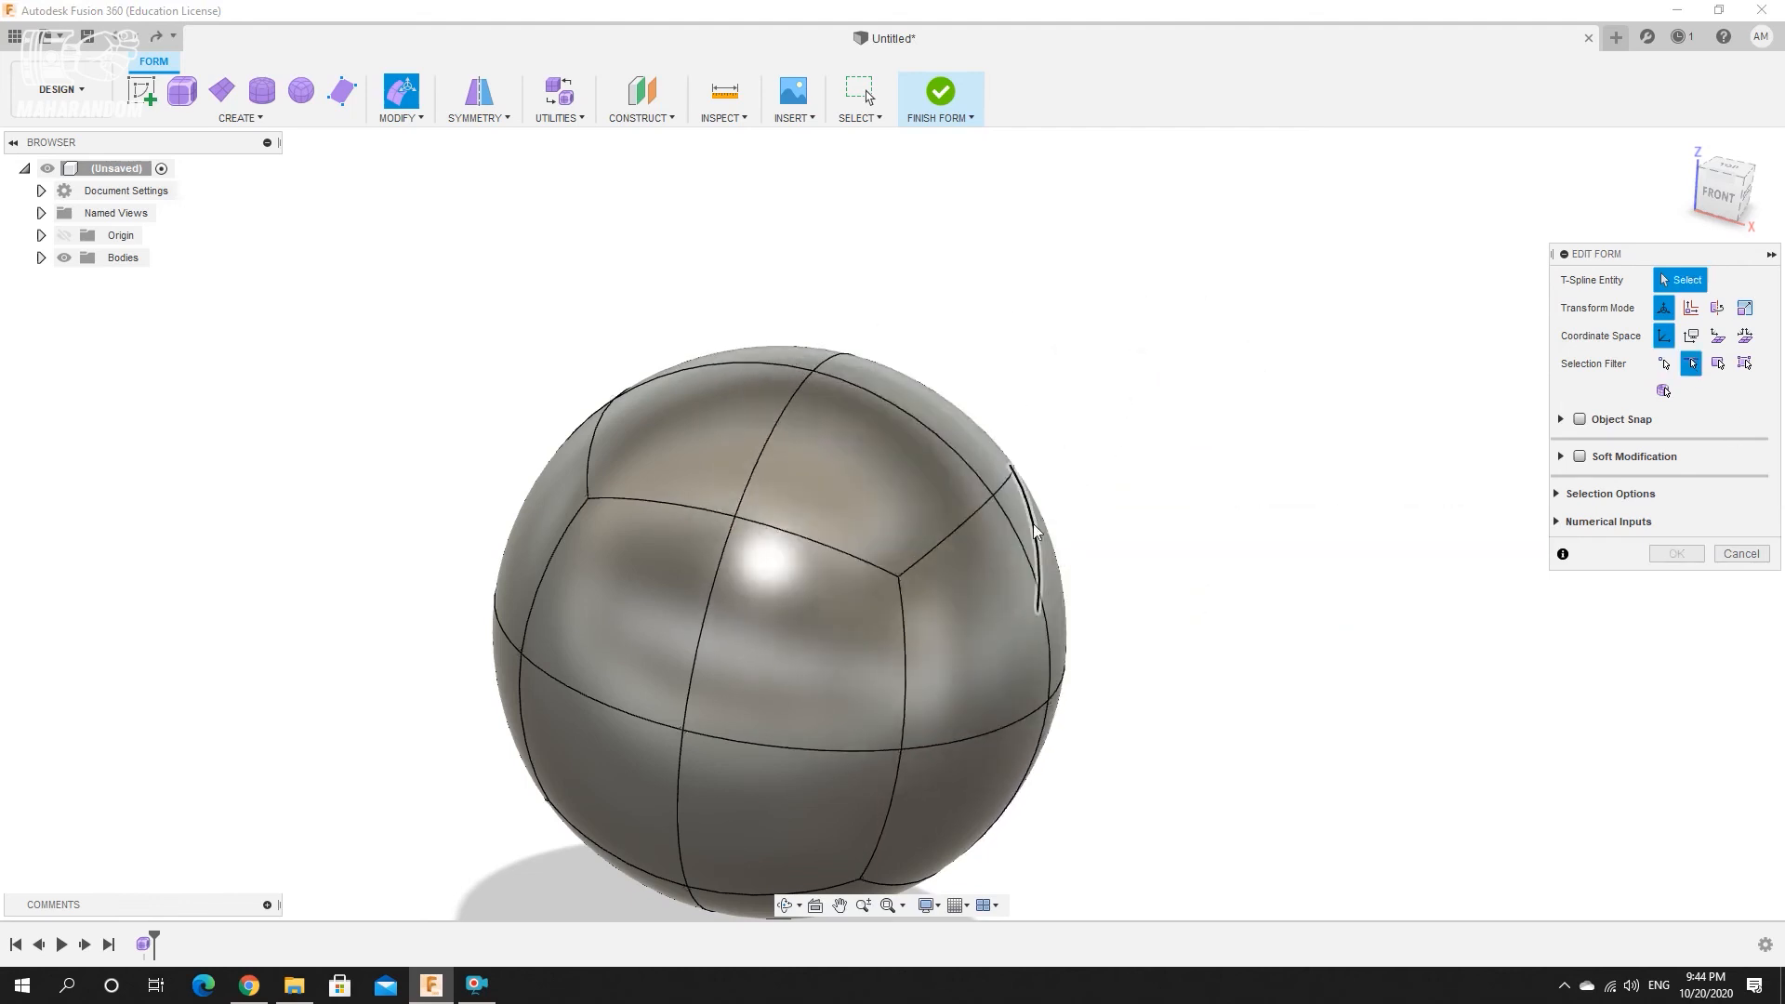
click(977, 528)
drag(996, 546, 1100, 494)
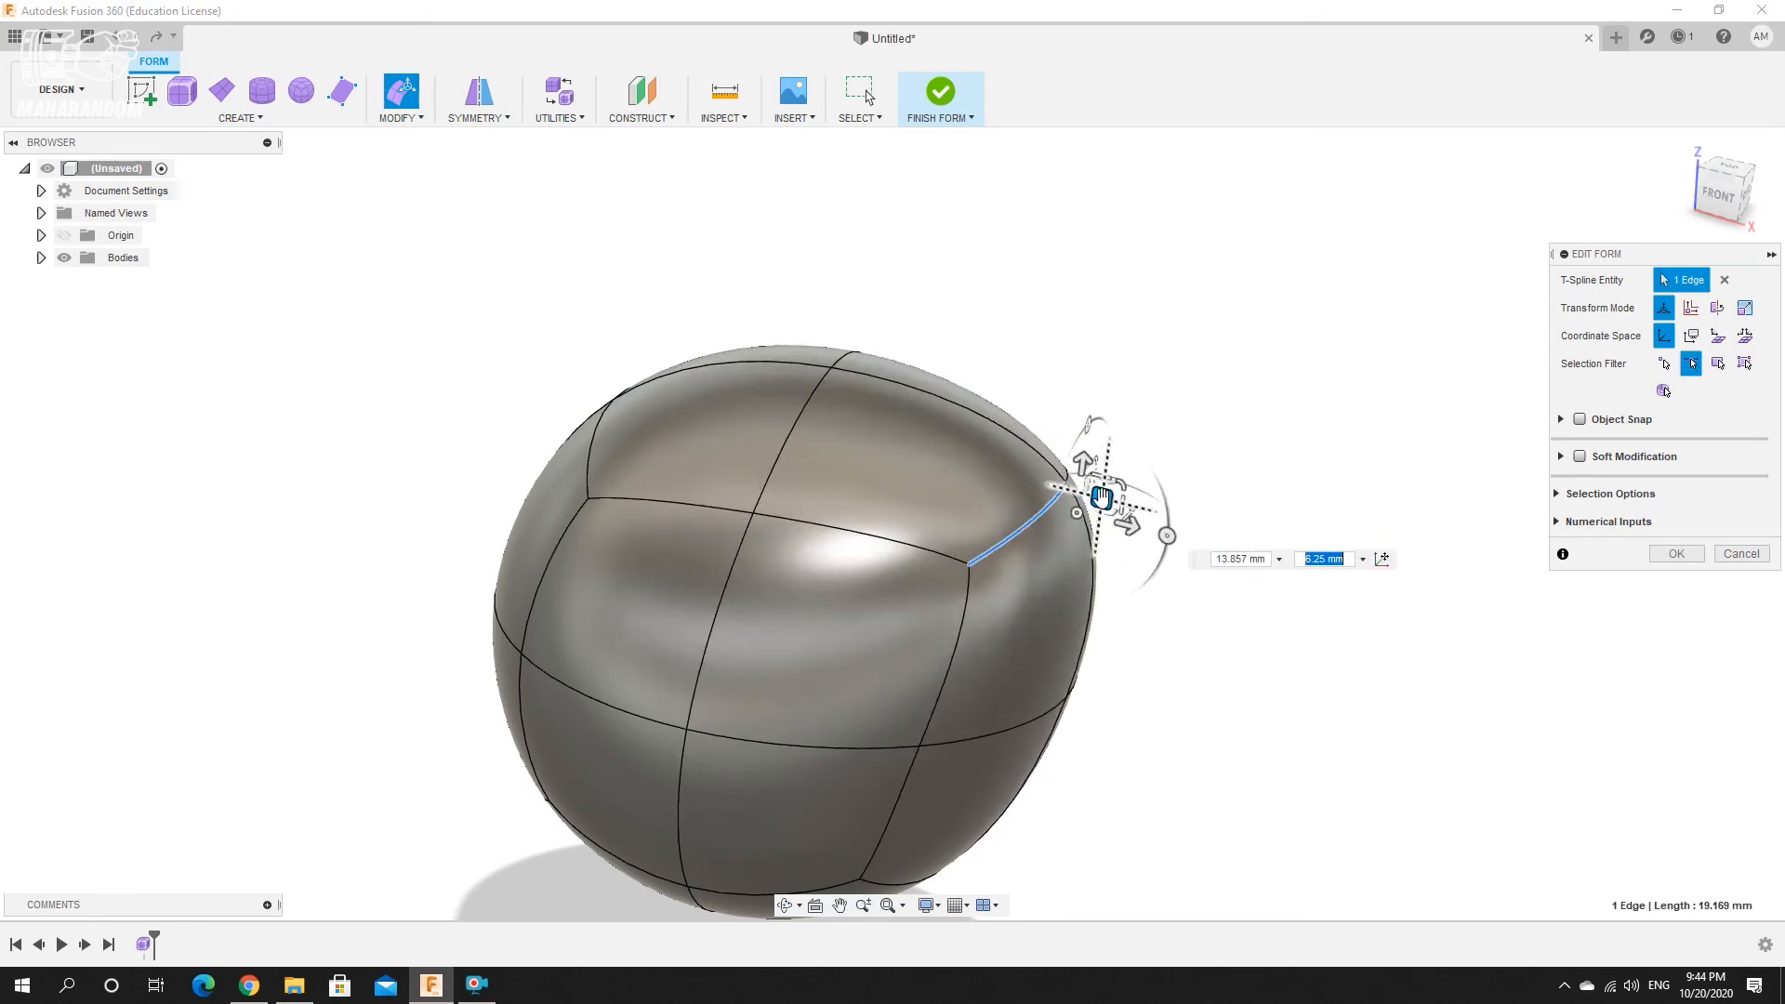
key(ctrl+z)
Try moving an upper face of the sphere by about -2.2 and 8.3 mm using face selection, and undo it.
click(1720, 364)
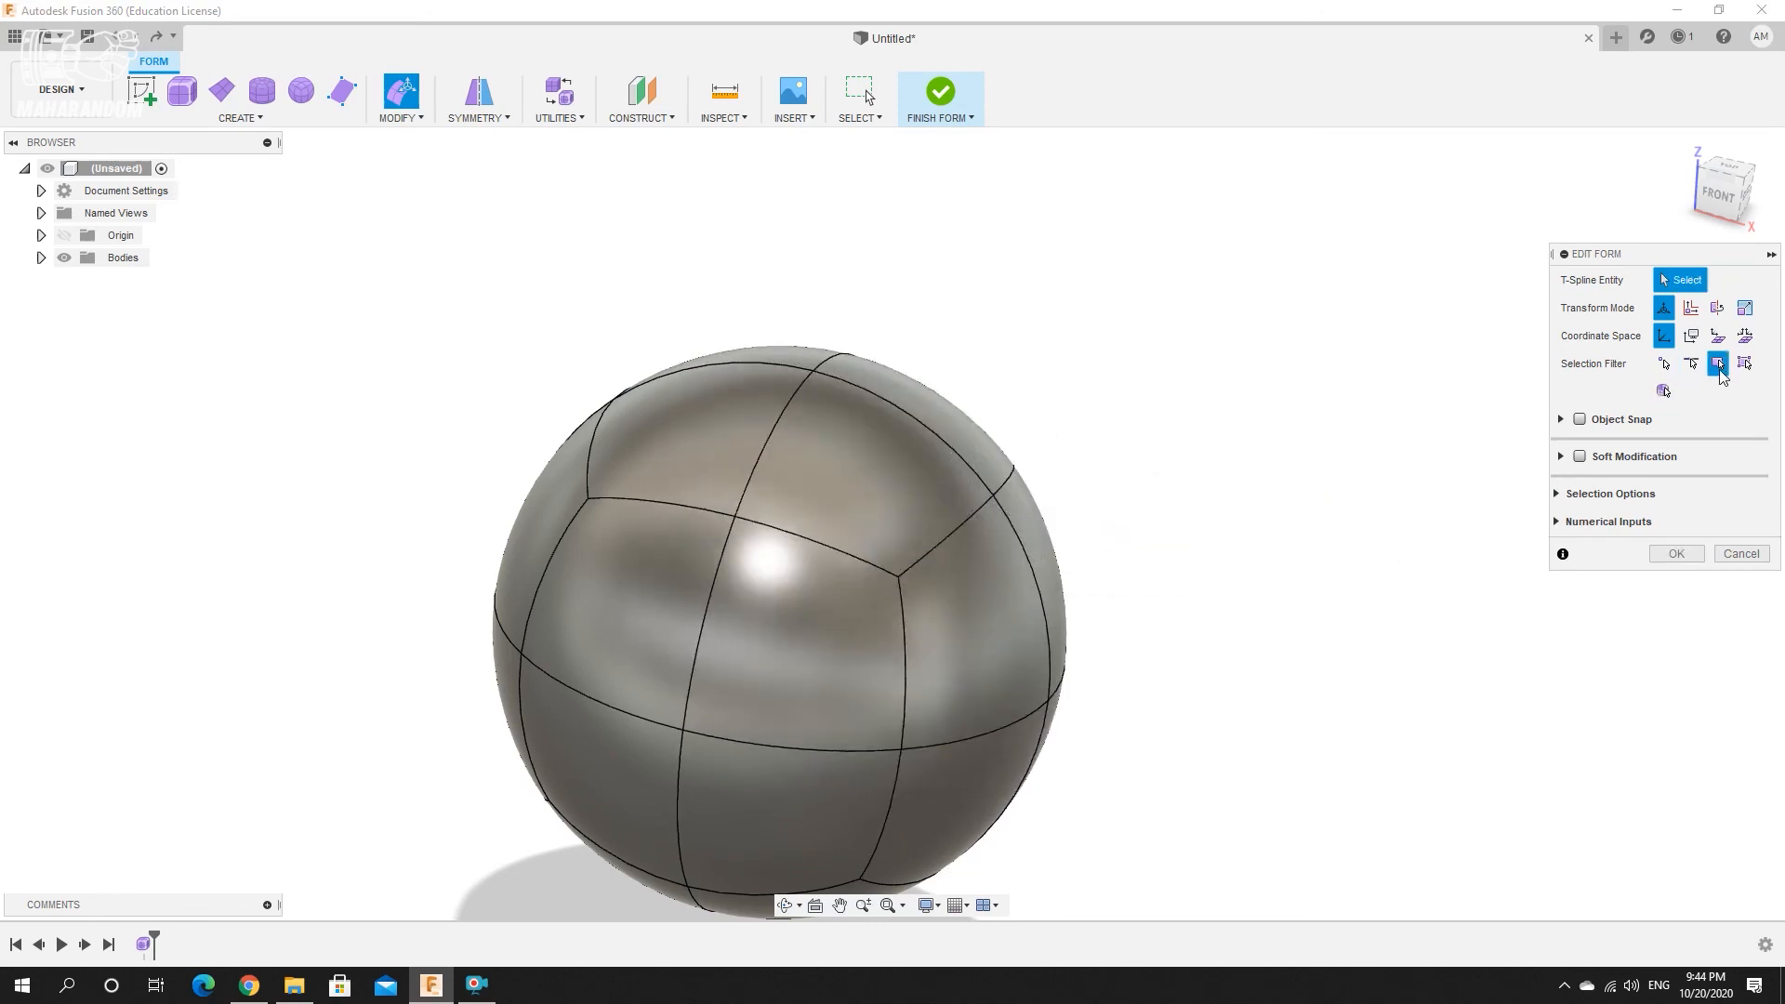
click(884, 476)
drag(884, 477, 873, 395)
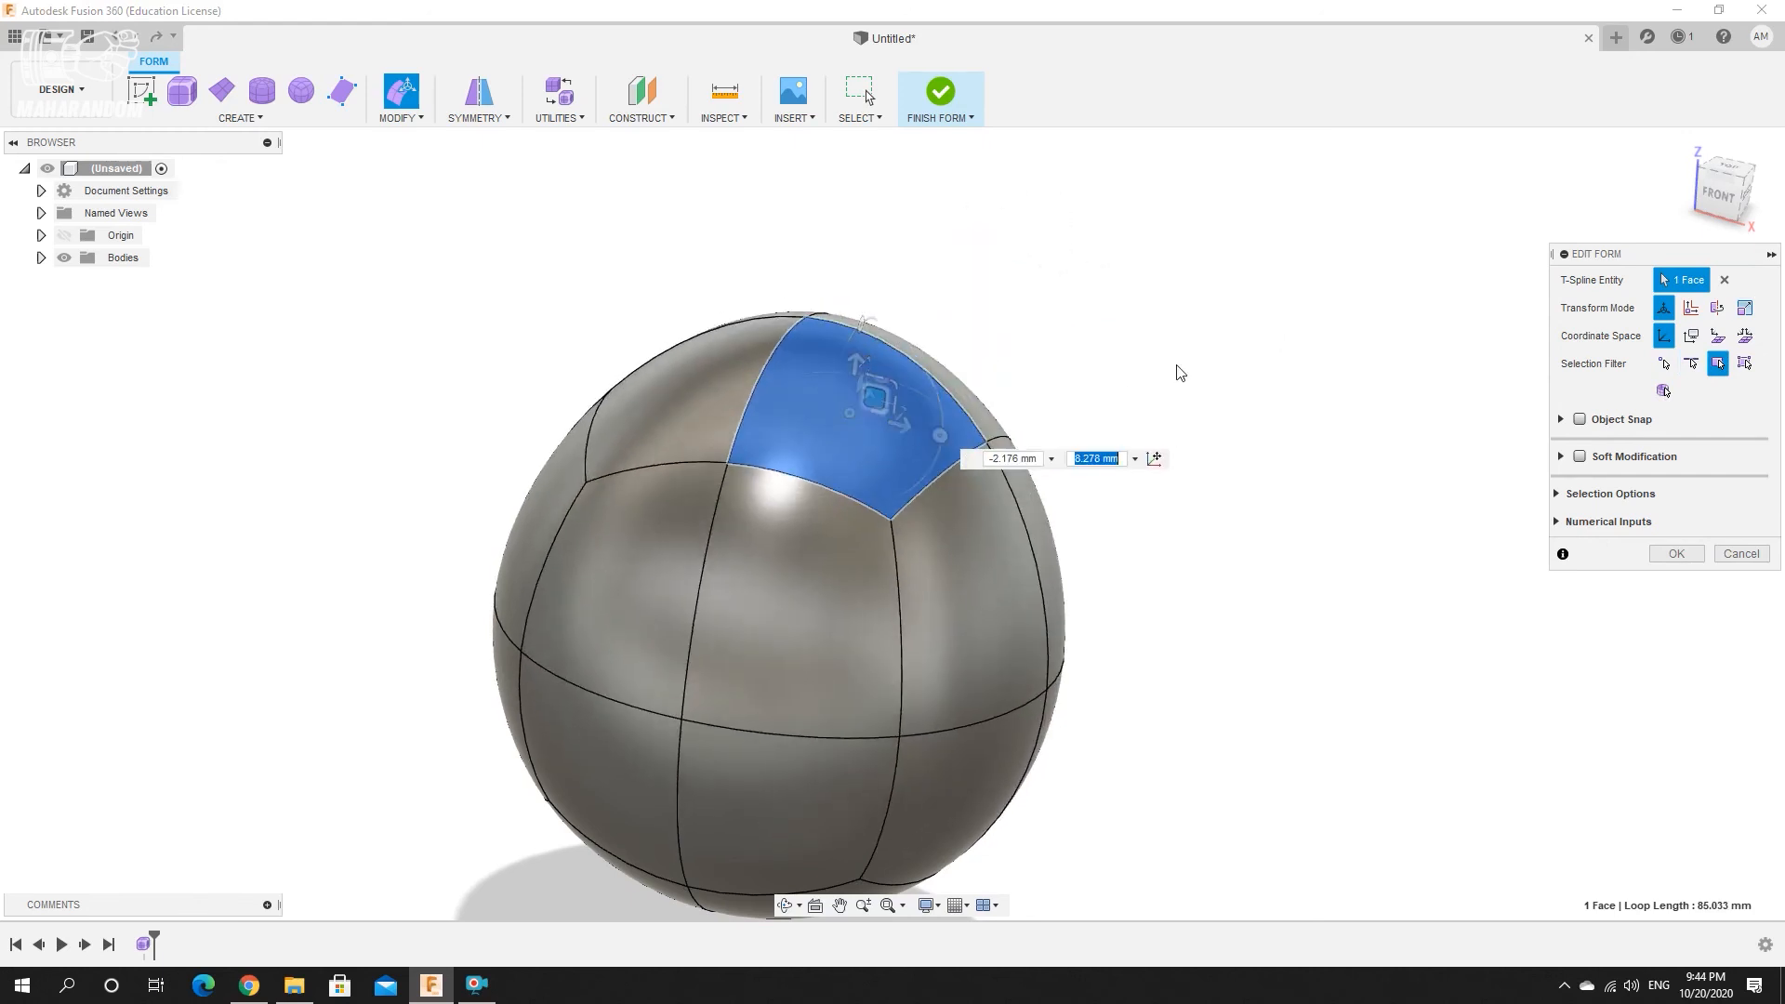
key(ctrl+z)
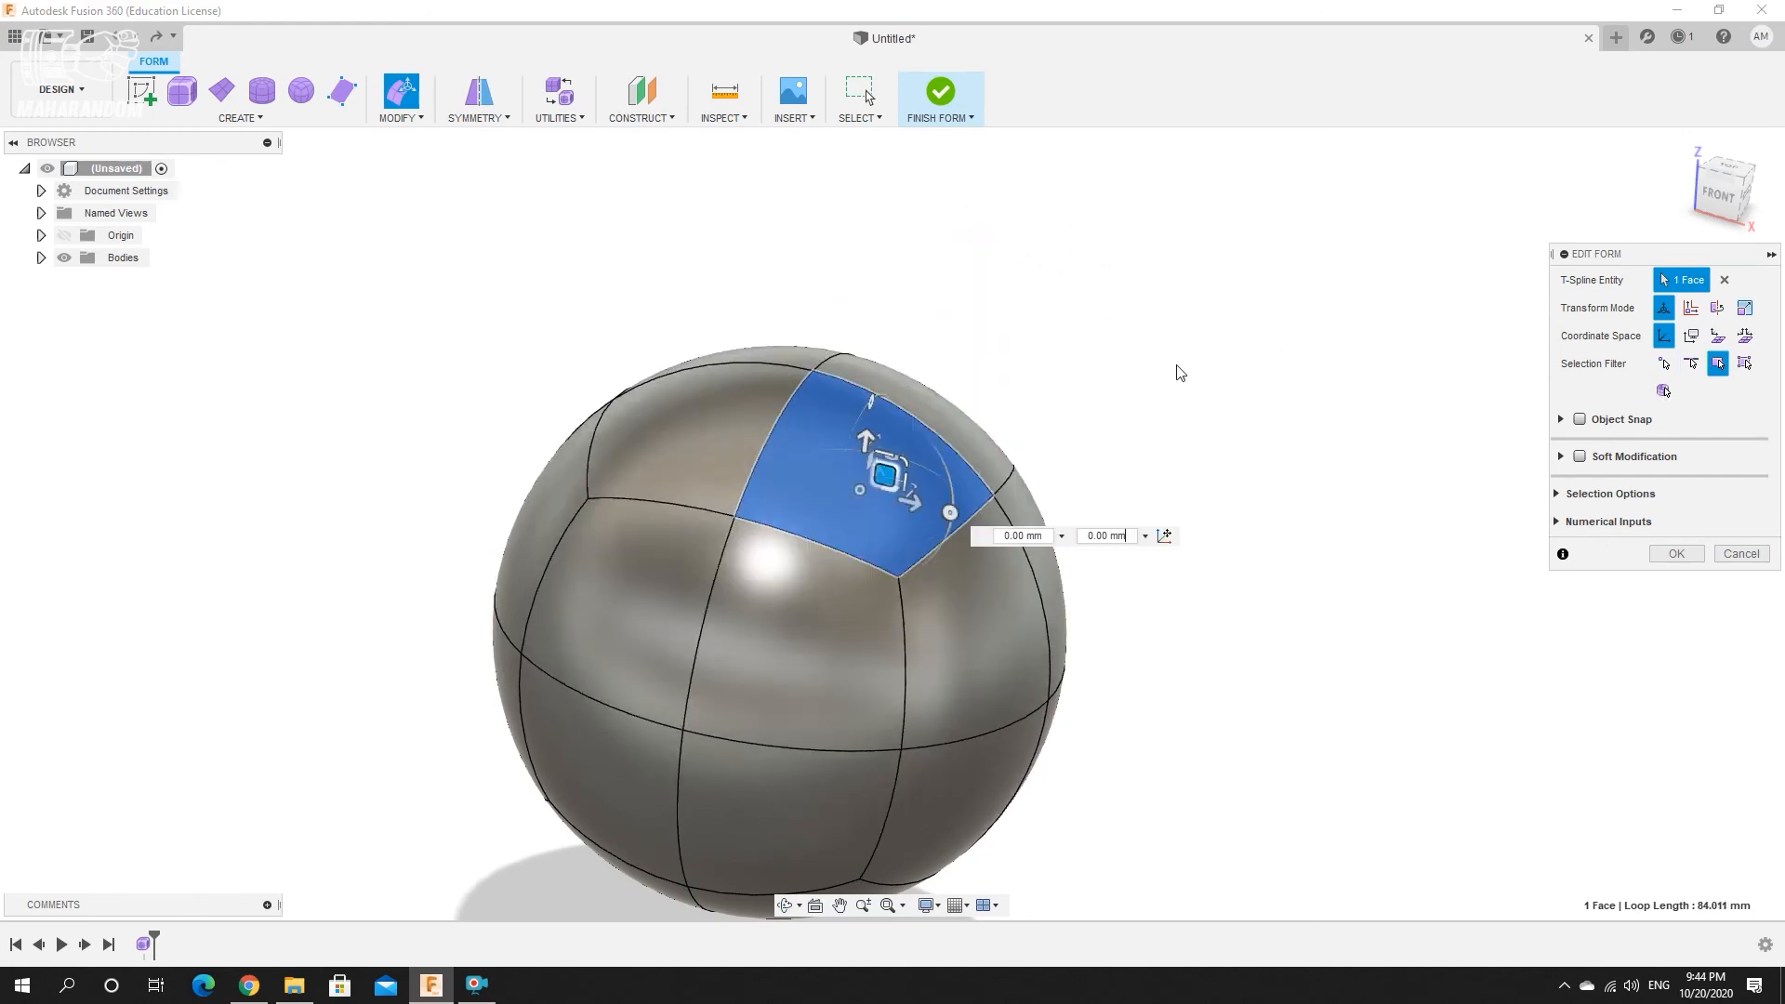
Try moving a front vertex with the all-entities selection filter, undo it, test selecting a face, and cancel Edit Form.
click(1745, 366)
click(1068, 371)
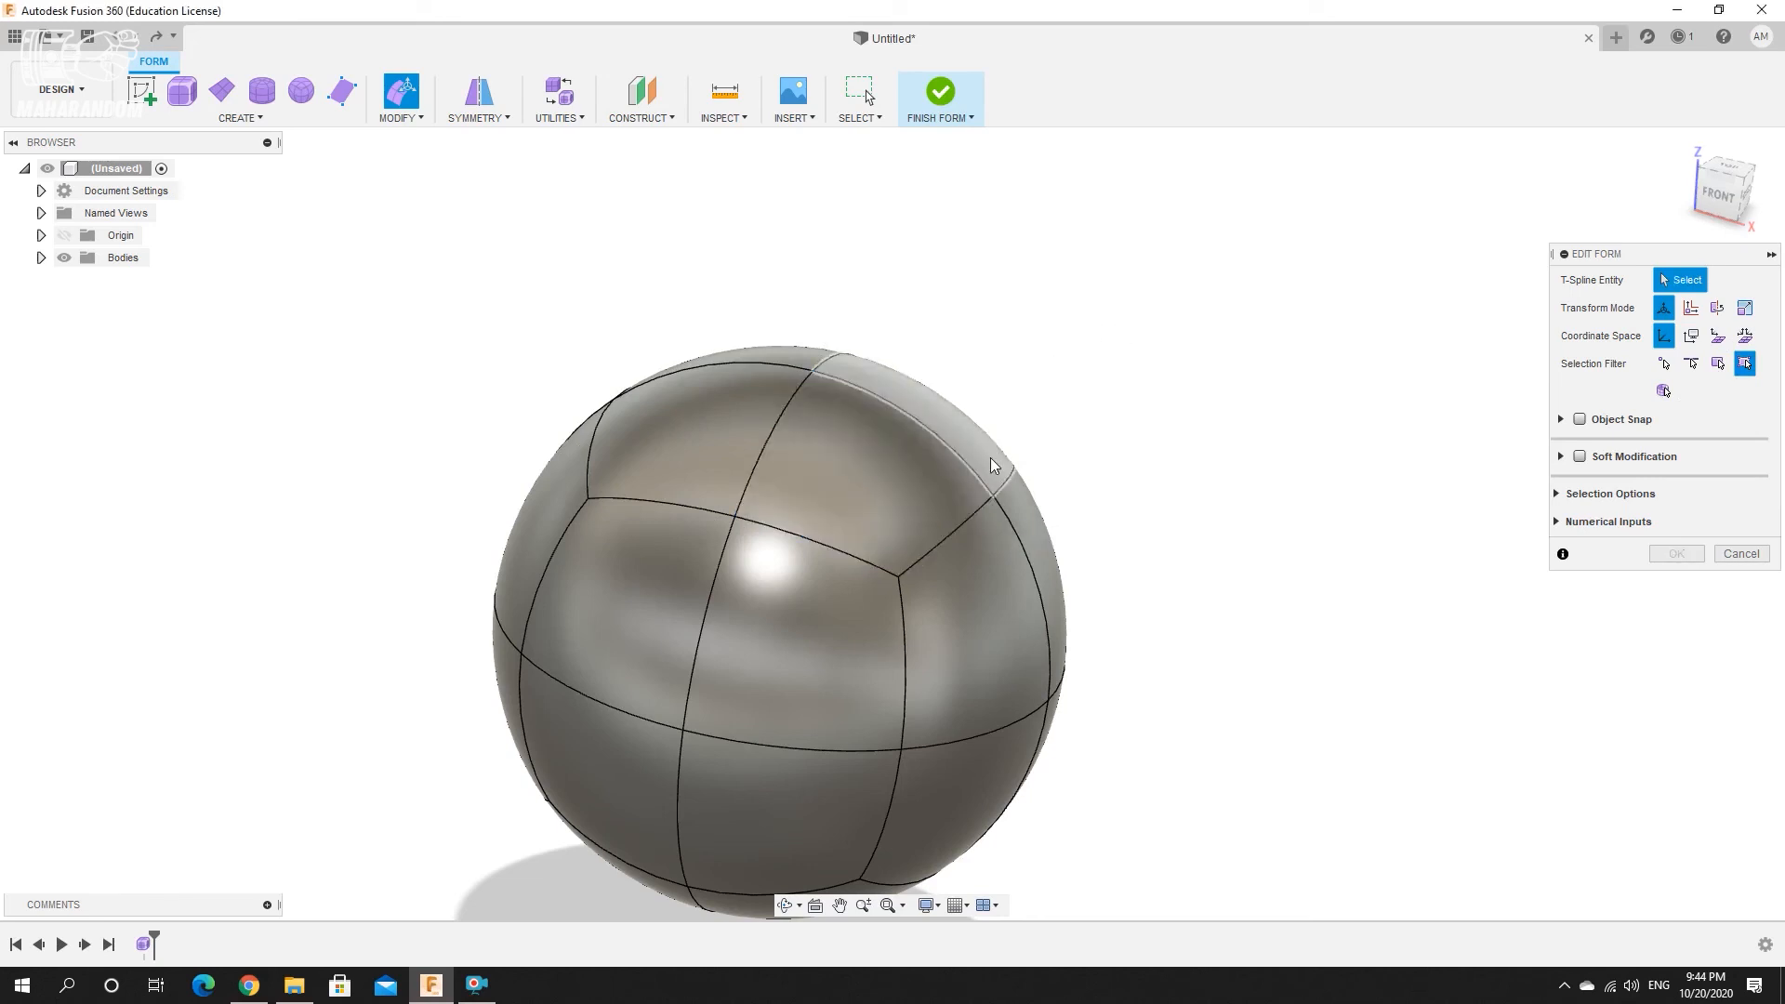
drag(743, 514, 832, 414)
key(ctrl+z)
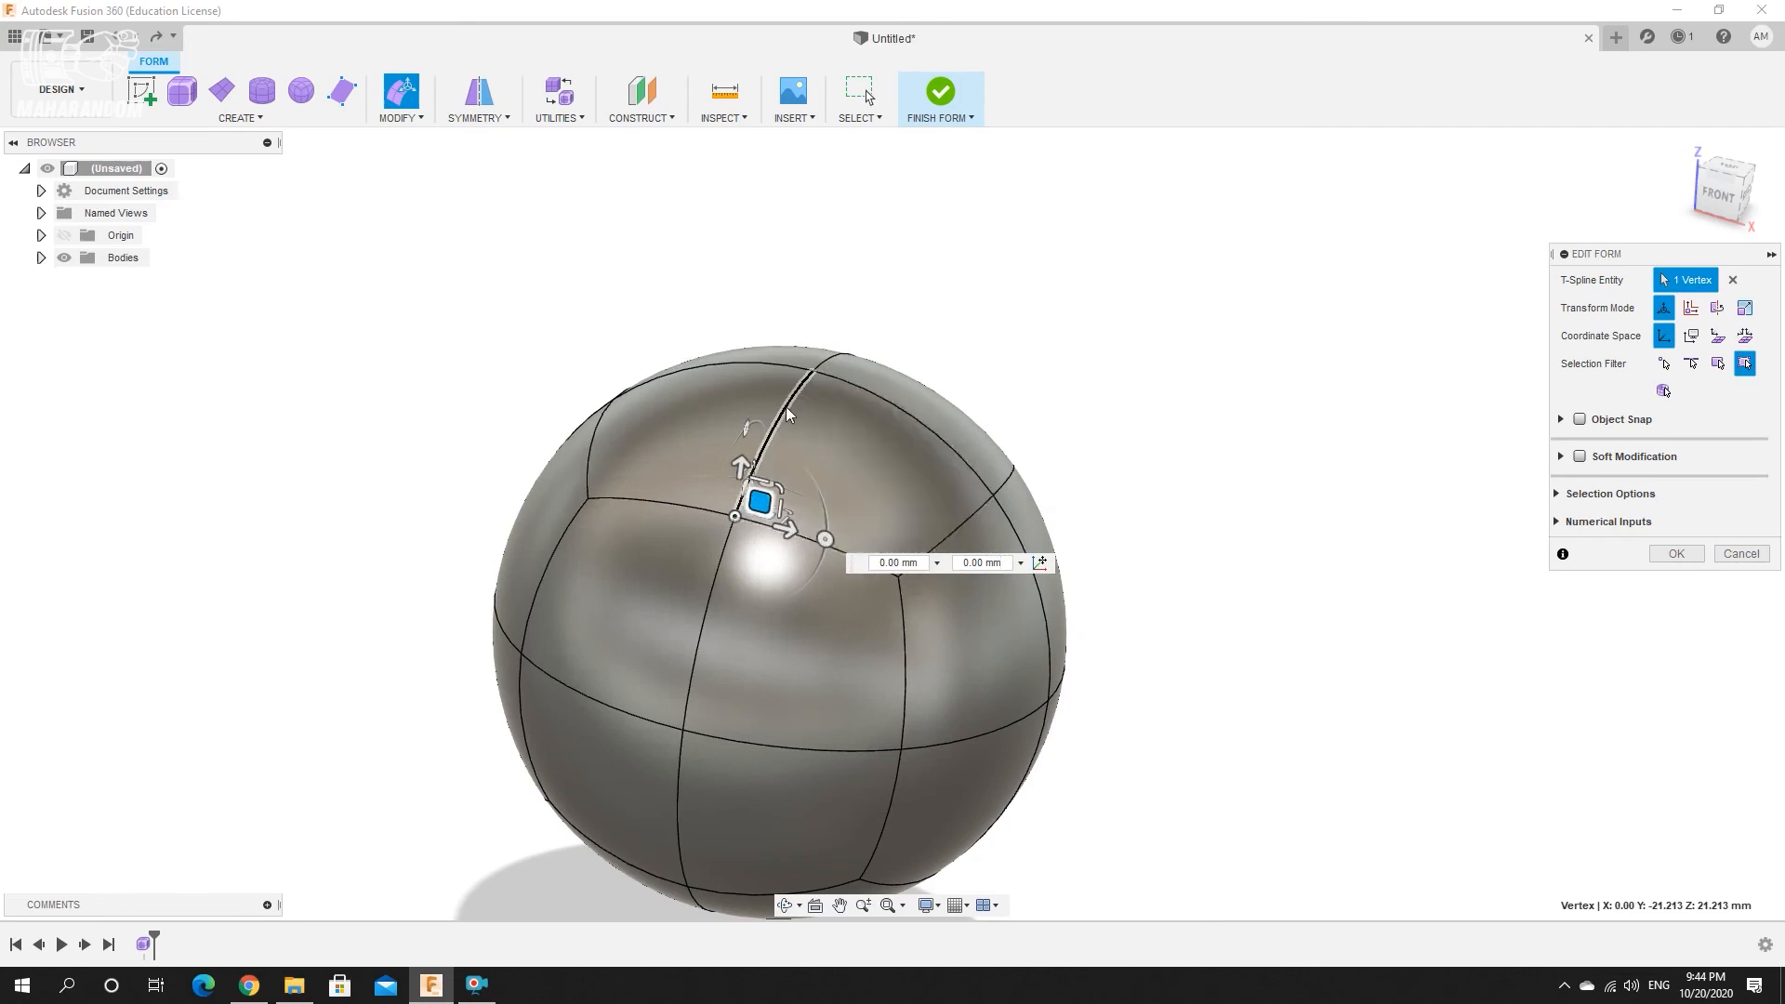
click(793, 645)
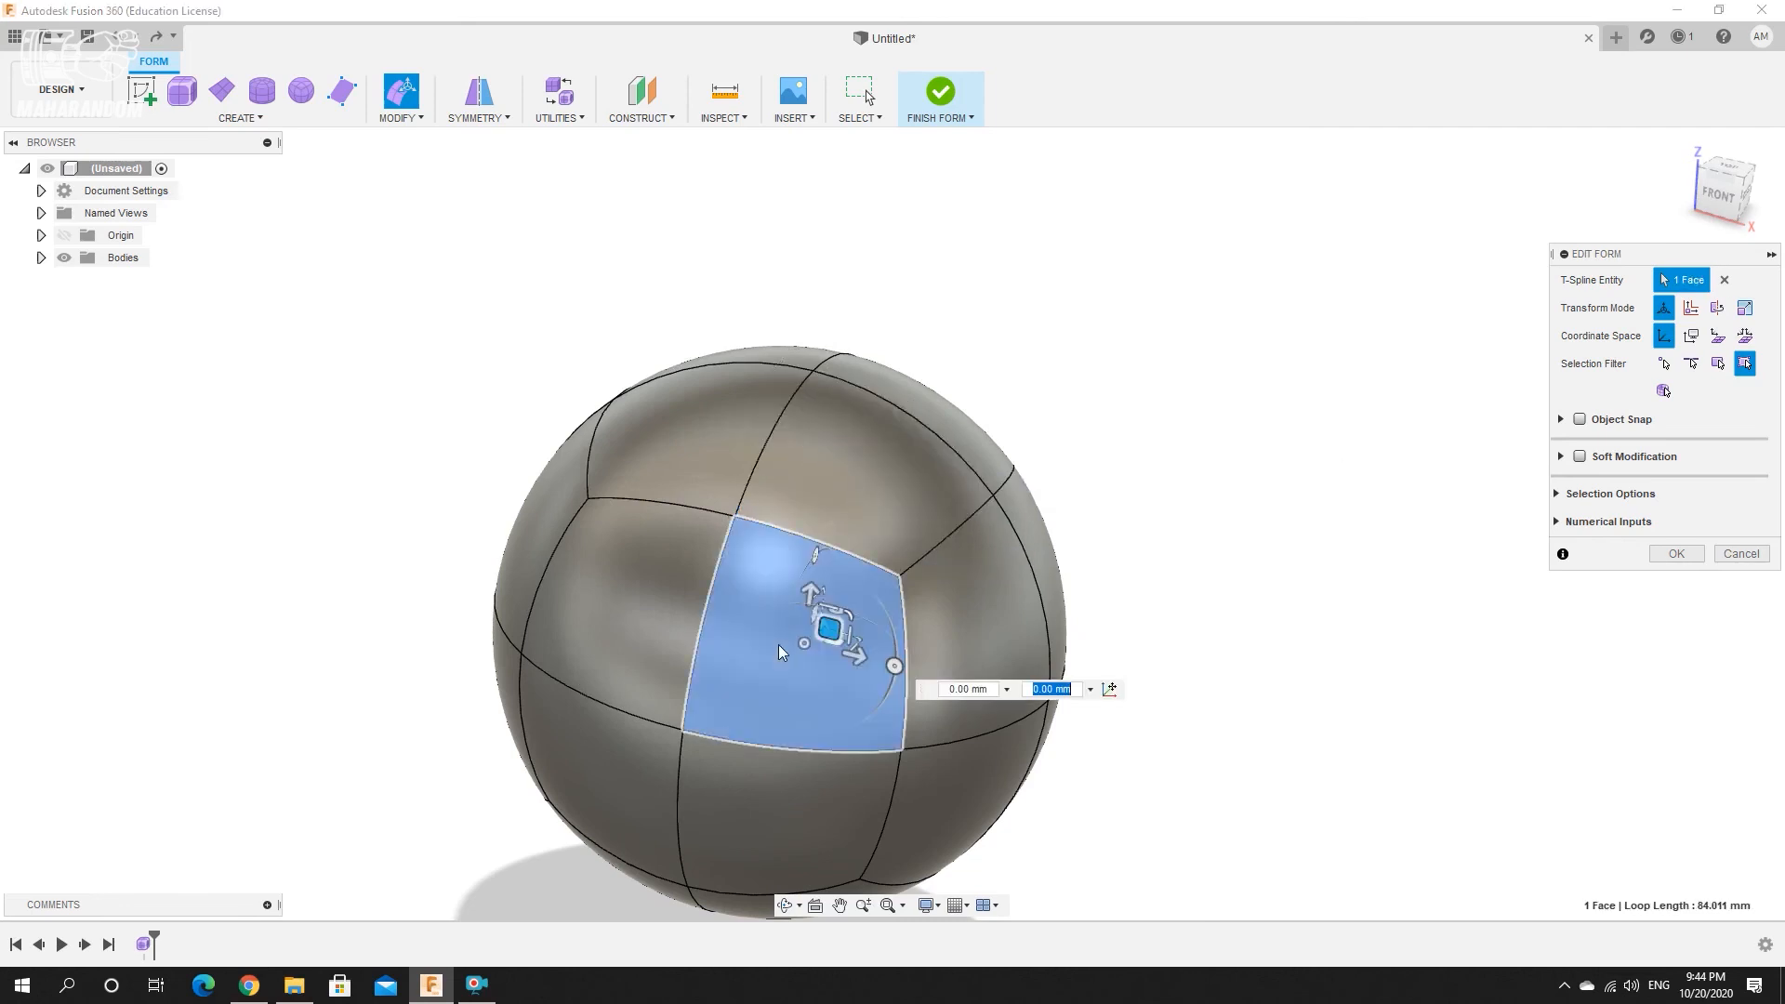
click(1068, 459)
shift+middle_drag(1068, 459, 841, 406)
scroll(840, 423, down, 3)
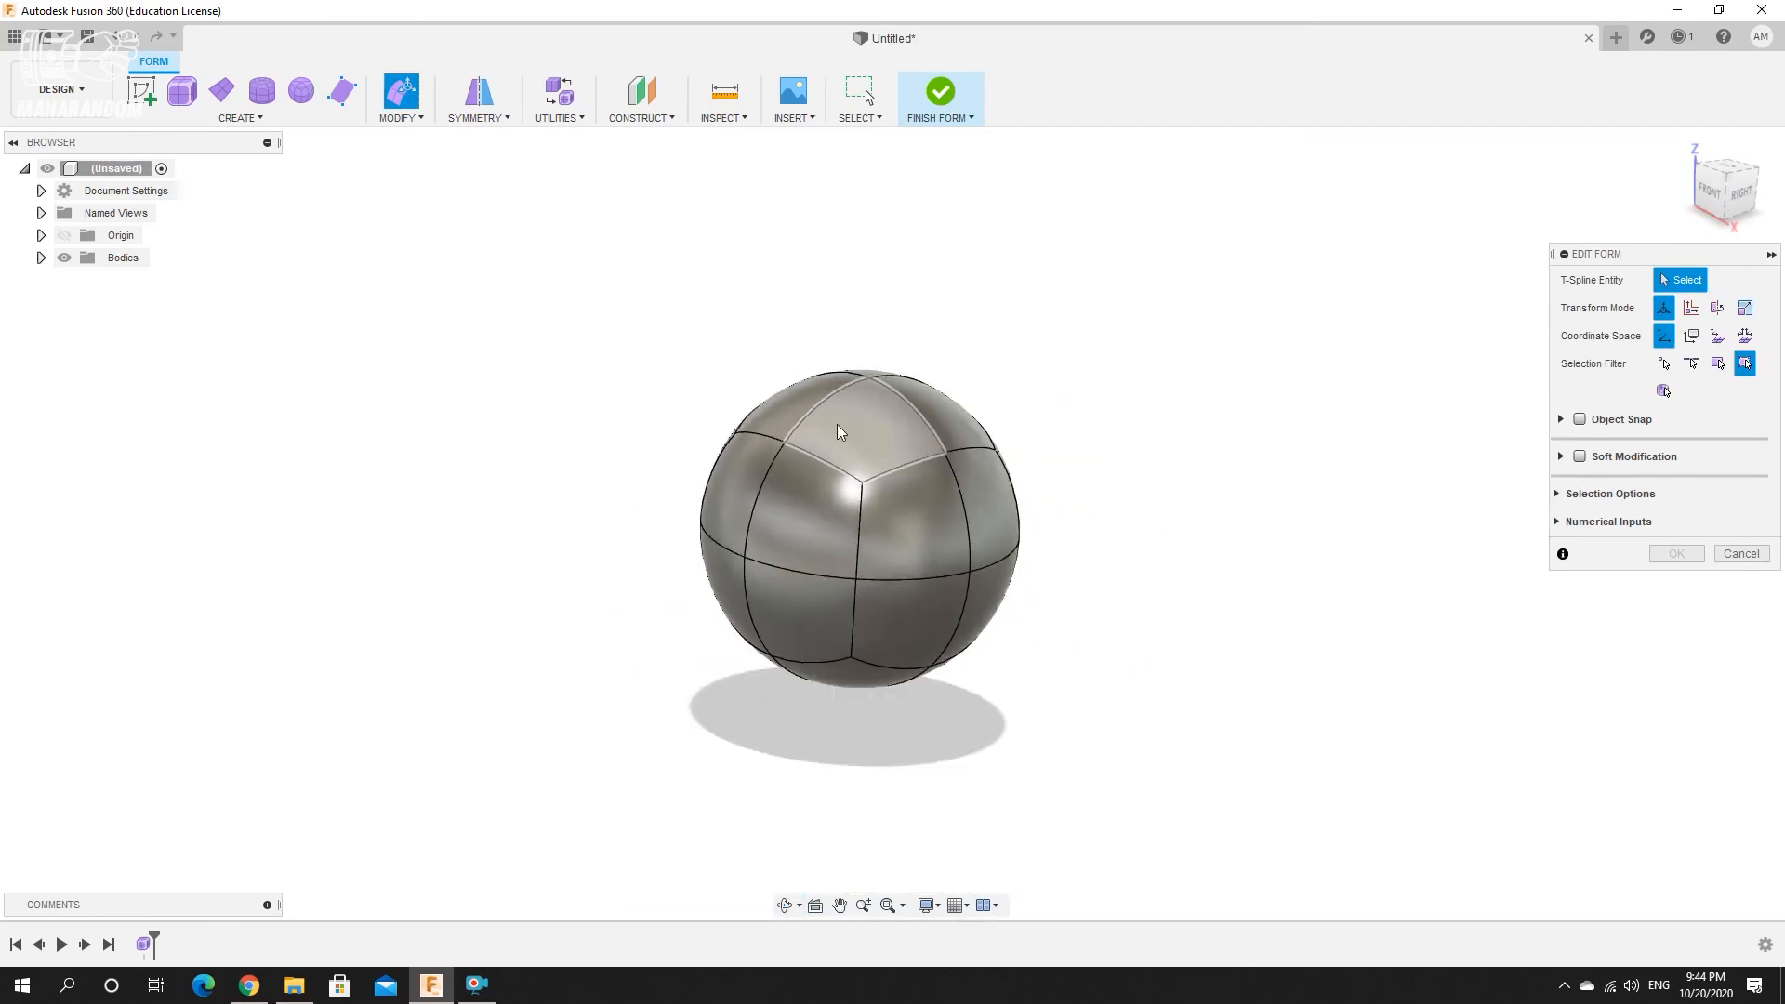
scroll(837, 446, up, 3)
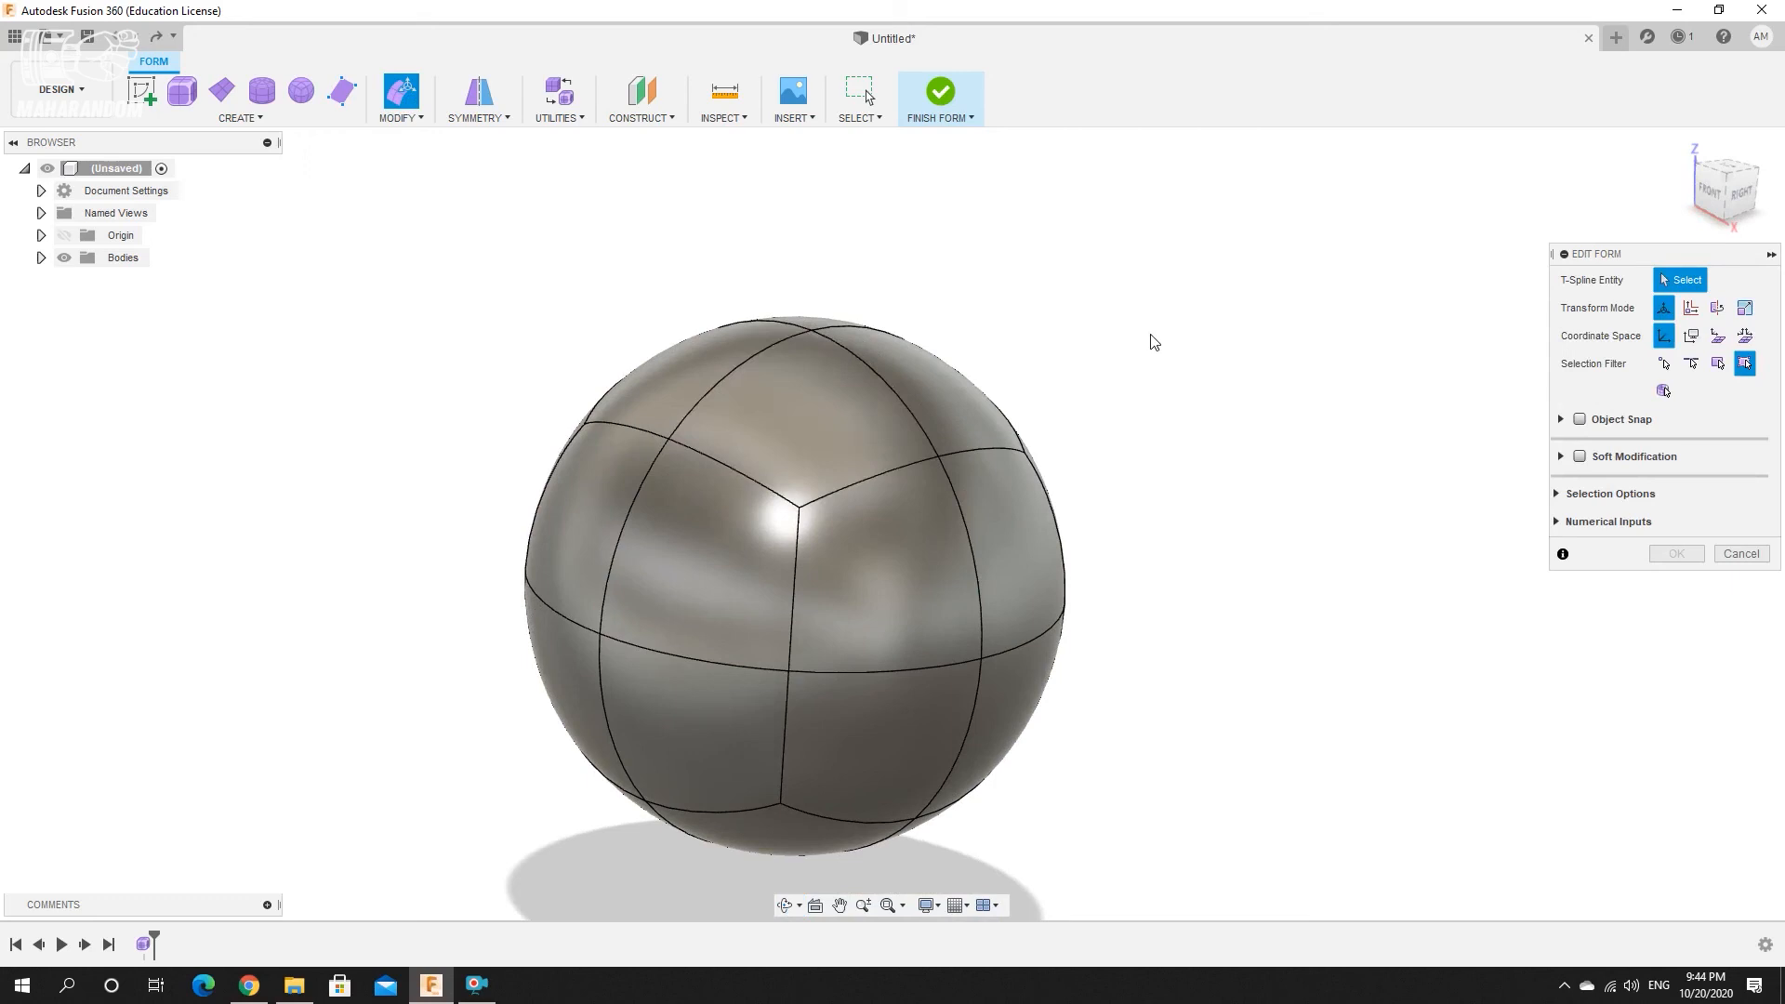
click(1741, 555)
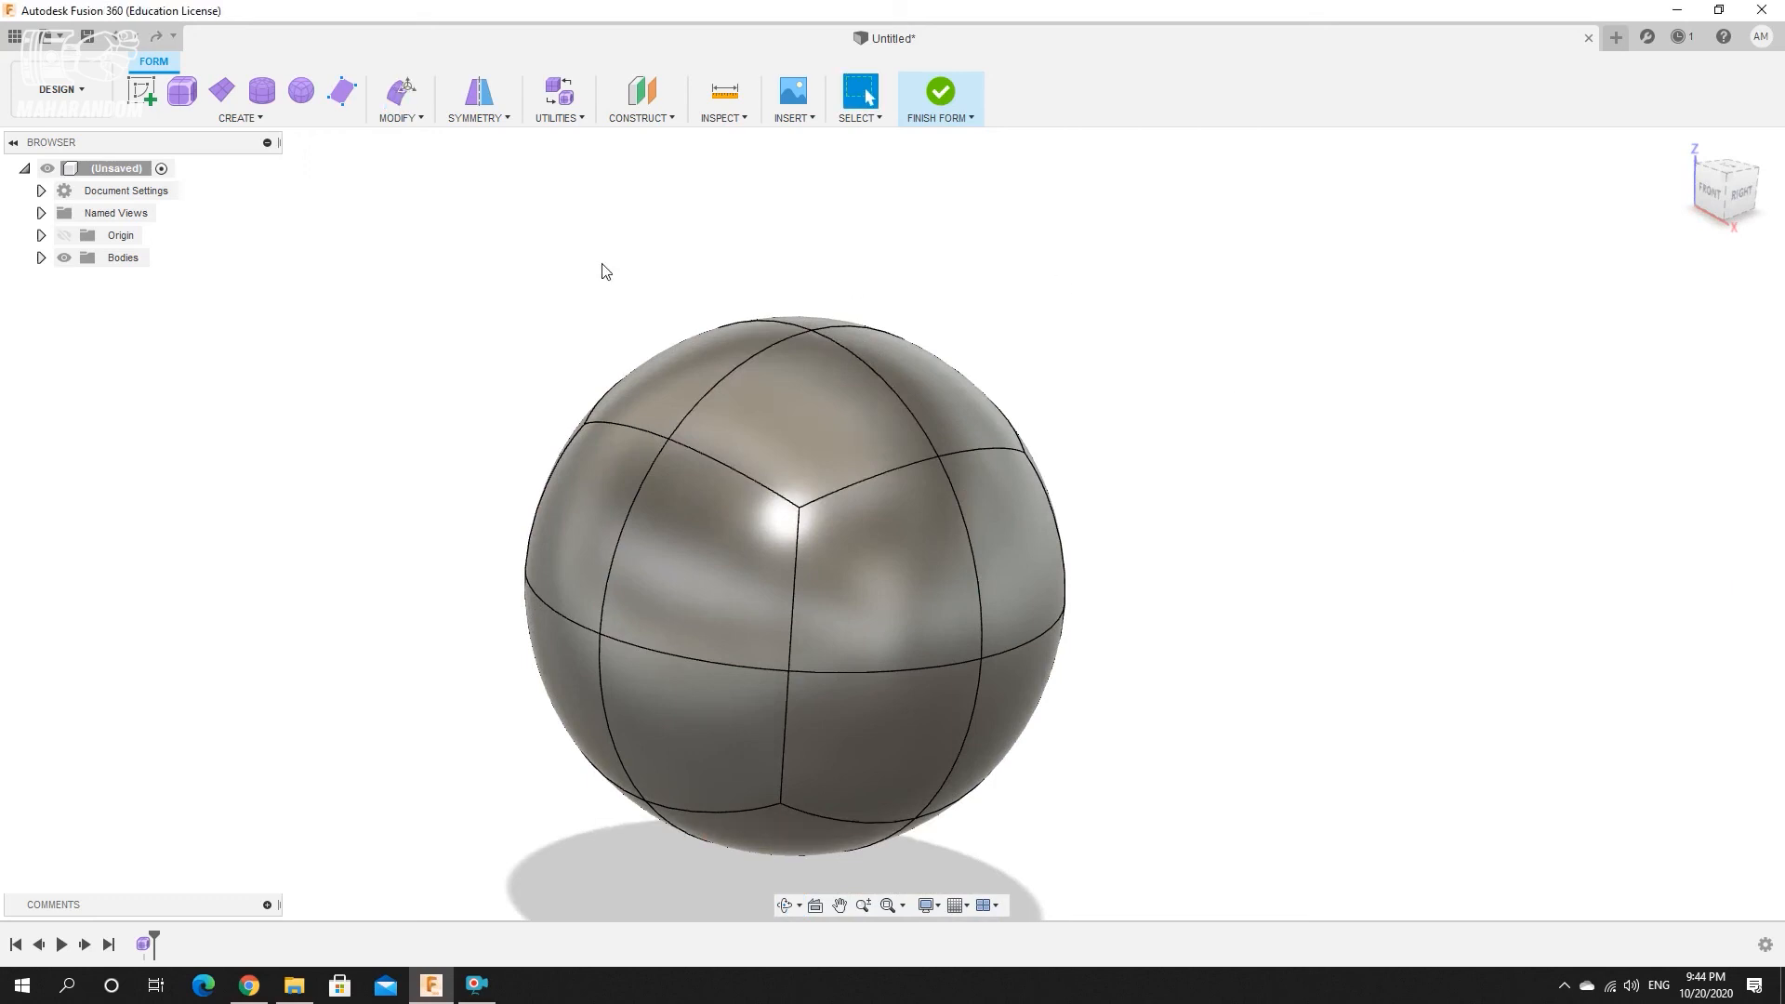
Apply Mirror - Internal symmetry to the sphere using two adjacent upper faces on its right side.
click(490, 117)
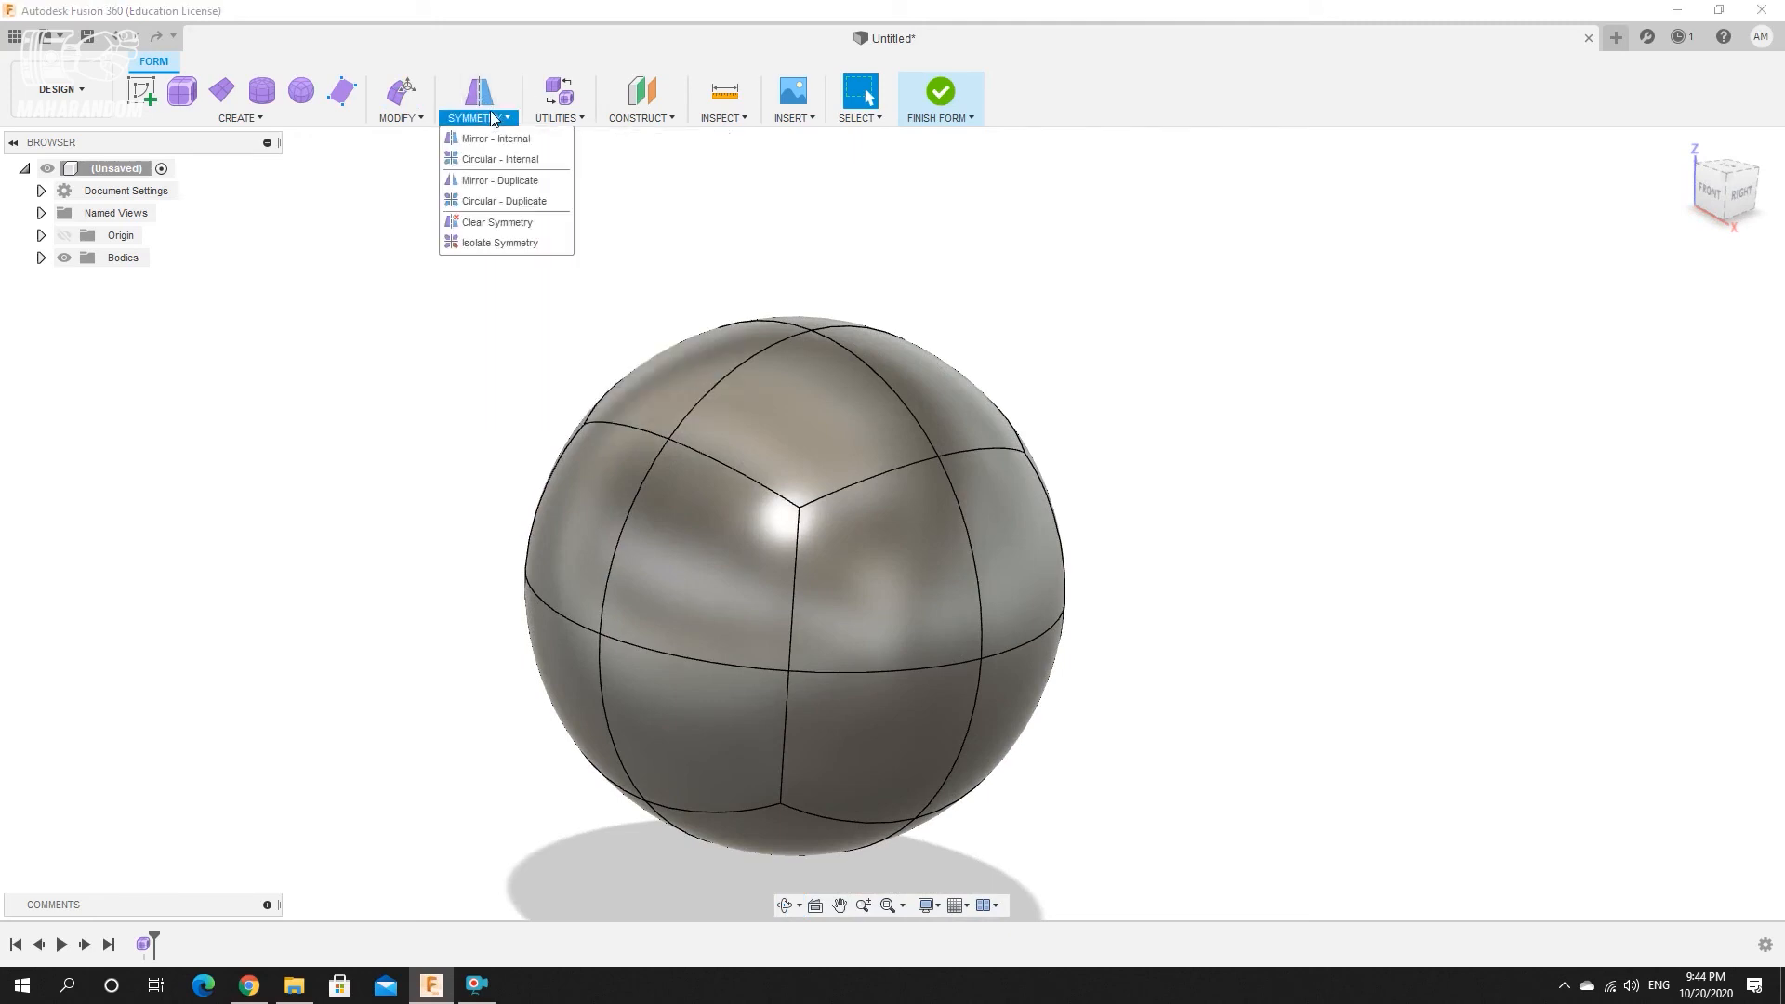
click(490, 116)
click(494, 118)
click(487, 91)
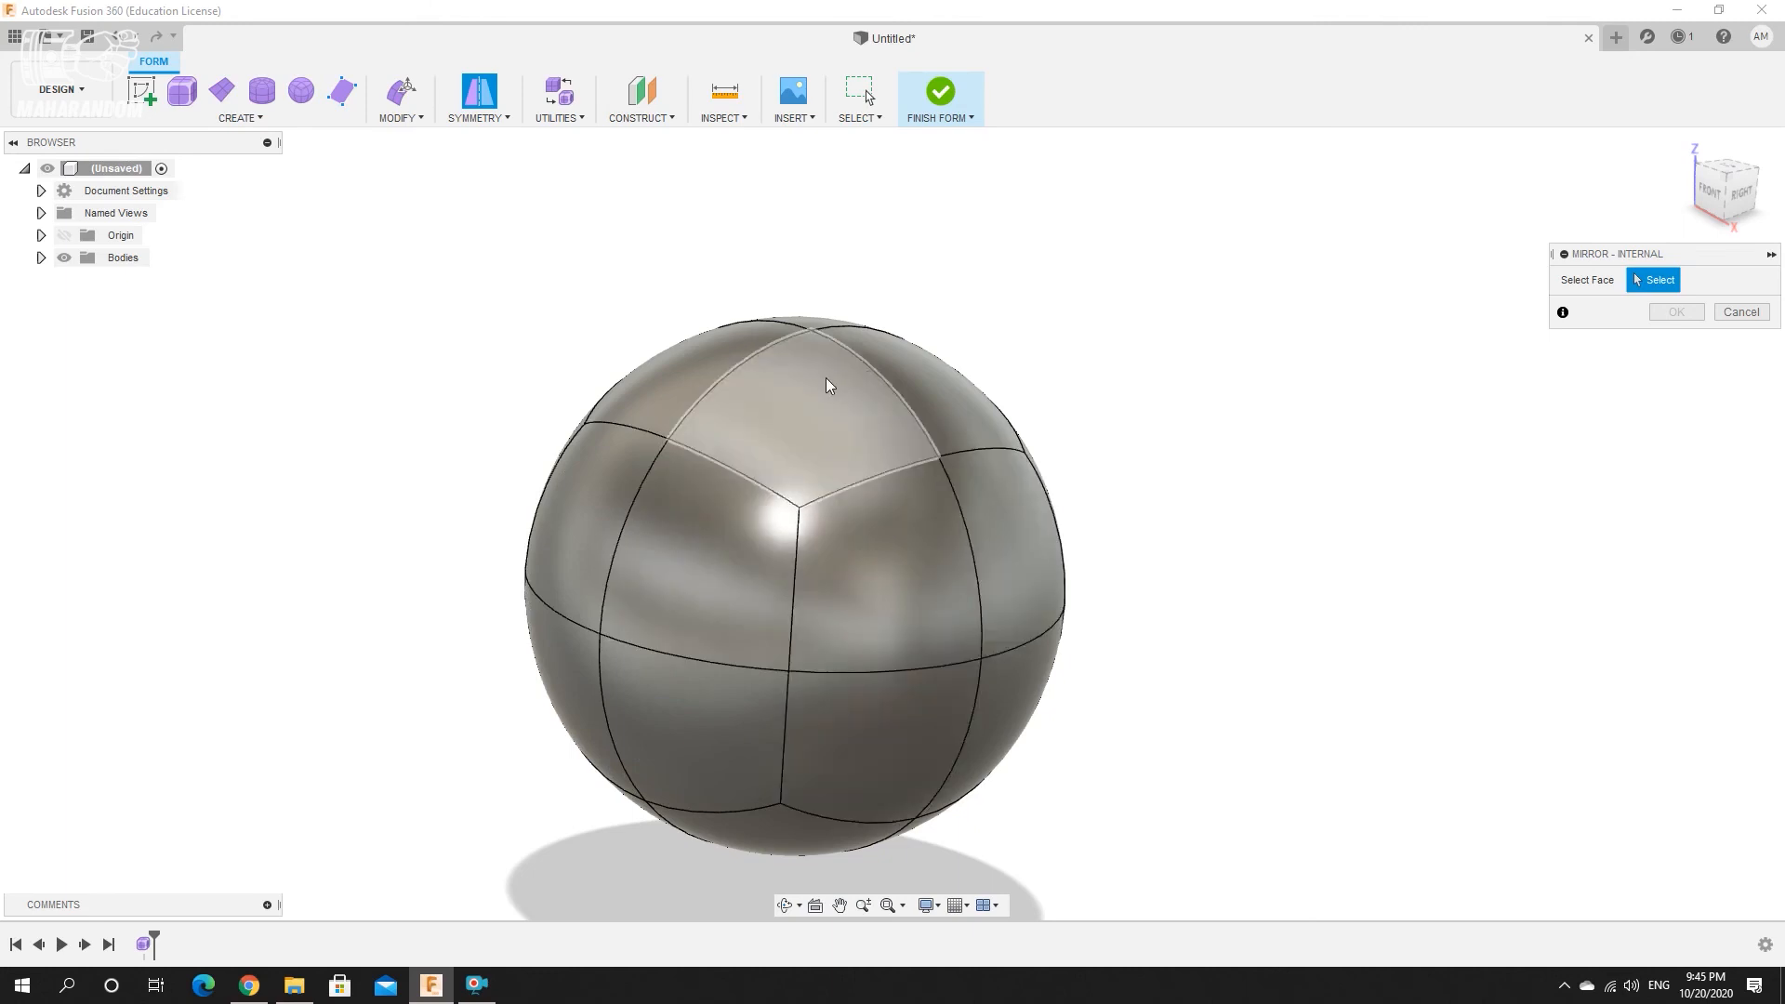
shift+middle_drag(1137, 407, 1071, 413)
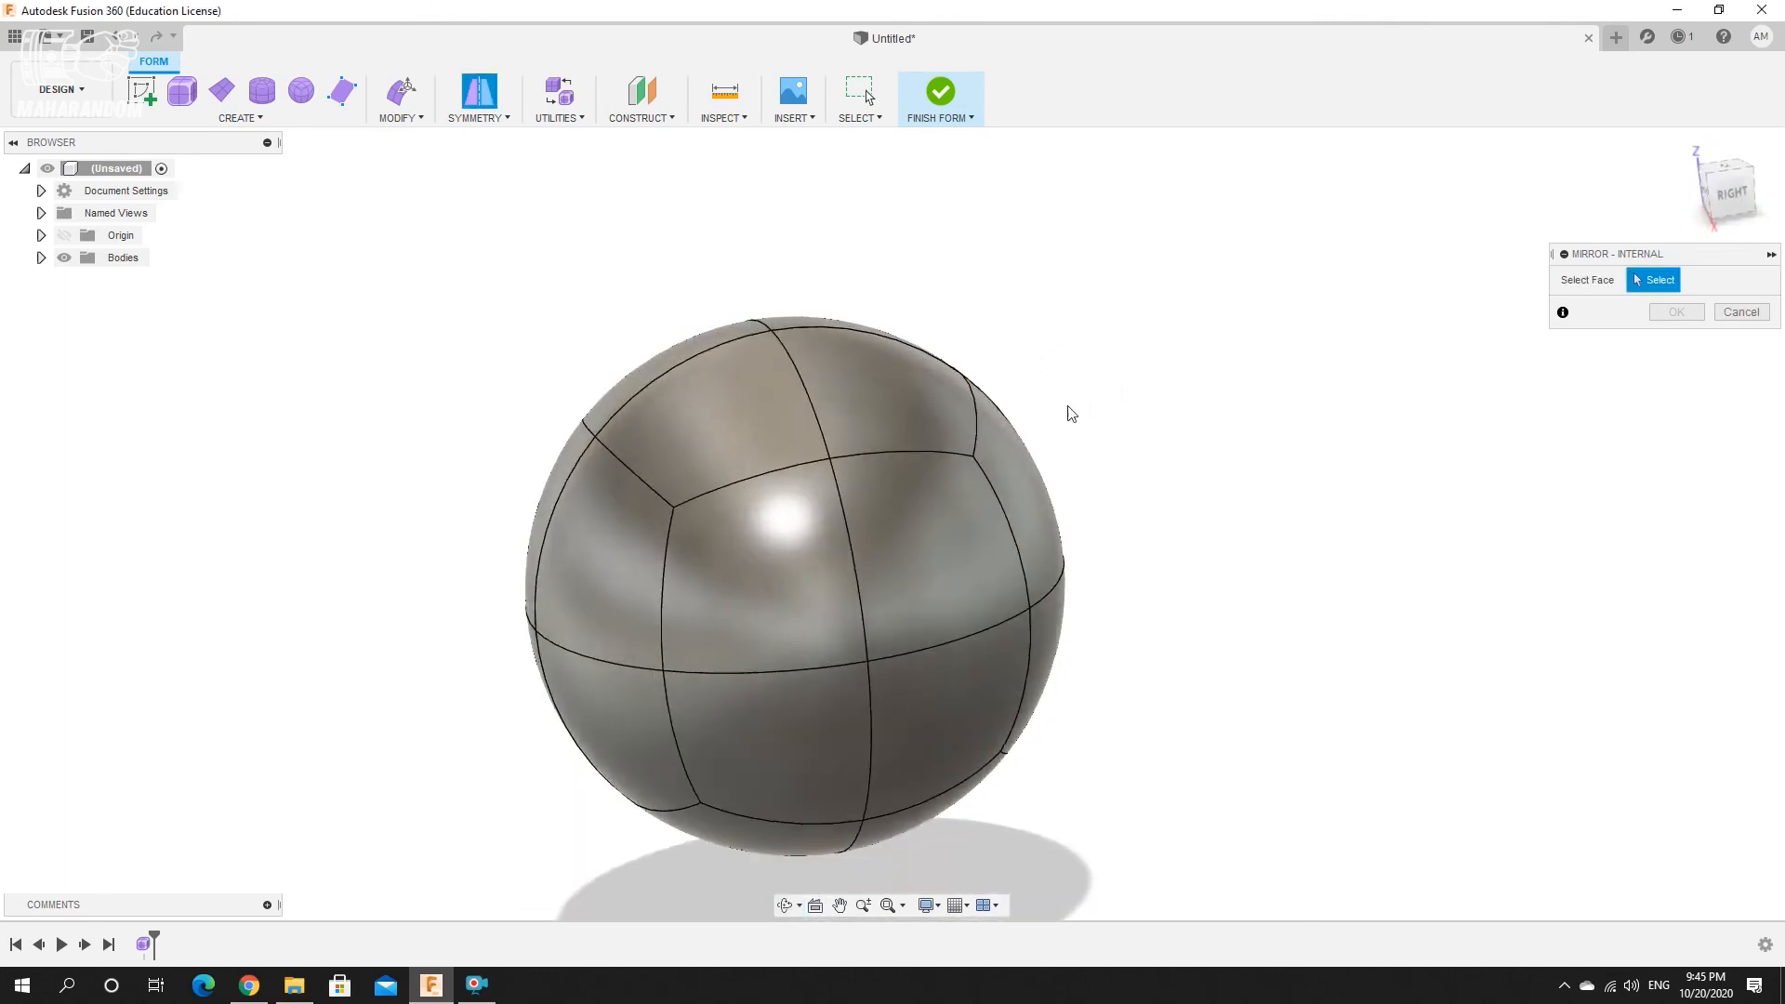
click(761, 553)
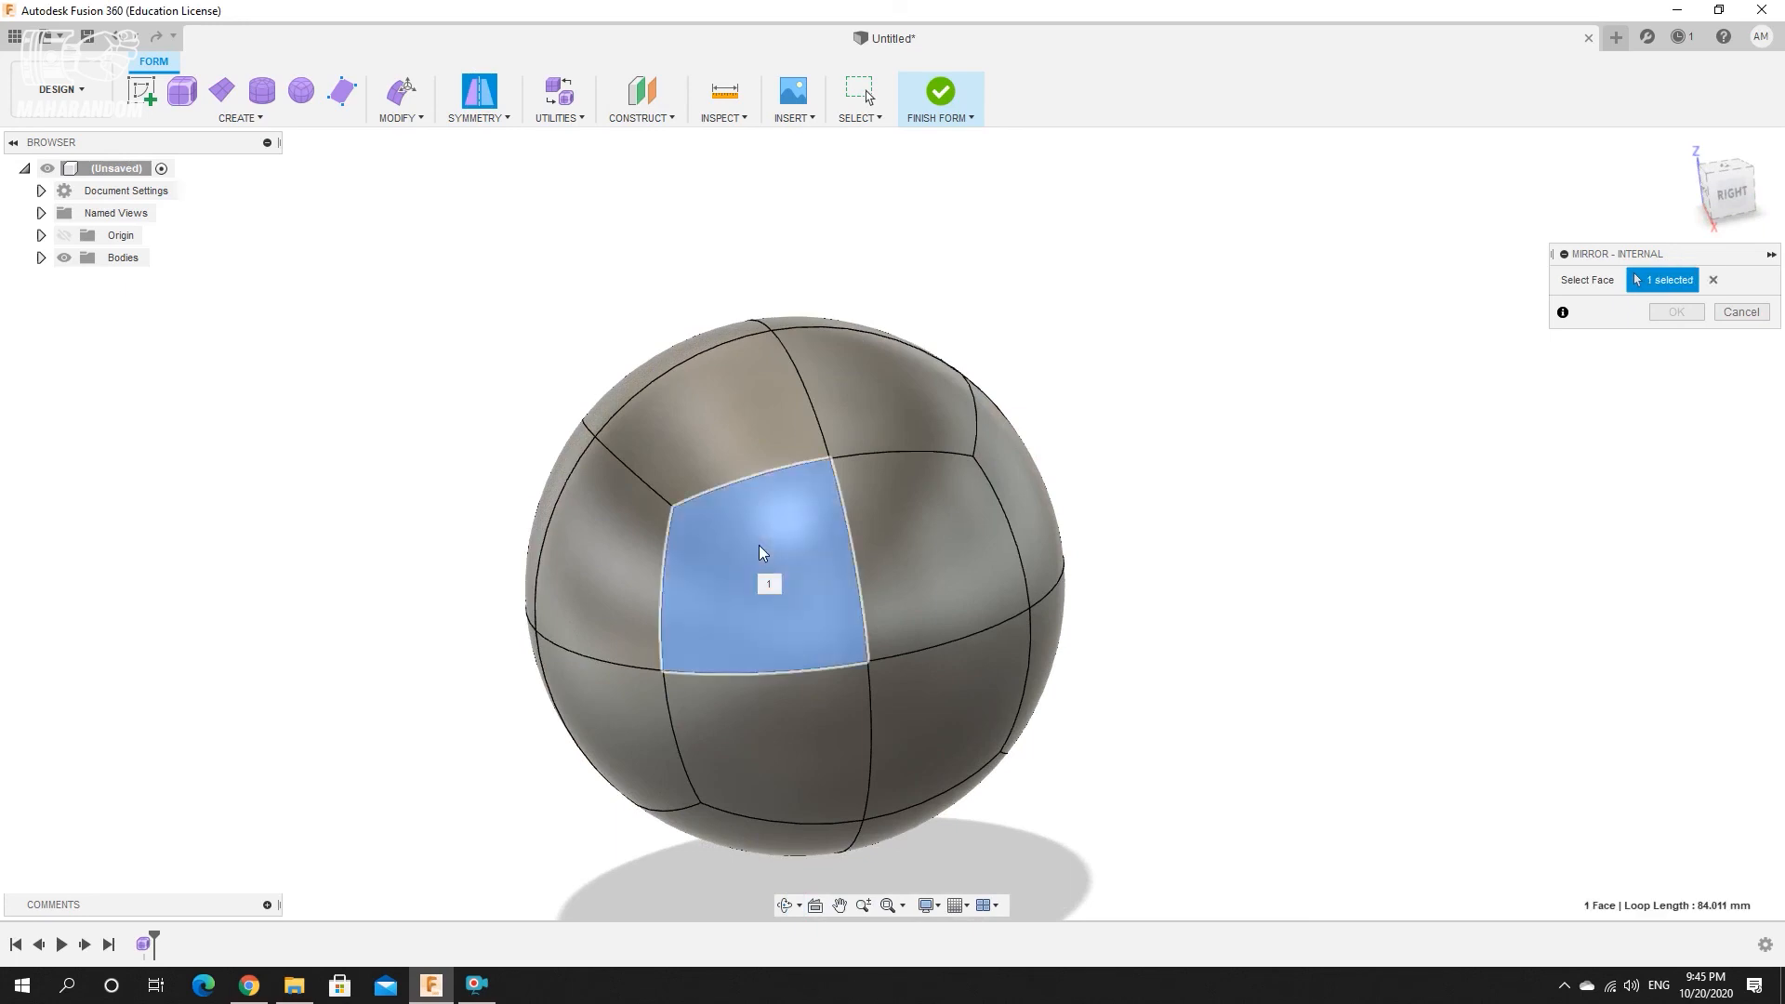
click(917, 548)
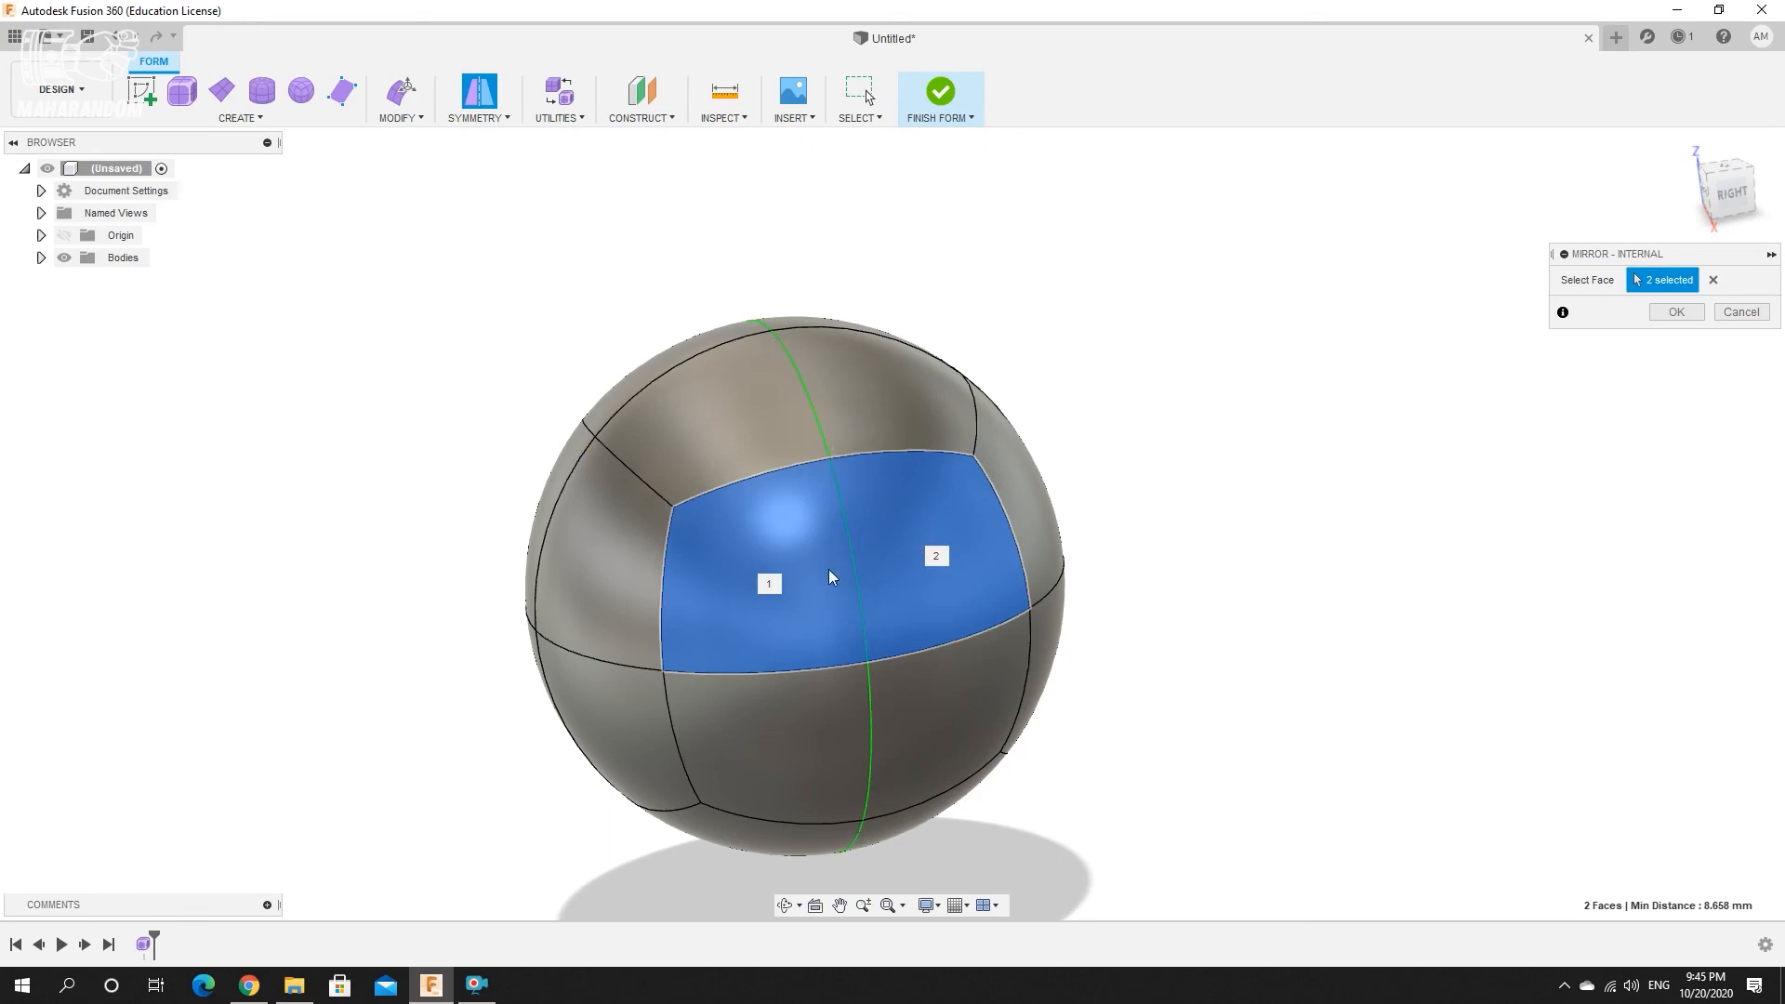
click(1676, 313)
Try moving an upper corner vertex beside the symmetry line with Edit Form, and undo it.
click(402, 93)
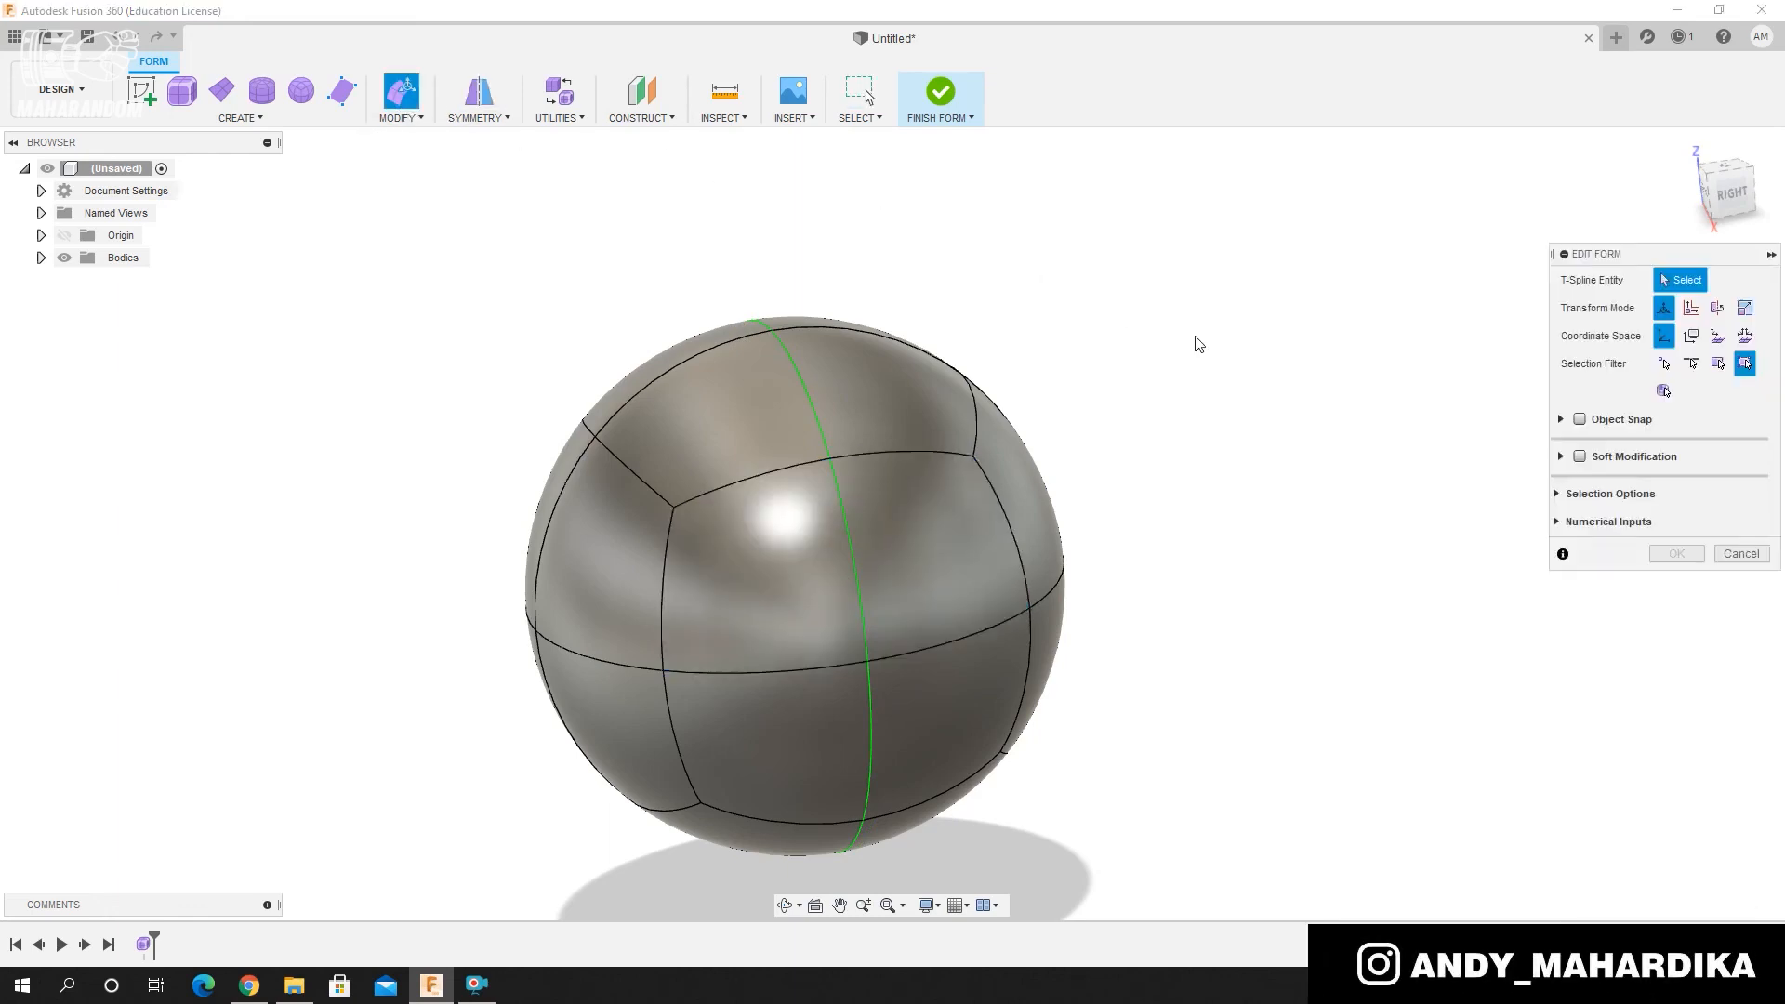
click(676, 509)
drag(685, 475, 418, 438)
key(ctrl+z)
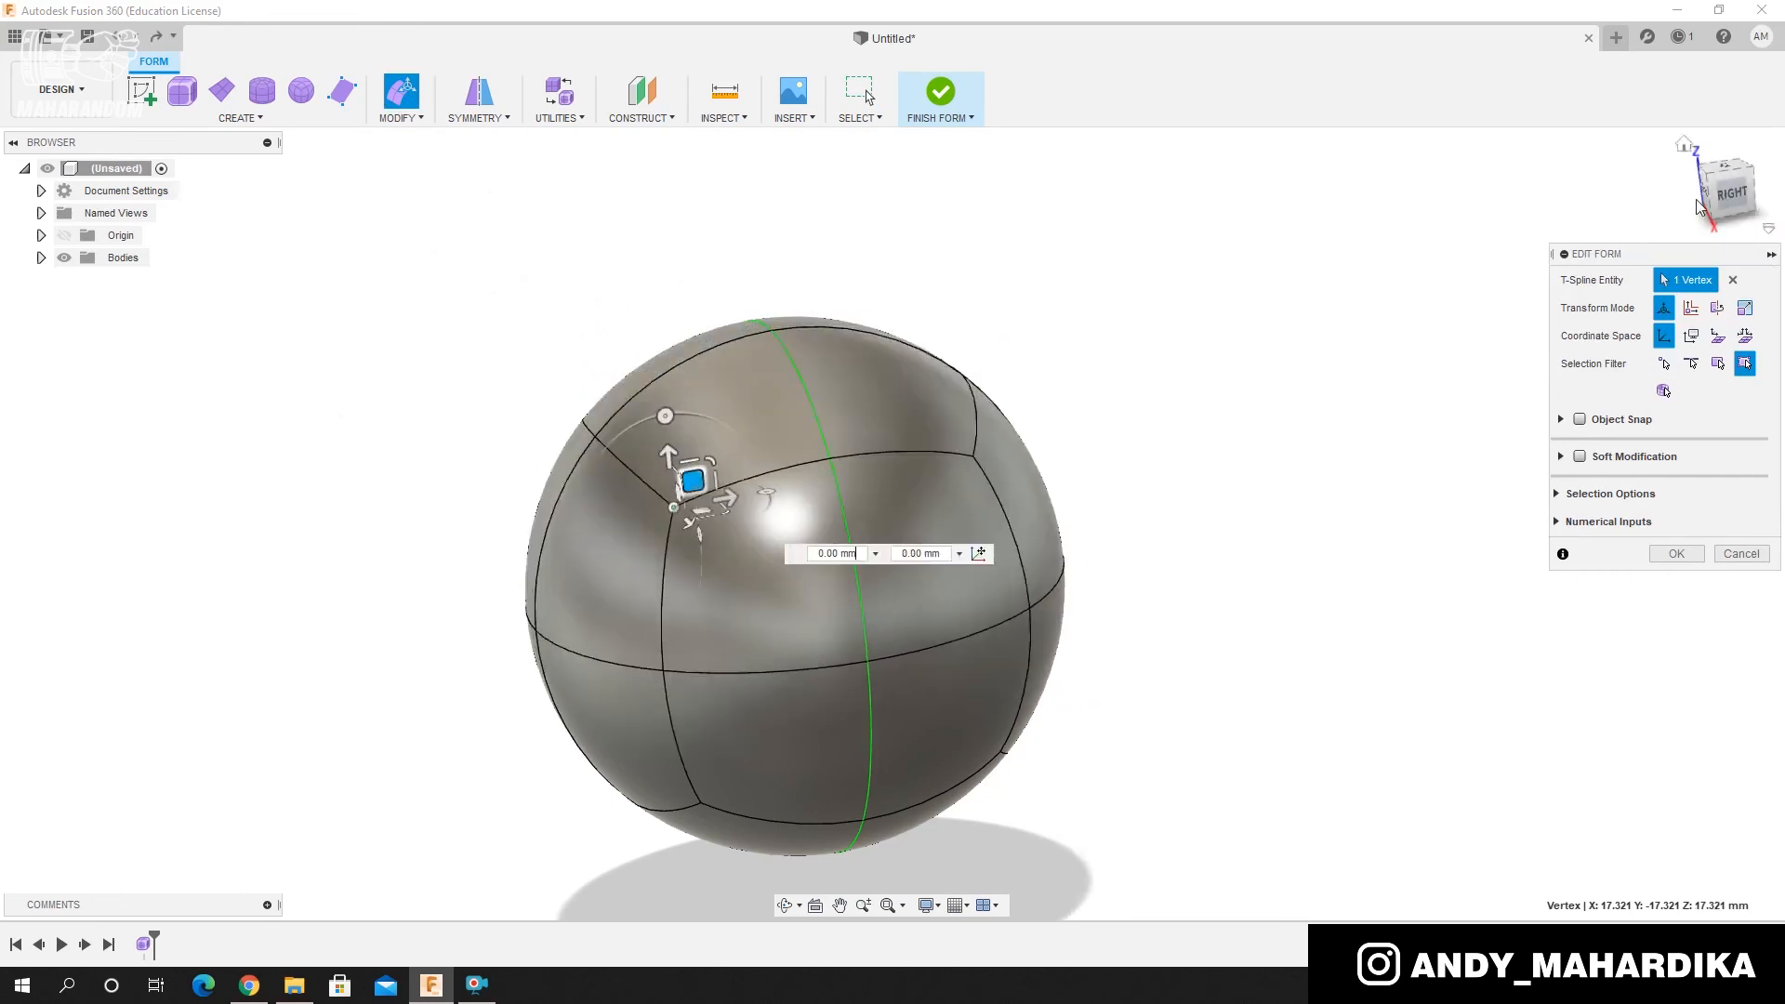
From the right view, move the bottom centre vertex of the sphere up by 10 mm.
click(1731, 168)
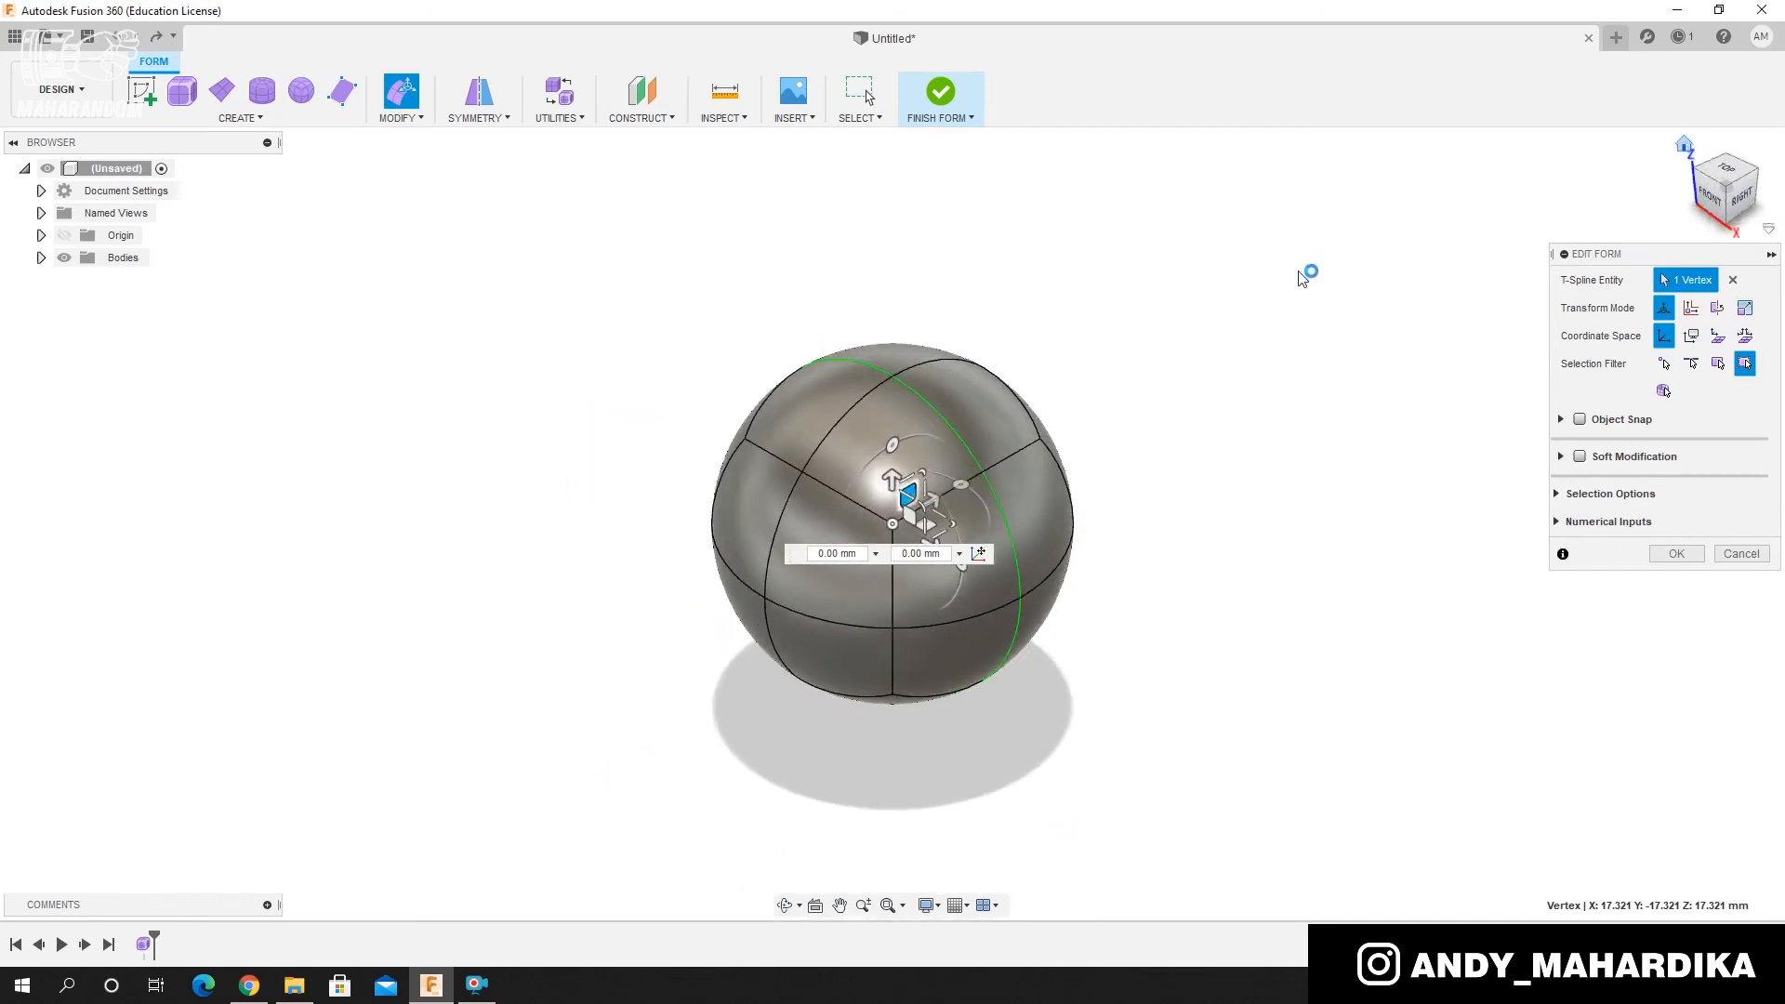
click(1714, 197)
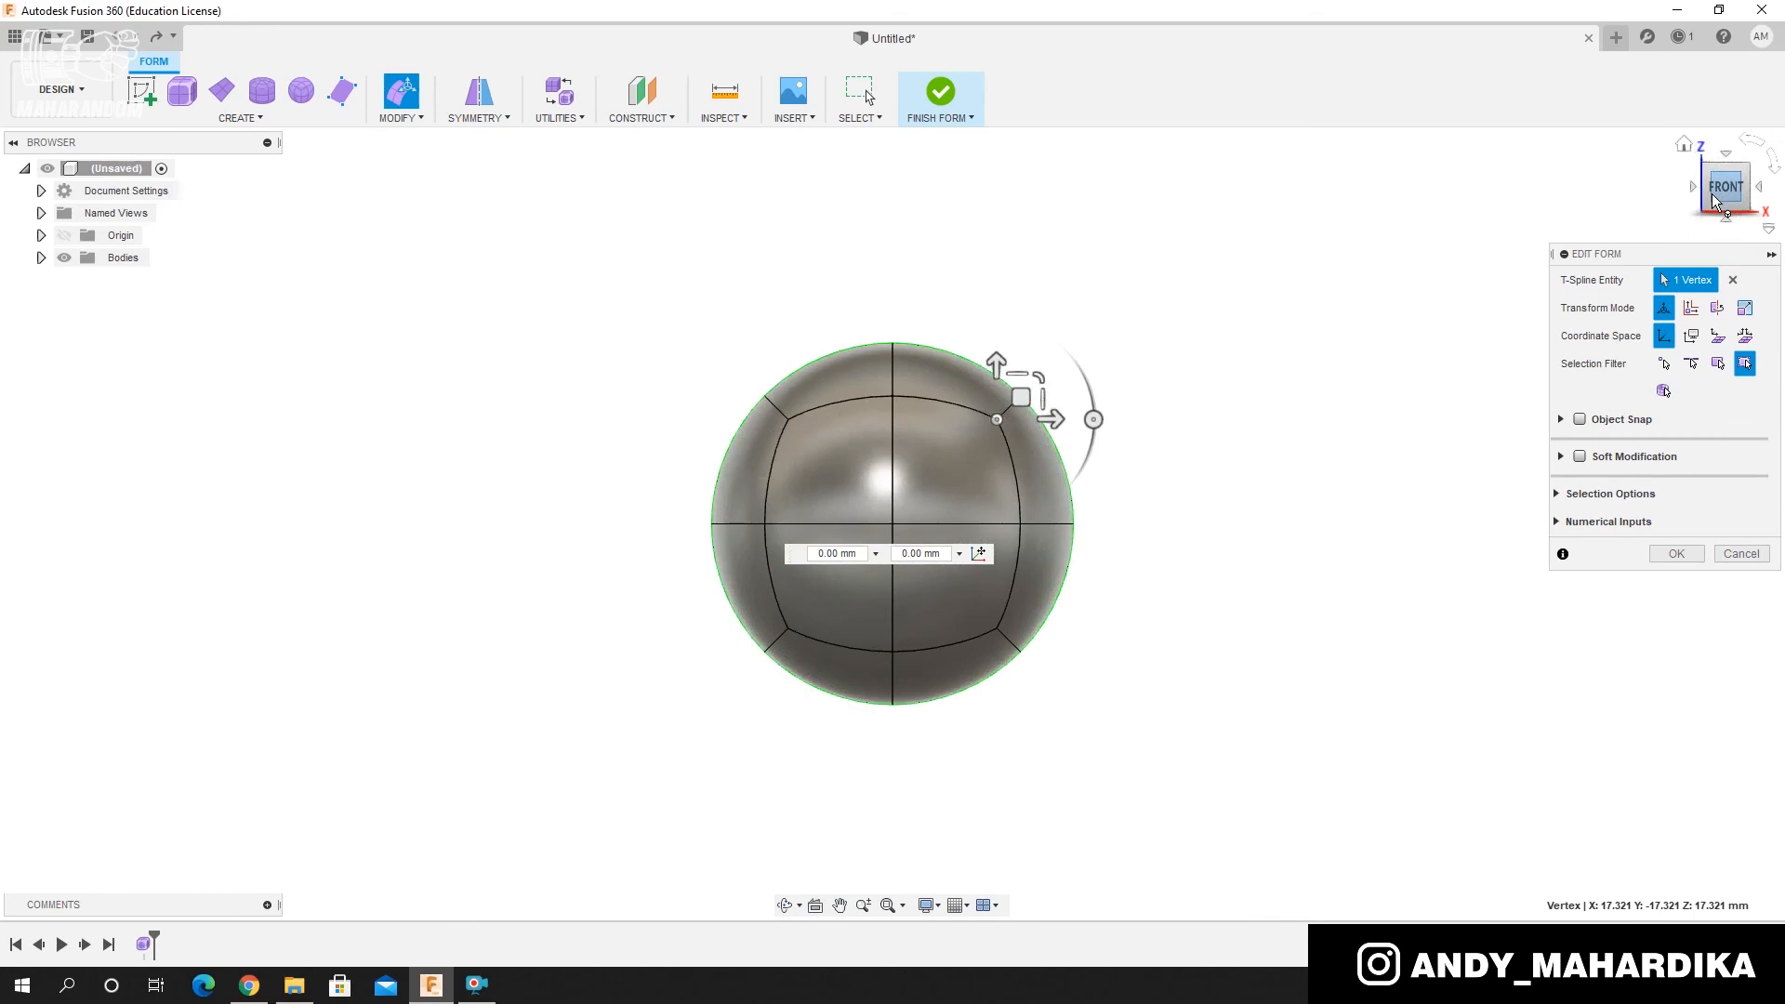
click(1763, 191)
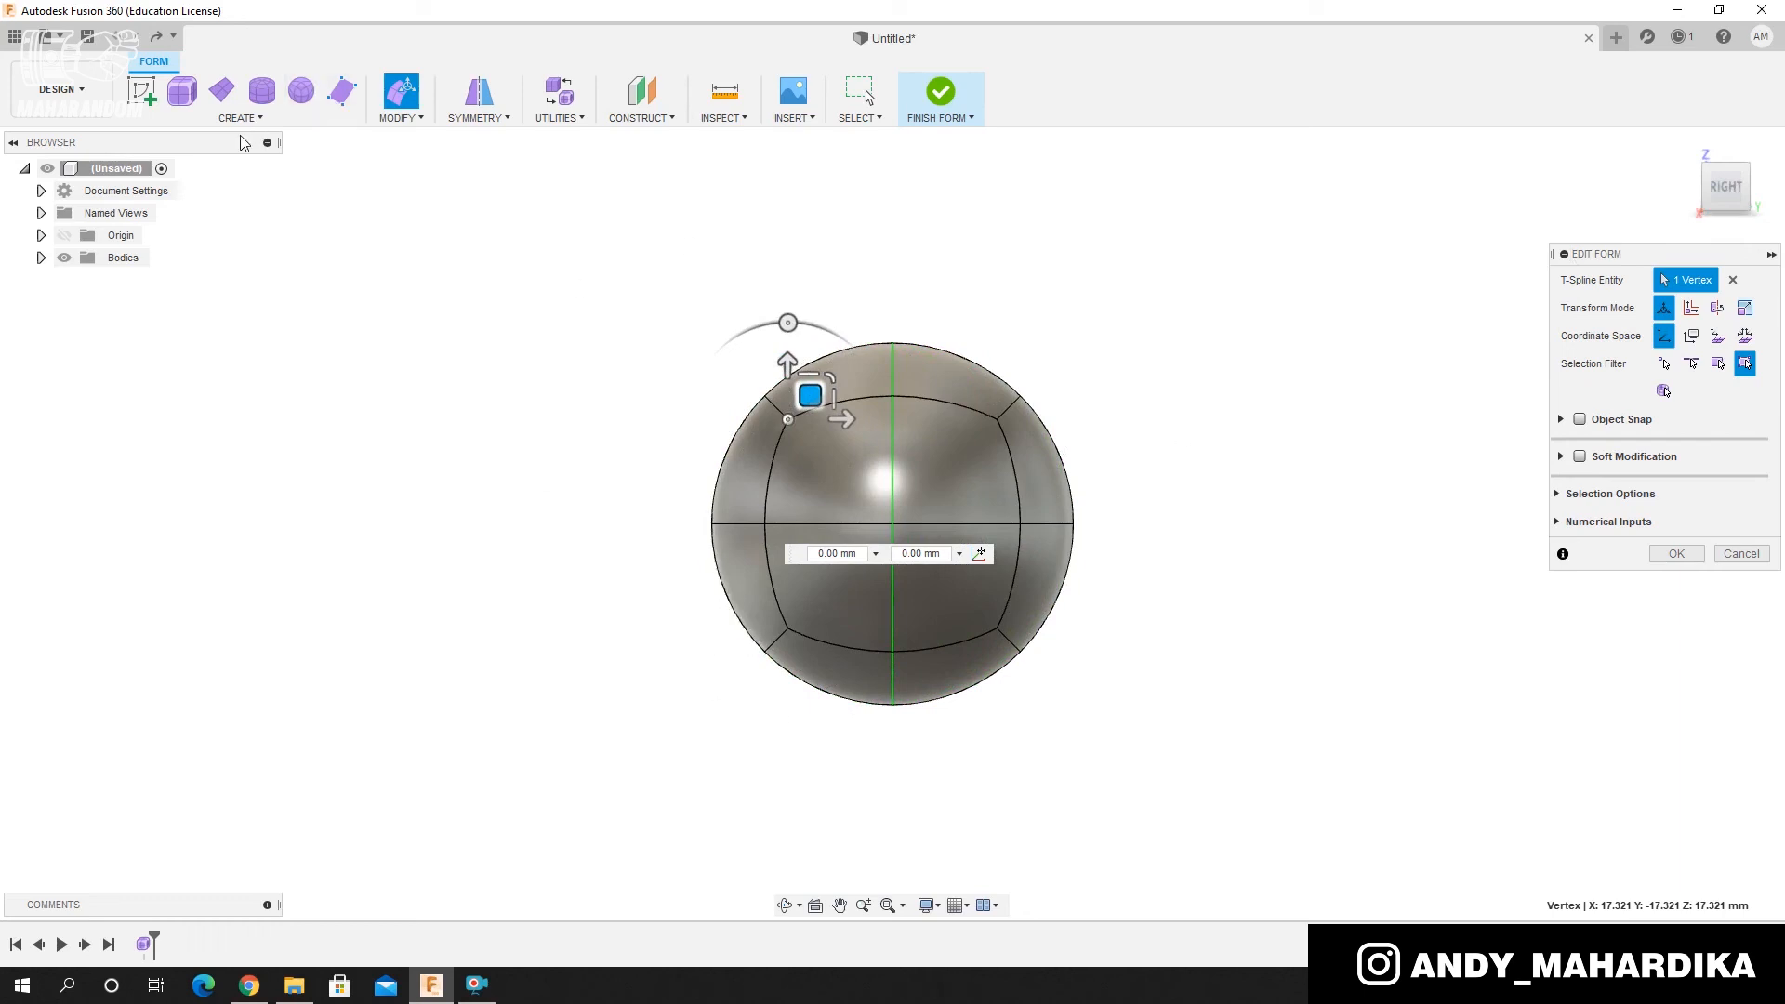
click(893, 705)
drag(893, 649, 894, 592)
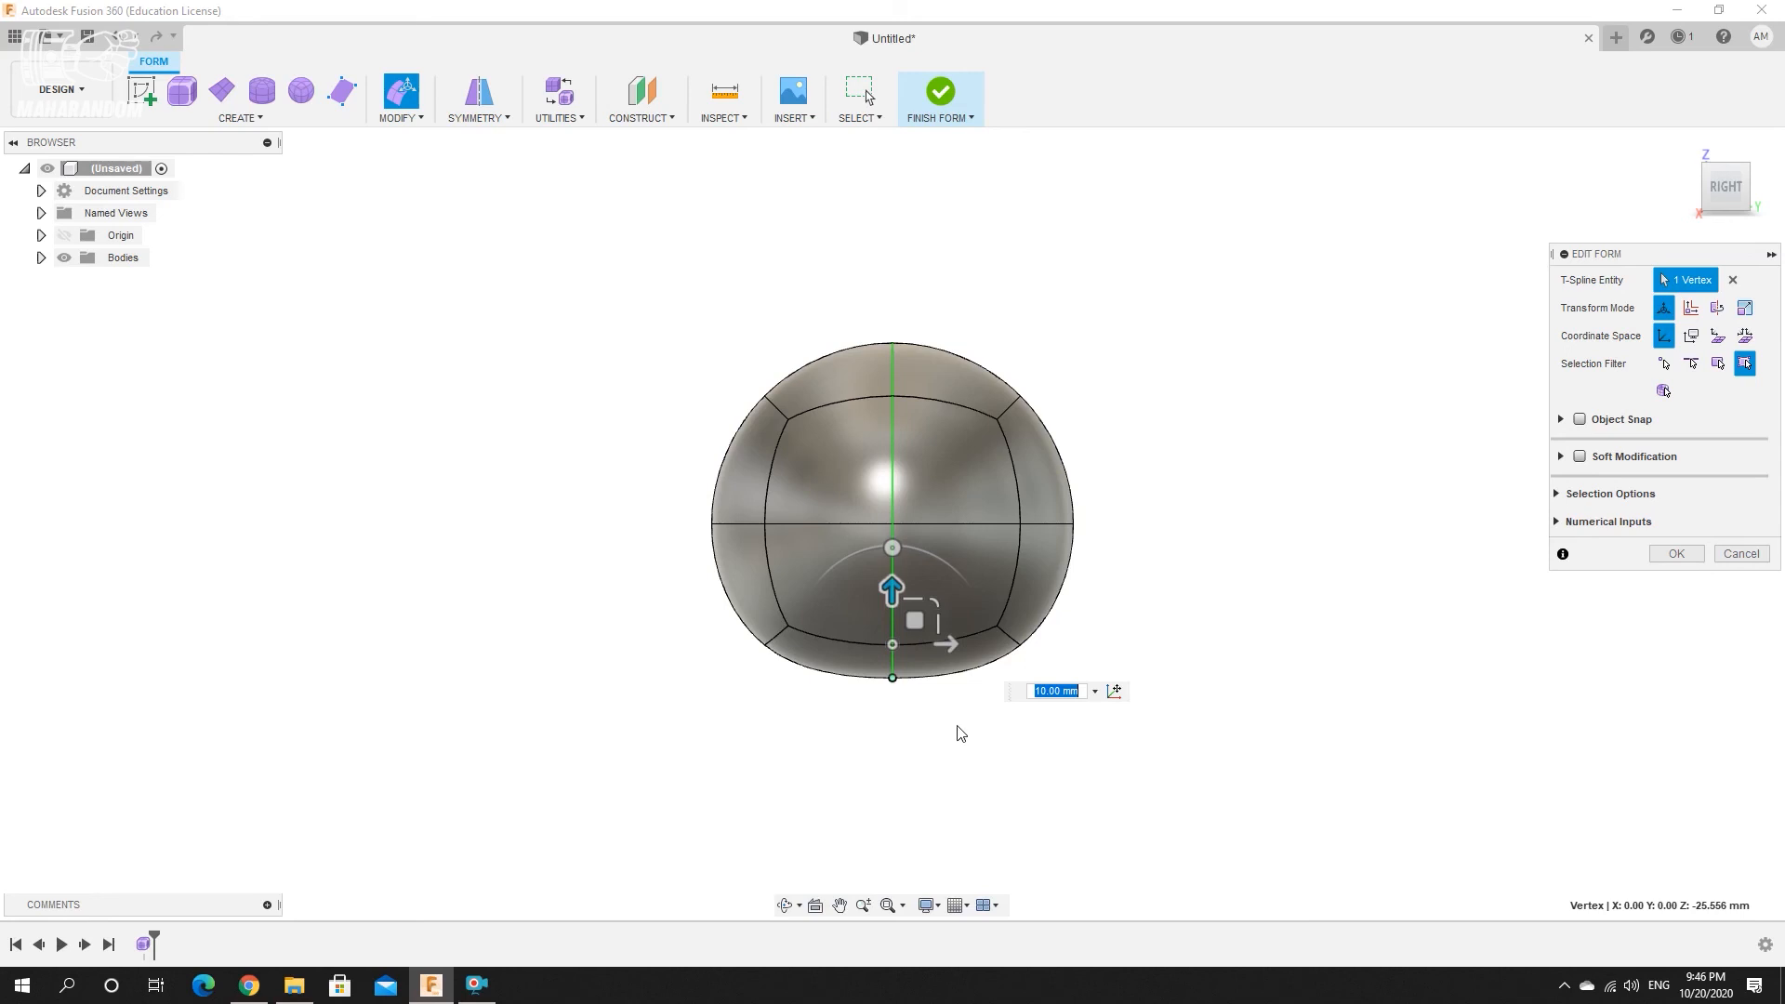
click(1300, 643)
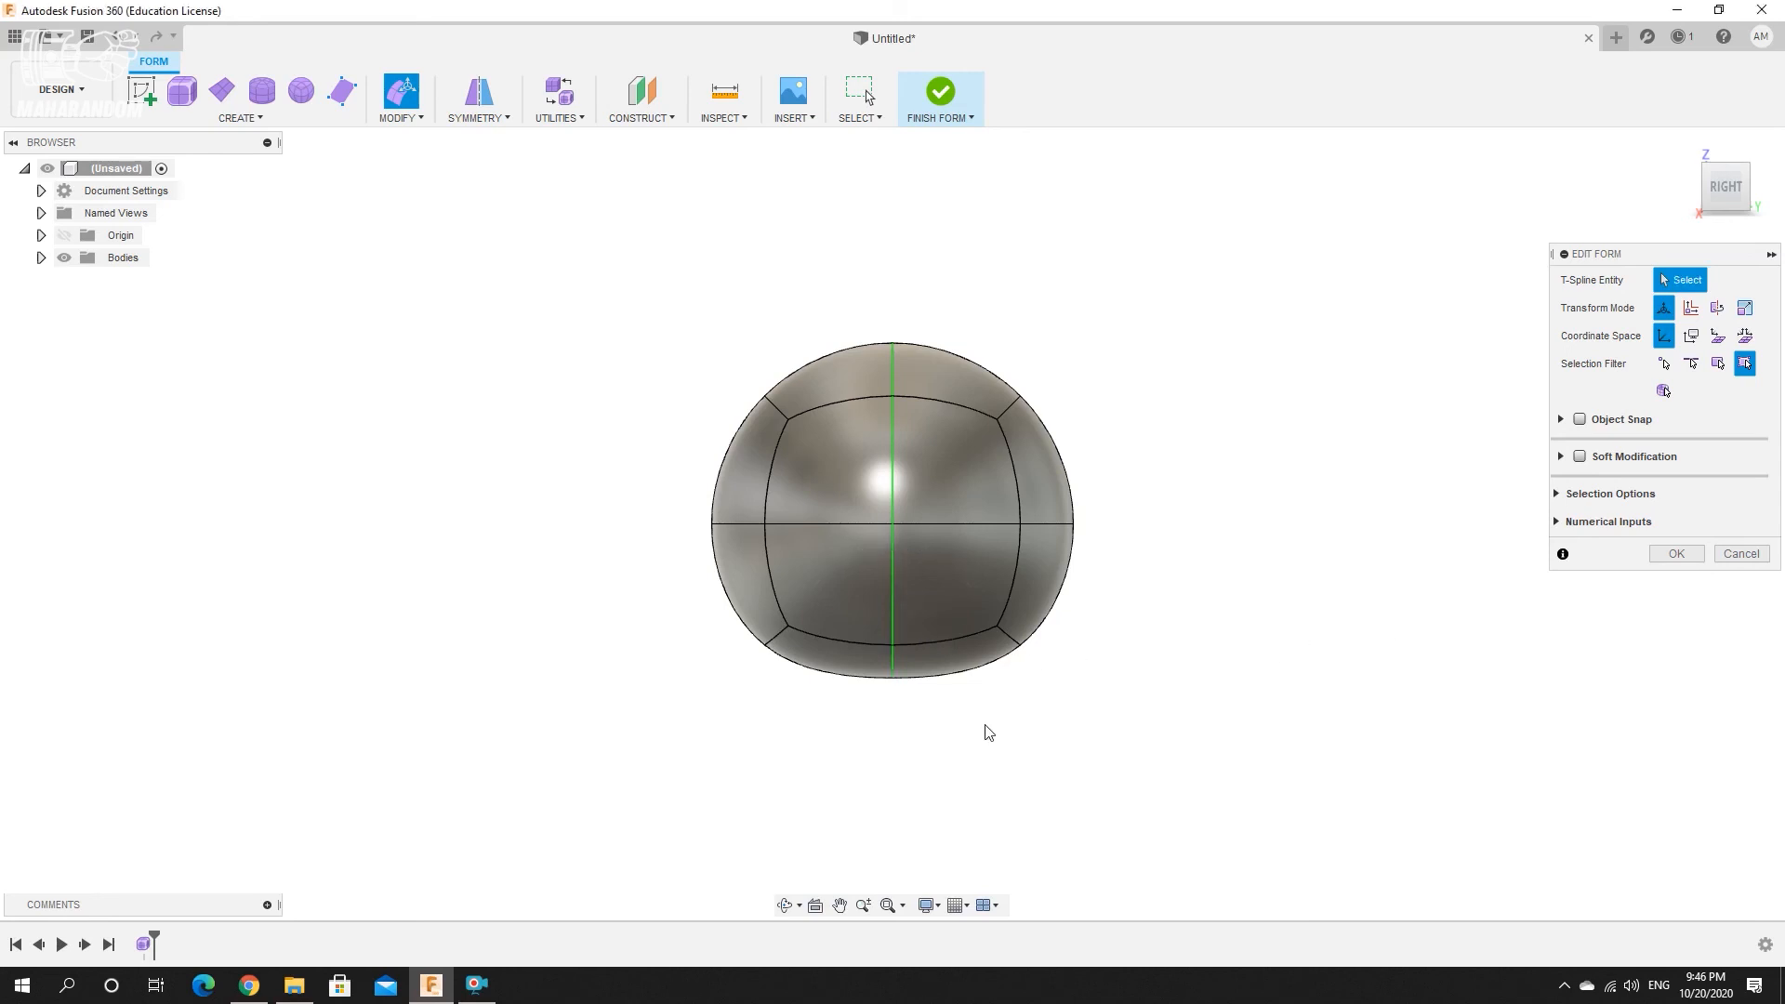
drag(867, 683, 805, 668)
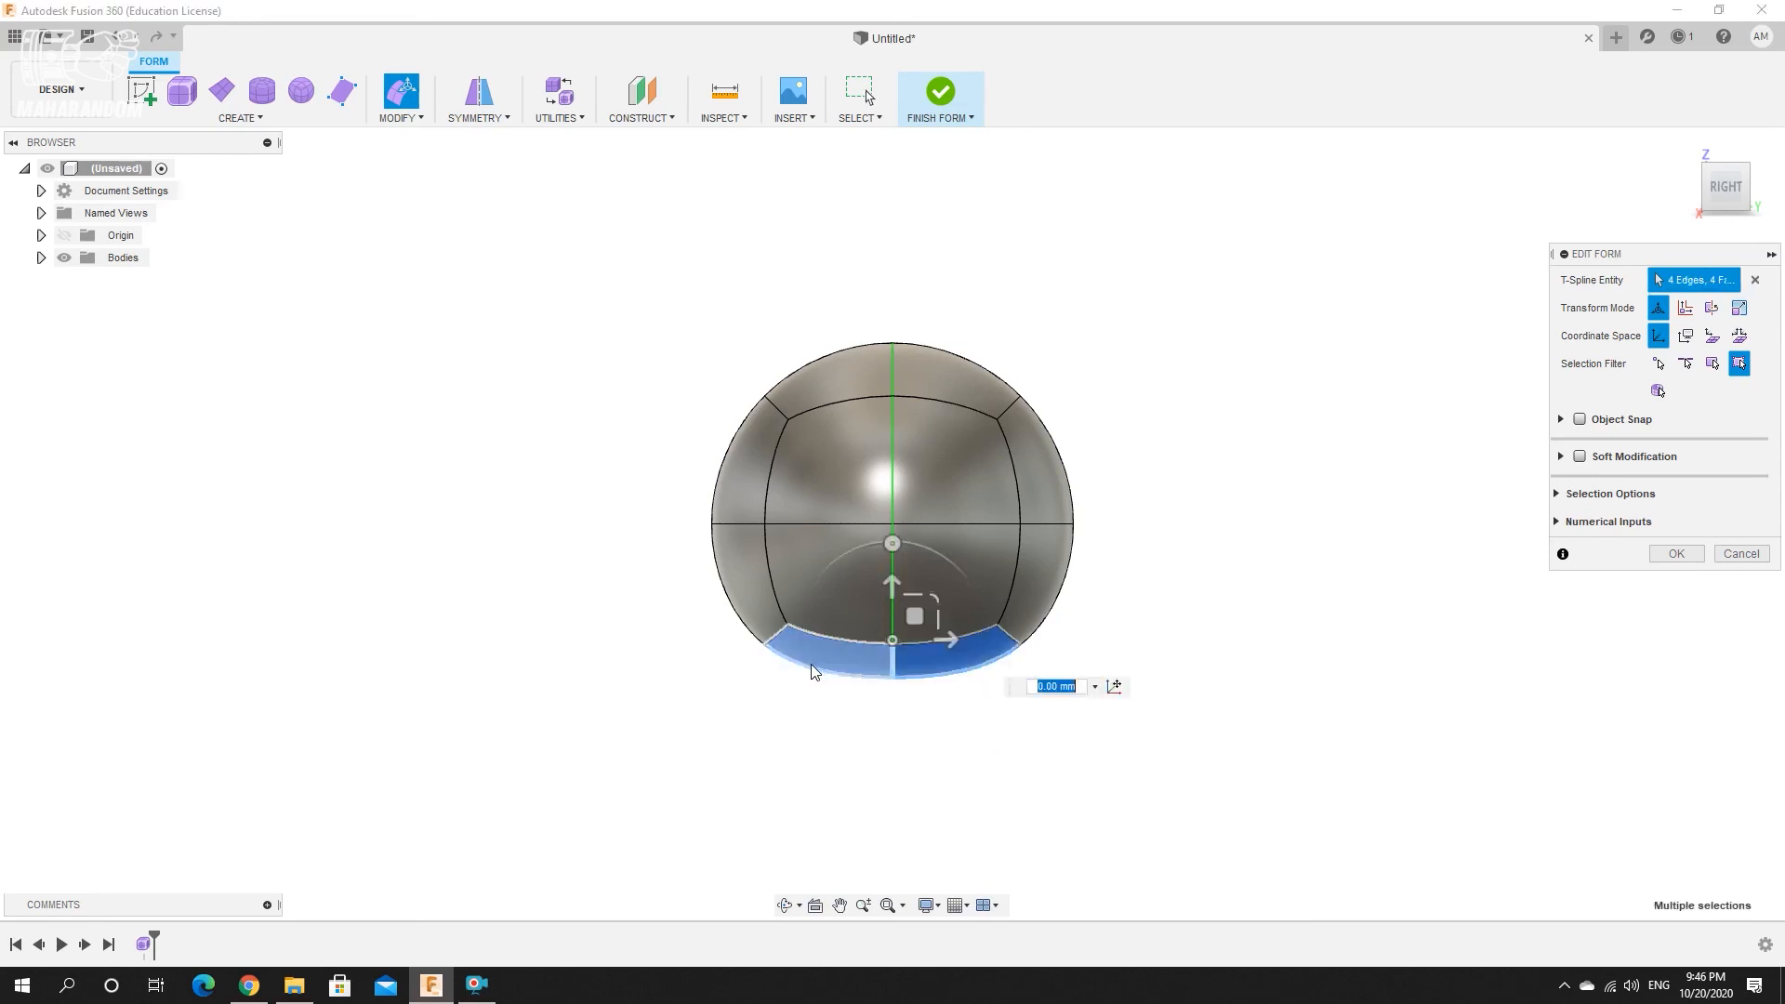
click(798, 746)
drag(809, 736, 928, 654)
drag(664, 708, 824, 599)
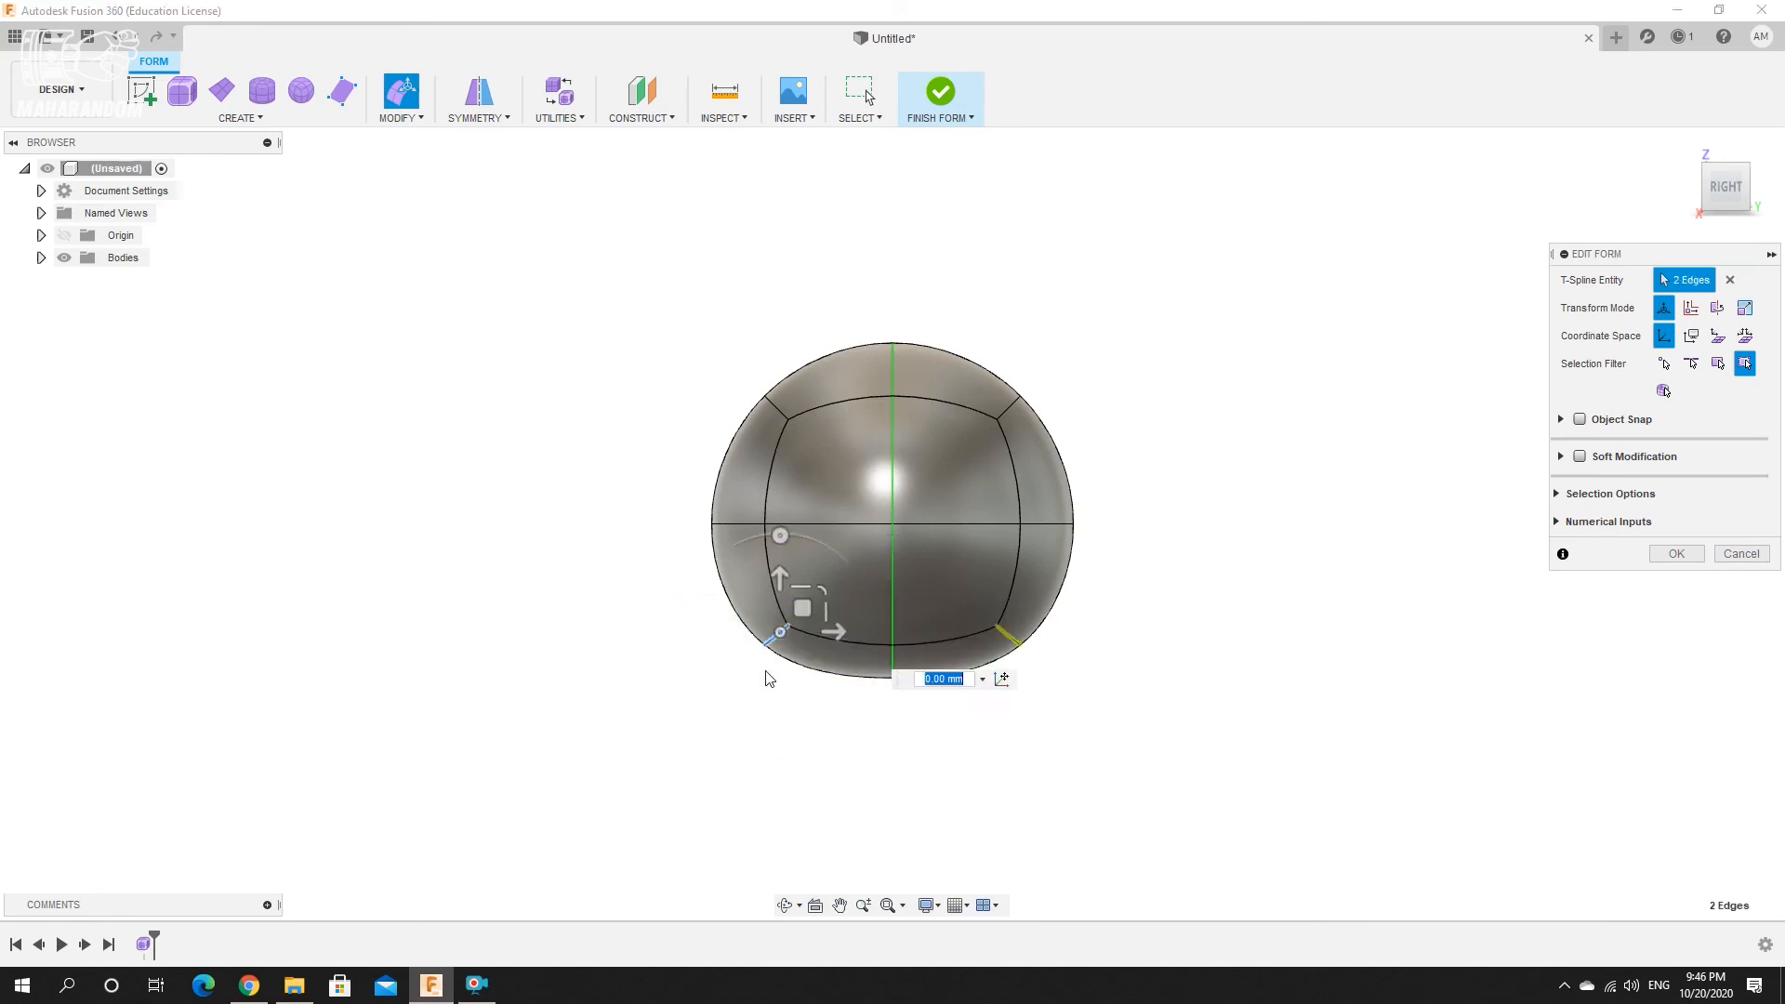
click(728, 743)
drag(674, 585, 837, 707)
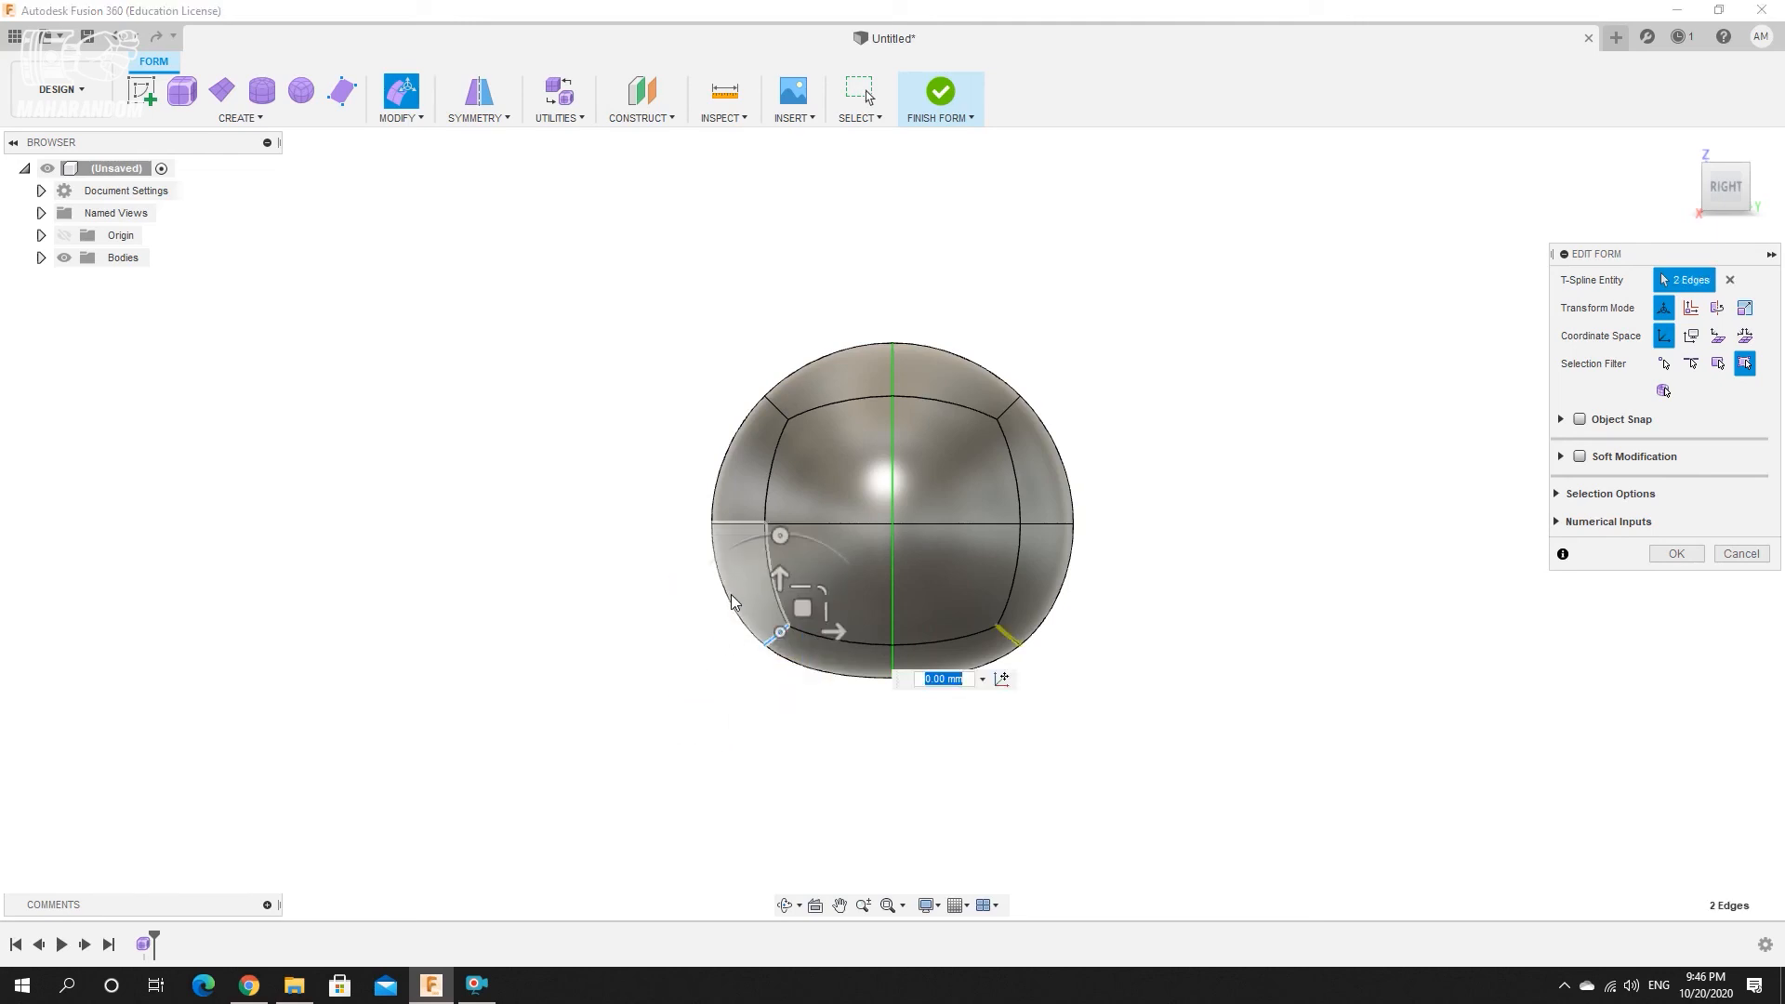
drag(650, 593, 829, 726)
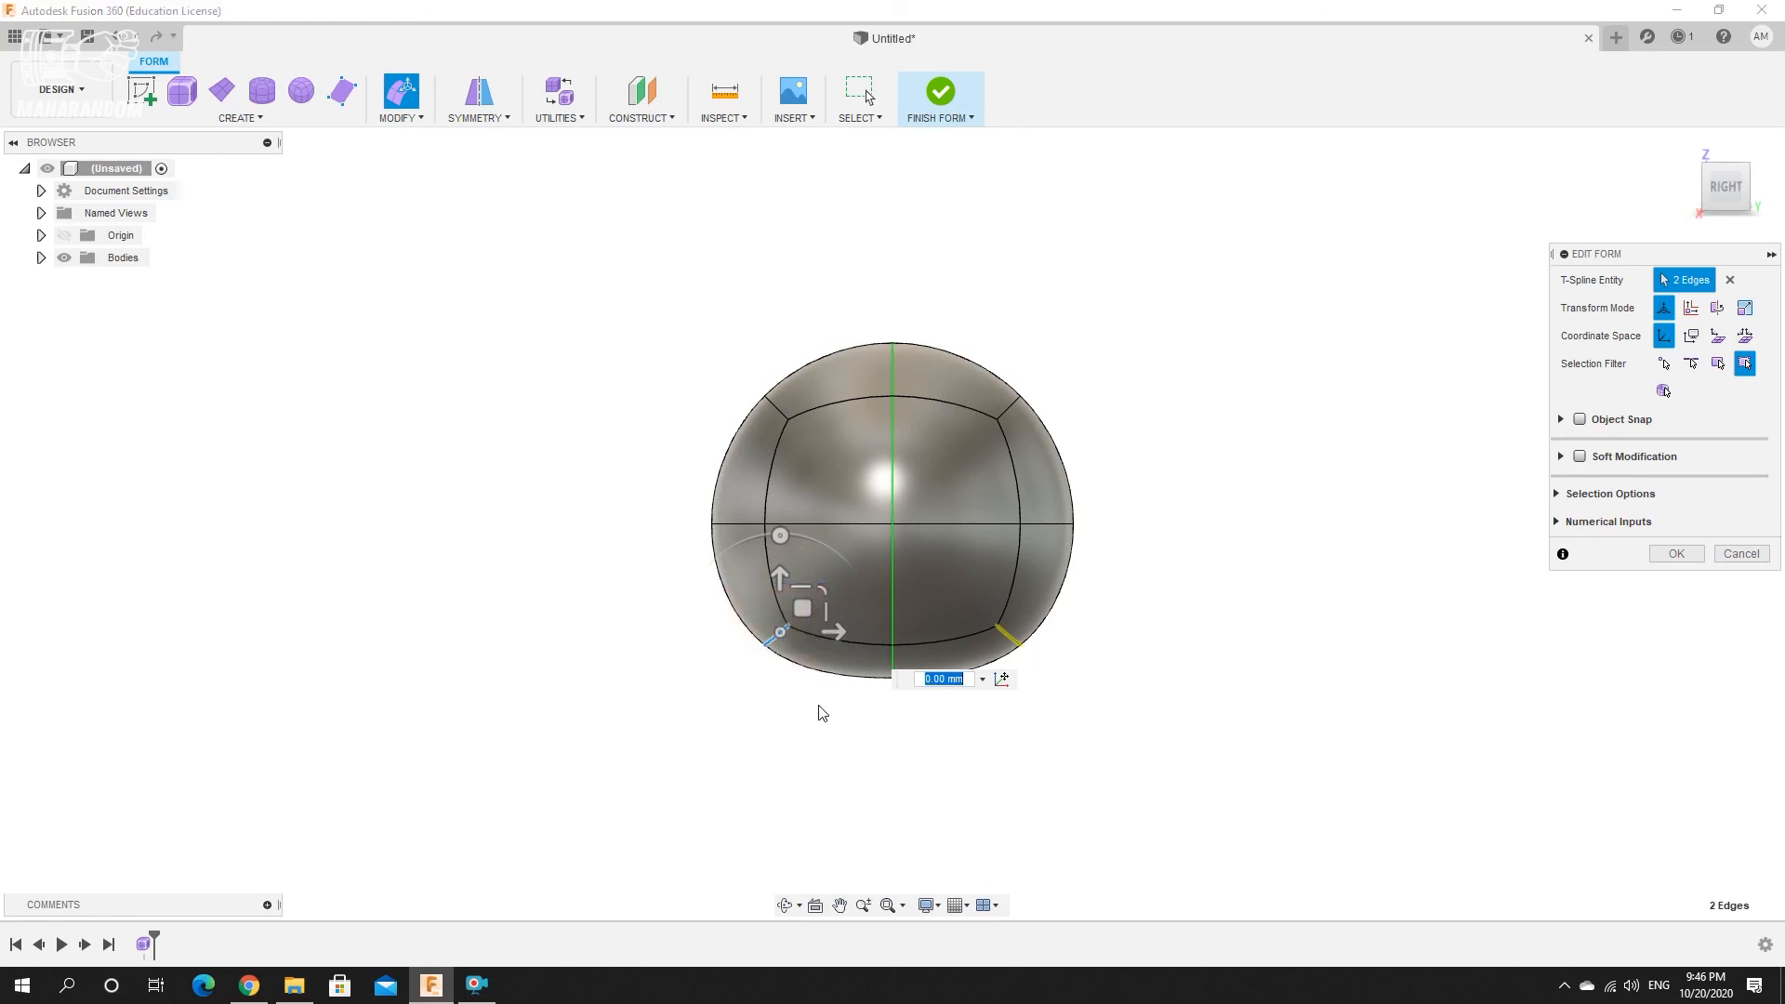
click(874, 755)
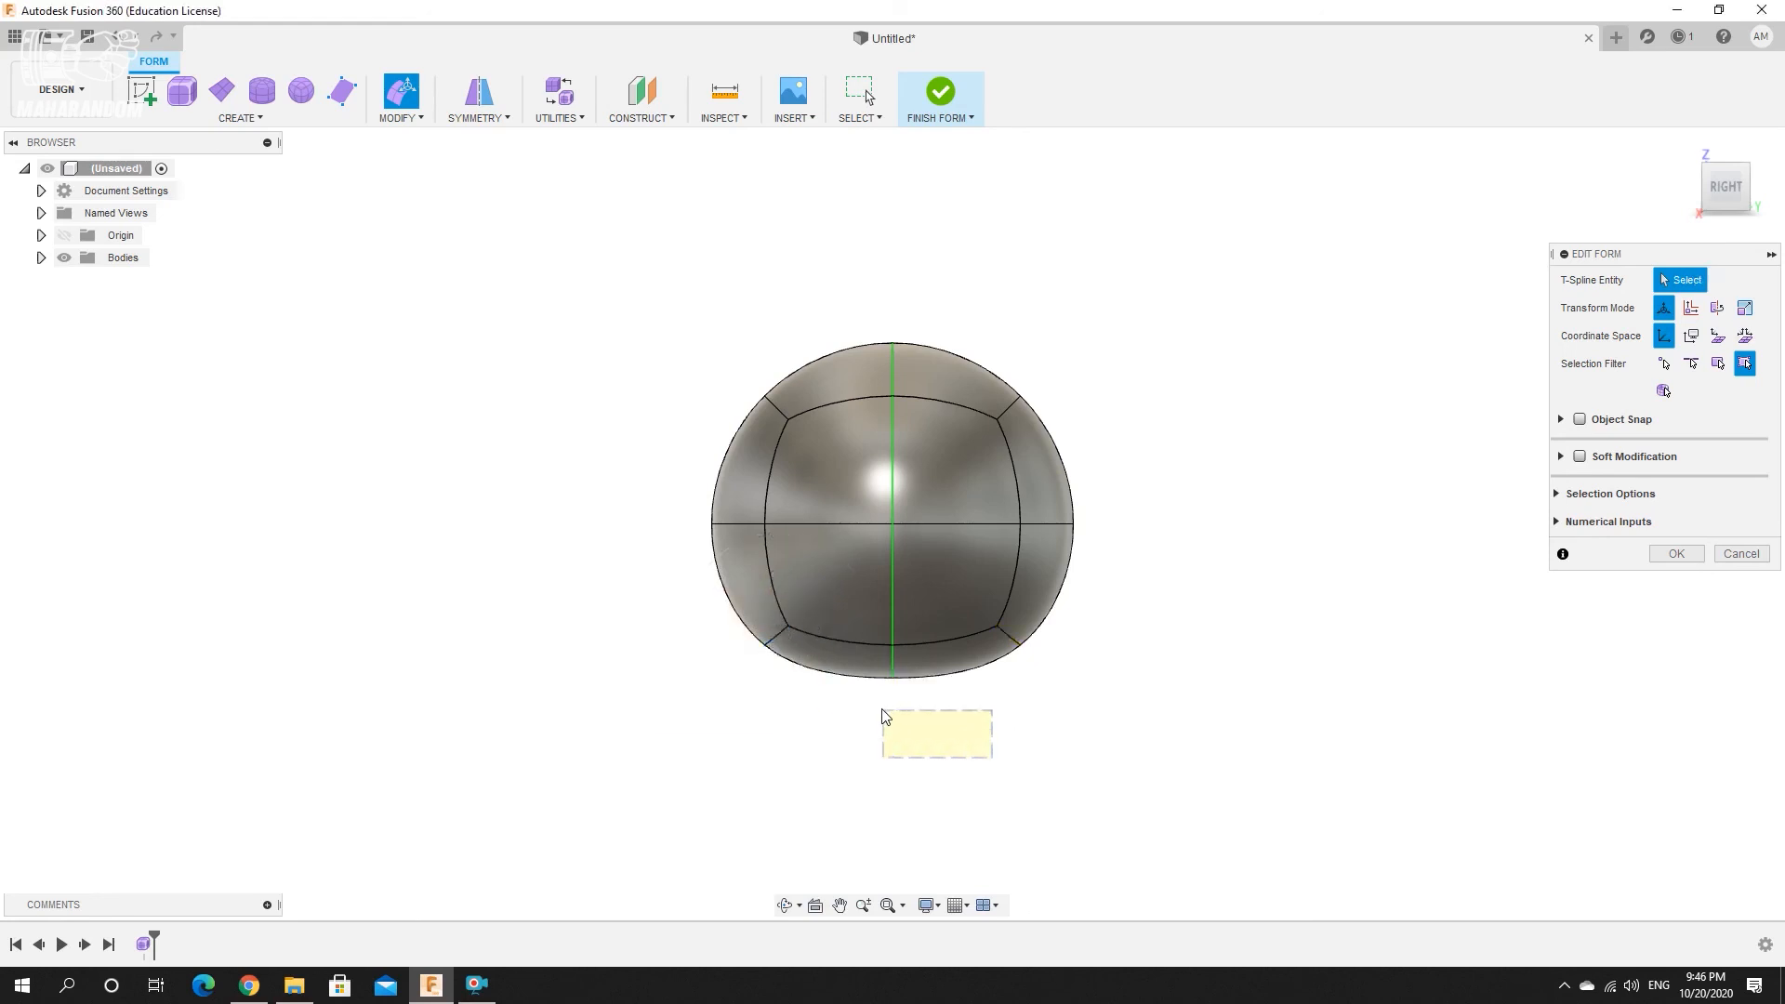
Select the four bottom faces together and move them down by 25 mm to elongate the body.
drag(848, 684, 831, 662)
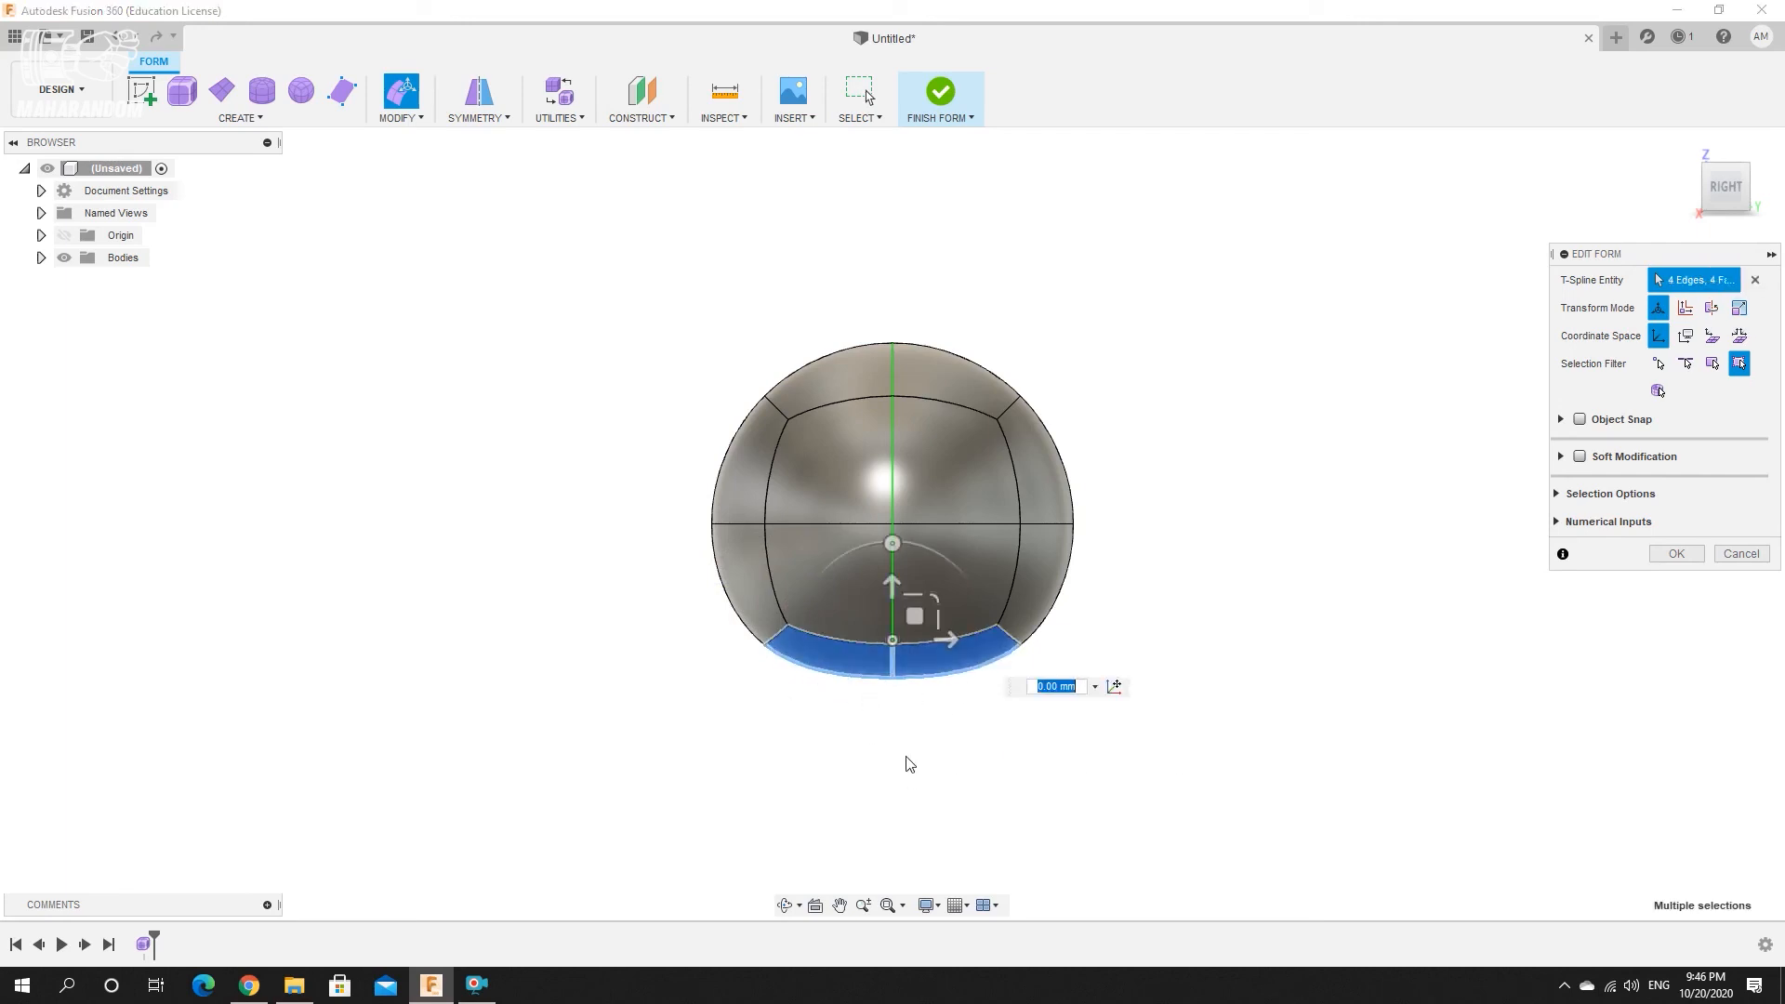
scroll(1023, 605, down, 3)
scroll(956, 558, up, 1)
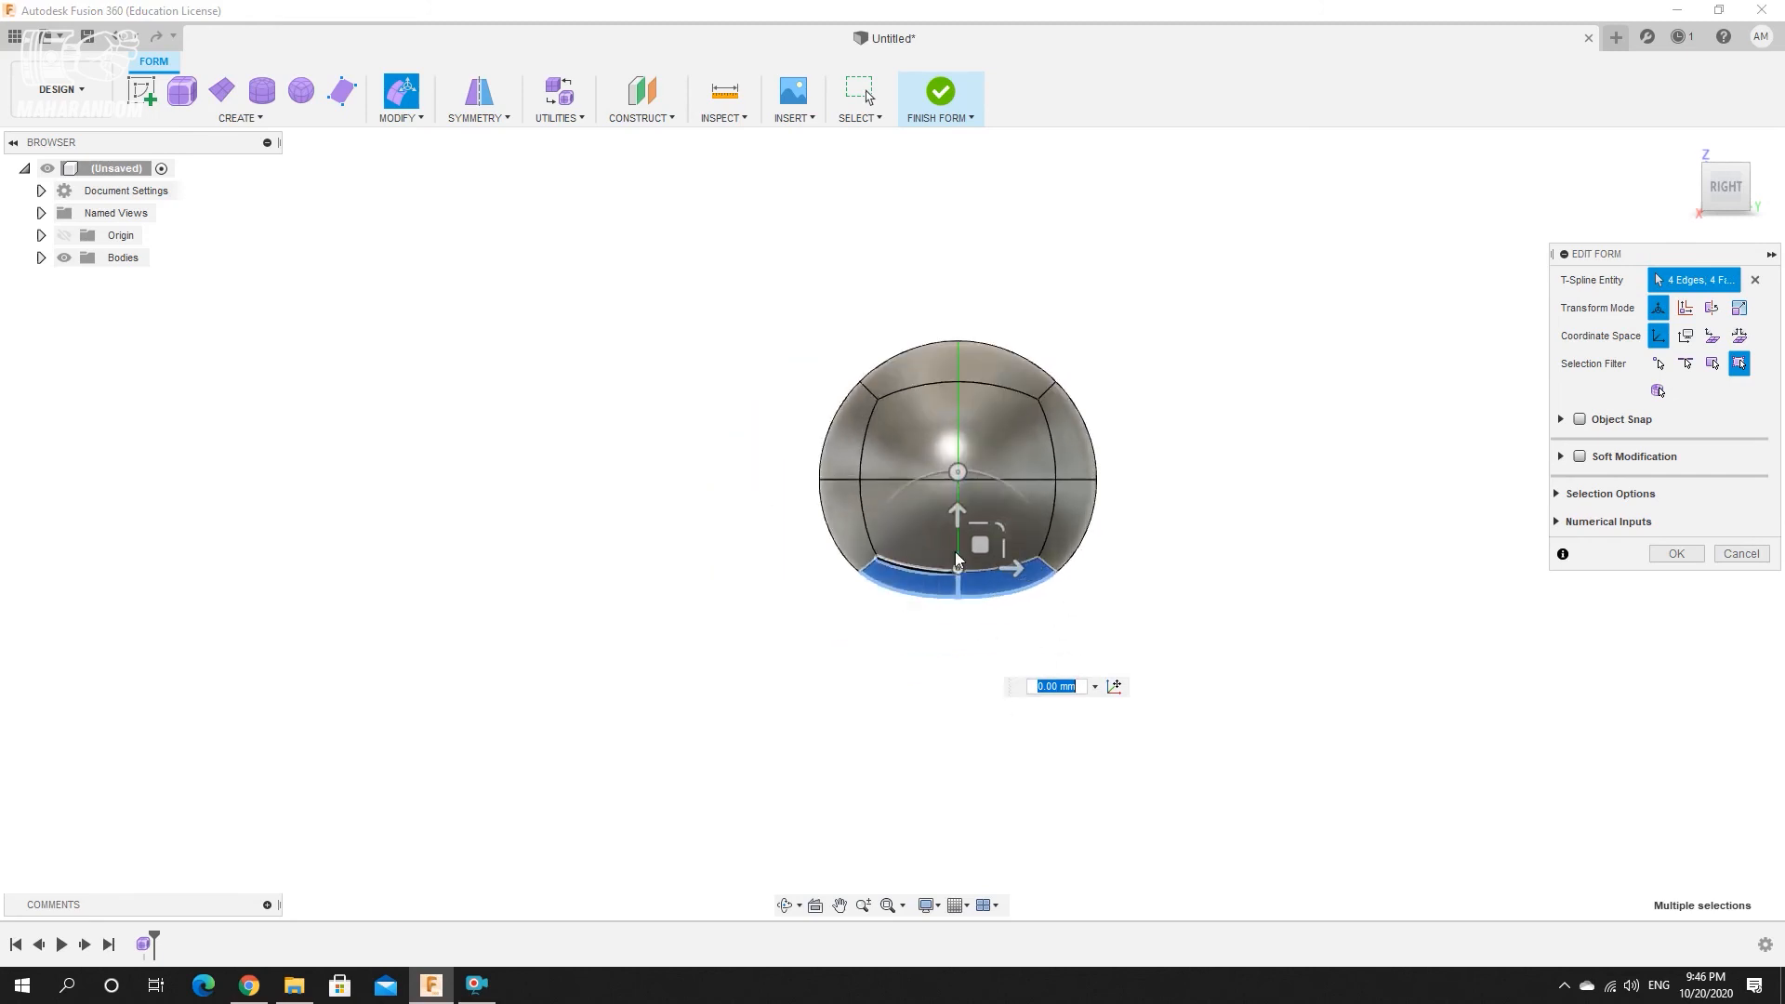
drag(957, 514, 960, 623)
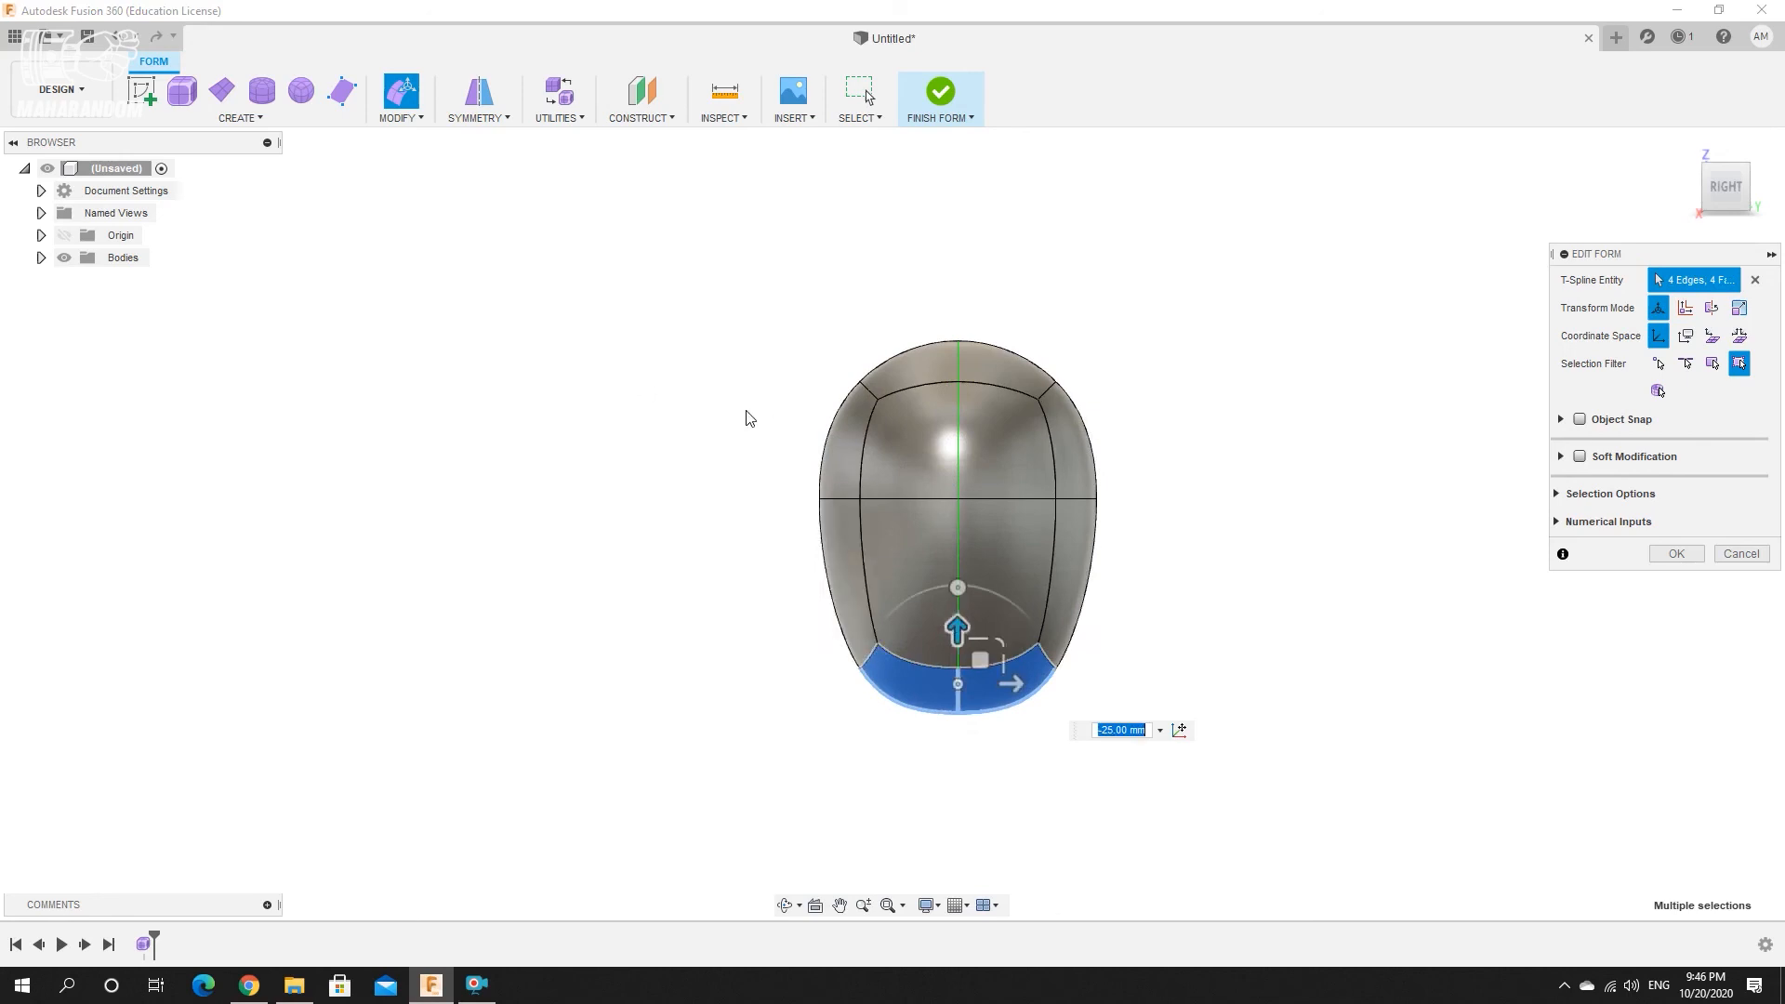
click(1249, 612)
Select the two lower front corner vertices of the body and move them down by 15 mm.
scroll(985, 683, up, 4)
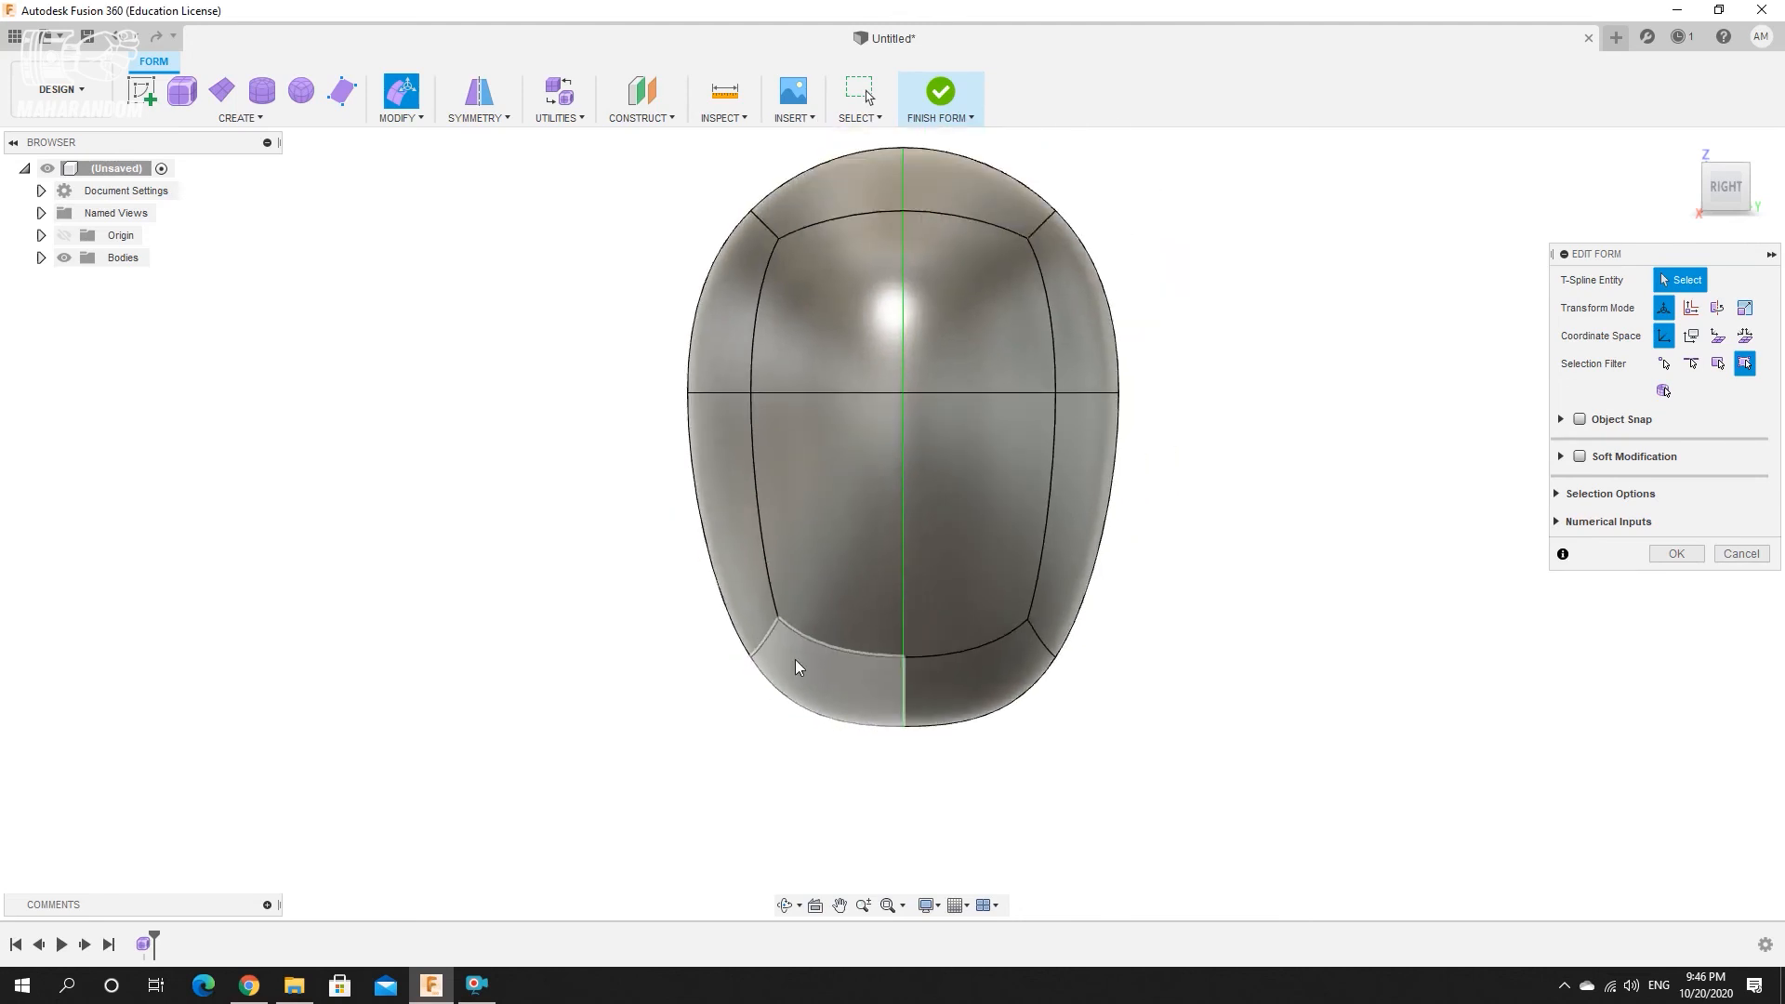
click(778, 620)
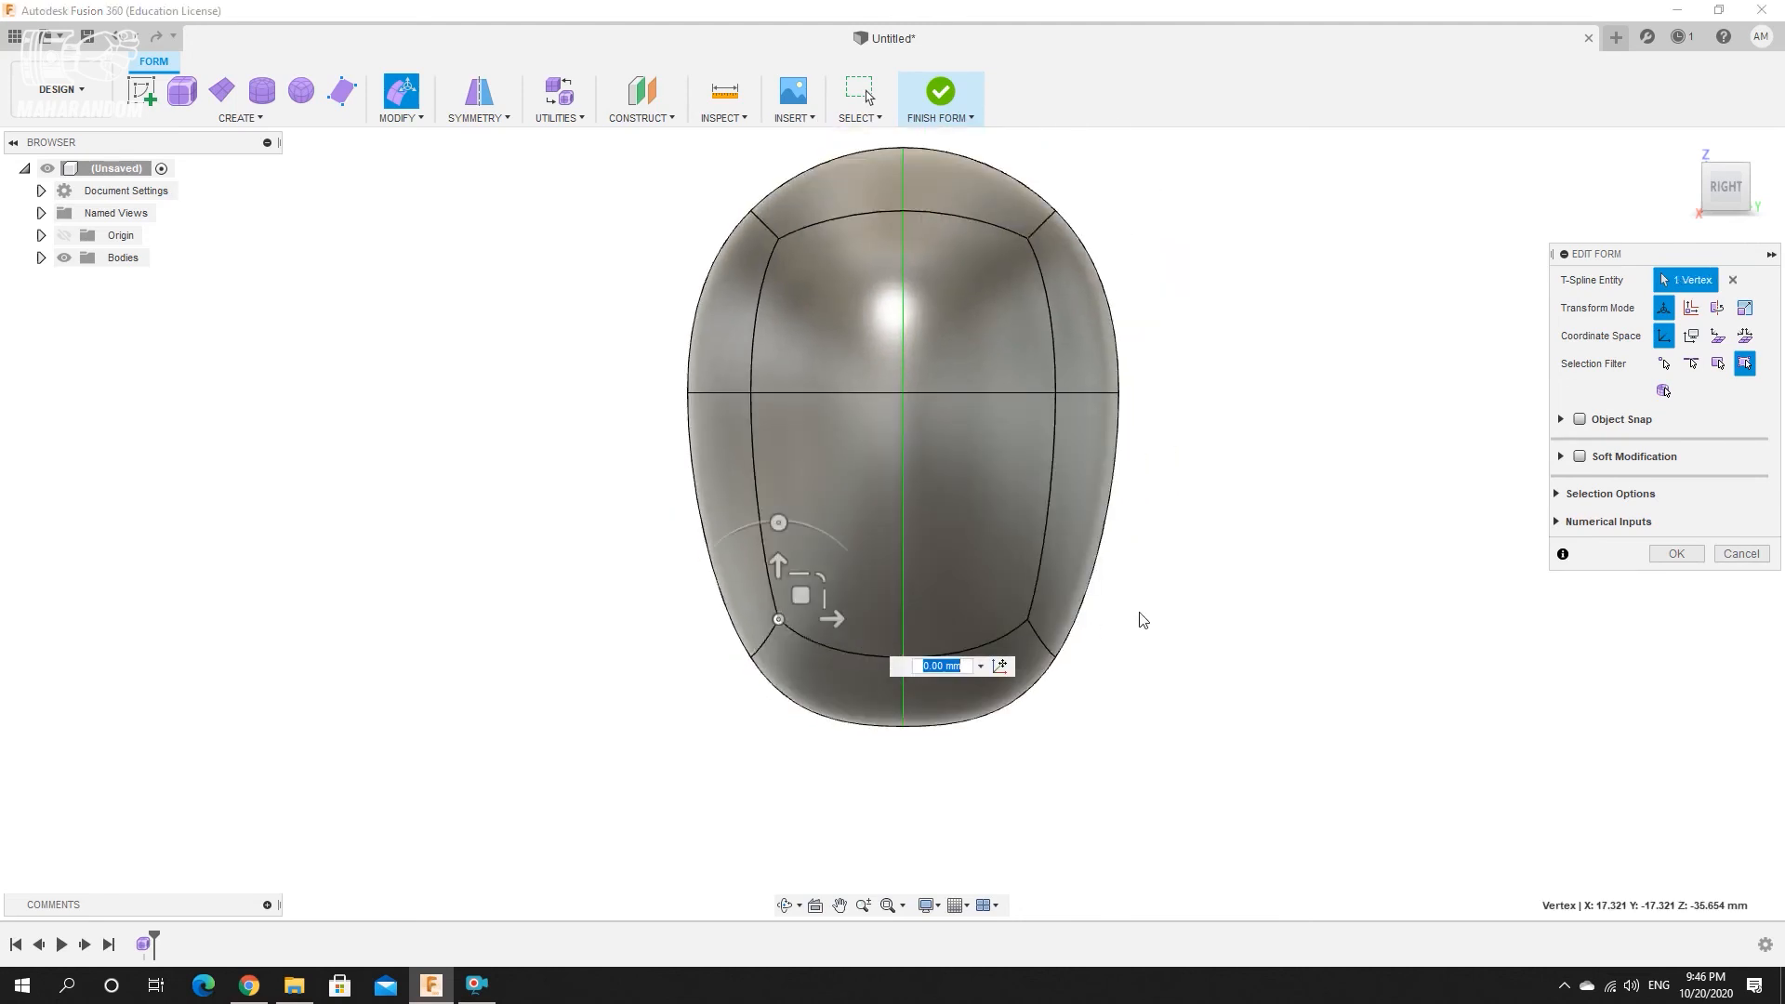
shift+middle_drag(738, 637, 783, 647)
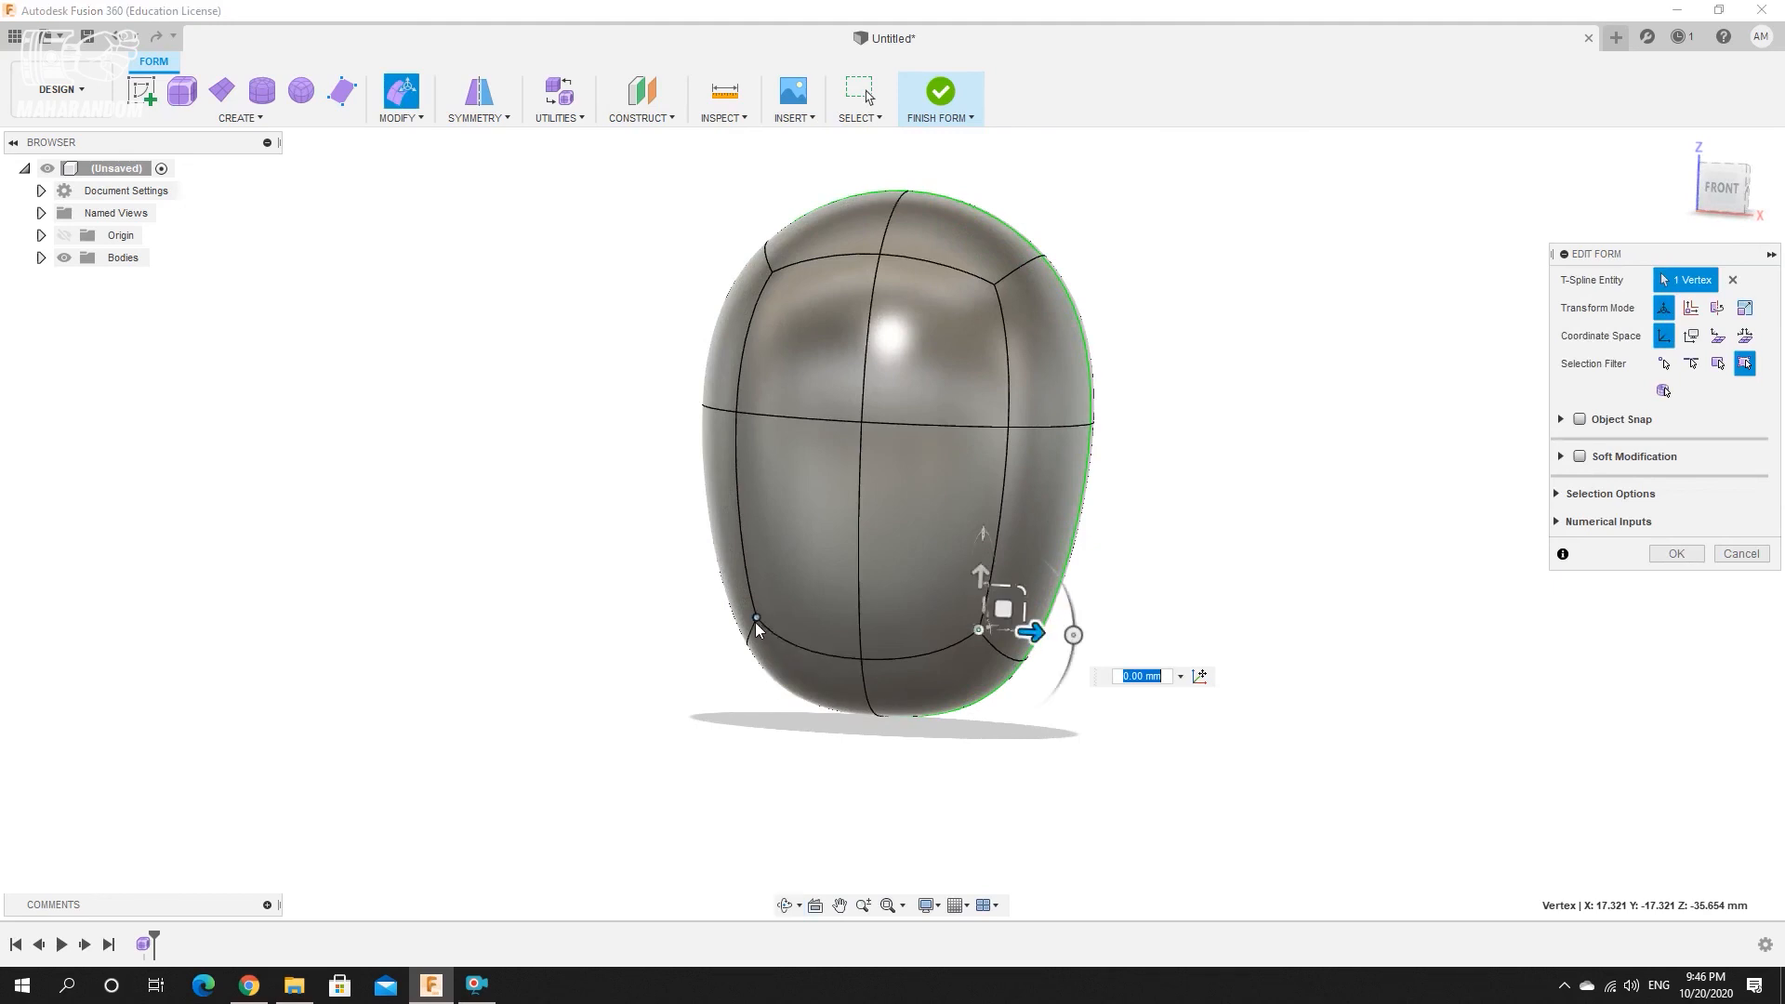
click(1055, 741)
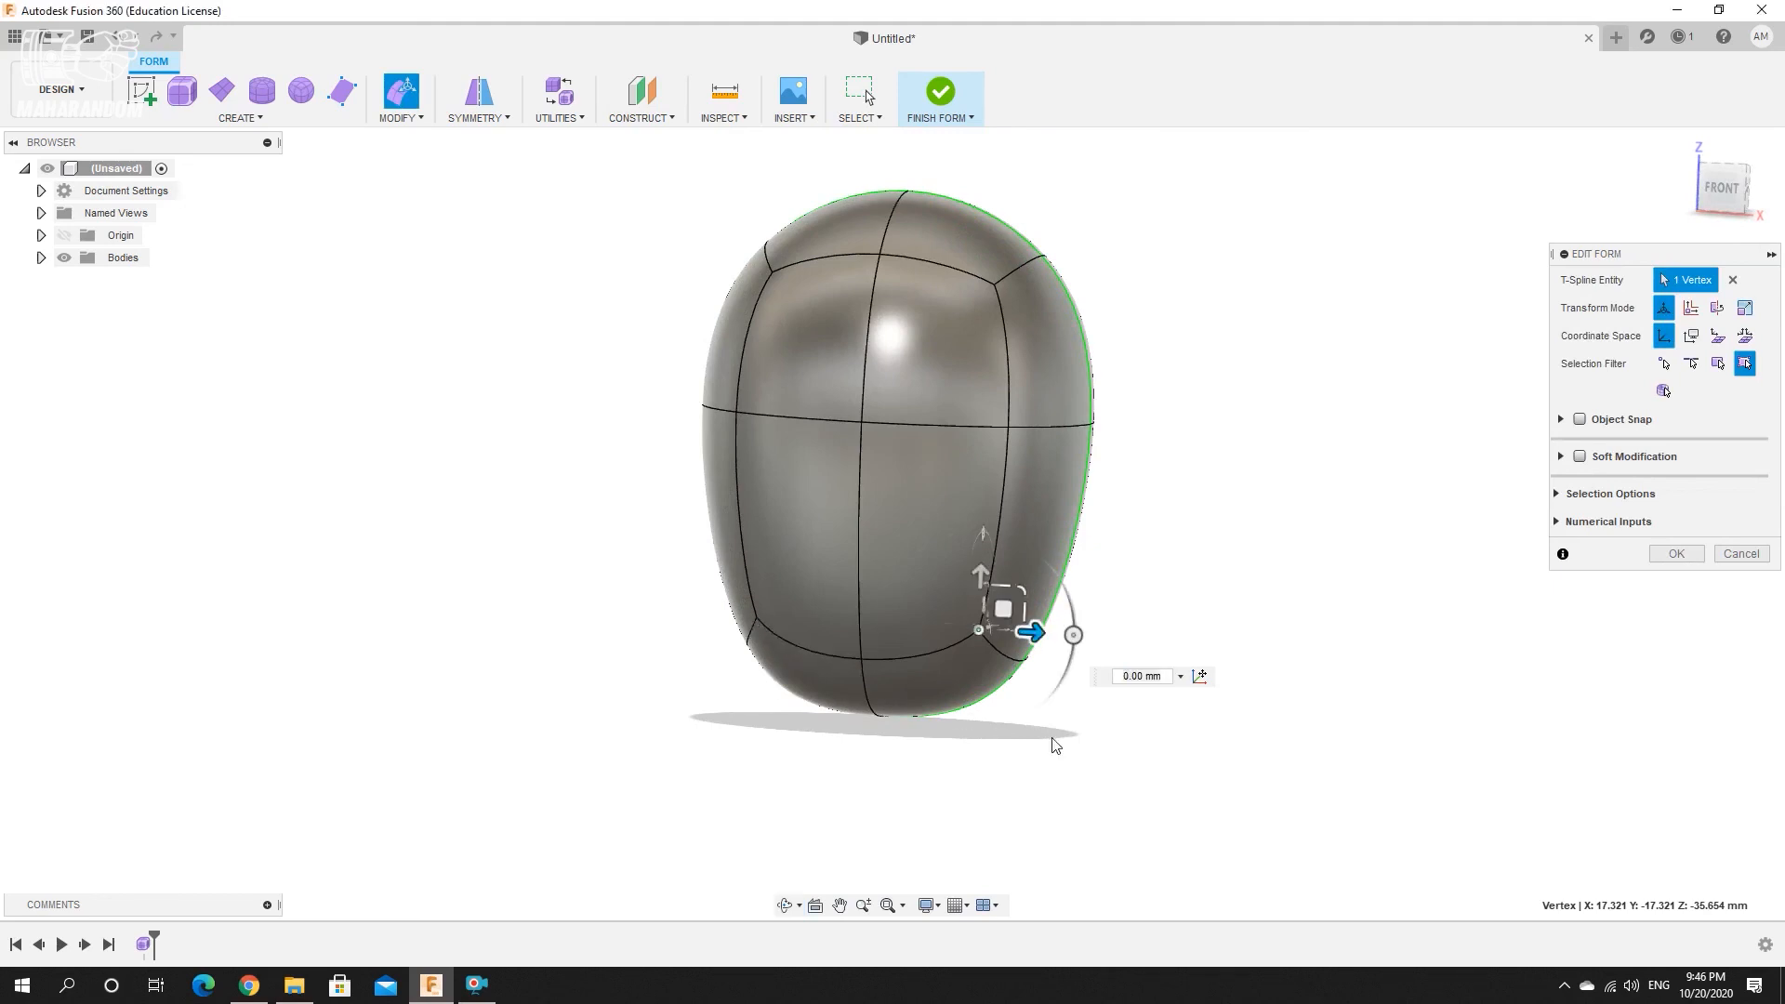
click(978, 633)
click(994, 719)
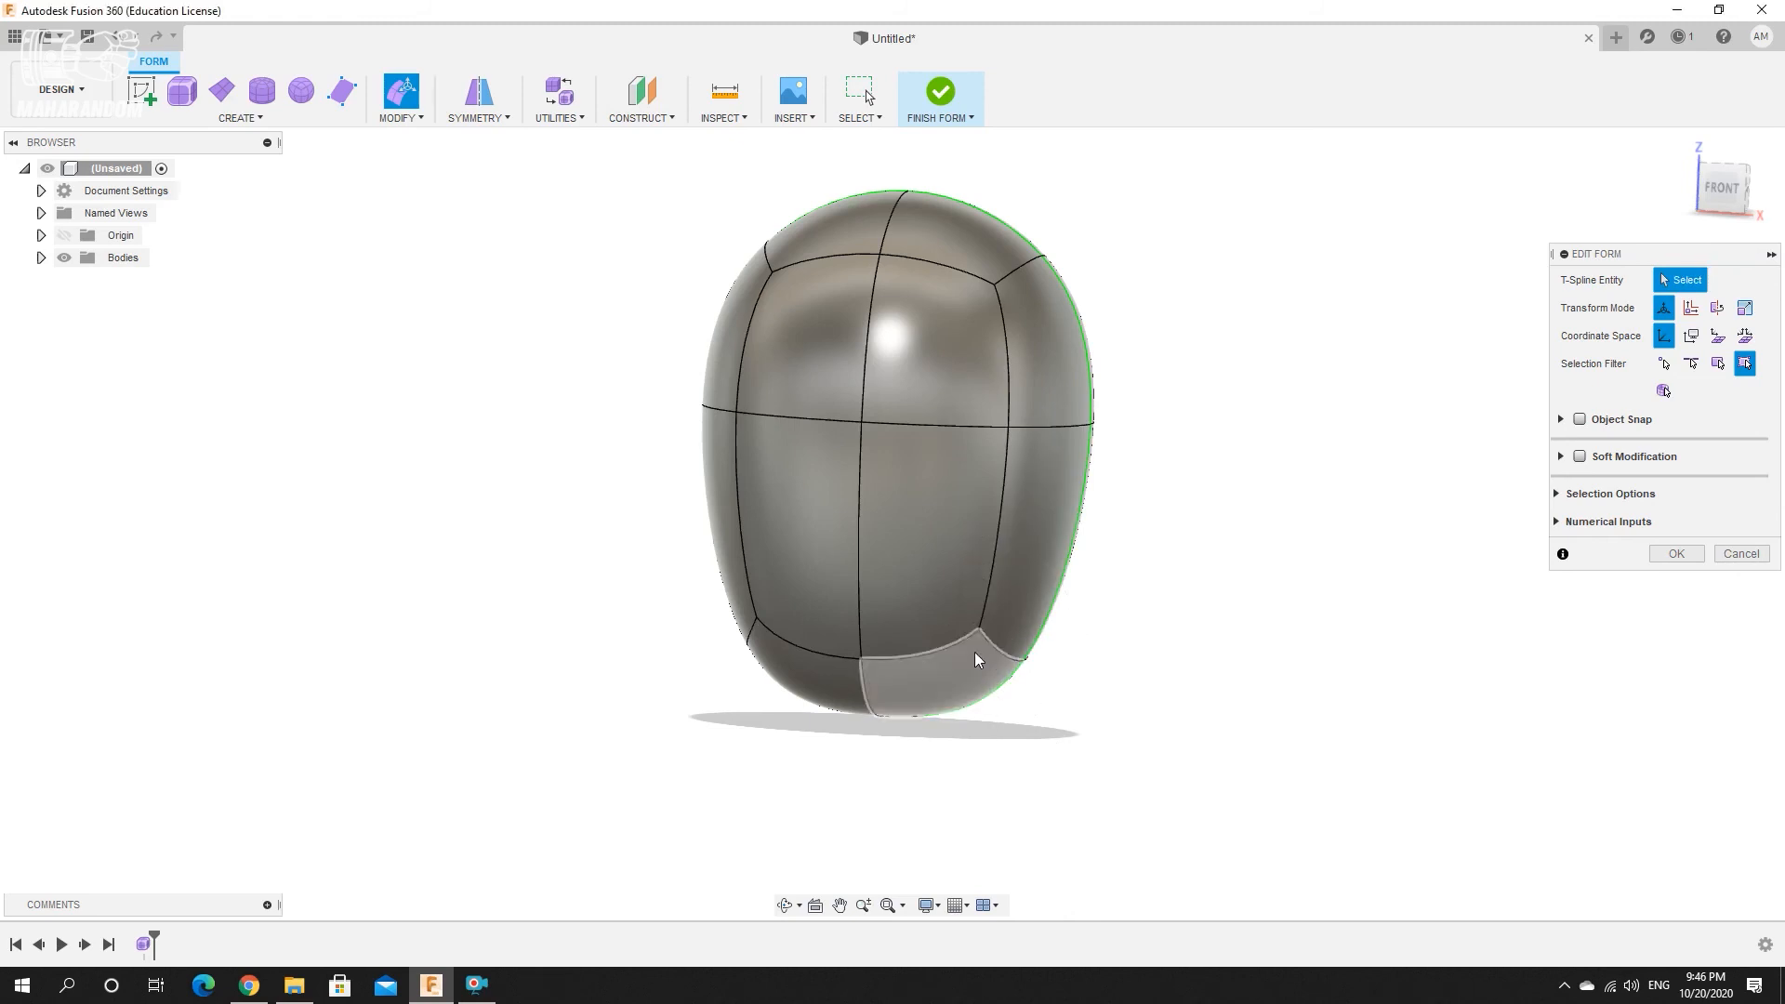
click(978, 633)
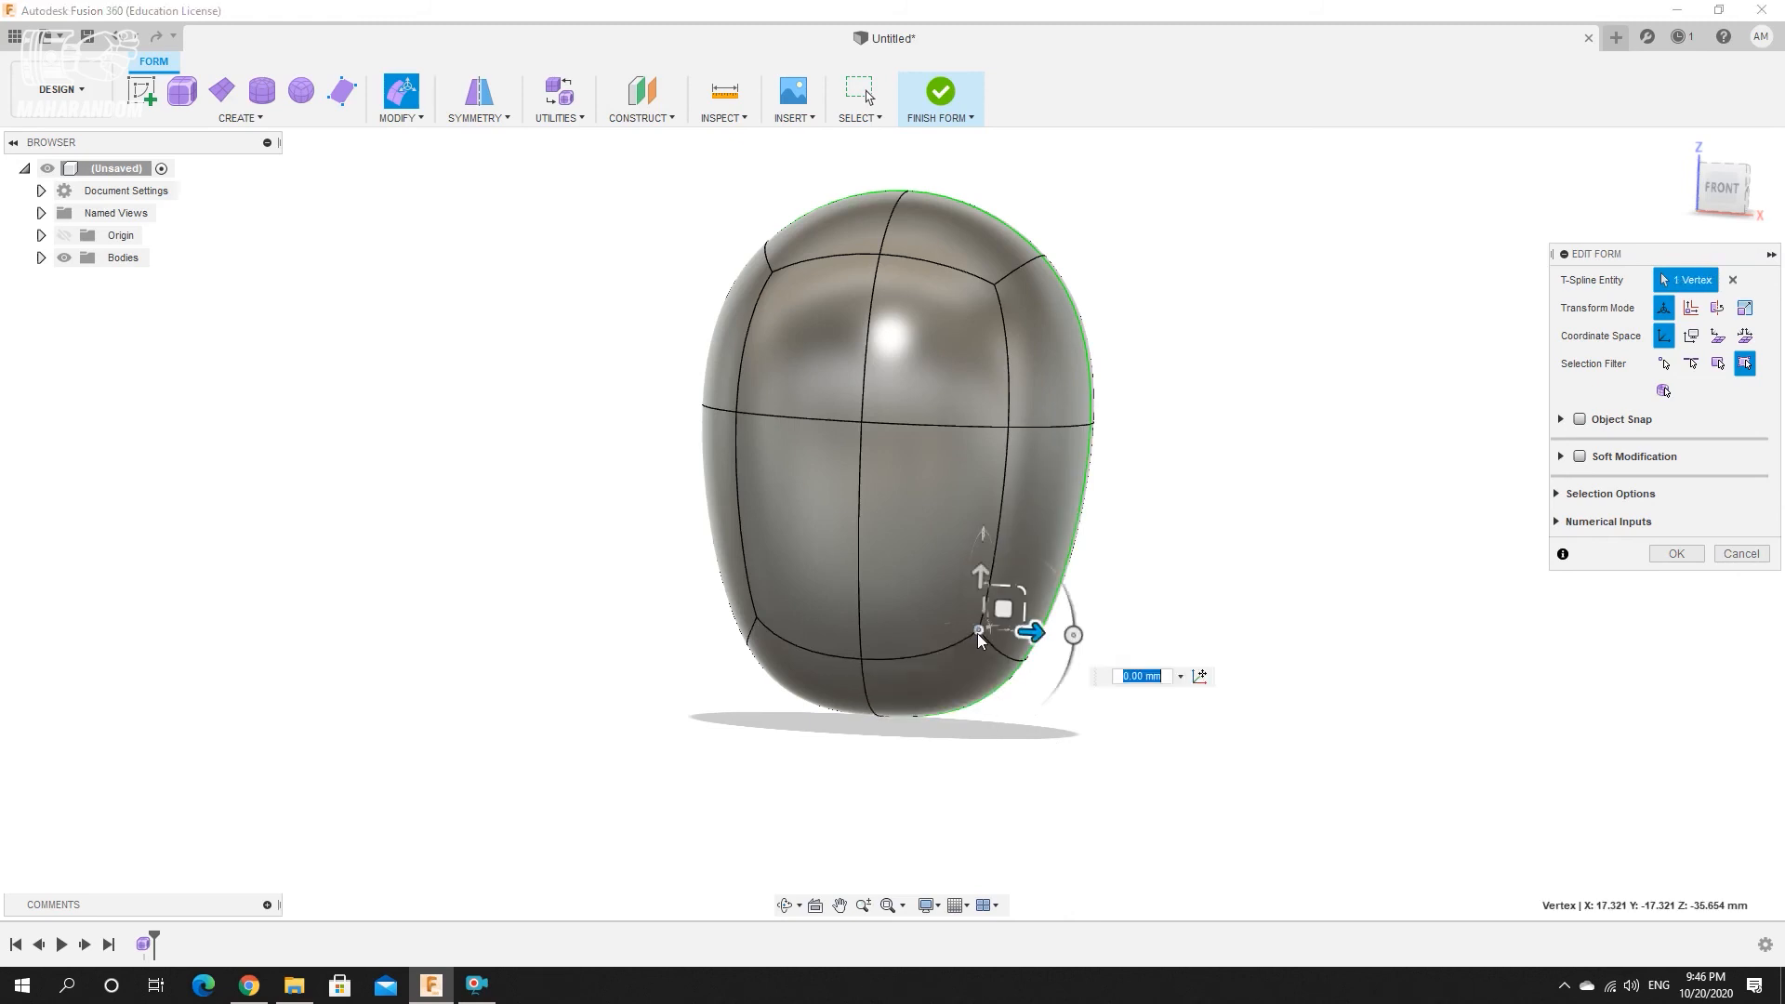
shift+click(757, 621)
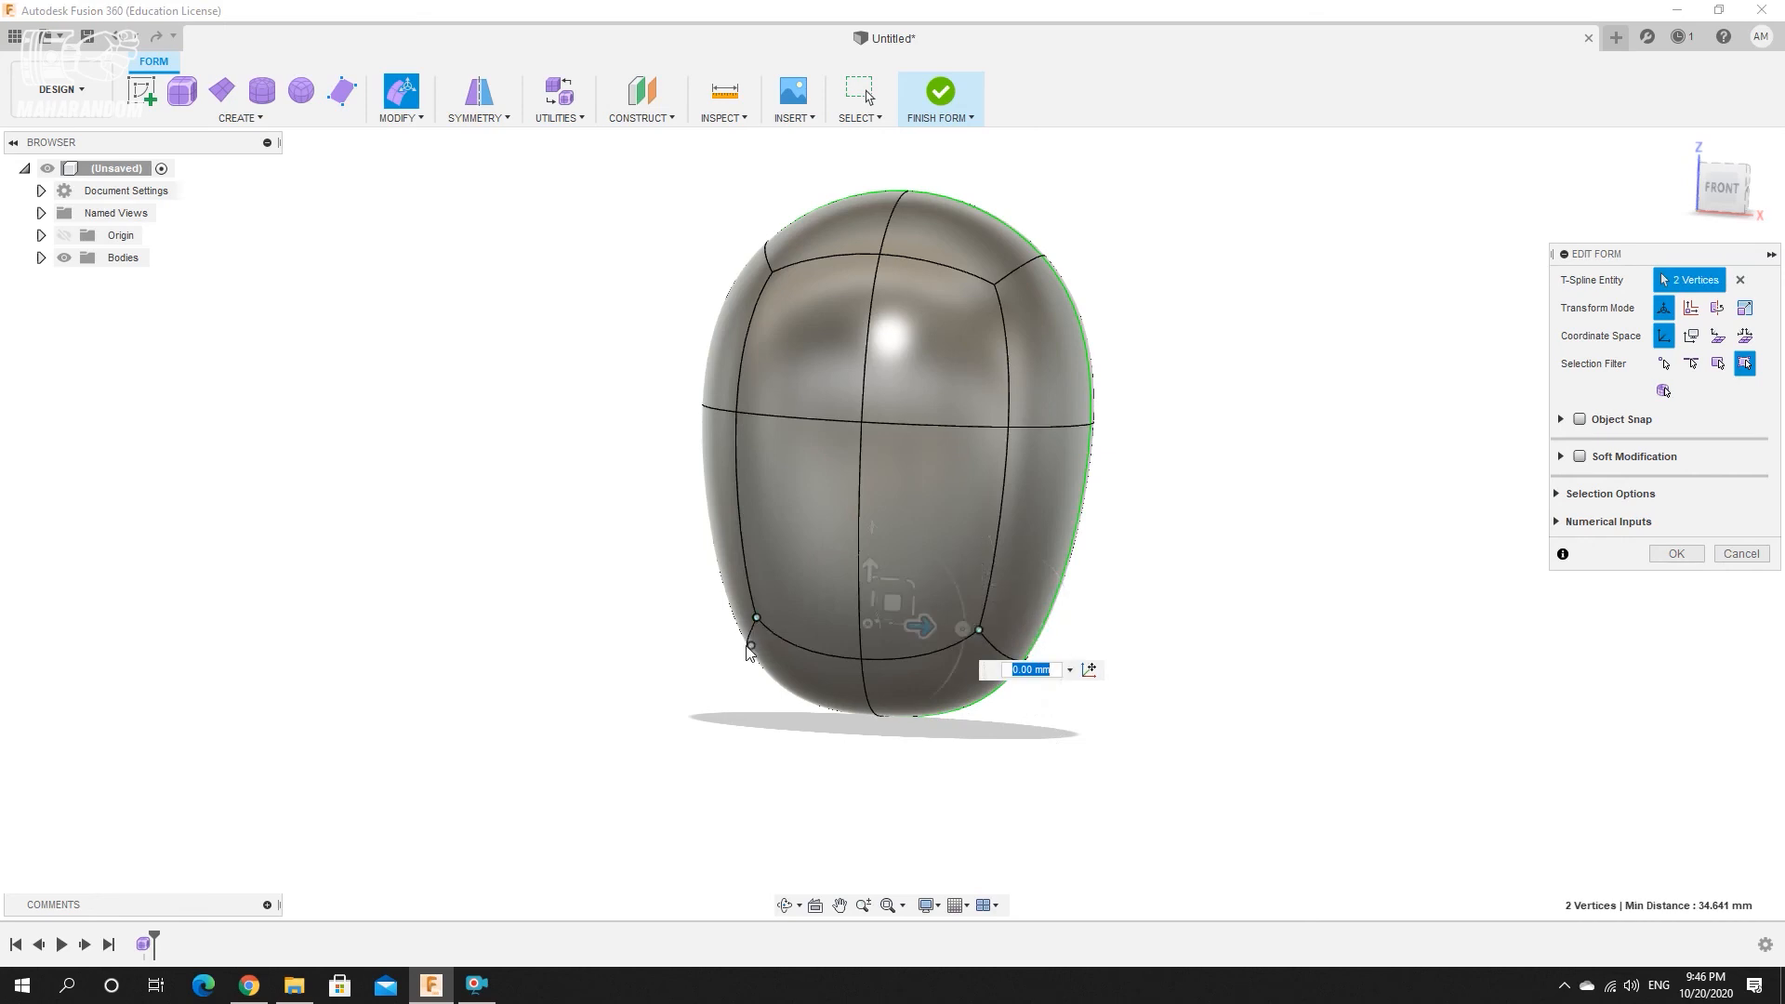
drag(870, 569, 866, 657)
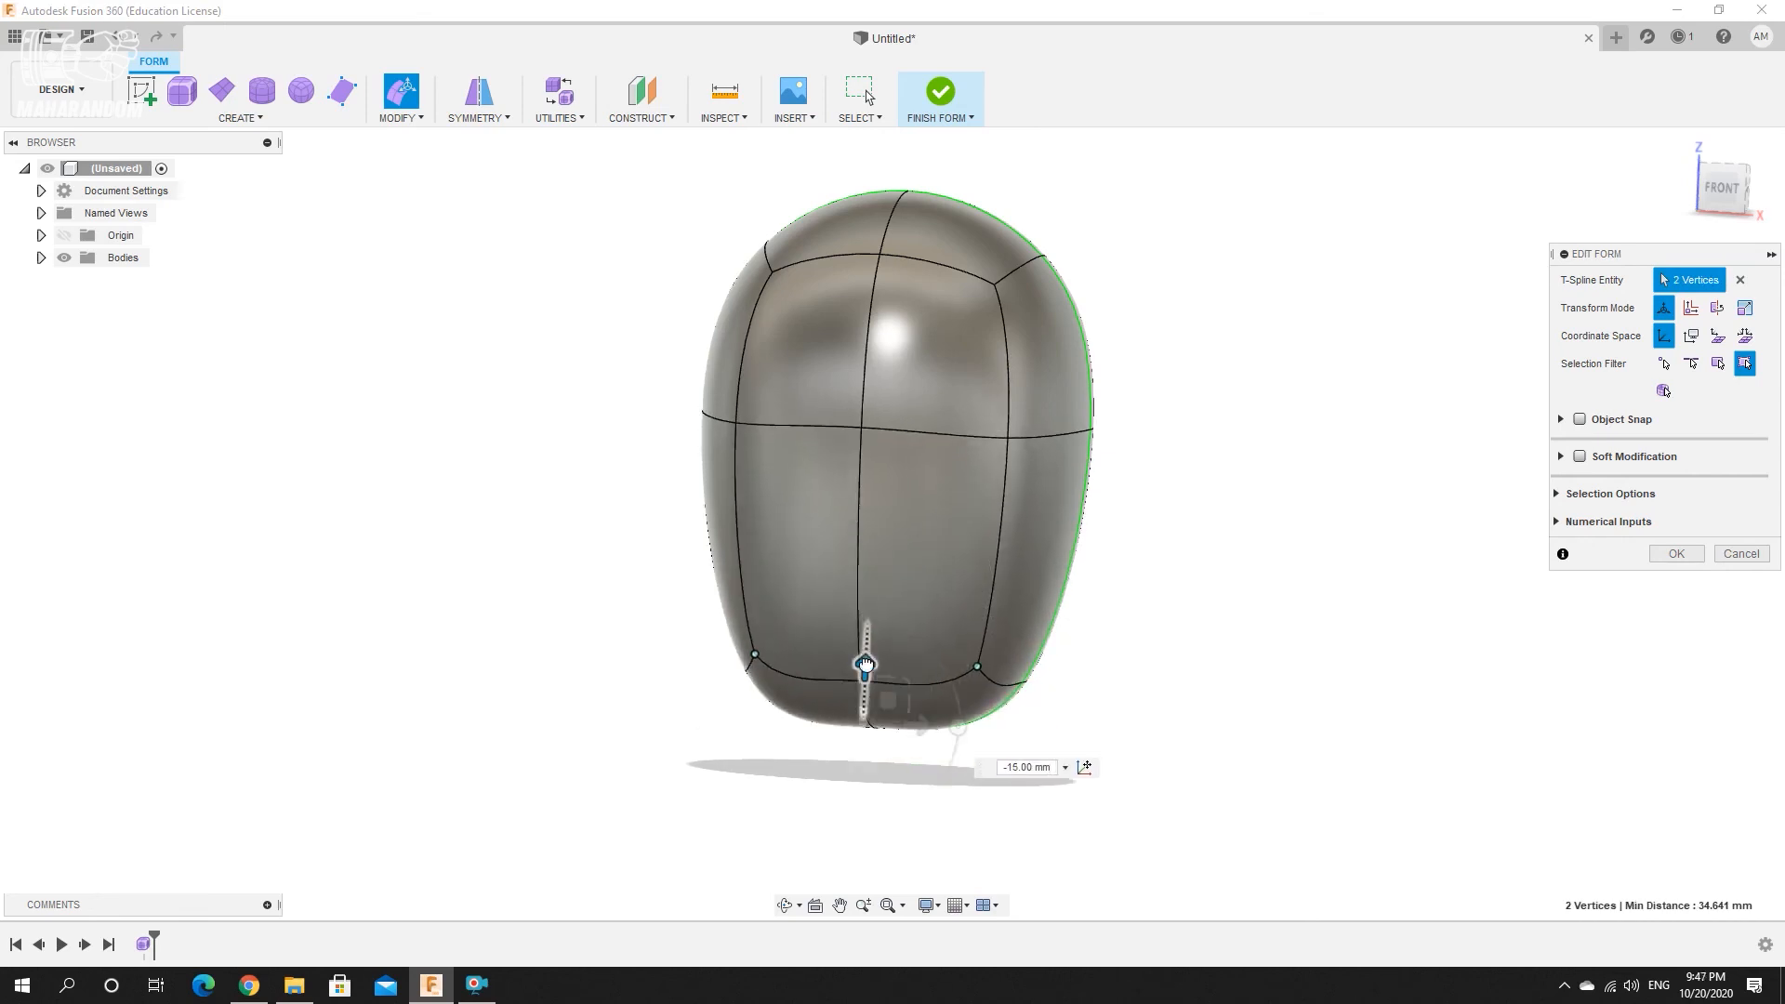
From the right view, box-select the two lower front corner edges and move them outward and down by about -9.3 and -5.3 mm.
shift+middle_drag(984, 606, 762, 621)
shift+middle_drag(883, 531, 911, 298)
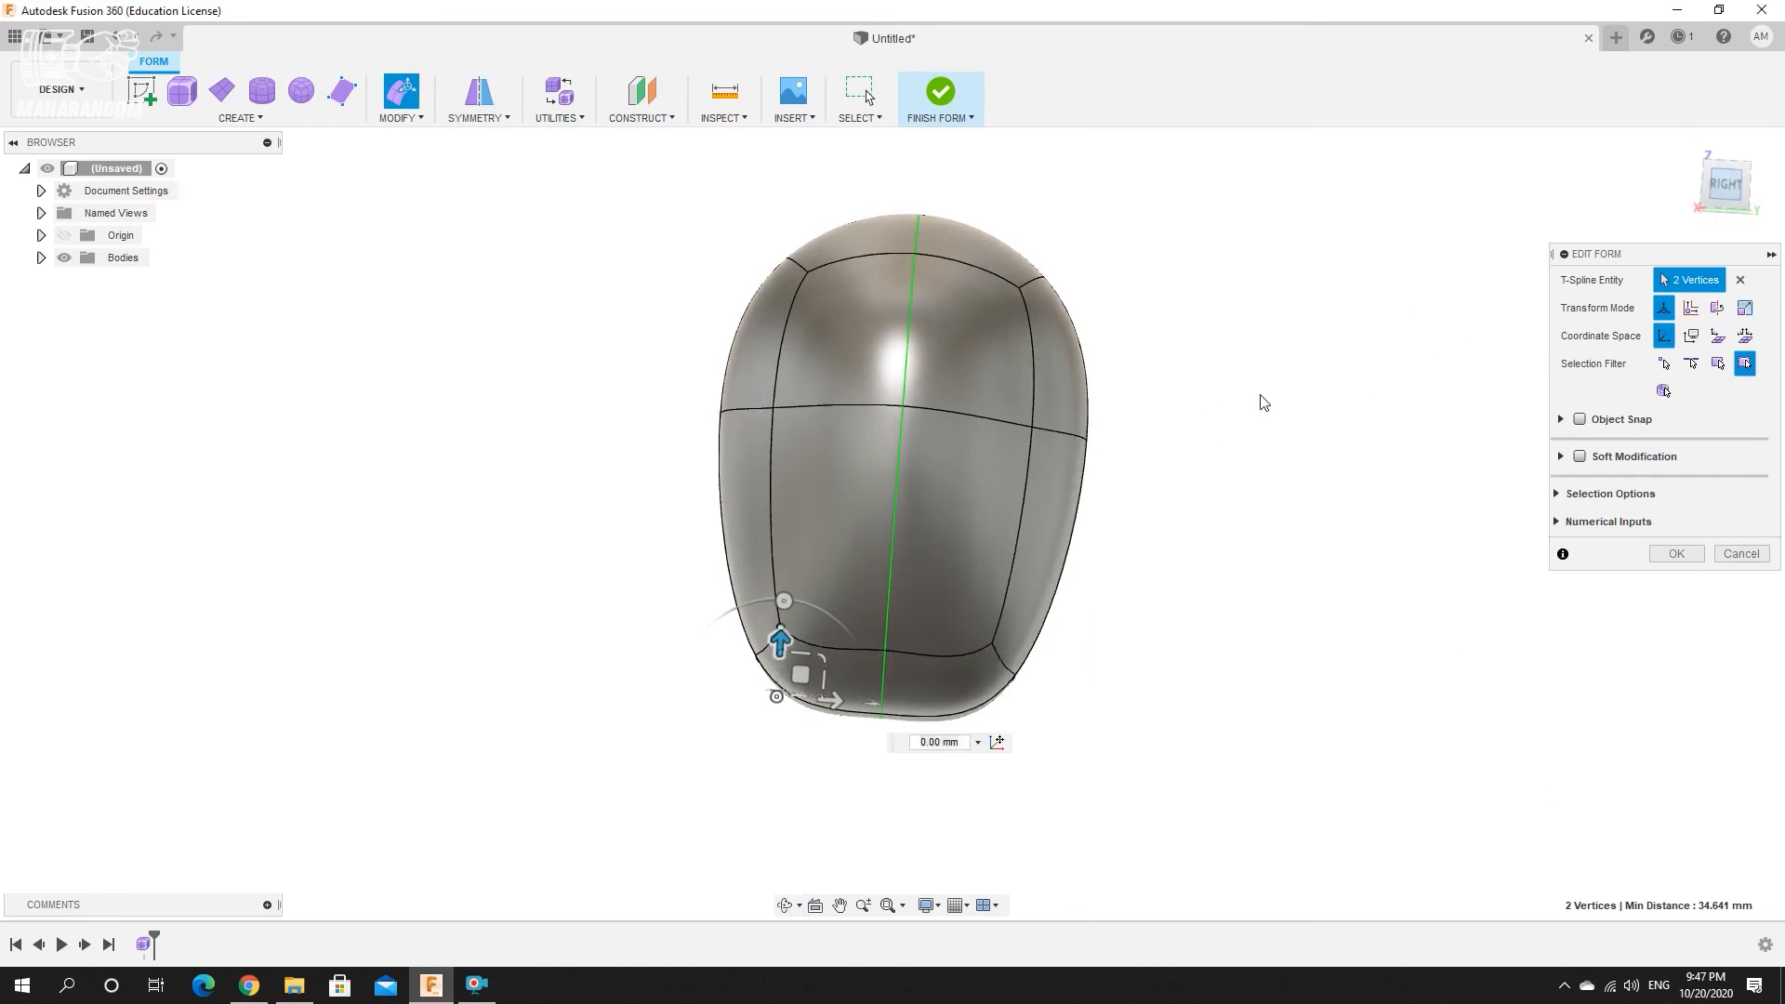
scroll(718, 678, up, 2)
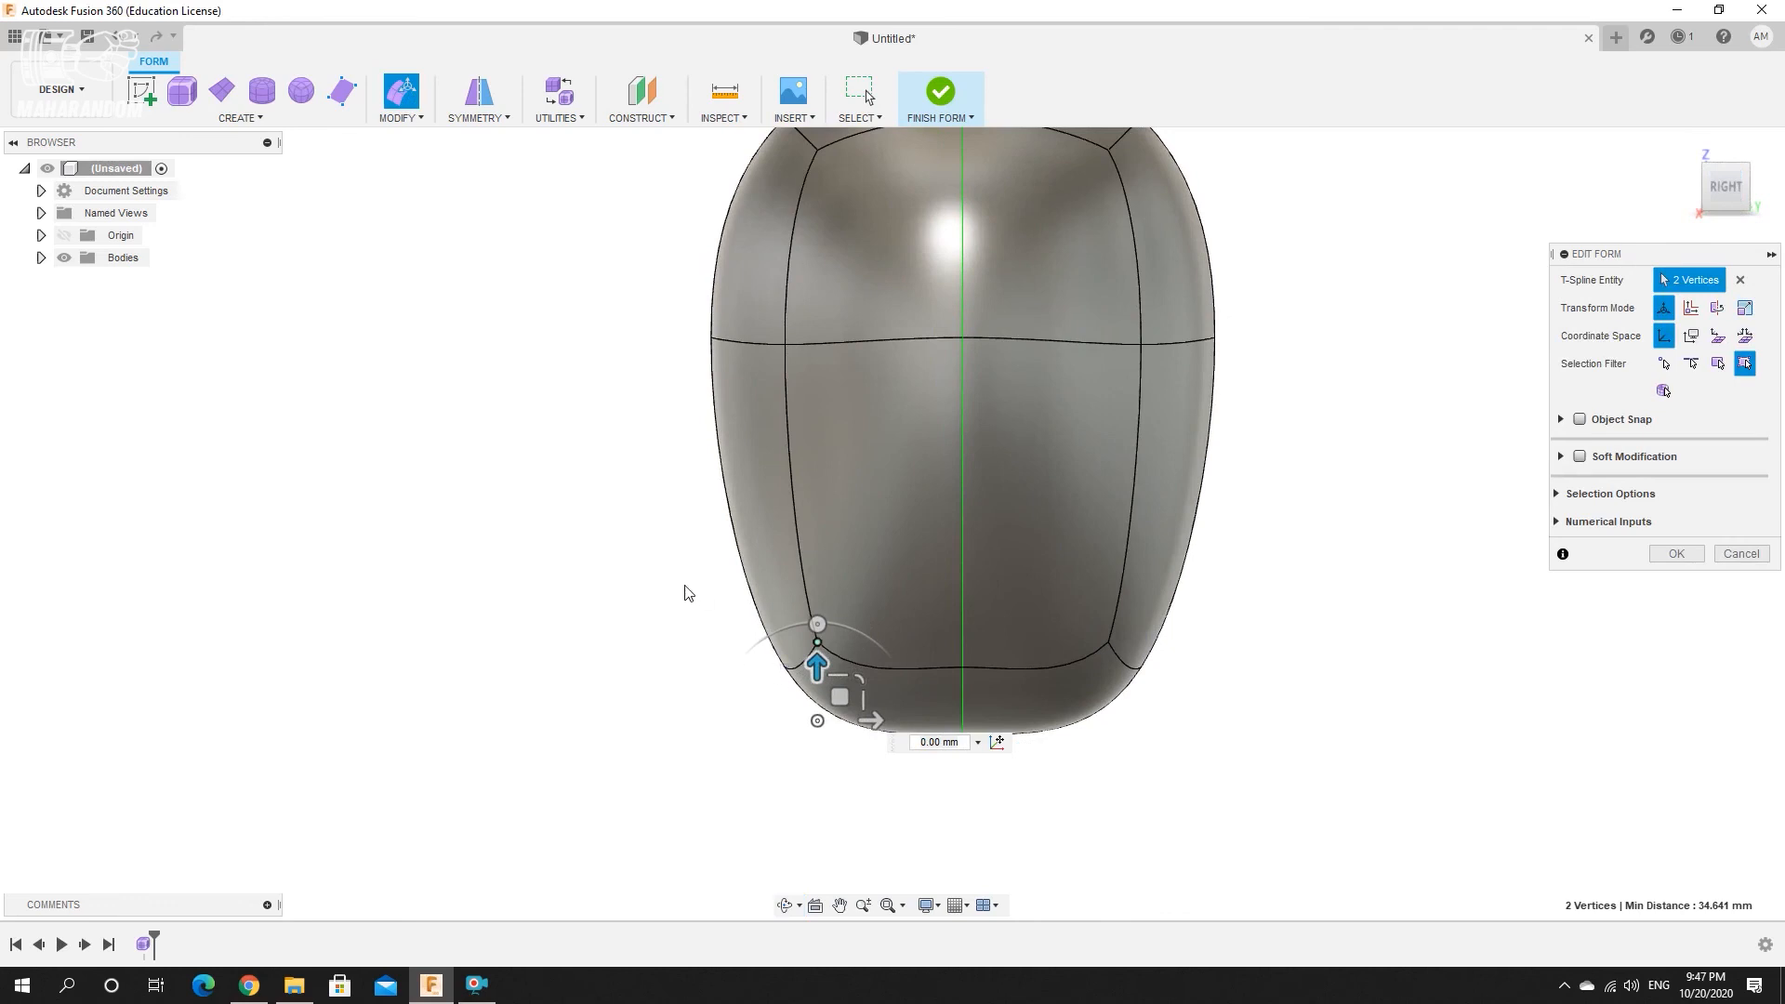
drag(670, 586, 919, 798)
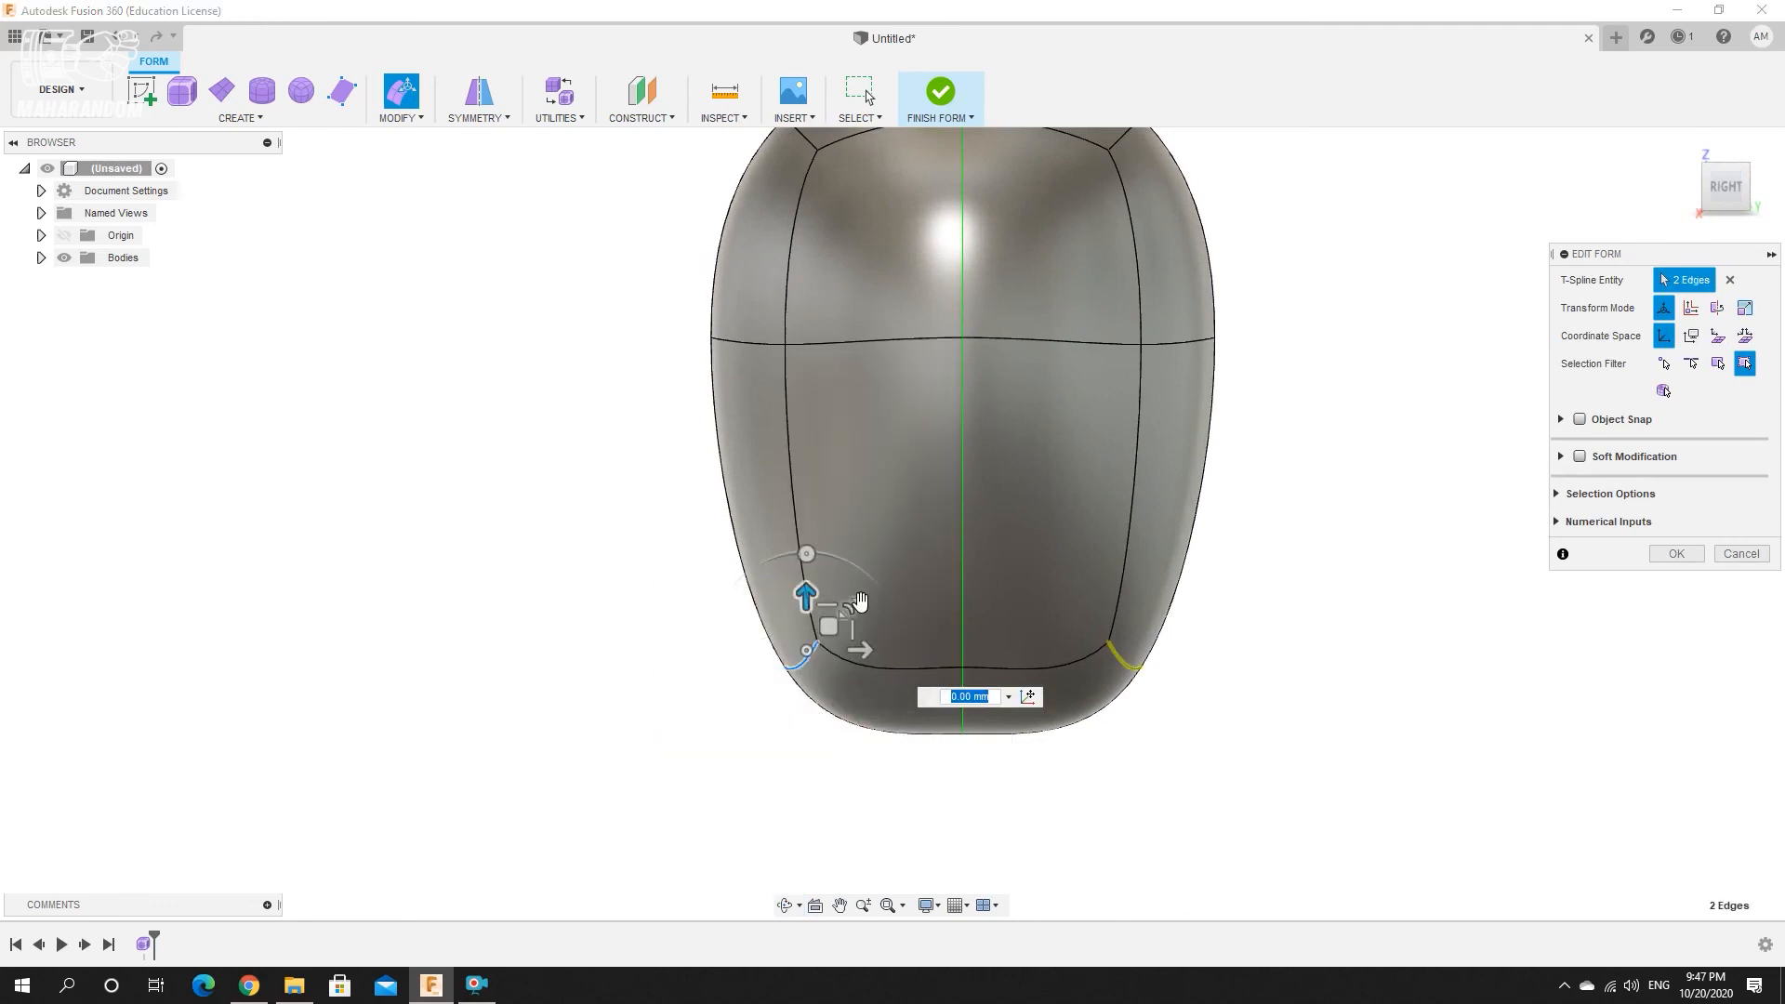
drag(834, 632, 759, 677)
Box-select the two upper front corner edges and move them inward and down by about 1.3 and -1.1 mm.
scroll(638, 472, down, 3)
scroll(768, 284, up, 2)
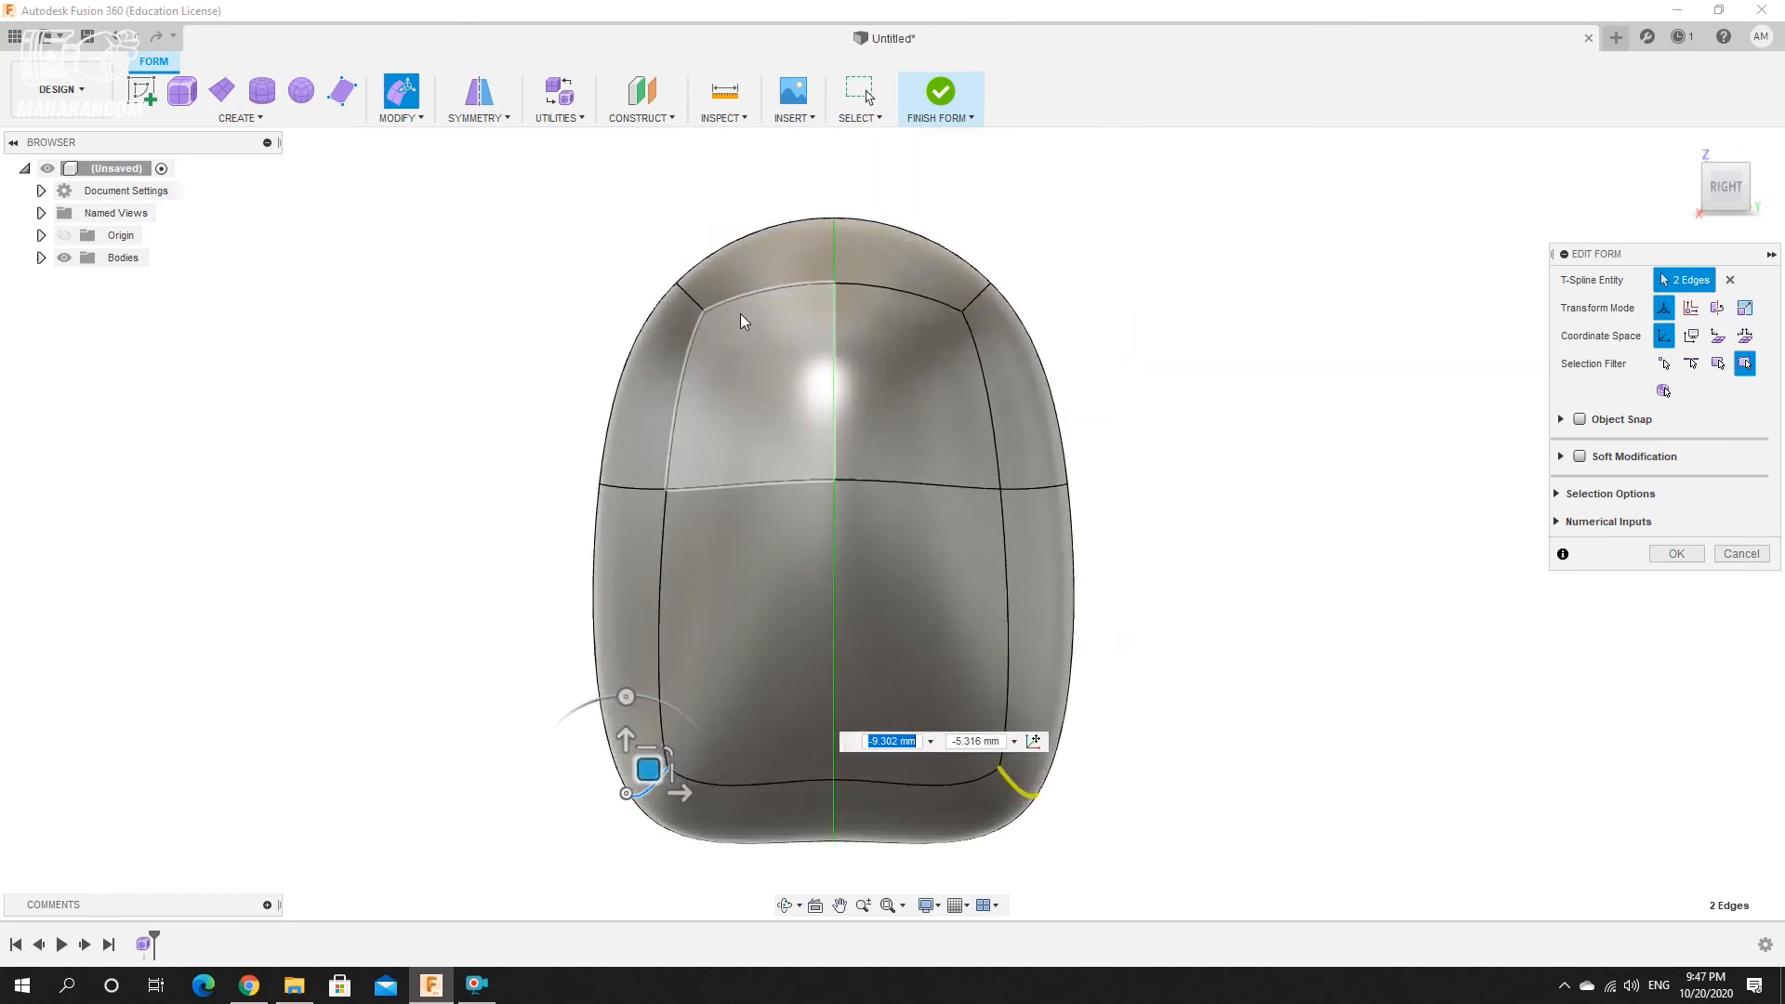
drag(605, 223, 739, 374)
drag(723, 276, 727, 288)
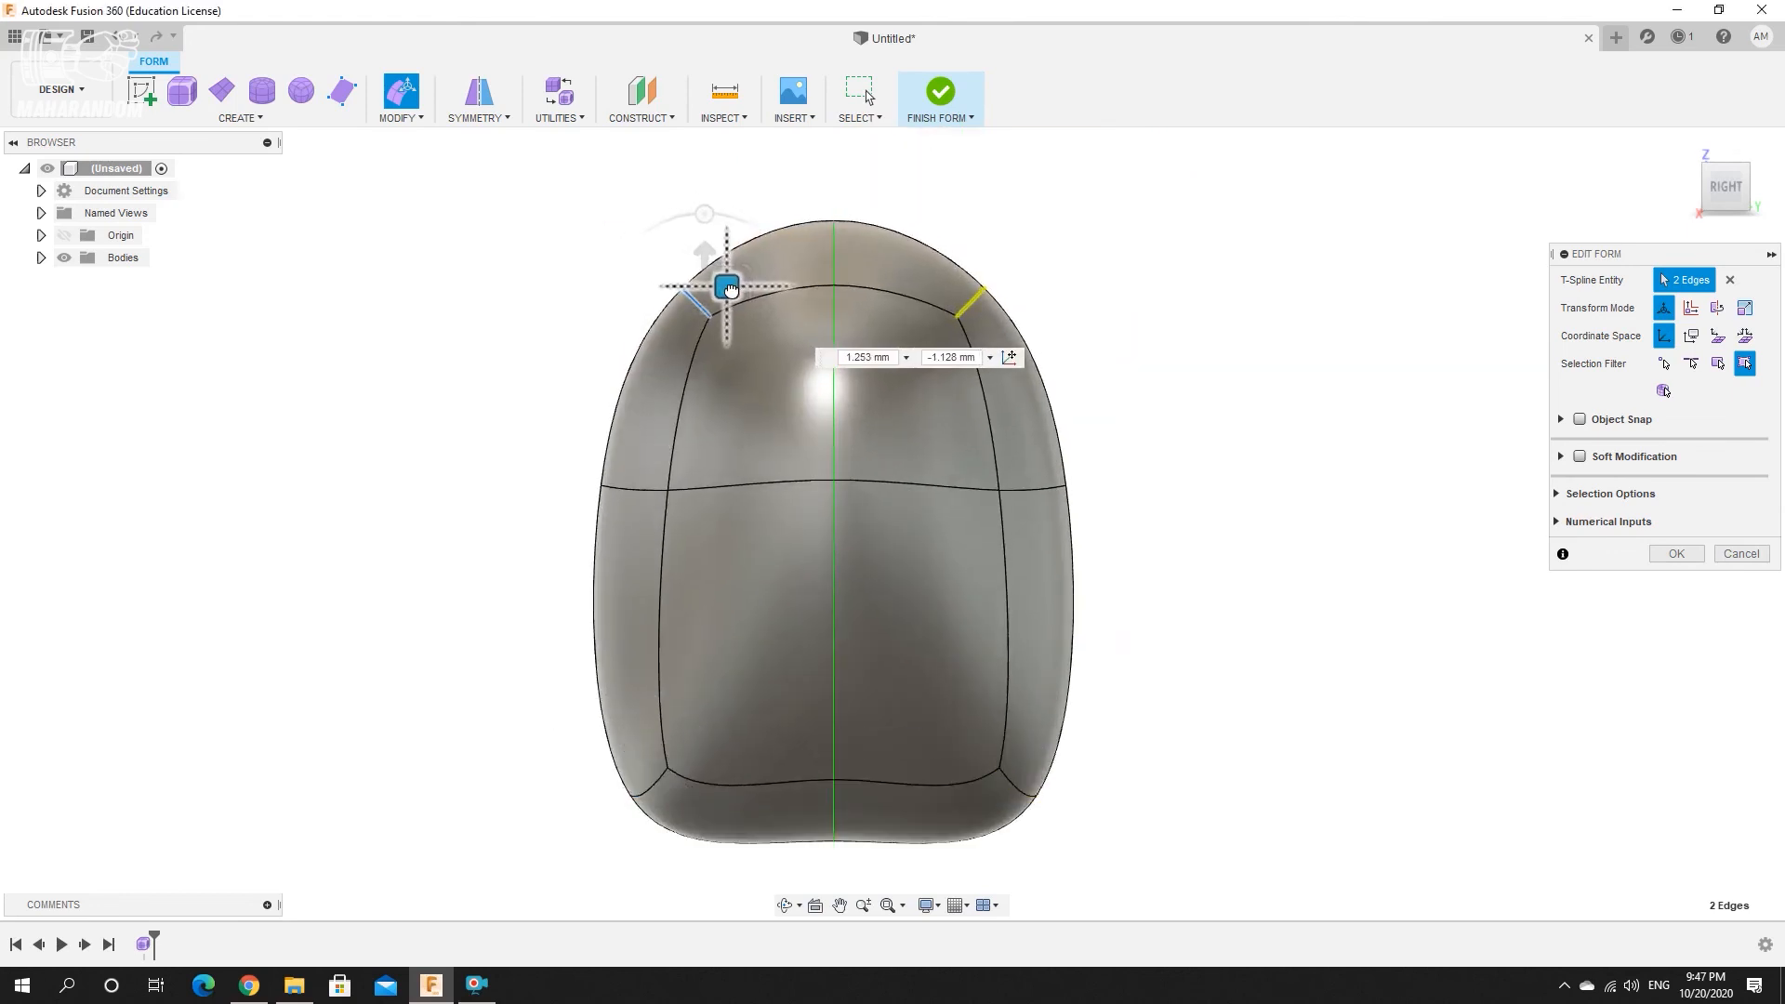
click(544, 453)
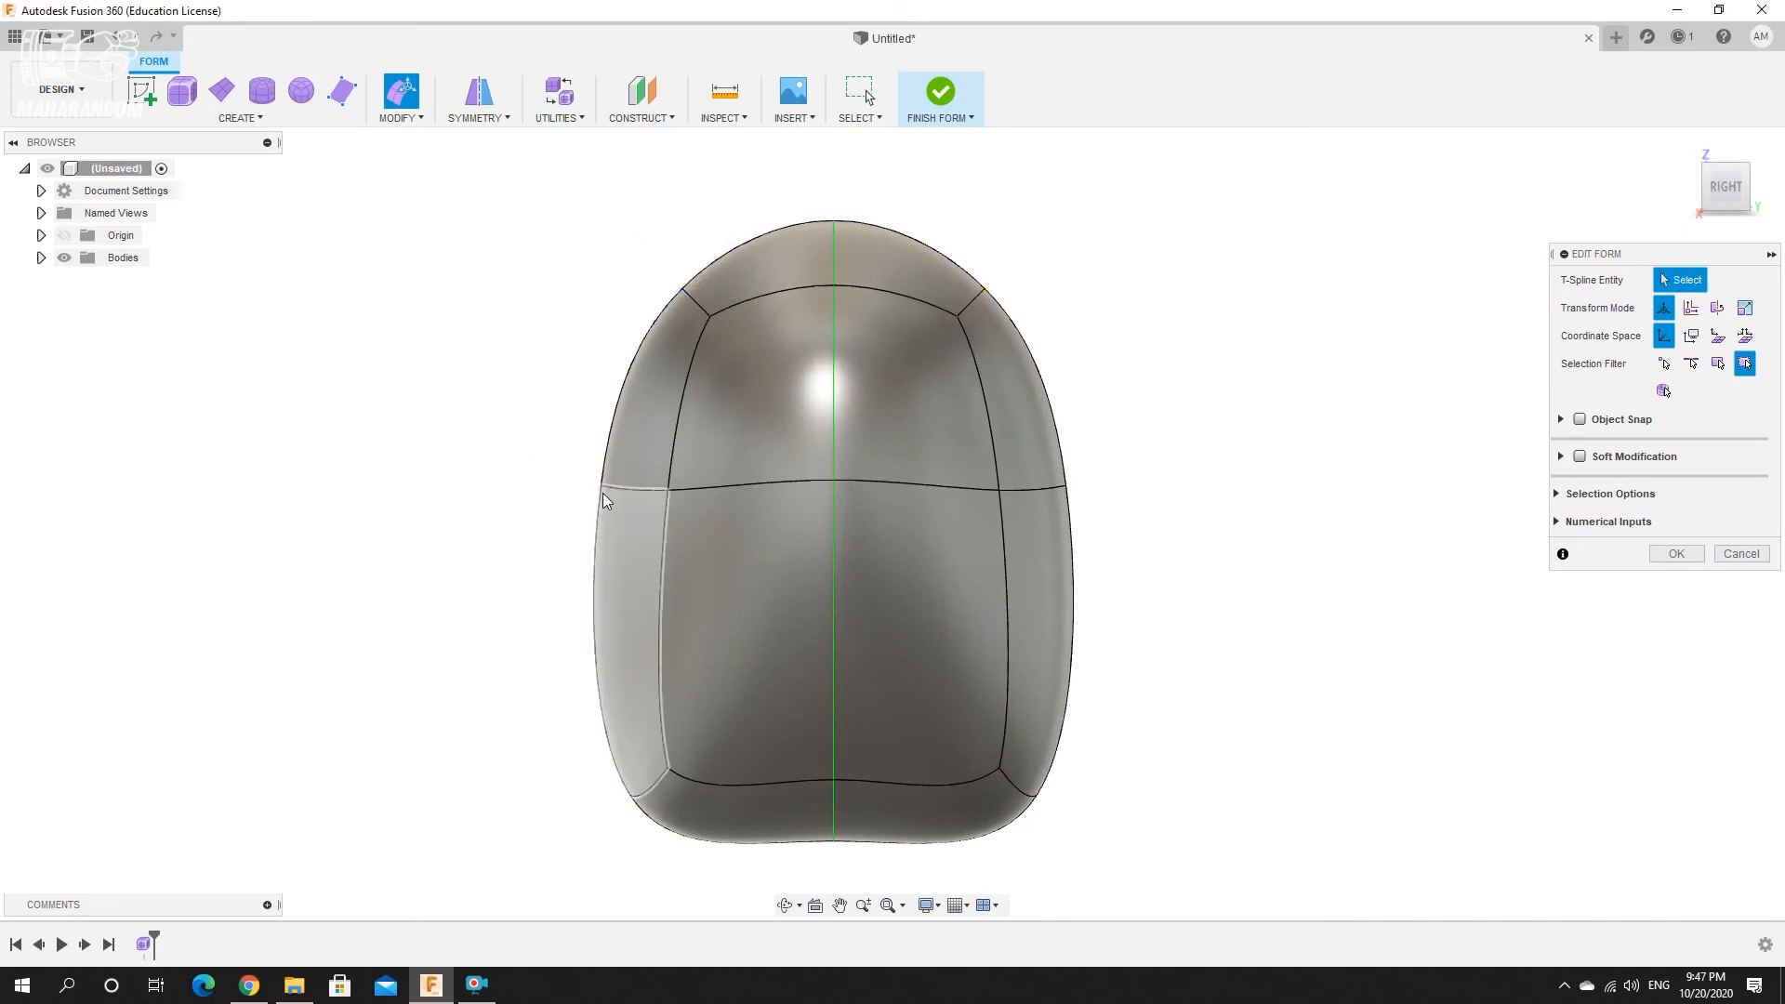
Move the front mid-height vertex by about 1.3 and -2.3 mm and the upper front corner vertex by about 2.9 and -2.1 mm.
click(603, 487)
drag(626, 459, 635, 475)
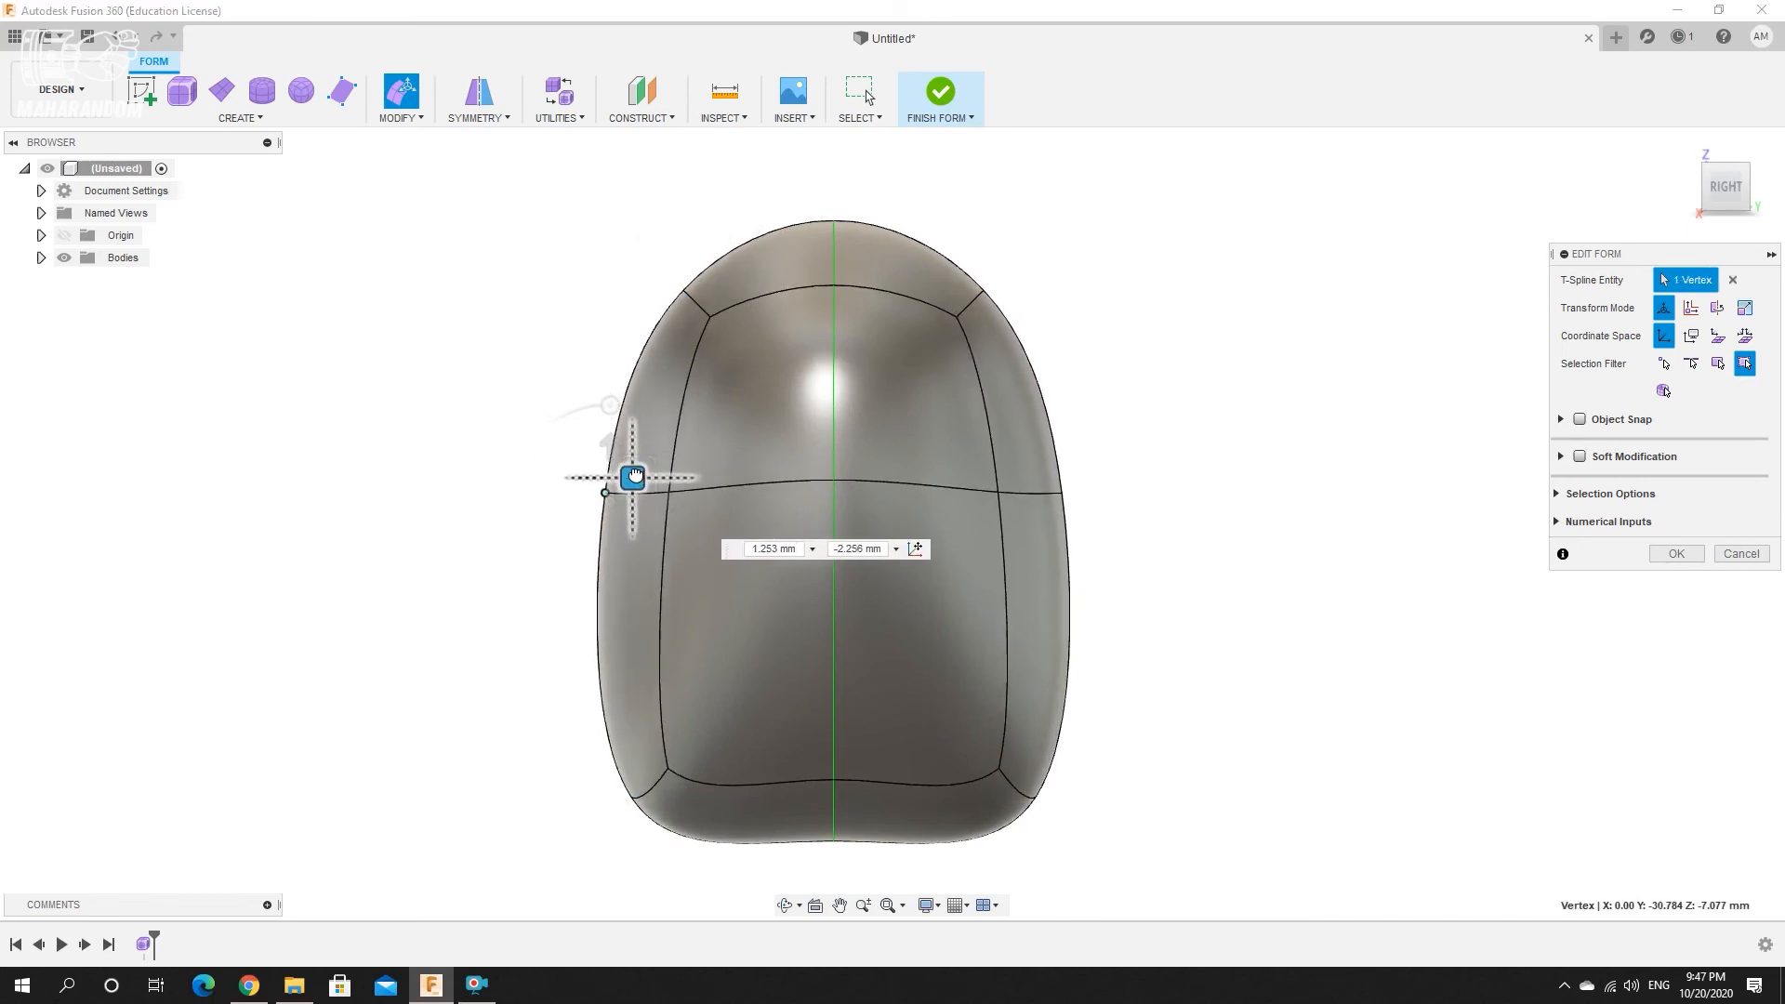
click(712, 316)
drag(733, 297, 754, 313)
Move the bottom centre vertex down by 5 mm and the symmetry-line vertex just above it down by 10 mm.
scroll(835, 757, down, 2)
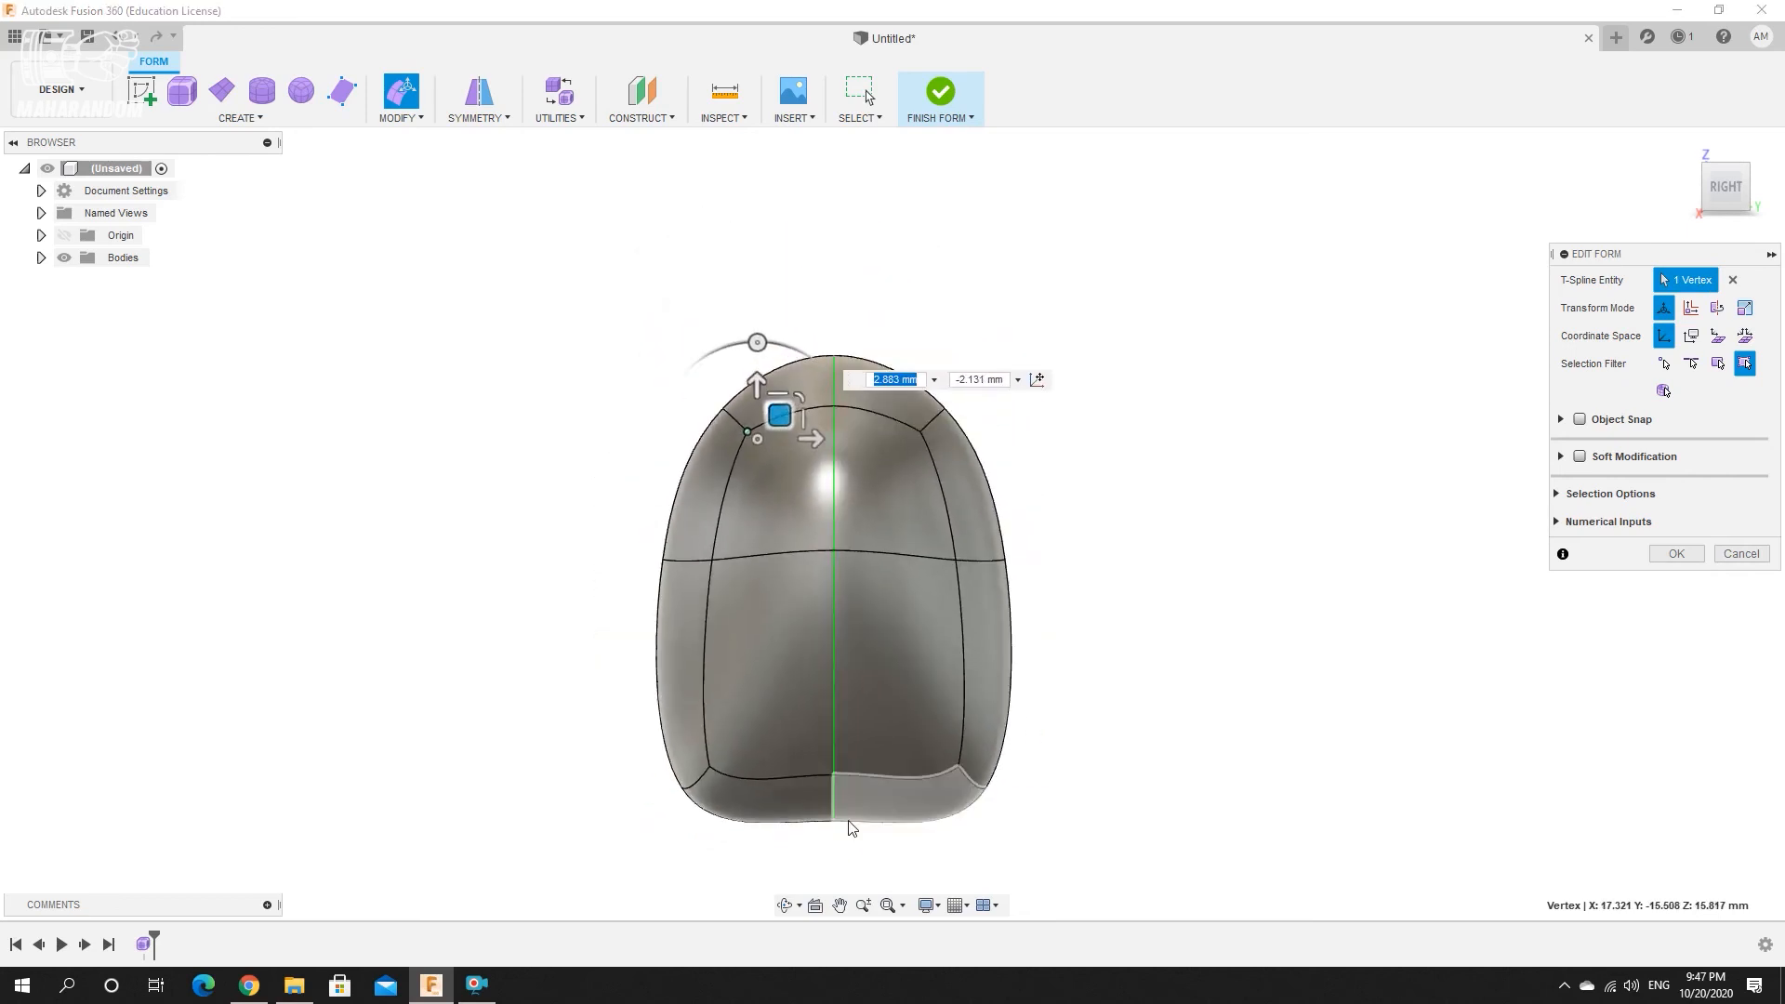
click(835, 824)
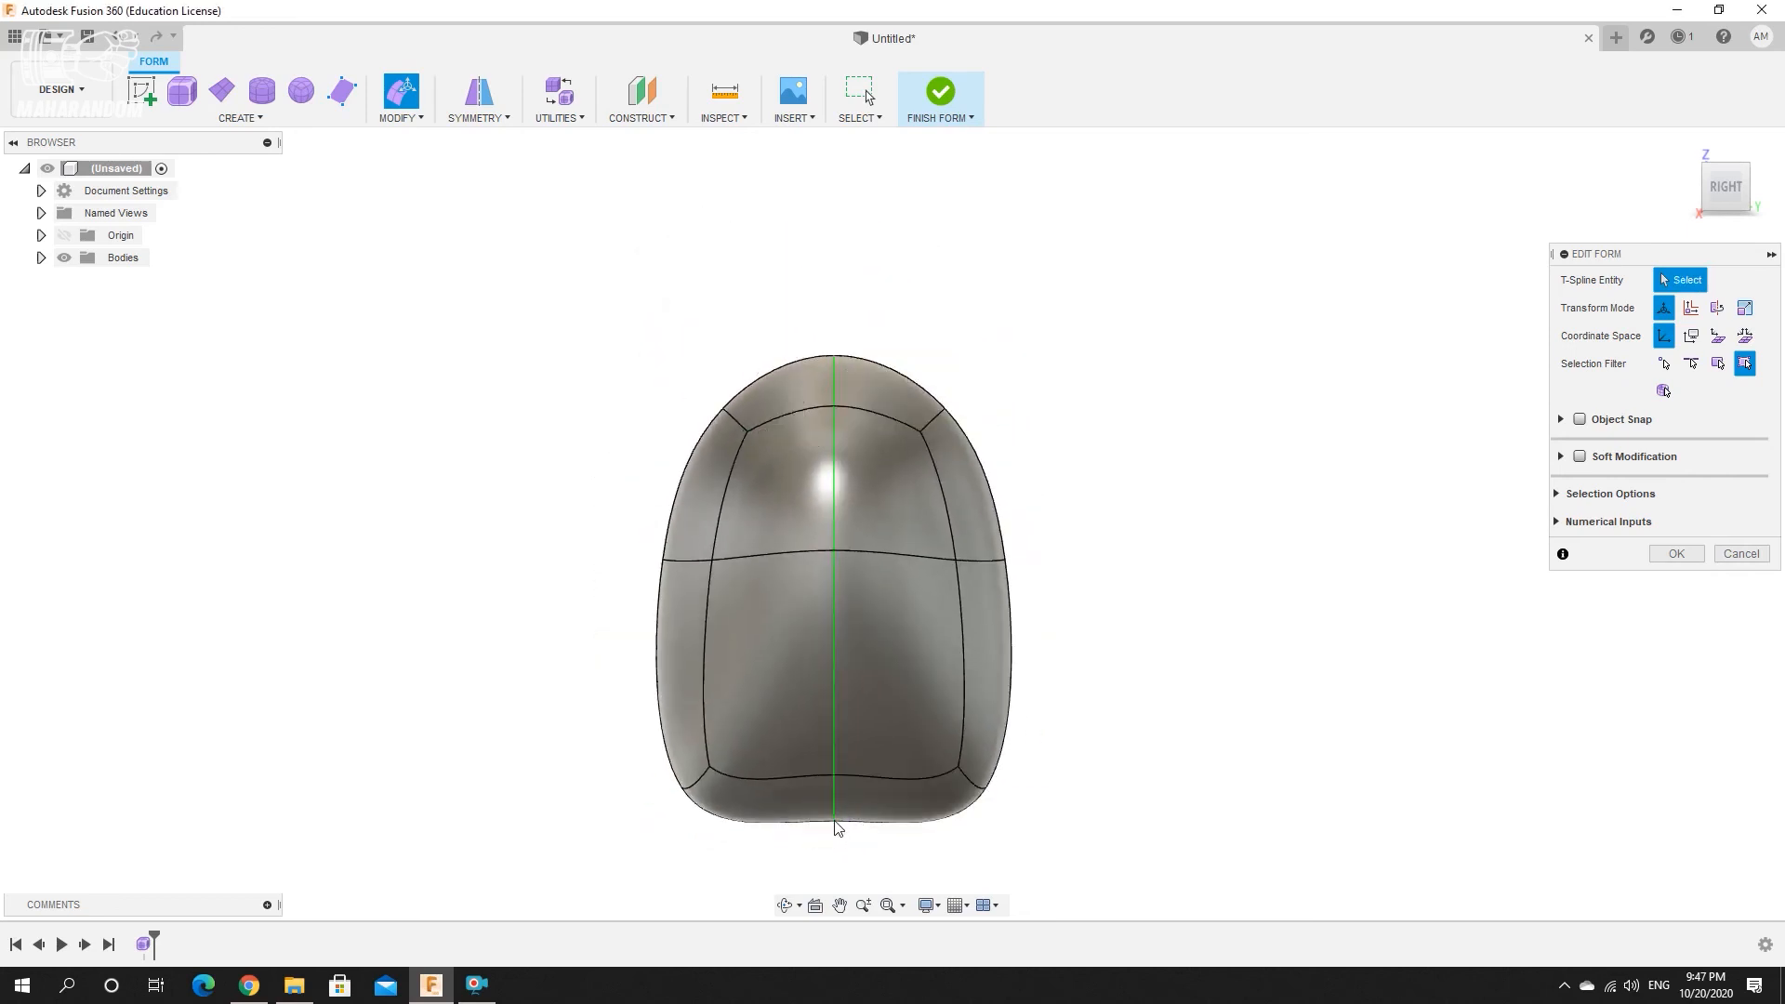
drag(836, 763, 834, 792)
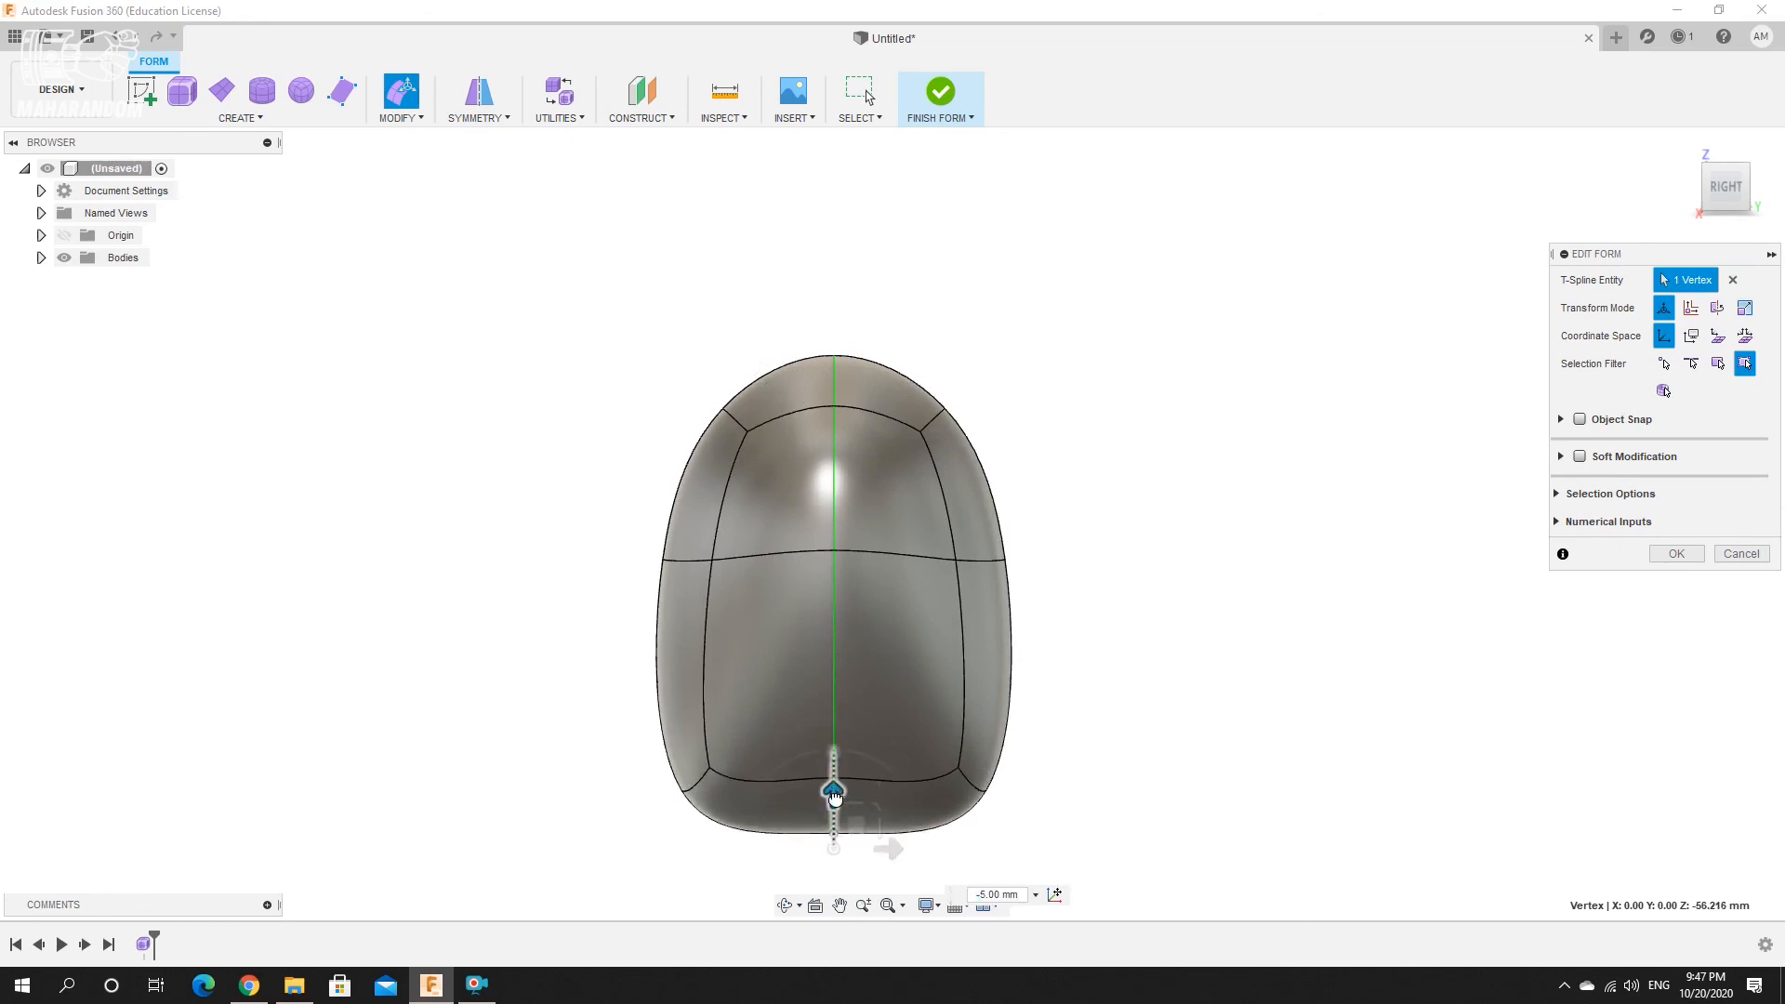
click(1058, 776)
click(834, 778)
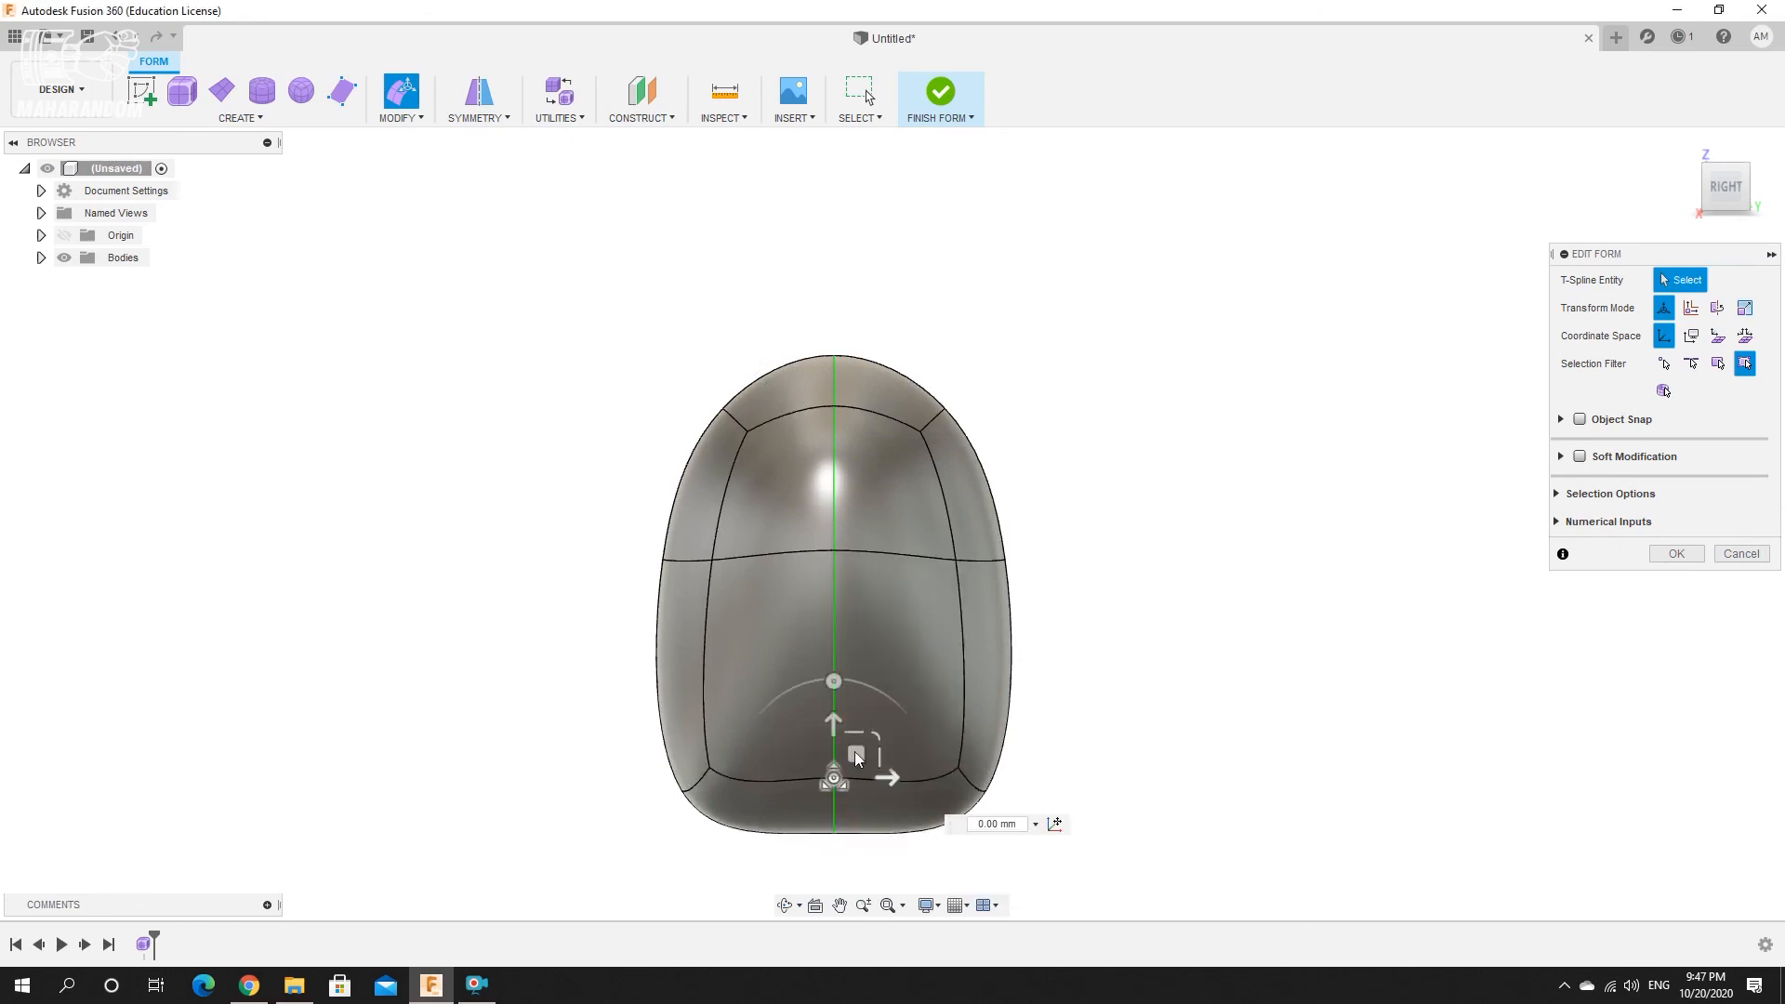
mouse_move(838, 777)
mouse_down()
mouse_move(834, 749)
mouse_move(834, 783)
mouse_up()
scroll(1088, 563, down, 3)
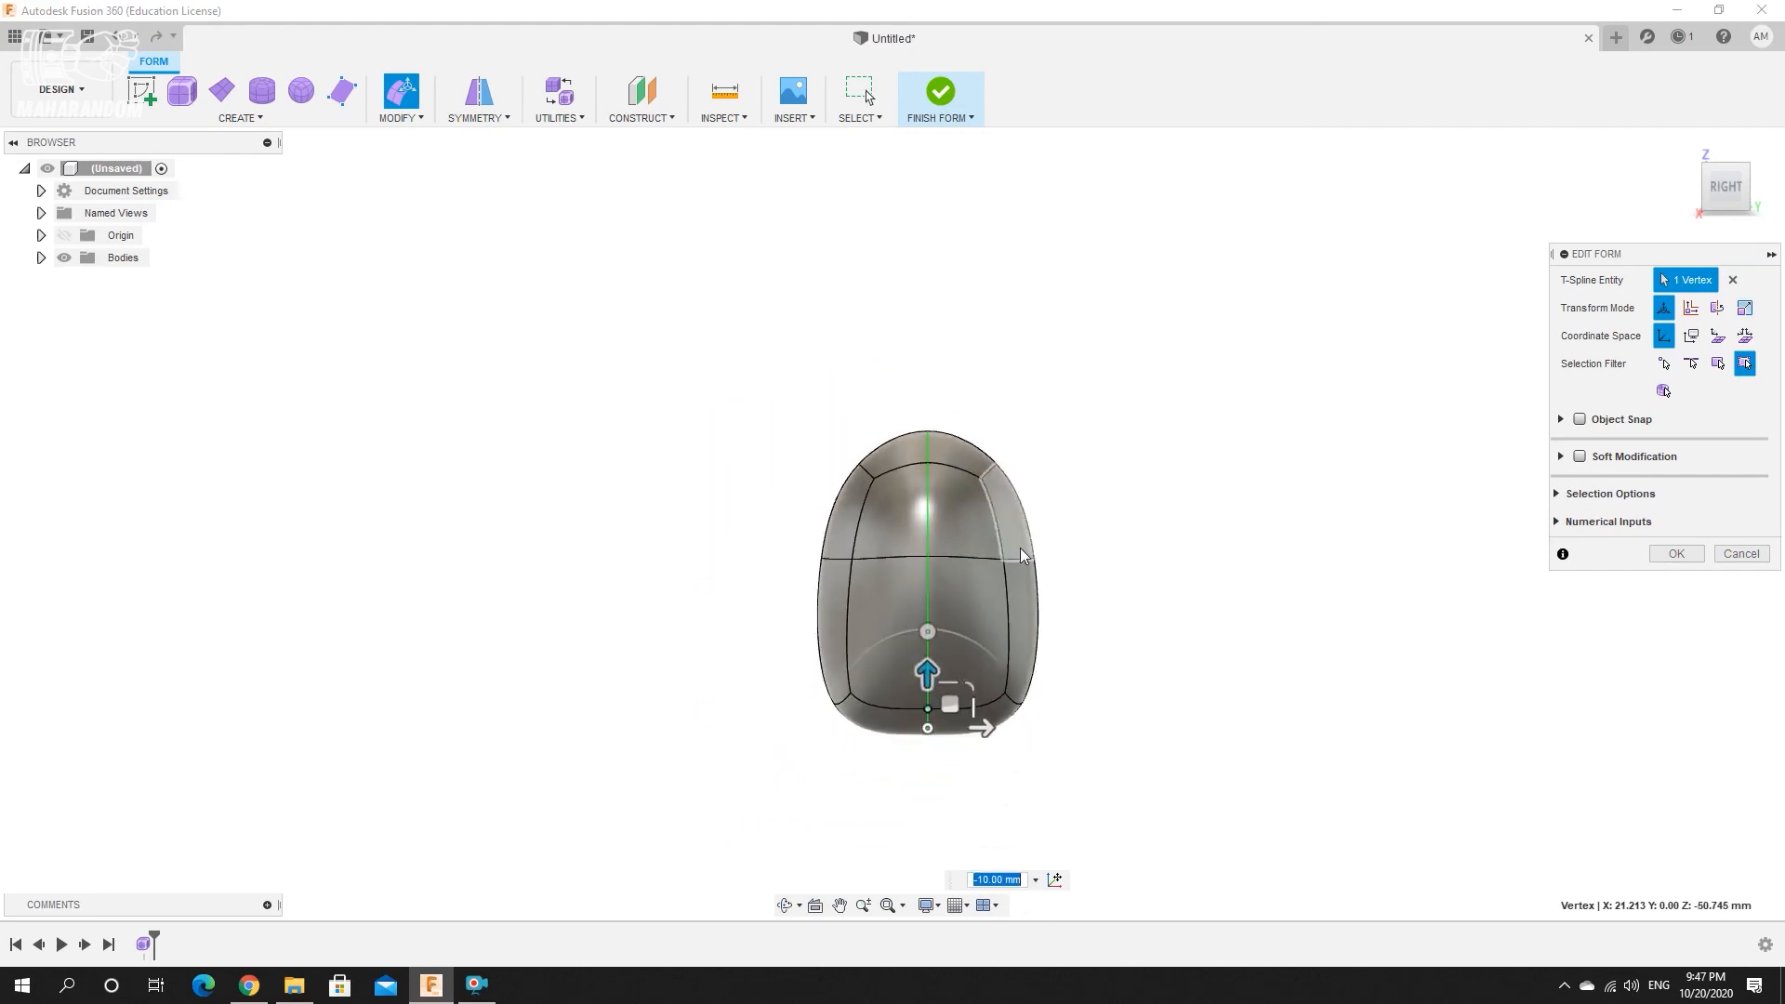
From the front view, move the lower left corner vertex outward and down by about 9.3 mm in each direction.
scroll(888, 599, up, 3)
shift+middle_drag(830, 615, 926, 591)
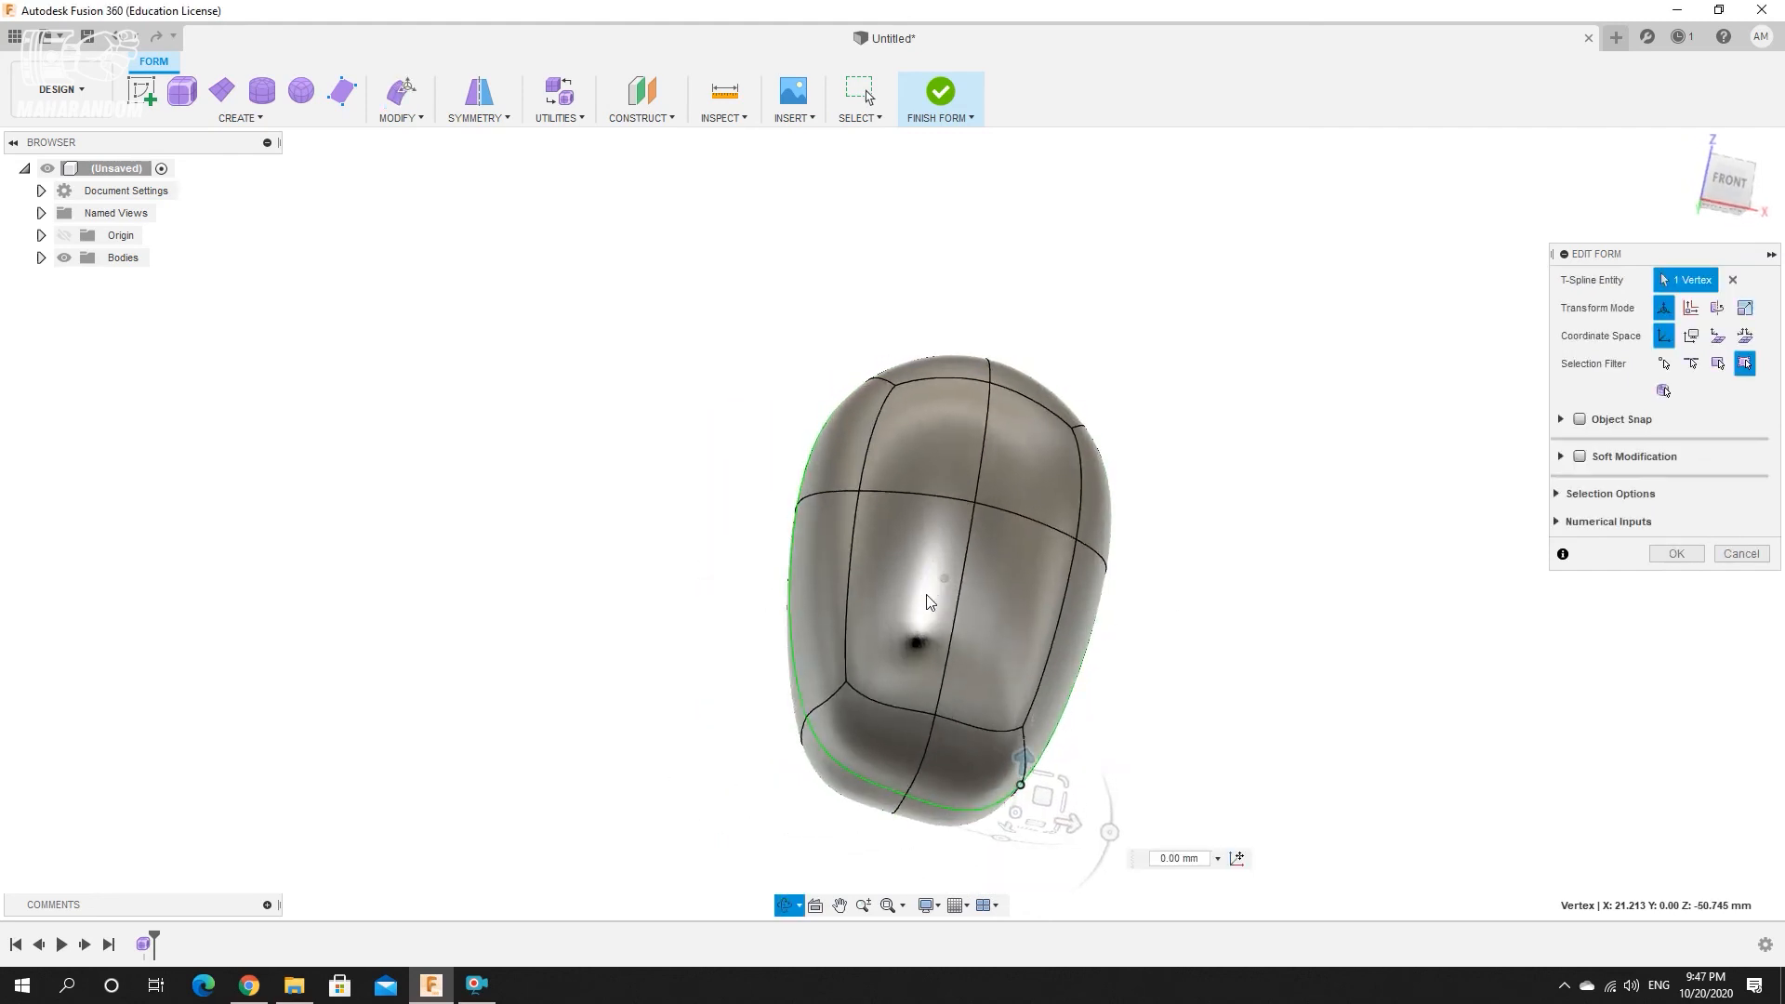
click(1731, 186)
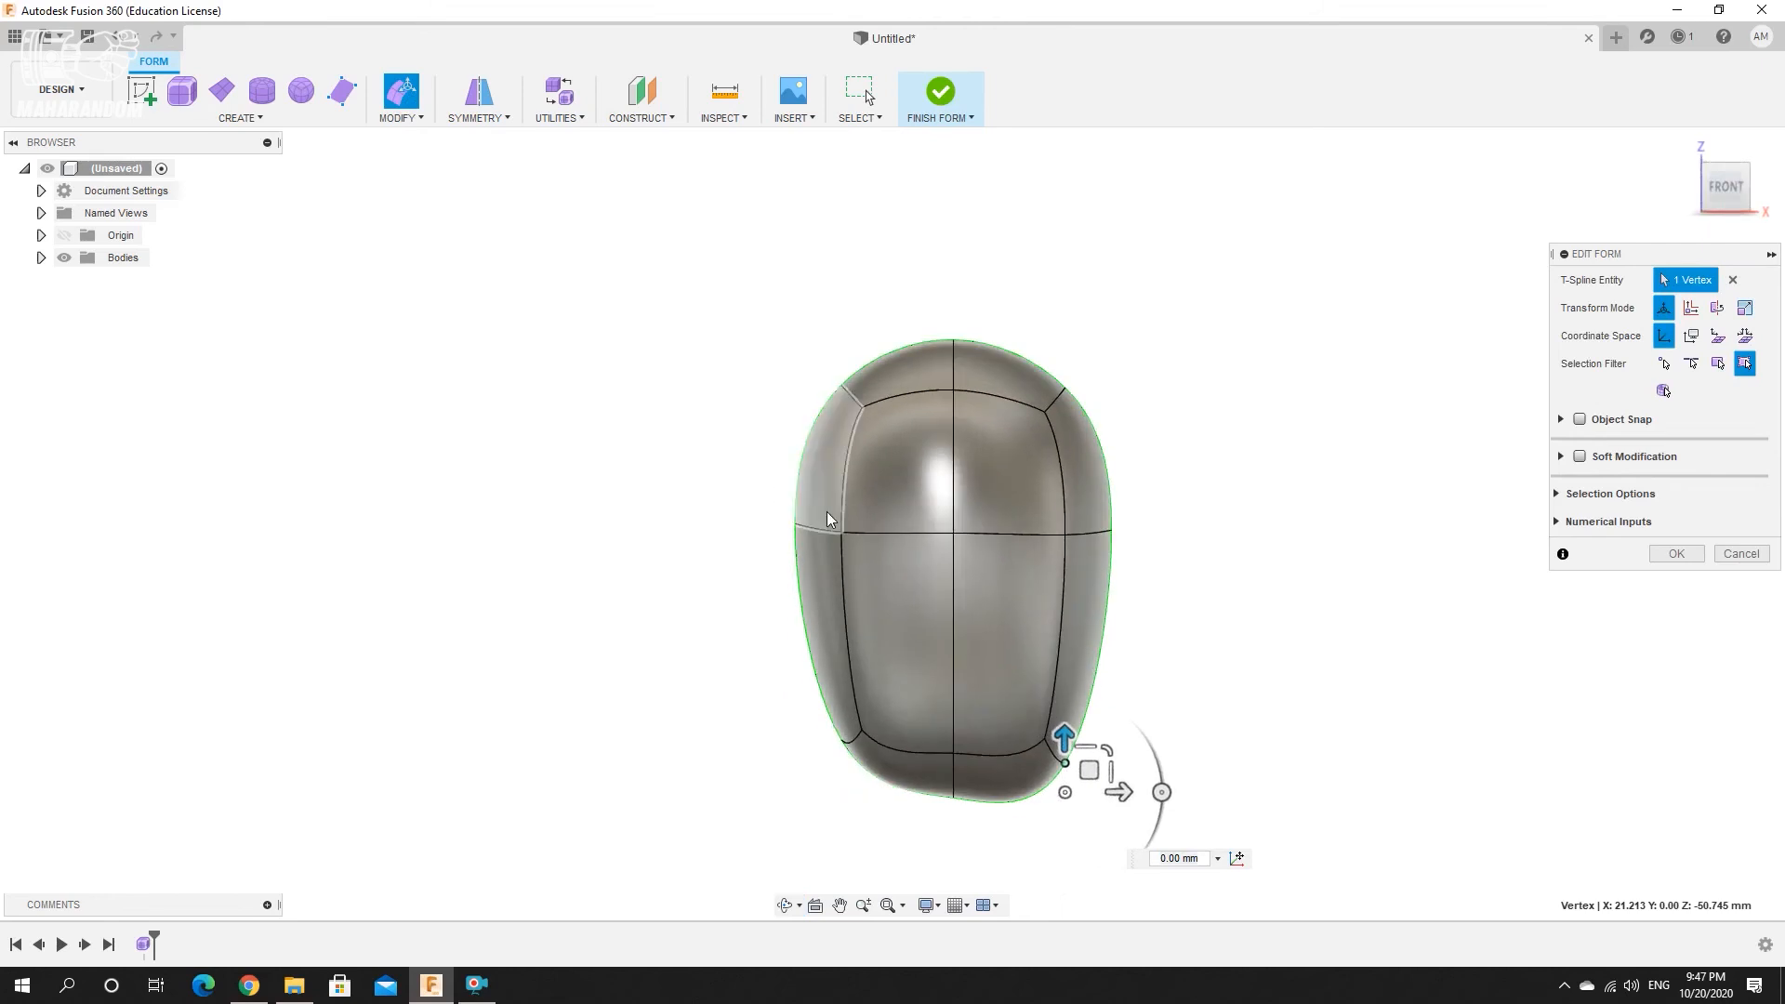
drag(804, 713, 816, 766)
click(844, 742)
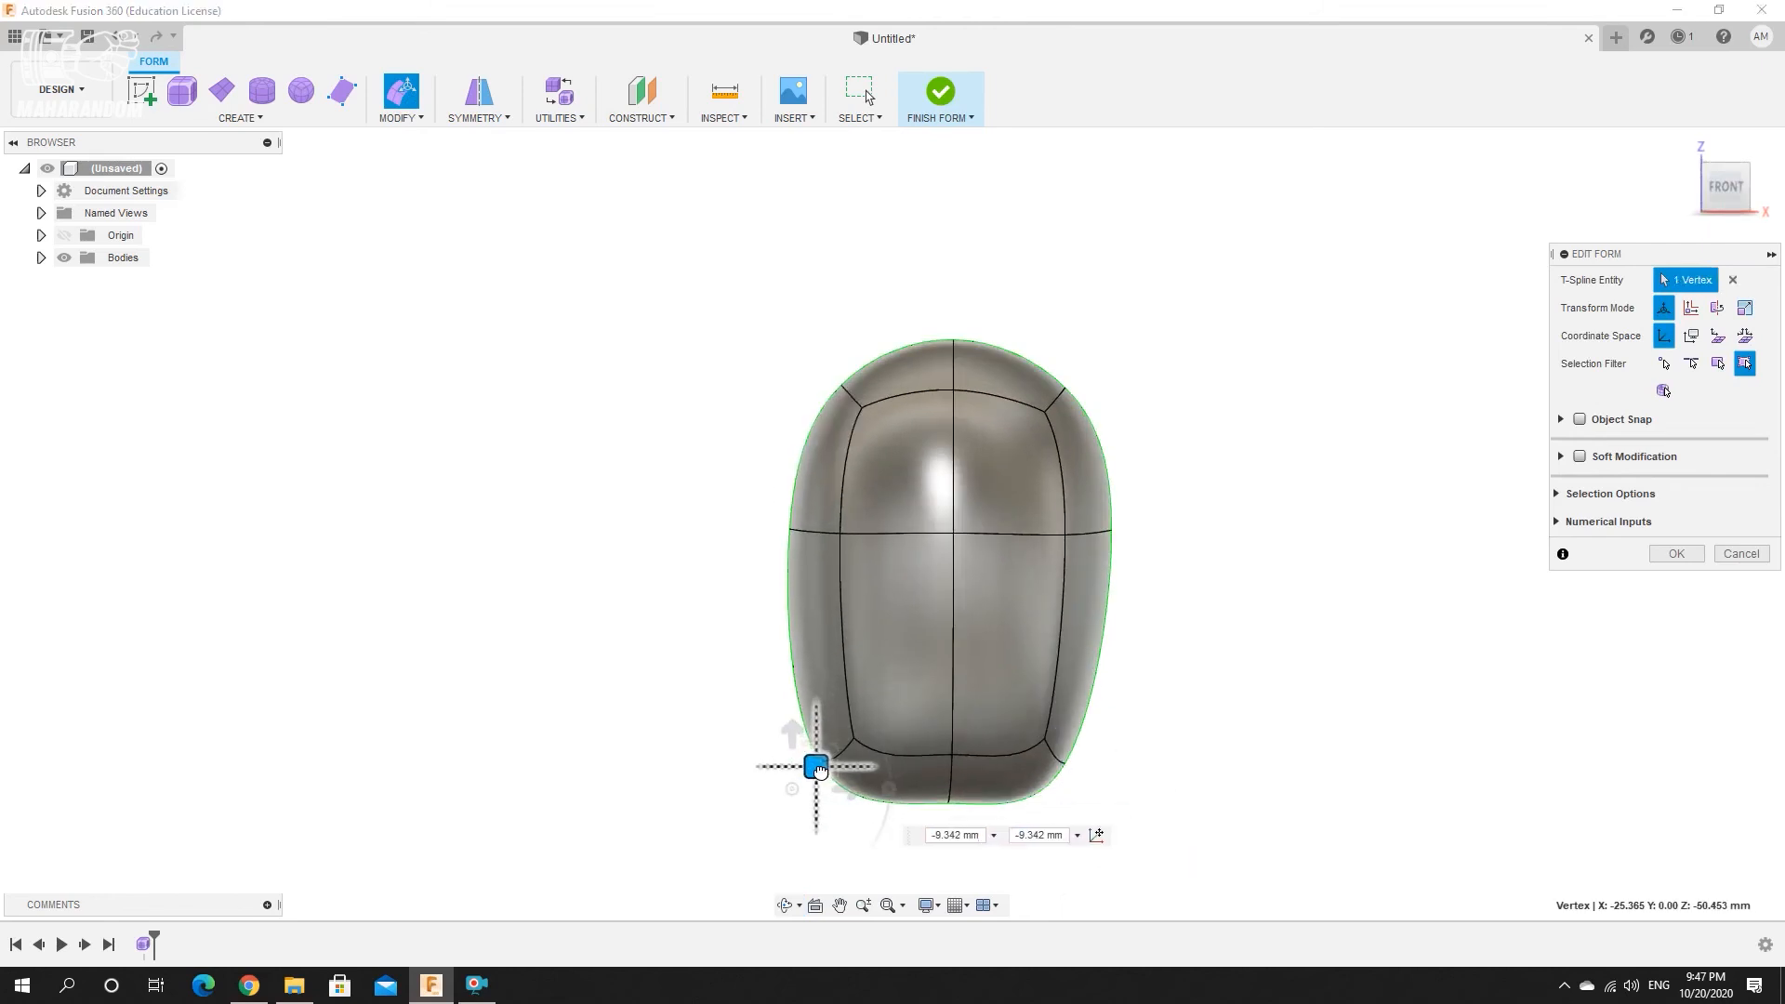
Shift the upper right corner of the body inward and down, and move the two right mid-height edges by about -6.2 and -4.4 mm.
click(1065, 390)
drag(1027, 307, 1066, 407)
click(1154, 529)
drag(1038, 560, 1181, 560)
click(1130, 522)
drag(1105, 512, 1072, 536)
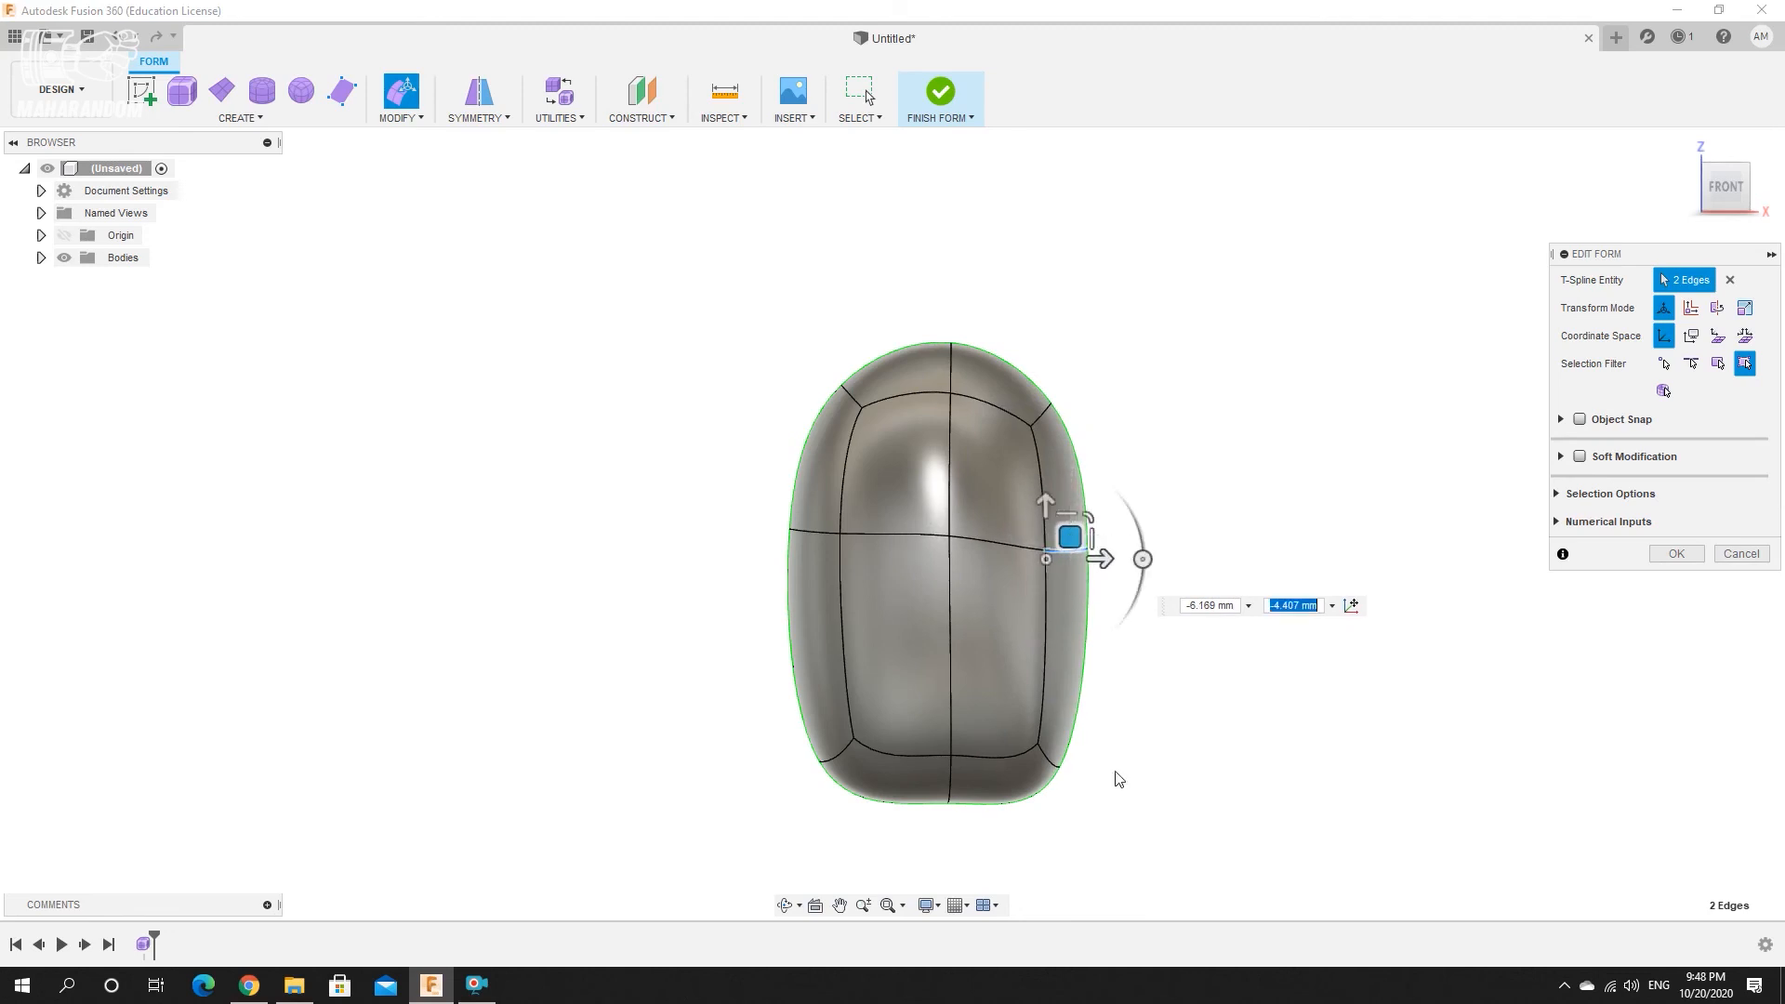
Move the two lower right corner edges by about -1.2 and 2.5 mm and the bottom centre vertex down by 5 mm.
drag(1028, 830, 1136, 641)
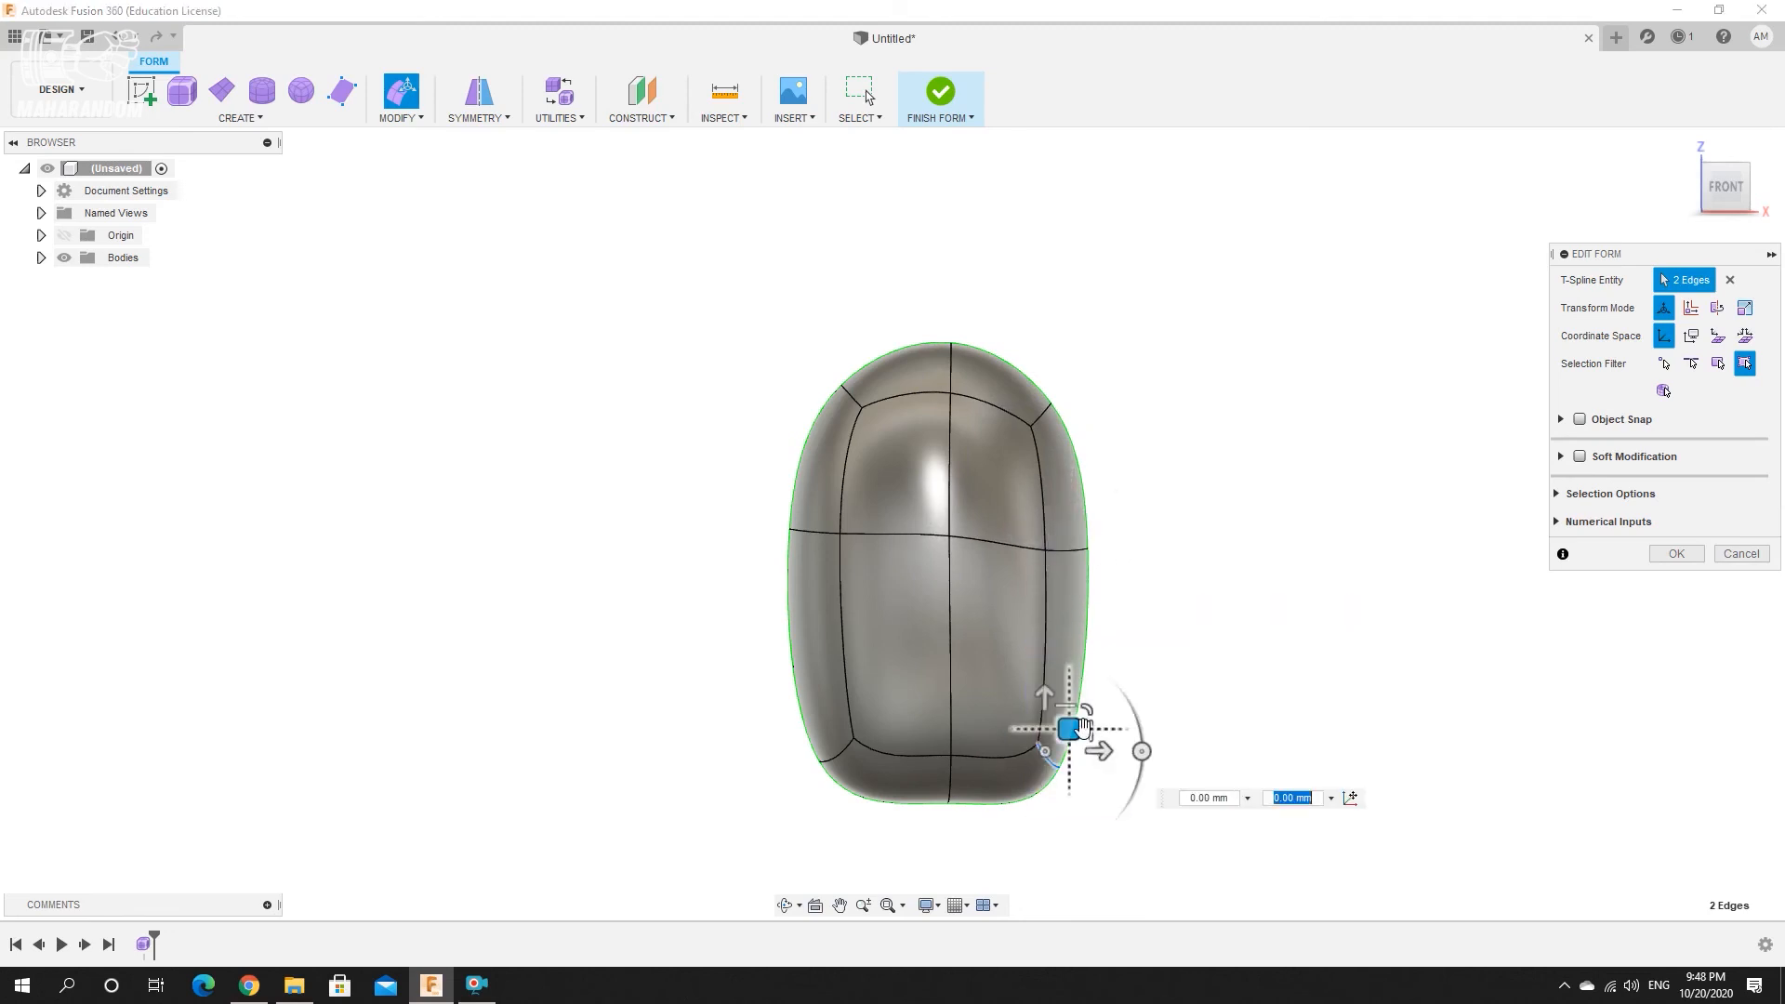
drag(1077, 718, 1072, 719)
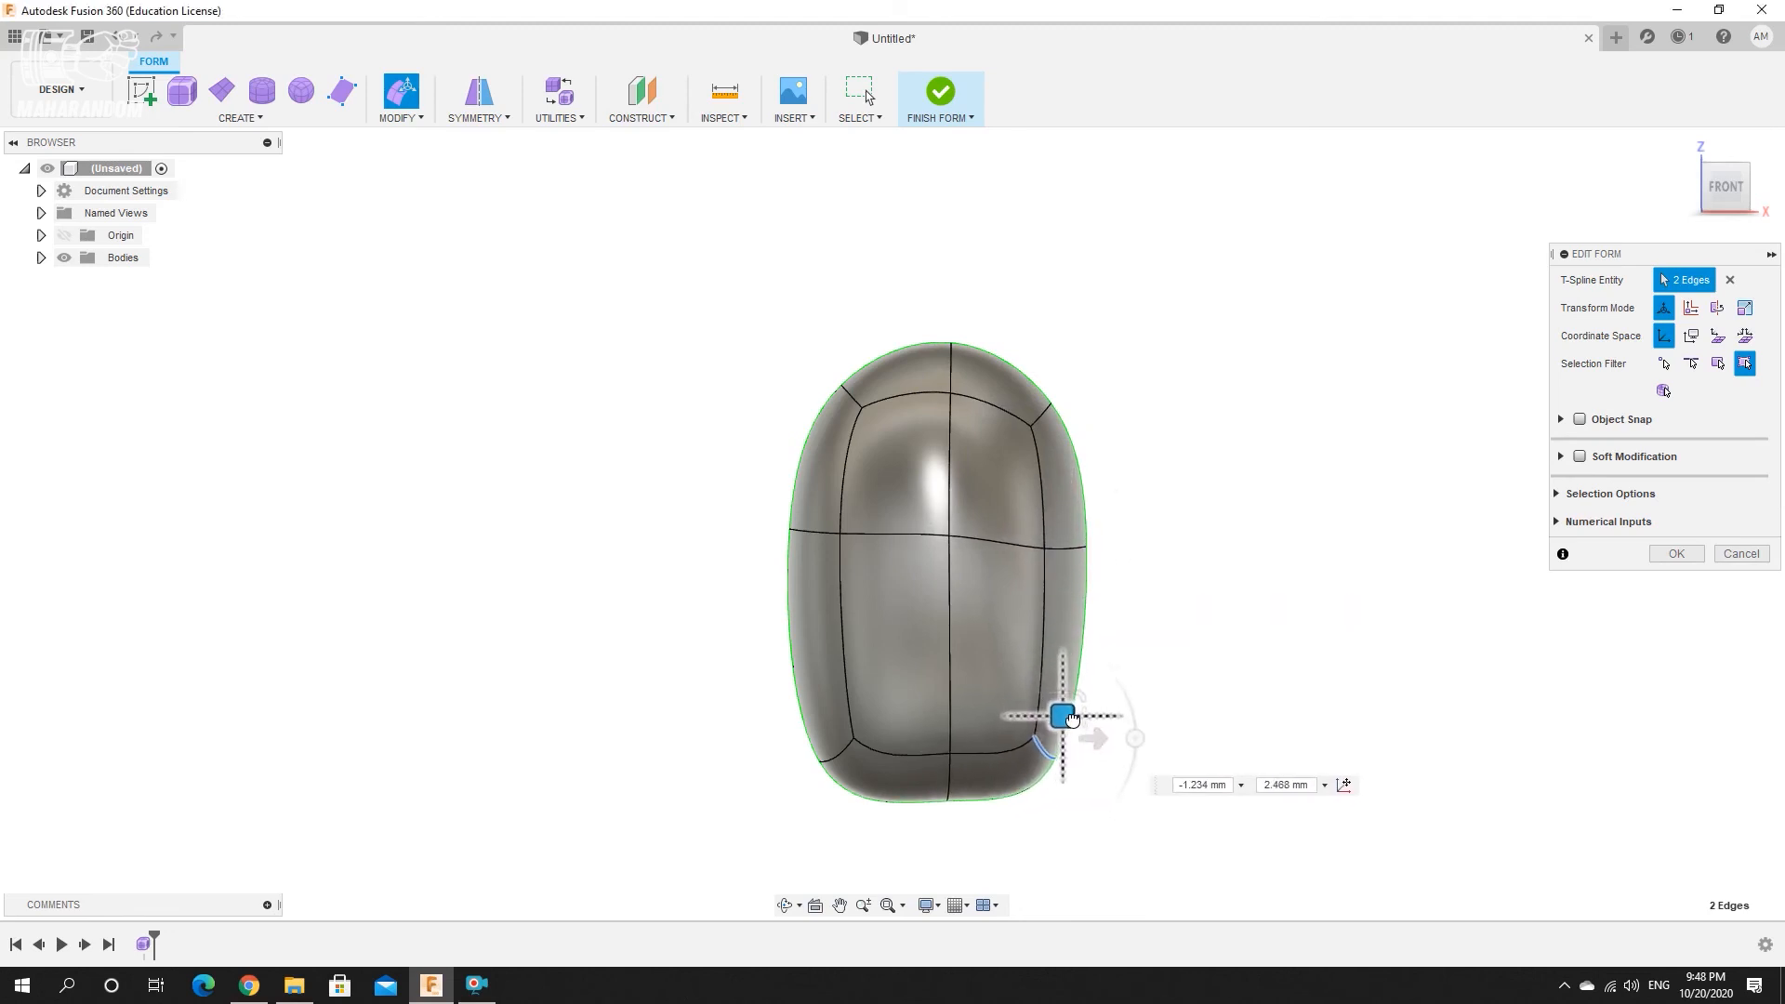
click(961, 803)
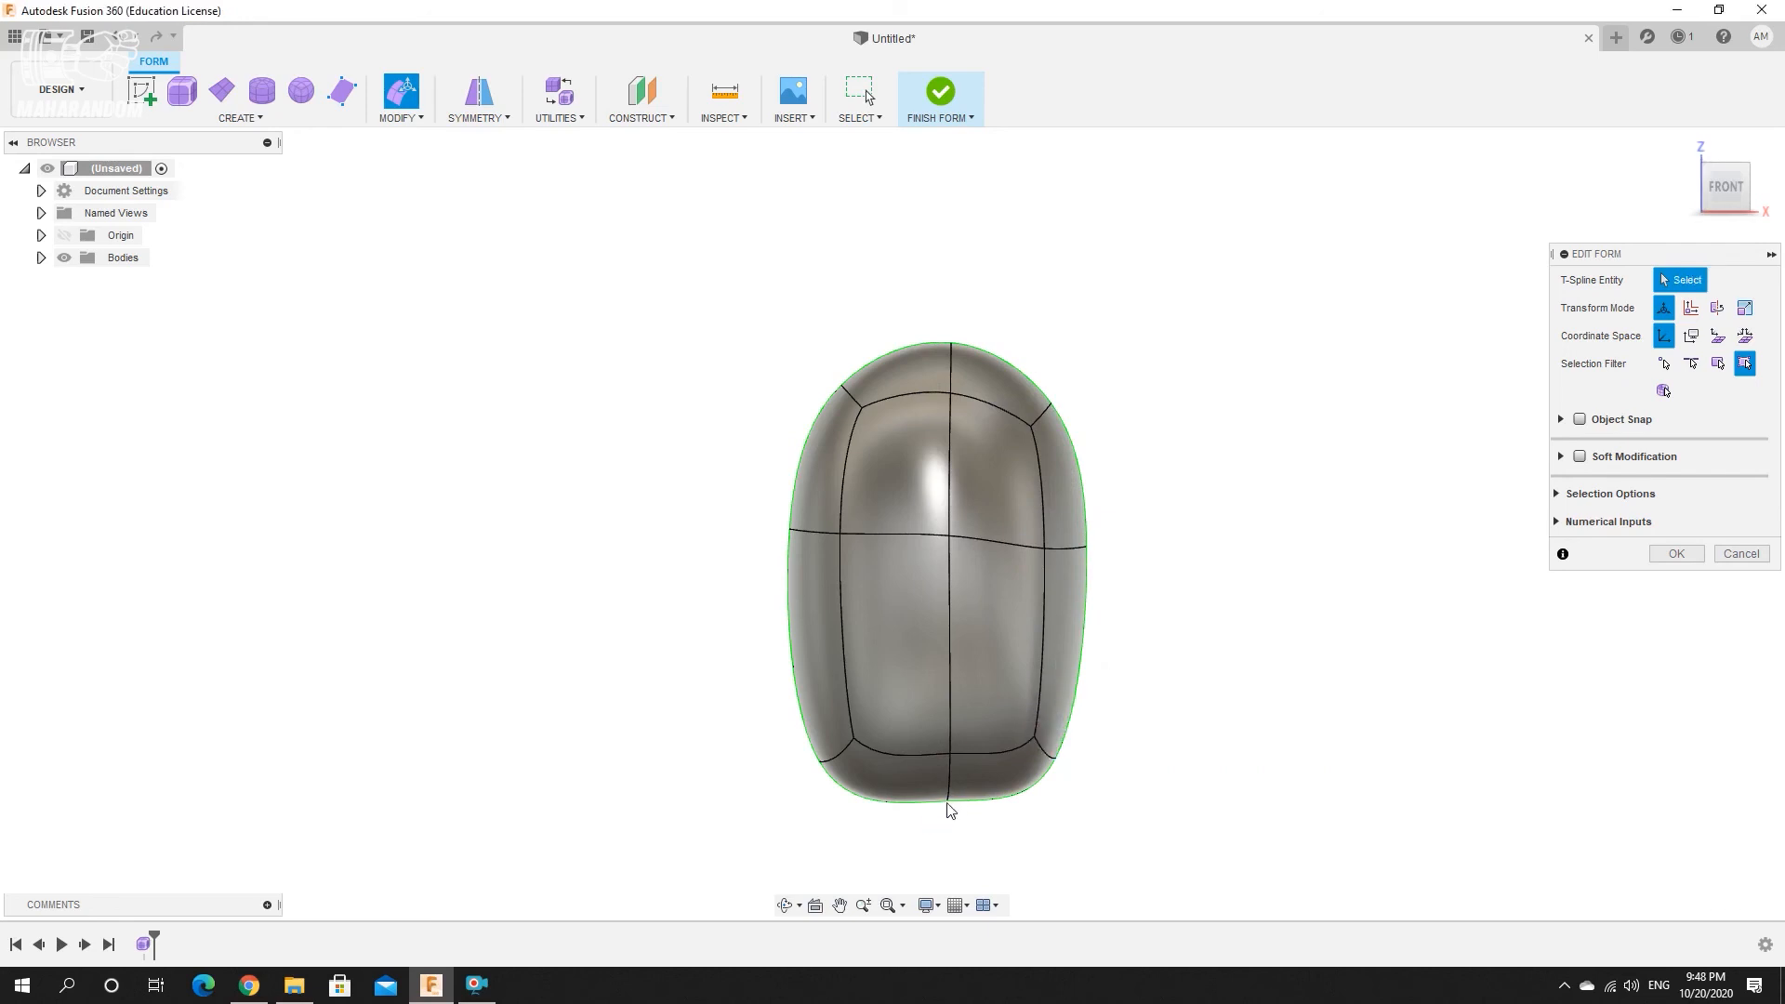
click(947, 805)
drag(947, 754, 947, 779)
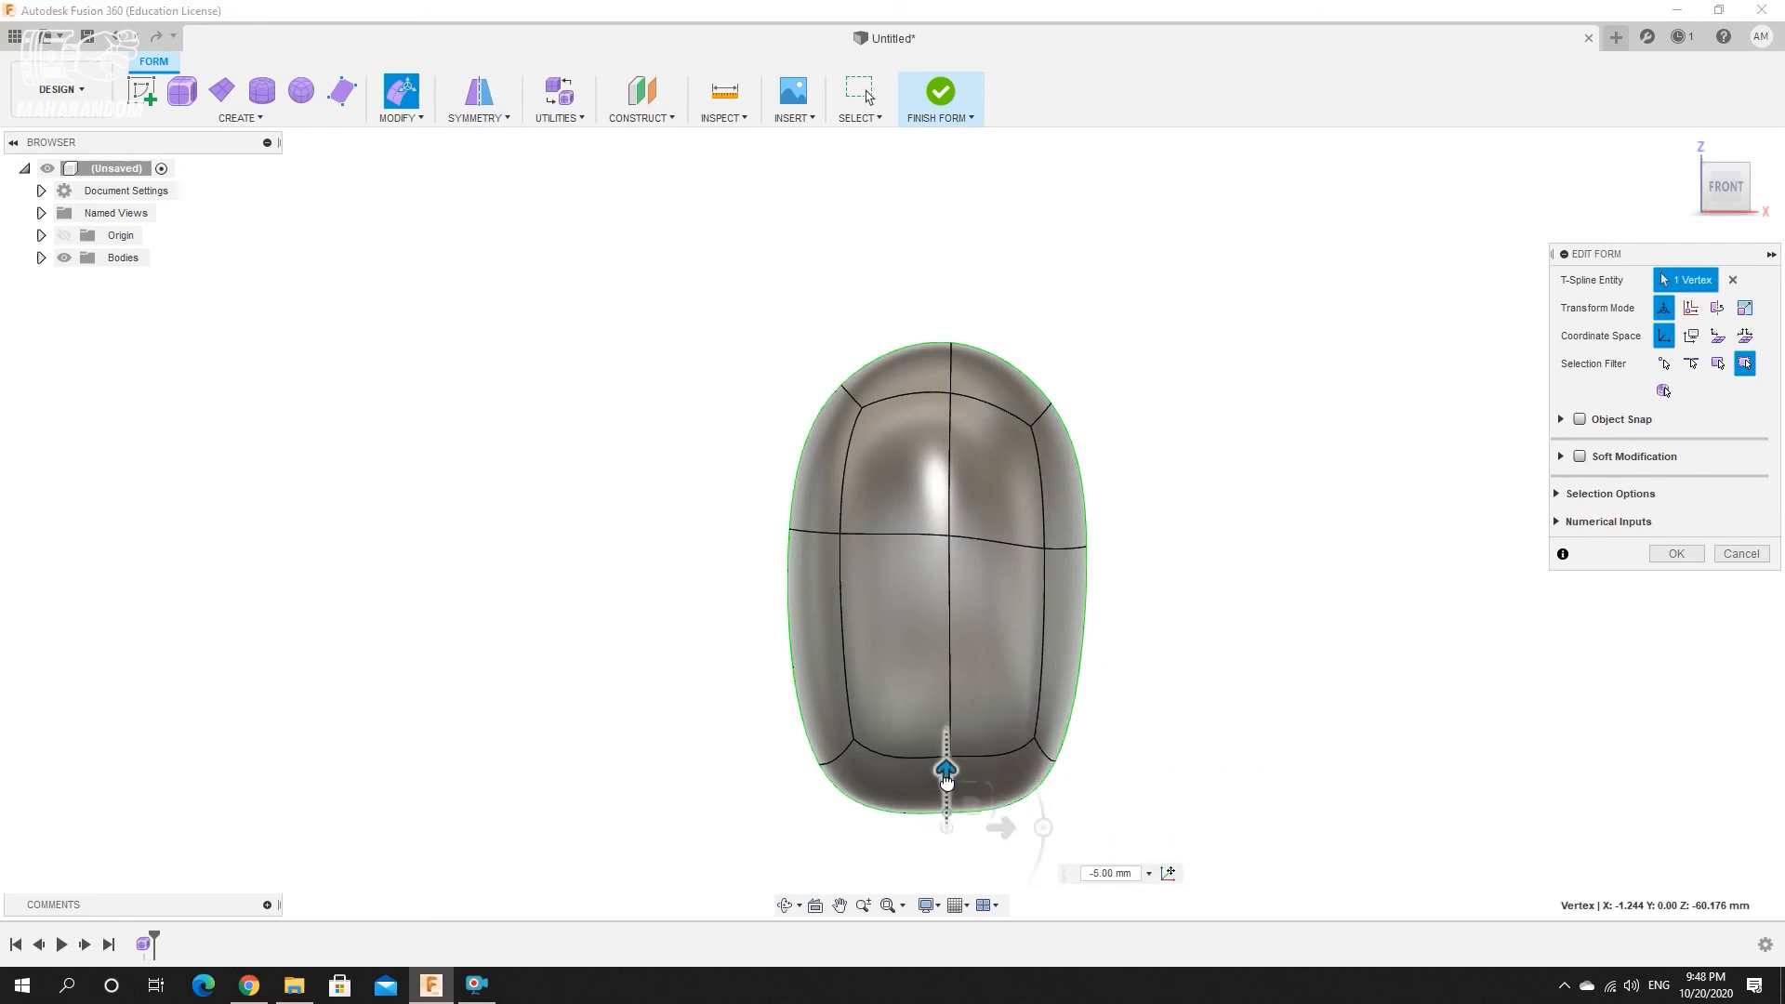
Raise the lower left corner vertex slightly in the front view and clear the selection.
click(819, 764)
drag(843, 742, 846, 722)
click(1276, 600)
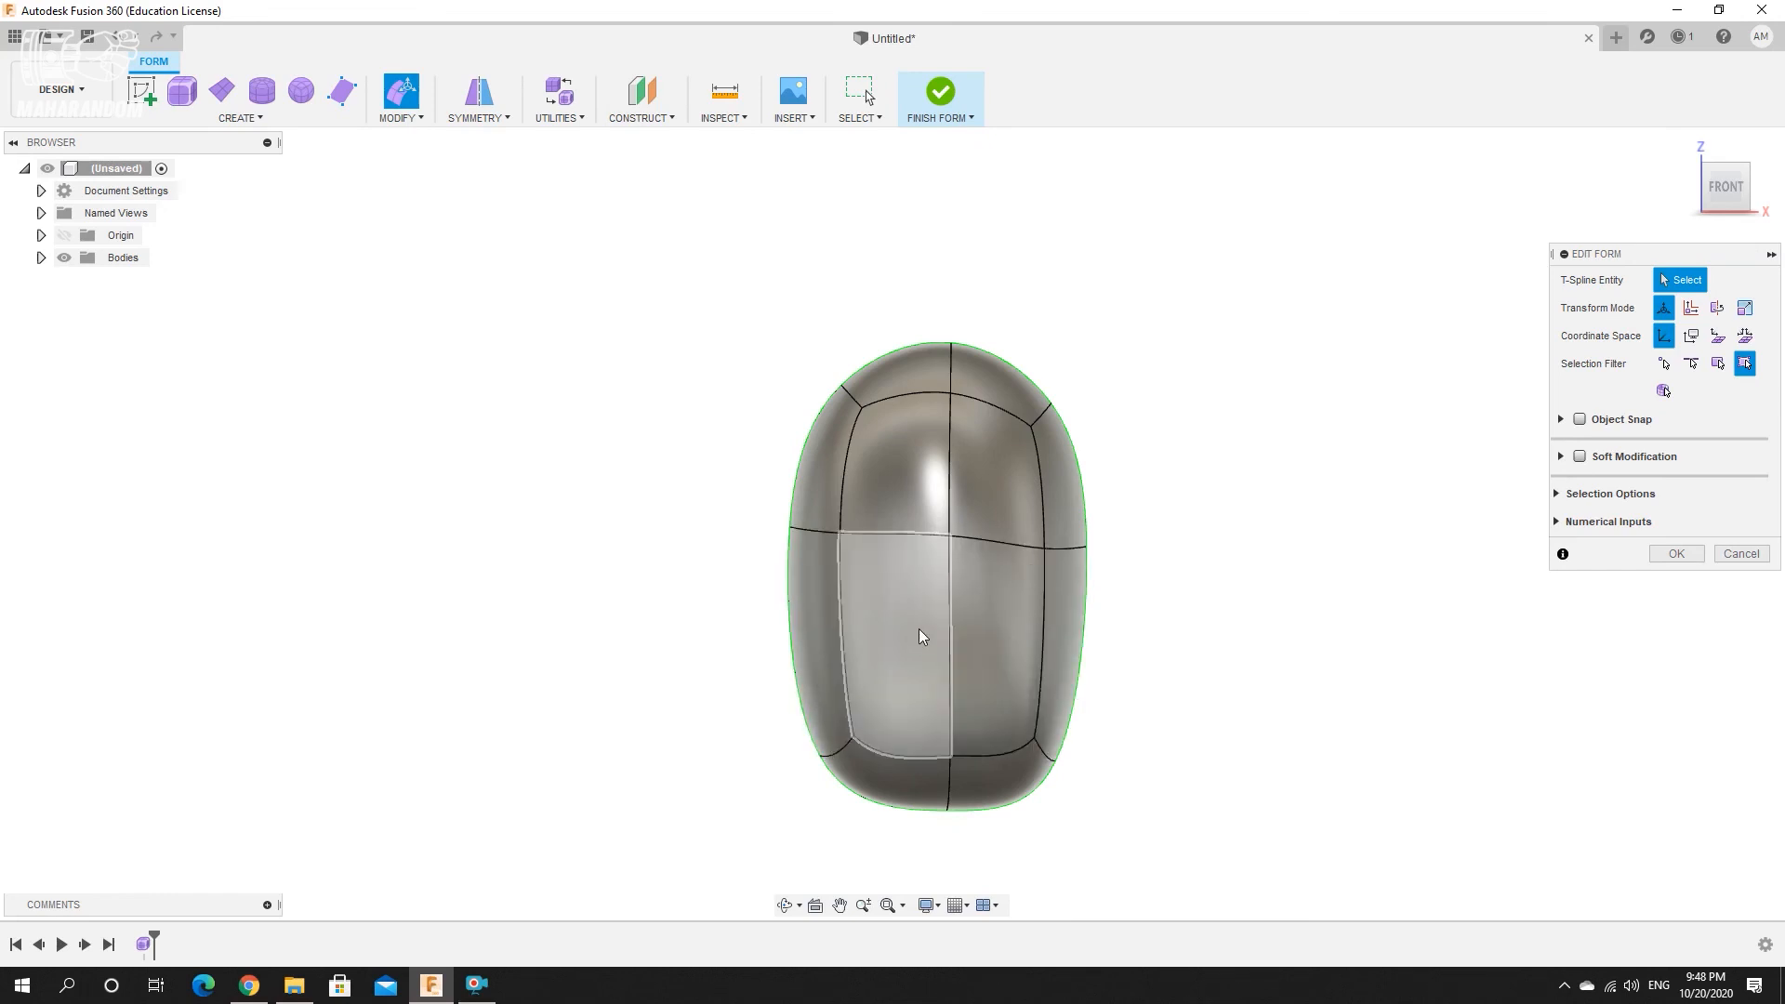
Insert an edge ring below the mid-height edge loop, using Simple mode, Single side and an insert location of -0.657.
click(878, 536)
double_click(822, 535)
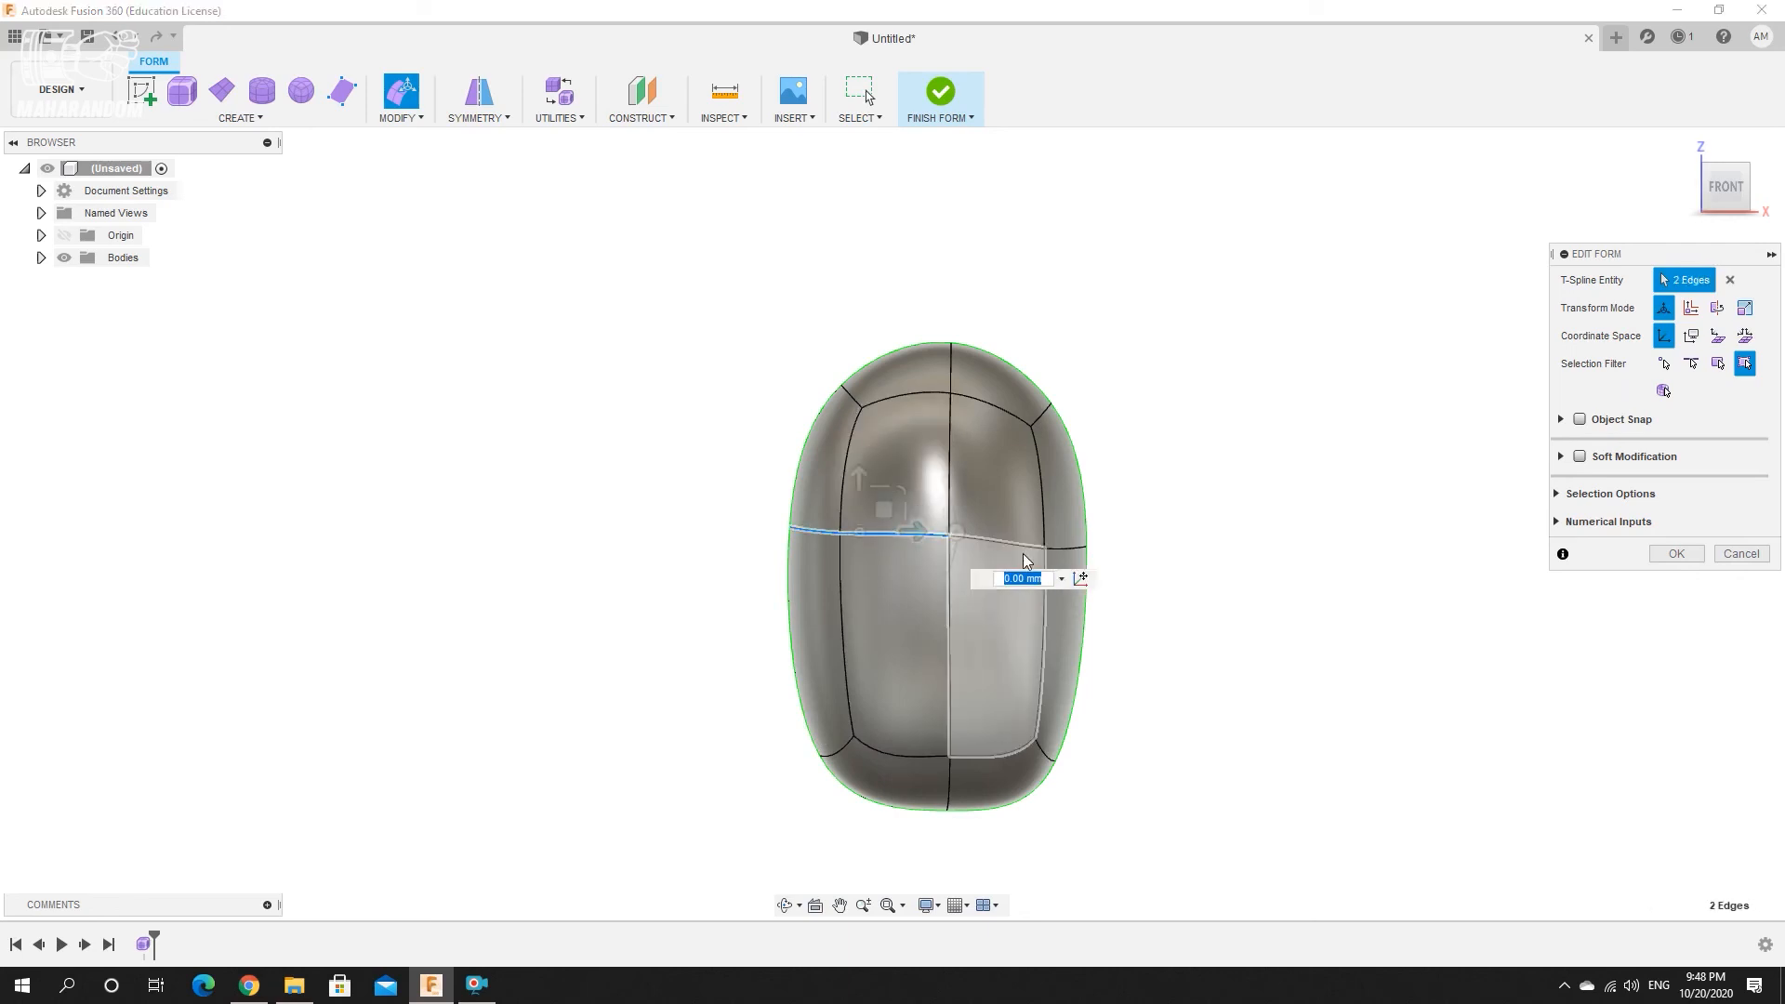
scroll(993, 476, down, 1)
shift+middle_drag(993, 476, 726, 406)
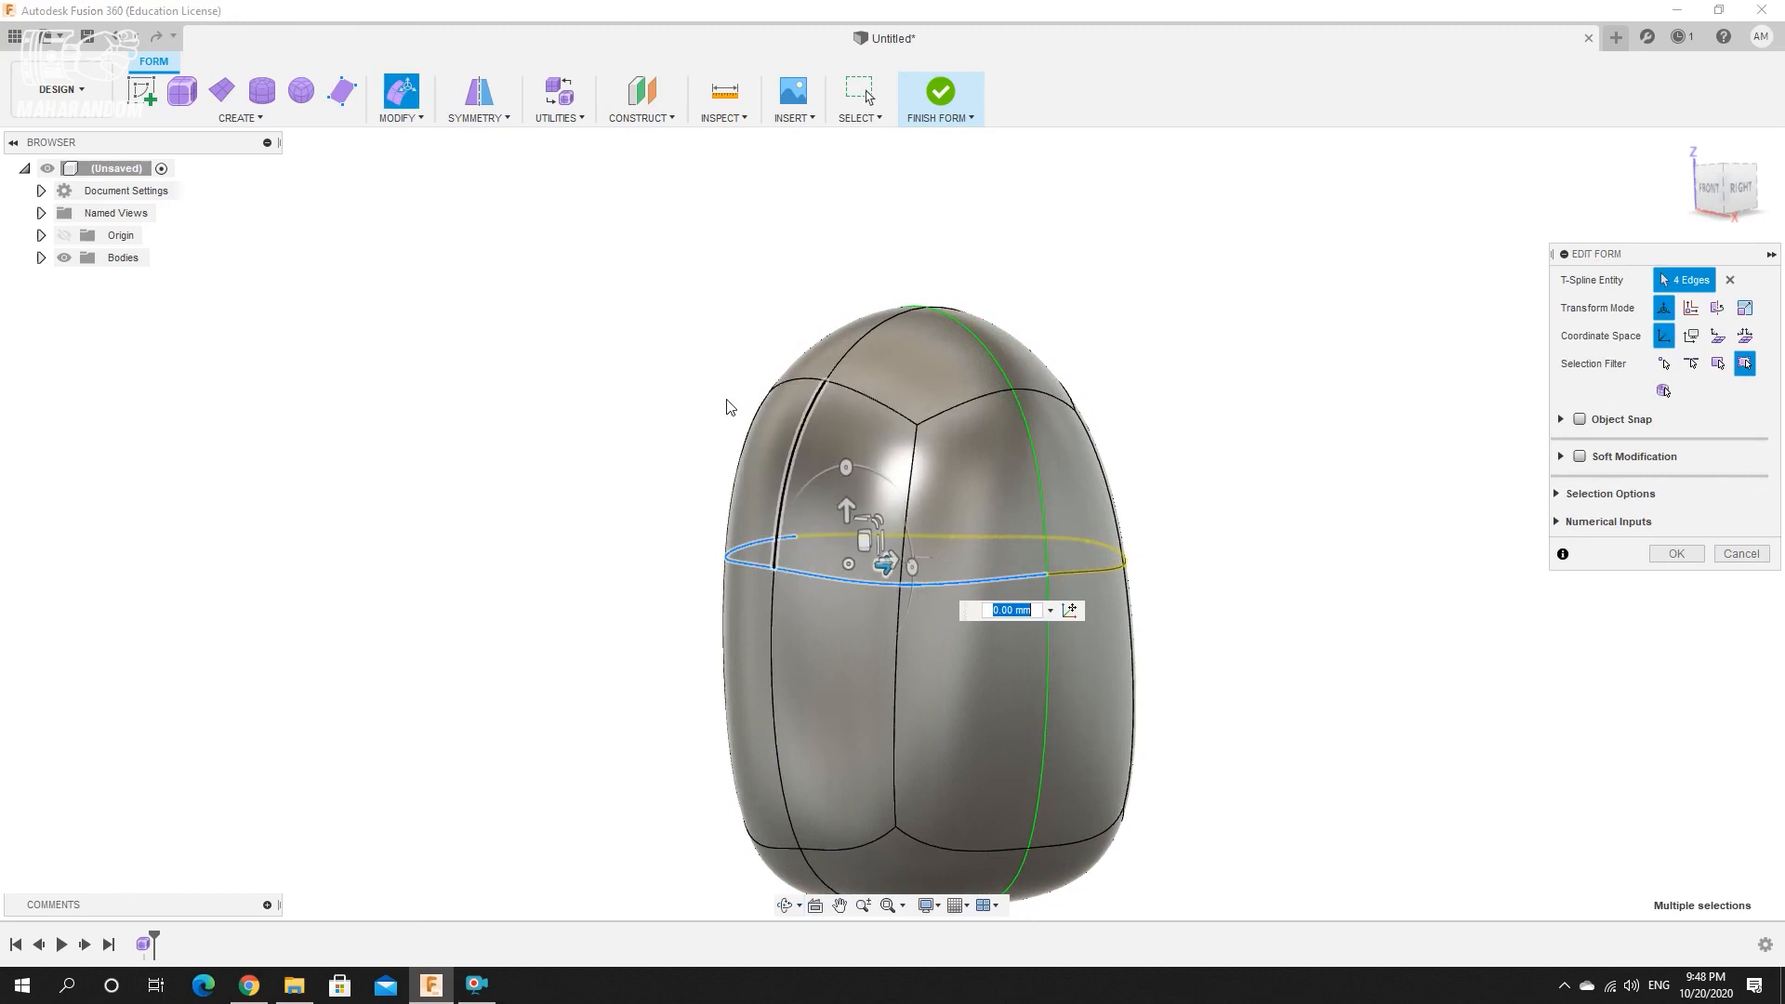
click(426, 119)
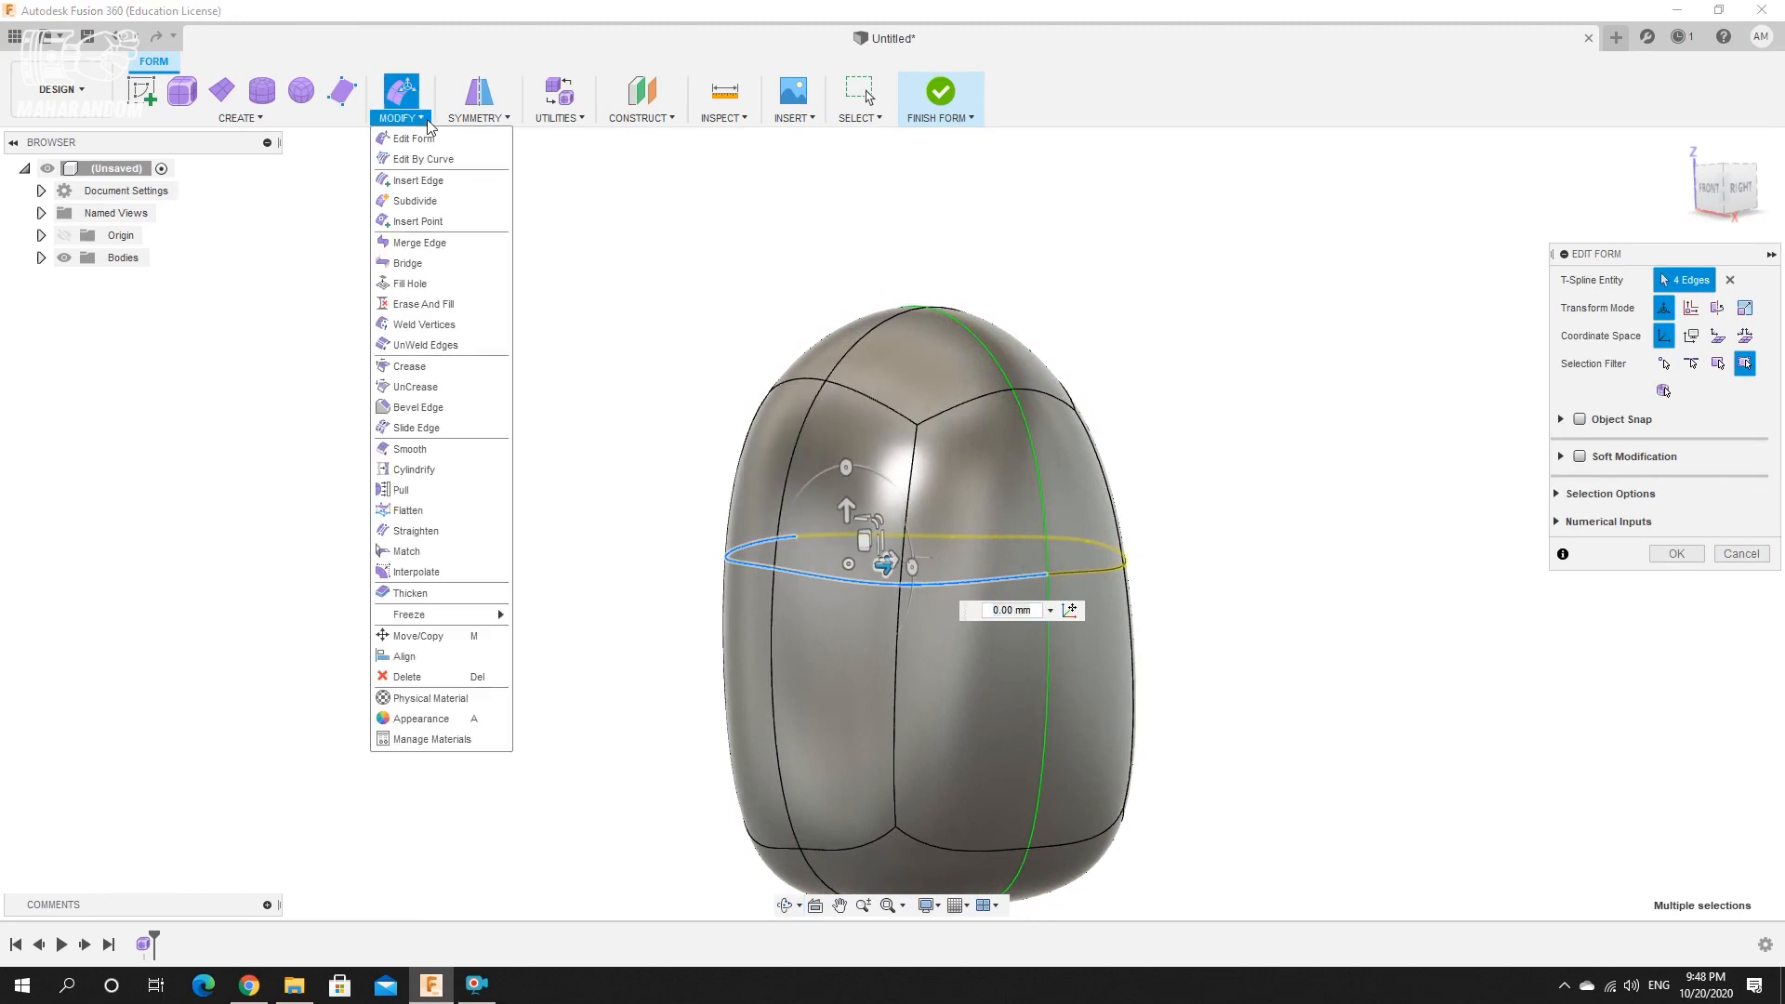
click(417, 181)
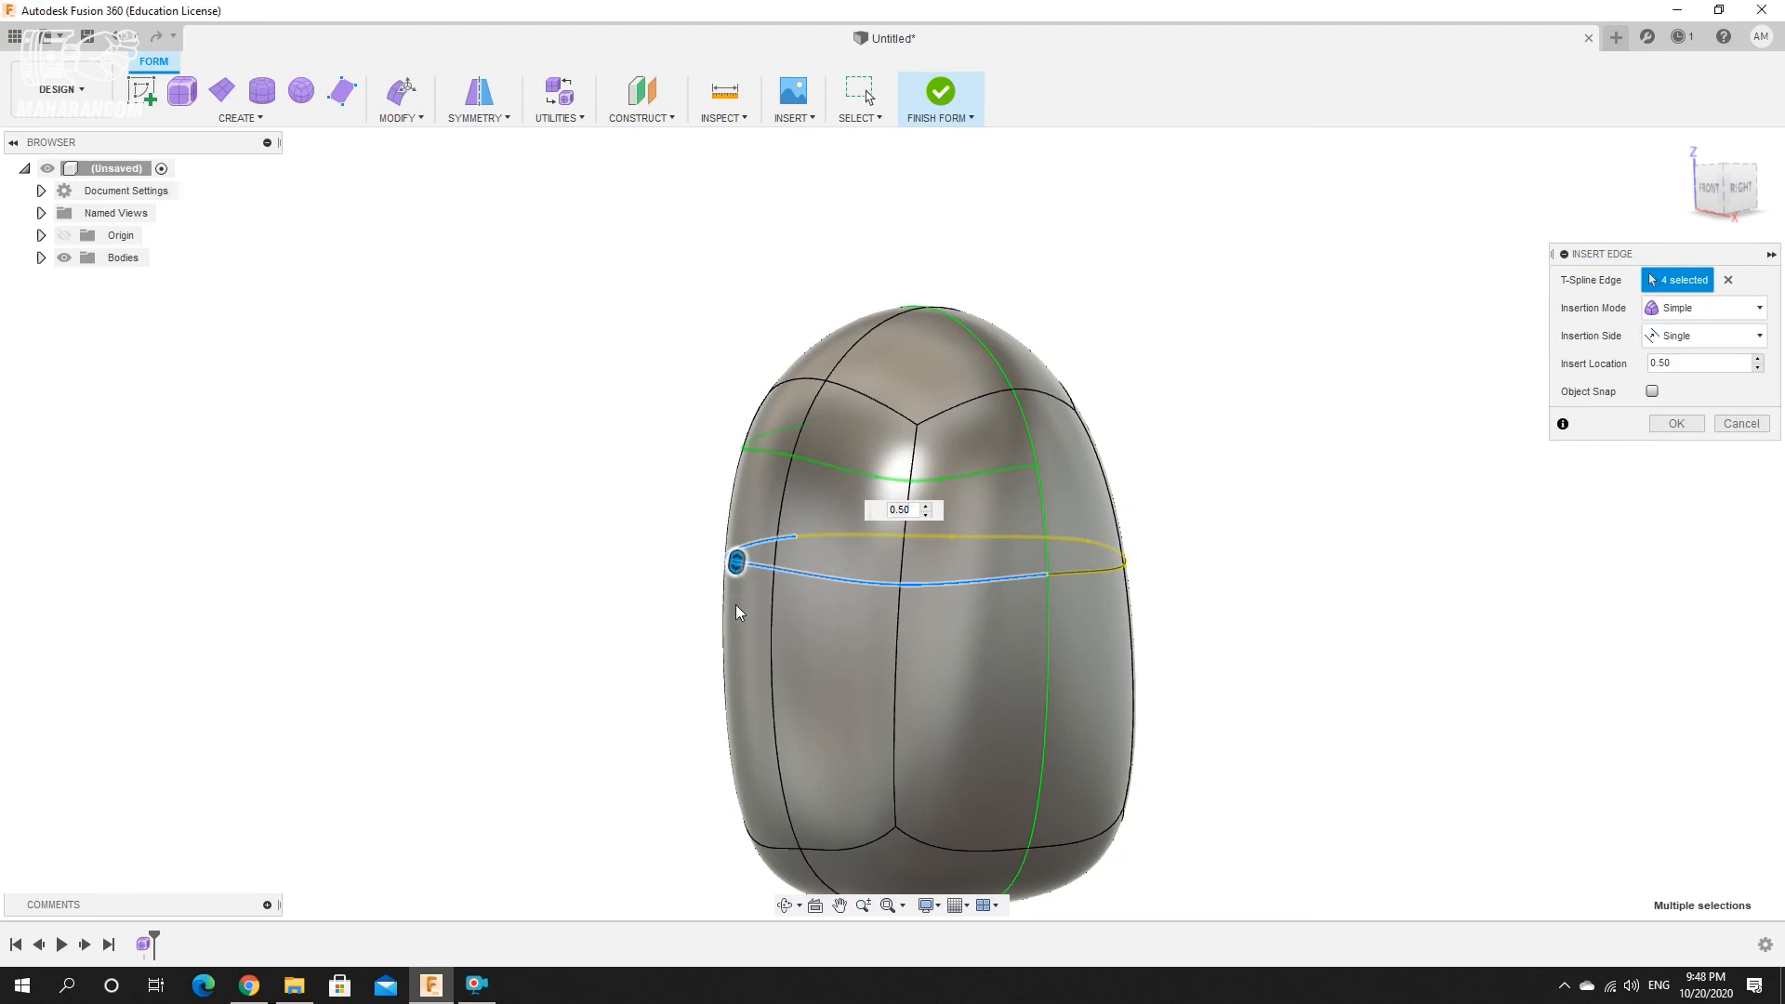
drag(737, 562, 707, 853)
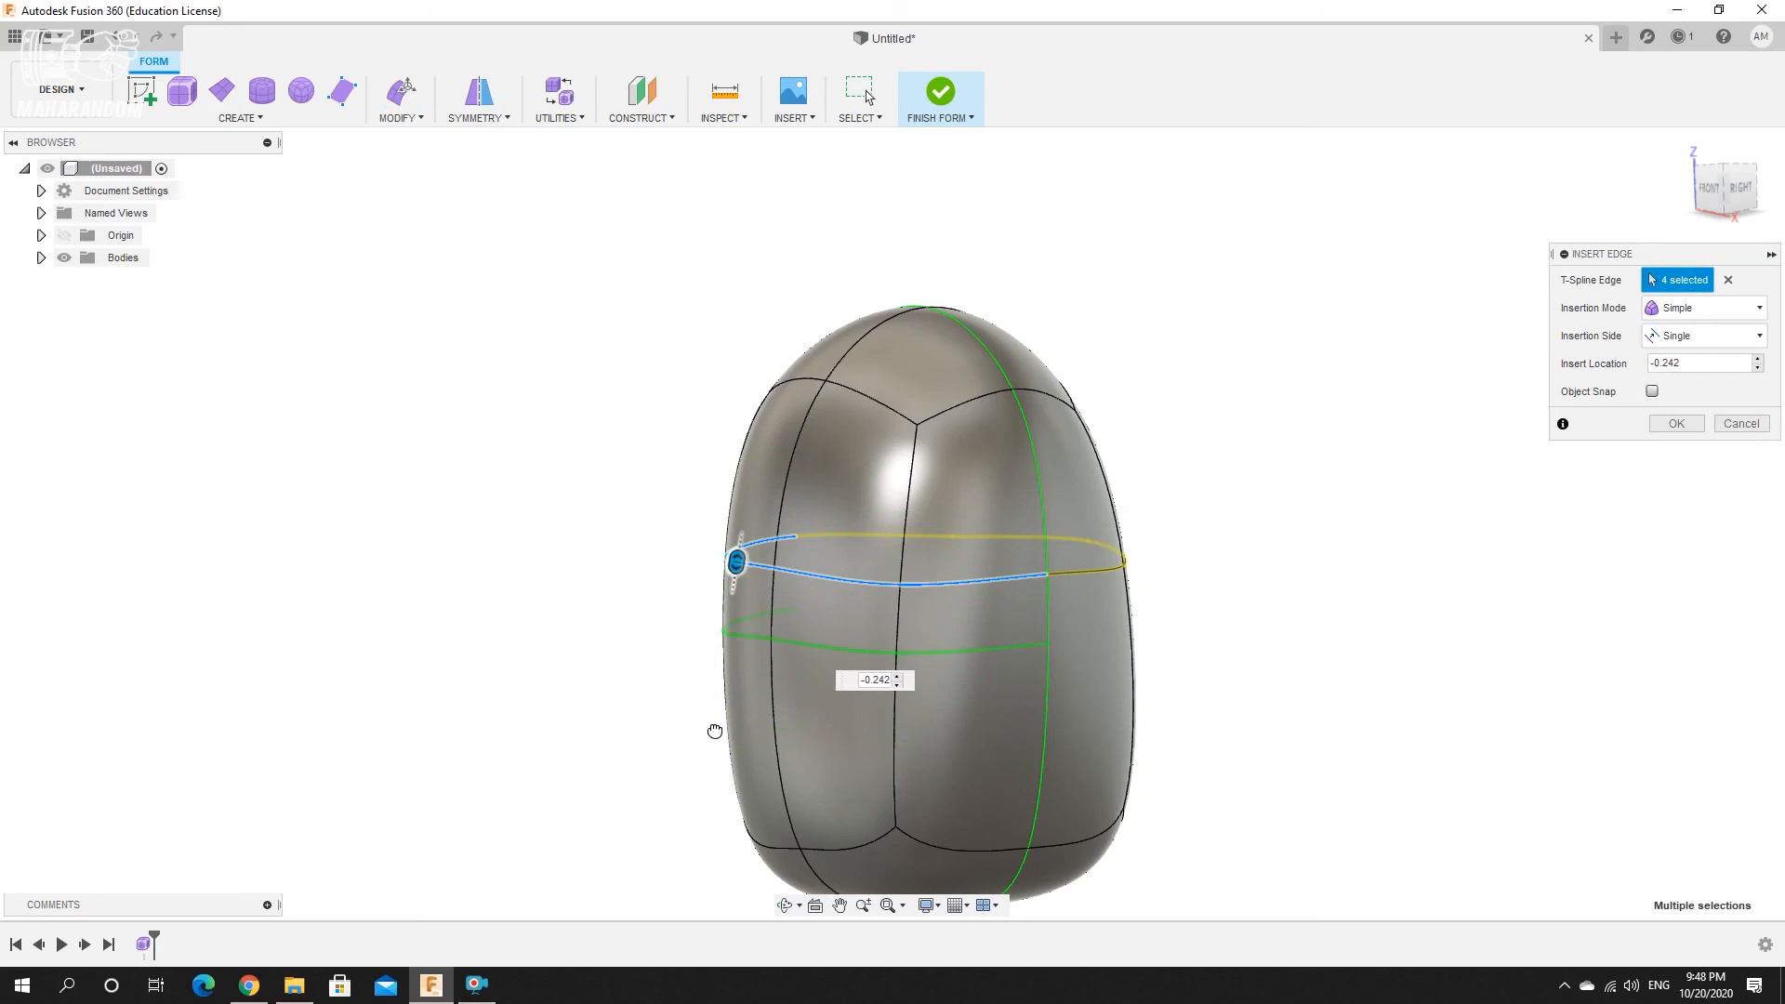
shift+middle_drag(712, 856, 708, 655)
scroll(643, 751, down, 1)
scroll(644, 761, up, 4)
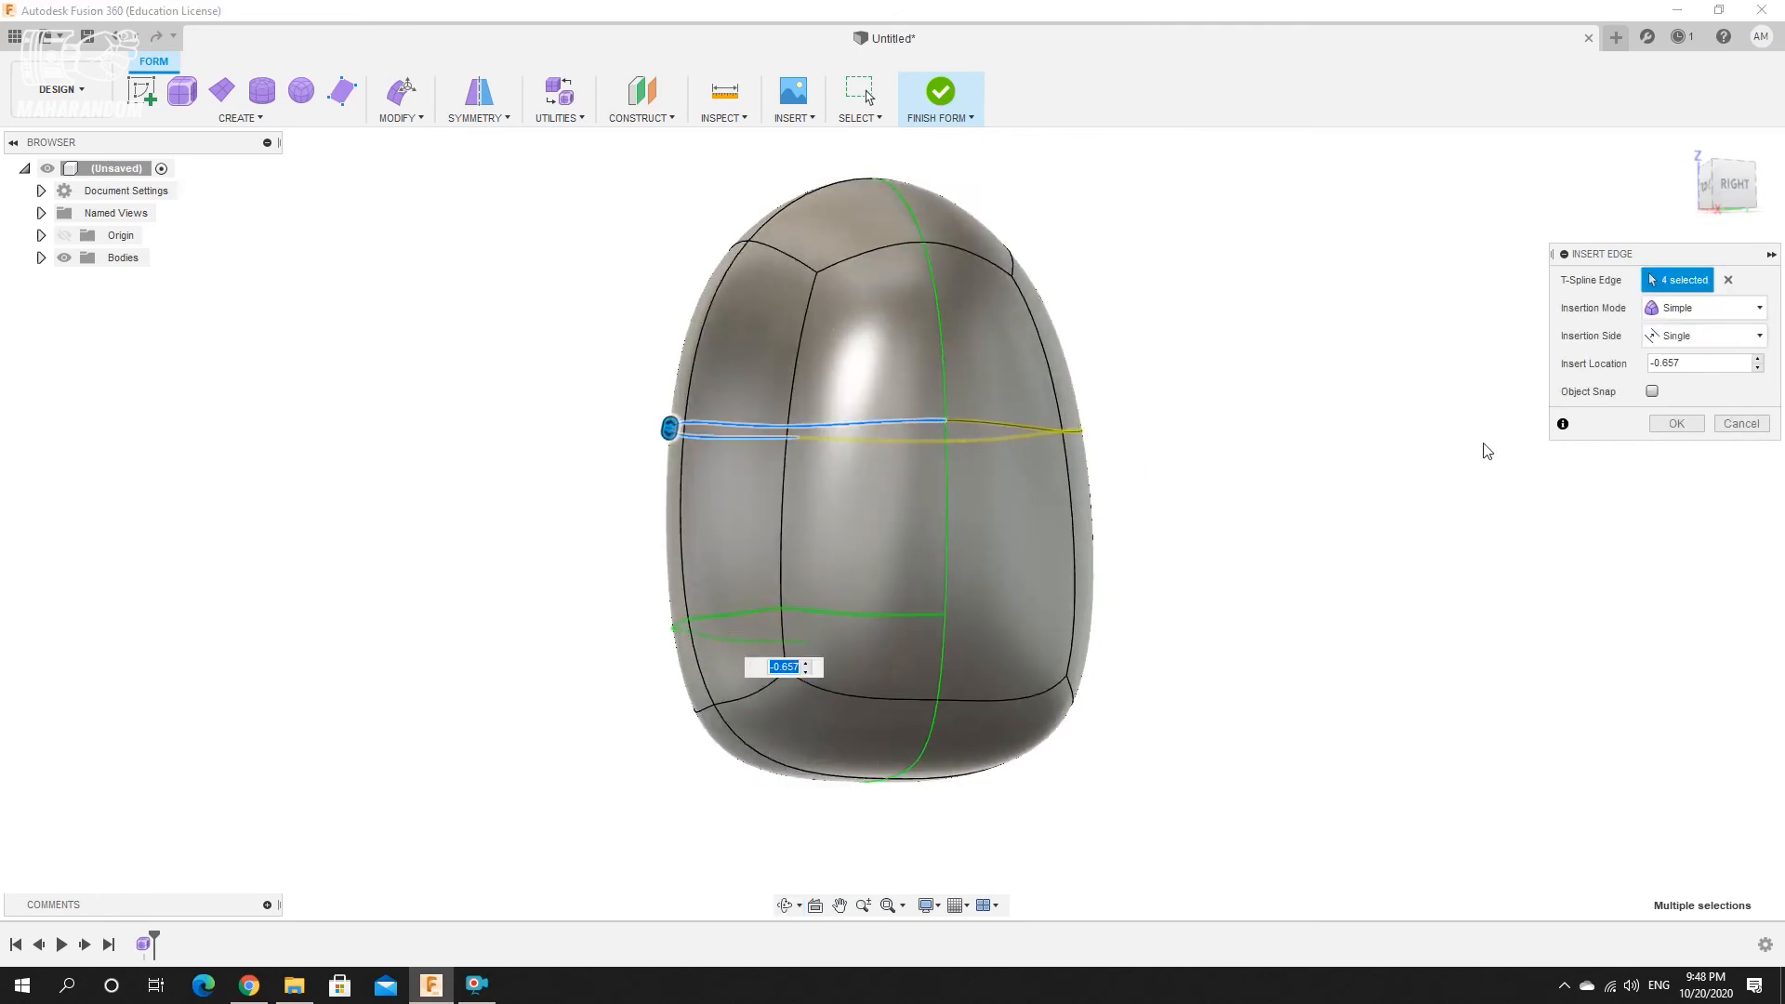
click(1685, 424)
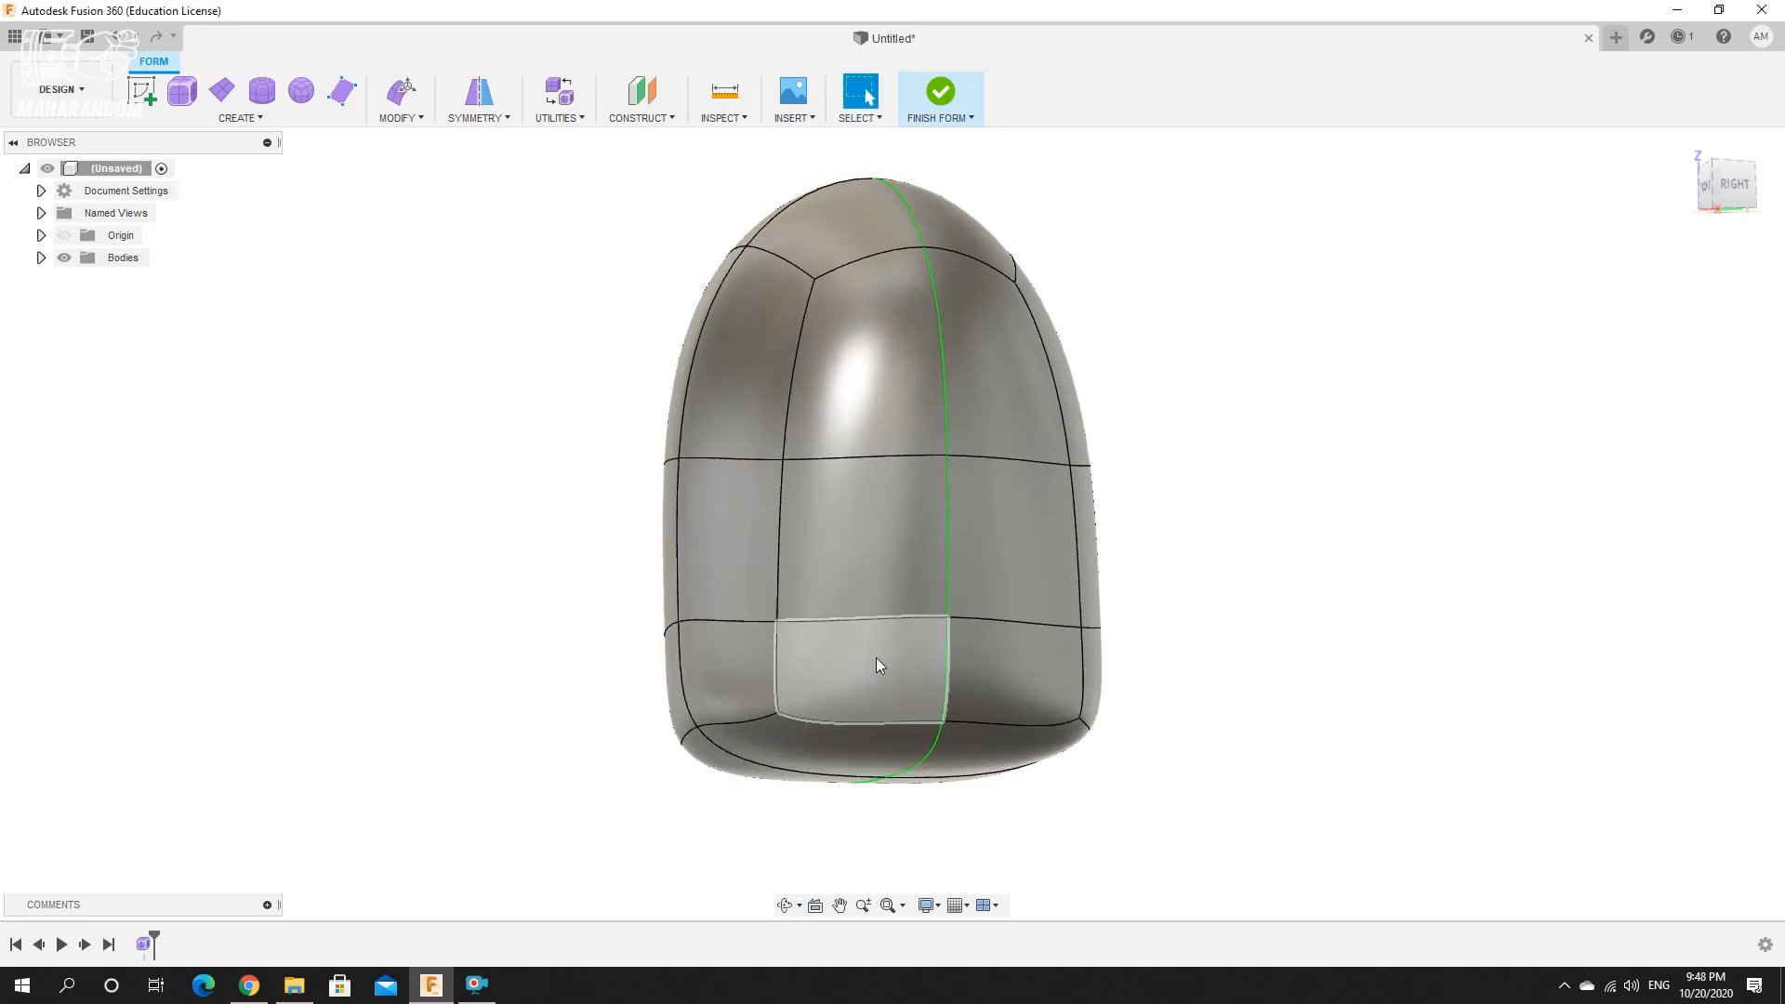
Select the whole lower edge ring around the body and move it up by 10 mm.
scroll(741, 665, down, 2)
shift+middle_drag(741, 665, 673, 674)
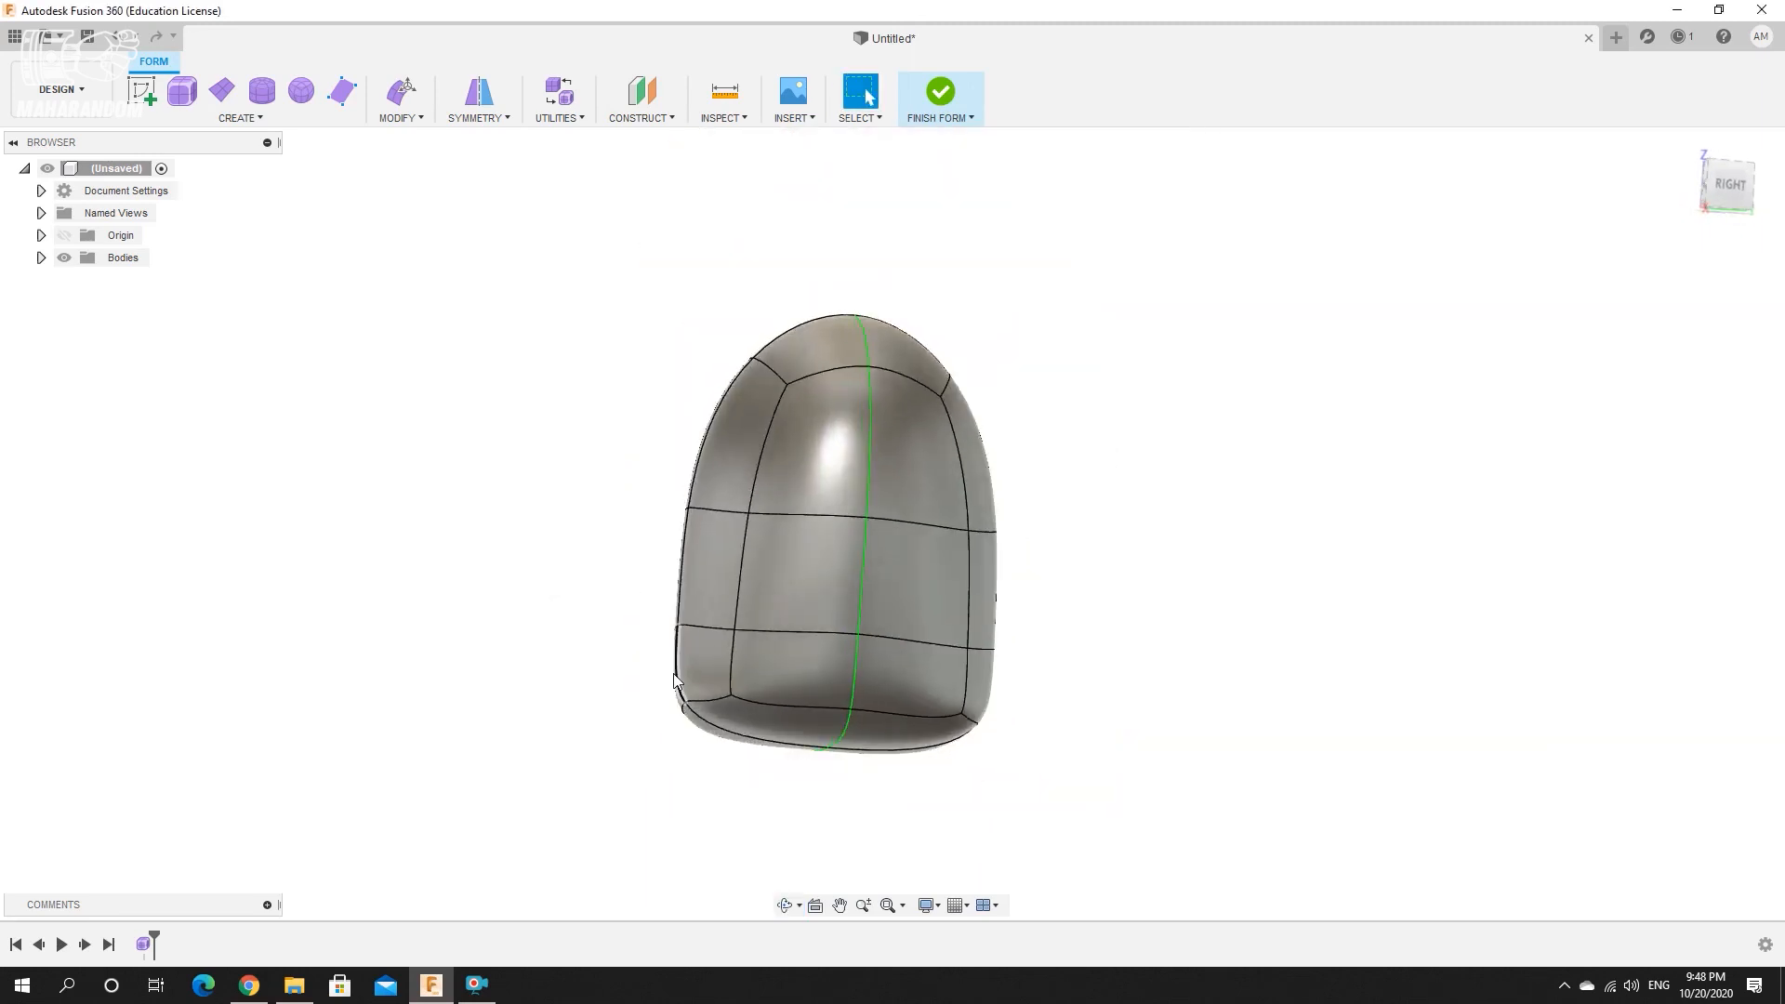
scroll(746, 717, up, 3)
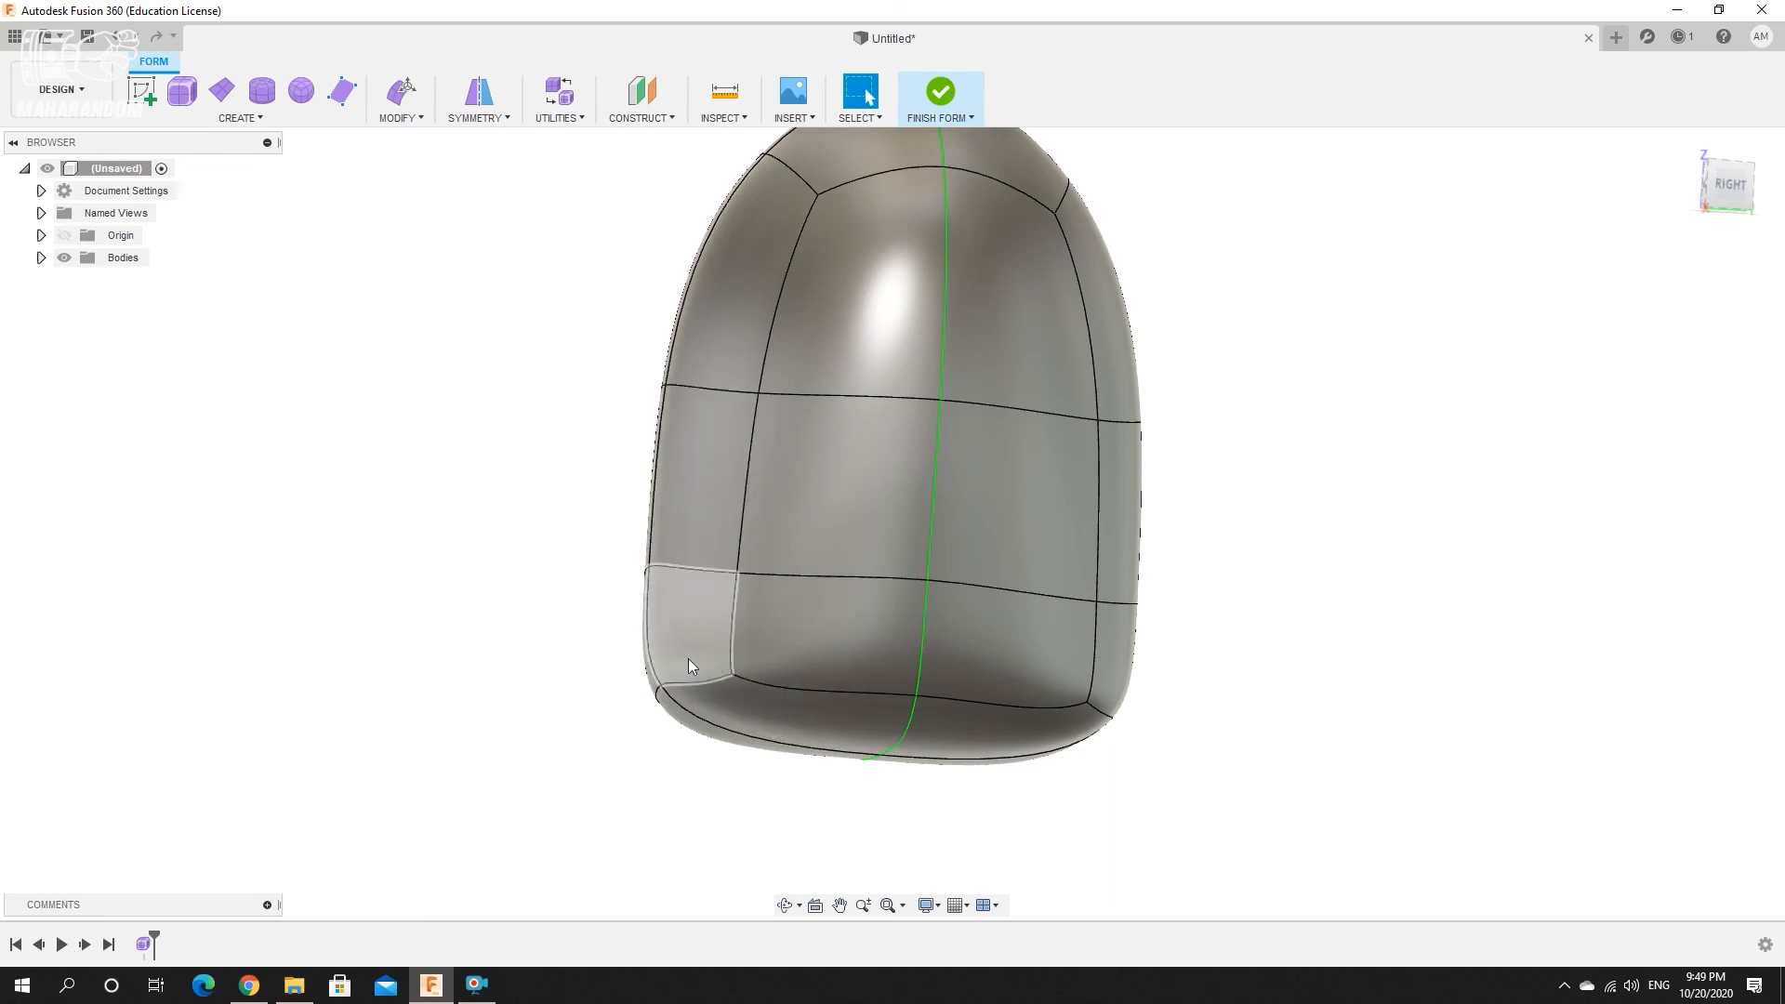
shift+middle_drag(676, 688, 738, 350)
click(696, 627)
shift+click(806, 640)
shift+middle_drag(587, 594, 739, 683)
double_click(738, 684)
shift+middle_drag(941, 580, 573, 271)
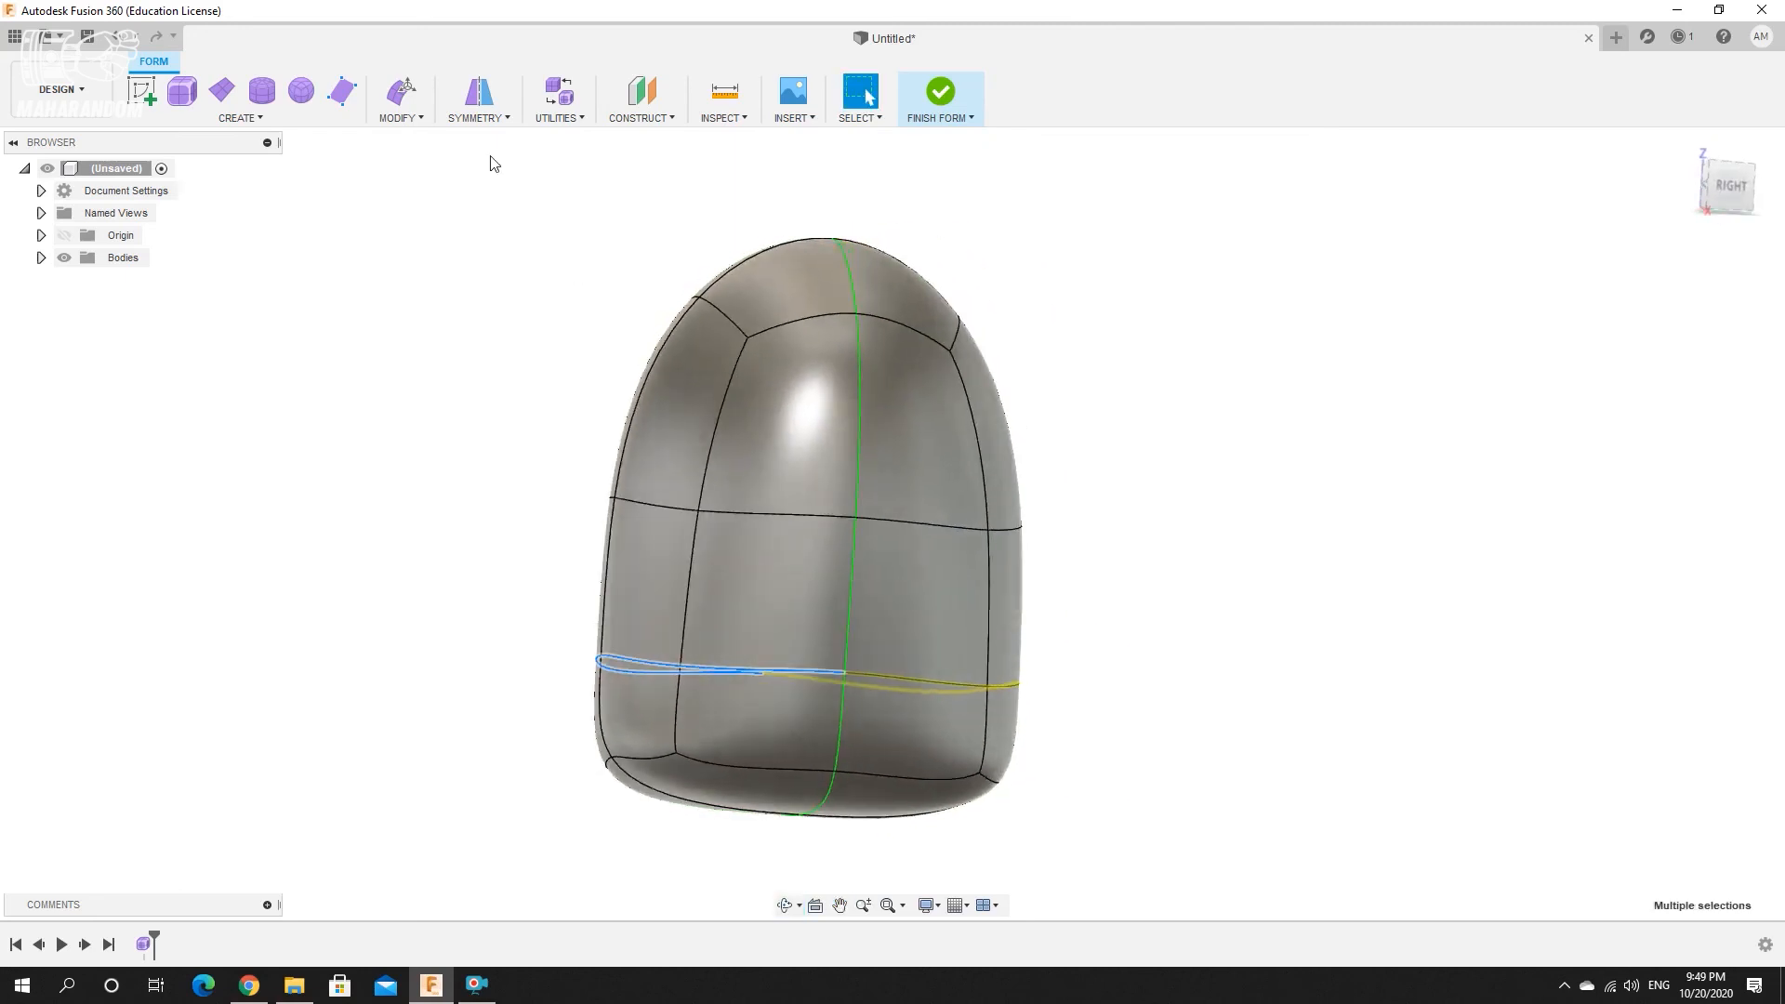
click(400, 93)
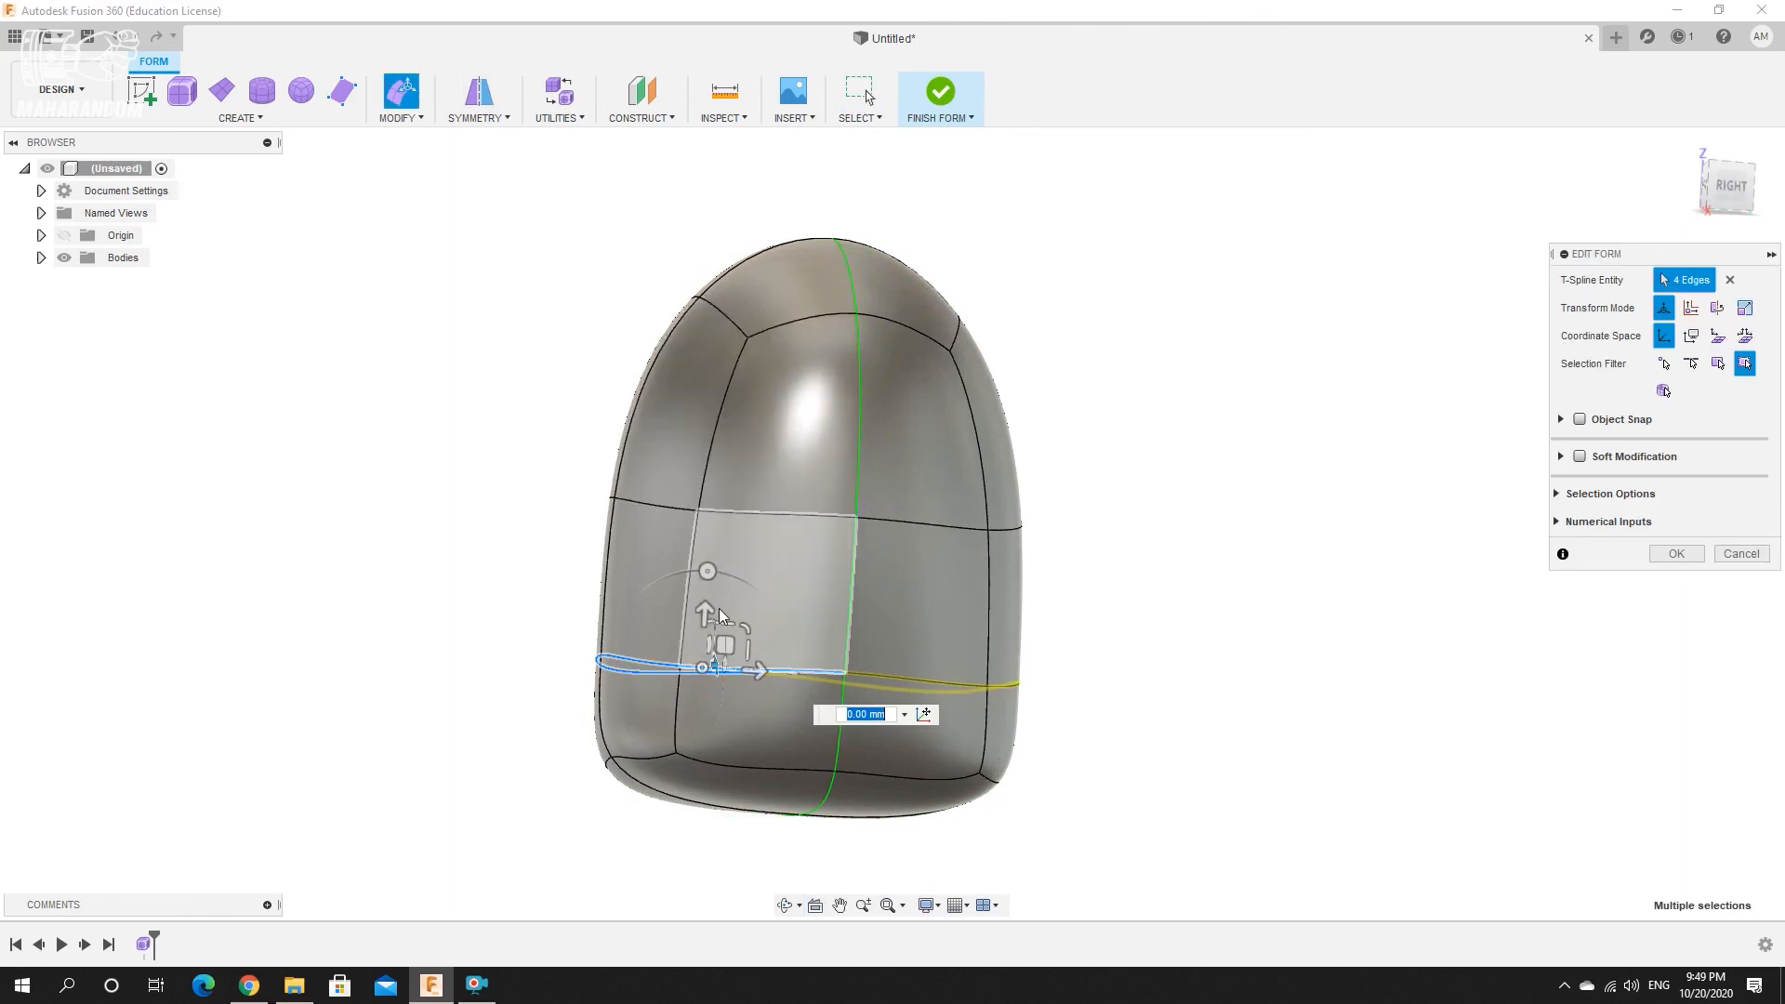
drag(704, 605, 710, 558)
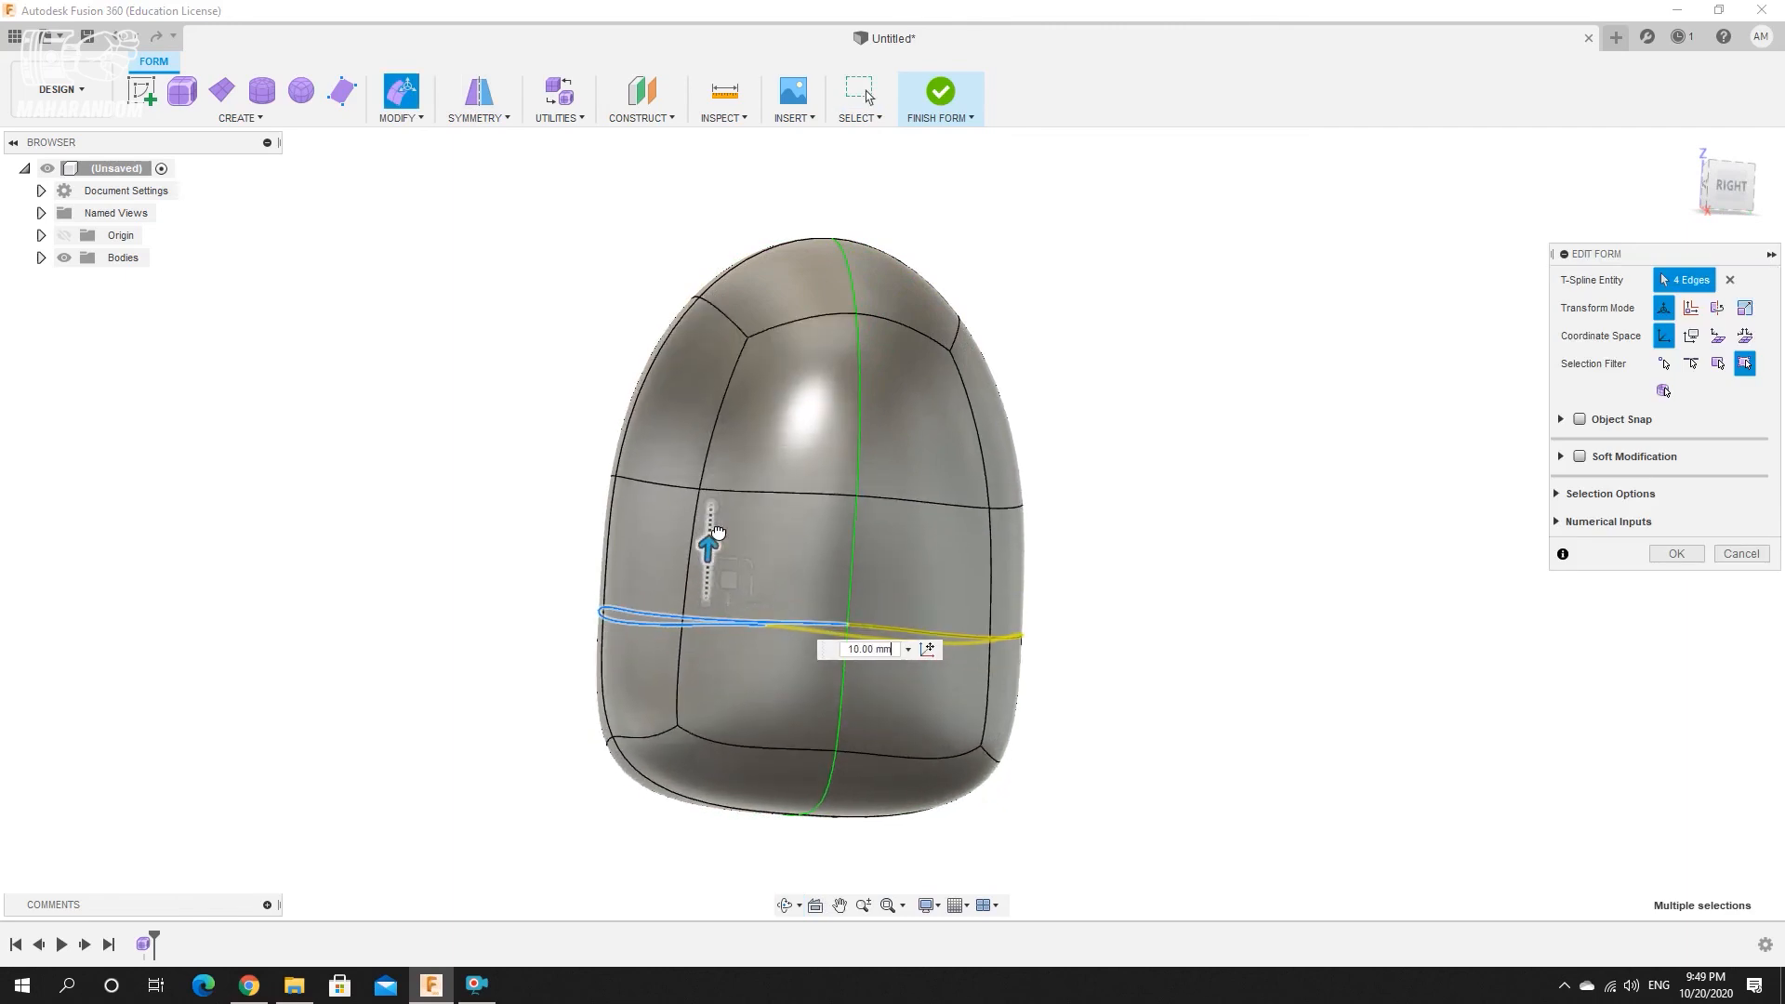
Select the upper edge ring around the body and move it up by 5 mm.
drag(717, 535, 592, 454)
shift+middle_drag(592, 454, 772, 509)
shift+click(817, 517)
shift+click(734, 509)
drag(871, 456, 872, 437)
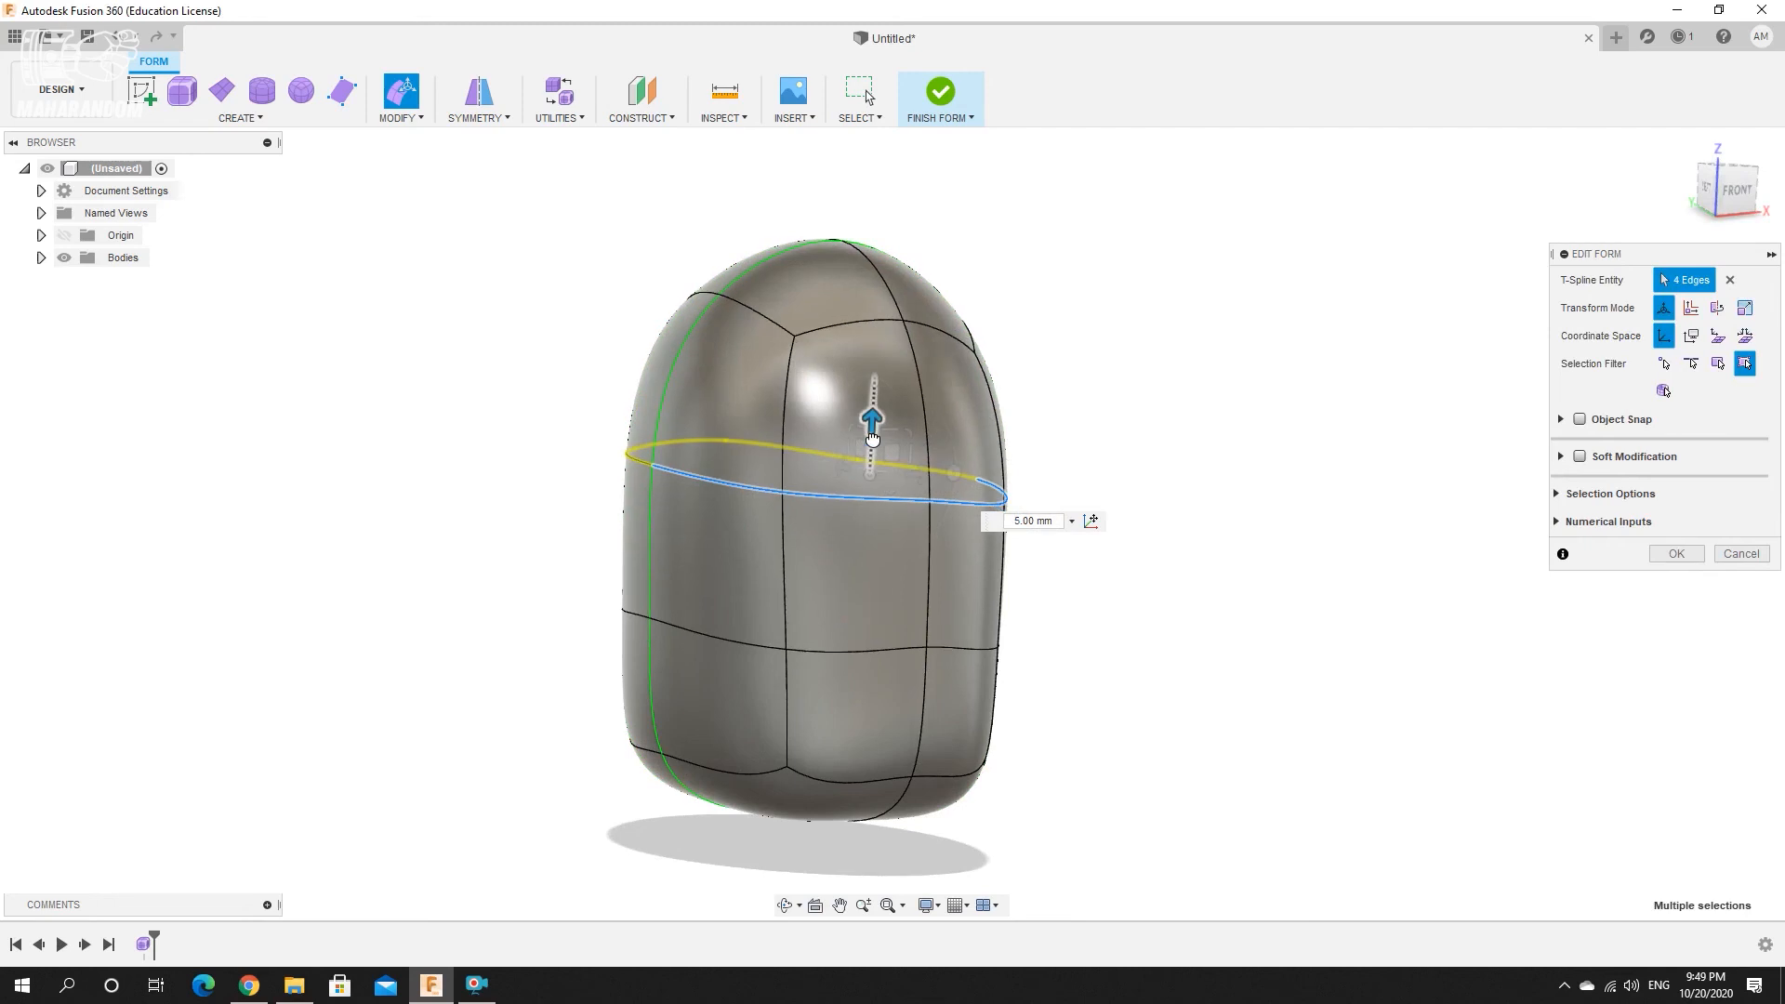
click(1248, 366)
Adjust the lower corner vertices, moving the lower left inner vertex in the back view by about -6.6 and -1.4 mm.
shift+middle_drag(734, 720, 1000, 699)
click(893, 661)
drag(1000, 699, 989, 737)
shift+middle_drag(983, 725, 751, 710)
click(735, 768)
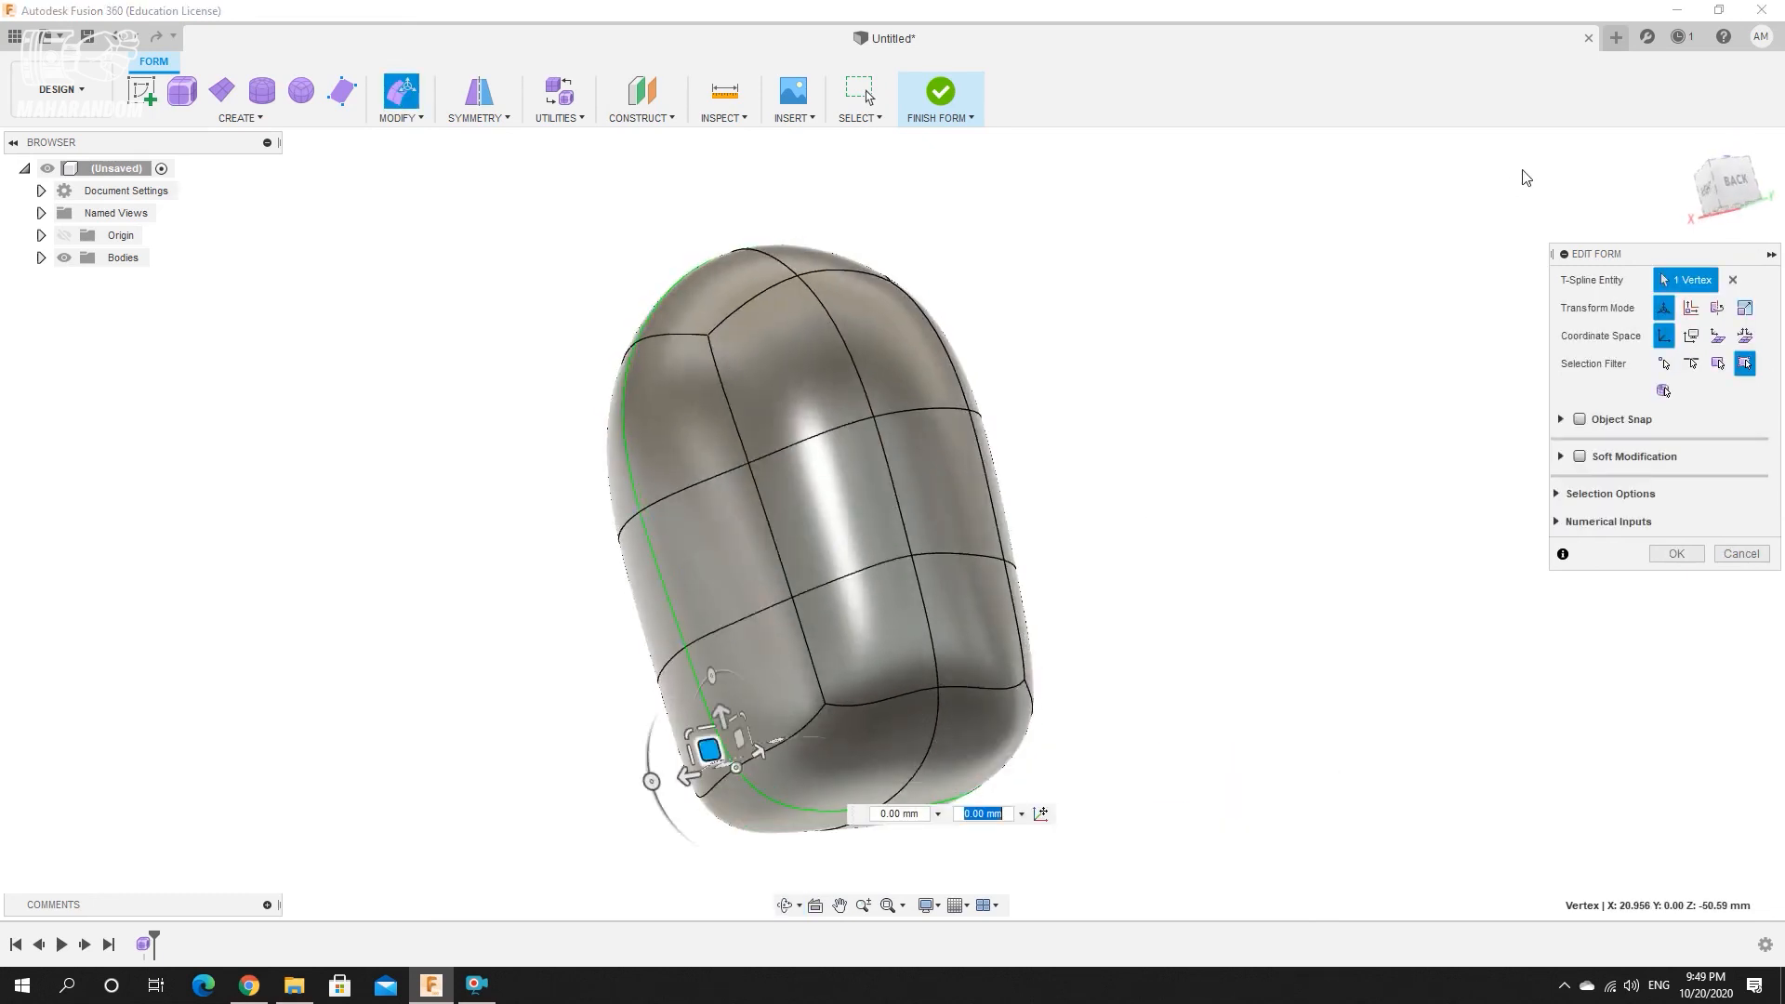
click(1740, 184)
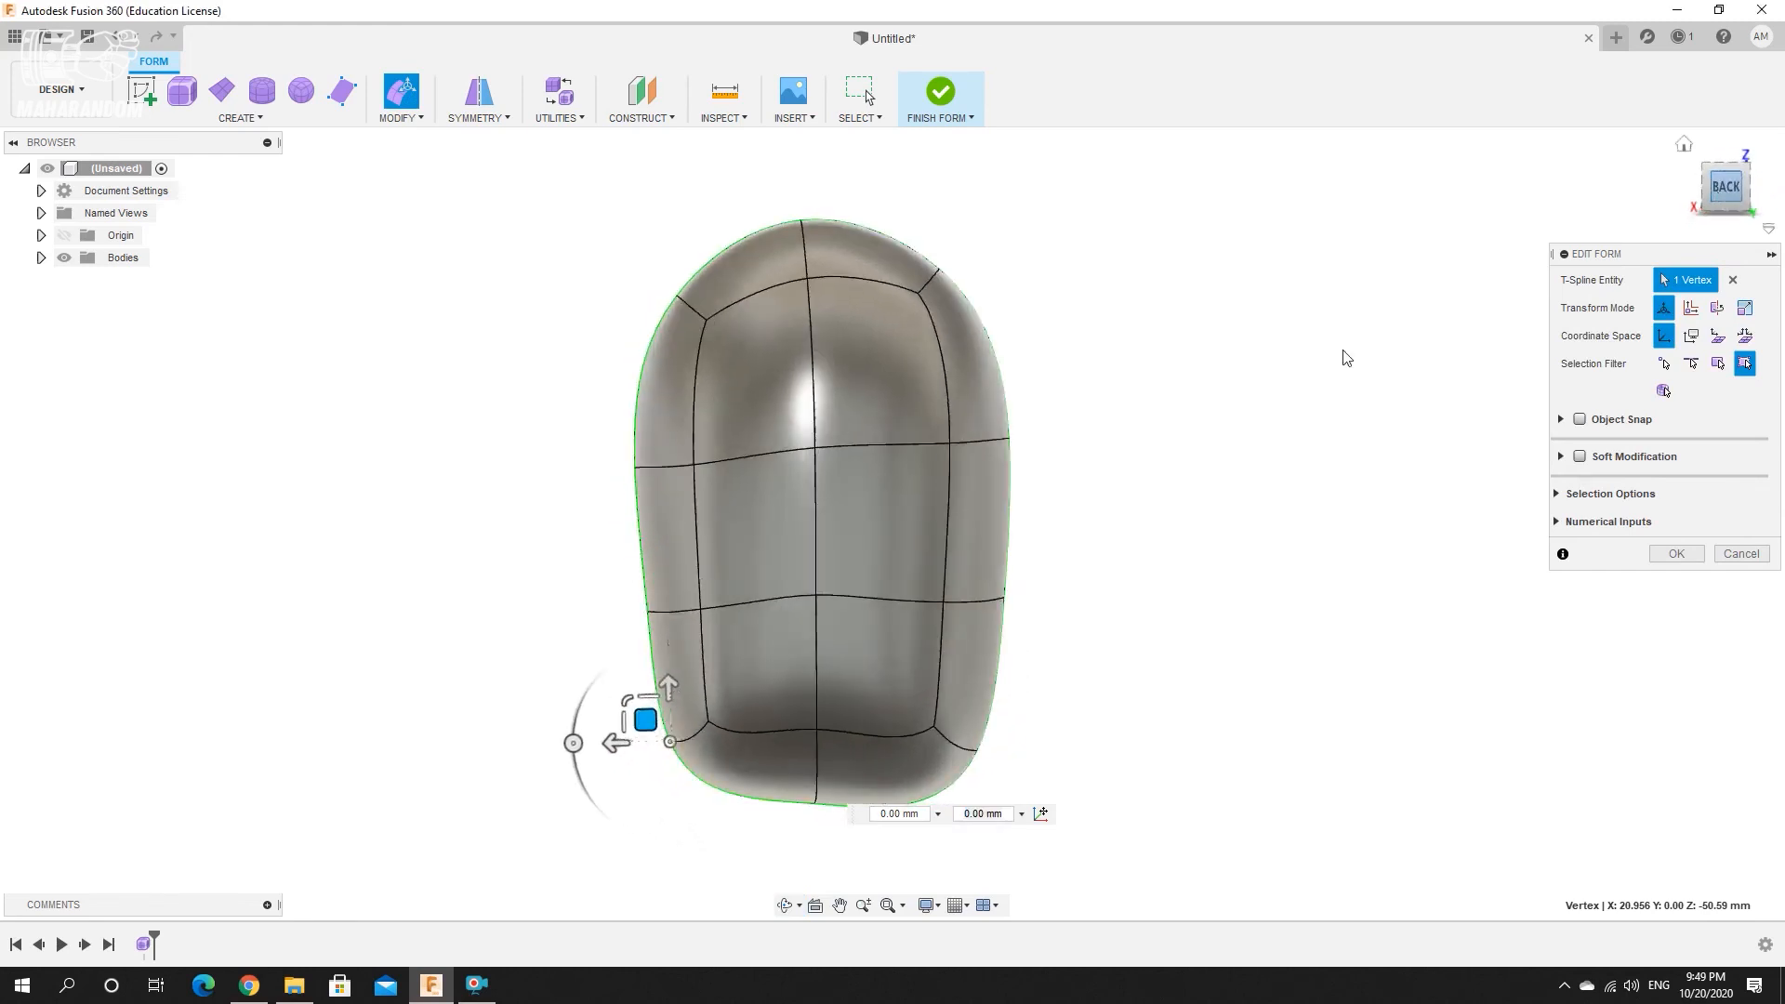
drag(642, 714, 749, 700)
click(702, 723)
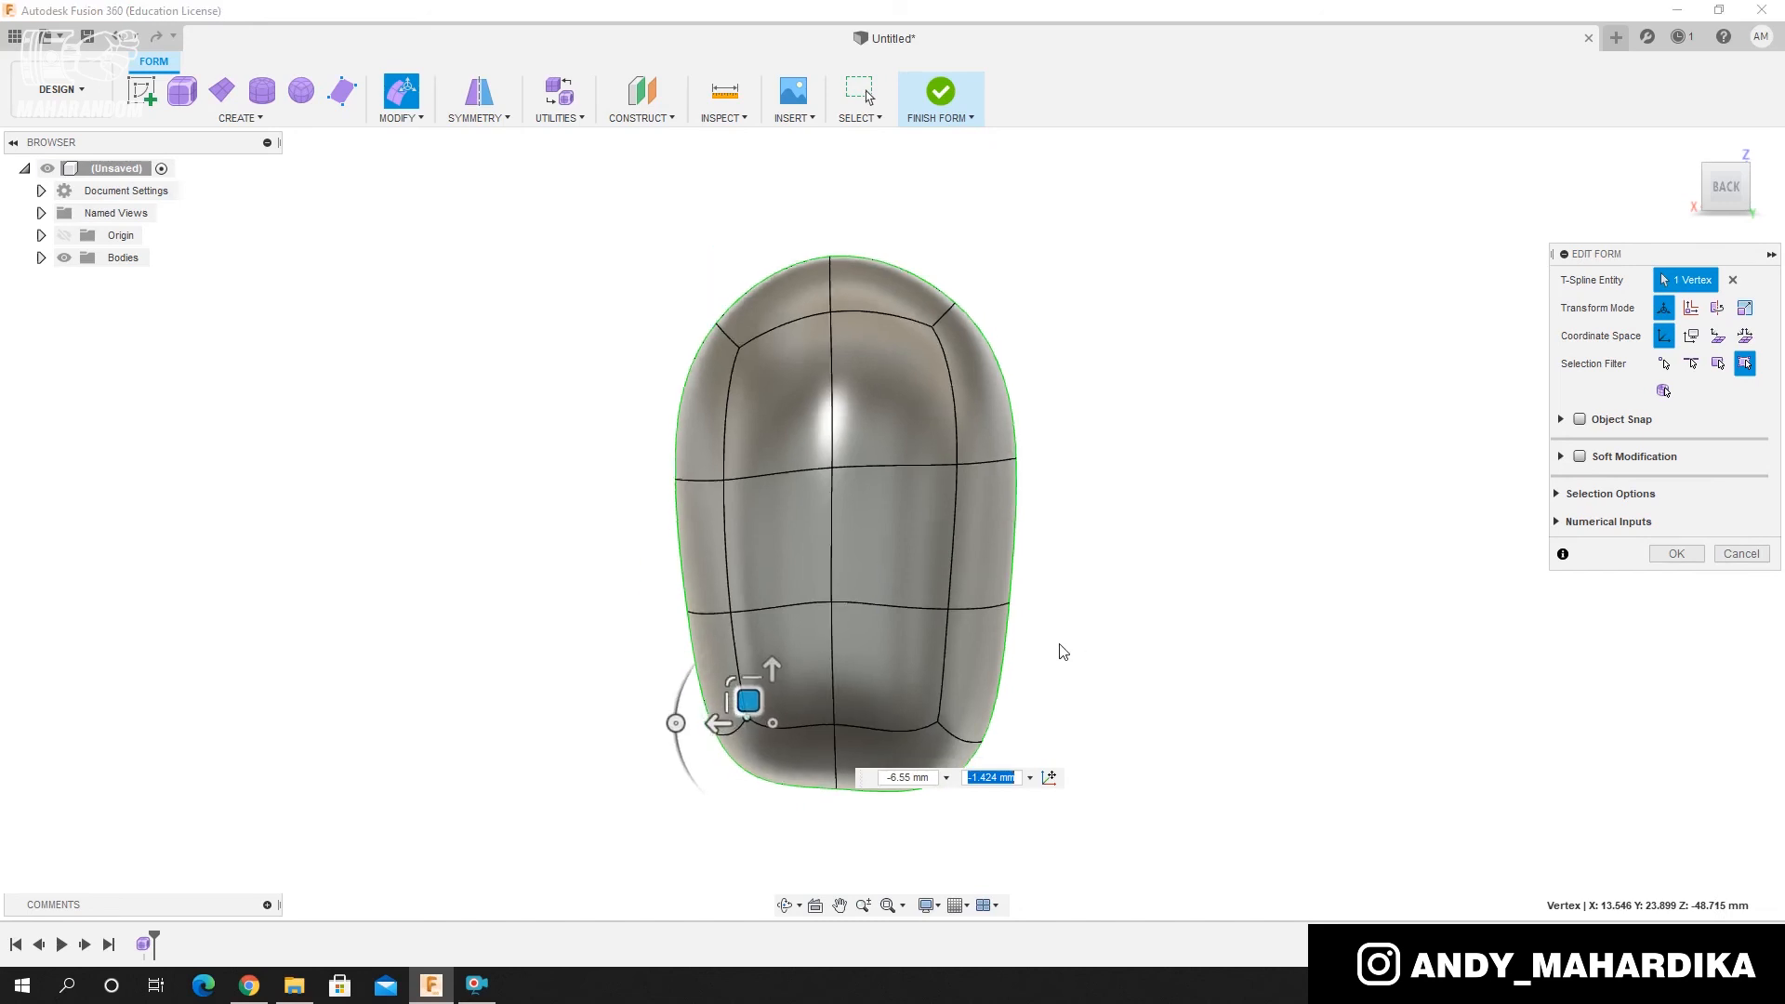
Move the bottom centre vertex down by 1 mm and complete the form edit.
scroll(1023, 741, up, 3)
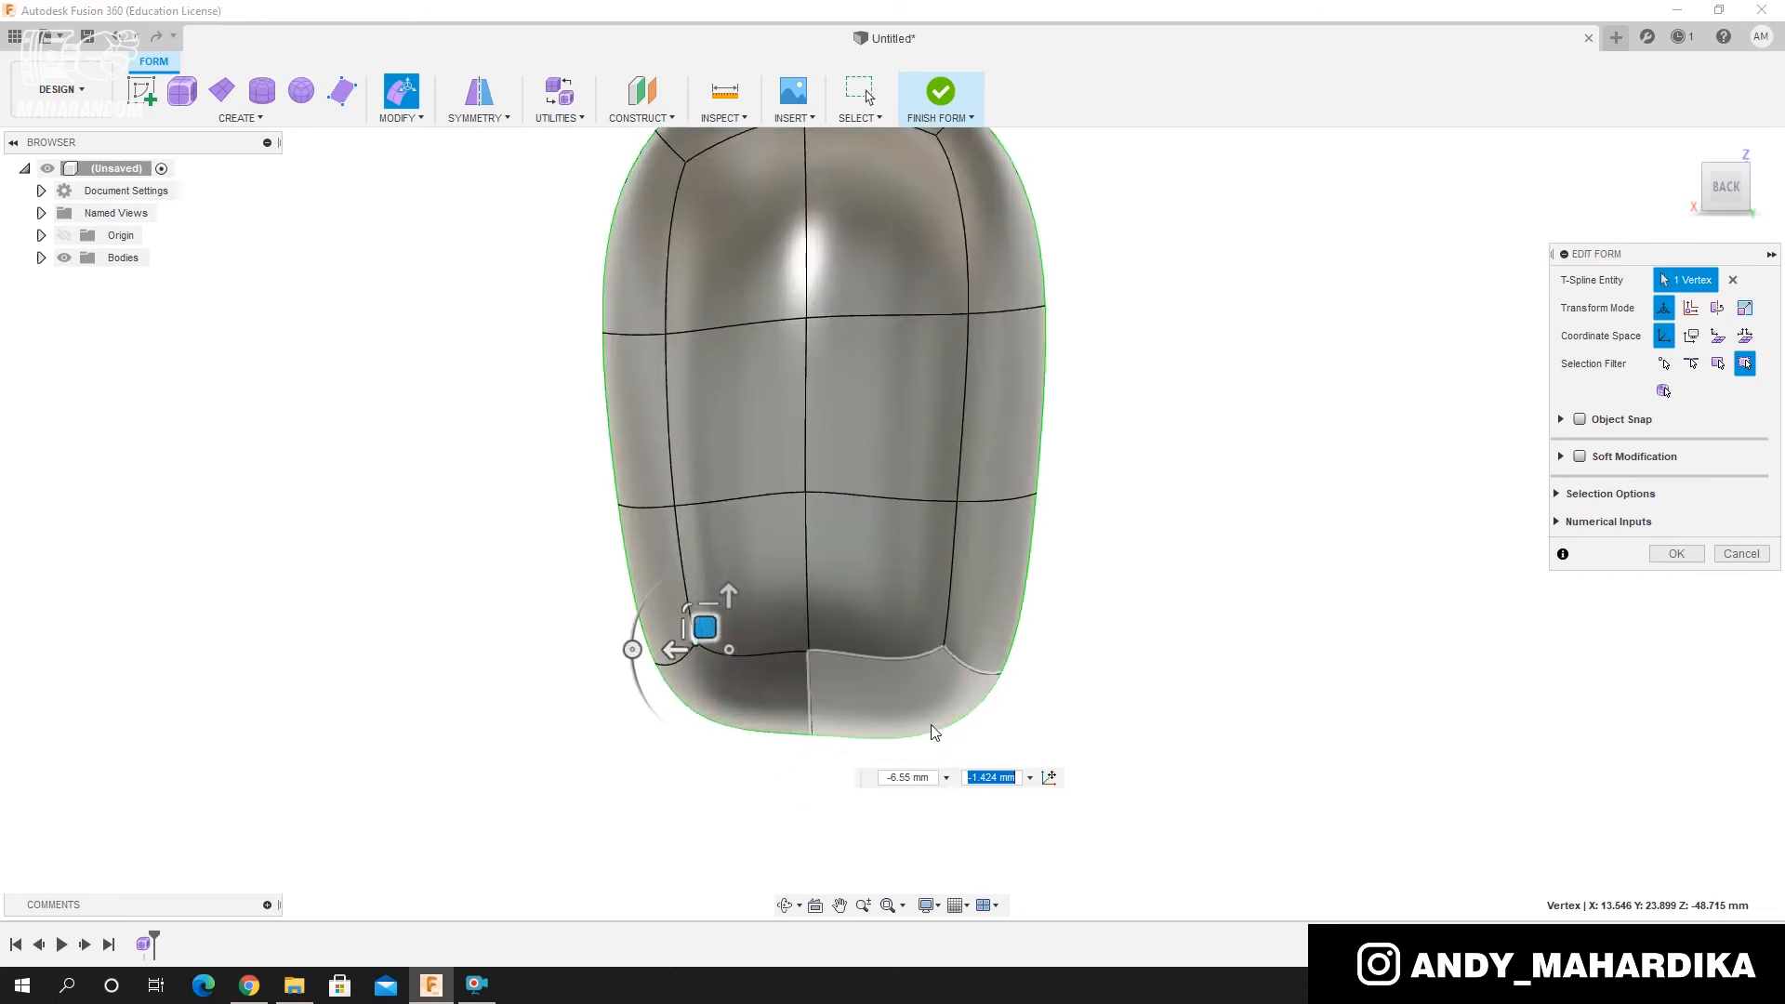
click(812, 735)
drag(815, 685, 813, 693)
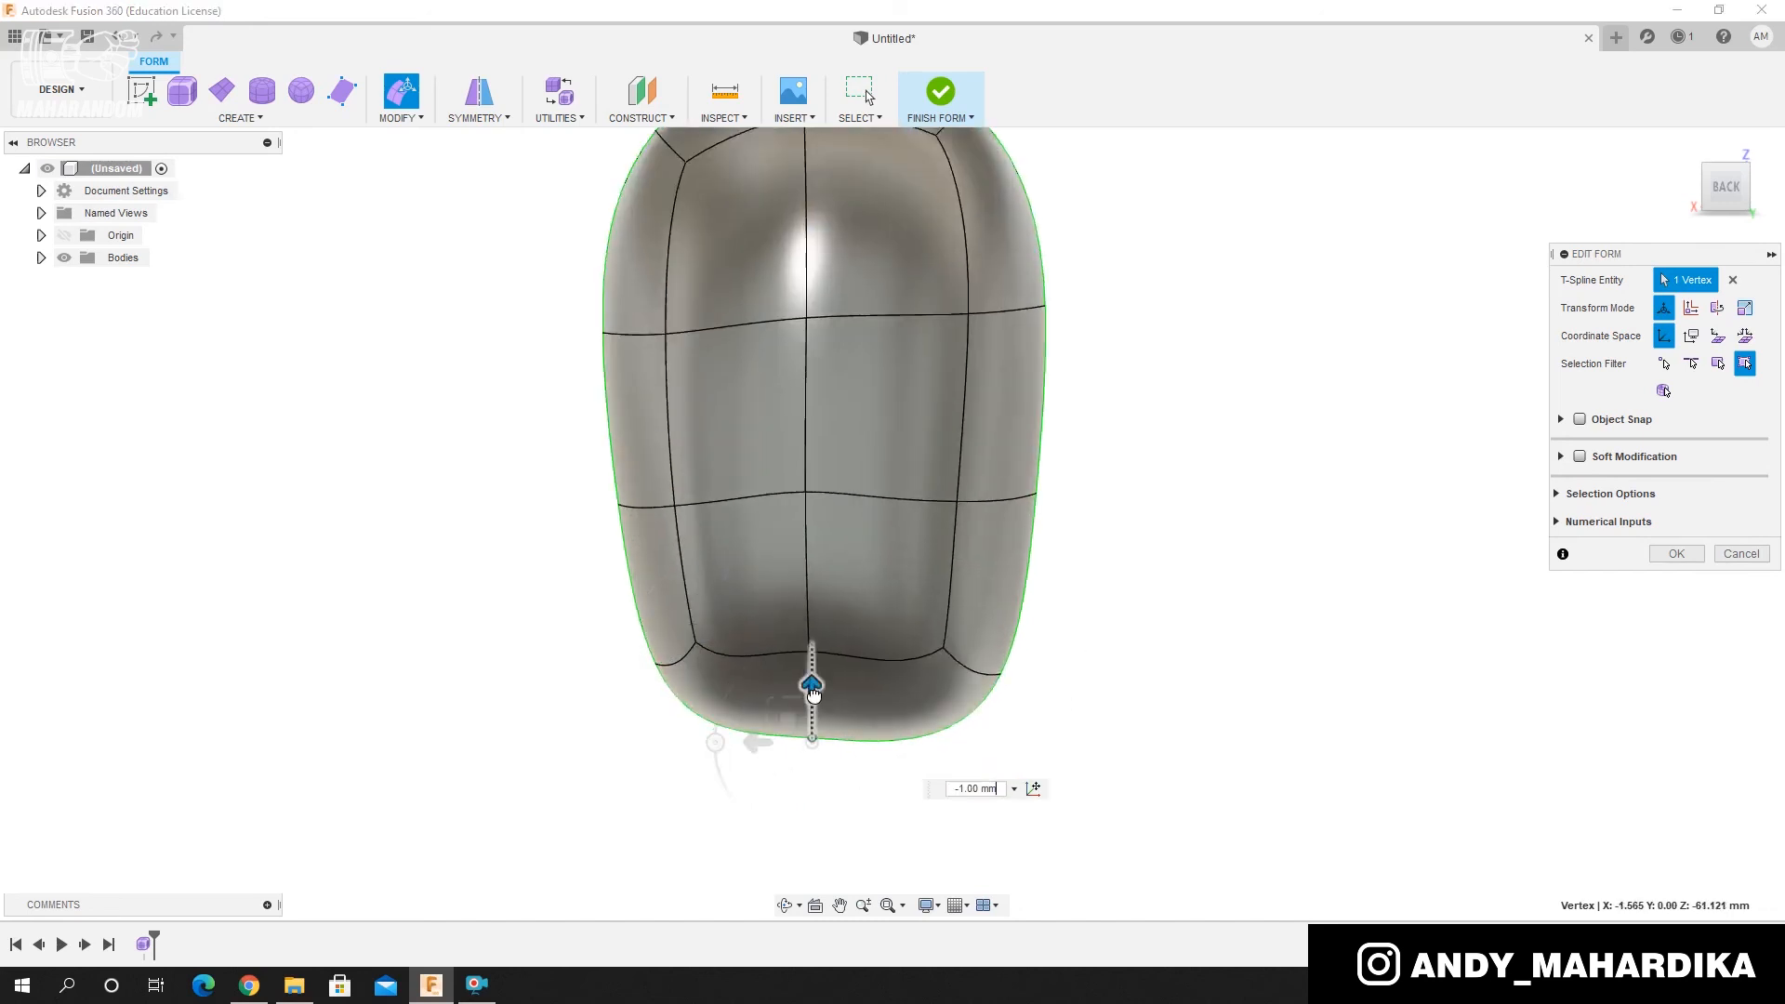
click(1202, 555)
scroll(1055, 493, down, 5)
scroll(976, 411, up, 2)
shift+middle_drag(884, 411, 837, 395)
click(1678, 555)
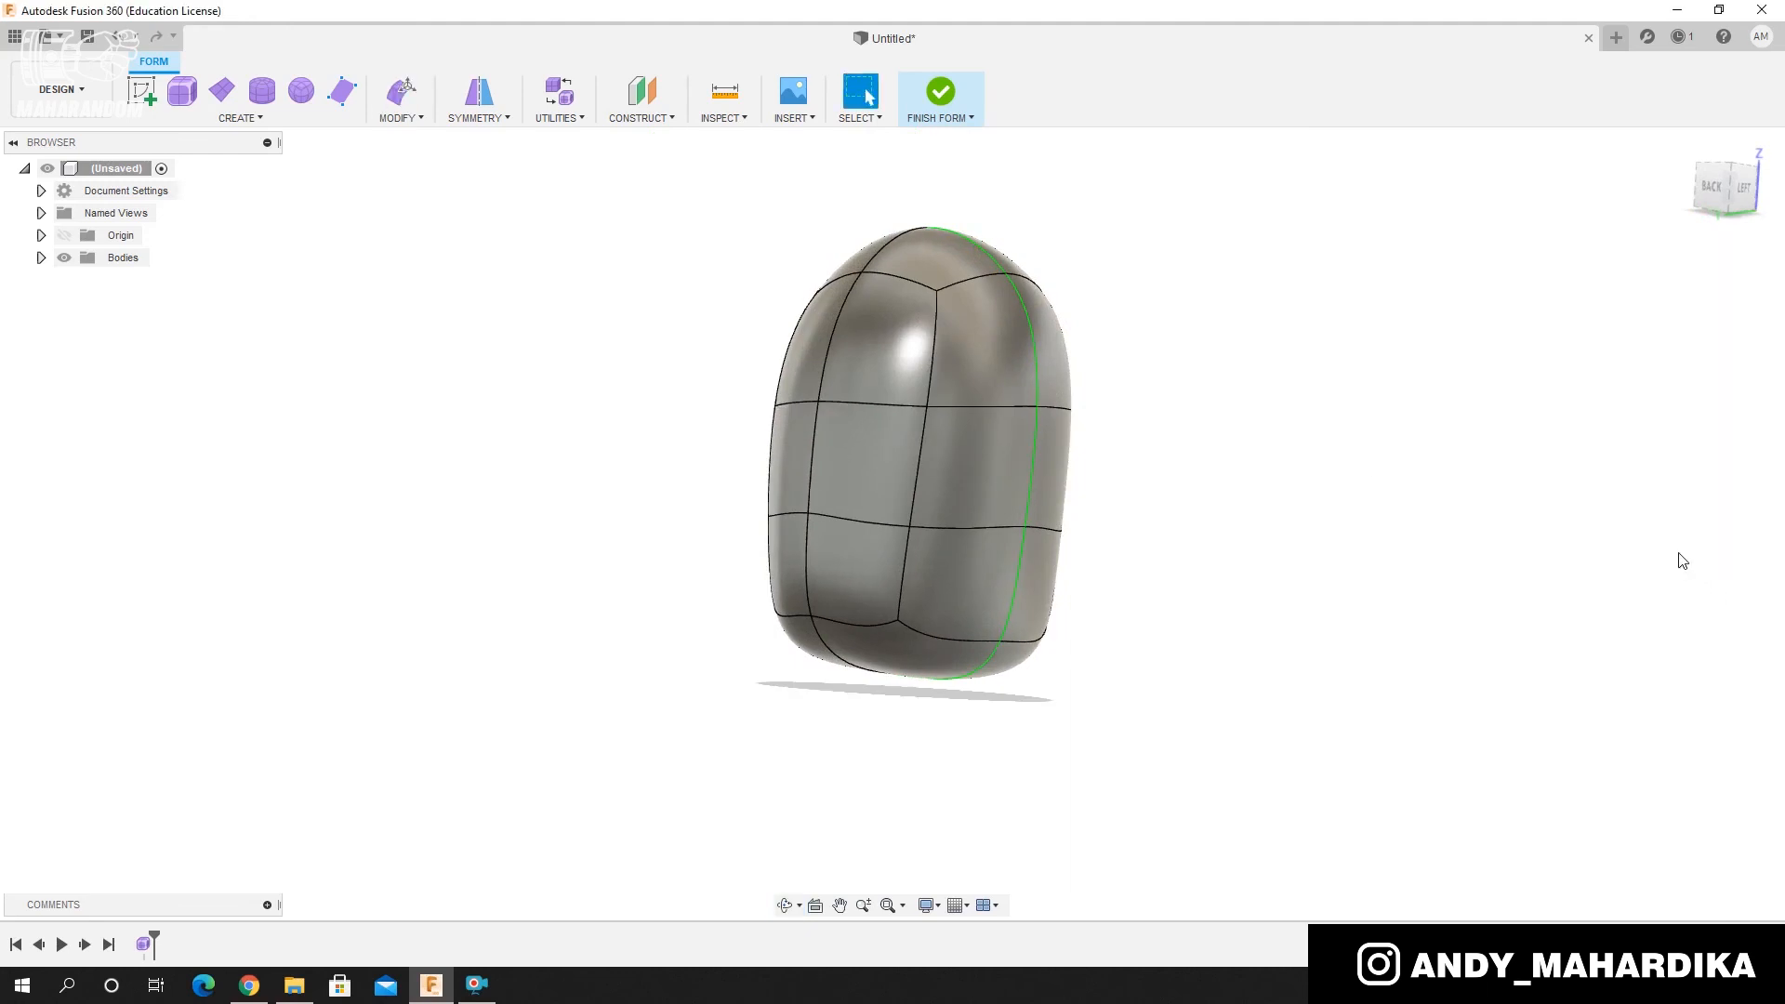
Finish the form to convert it to a solid body, then list the bodies and hide and show Body1 once.
click(941, 101)
shift+middle_drag(935, 279, 413, 372)
click(41, 258)
click(102, 280)
click(81, 280)
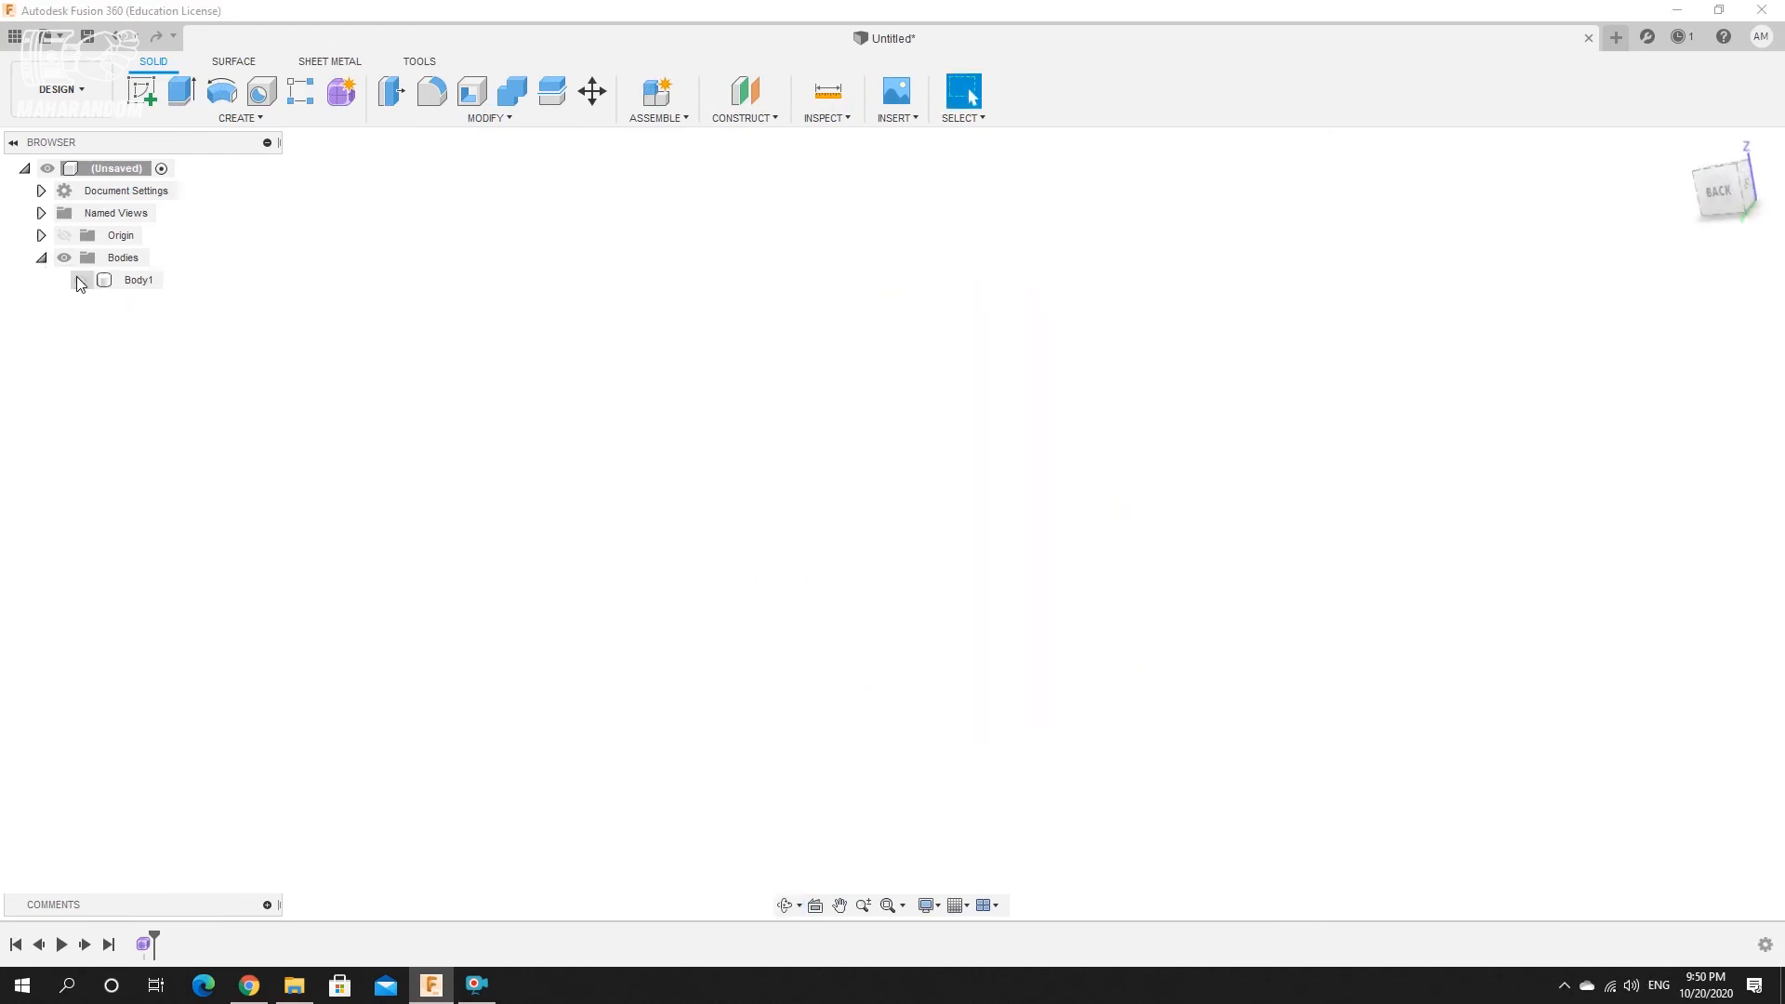
click(81, 280)
Examine the finished body up close, from its rear side and from underneath.
scroll(823, 437, down, 3)
shift+middle_drag(823, 437, 1011, 503)
key(Escape)
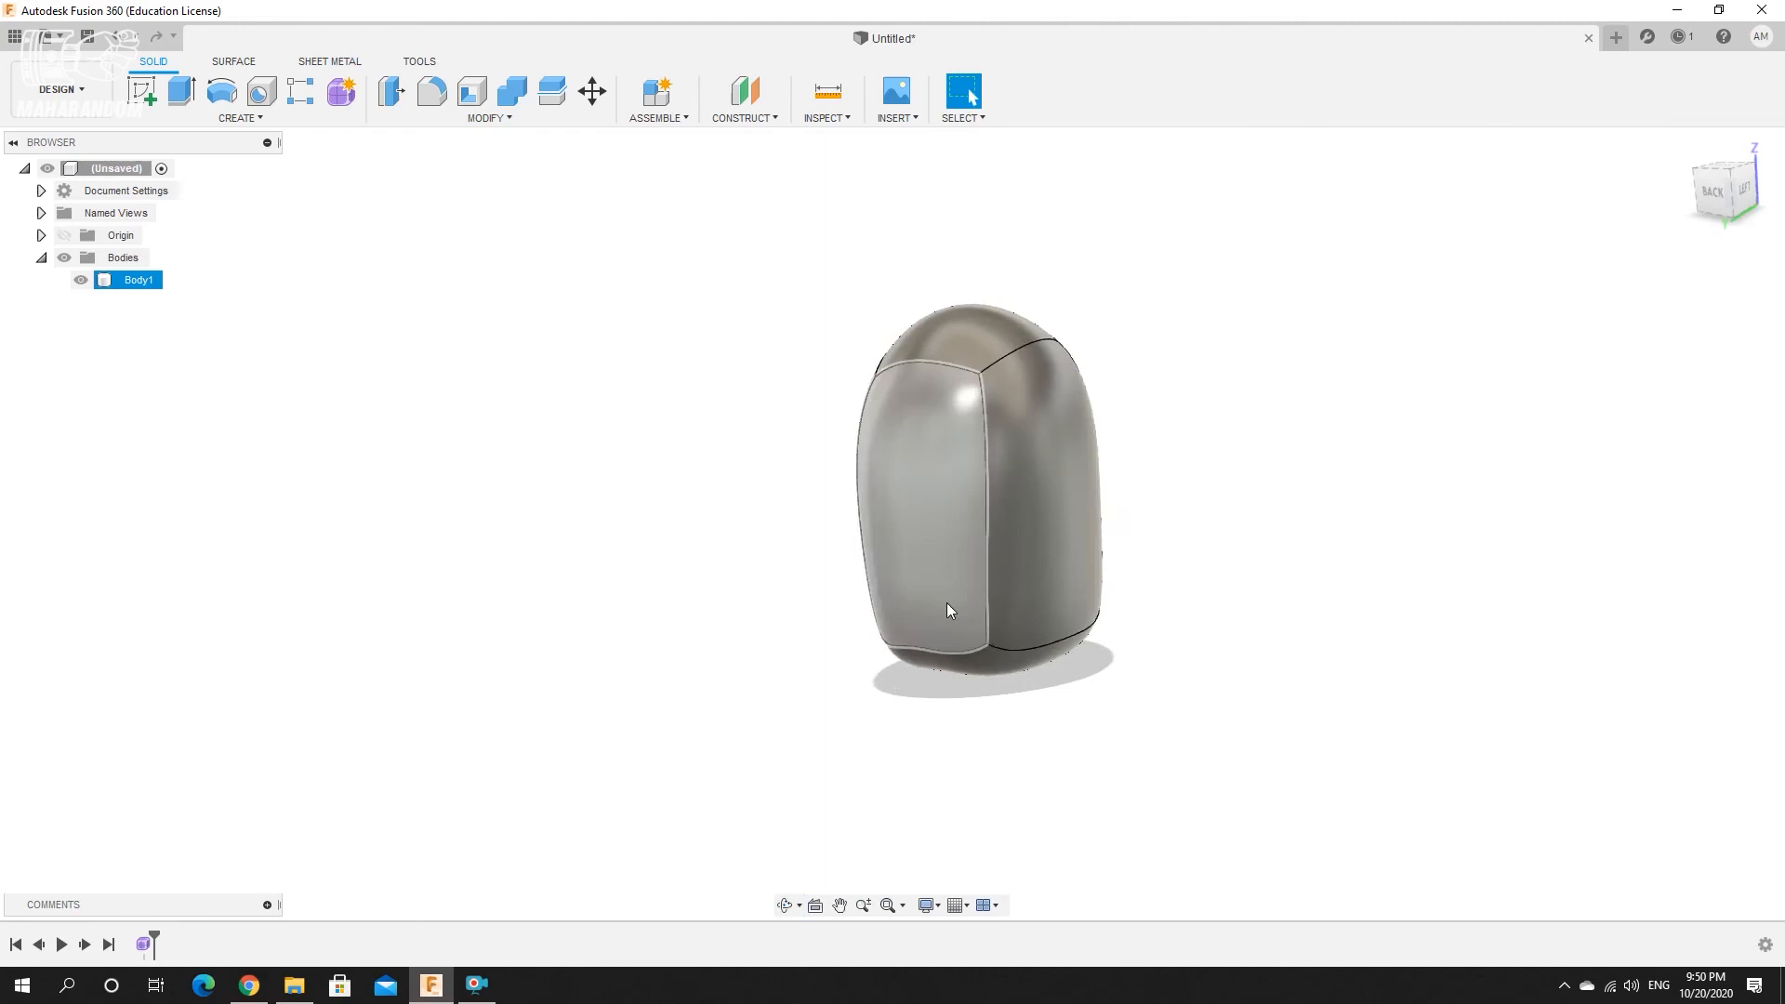
scroll(948, 613, up, 5)
click(577, 548)
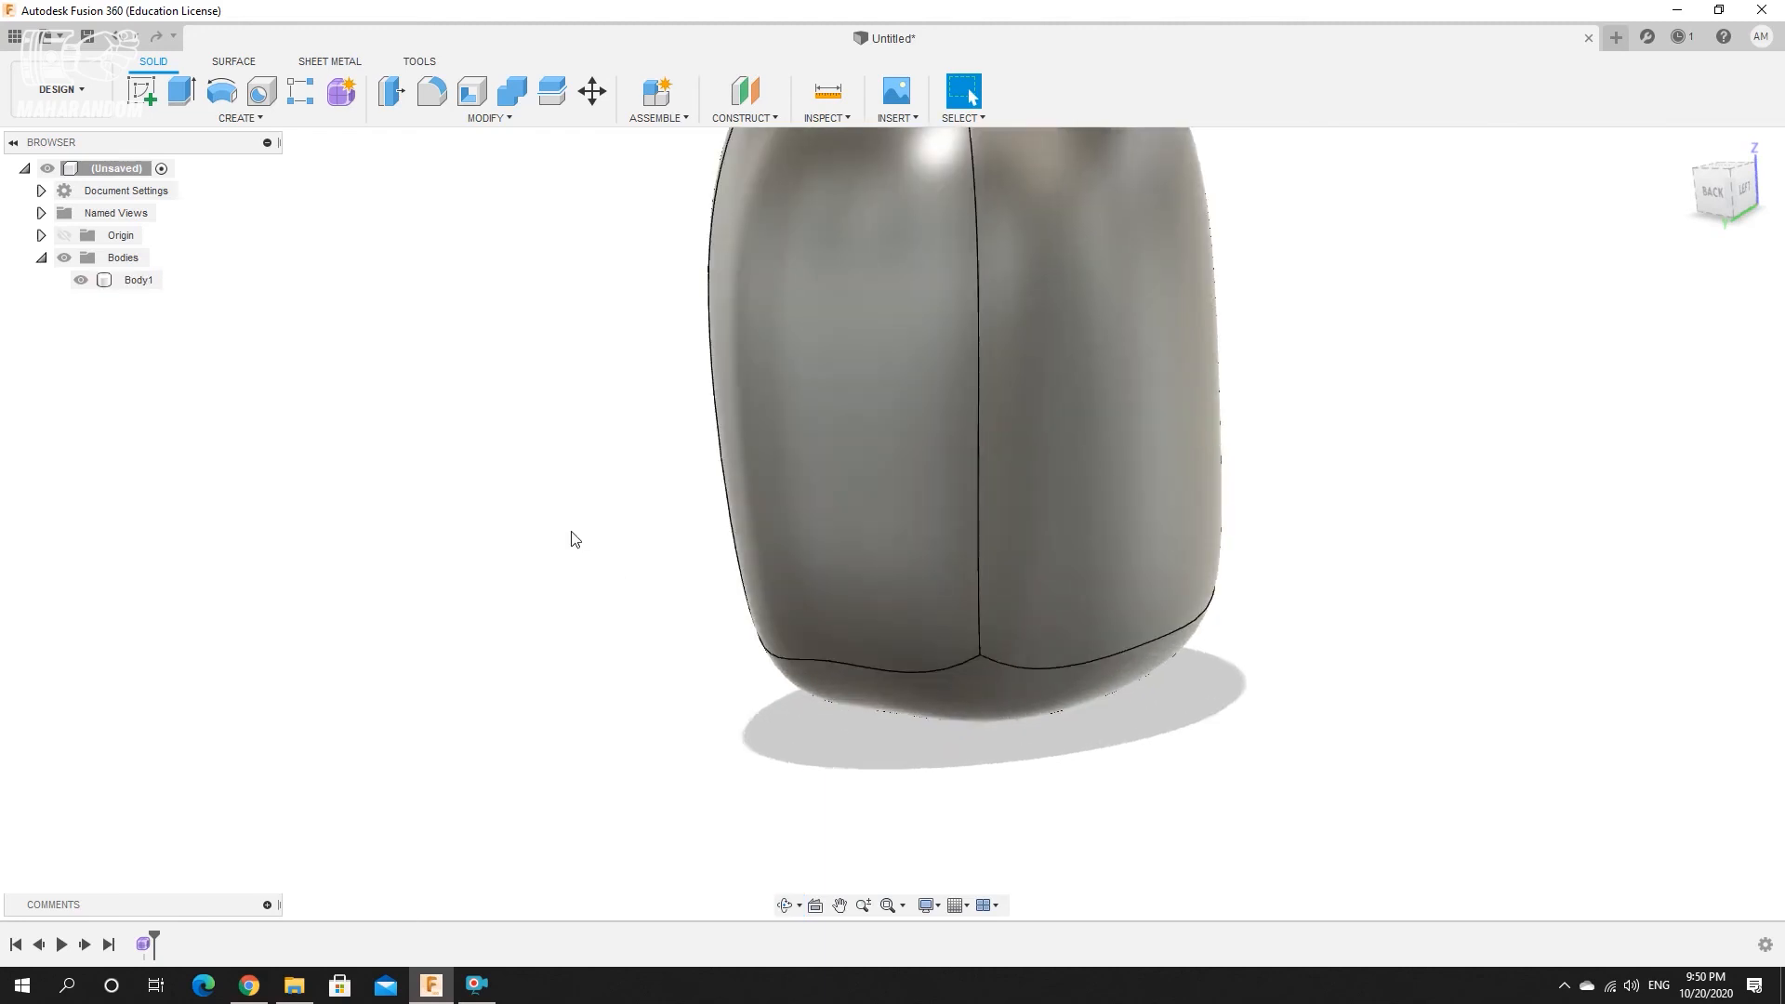
scroll(760, 558, down, 5)
click(861, 605)
shift+middle_drag(861, 605, 893, 474)
key(Escape)
key(Escape)
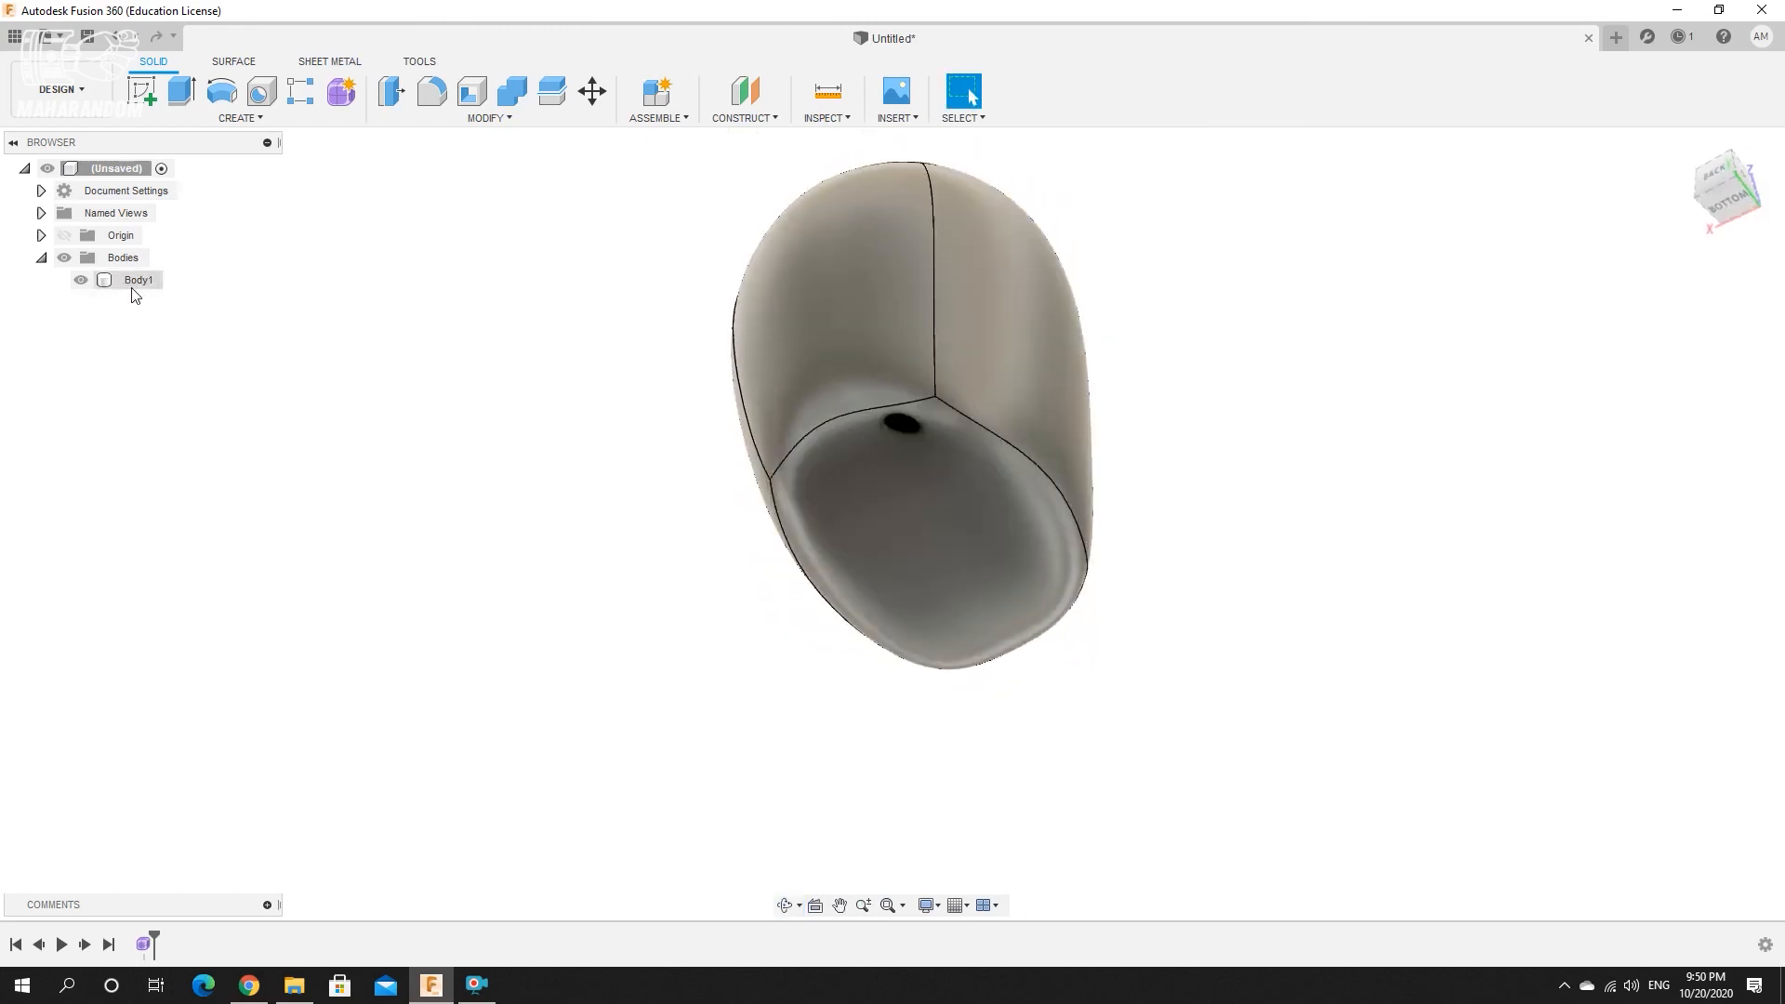
Reopen the form feature from the design history for editing and finish it again without changes.
right_click(142, 945)
click(172, 779)
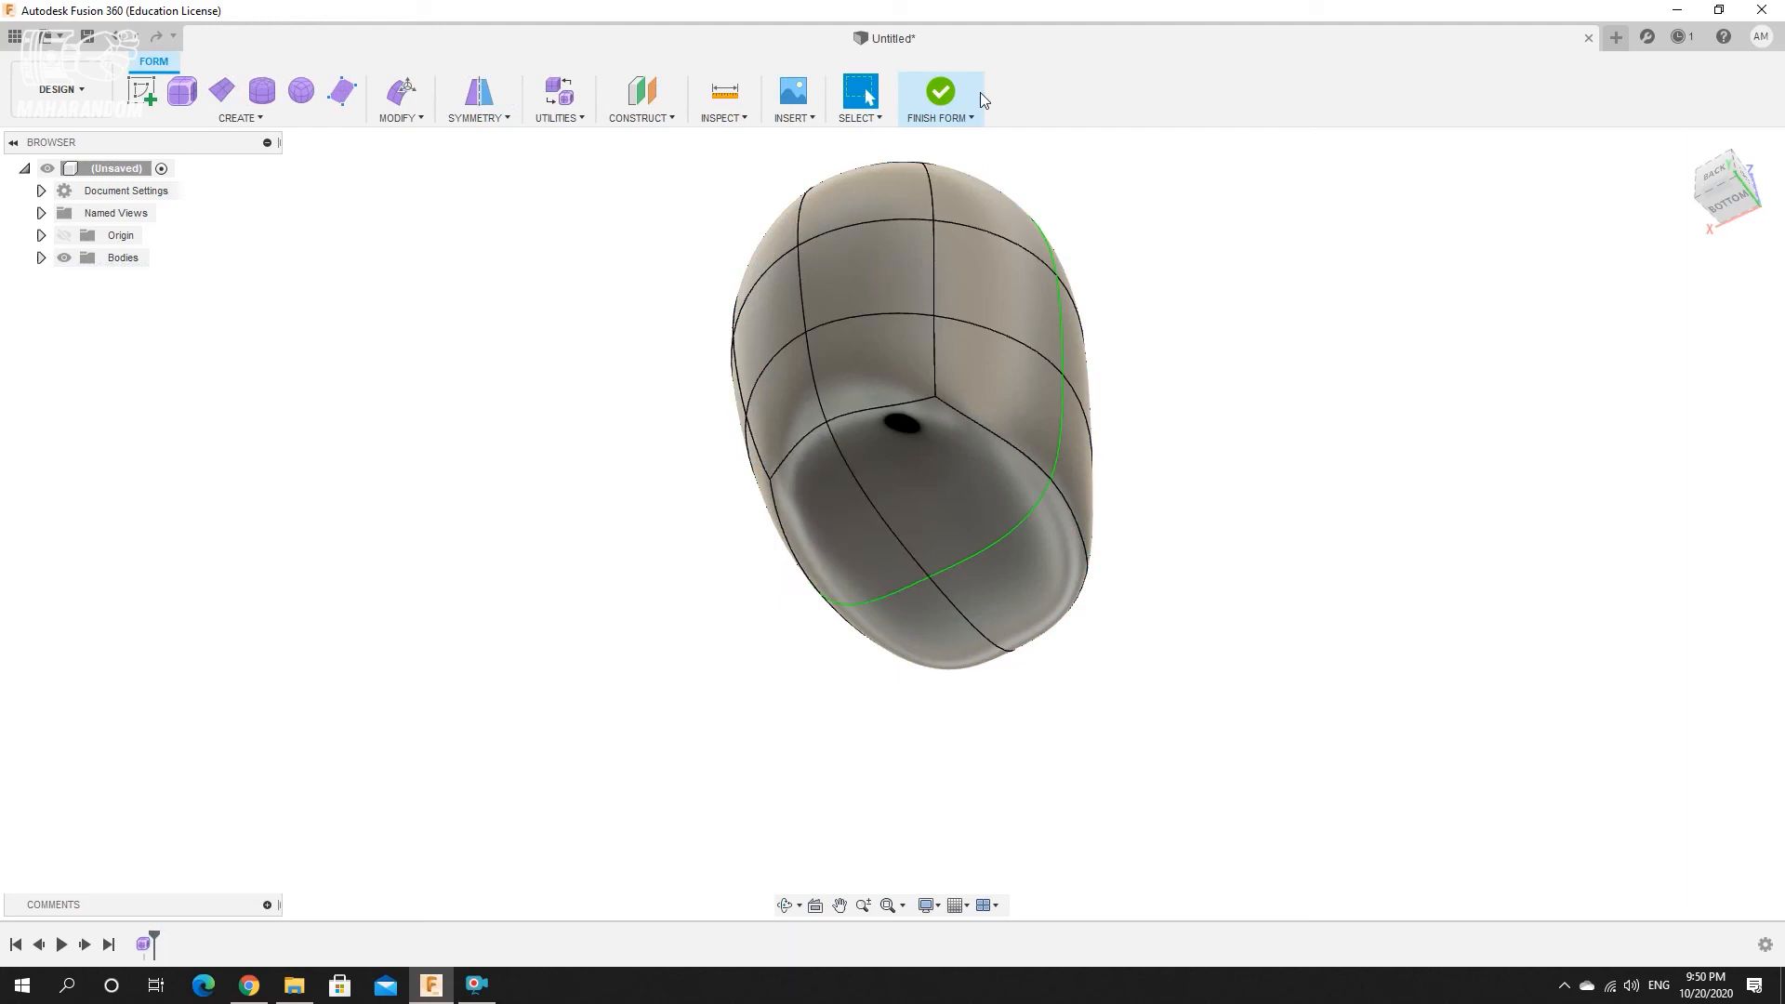
click(941, 91)
shift+middle_drag(578, 418, 462, 486)
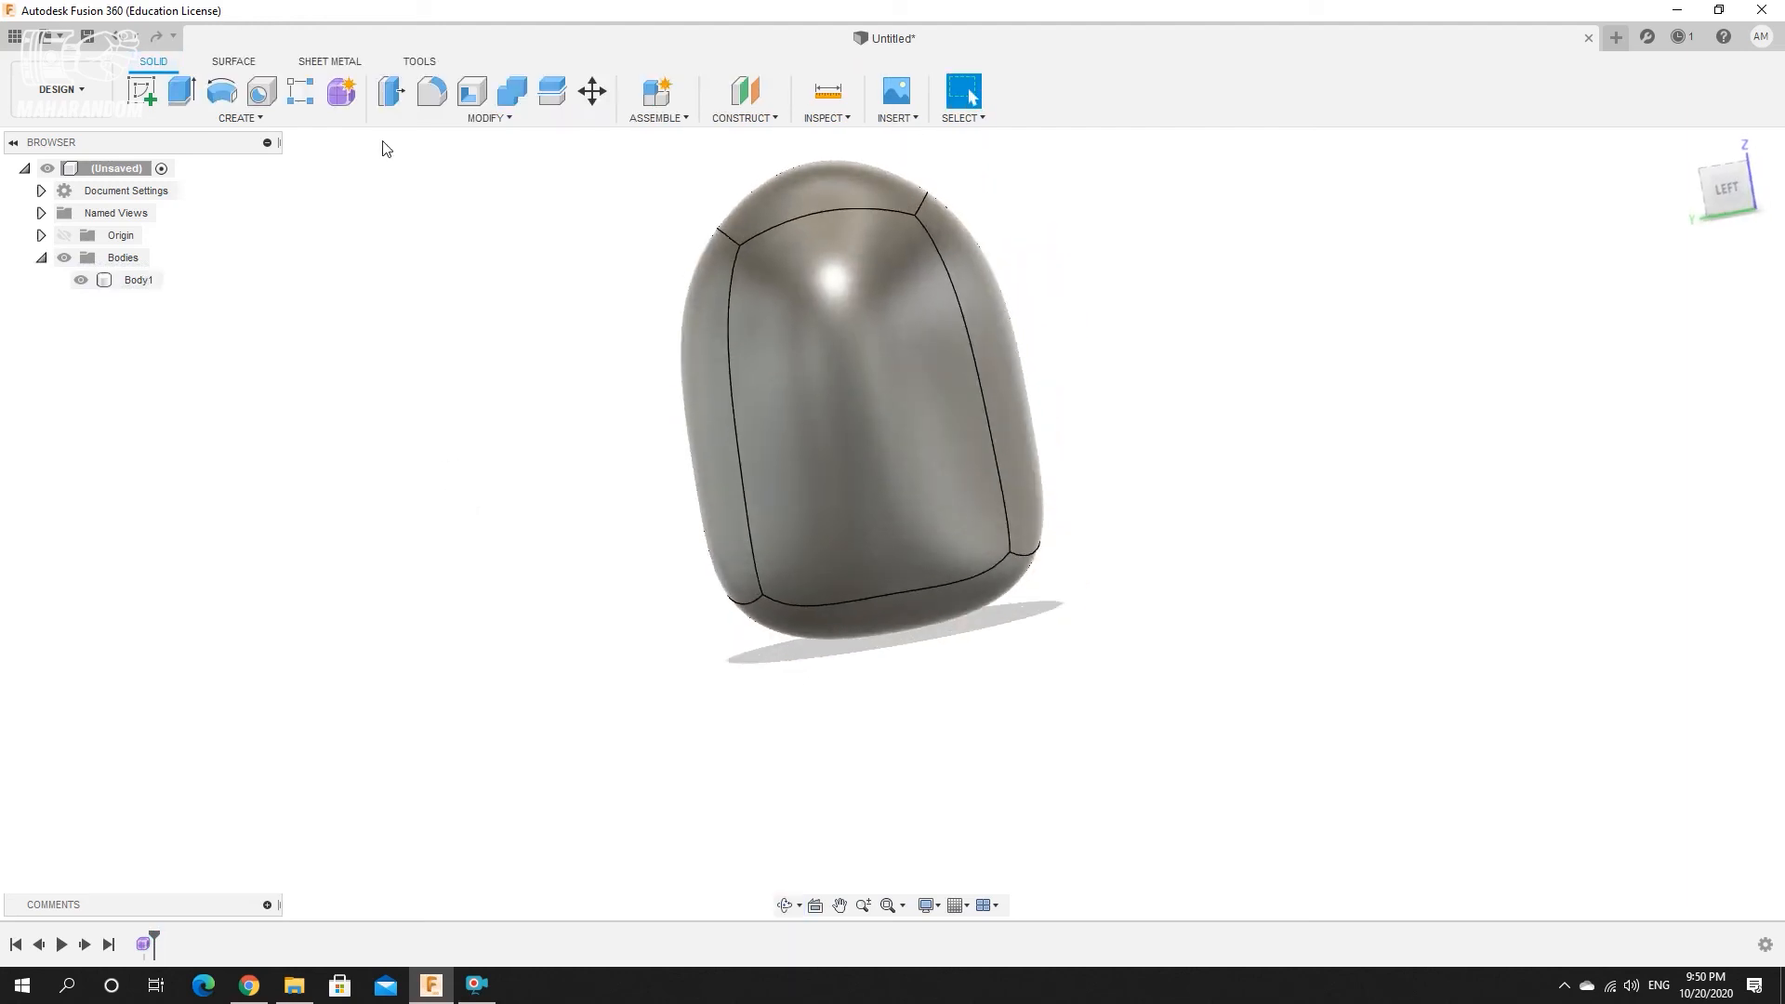
Create a new form with a 40 mm diameter quadball about 22 mm from the origin along the Y axis, and start editing it.
click(342, 91)
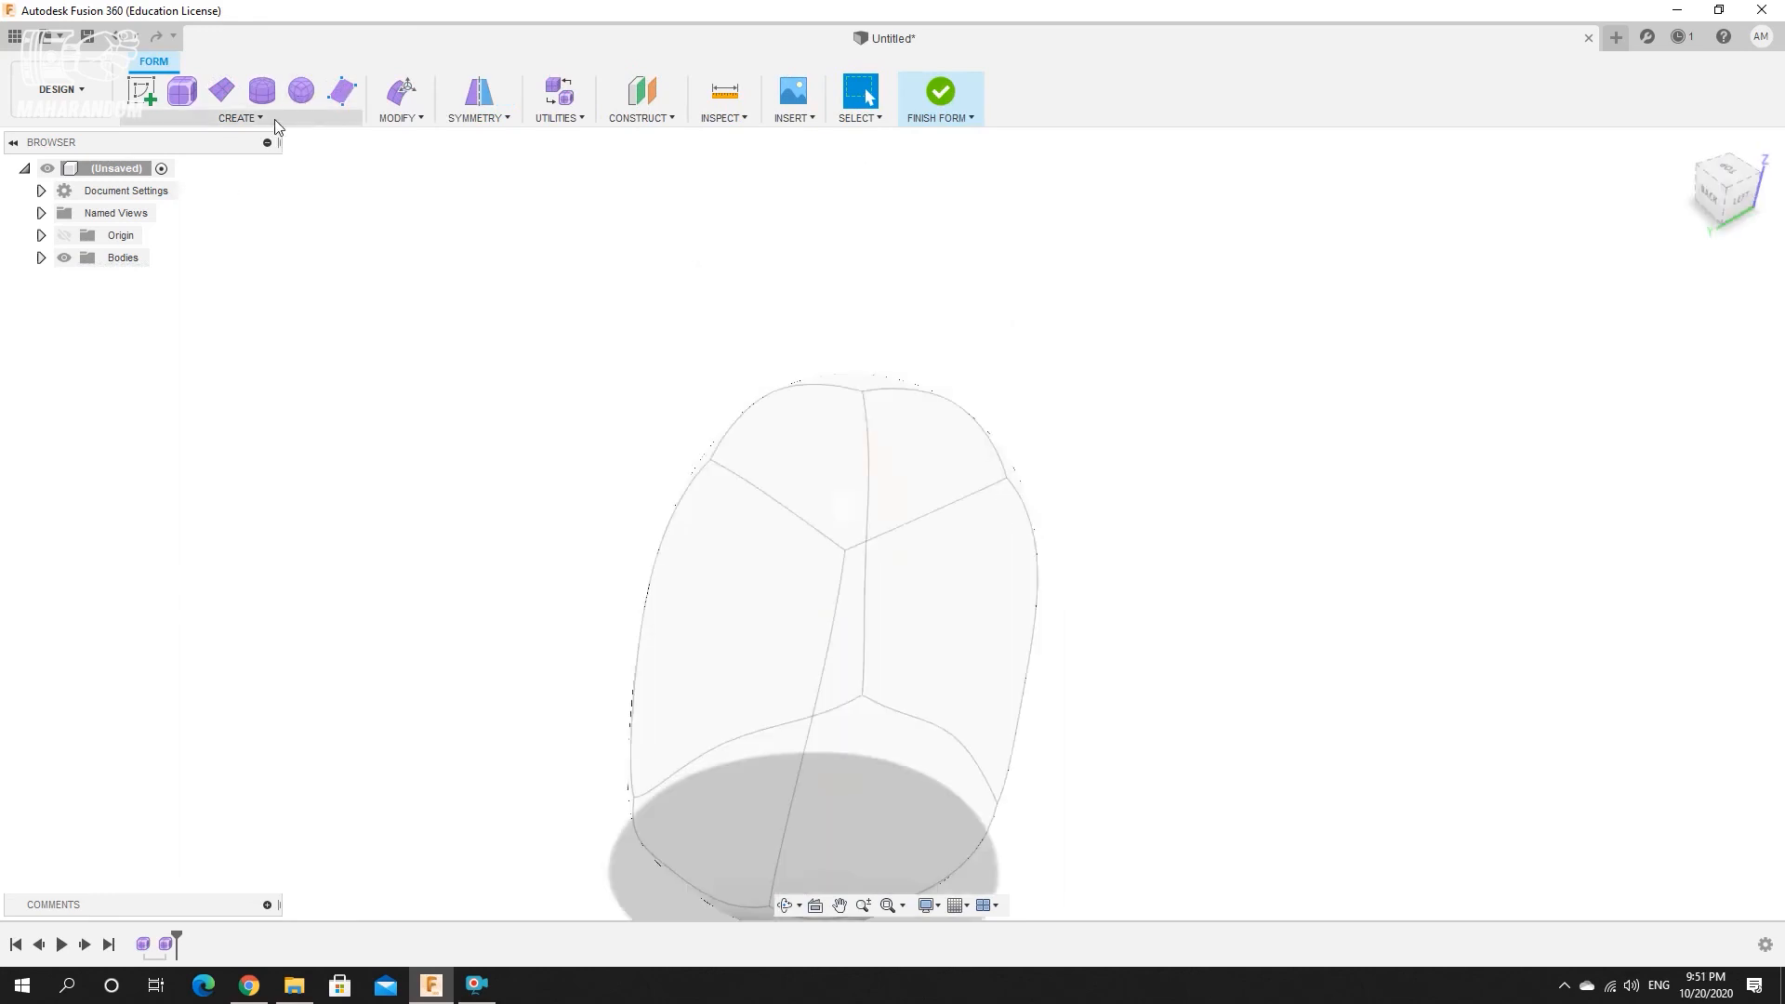
click(302, 91)
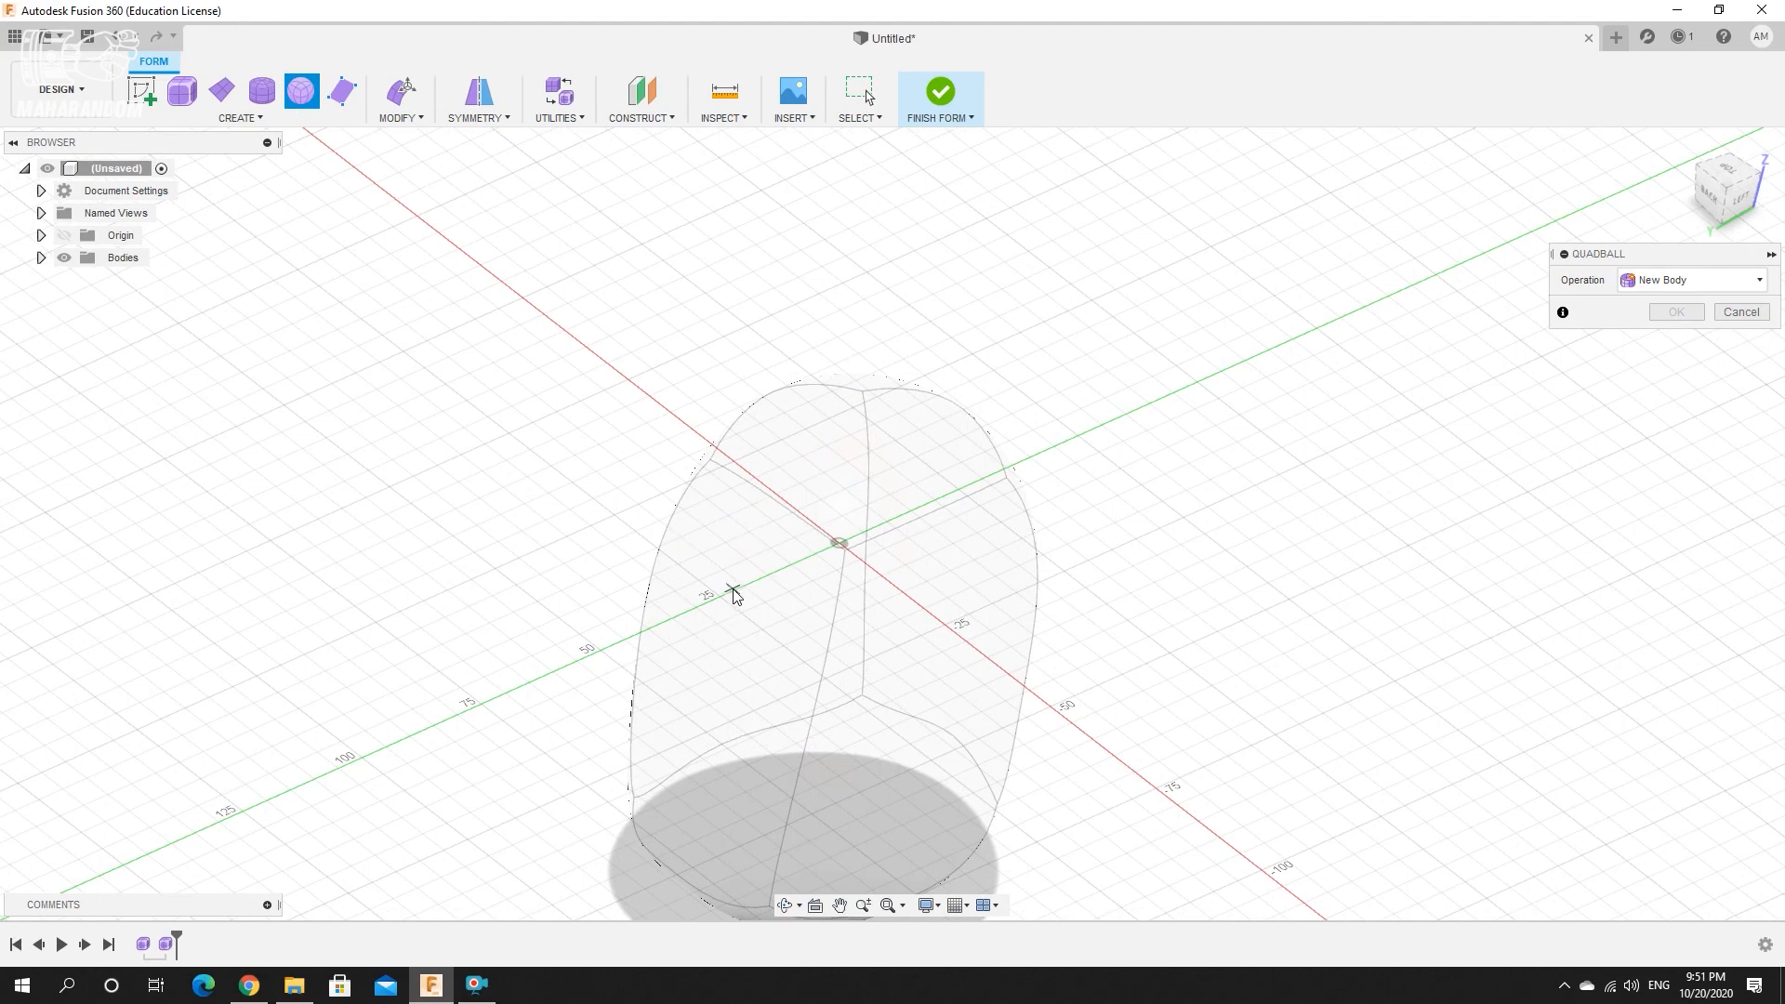
click(734, 593)
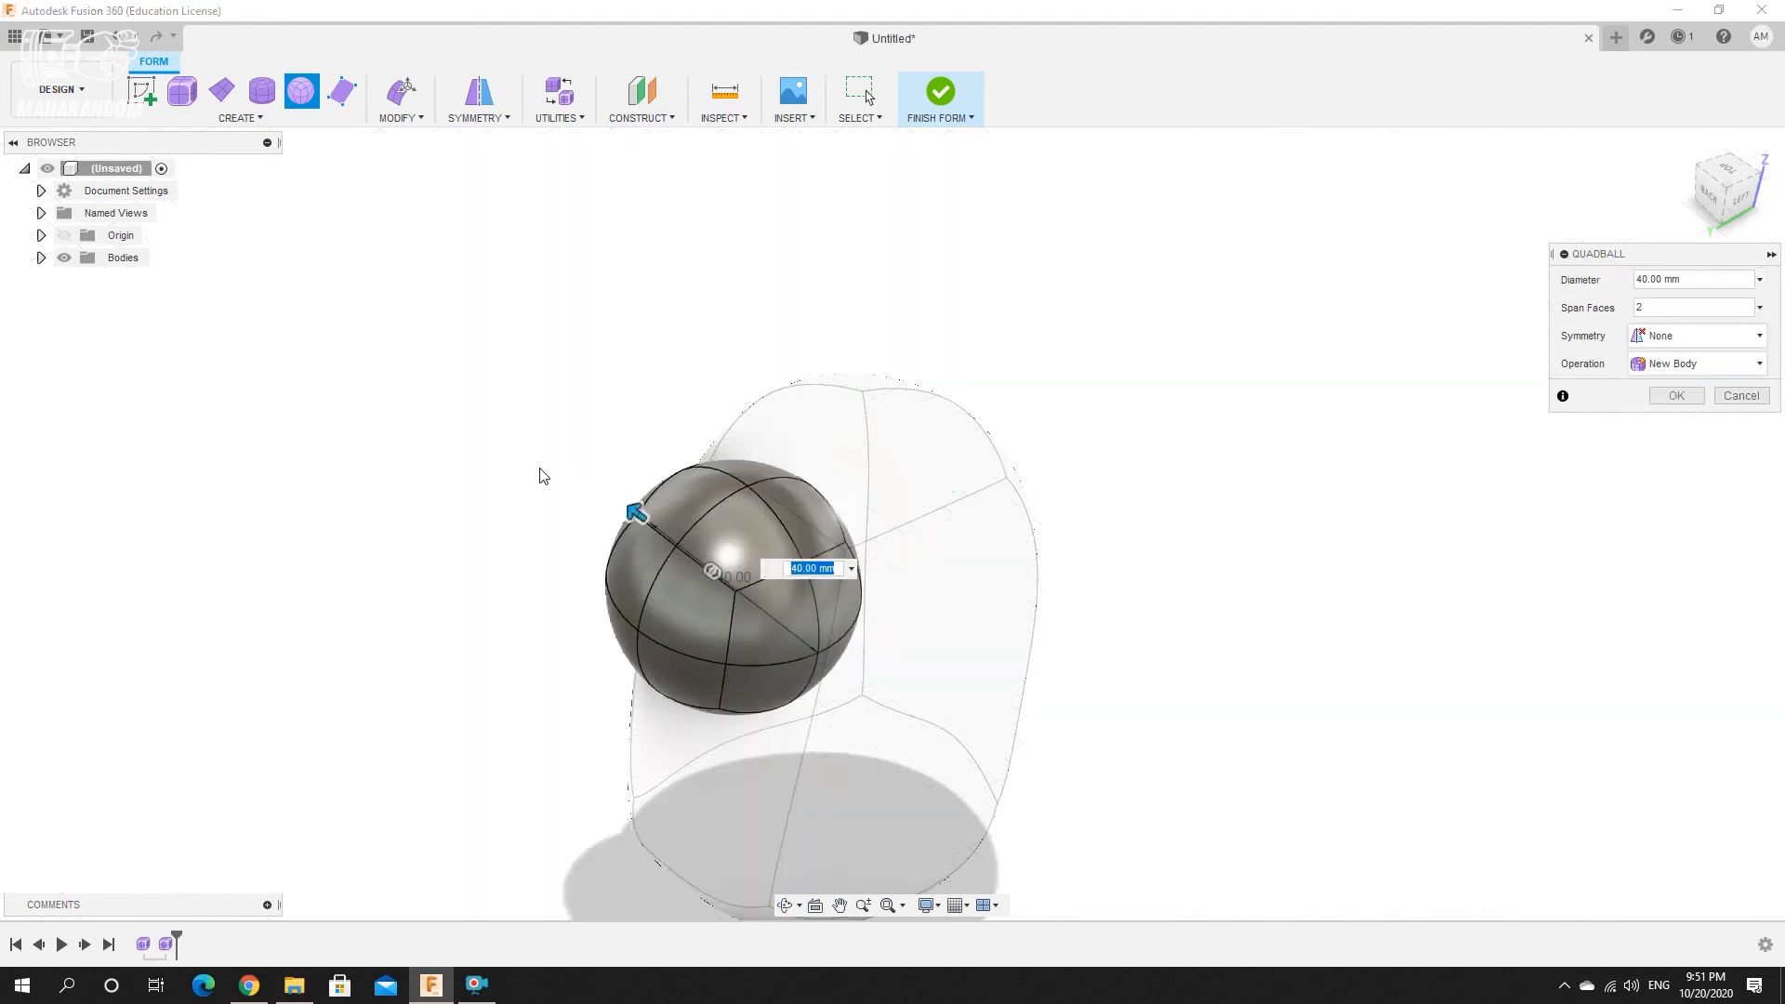
click(1676, 396)
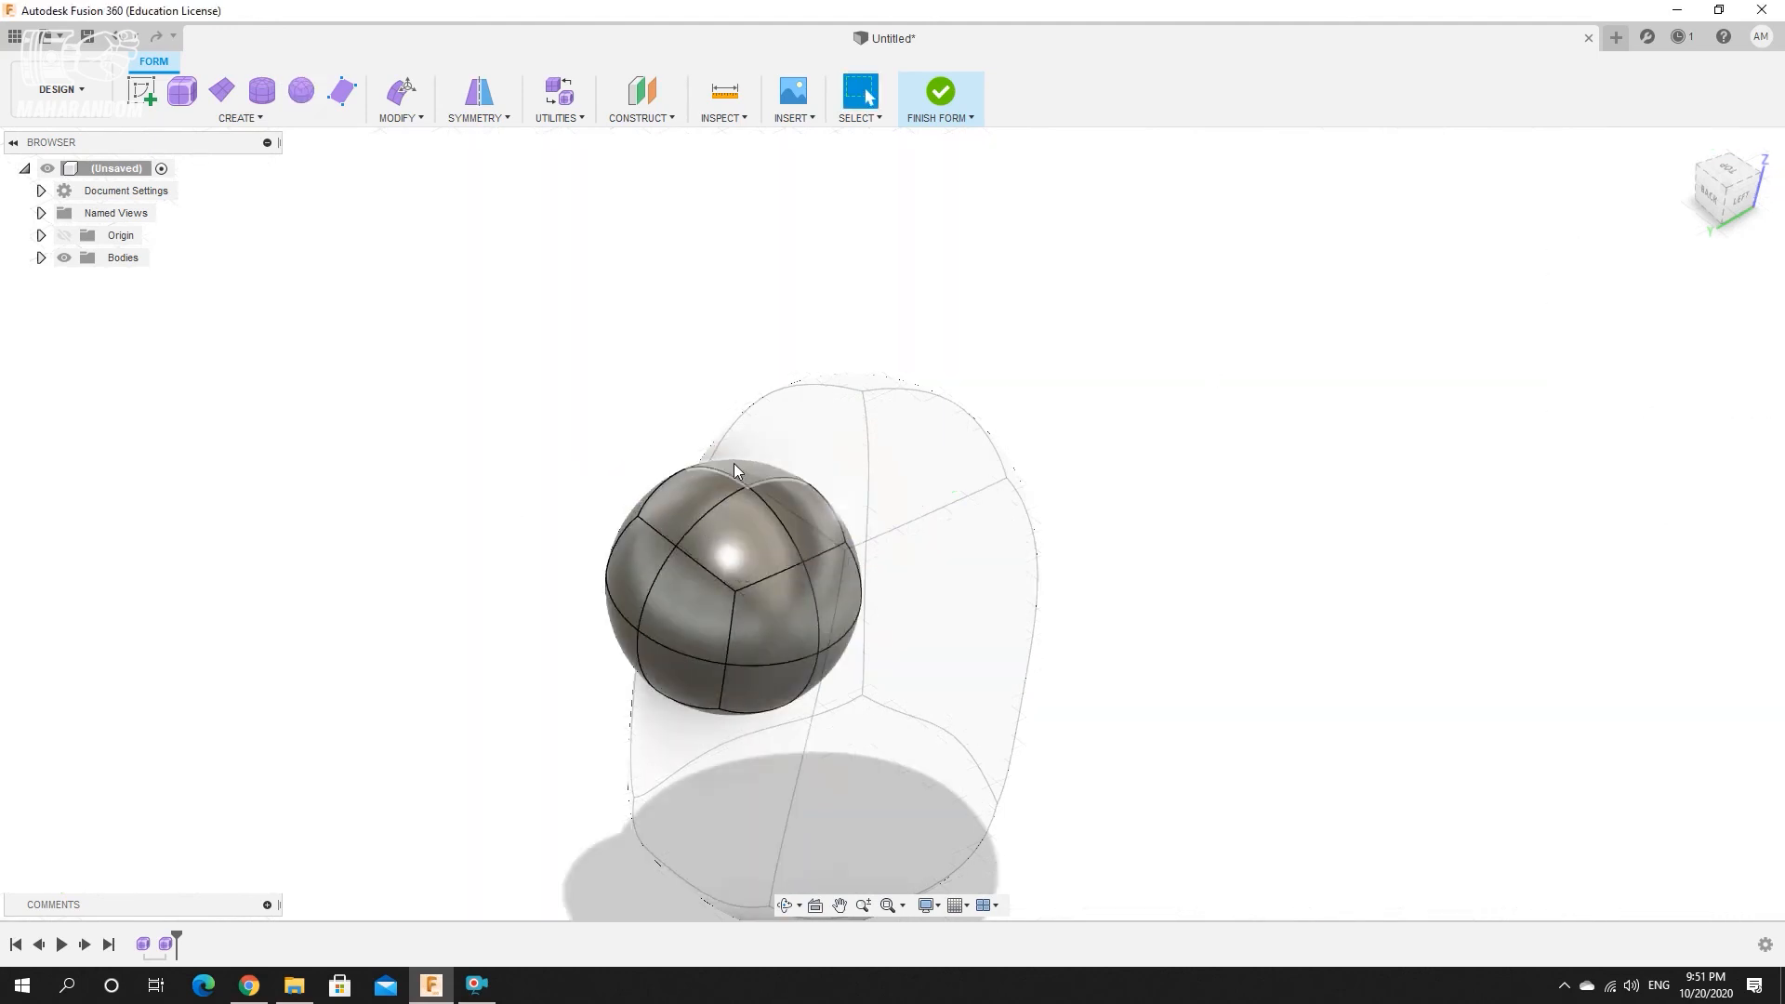
click(402, 93)
shift+middle_drag(817, 725, 522, 534)
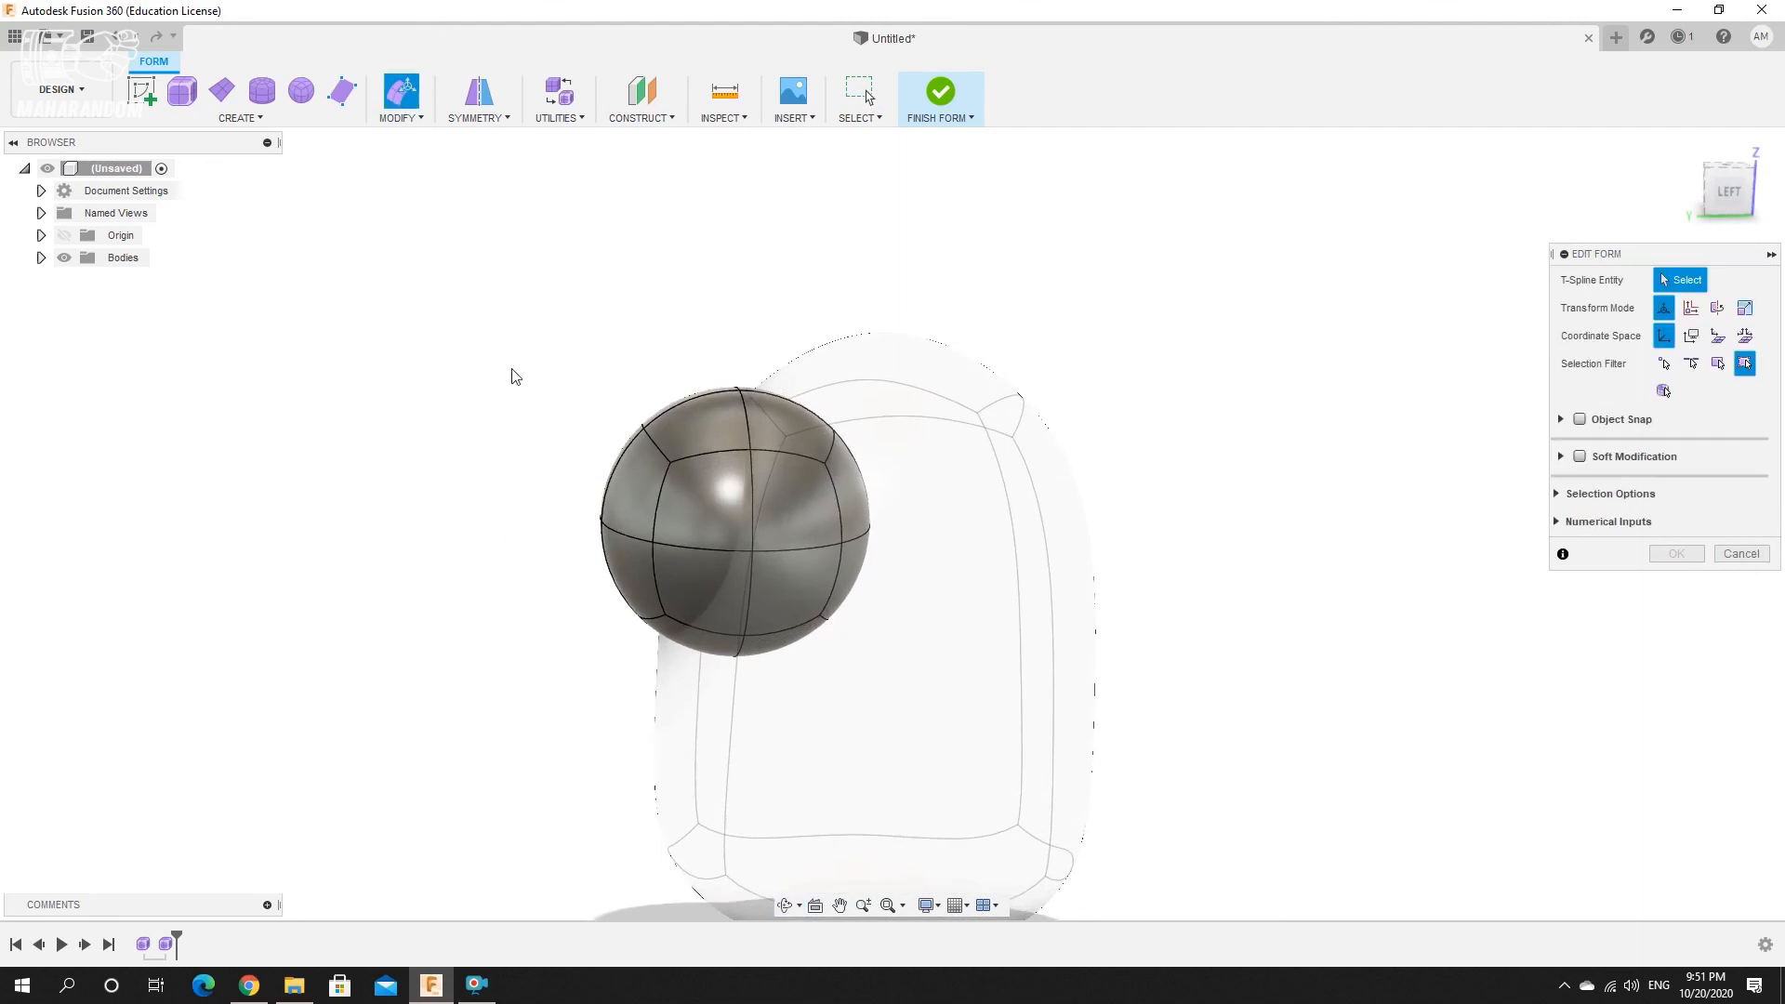
drag(534, 312, 945, 693)
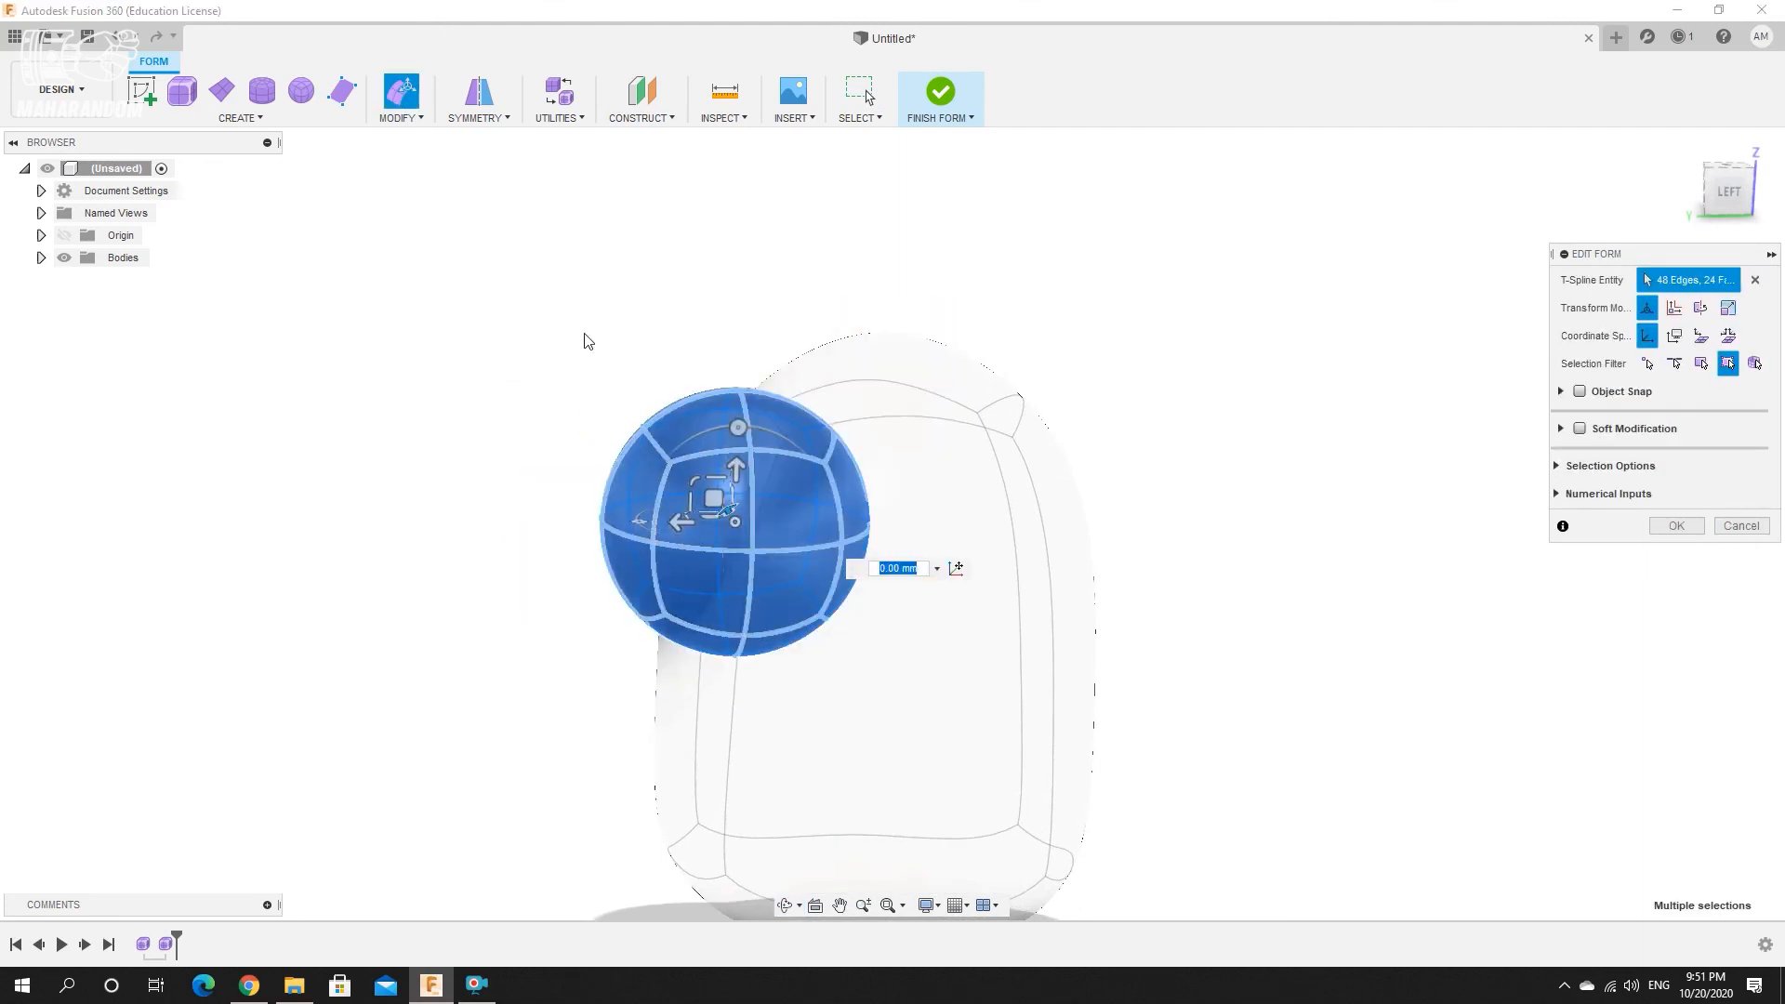
shift+middle_drag(609, 641, 727, 598)
click(749, 602)
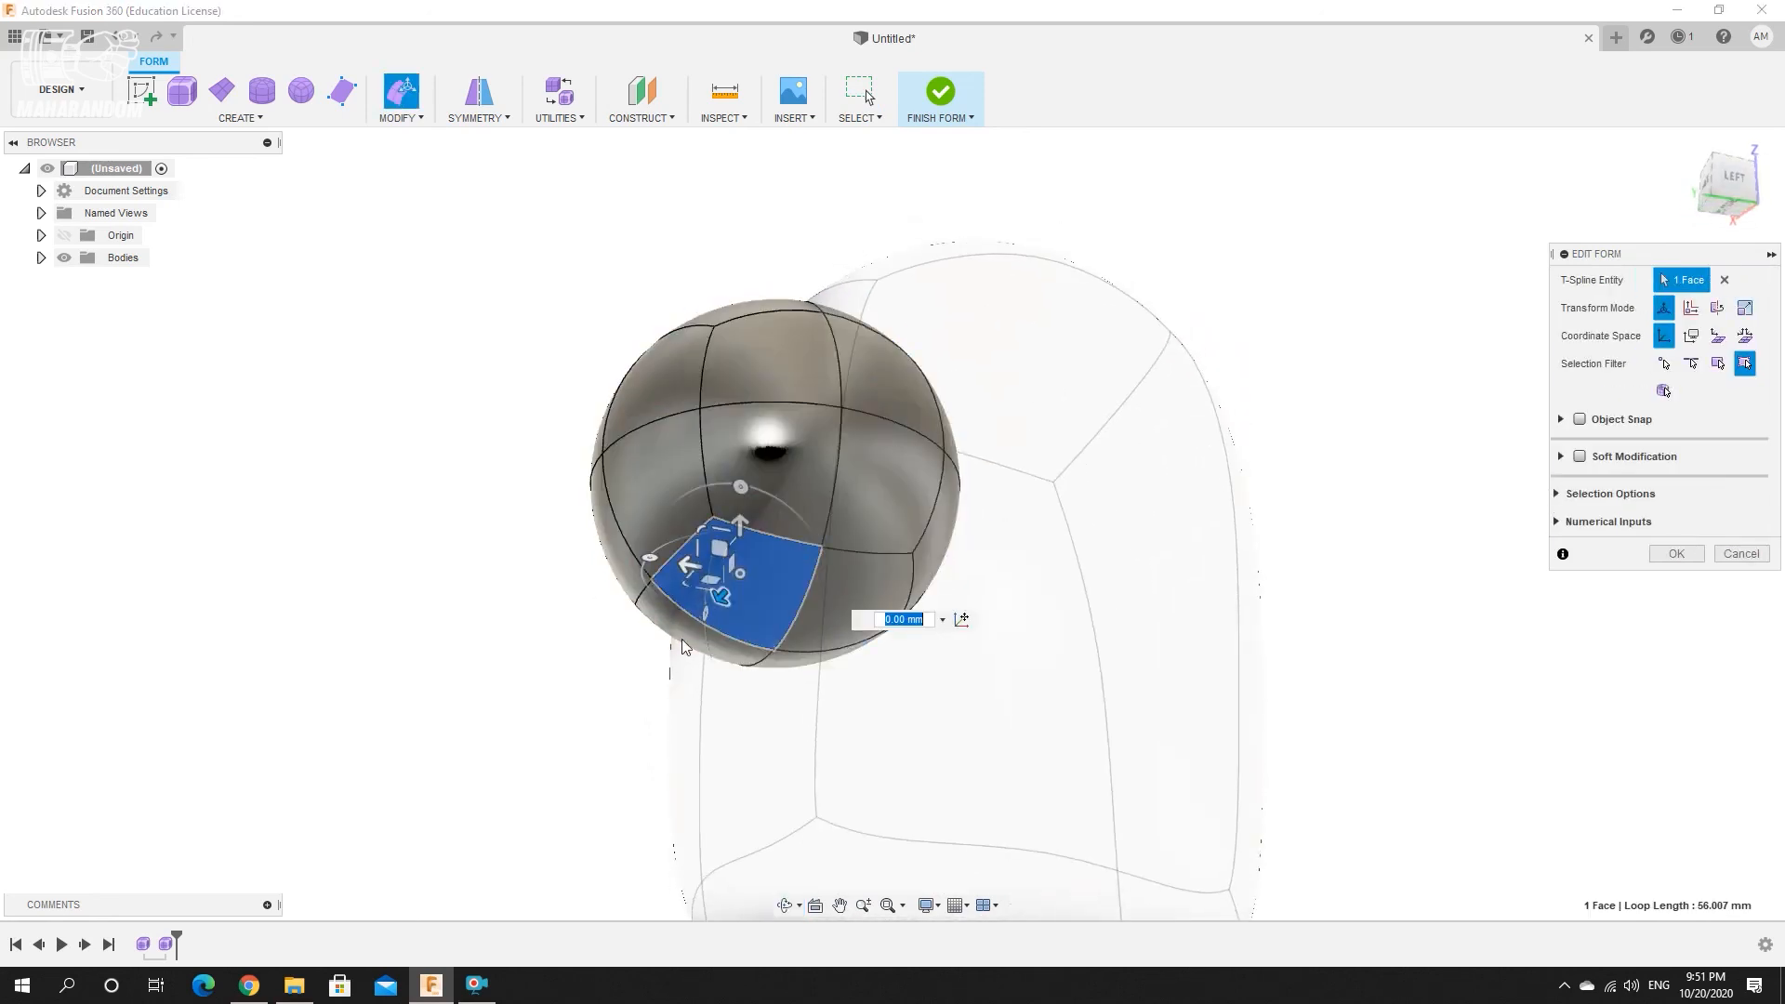
ctrl+click(714, 640)
ctrl+click(815, 629)
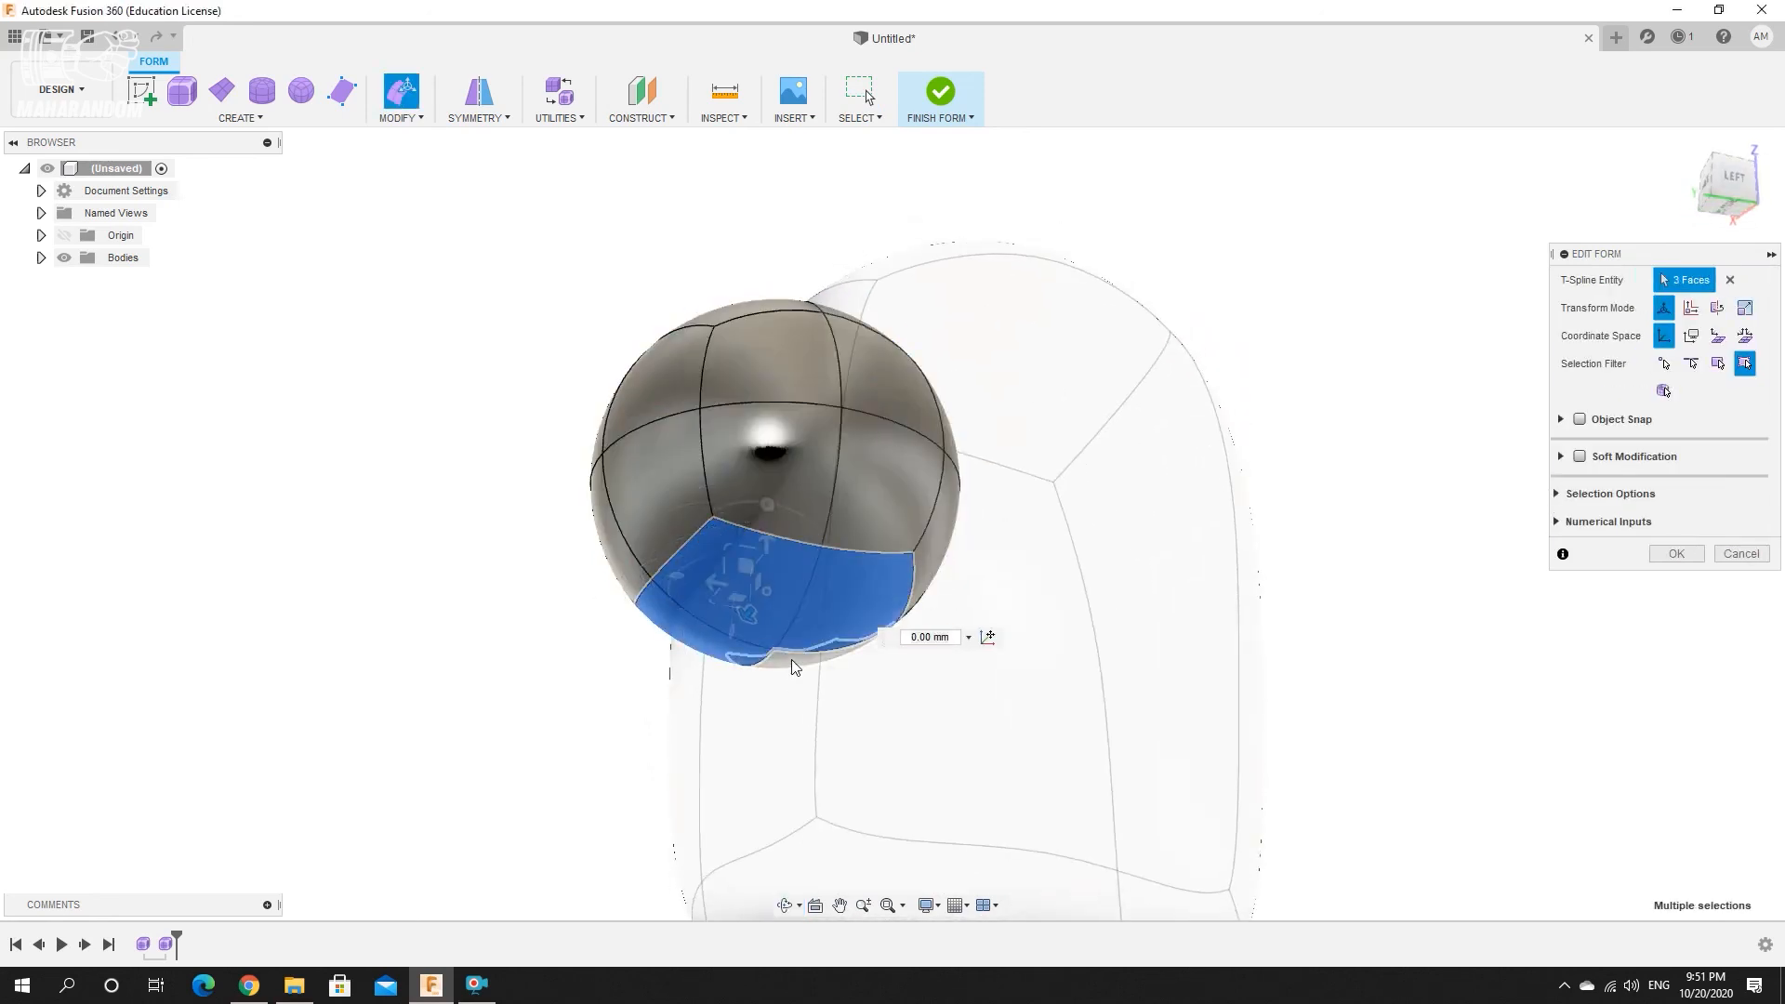
ctrl+click(791, 660)
right_click(793, 666)
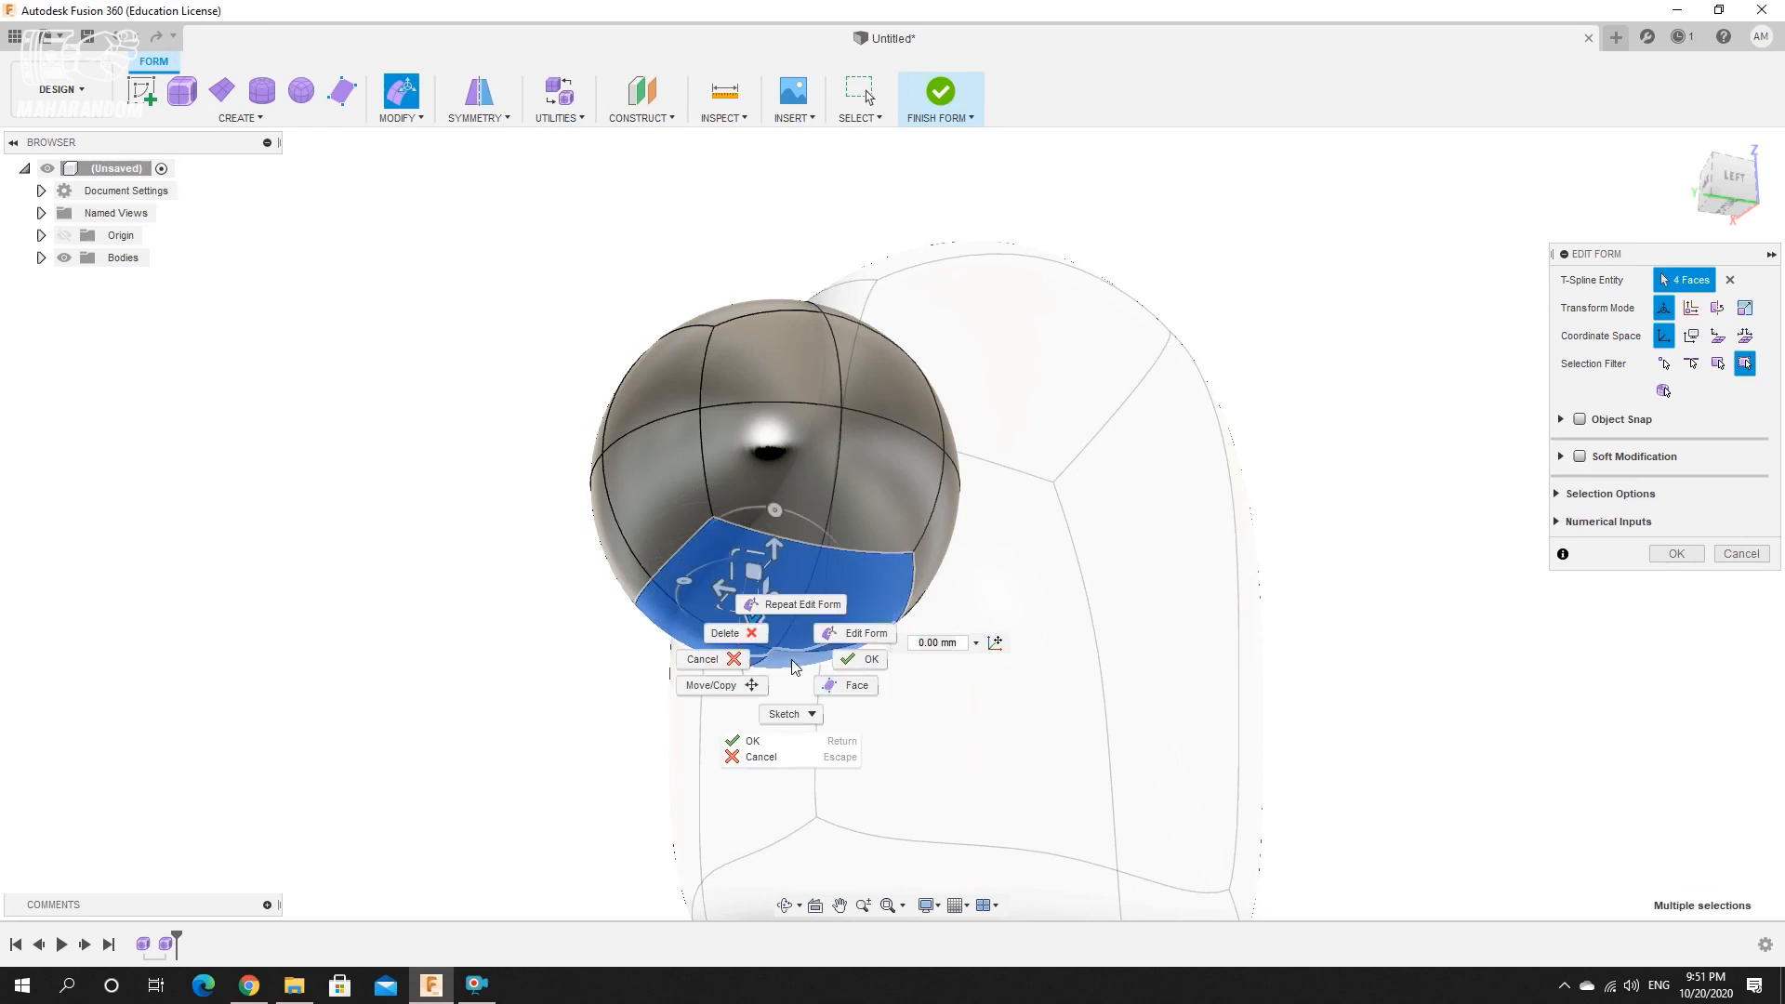
click(1246, 259)
Move the ball's bottom centre vertex up 8 mm to flatten its underside.
shift+middle_drag(947, 493, 884, 532)
click(886, 621)
click(817, 619)
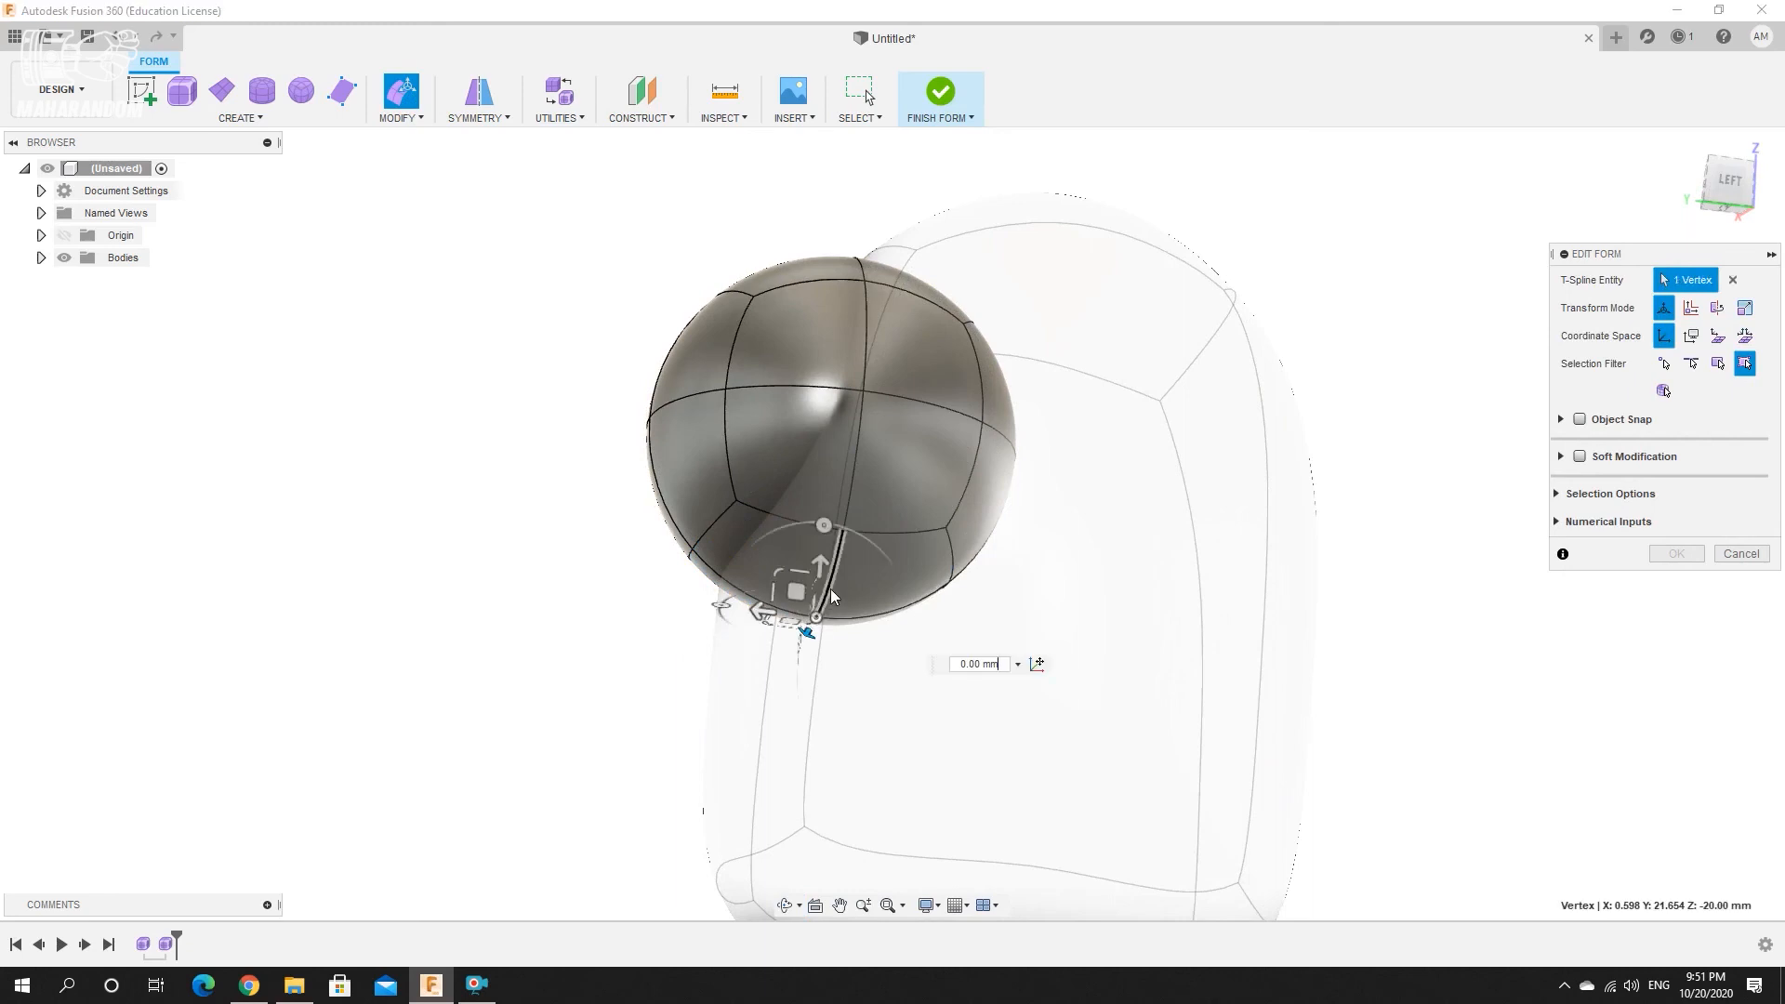
drag(818, 567, 823, 500)
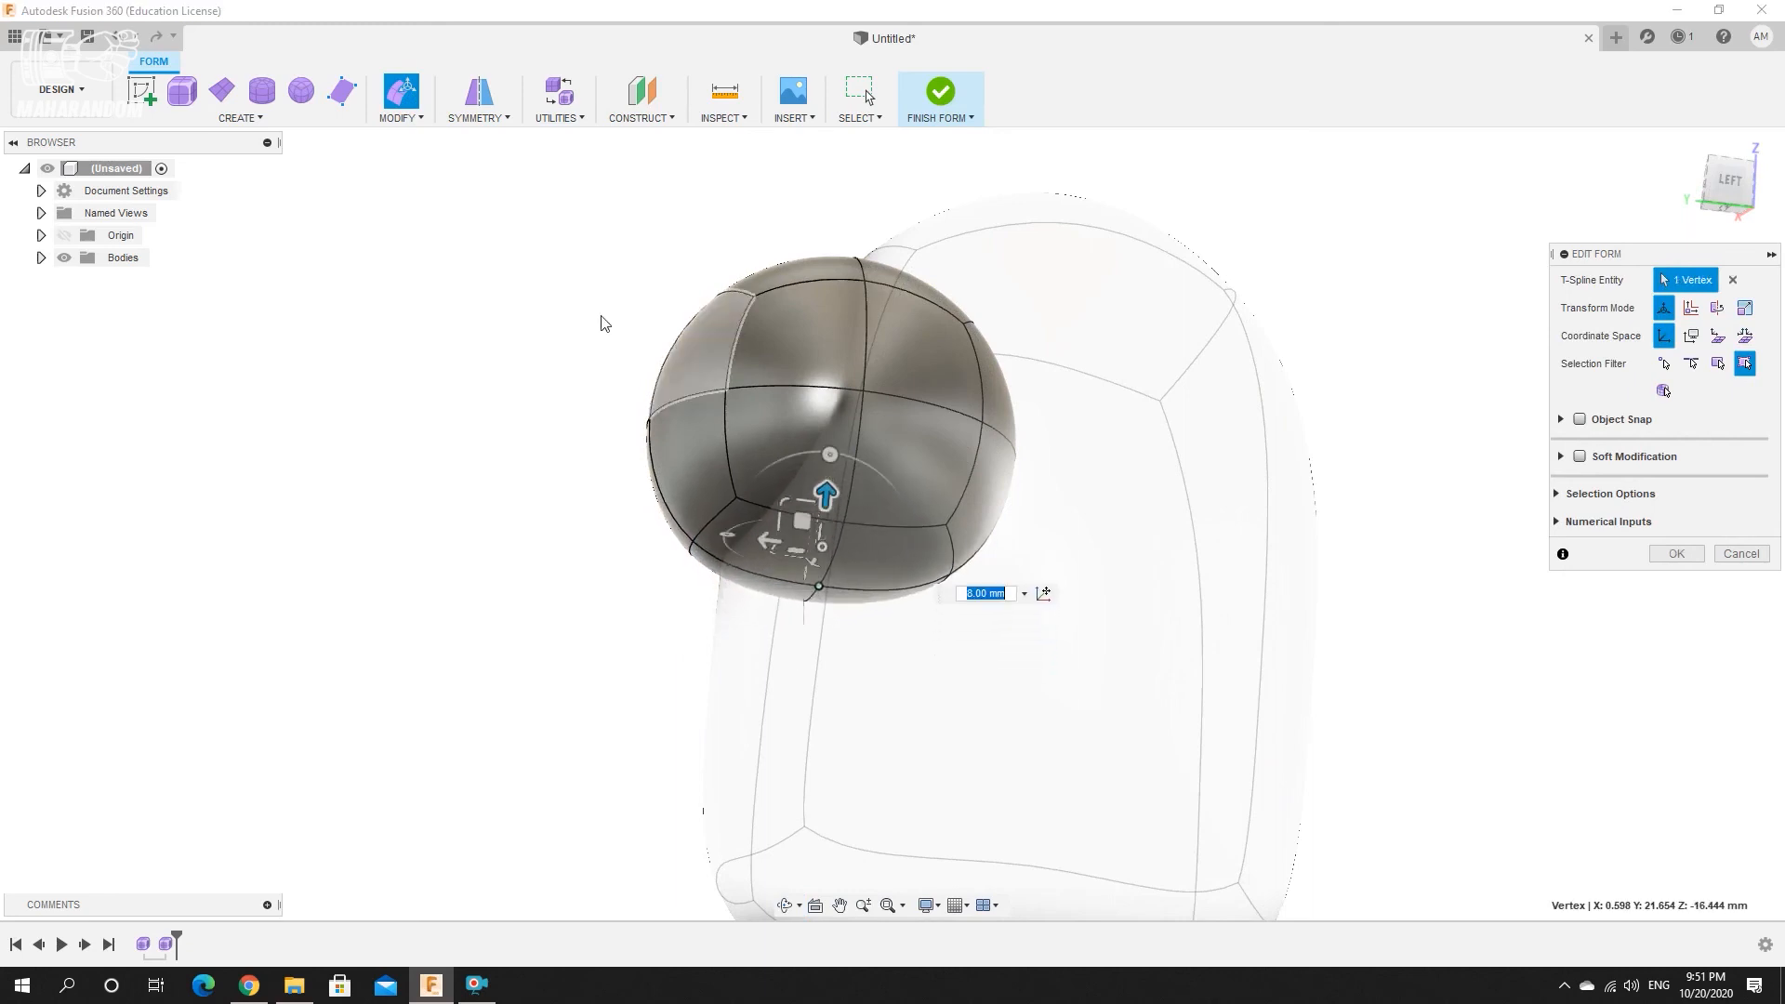
Select the horizontal edge loop running around the middle of the ball.
click(706, 394)
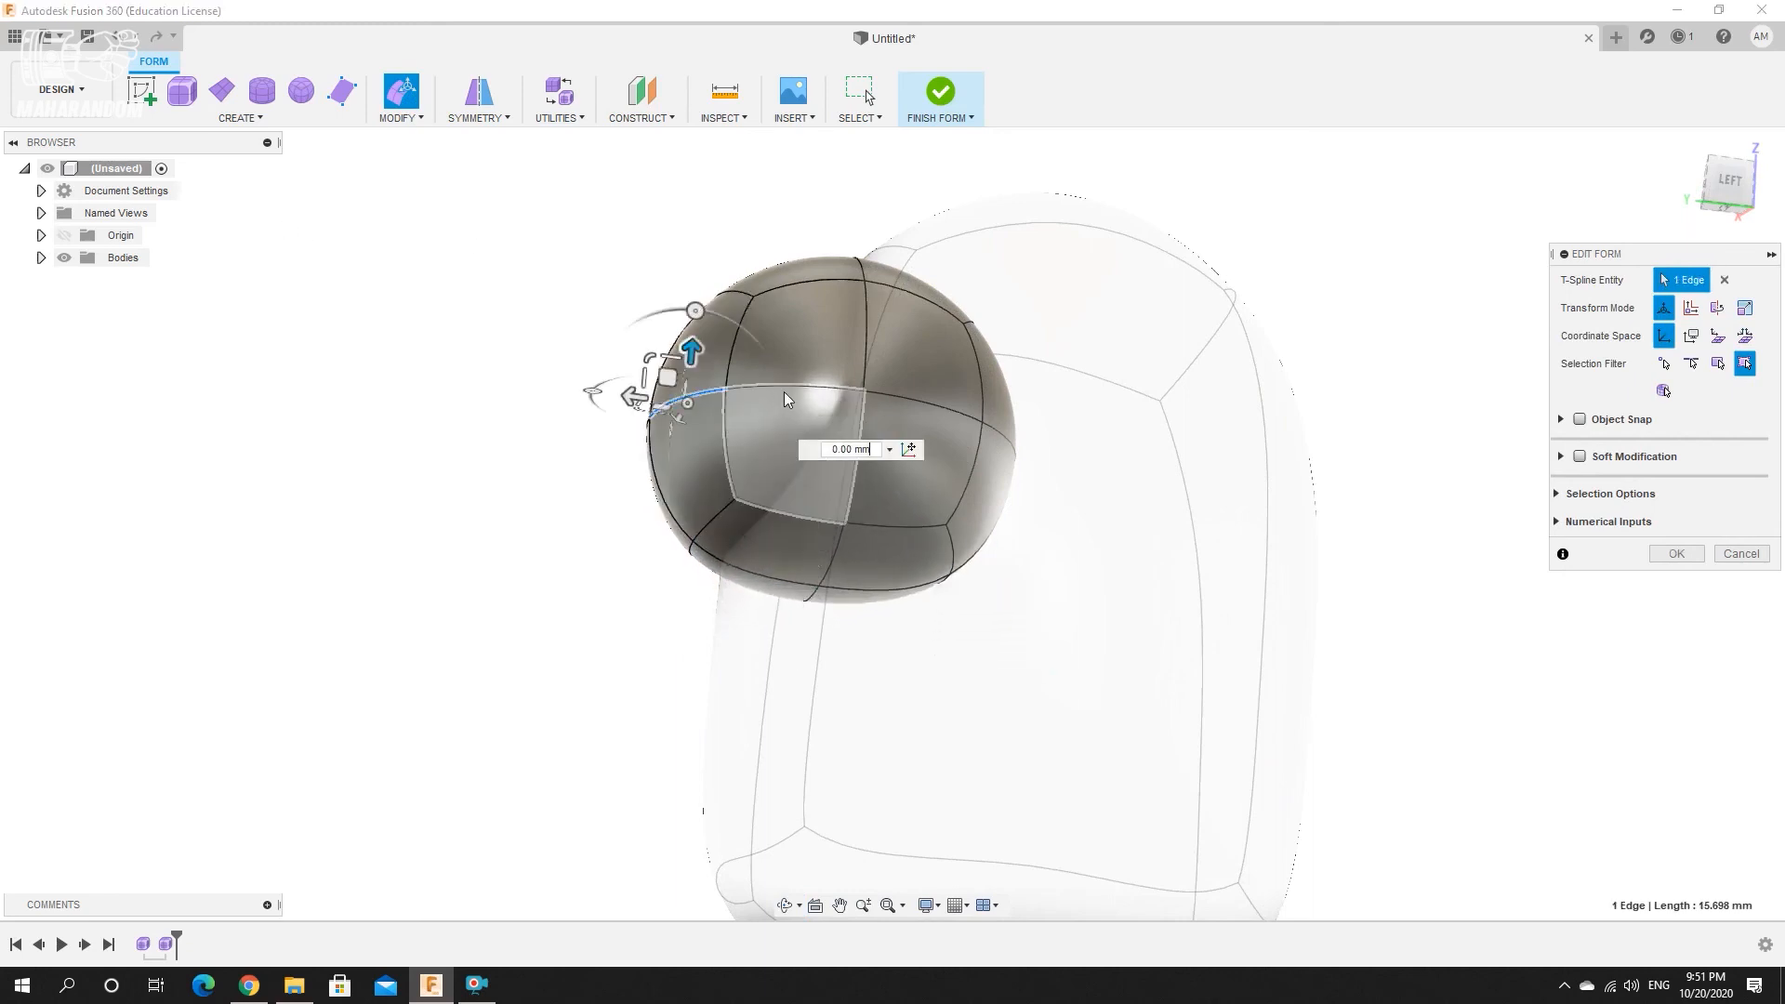
double_click(795, 391)
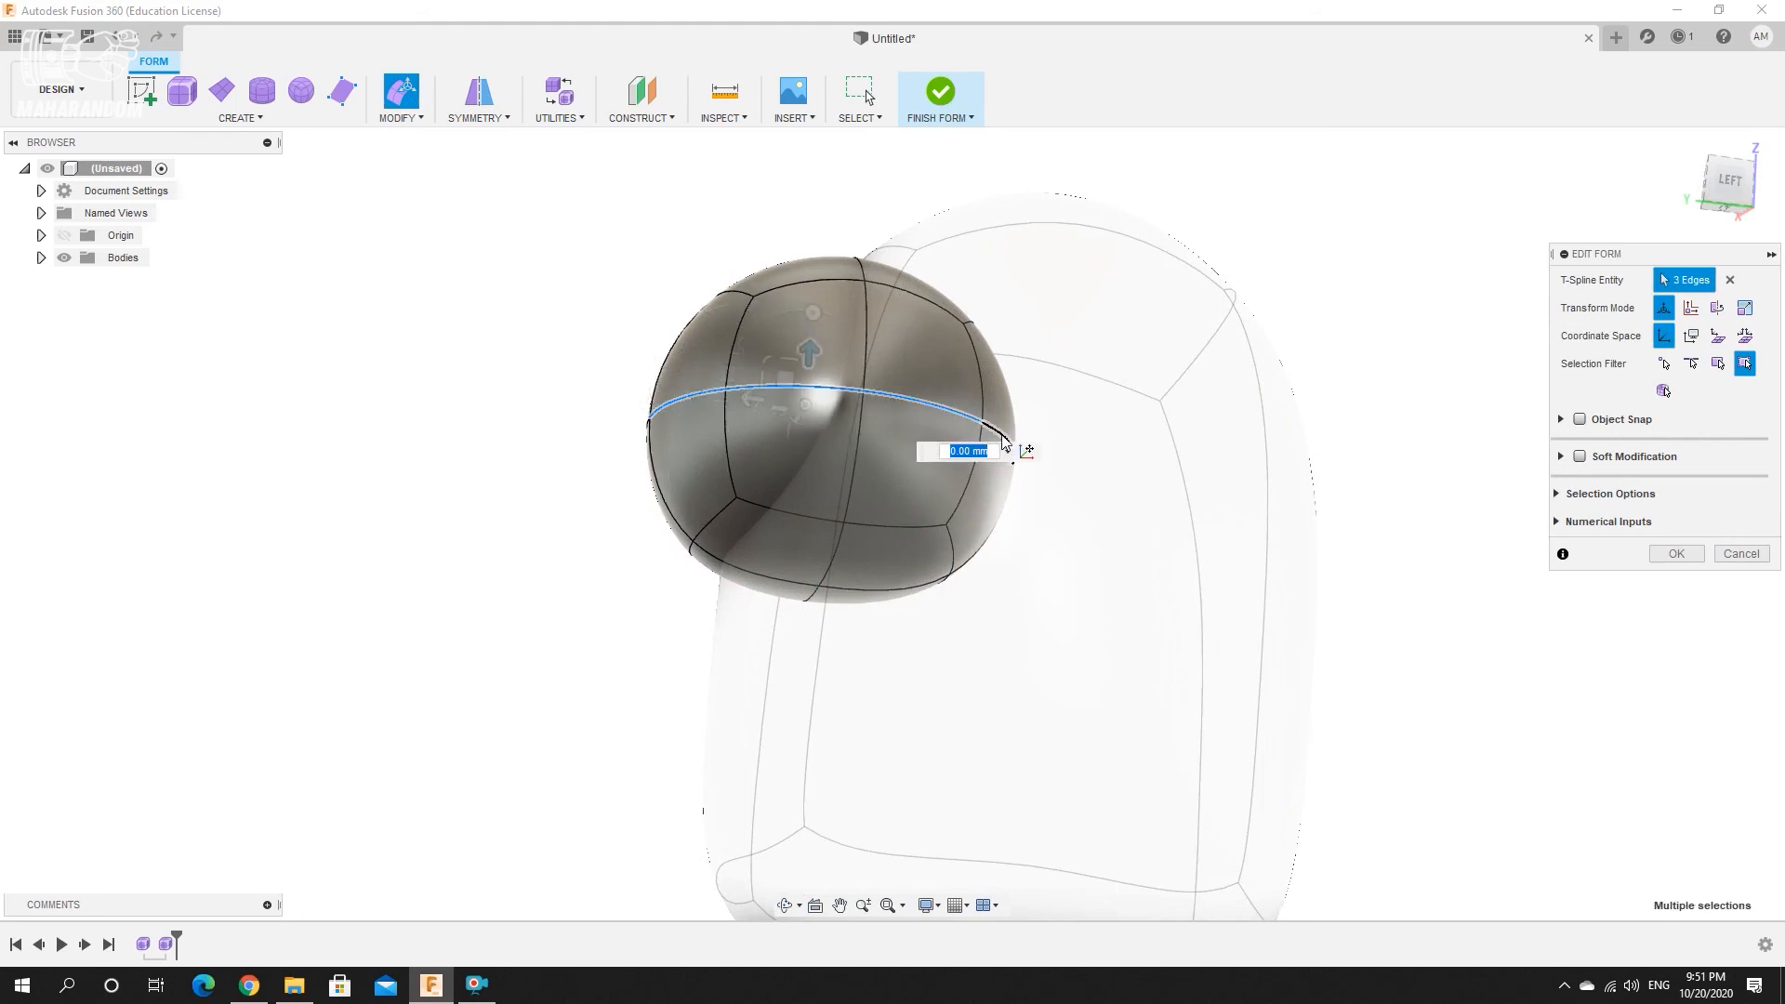
shift+middle_drag(1001, 437, 948, 382)
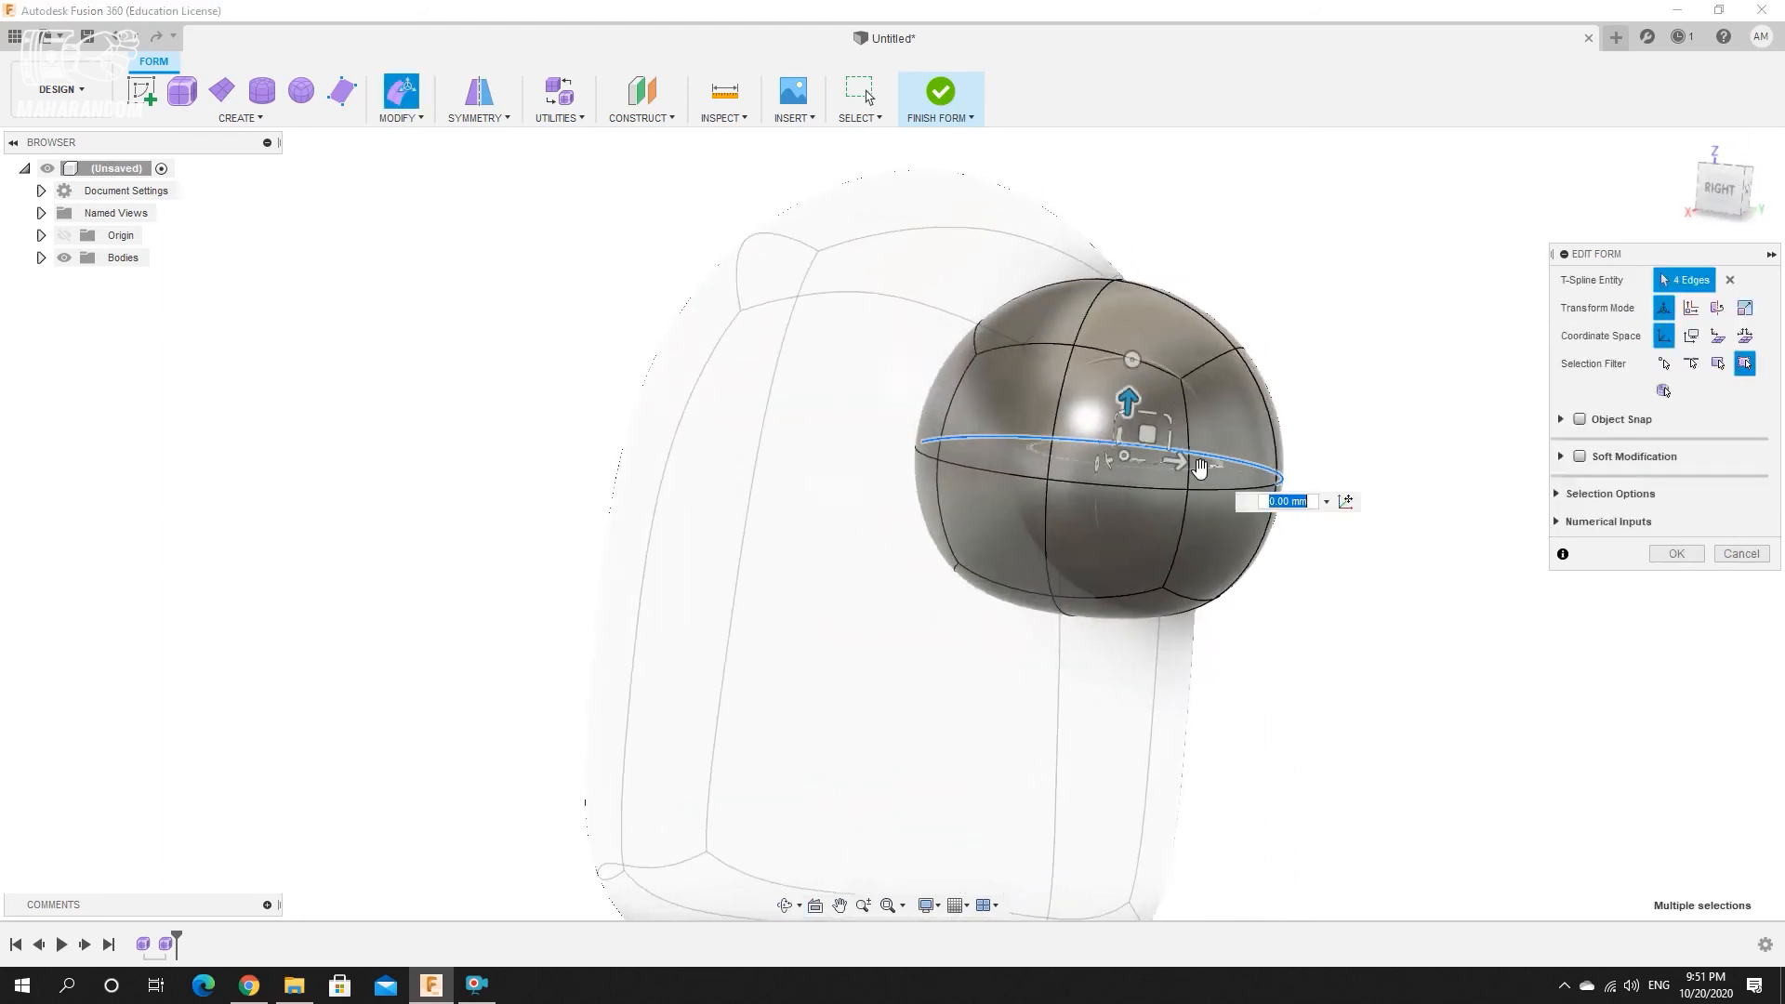
mouse_move(1002, 472)
shift+middle_down()
mouse_move(807, 363)
mouse_move(989, 444)
shift+middle_up()
shift+middle_drag(818, 415, 844, 489)
scroll(991, 526, up, 5)
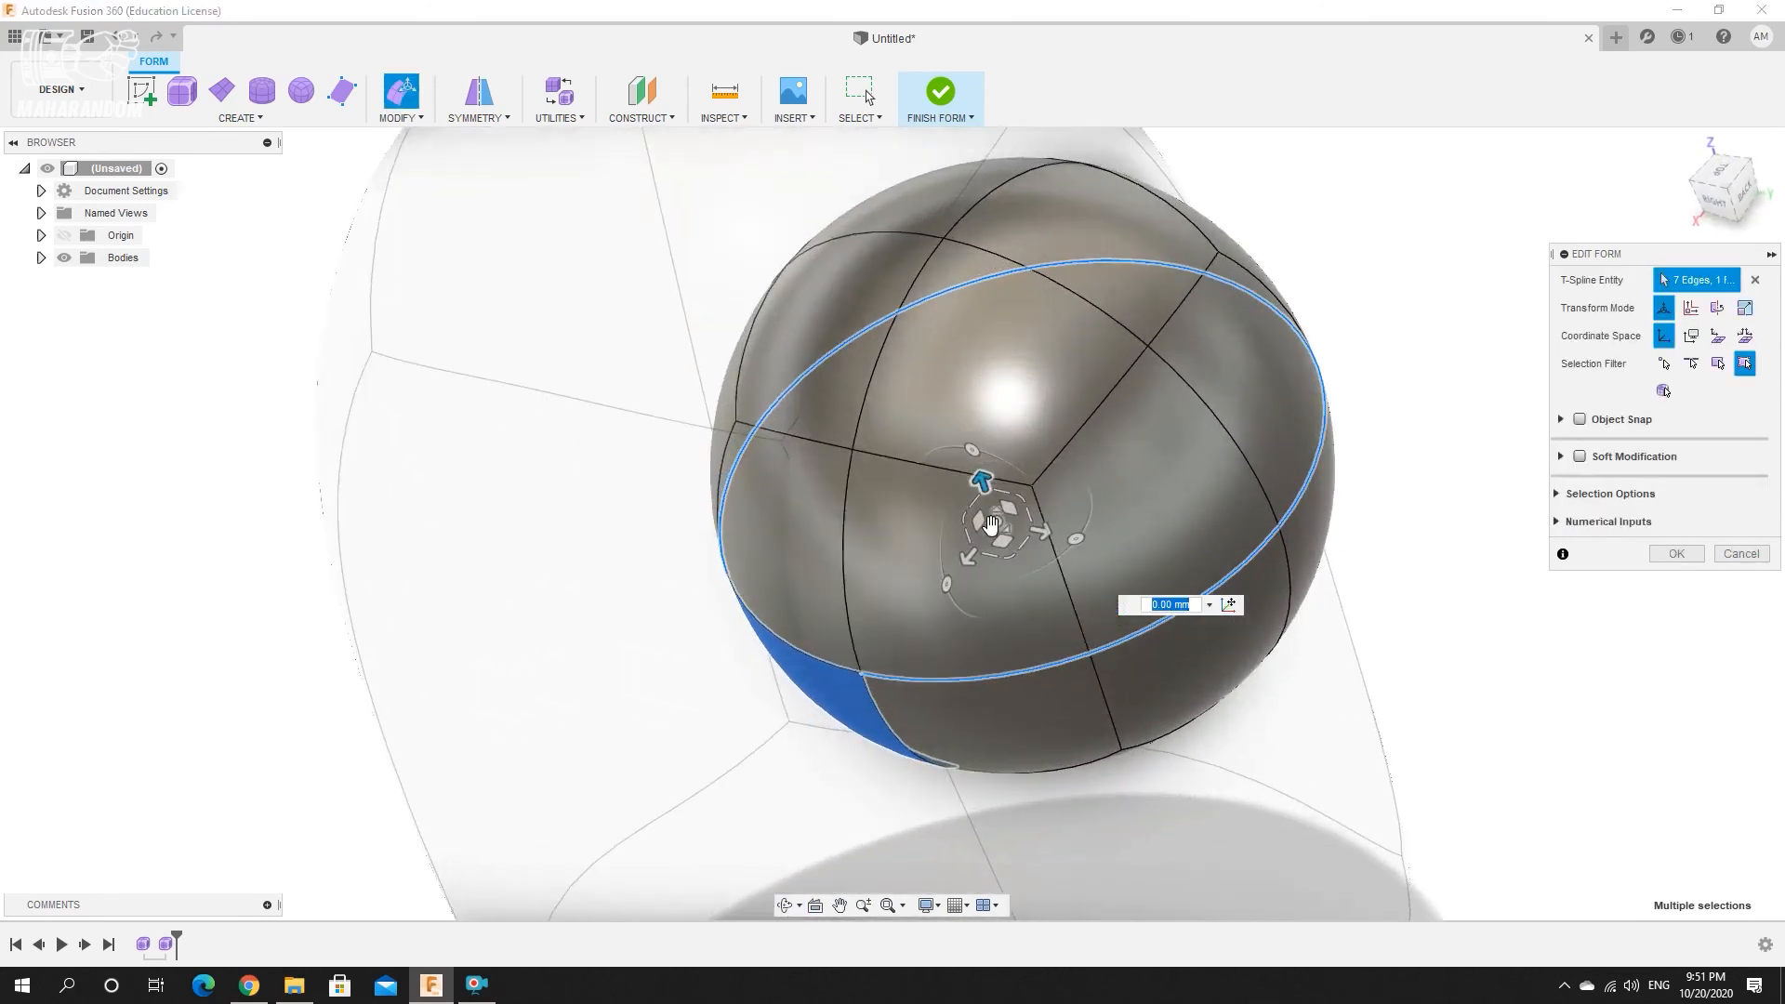
Try shifting the selected middle edge loop sideways, undoing each move.
drag(1044, 533, 924, 500)
key(ctrl+z)
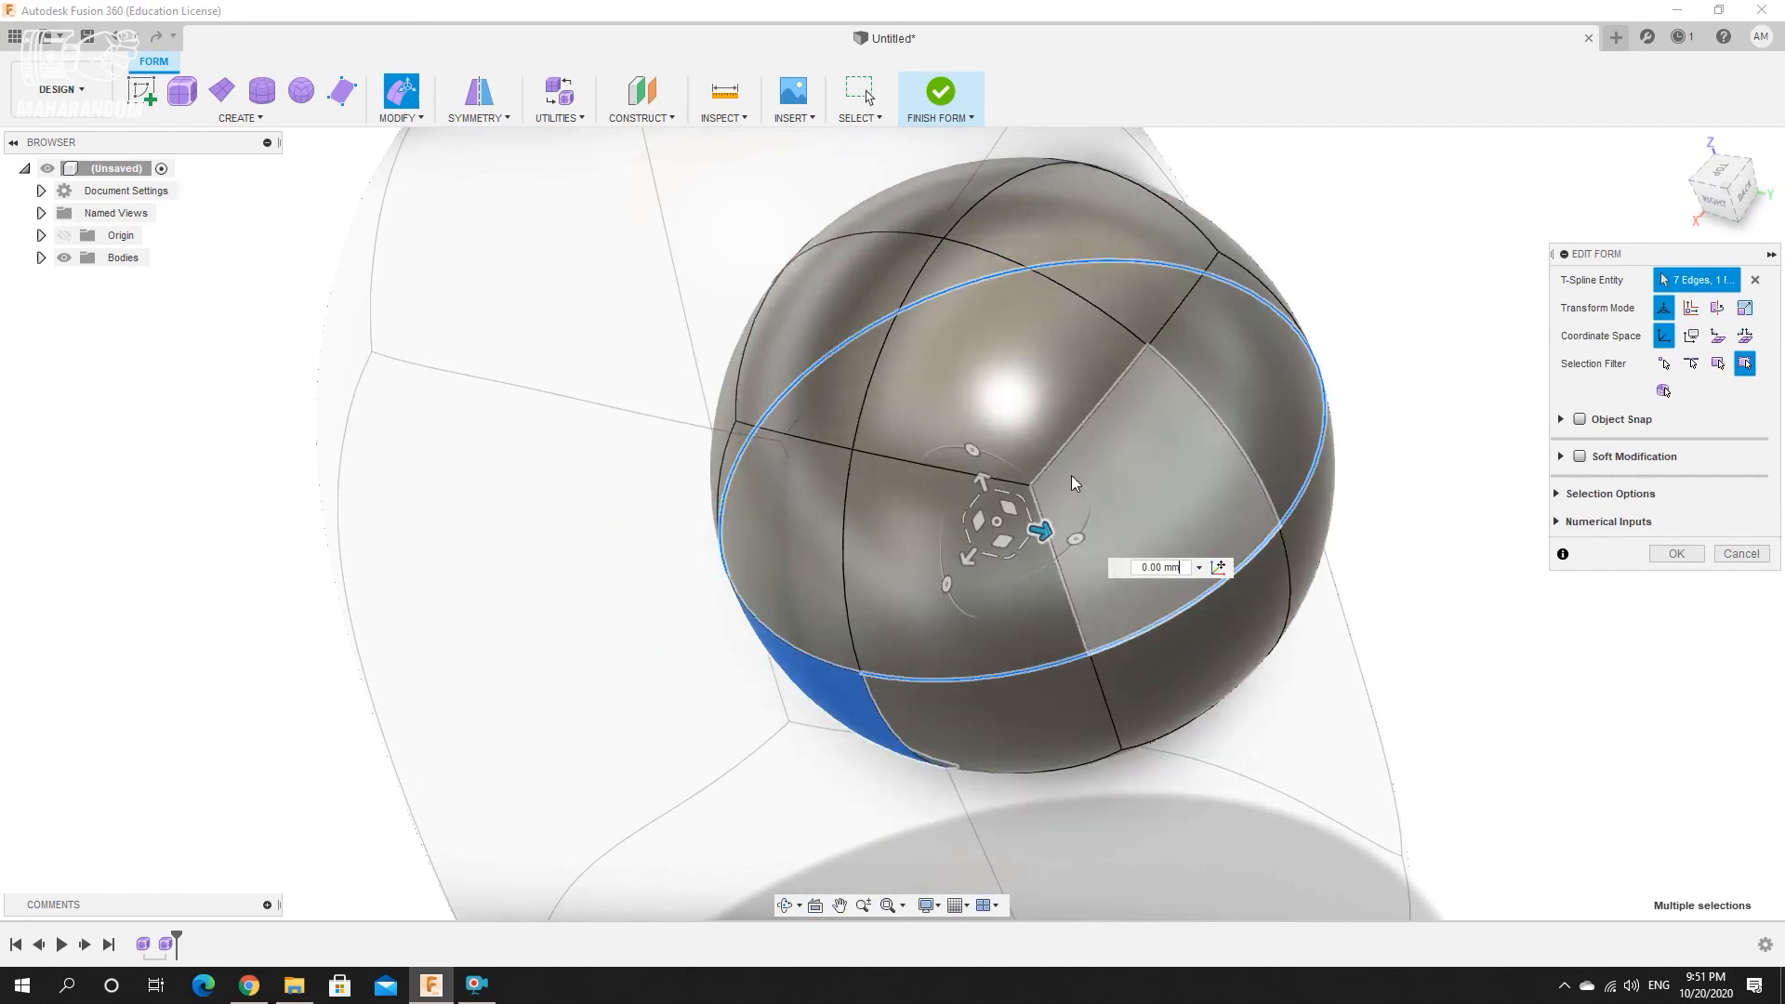
mouse_move(1005, 544)
mouse_down()
mouse_move(976, 546)
mouse_move(948, 595)
mouse_move(958, 465)
mouse_move(1099, 544)
mouse_move(860, 465)
mouse_move(939, 517)
mouse_move(920, 493)
mouse_move(1034, 507)
mouse_move(984, 569)
mouse_up()
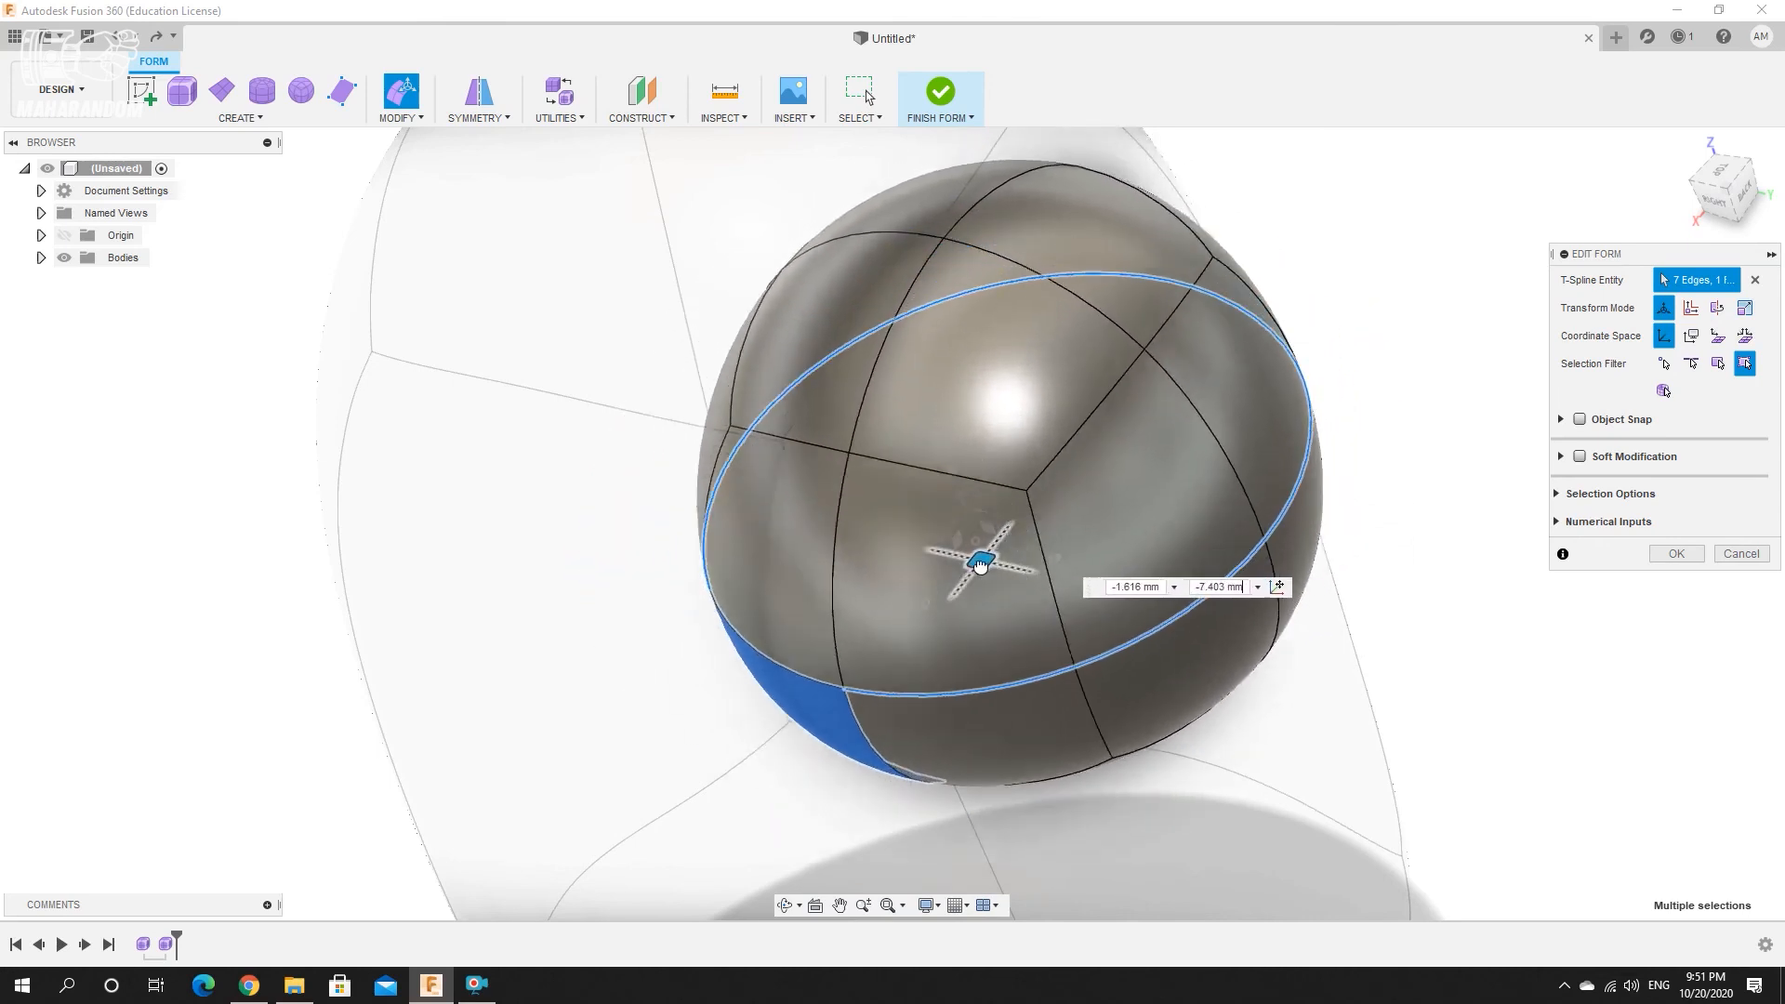
key(ctrl+z)
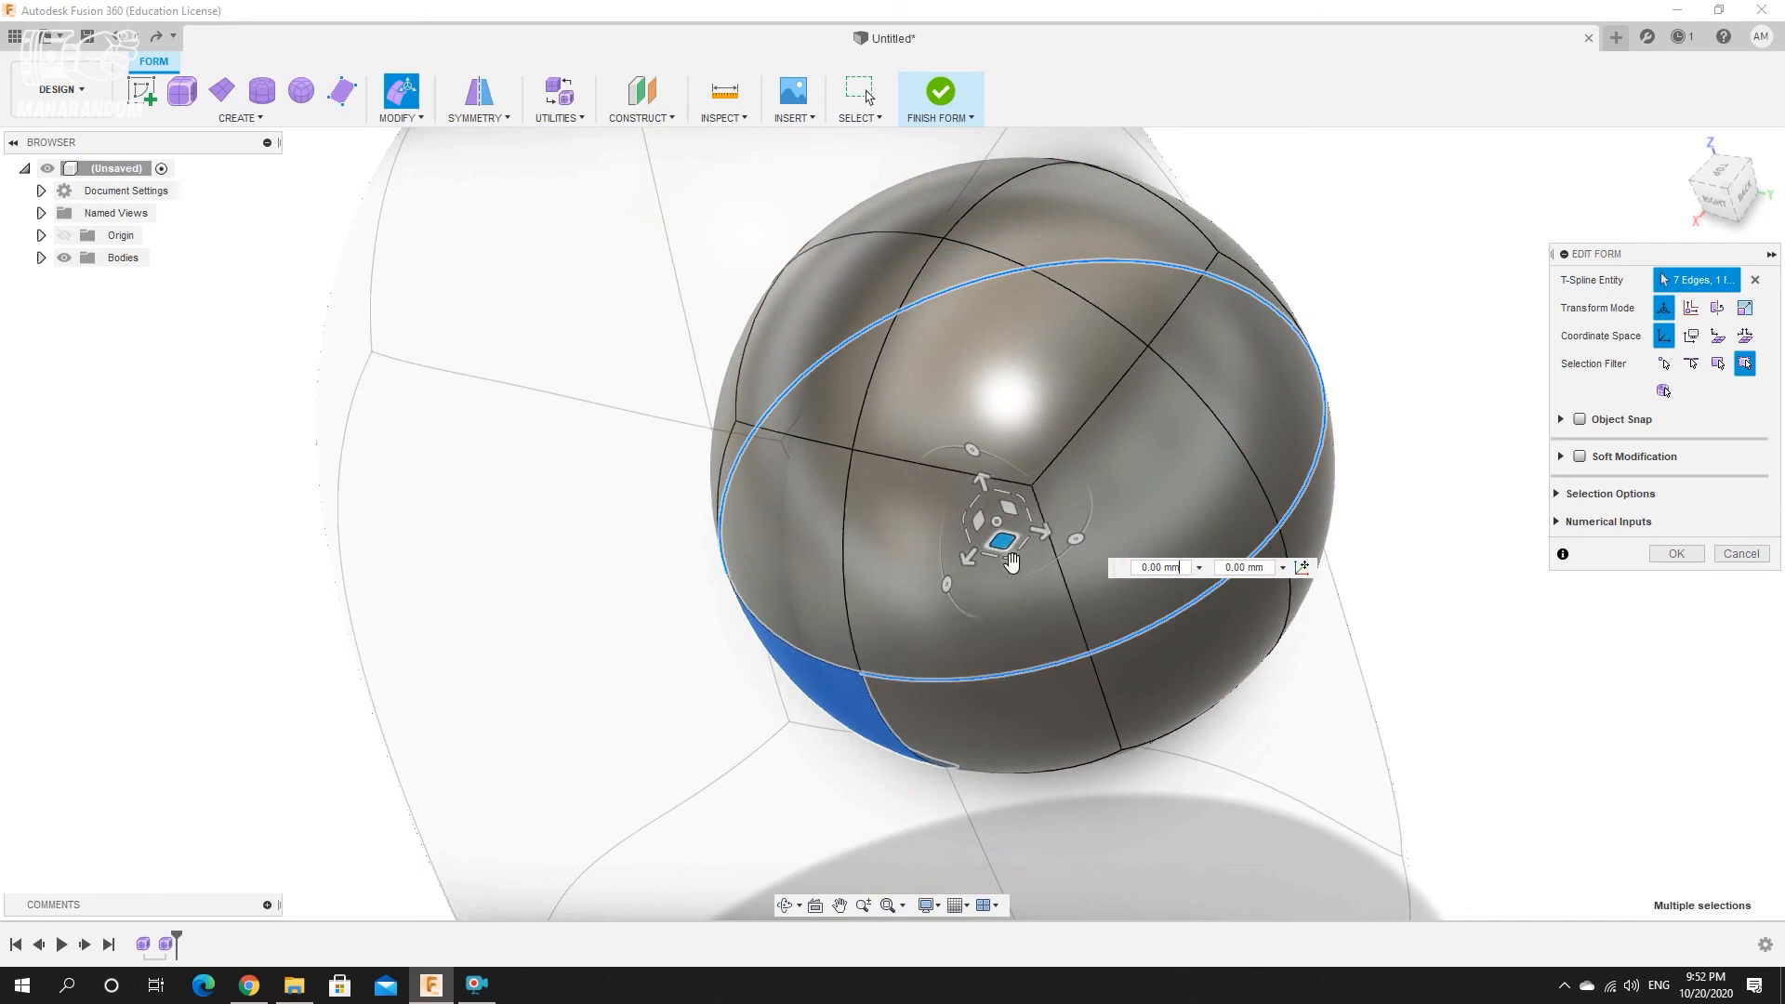
Scale the selected middle edge loop inward to narrow the ball into an upright limb shape.
mouse_move(1011, 564)
mouse_down()
mouse_move(1002, 512)
mouse_move(1013, 569)
mouse_move(1016, 538)
mouse_up()
scroll(893, 539, up, 2)
scroll(891, 539, down, 4)
shift+middle_drag(851, 532, 818, 551)
scroll(942, 732, up, 2)
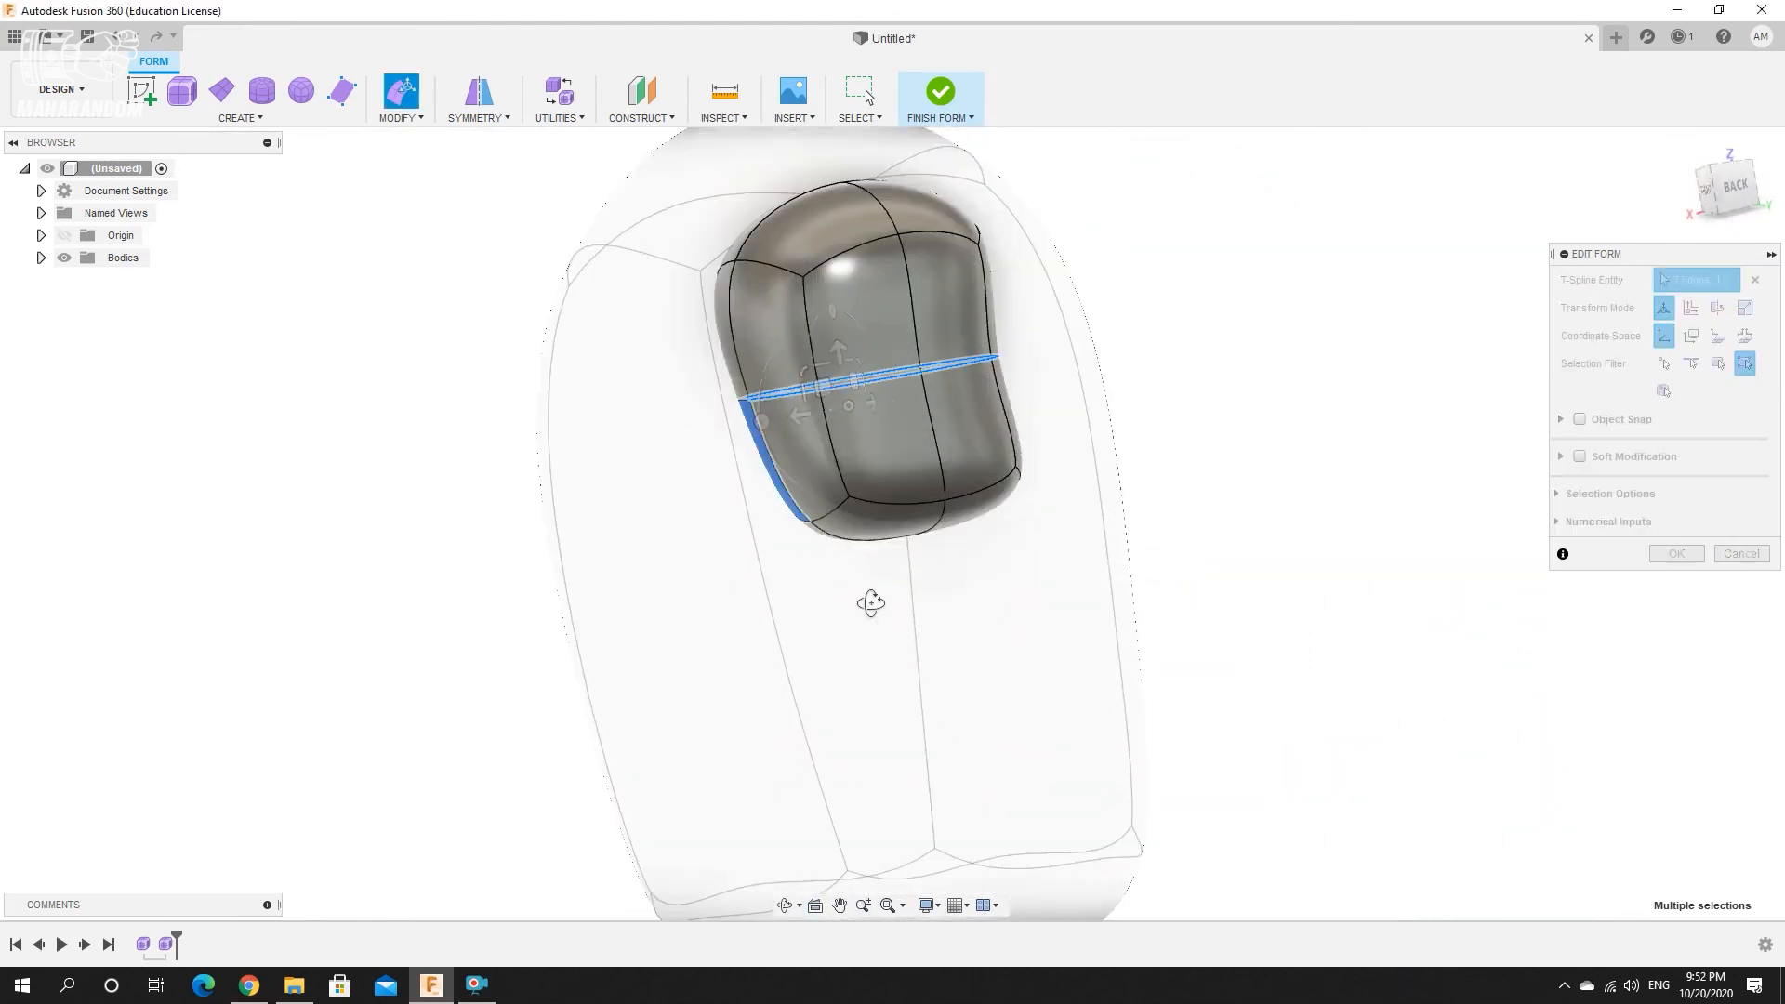
Flatten the four bottom faces of the limb form by scaling them vertically to about 0.028.
shift+middle_drag(879, 616, 835, 494)
click(910, 476)
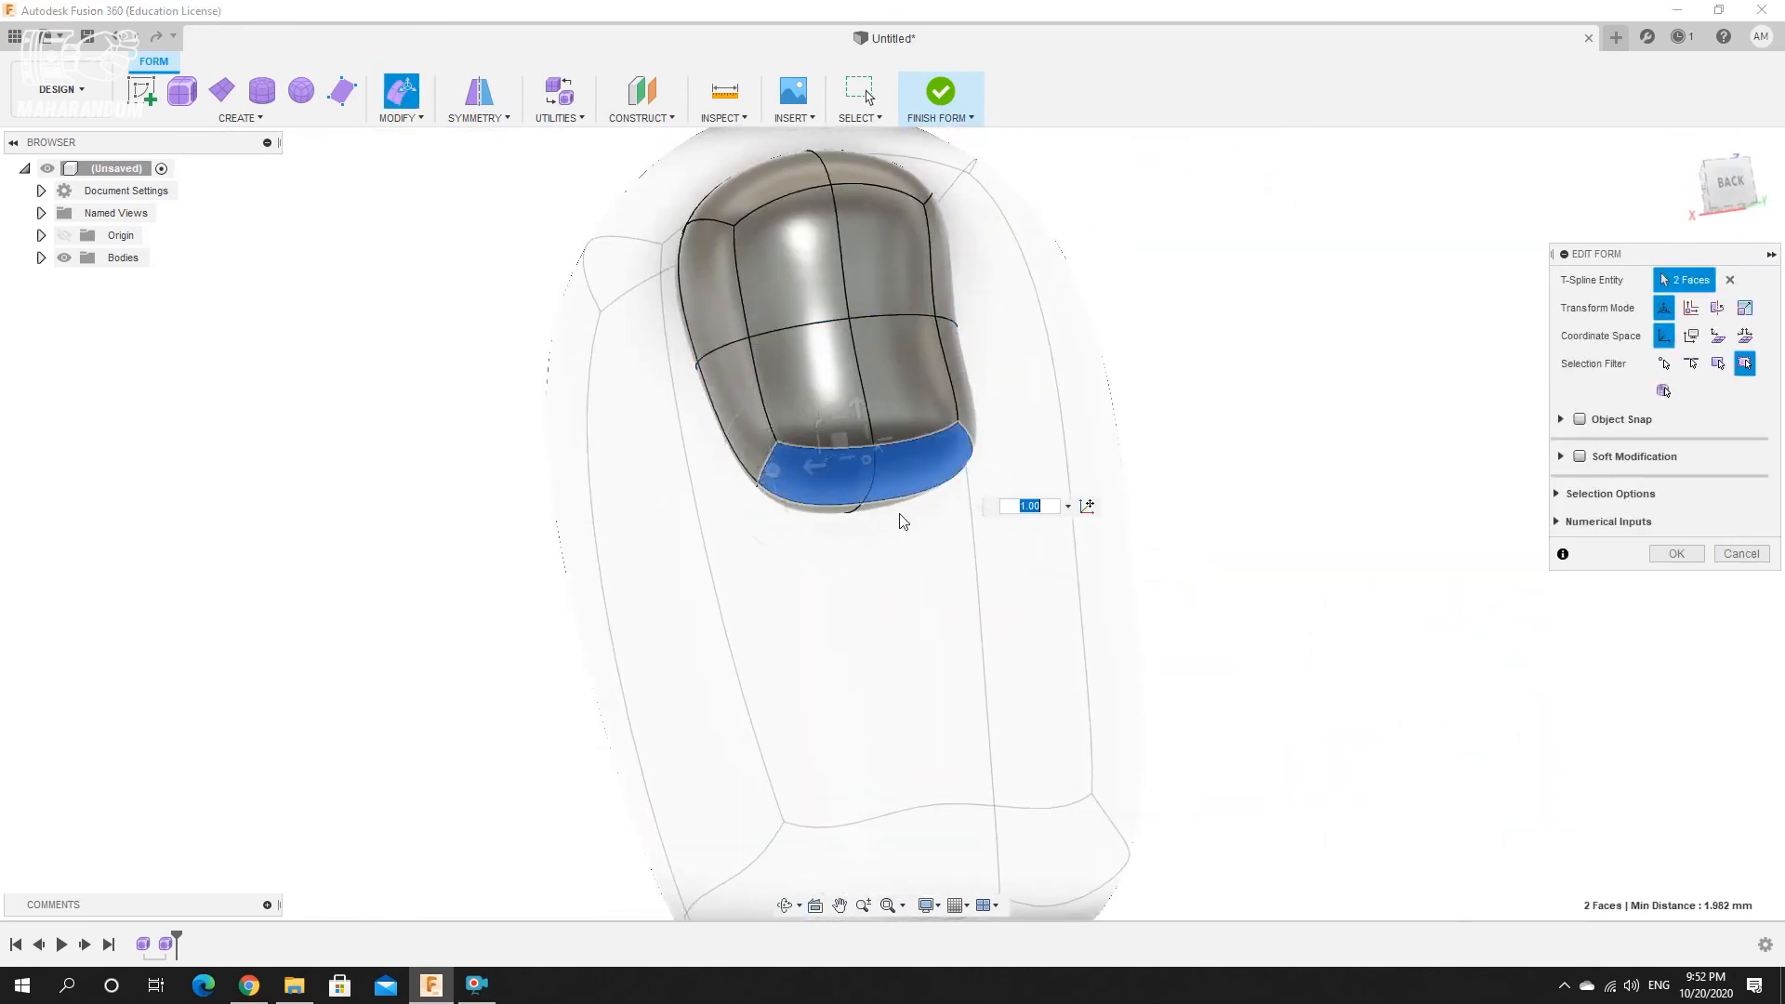
shift+middle_drag(831, 503, 832, 471)
shift+click(832, 468)
shift+click(875, 453)
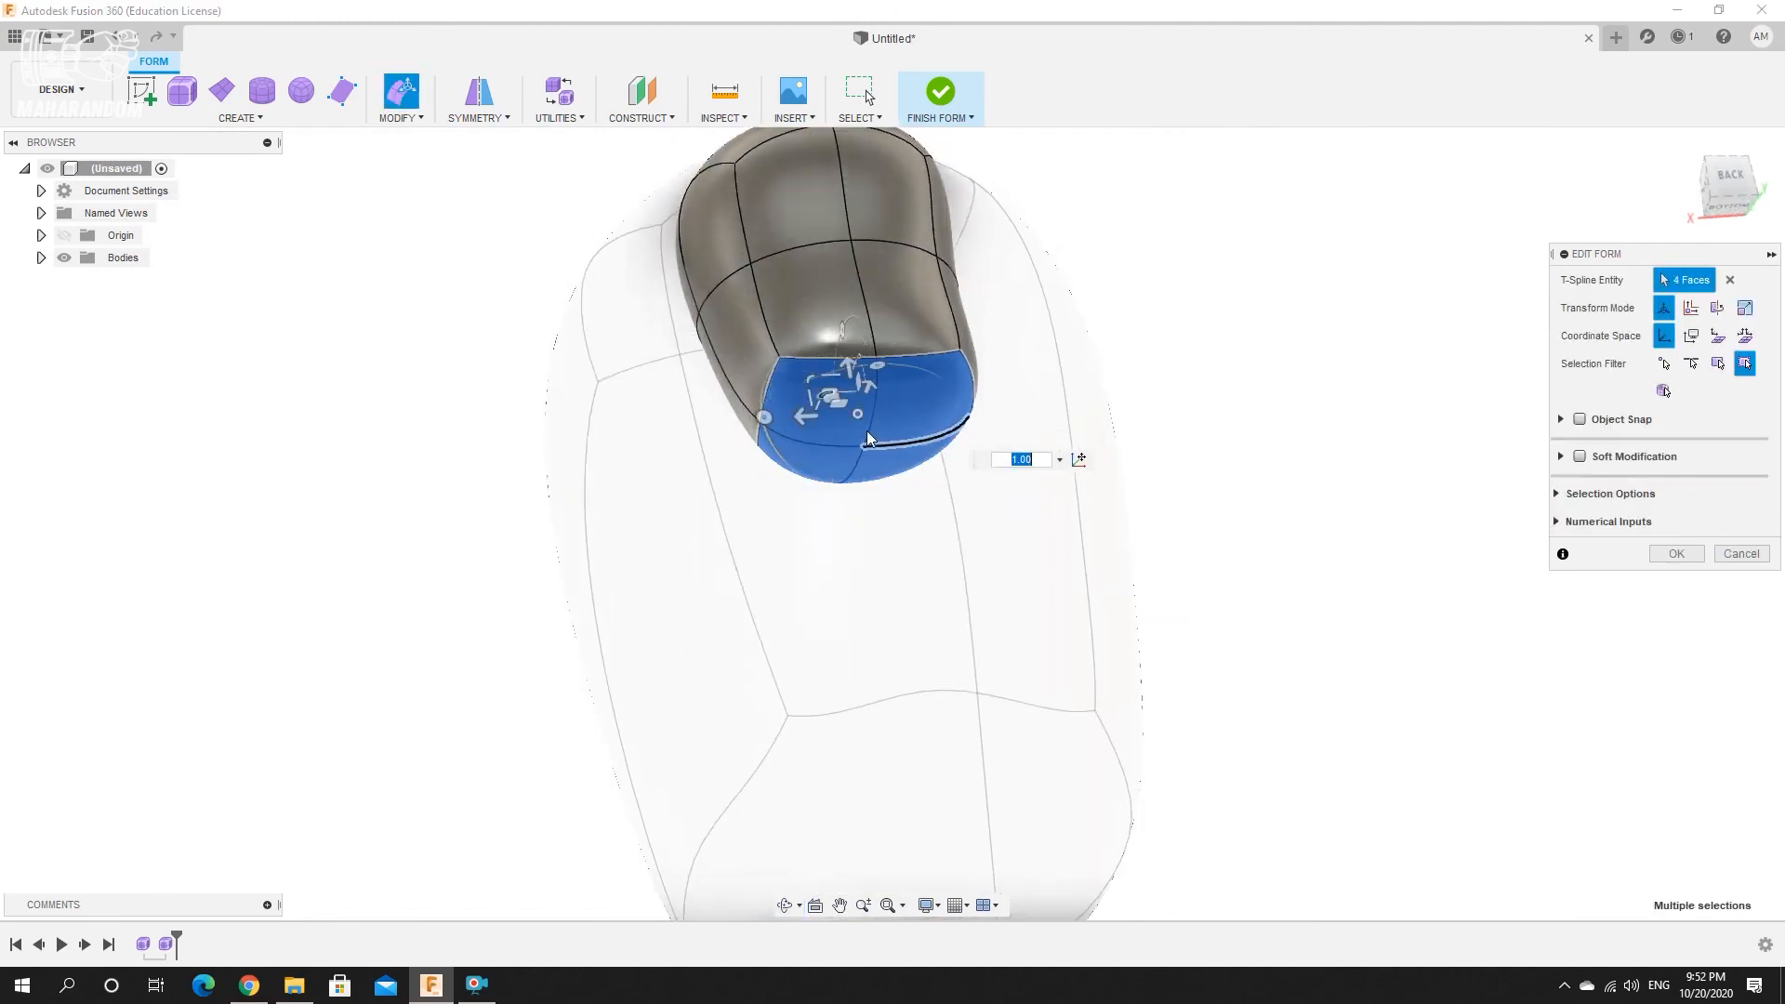
drag(833, 376, 829, 325)
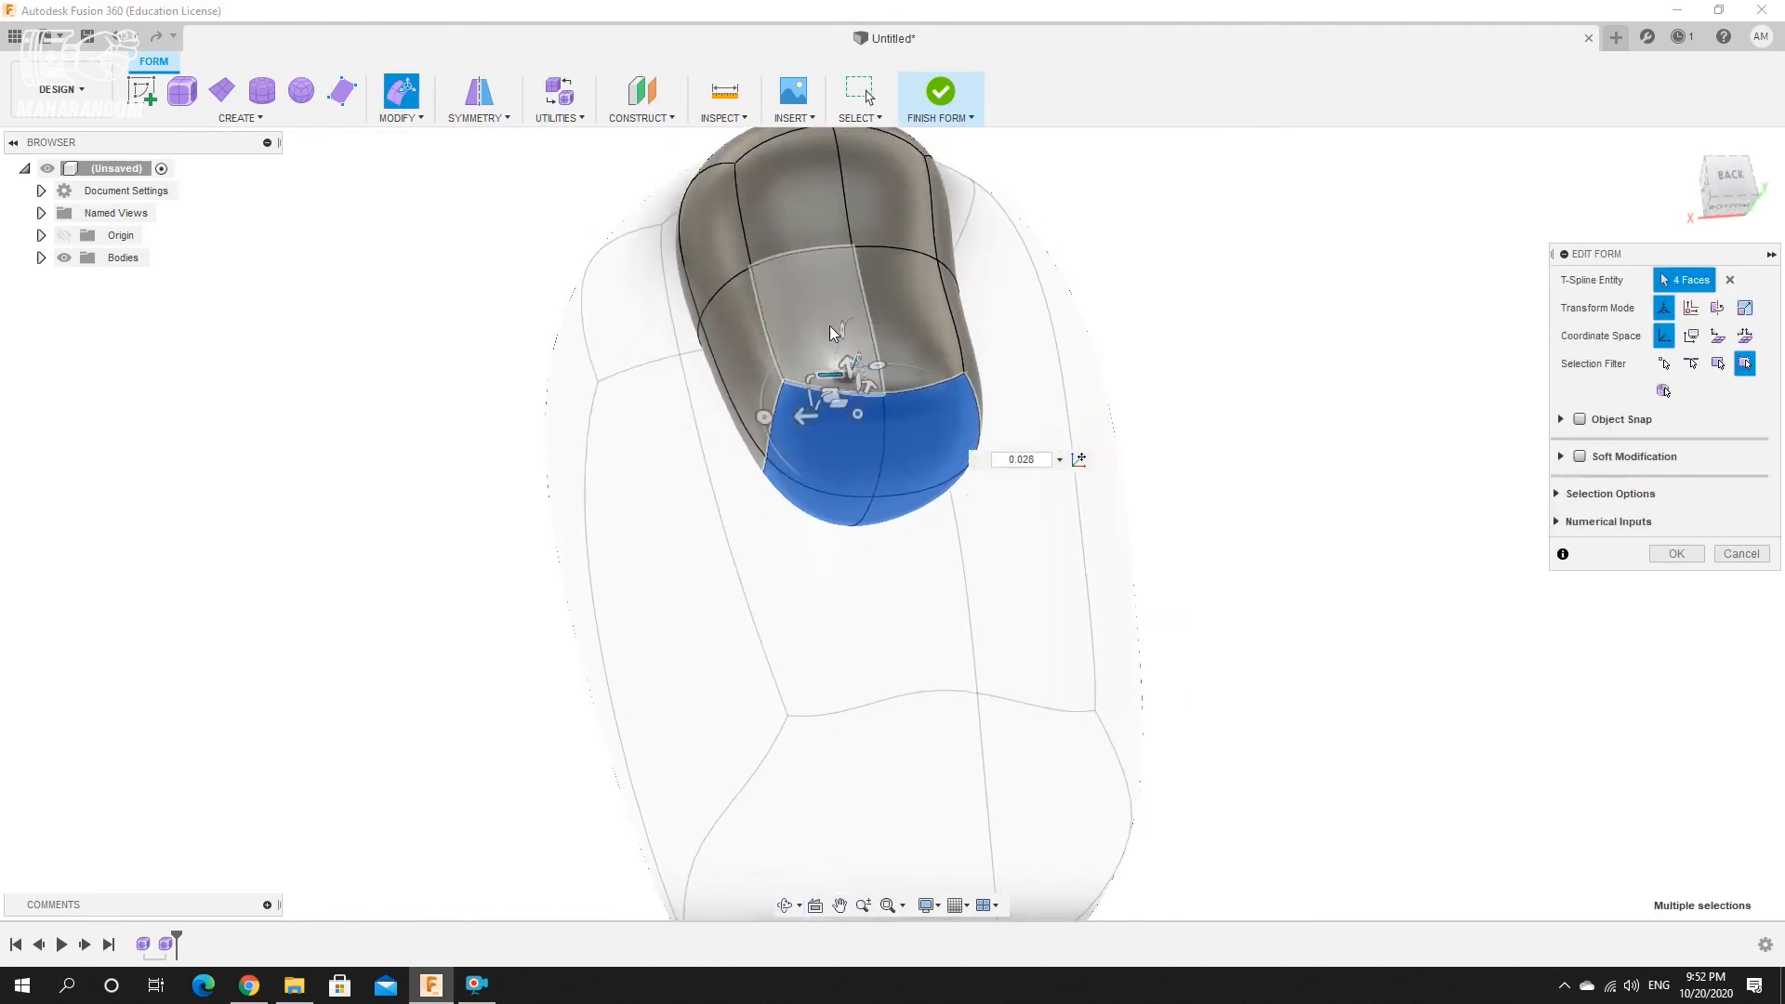
Move the four bottom faces down 15 mm to lengthen the limb form.
scroll(783, 505, down, 3)
shift+middle_drag(783, 505, 721, 642)
drag(741, 493, 742, 577)
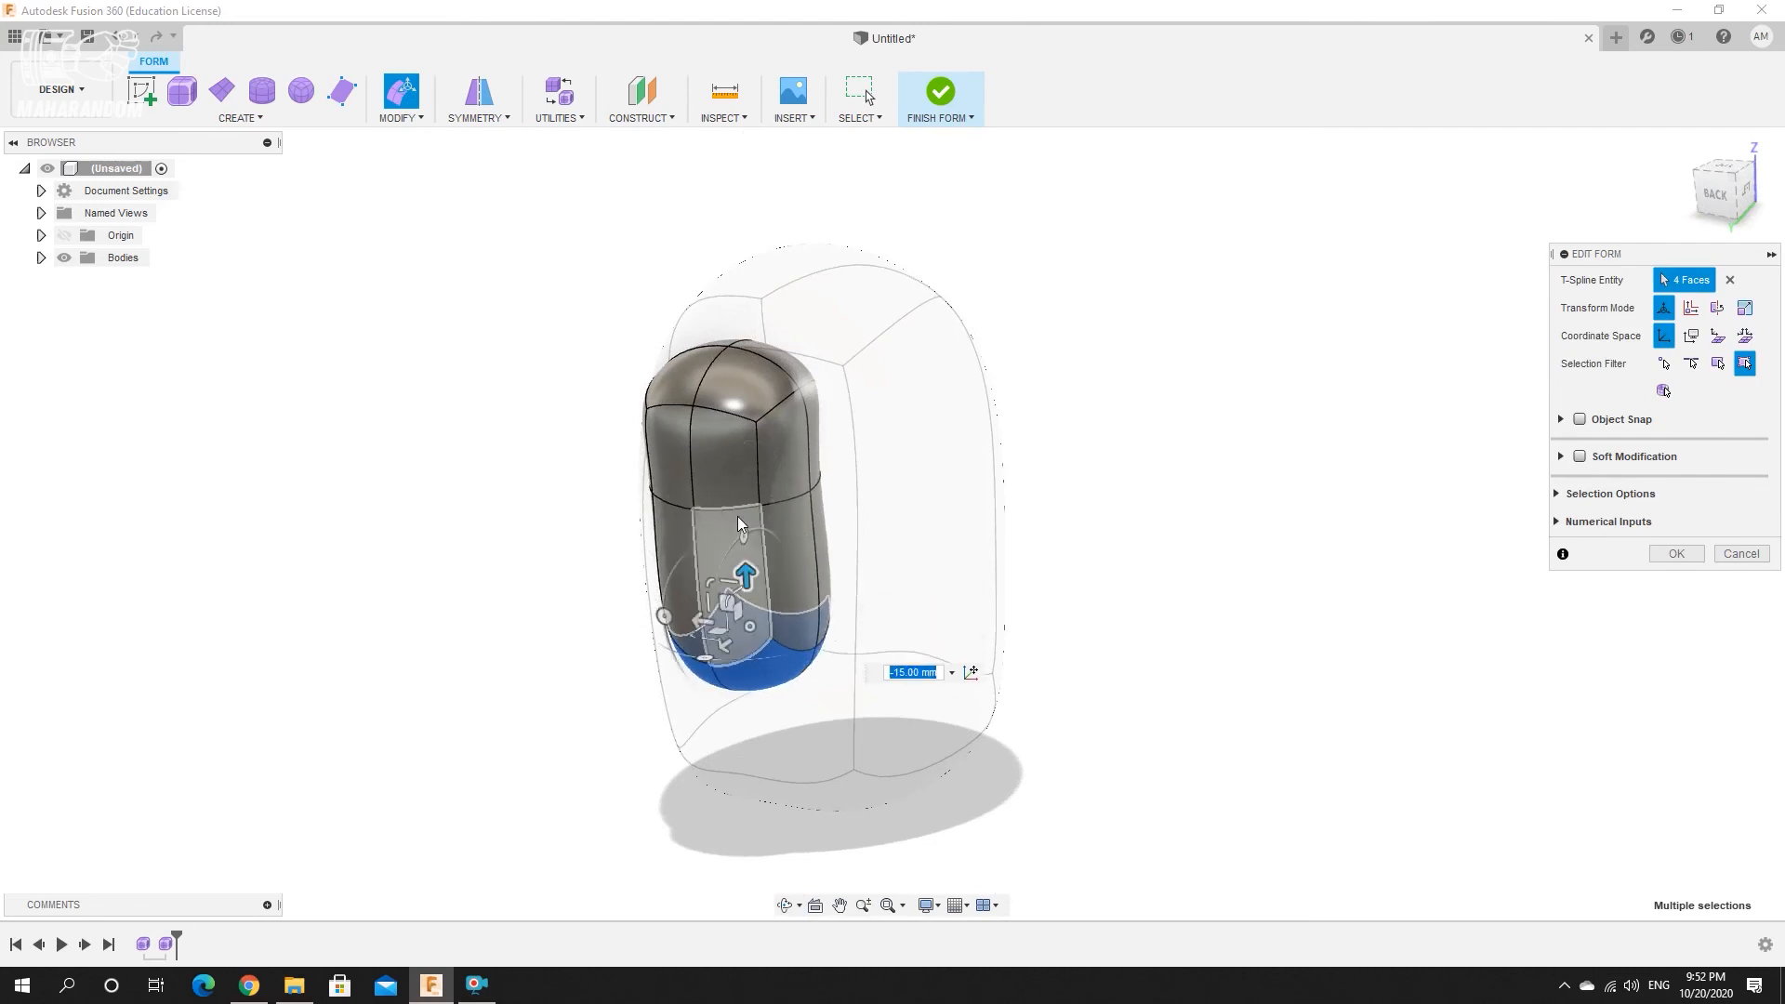
Move the limb form's horizontal middle edge loop down about 30 mm, close to its lower end.
click(730, 490)
shift+middle_drag(662, 502, 640, 535)
drag(604, 509, 914, 429)
drag(777, 400, 790, 594)
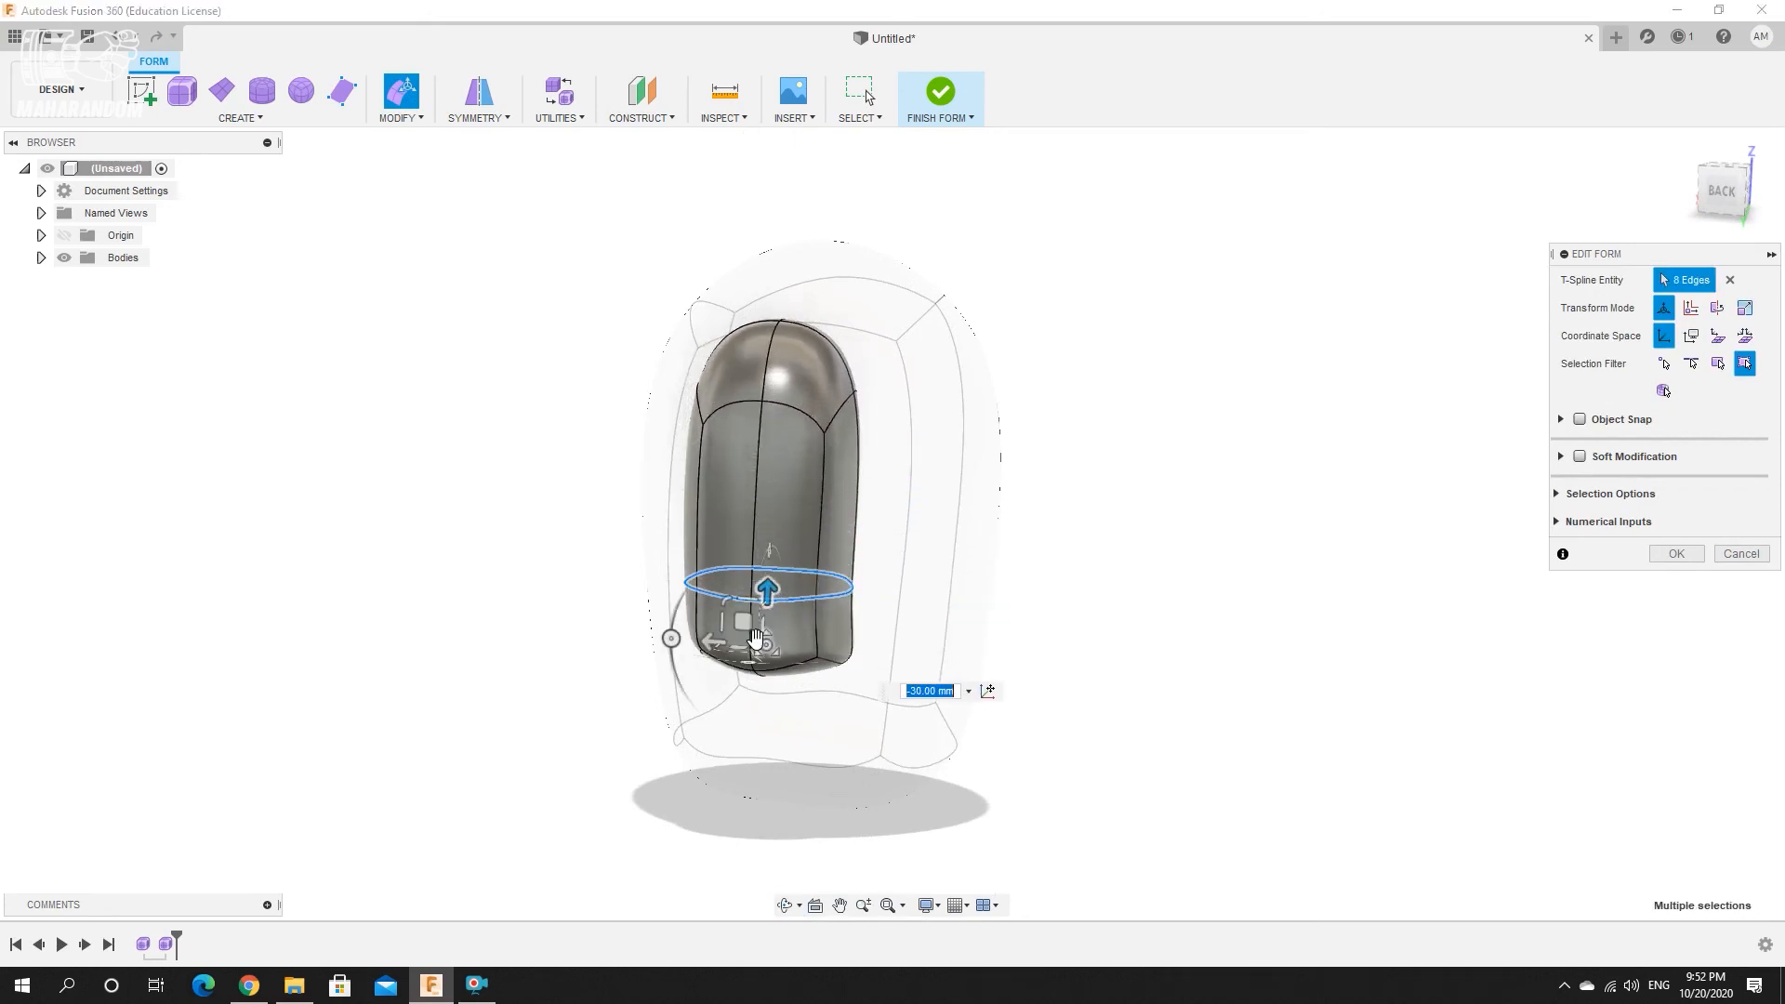
scroll(755, 632, up, 4)
shift+middle_drag(705, 599, 808, 614)
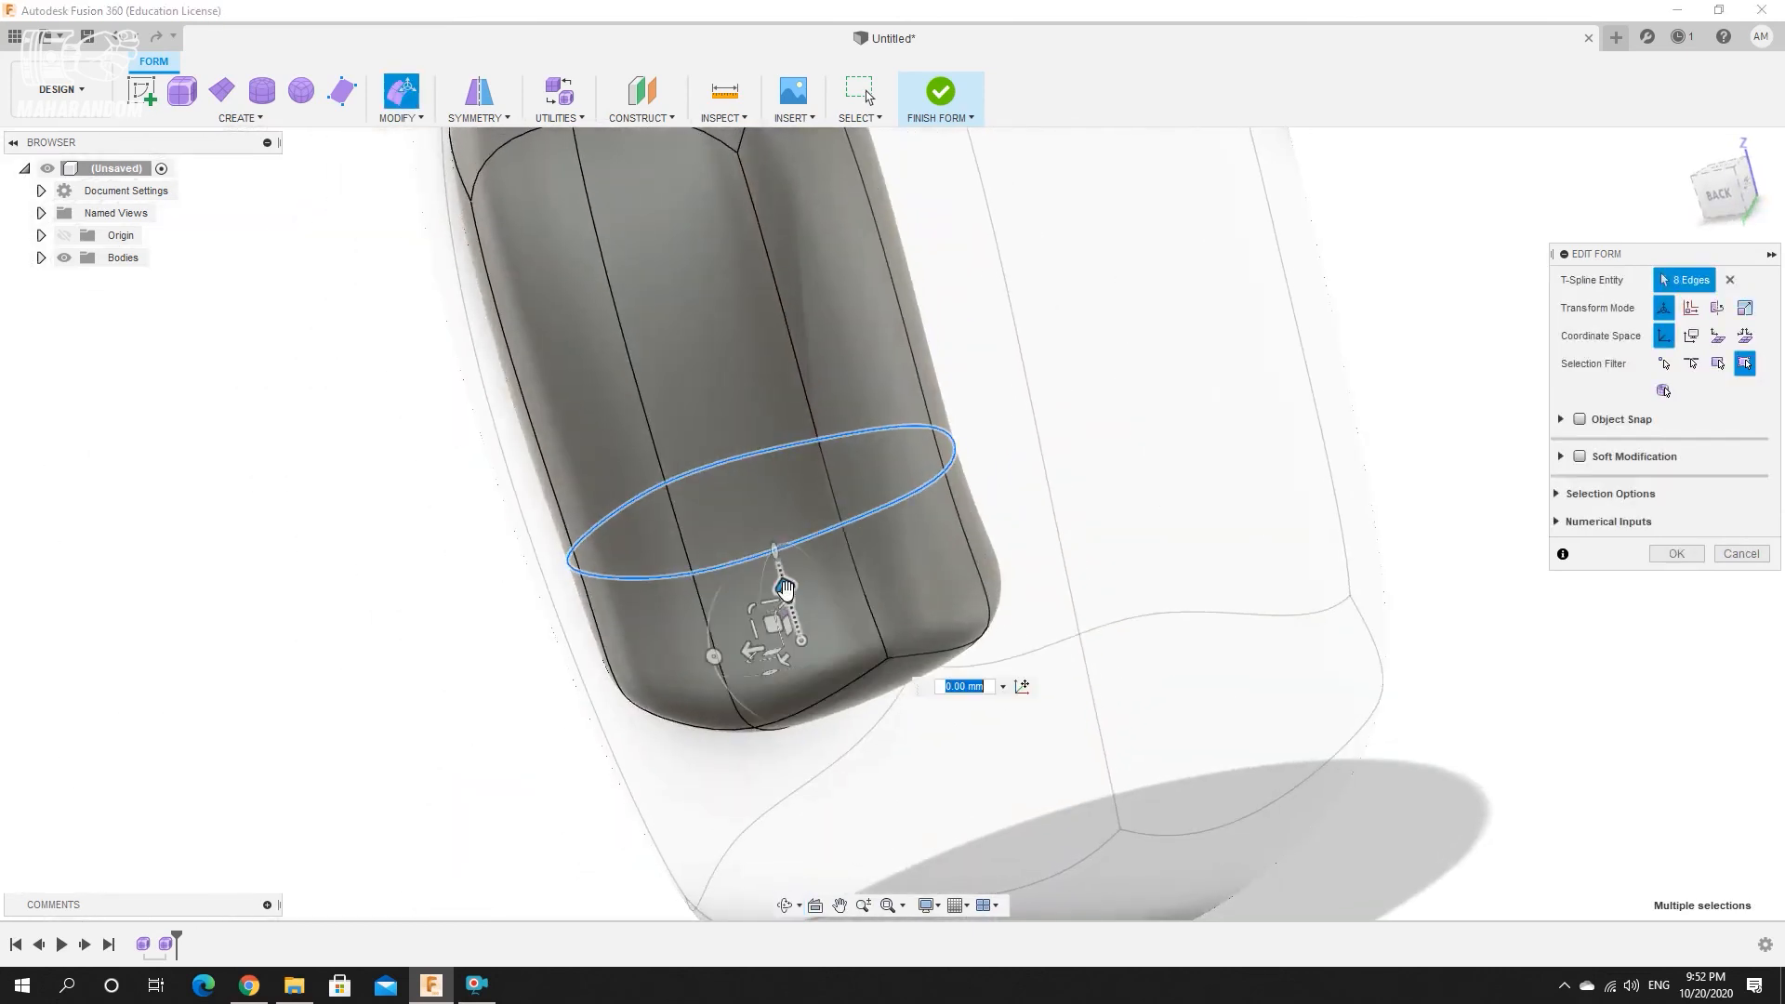
drag(788, 594, 793, 619)
Adjust three vertices around the bottom rim of the limb form in the horizontal plane to even out its outline.
shift+middle_drag(794, 622, 818, 680)
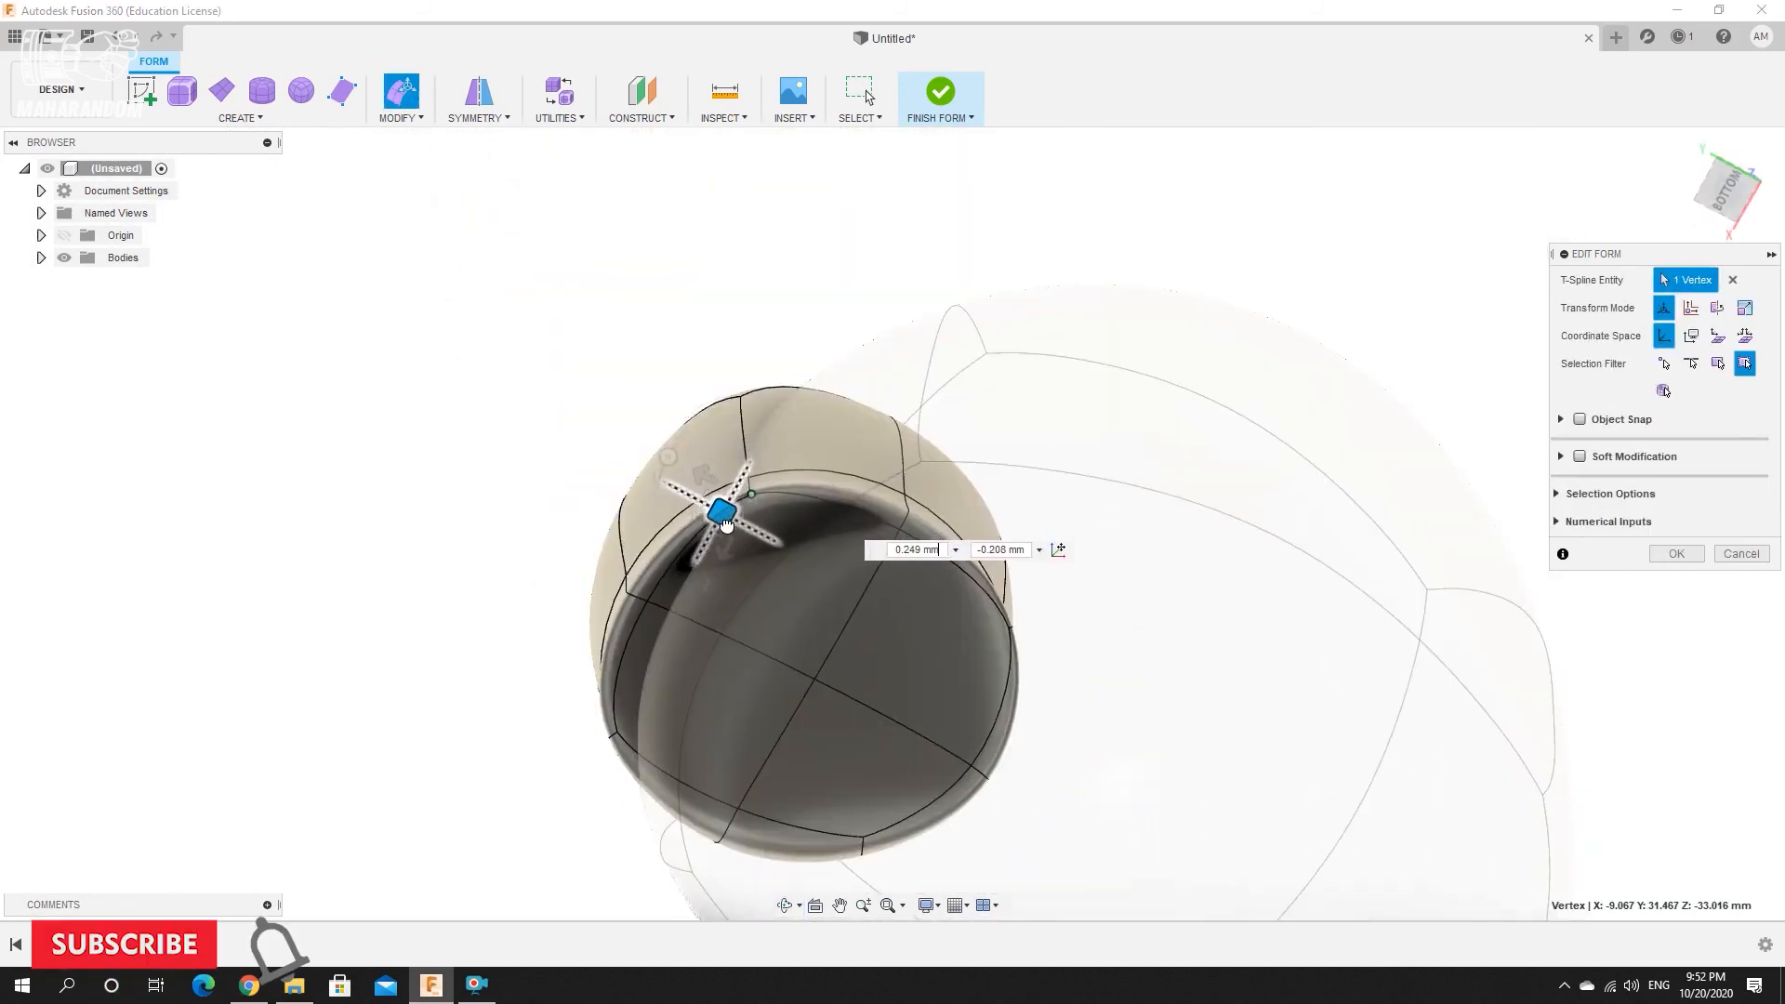
drag(721, 509, 723, 566)
click(1010, 630)
drag(976, 639, 936, 655)
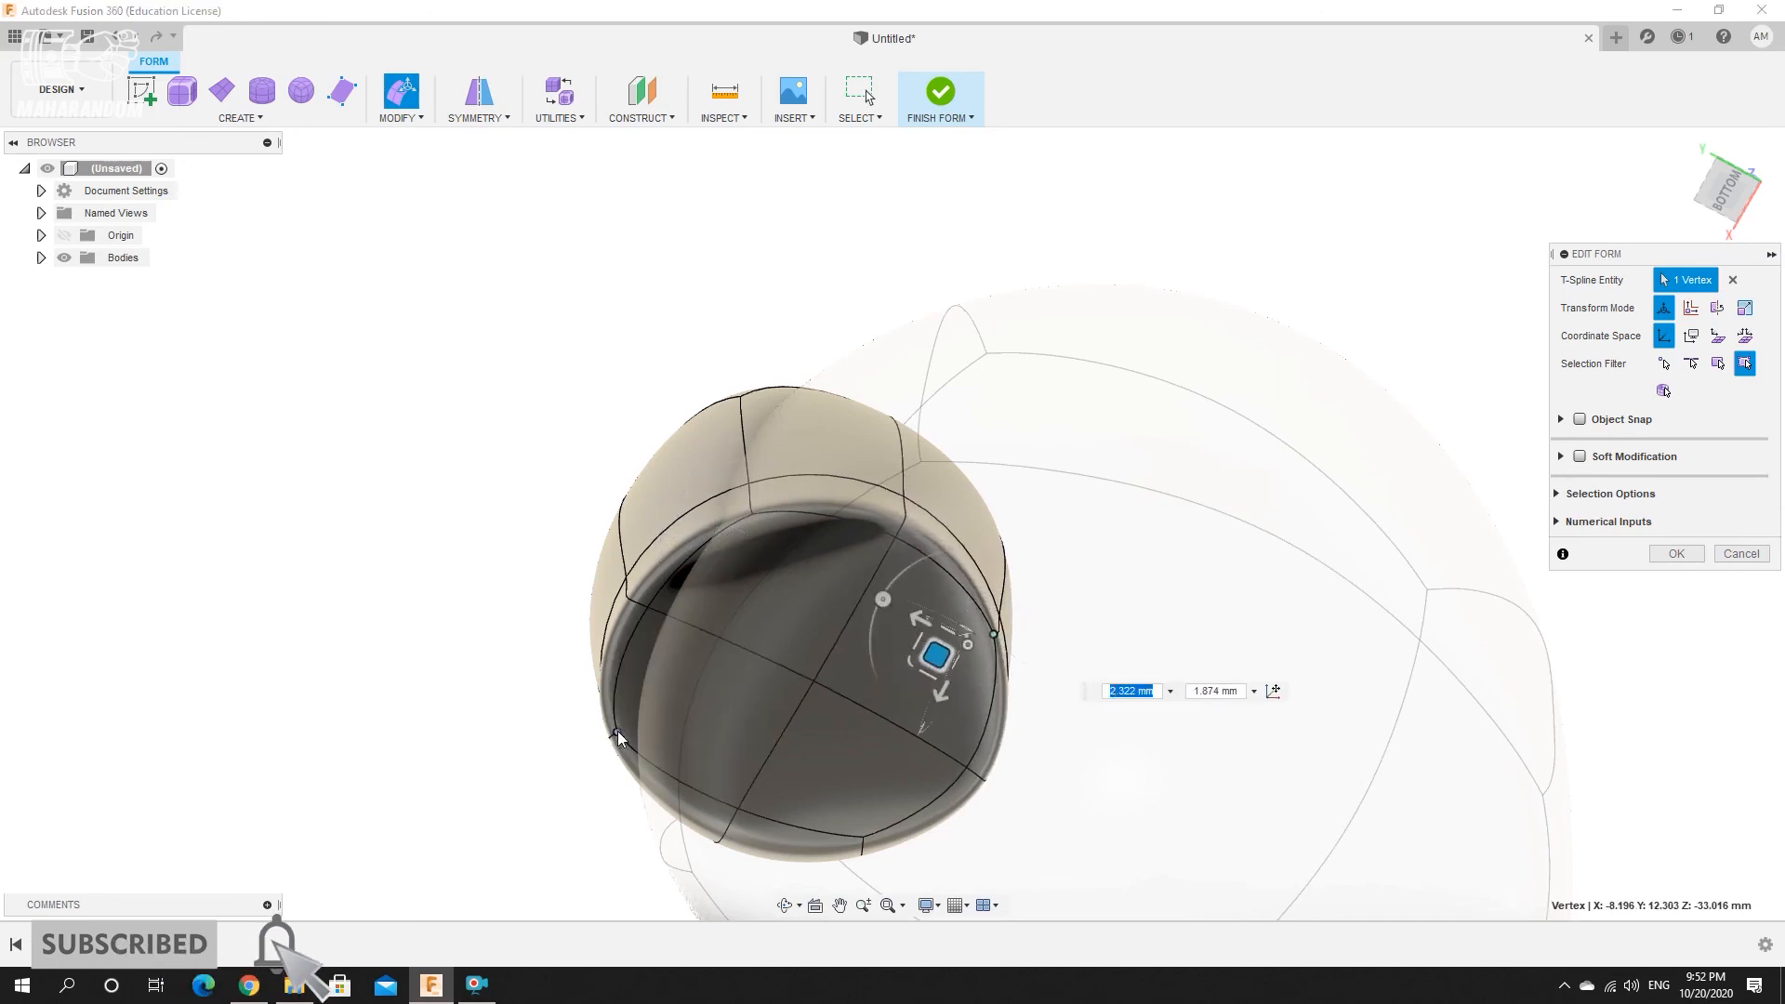
click(620, 737)
drag(612, 741, 619, 739)
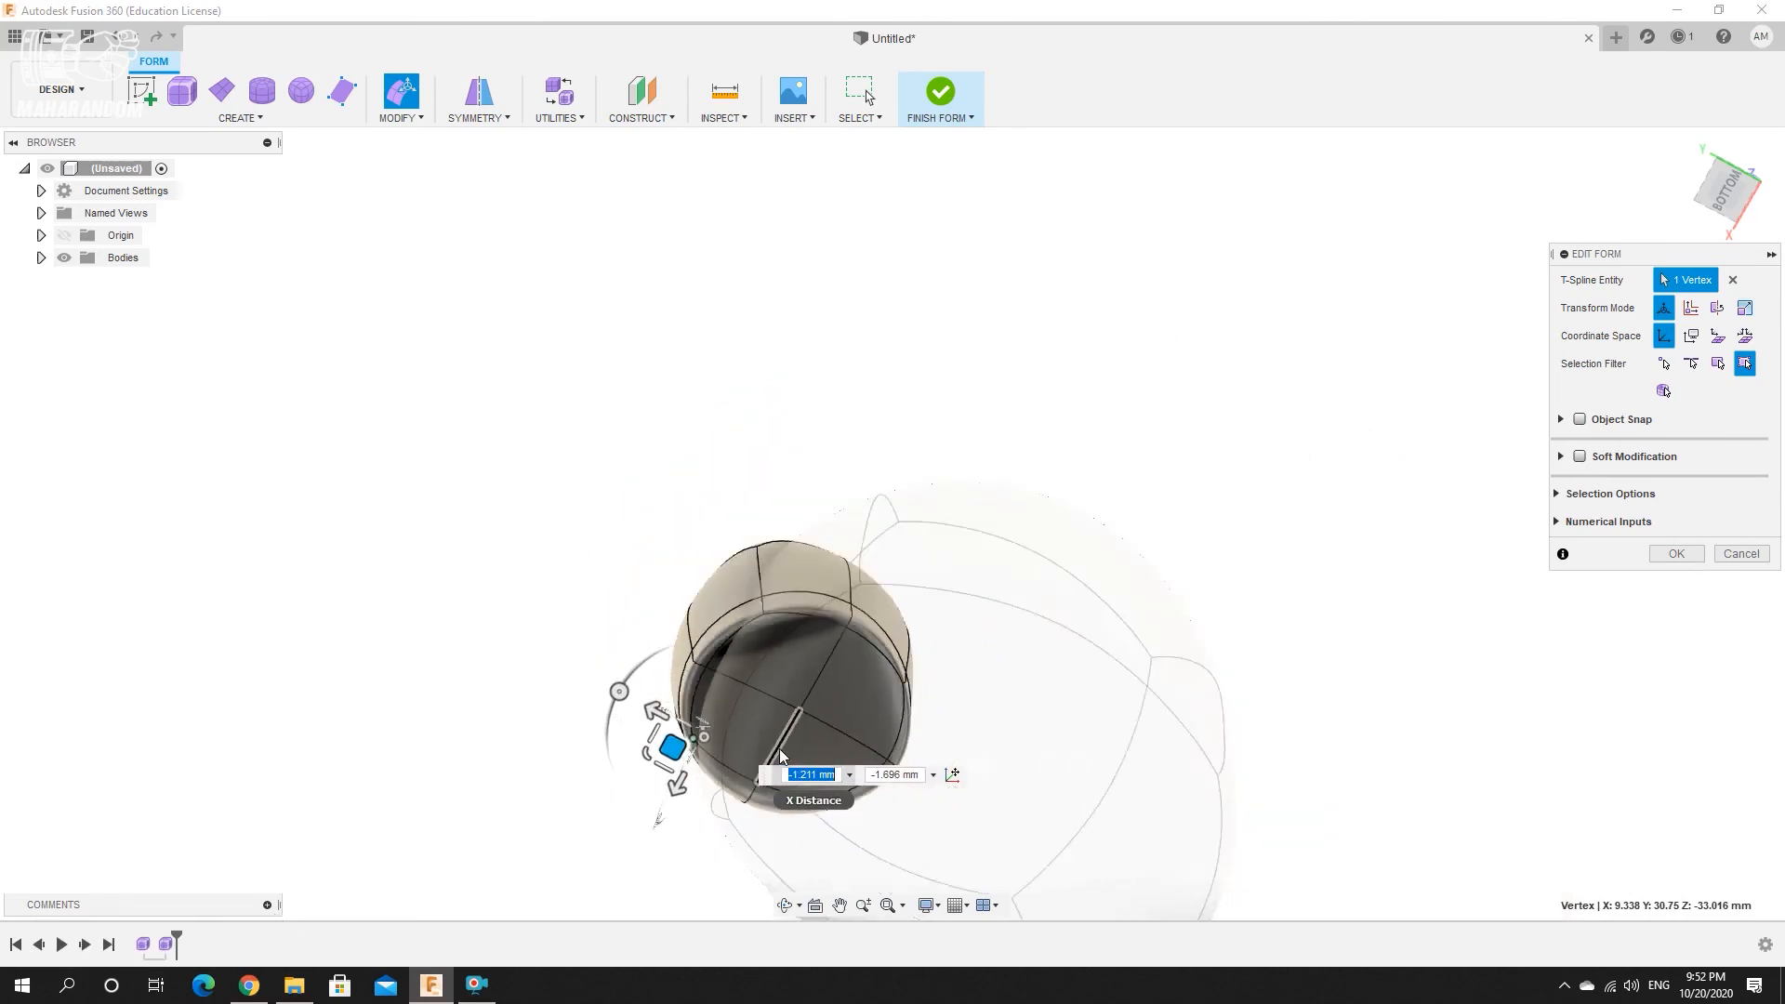
Lower two corner vertices on the bottom rim of the limb form together to level its base.
shift+middle_drag(766, 805, 893, 669)
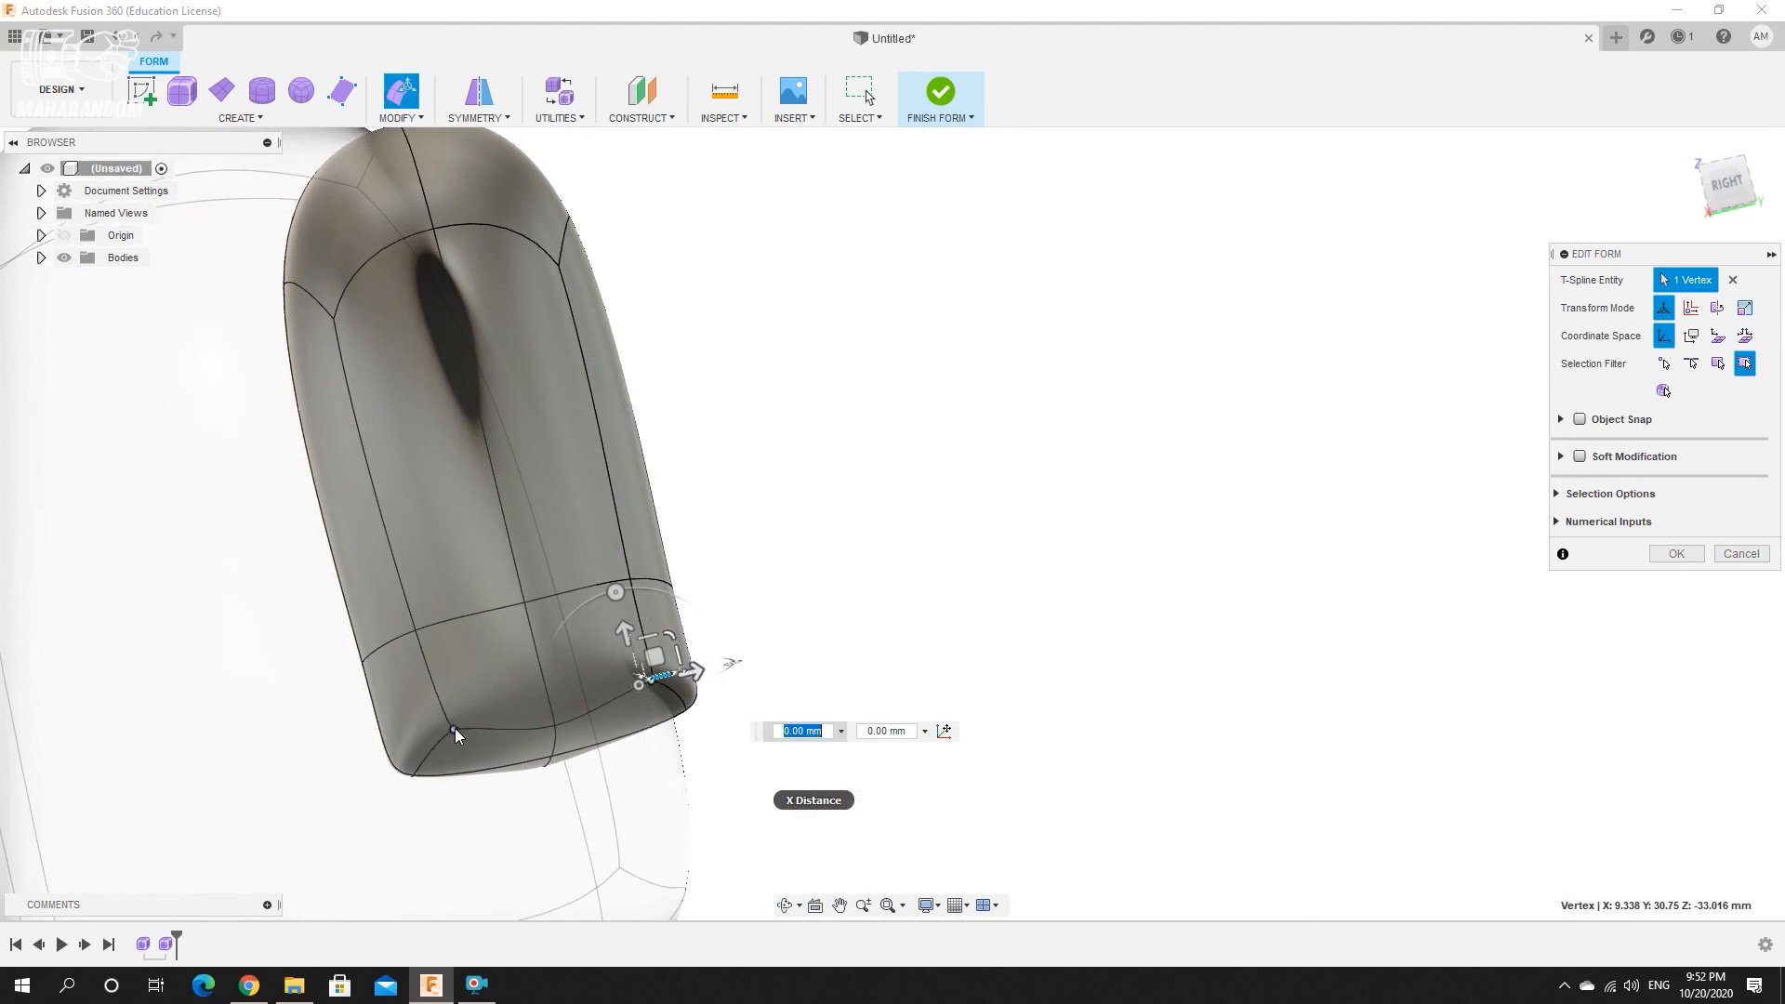
shift+click(454, 728)
drag(545, 672, 549, 713)
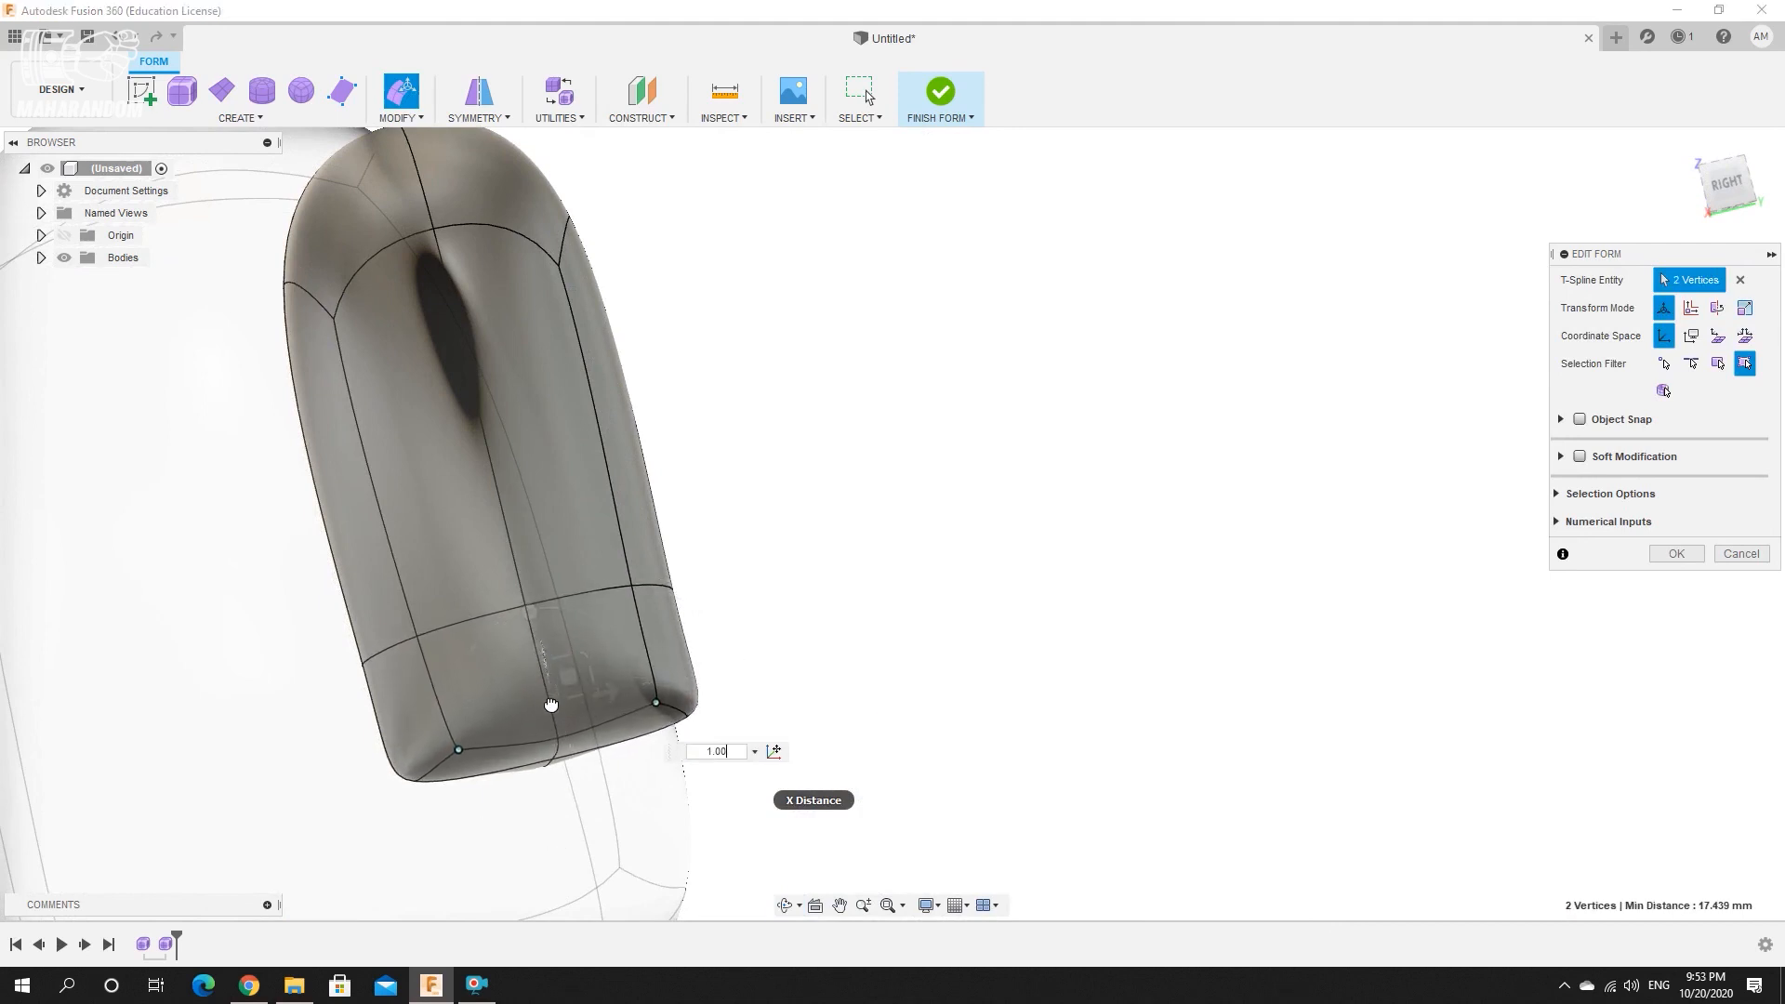
drag(539, 649, 539, 686)
Examine the limb form's lower end up close and its overall shape beside the main body.
mouse_move(390, 682)
shift+middle_down()
mouse_move(418, 654)
mouse_move(379, 712)
shift+middle_up()
scroll(378, 710, down, 4)
scroll(969, 548, down, 3)
scroll(466, 703, up, 5)
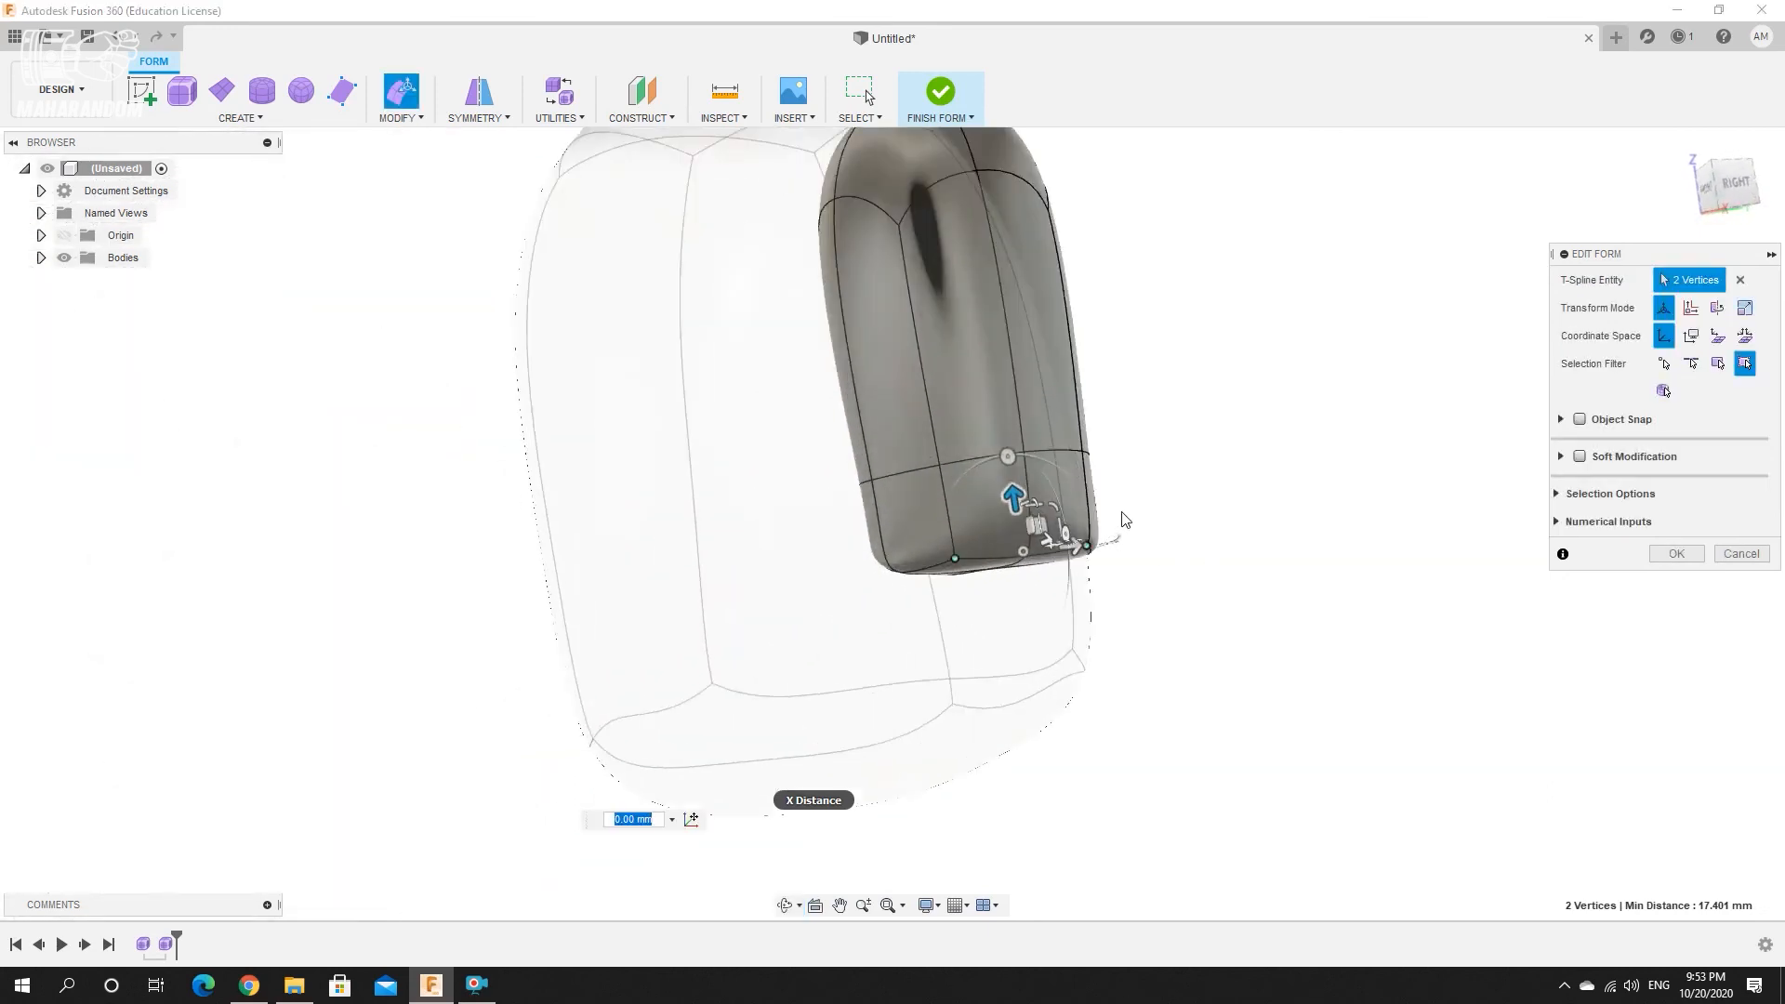
shift+middle_drag(952, 521, 983, 476)
scroll(980, 480, up, 5)
mouse_move(839, 514)
shift+middle_down()
mouse_move(817, 468)
mouse_move(845, 490)
shift+middle_up()
scroll(1079, 521, down, 4)
Move the limb form's top centre vertex down 6 mm to flatten its rounded top.
shift+middle_drag(1062, 367, 1026, 558)
click(969, 372)
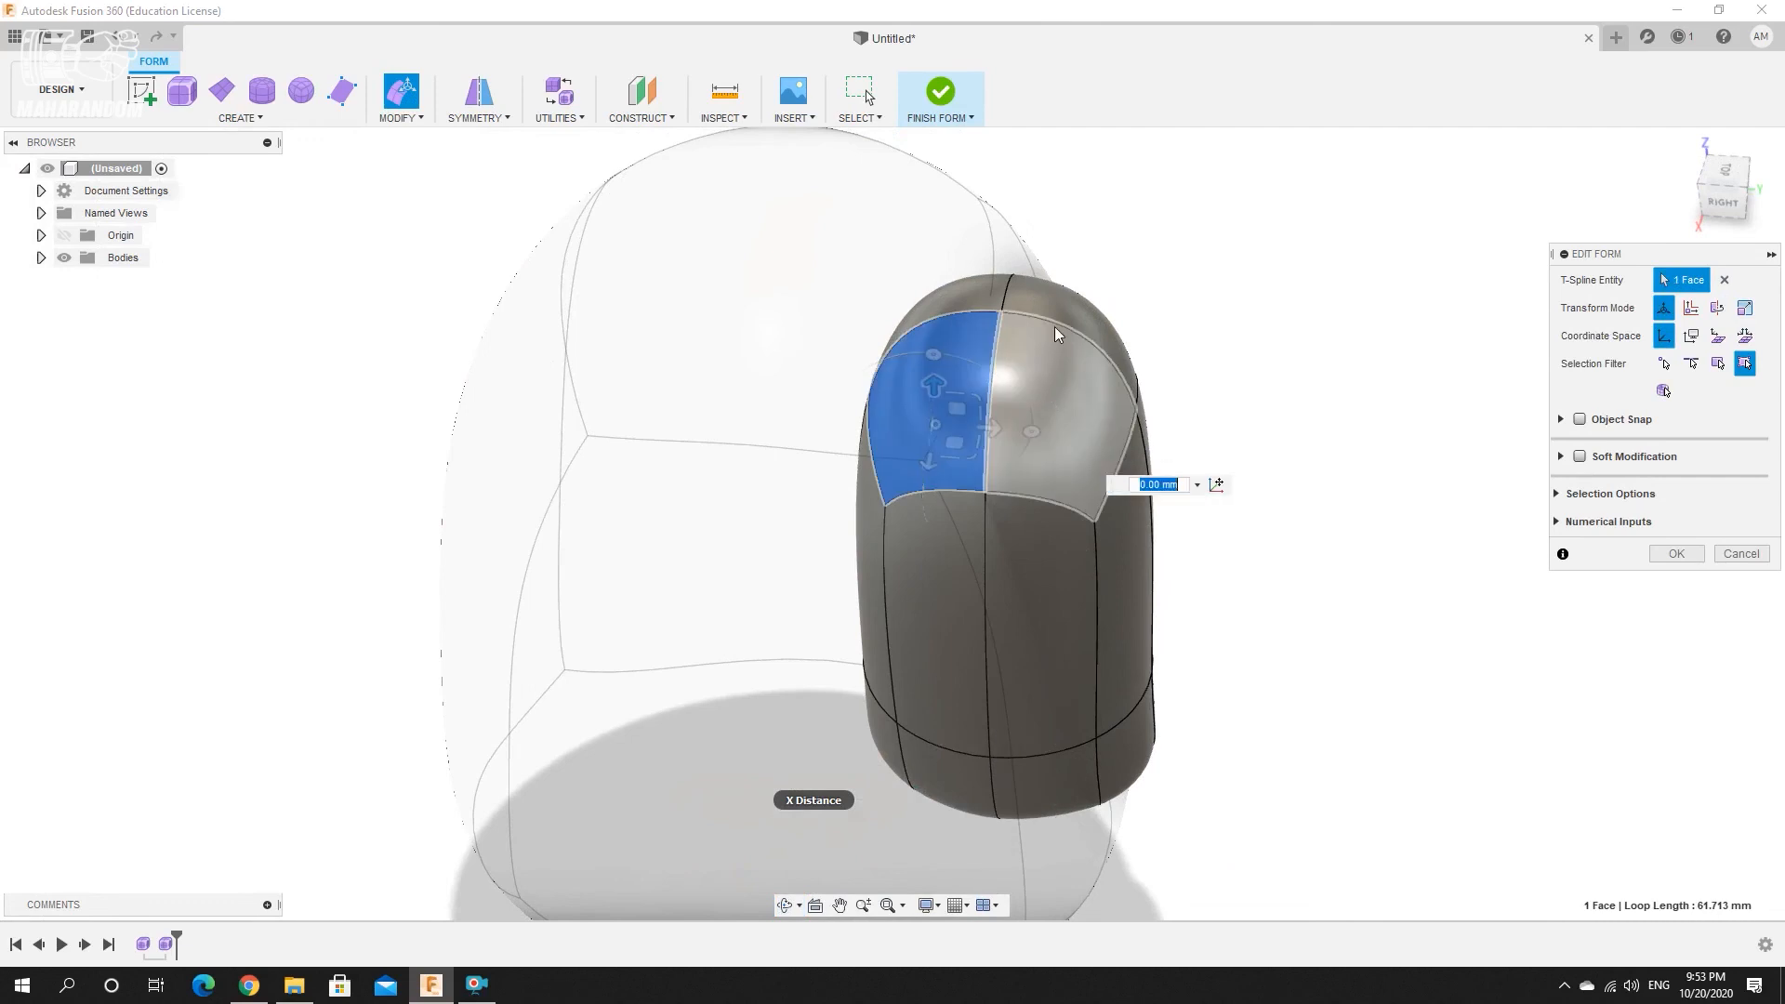
shift+click(1052, 341)
shift+click(1049, 303)
shift+click(983, 301)
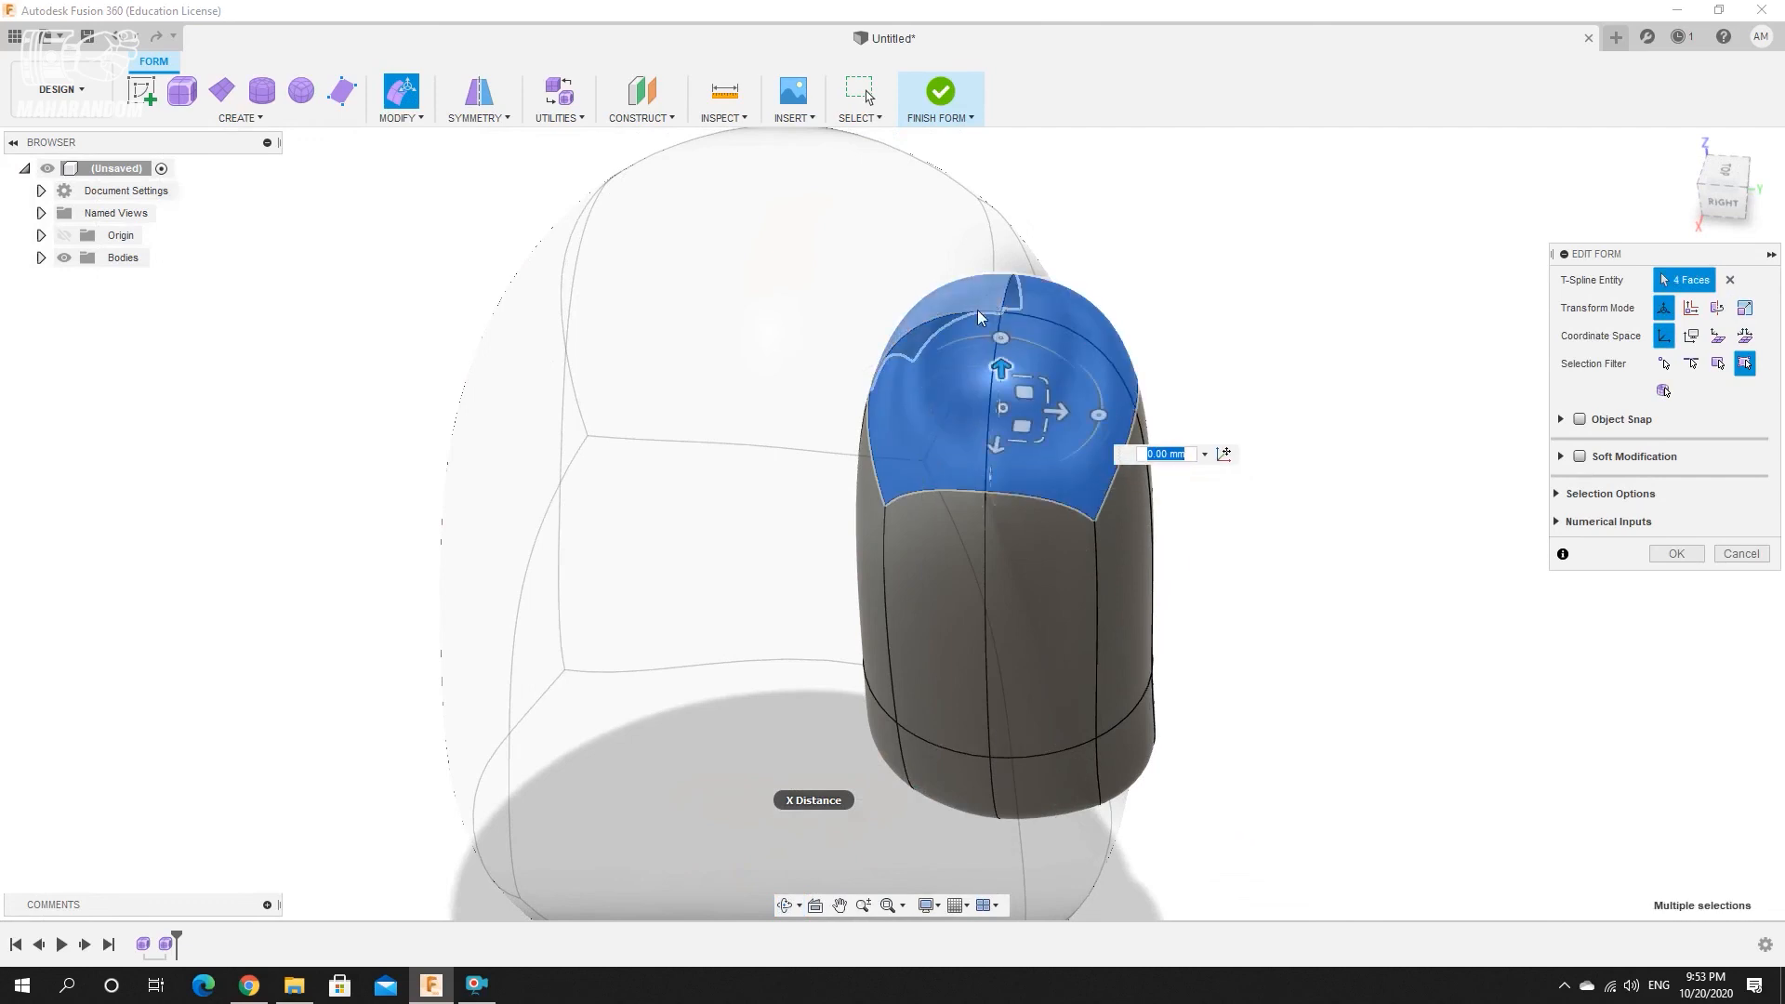
click(1002, 311)
drag(1003, 310, 978, 387)
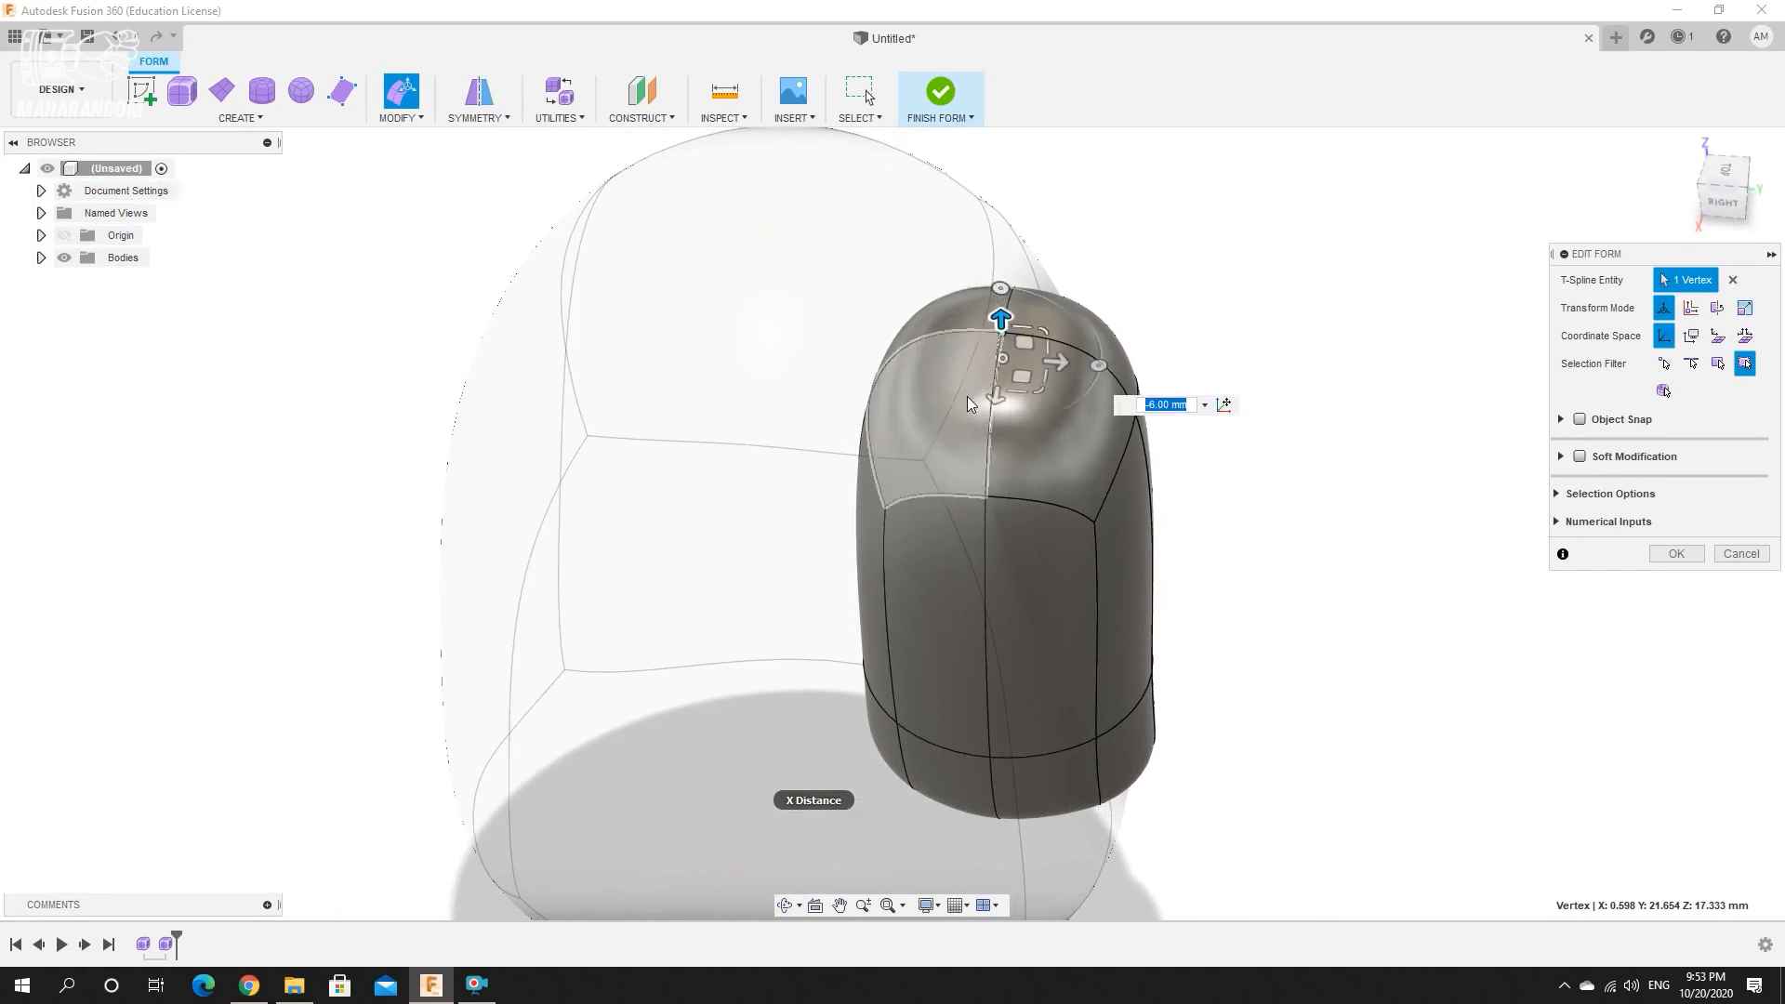
click(967, 396)
Select the entire limb form and move it down so that it extends below the main body as a leg.
scroll(1170, 427, down, 3)
drag(1404, 286, 958, 662)
shift+middle_drag(1085, 661, 713, 669)
drag(874, 457, 915, 791)
middle_drag(1290, 438, 1197, 362)
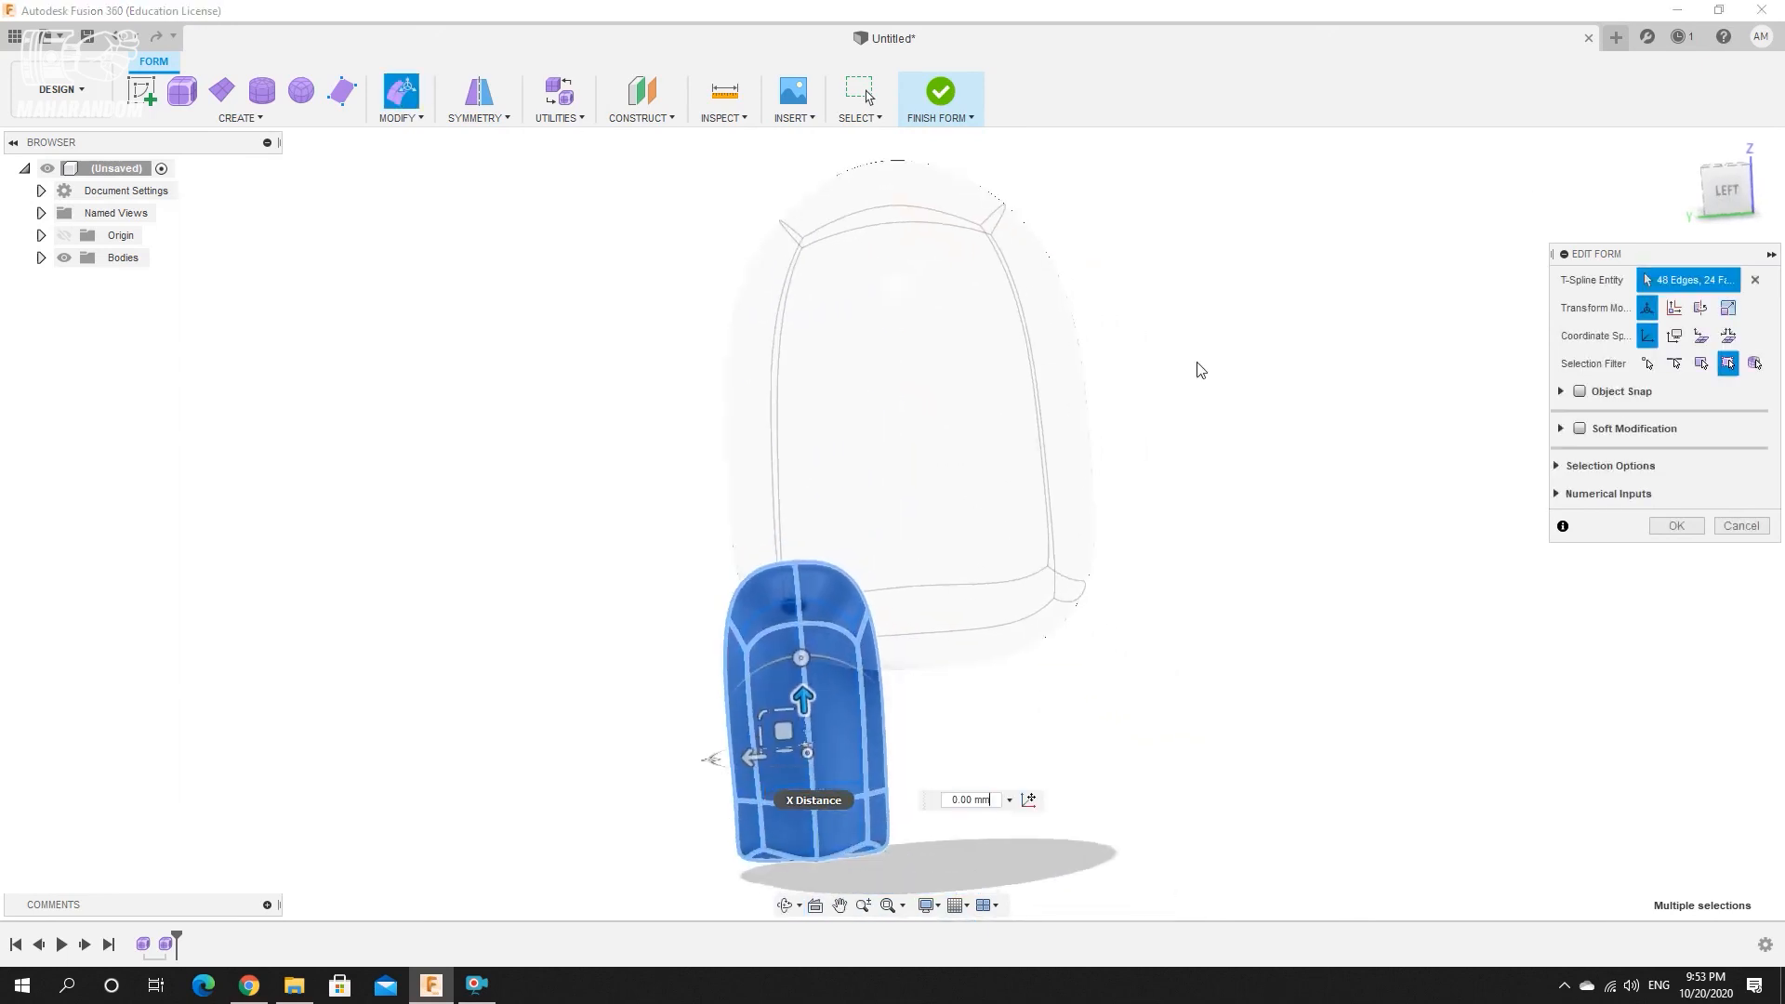
Move the leg form 5 mm inward and 5 mm up in the side view so it sits further into the main body.
click(1734, 198)
drag(739, 746, 763, 753)
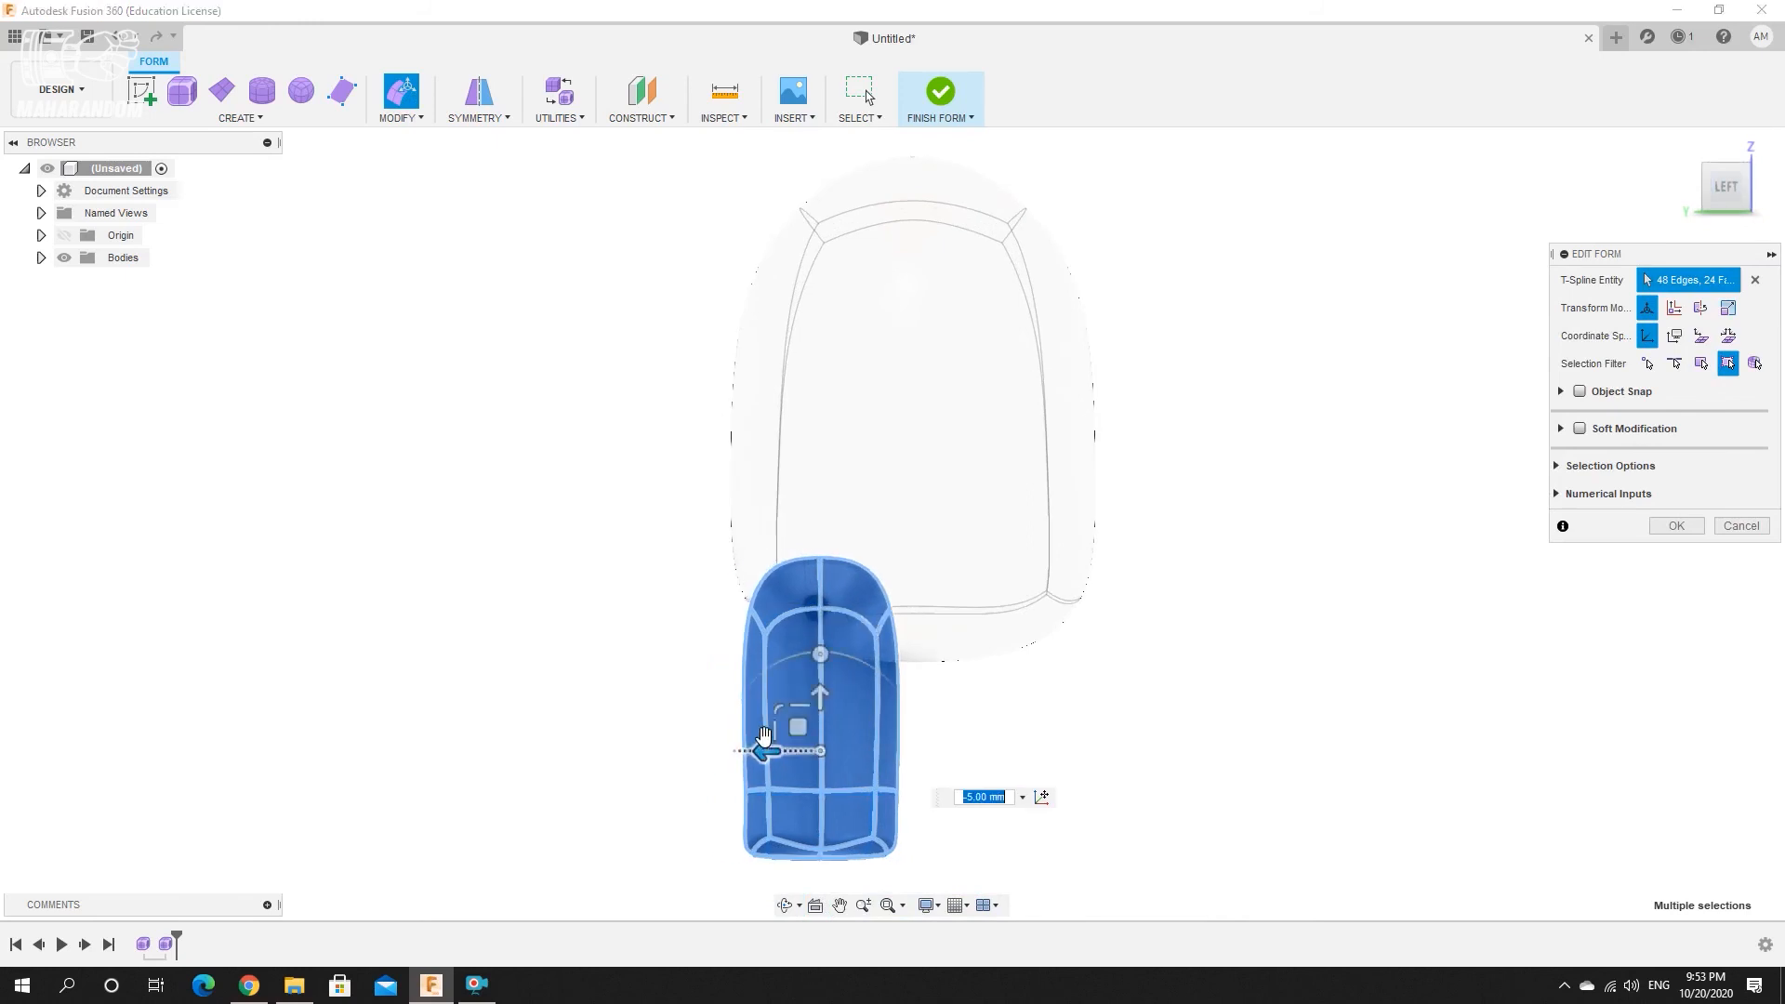
drag(798, 704, 819, 668)
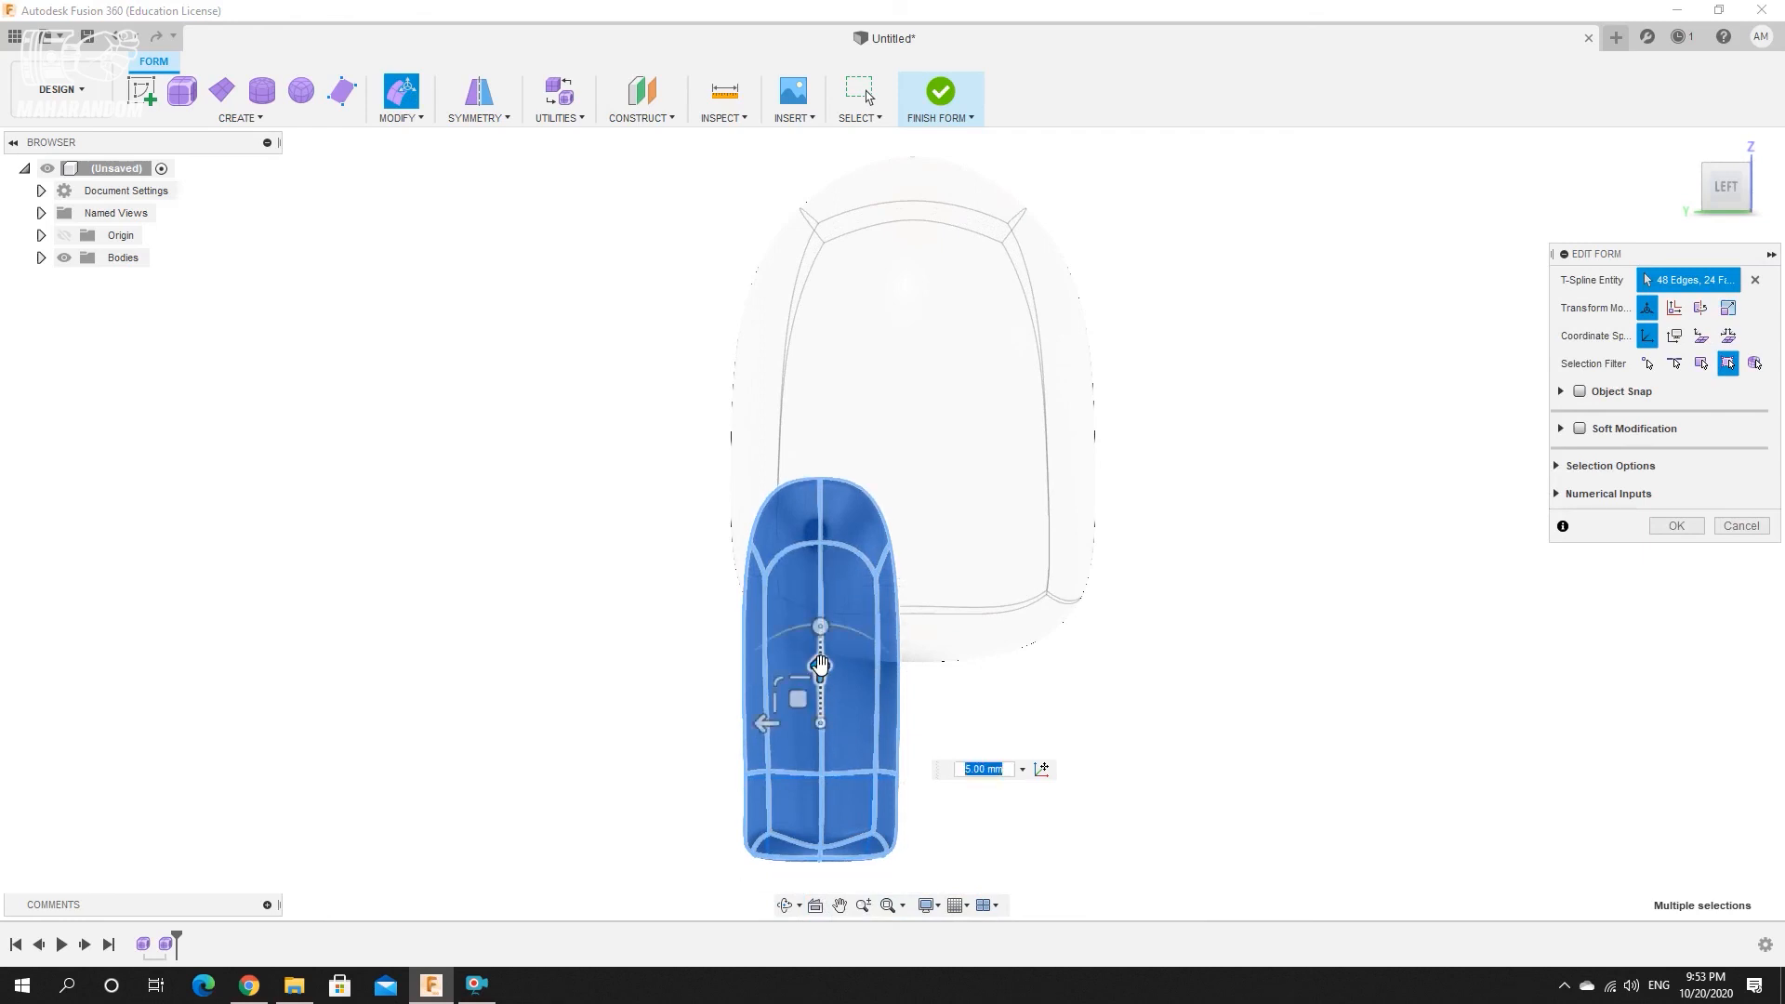
click(1676, 526)
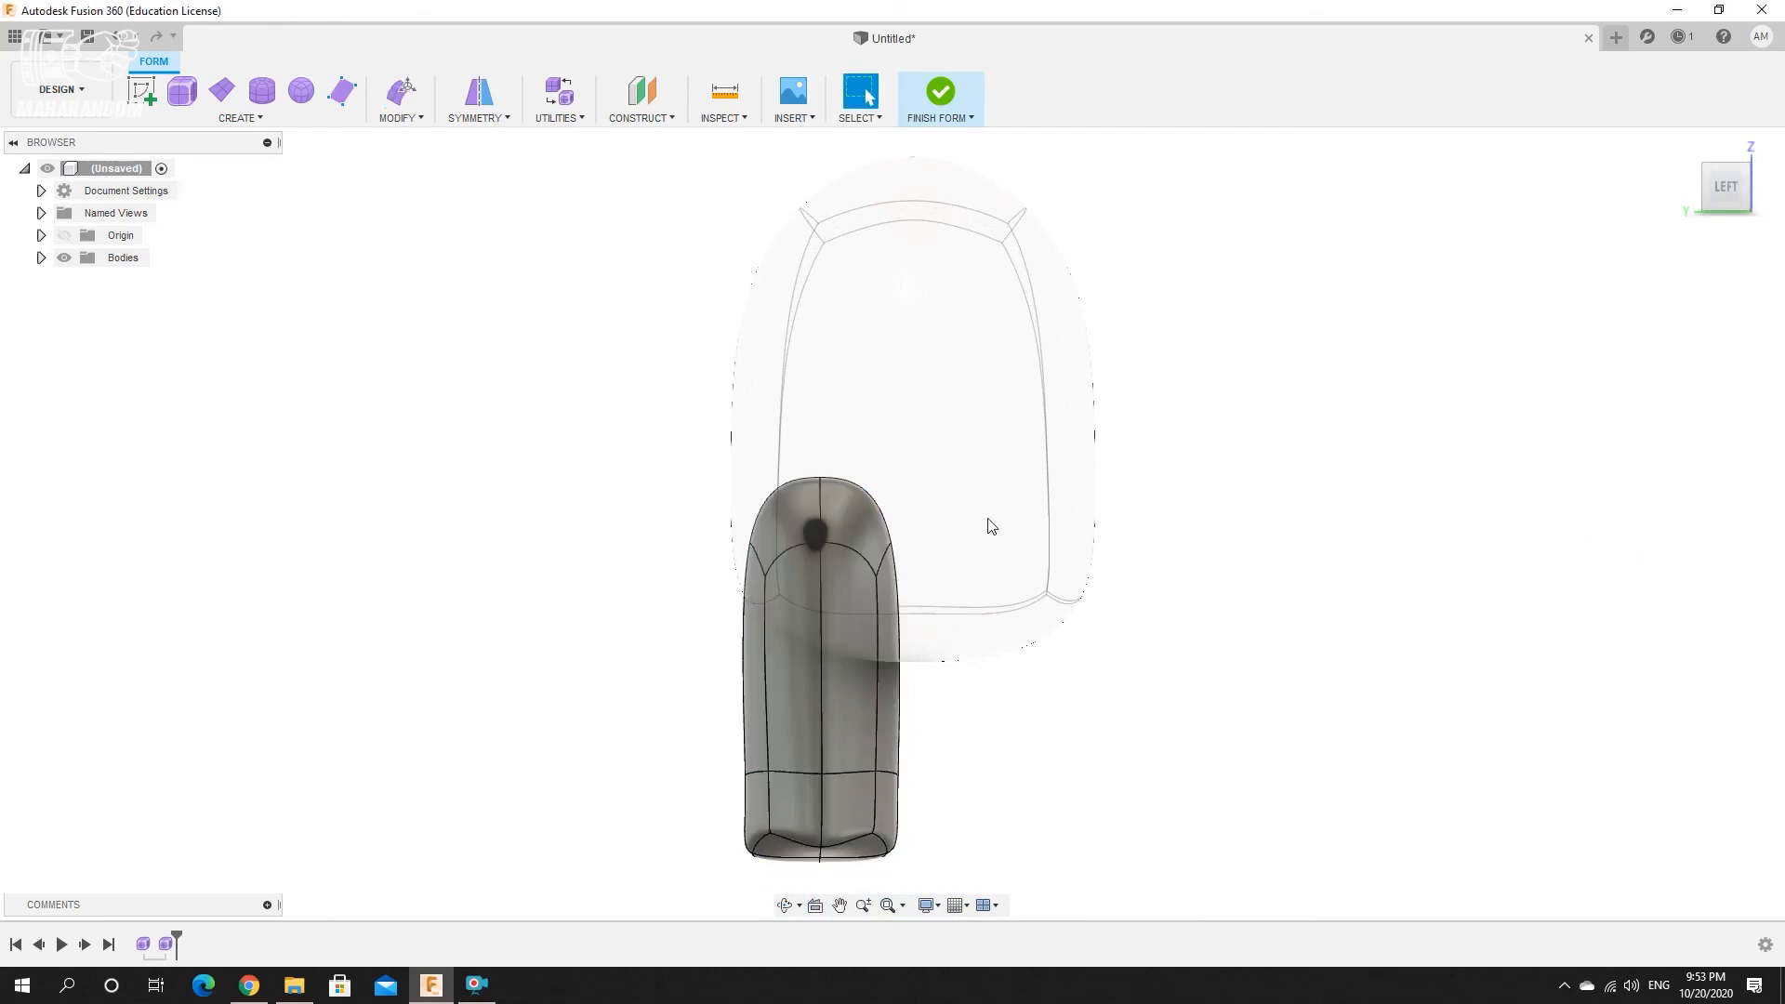
Select the whole leg form and, in the back view, shift it 4 mm sideways to centre it under the body and raise it 2 mm.
scroll(709, 582, down, 2)
shift+middle_drag(710, 582, 908, 502)
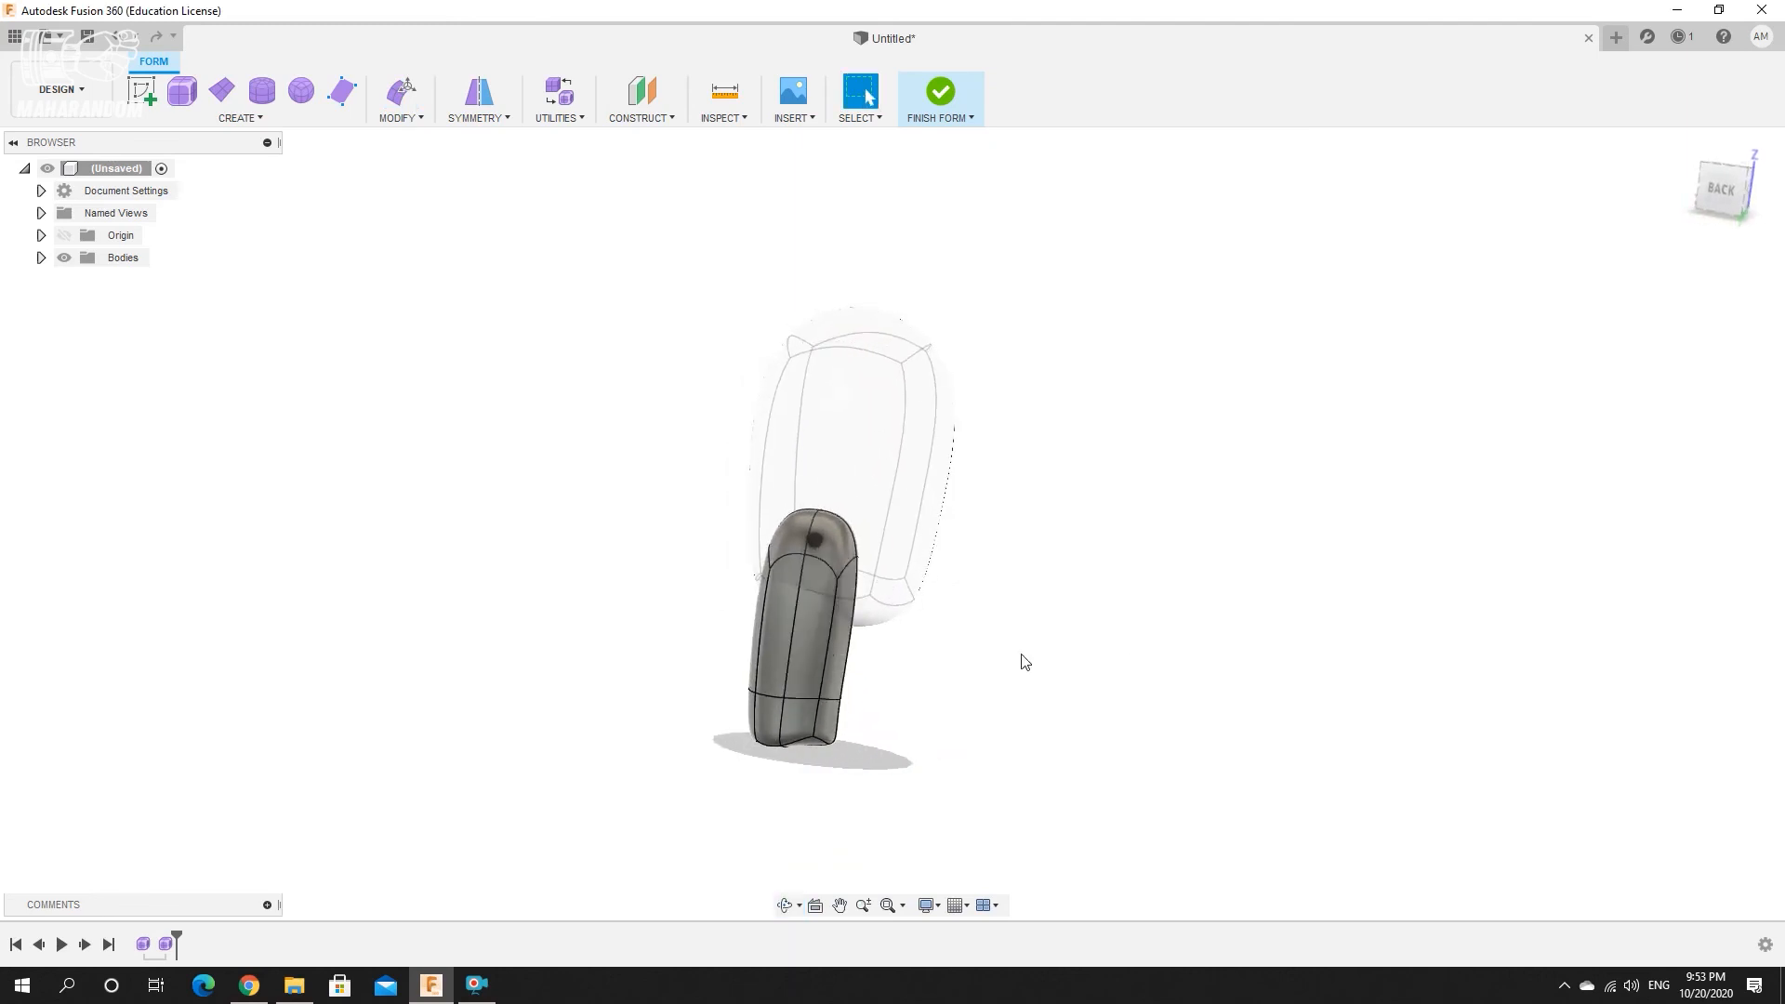
scroll(852, 661, up, 3)
scroll(1088, 576, down, 2)
shift+middle_drag(913, 516, 938, 516)
drag(778, 372, 1162, 832)
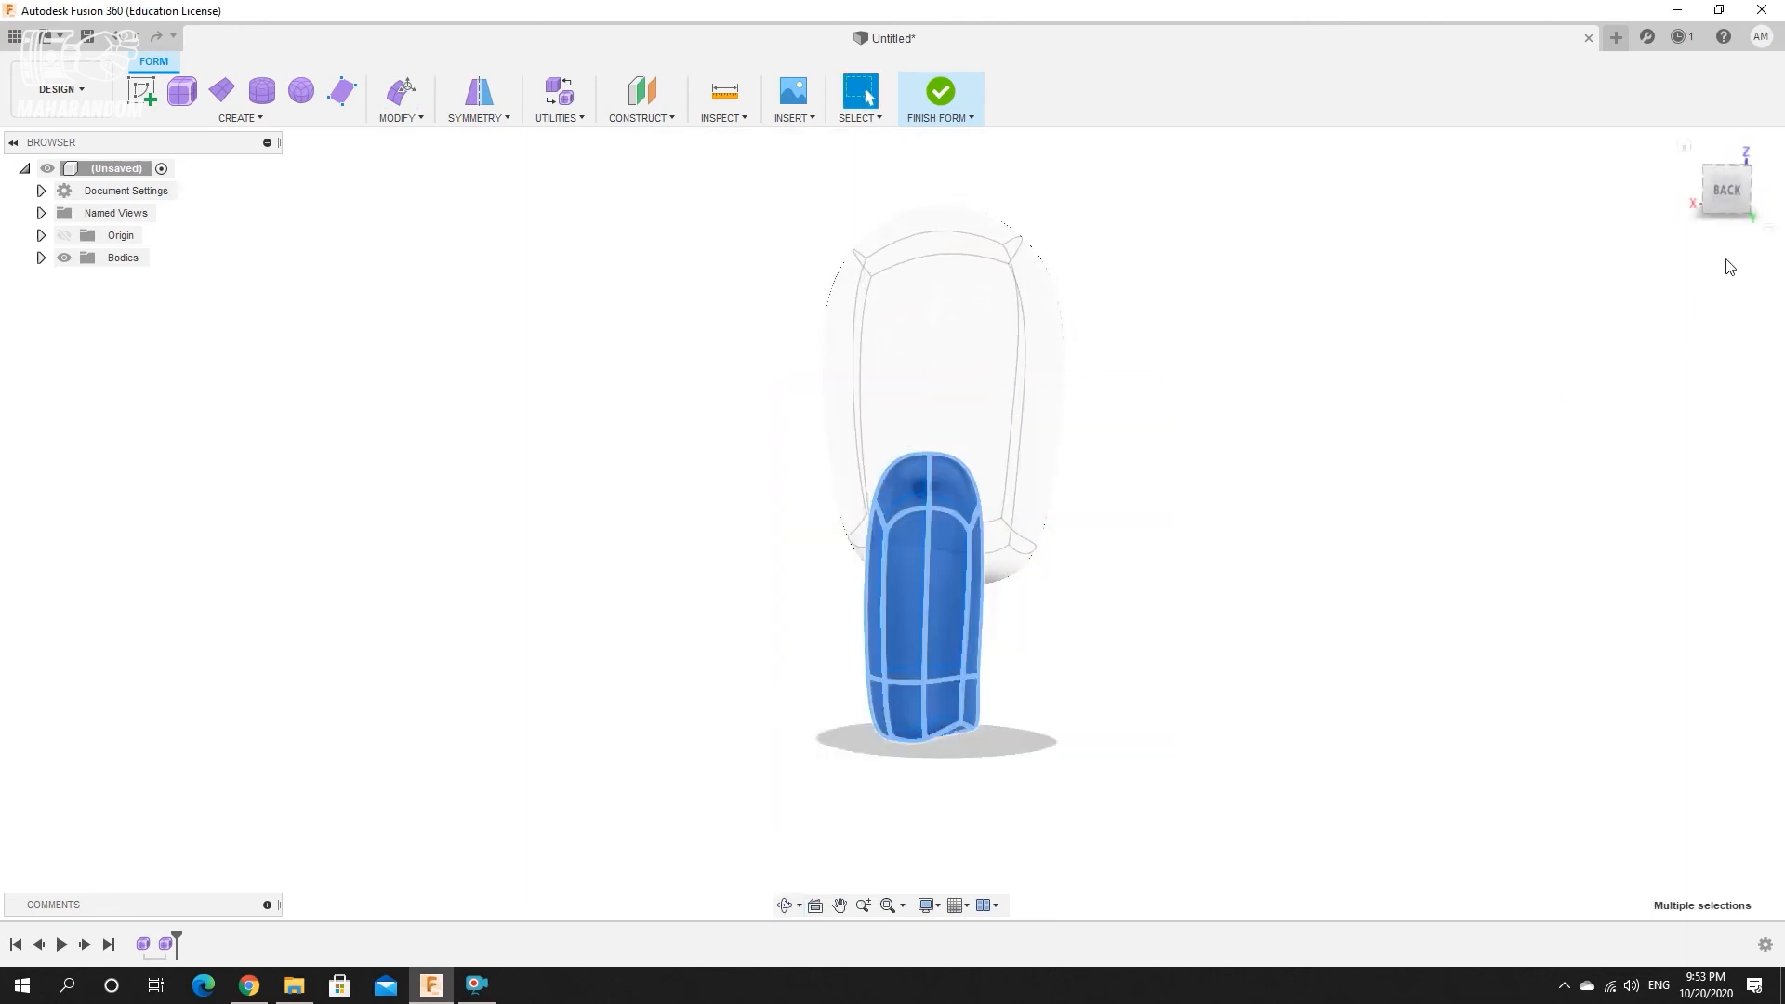
click(1728, 190)
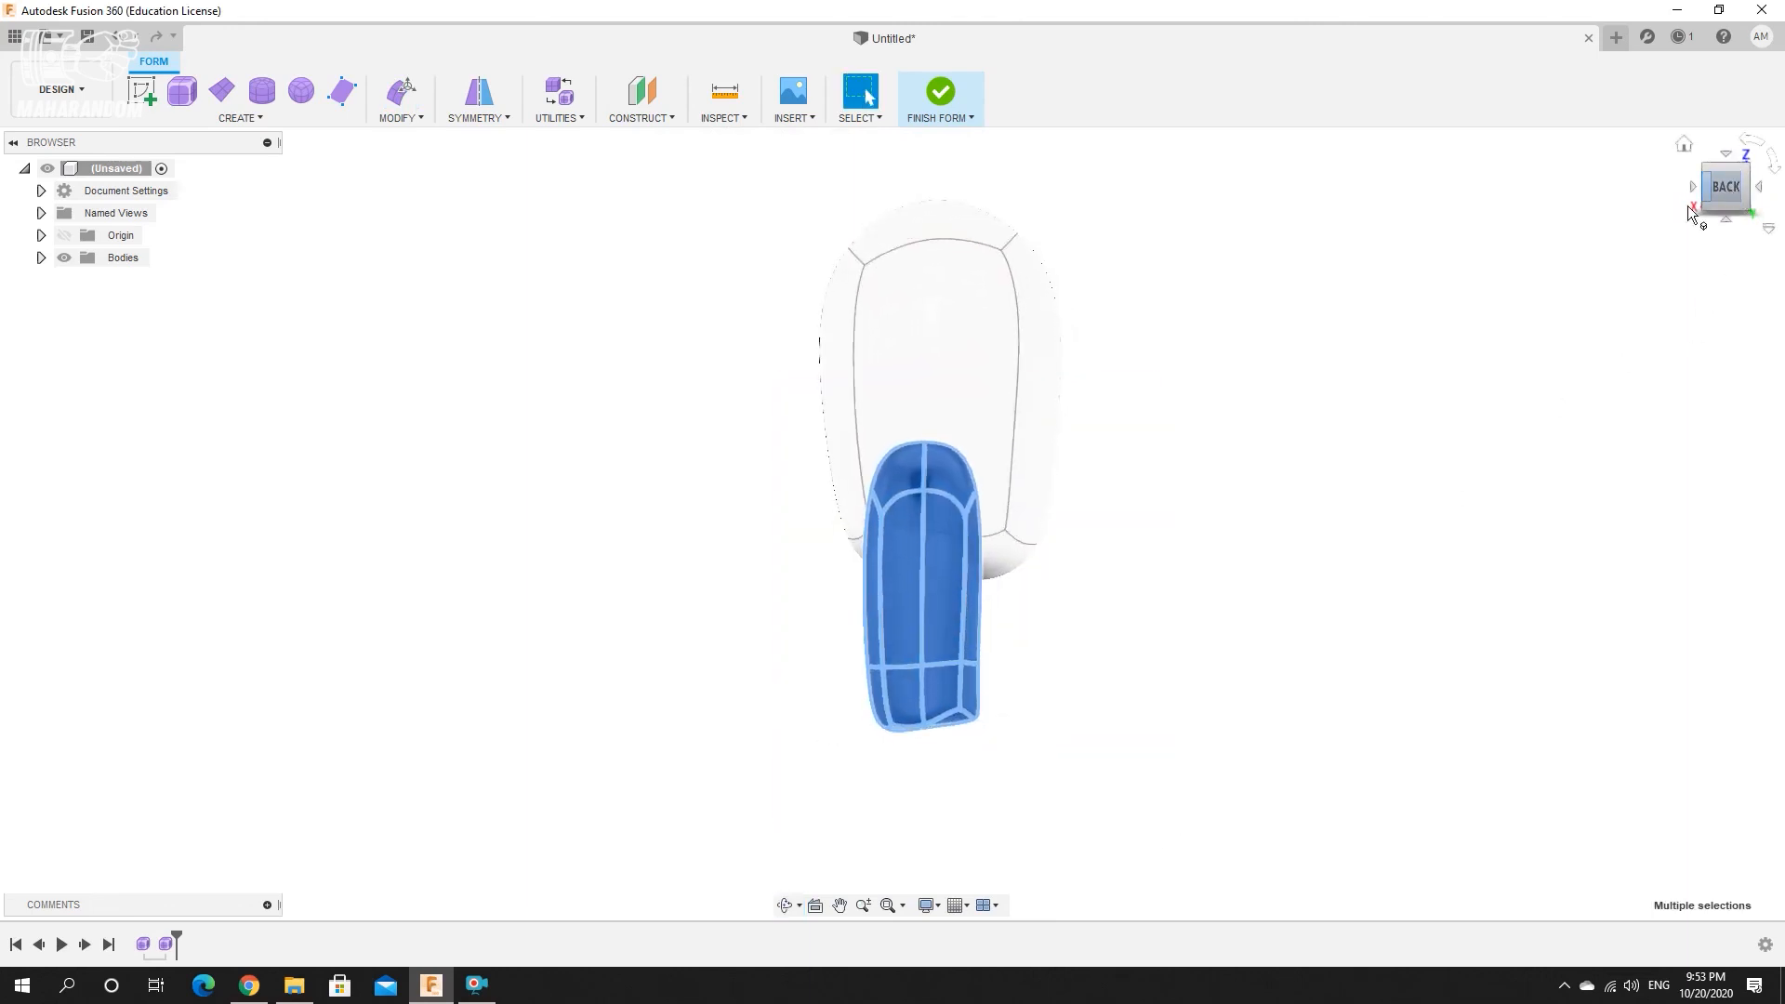
click(400, 93)
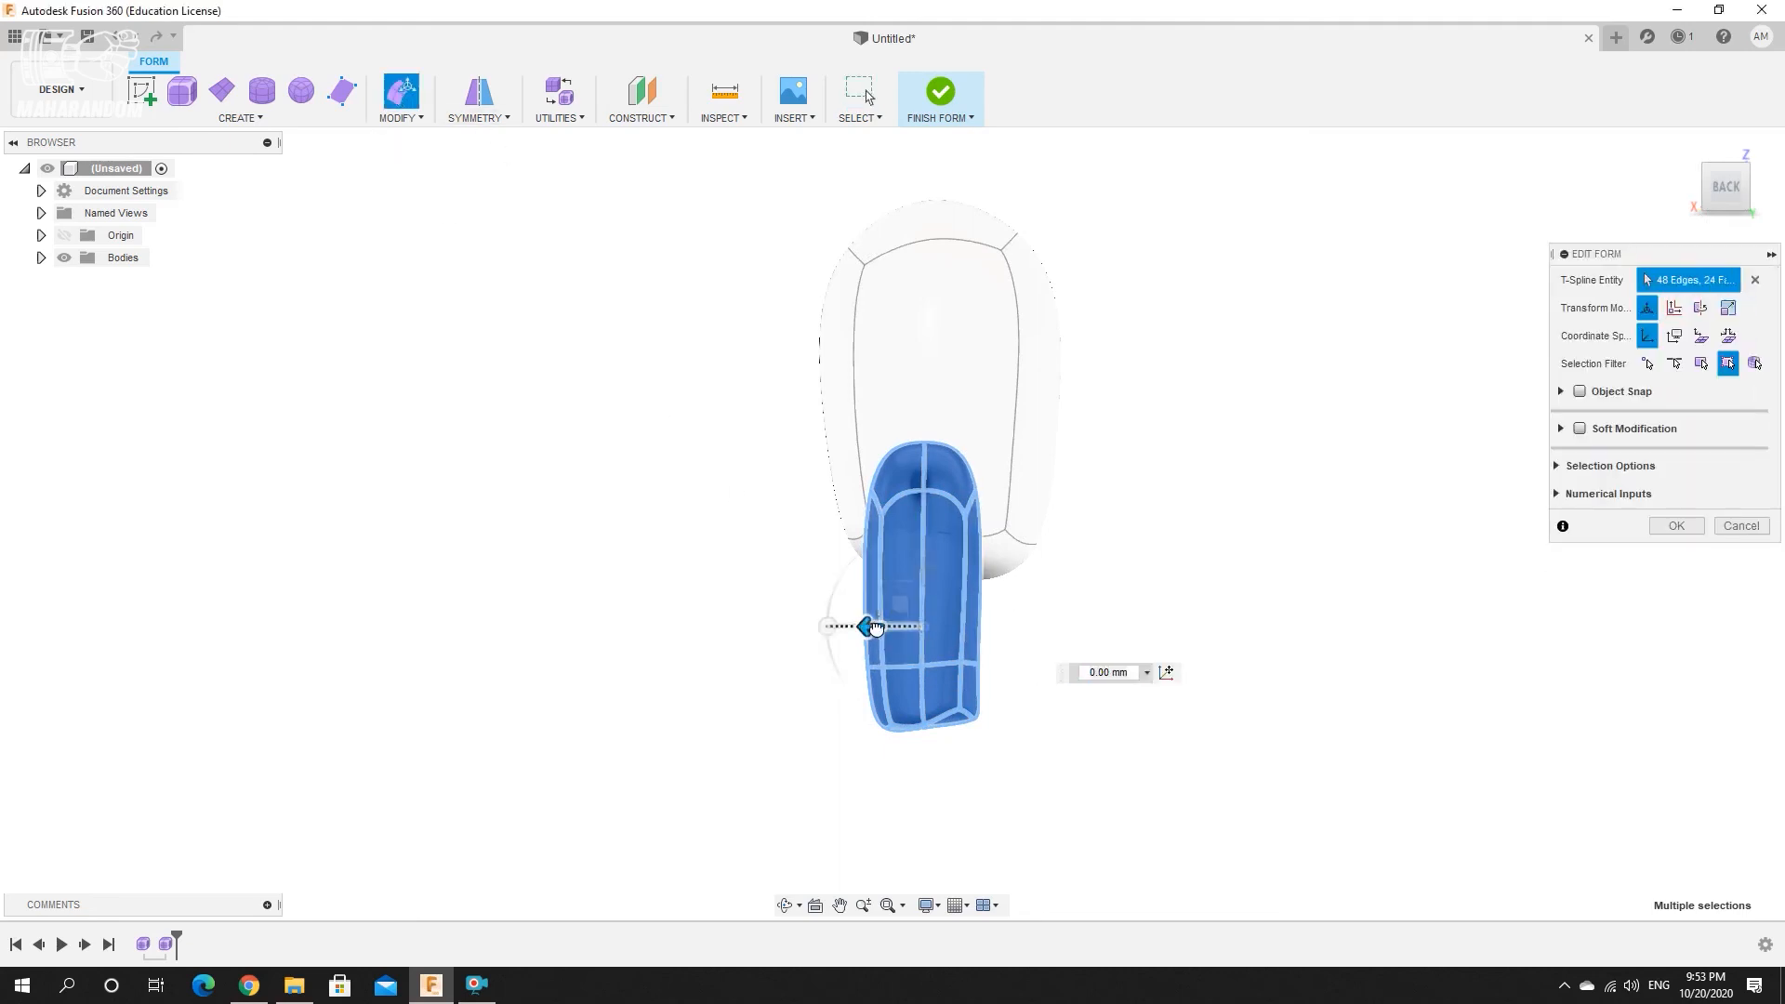
drag(865, 625, 882, 628)
scroll(878, 630, up, 5)
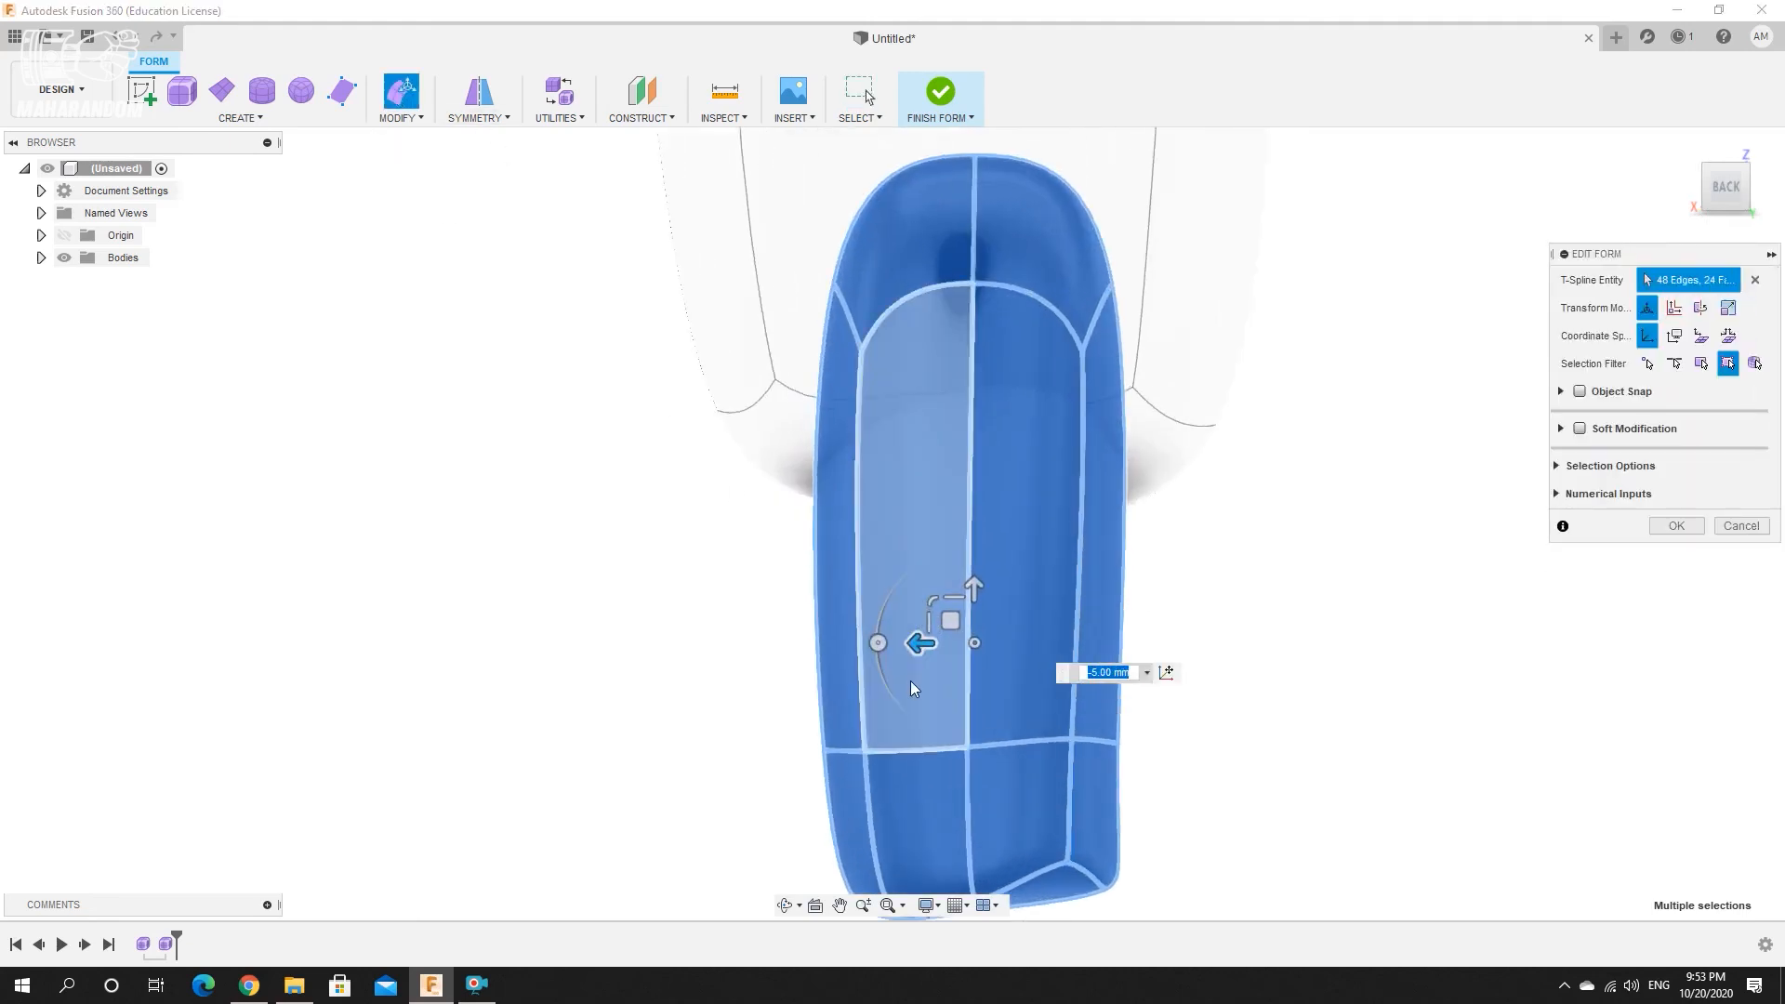
drag(908, 645, 904, 644)
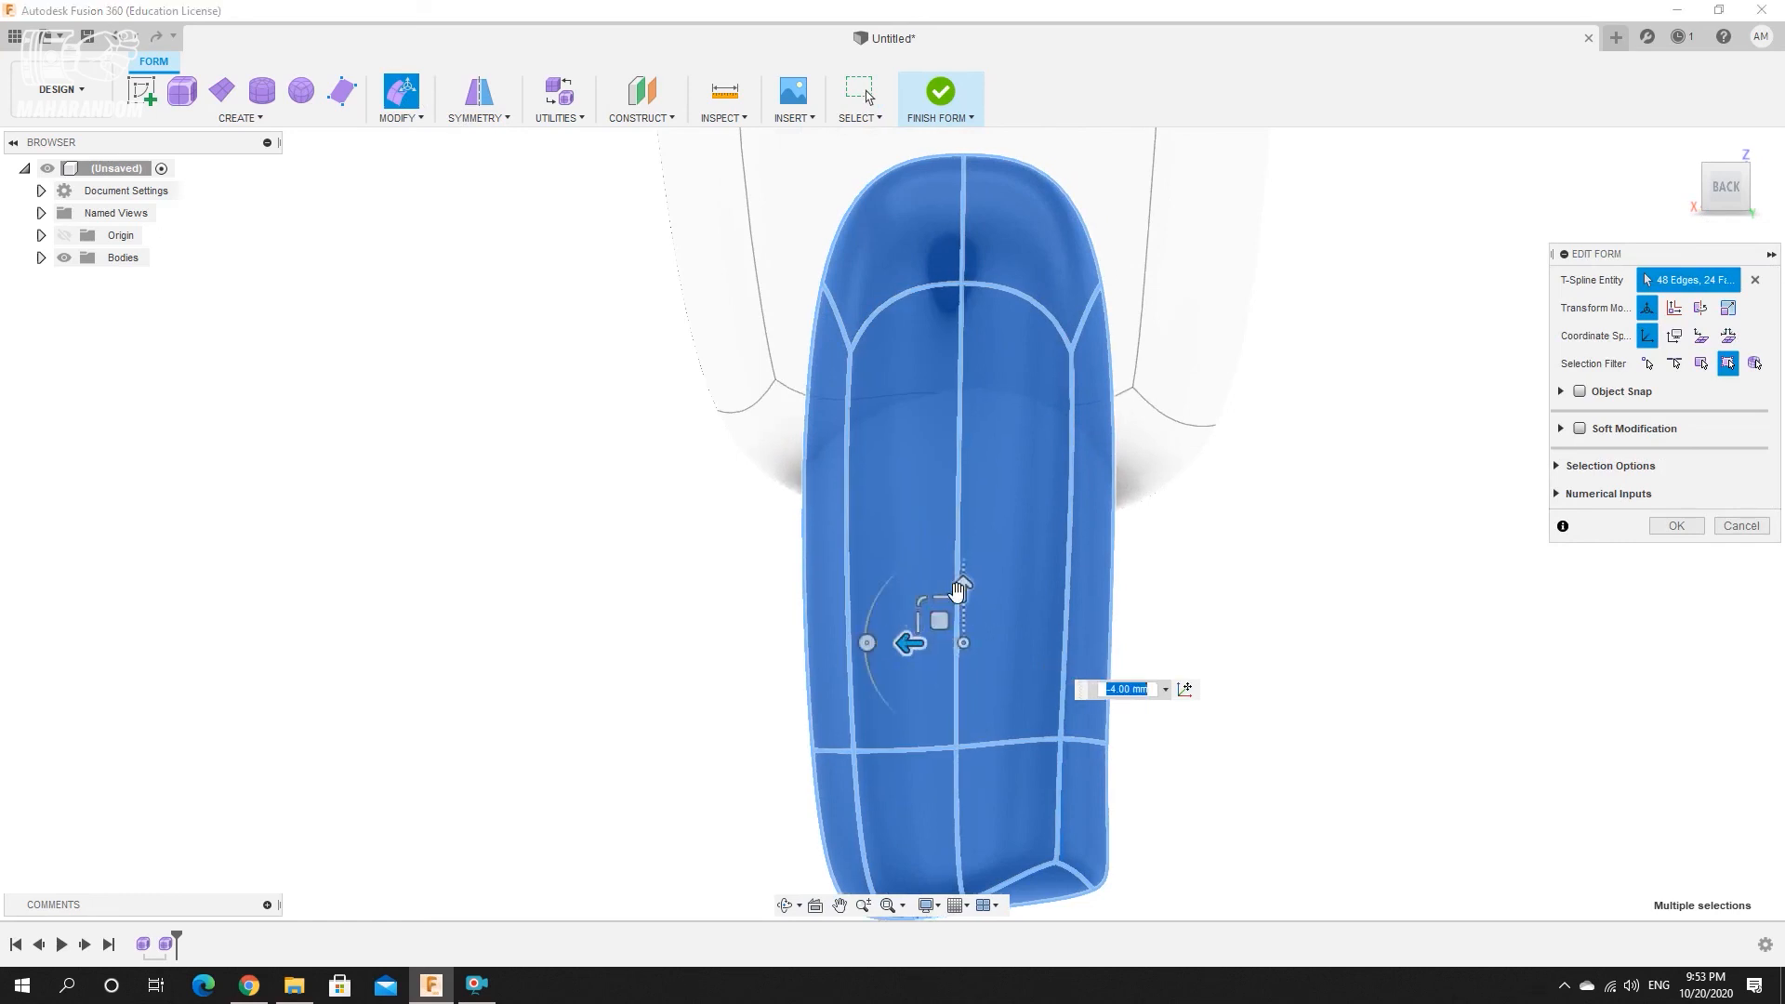
drag(959, 587, 962, 563)
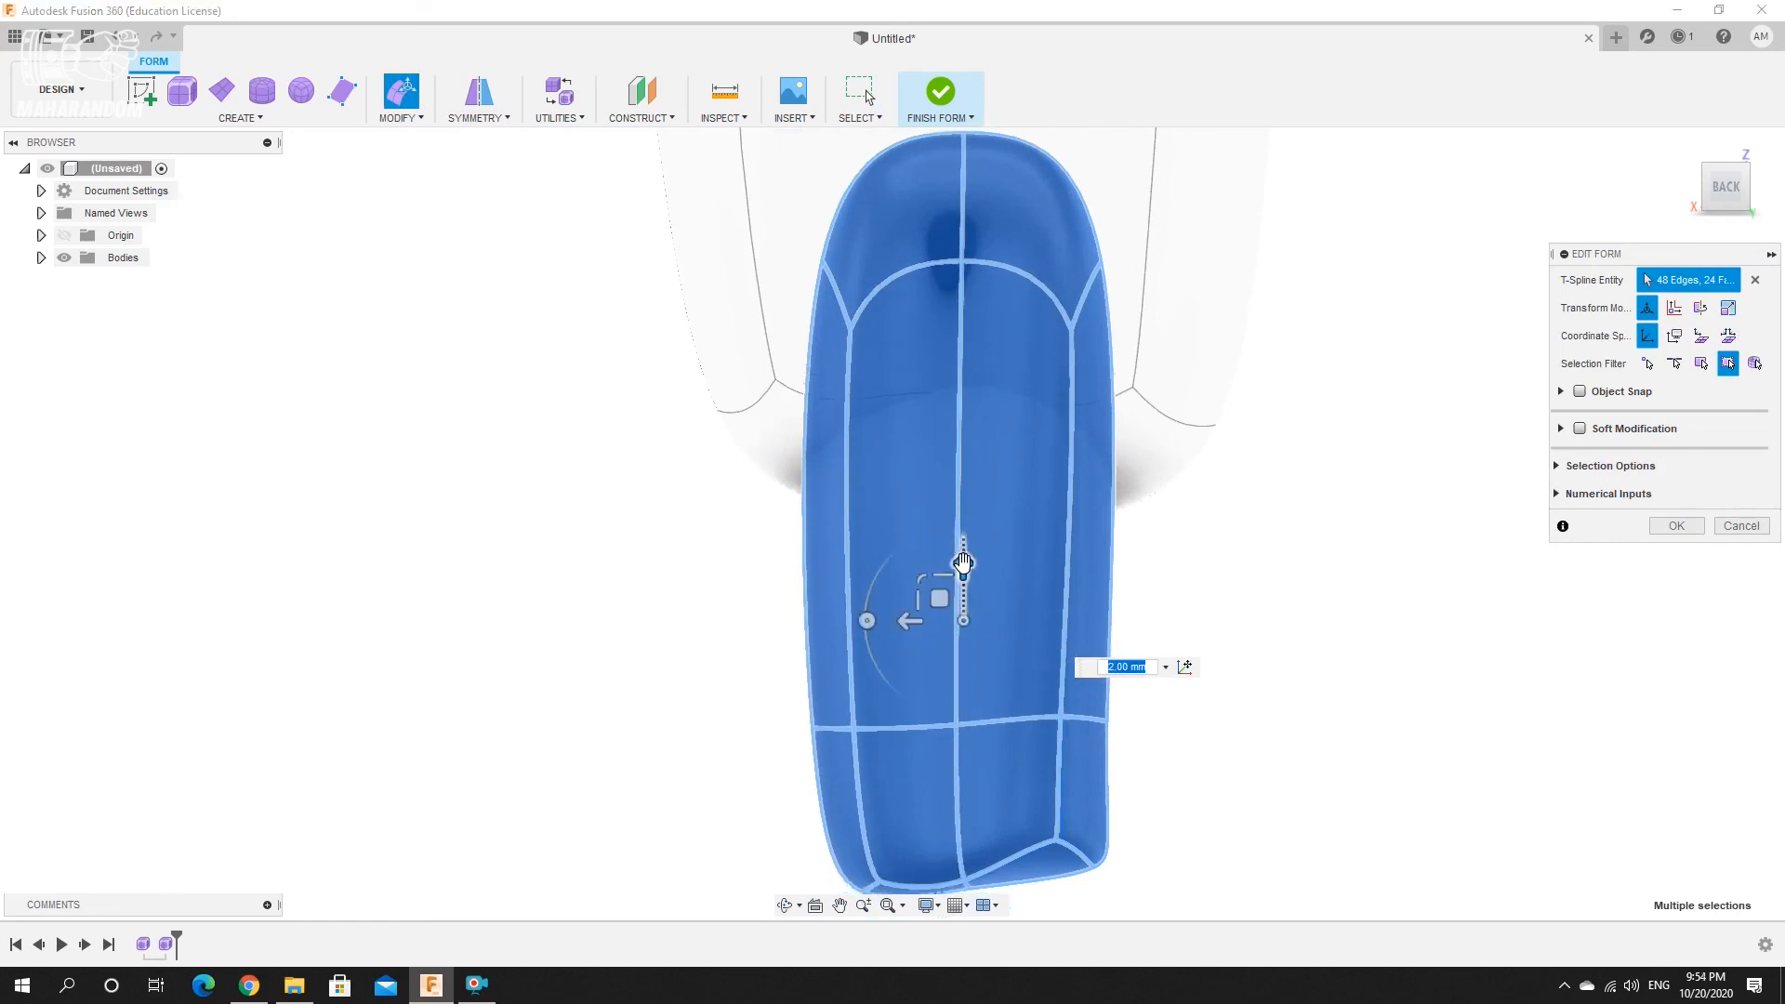
click(1674, 526)
Finish the form and examine the face on the leg's underside up close.
scroll(1063, 384, down, 4)
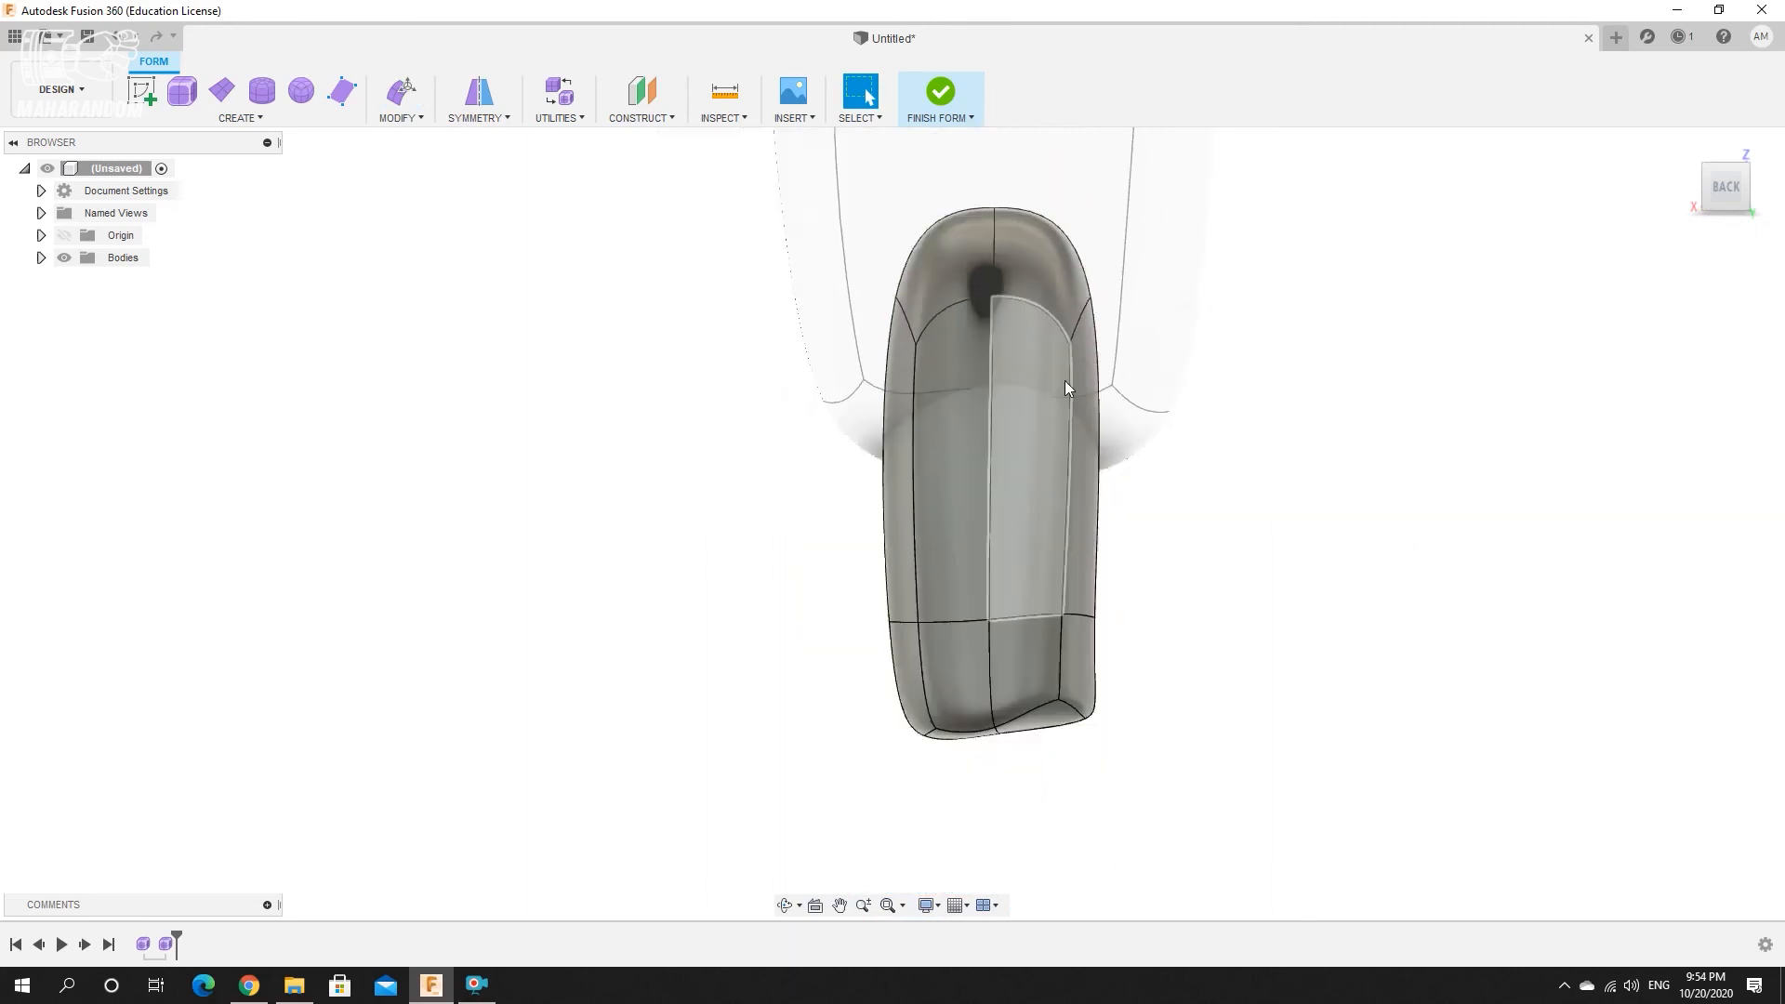
click(940, 93)
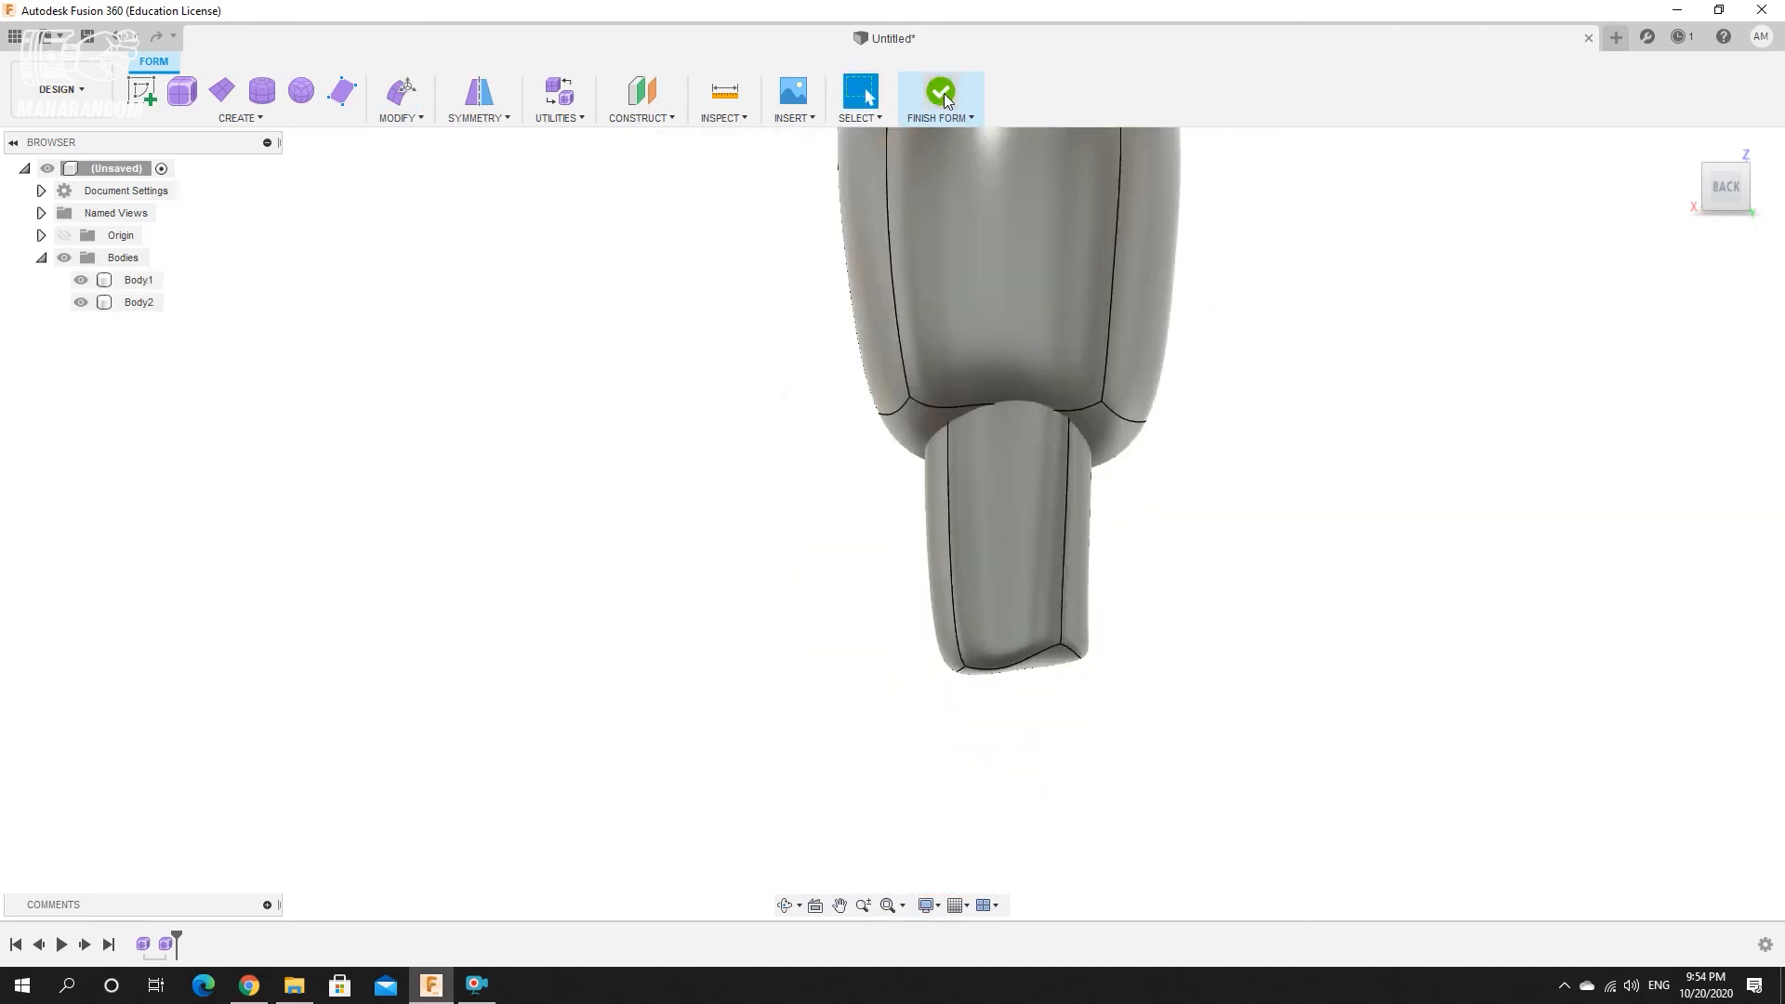
scroll(1038, 454, down, 3)
shift+middle_drag(1038, 454, 804, 381)
click(1026, 539)
scroll(1027, 539, up, 5)
shift+middle_drag(930, 549, 967, 558)
click(1027, 605)
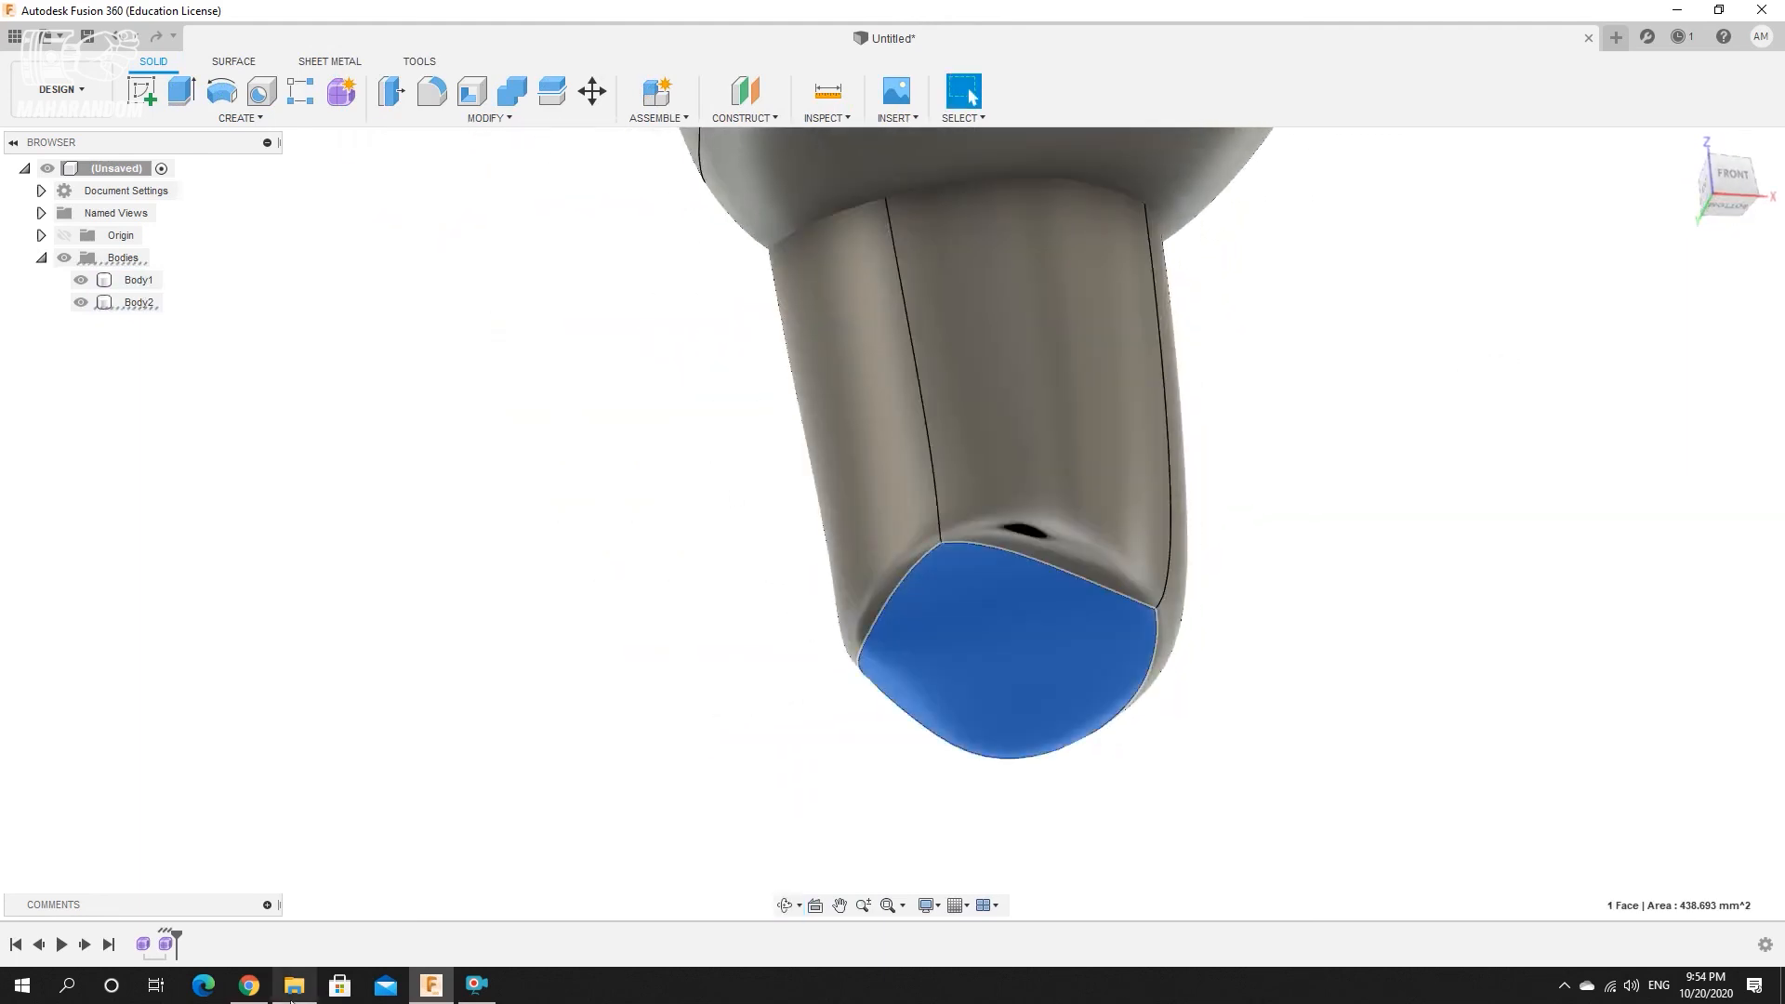
Reopen the leg form for editing and select the faces on its underside to look for a suitable modify command.
right_click(169, 944)
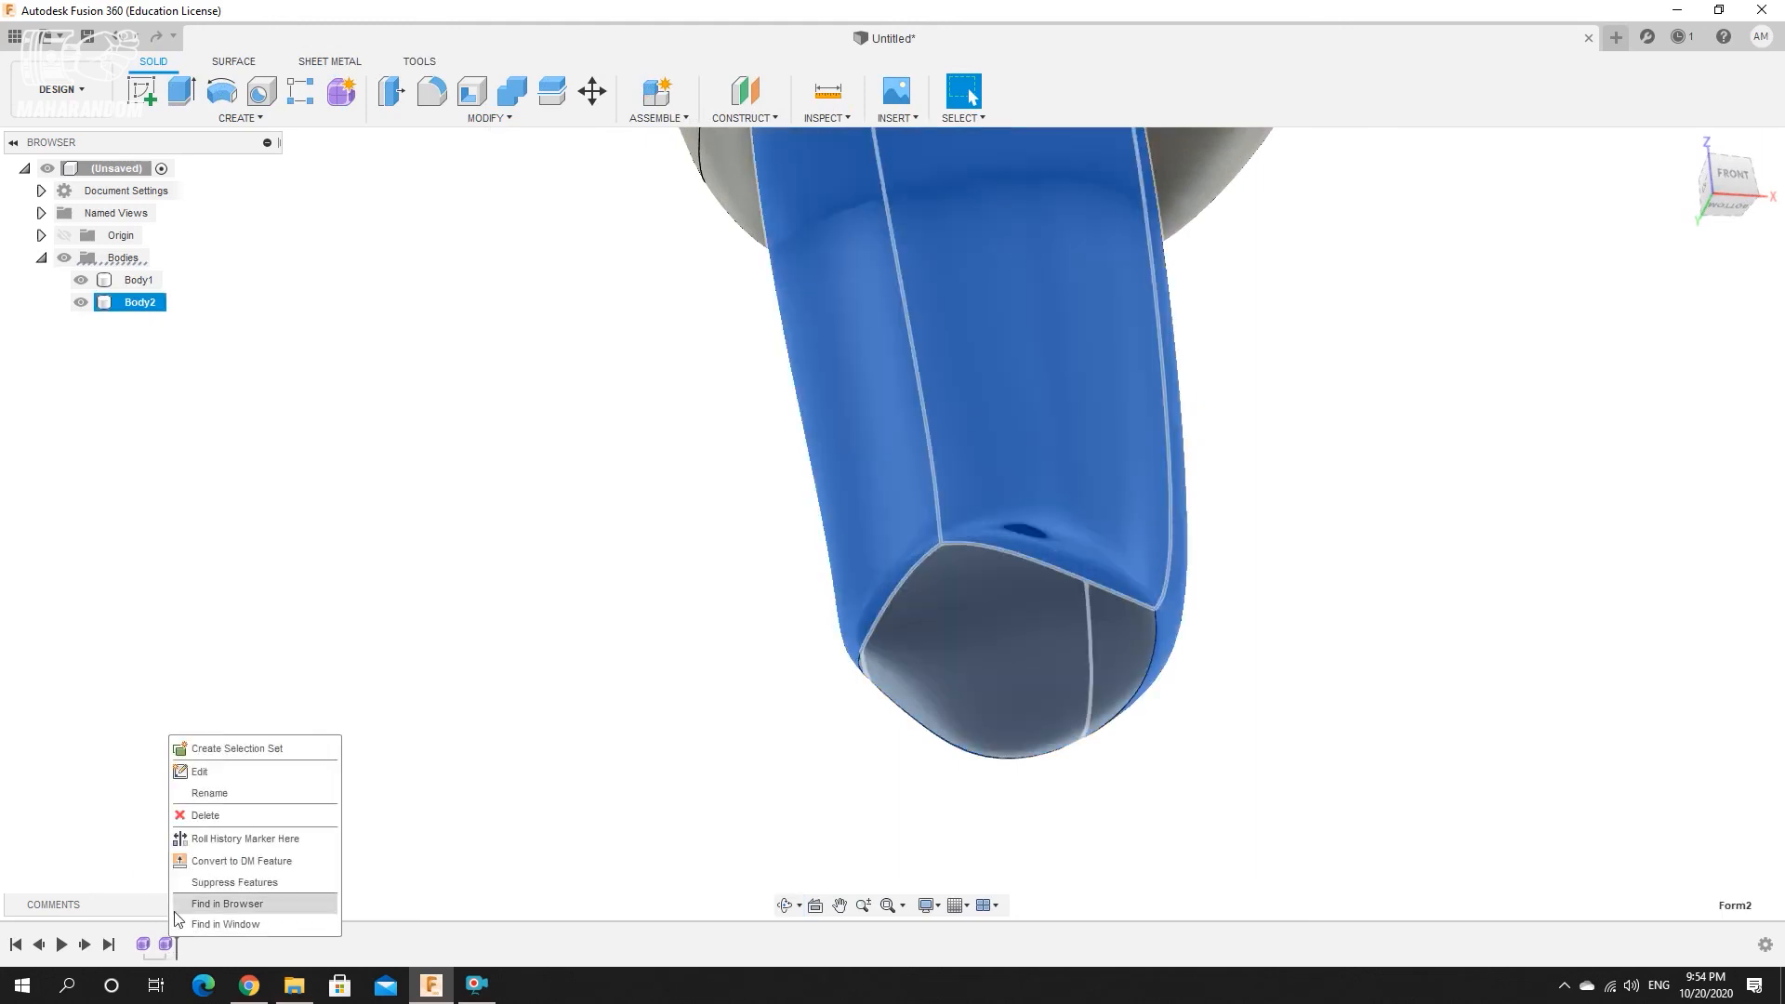
click(227, 773)
click(997, 602)
shift+click(1086, 632)
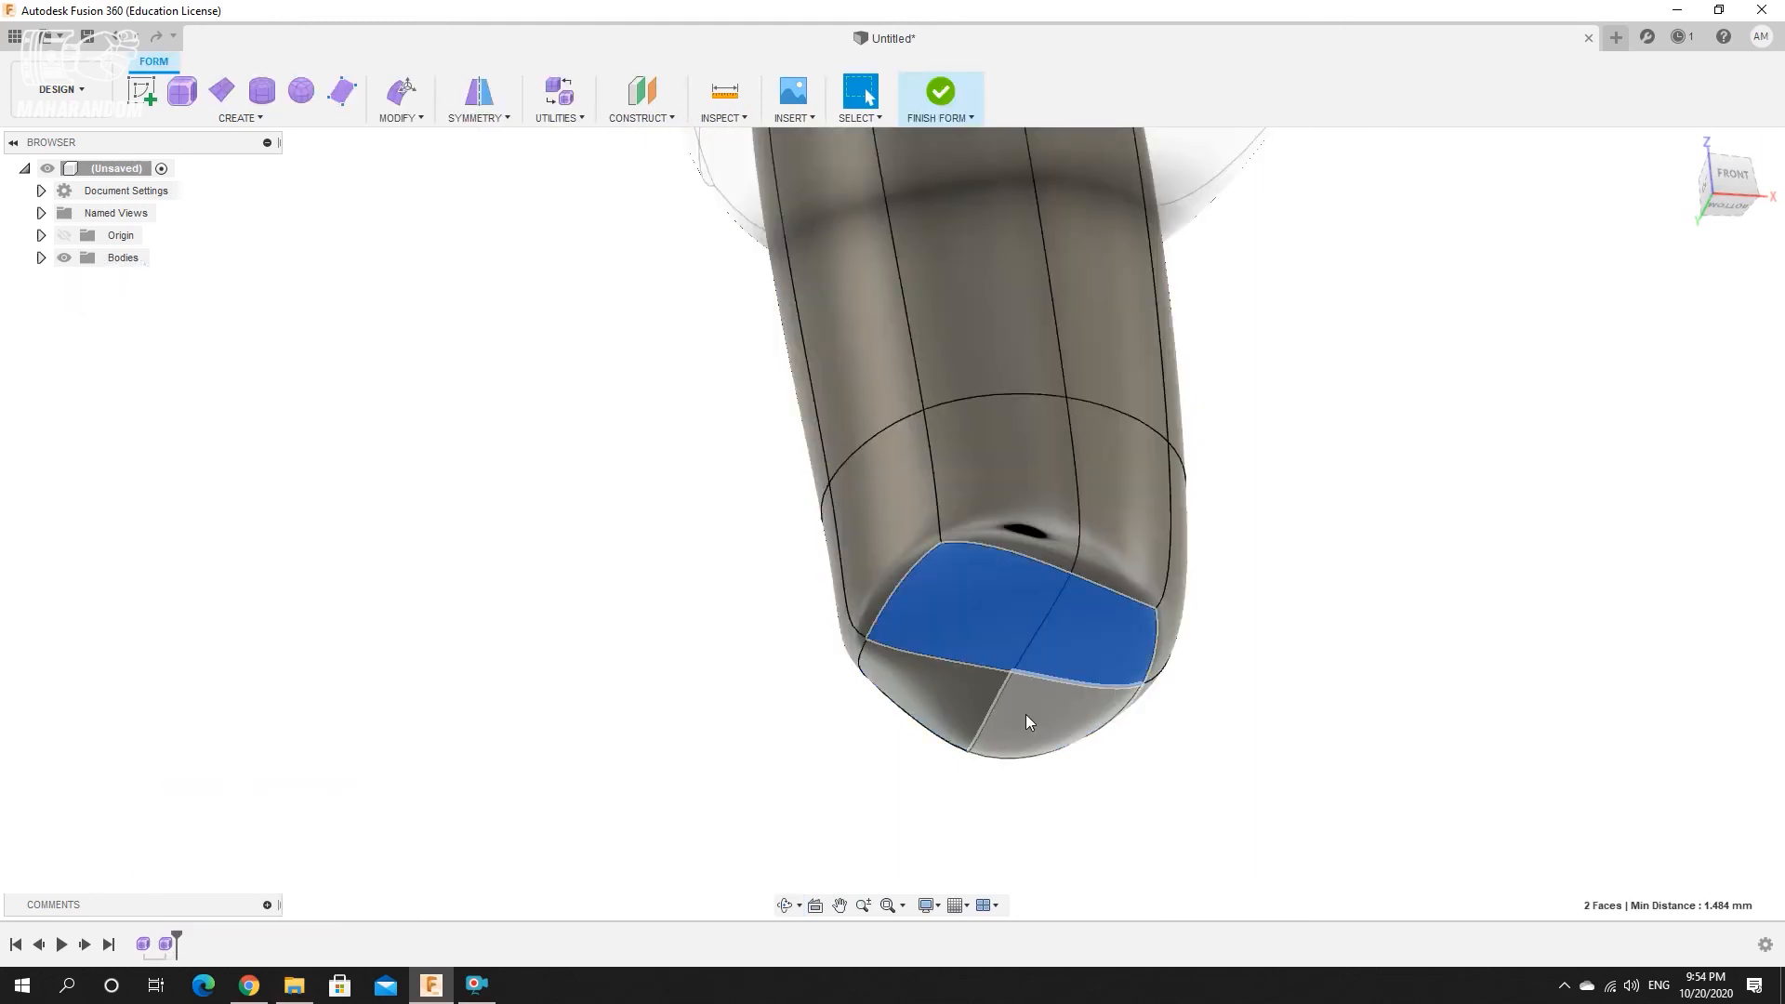
shift+click(1025, 714)
click(410, 119)
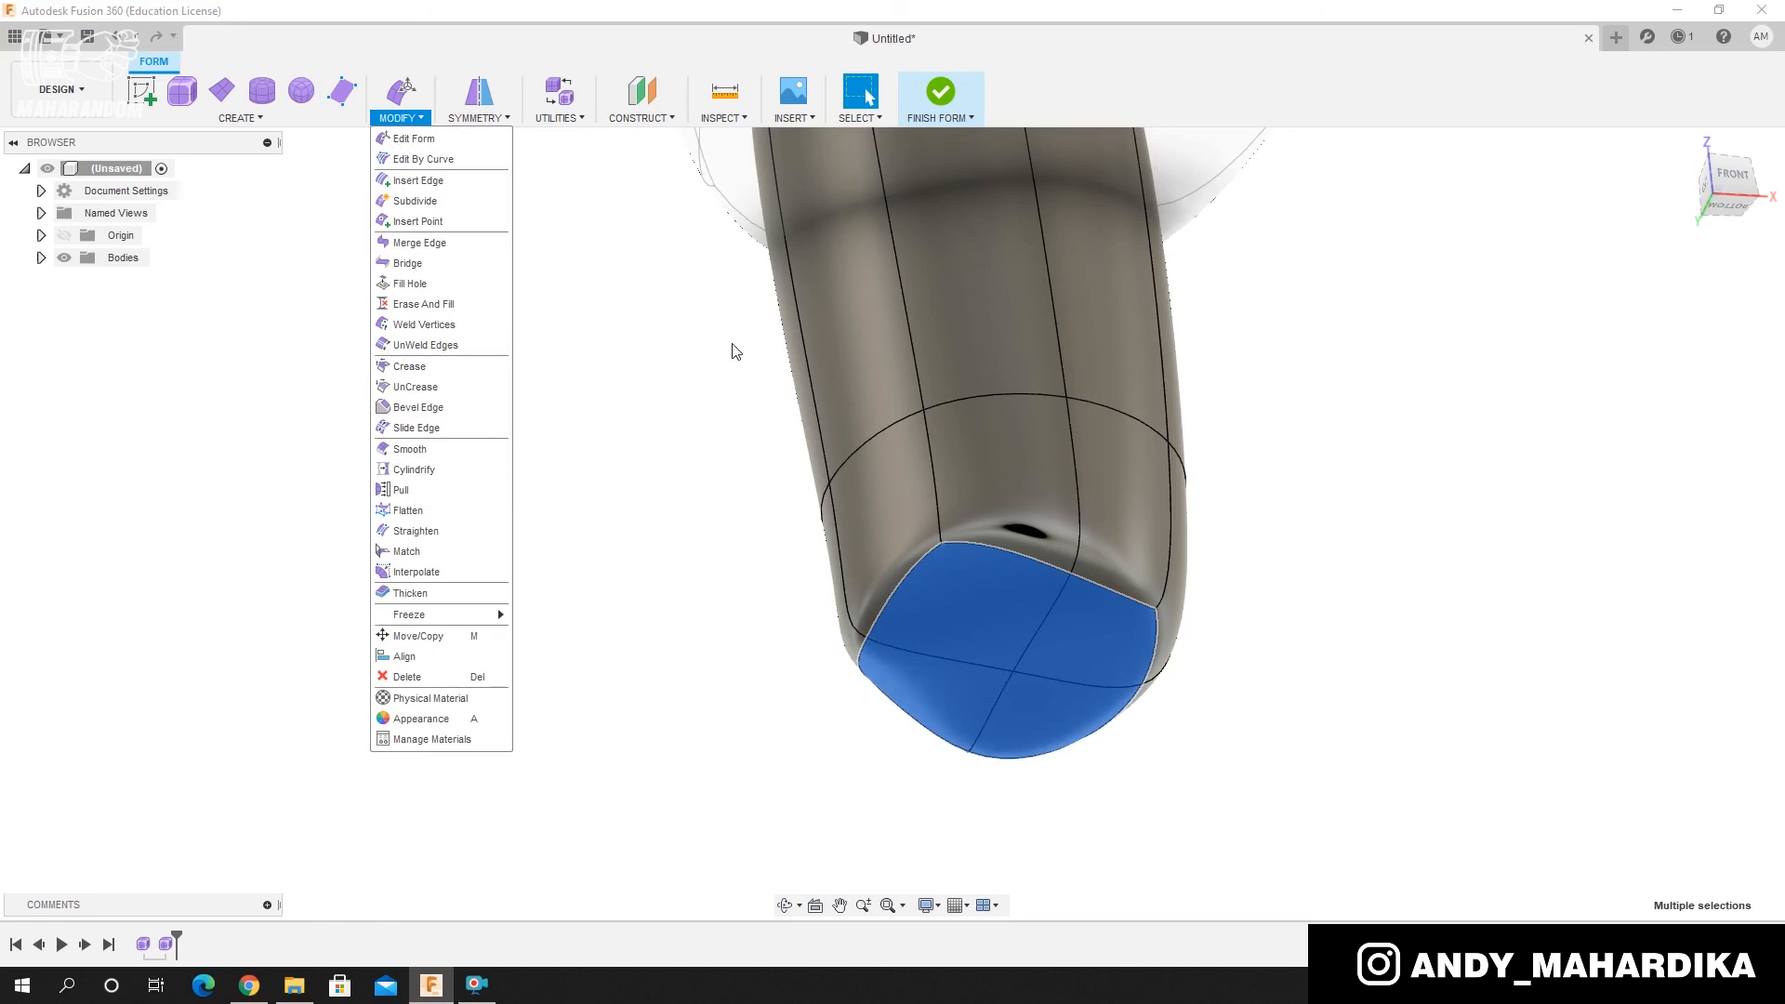
click(1287, 580)
Select the two raised corner vertices on one side of the leg's bottom rim and lower them together to level the base.
shift+middle_drag(1006, 606, 935, 704)
click(938, 707)
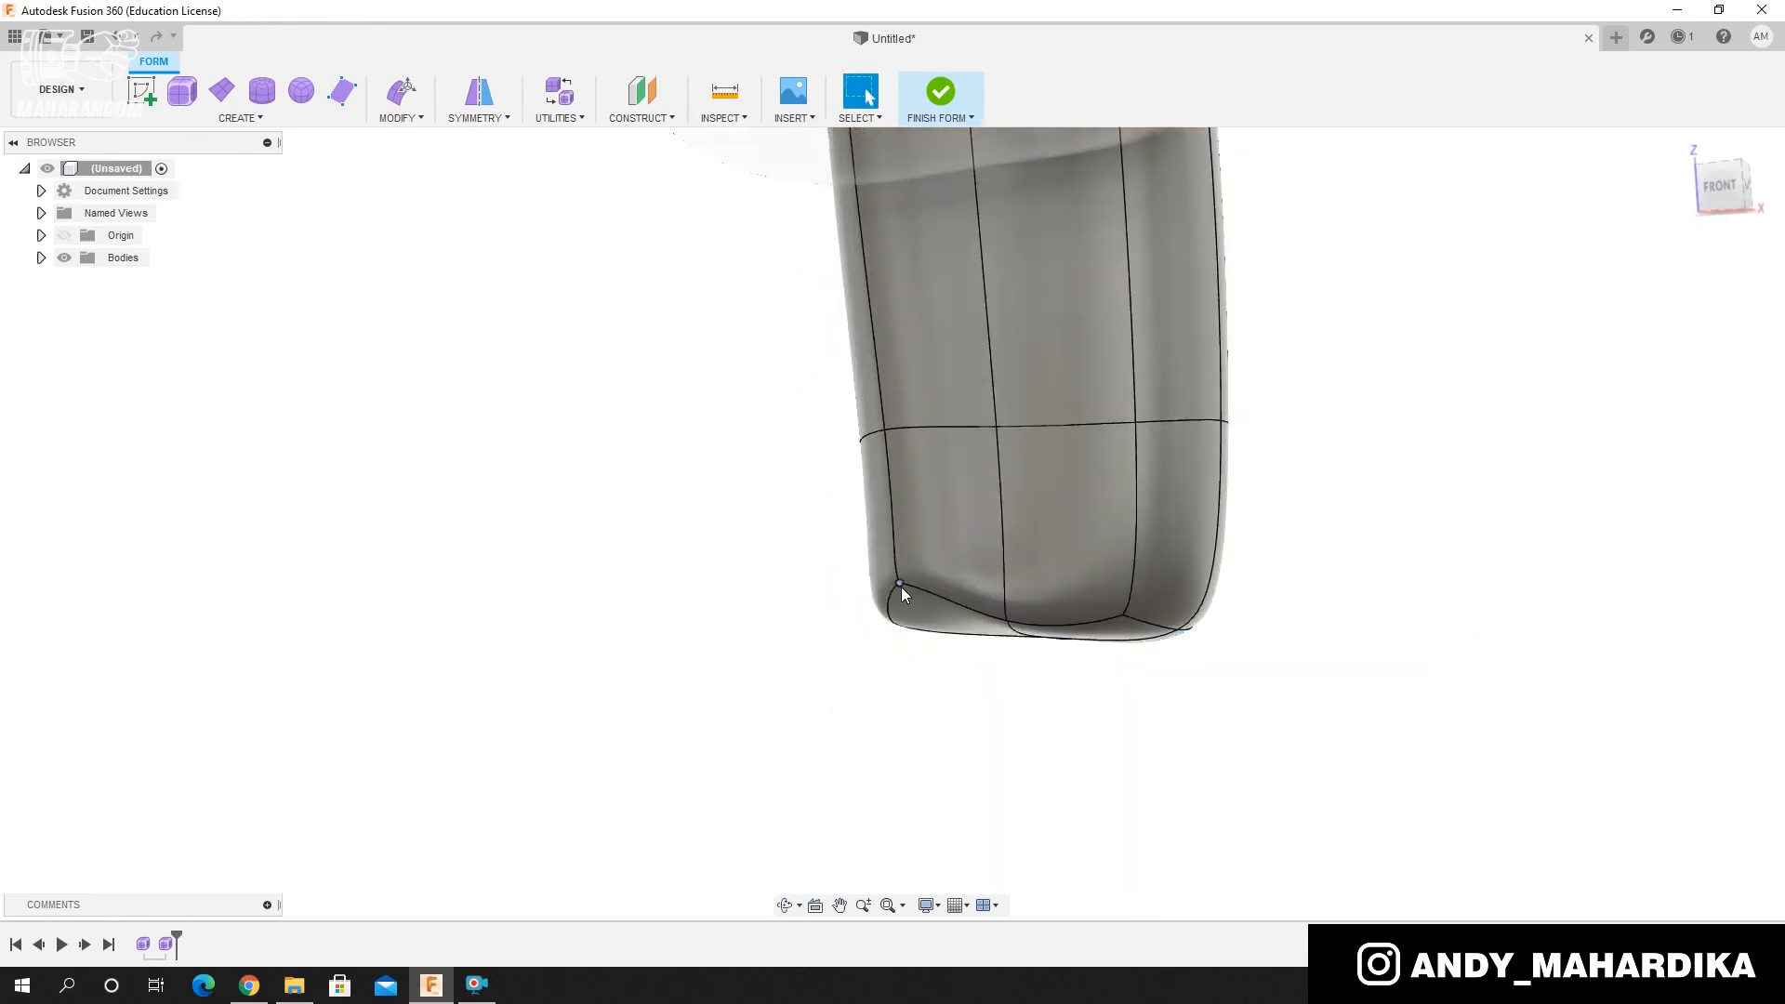
shift+middle_drag(861, 606, 664, 599)
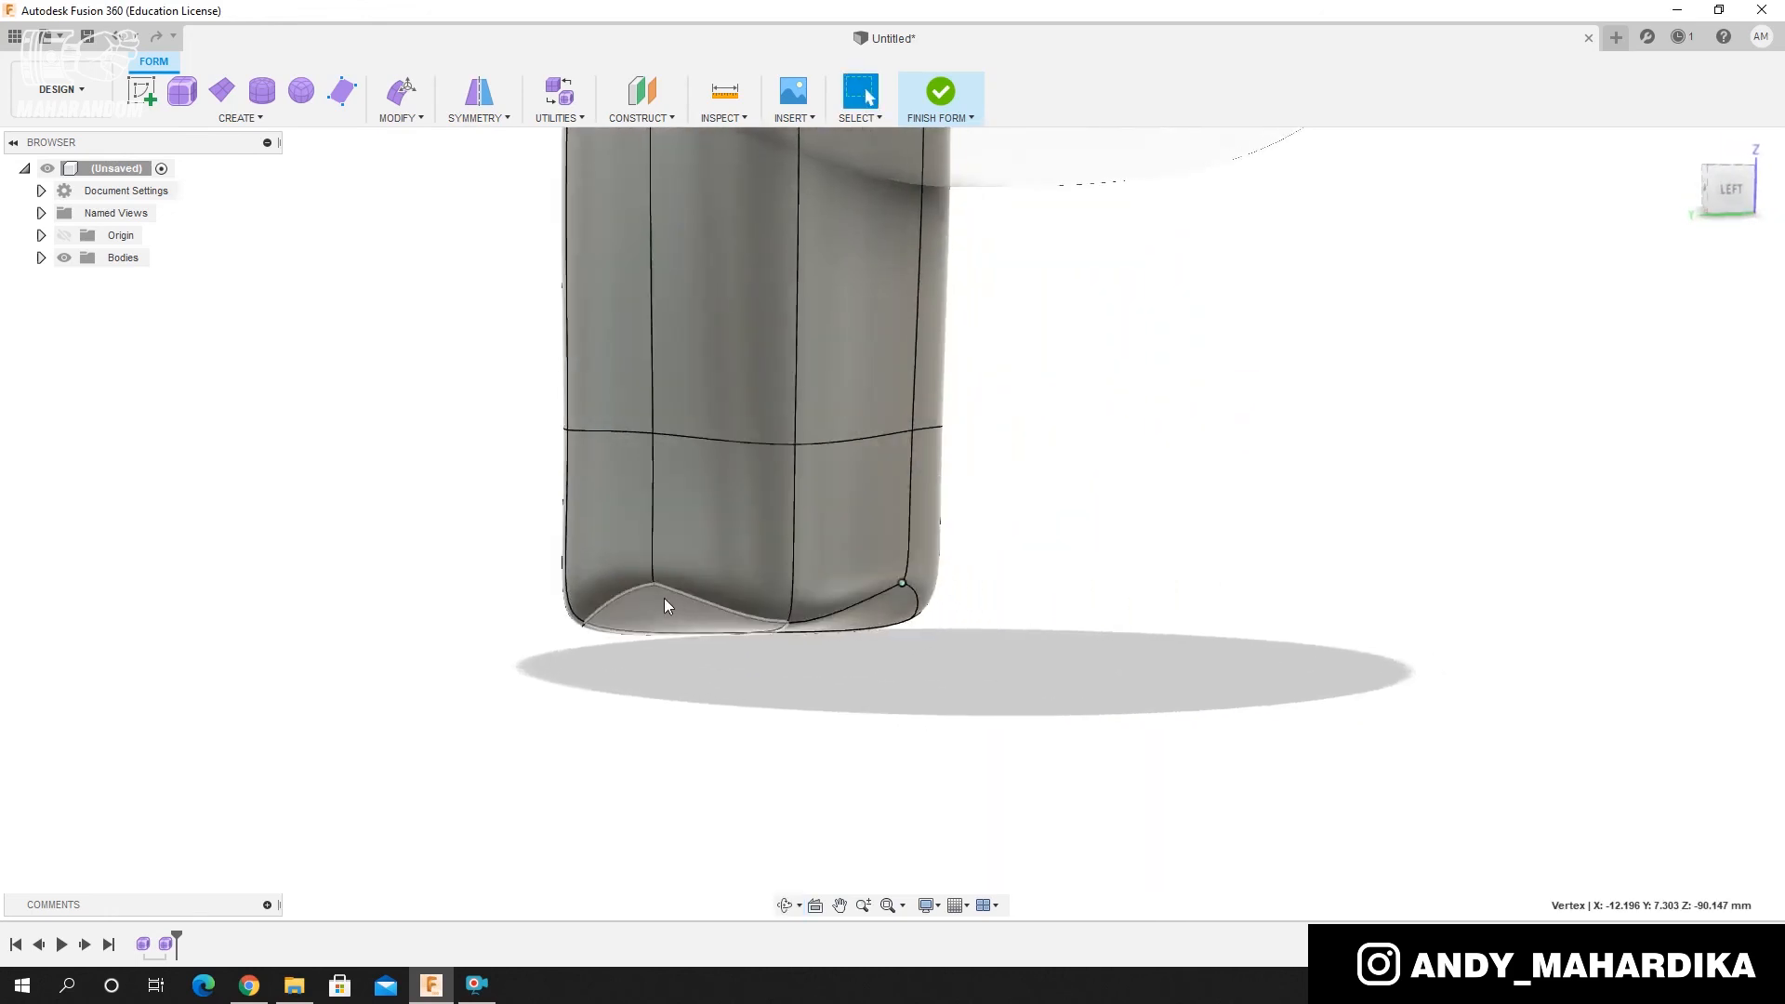
shift+click(655, 585)
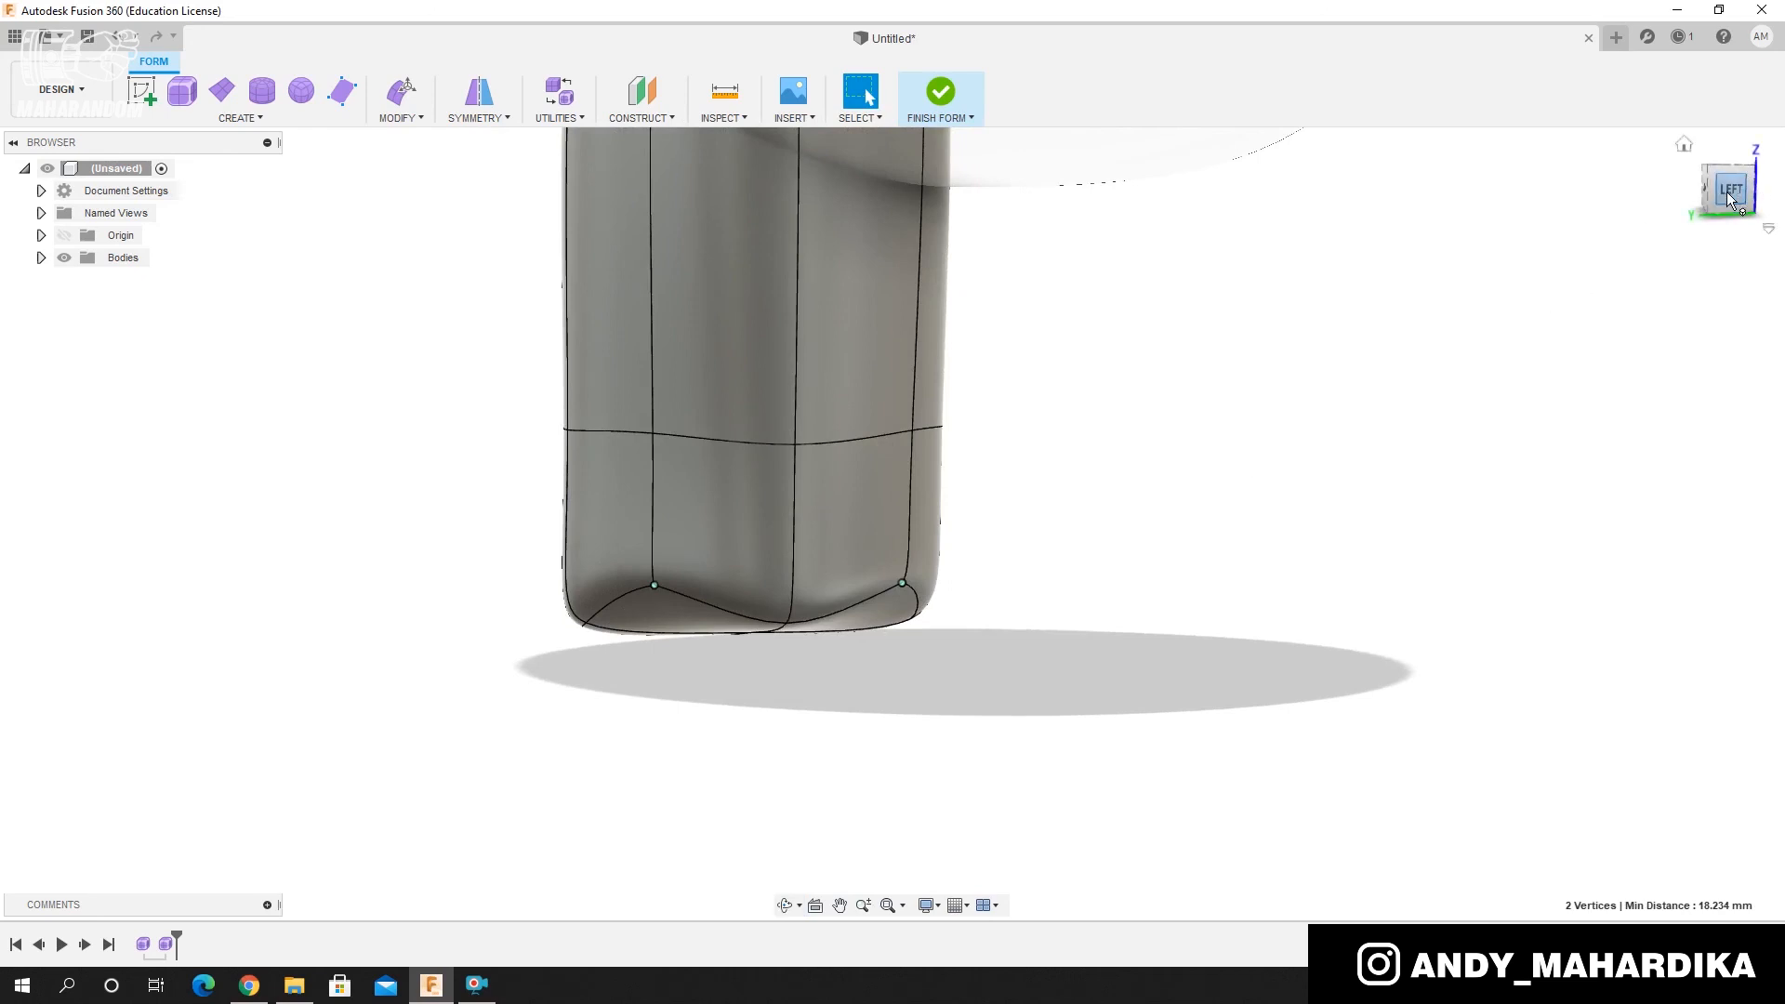
scroll(750, 555, up, 4)
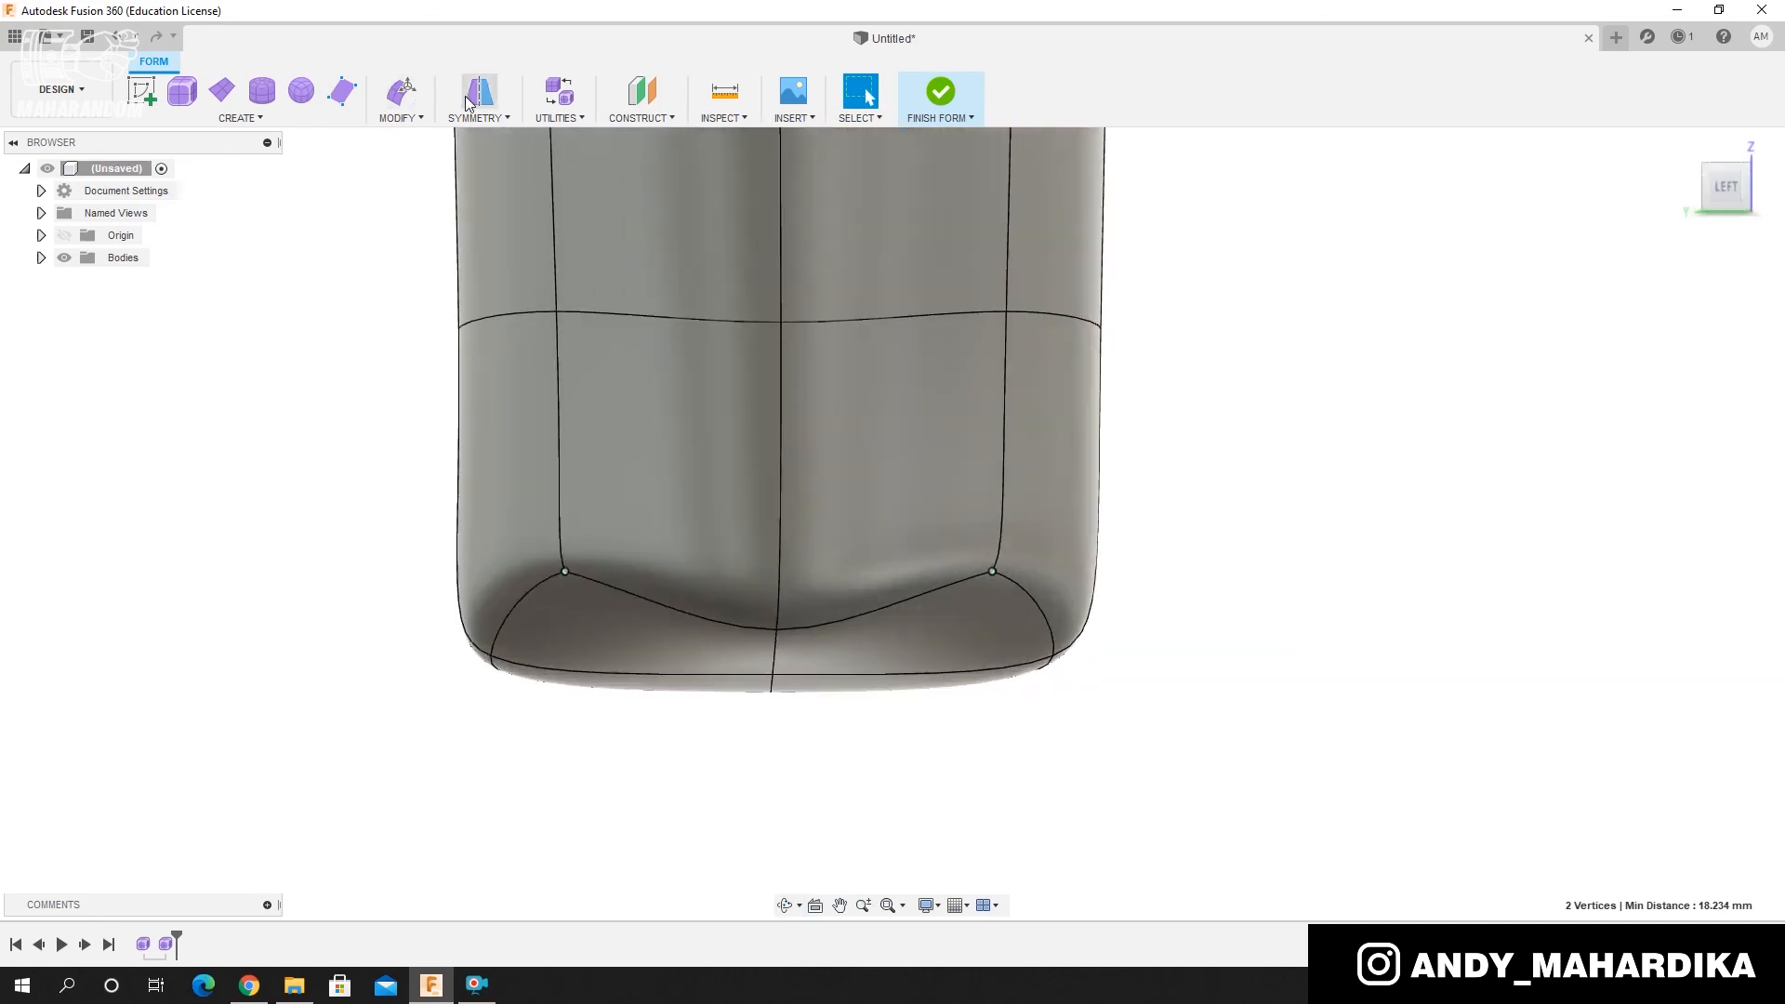
drag(774, 518, 784, 758)
Select the two corner vertices on the opposite side of the leg's bottom rim and pull them outward together.
shift+middle_drag(595, 528, 739, 533)
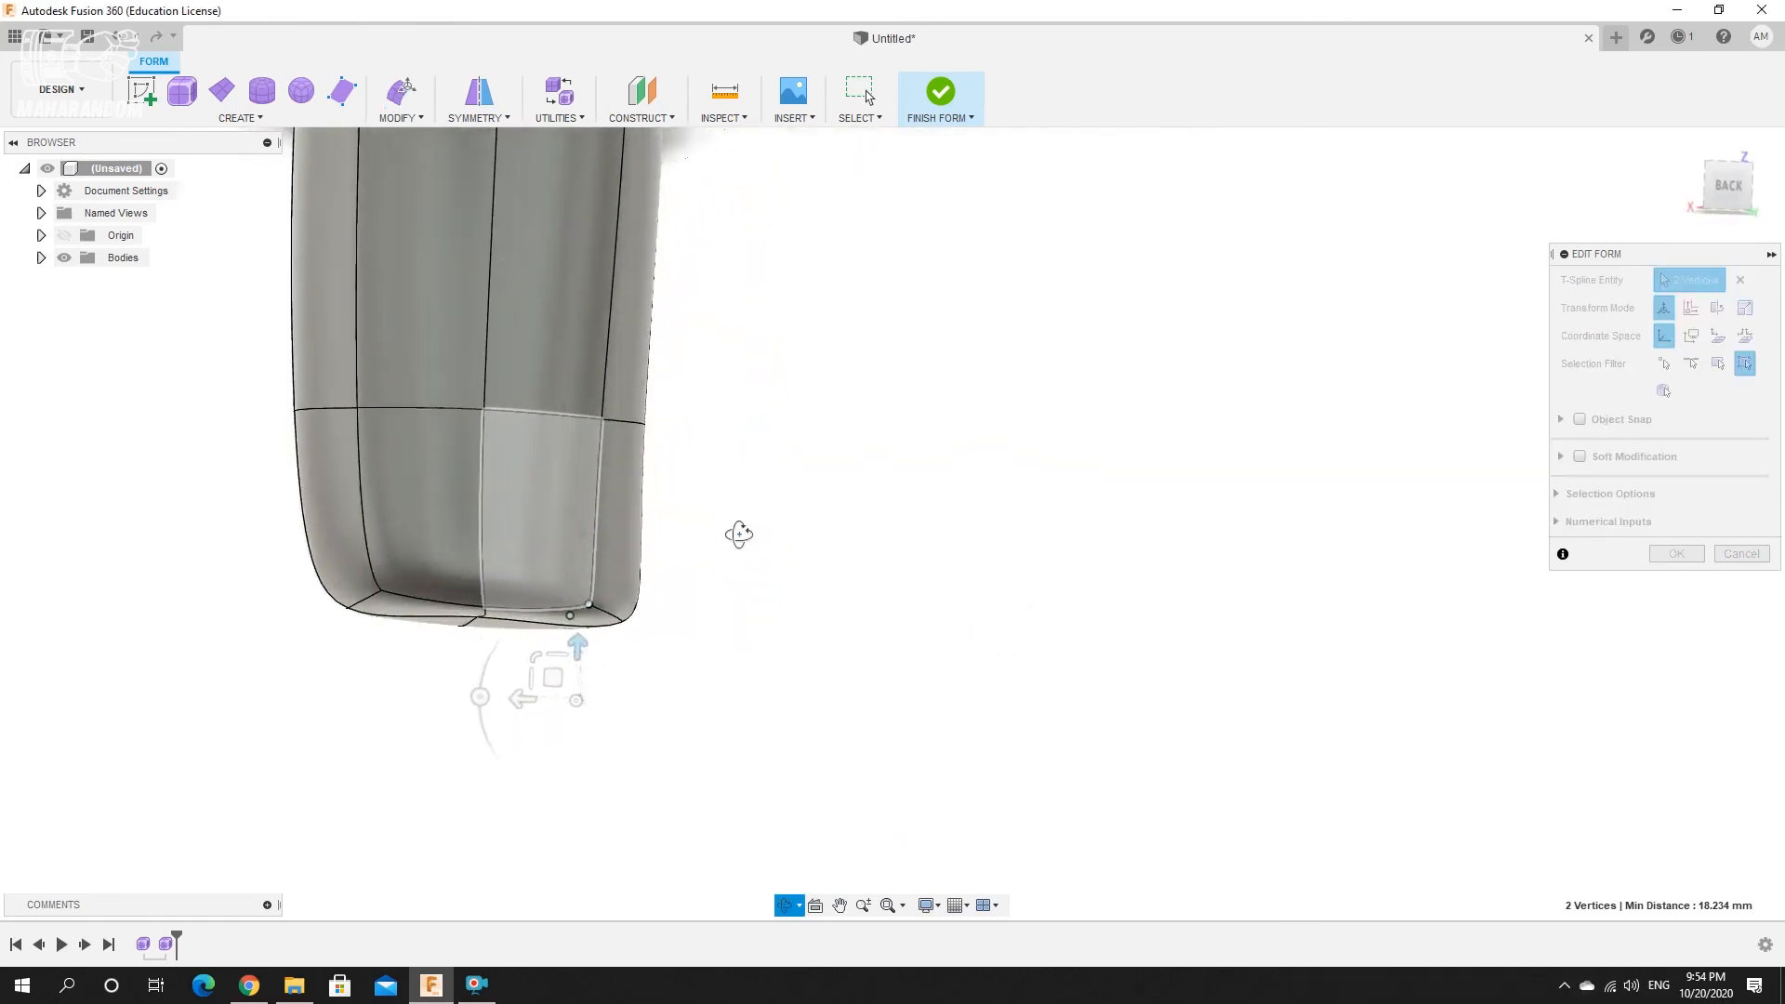
click(381, 596)
shift+middle_drag(442, 527, 512, 526)
shift+click(213, 593)
shift+middle_drag(287, 452, 207, 453)
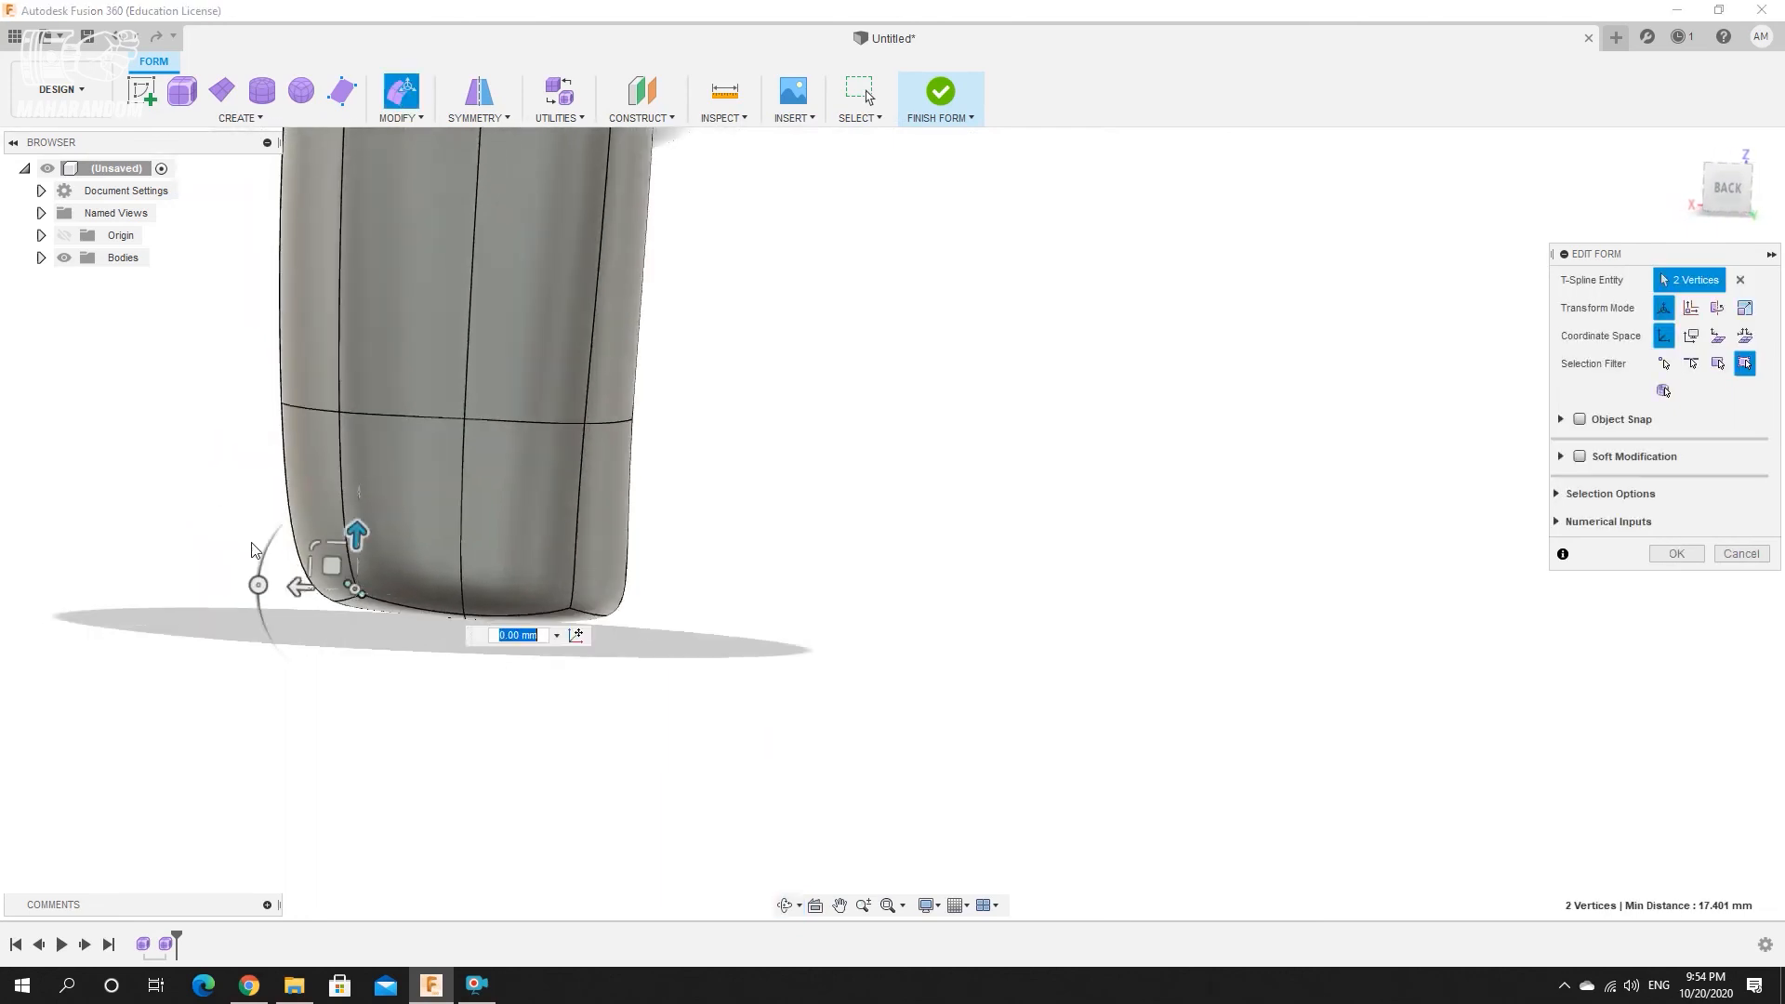
drag(297, 588, 152, 604)
Pull the single outer corner vertex of the leg's base further outward to square off that corner.
shift+middle_drag(430, 527, 506, 466)
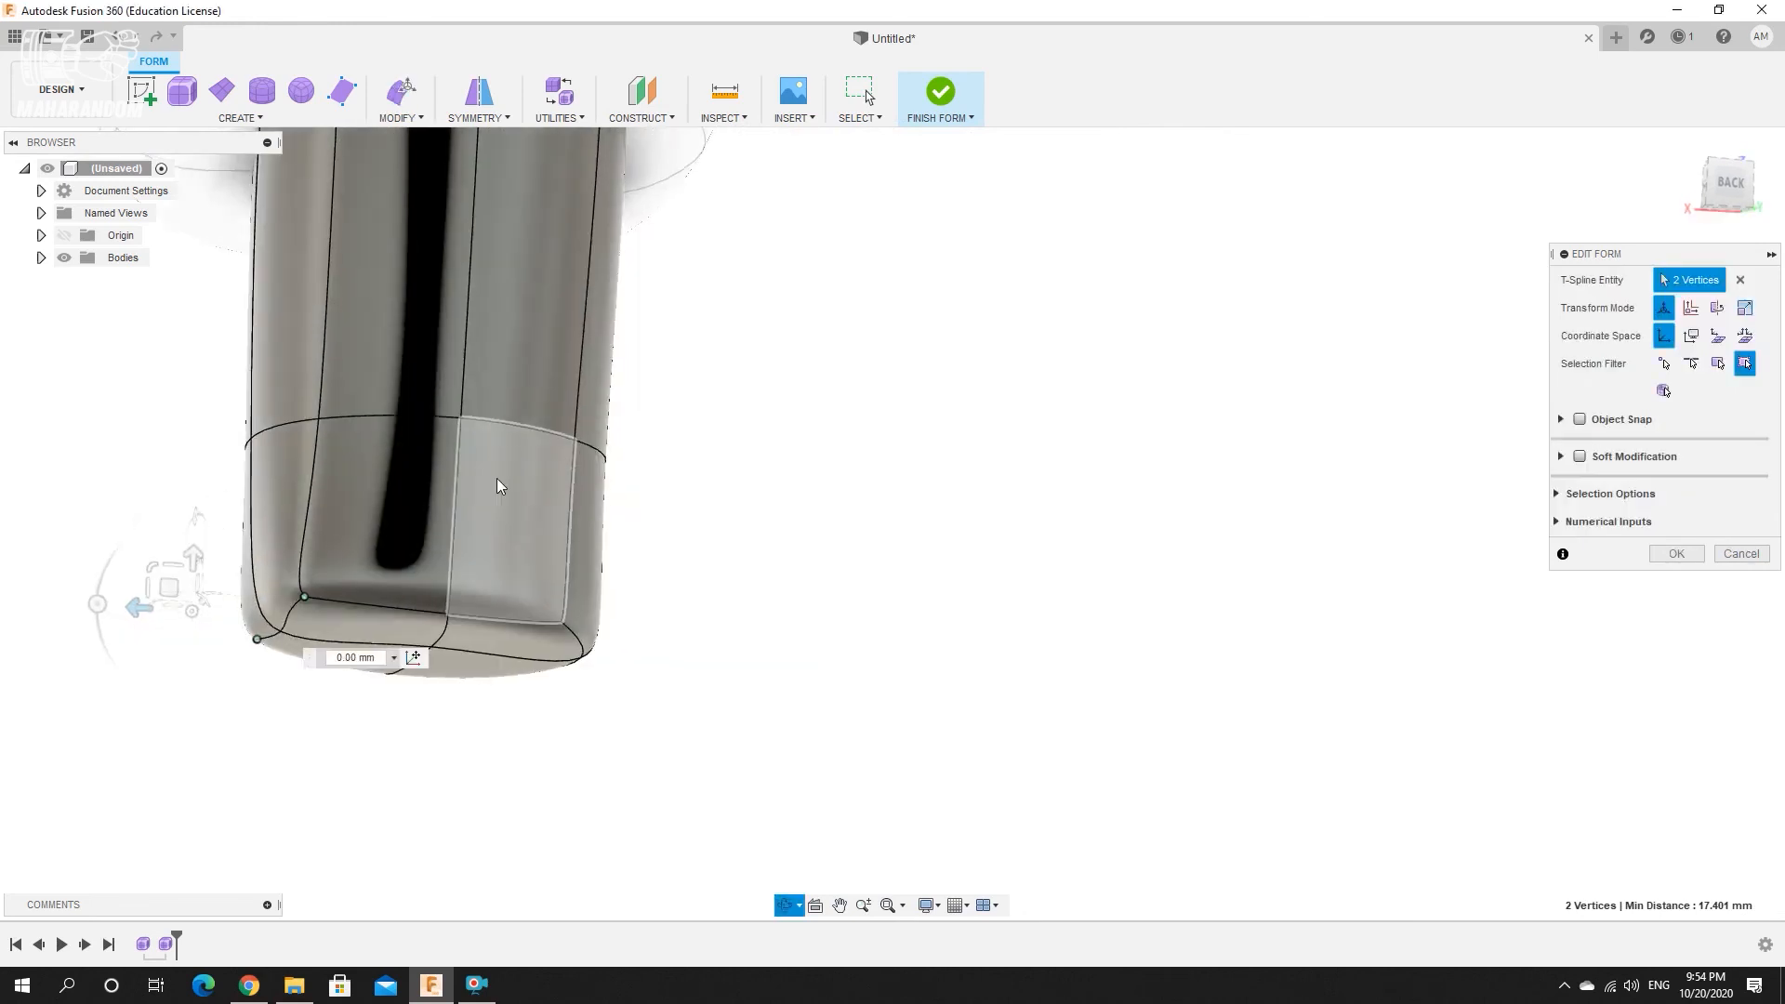
click(280, 633)
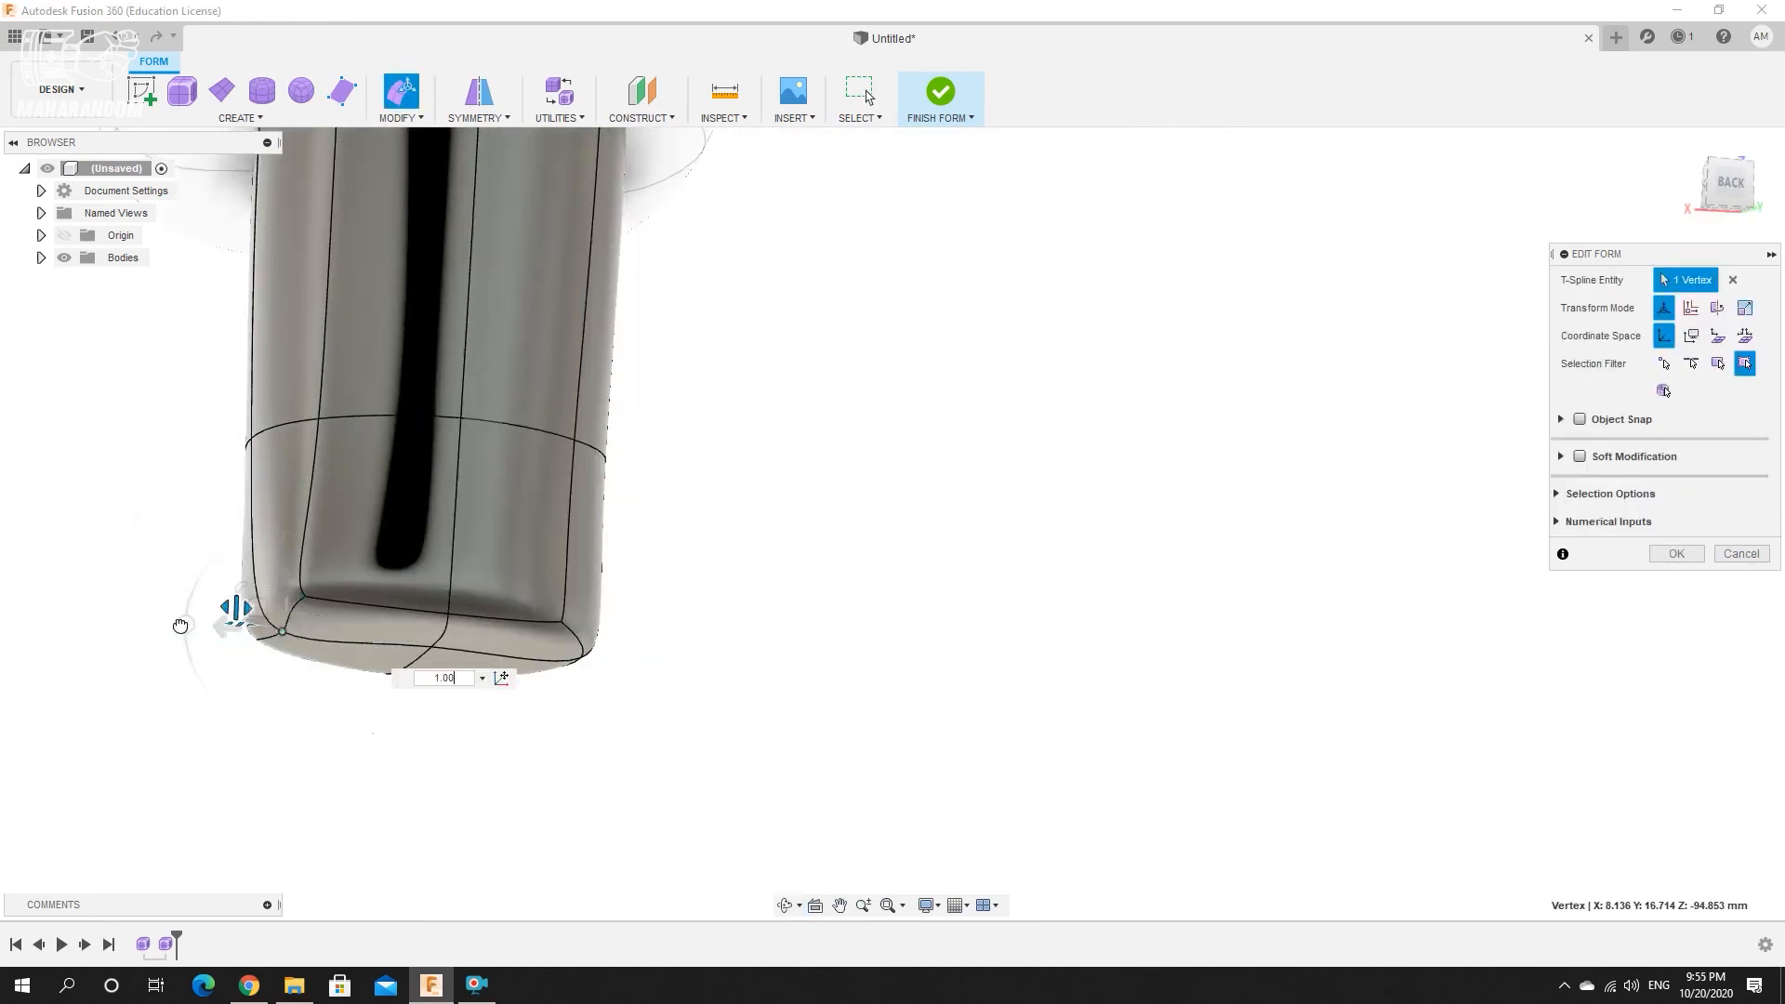
drag(225, 628, 124, 621)
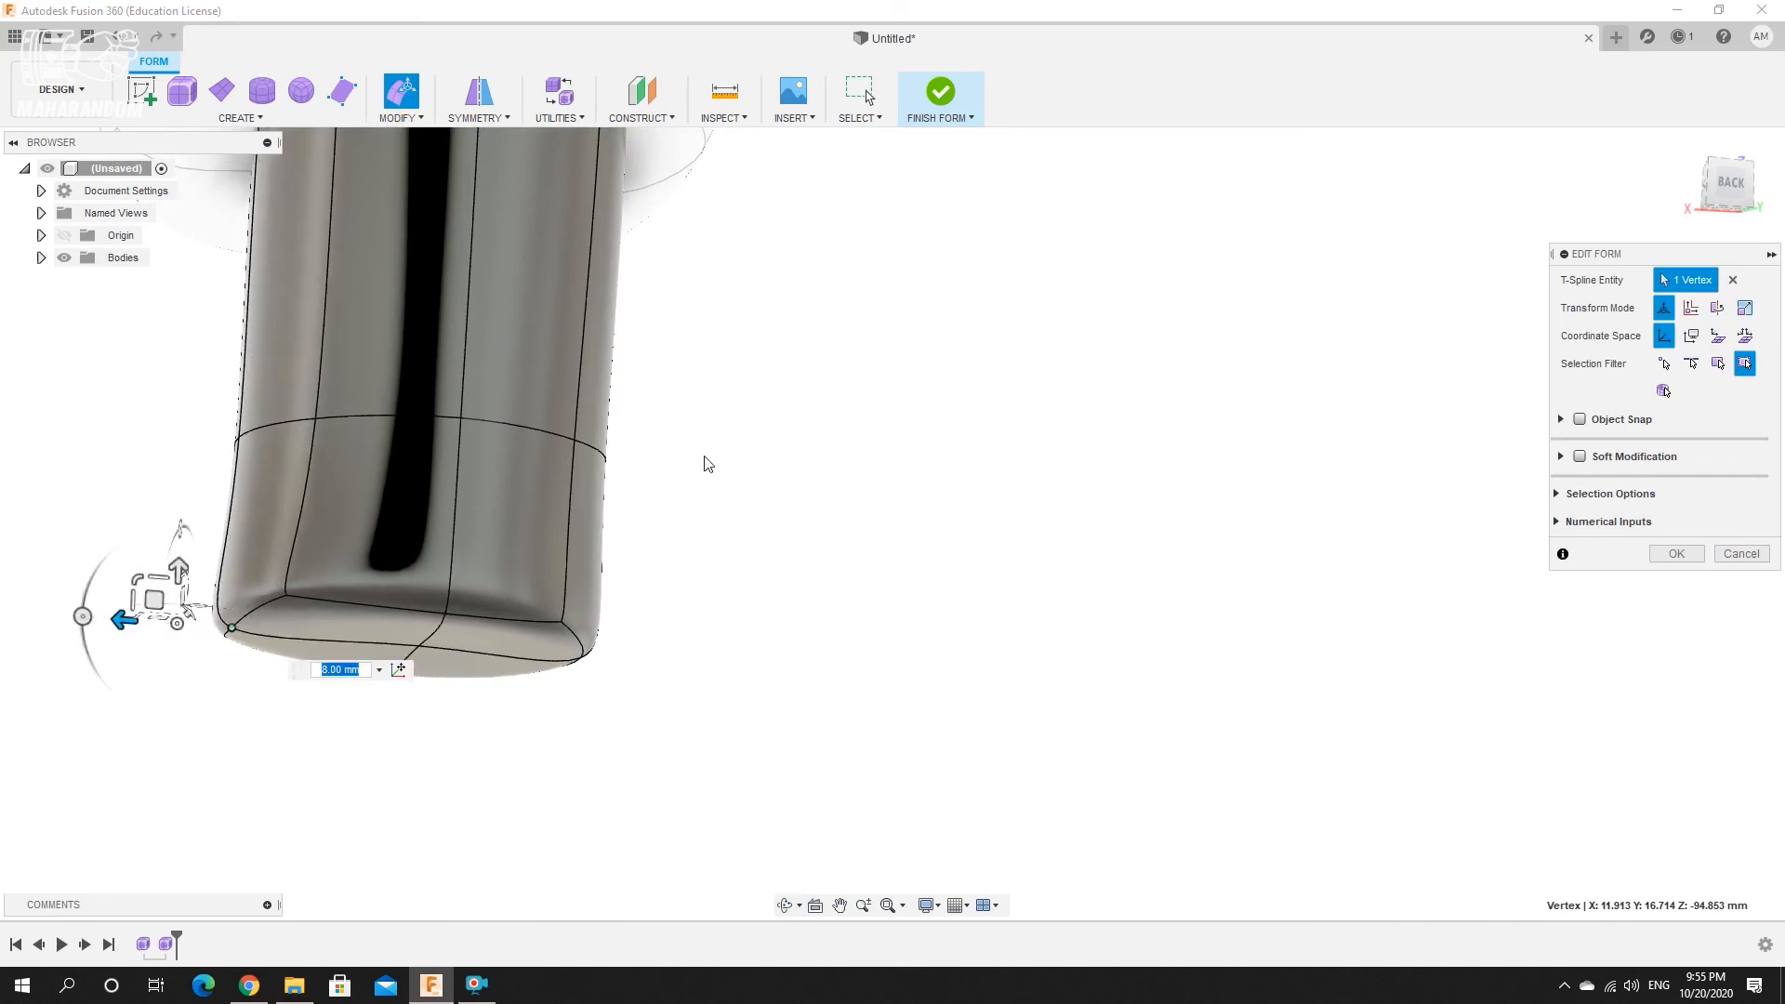
Push the neighbouring corner vertex of the leg's base outward and raise the previously moved corner vertex 1 mm.
click(590, 656)
drag(526, 653, 551, 656)
shift+middle_drag(418, 613, 483, 609)
click(384, 611)
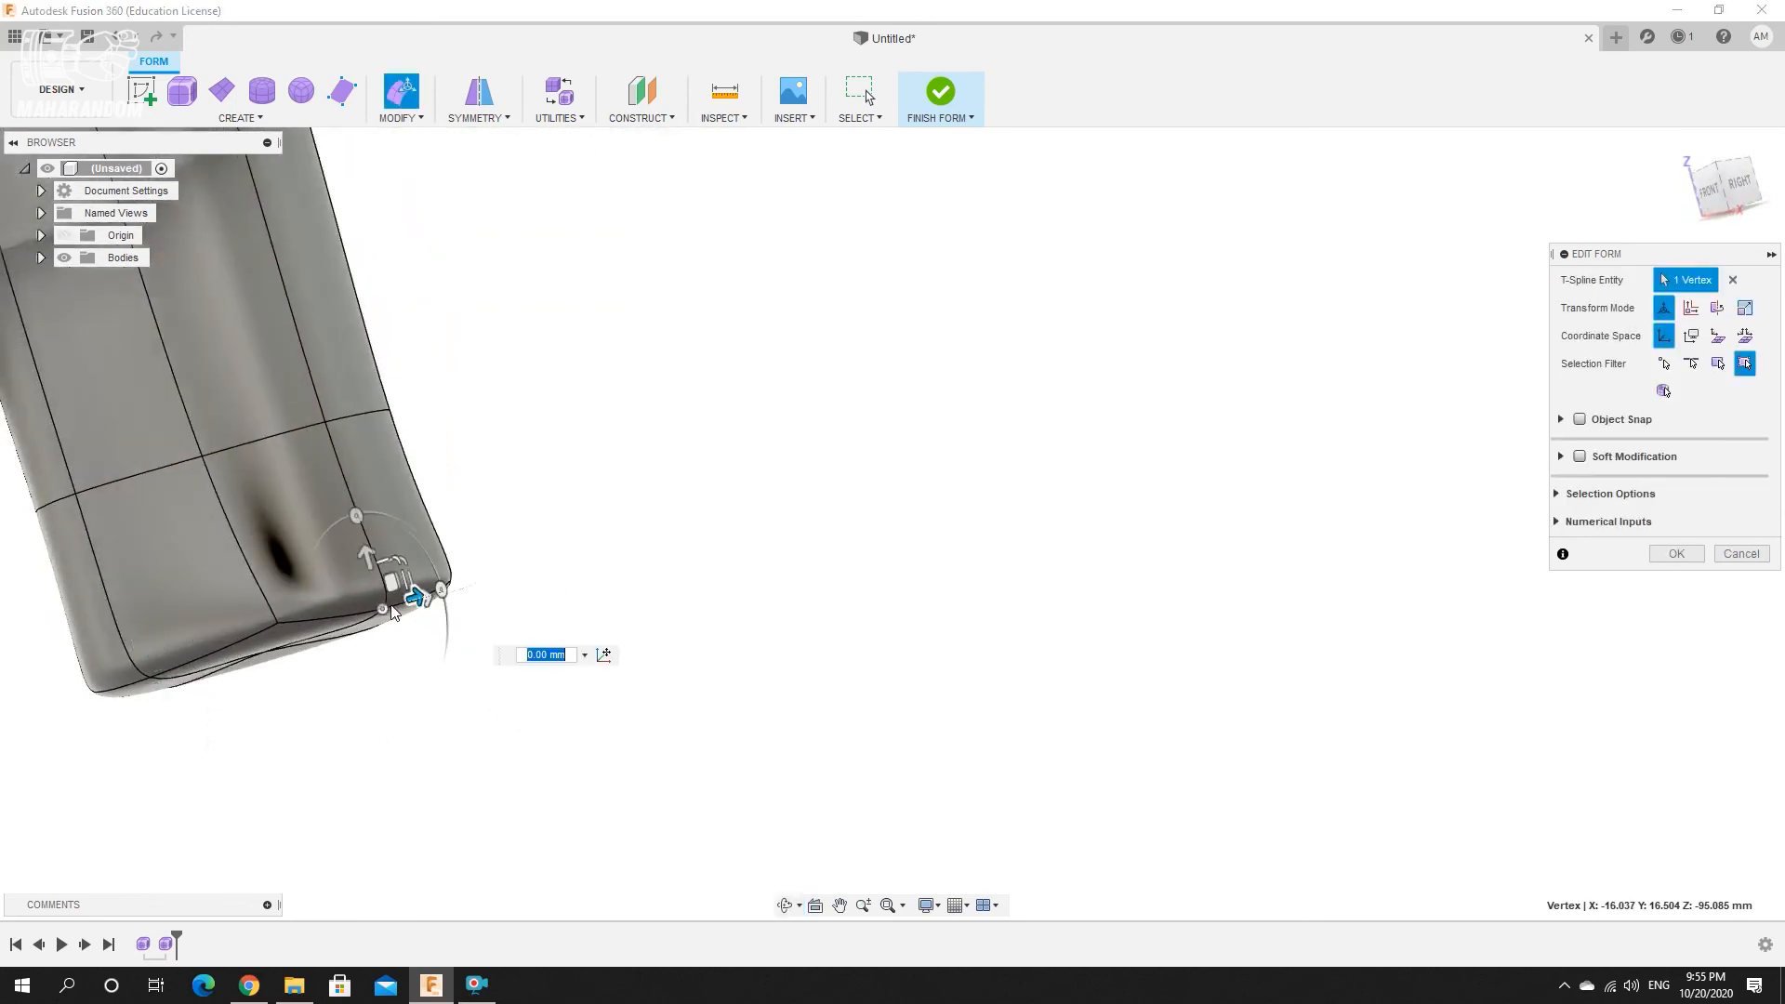
drag(370, 558, 364, 546)
scroll(937, 442, down, 4)
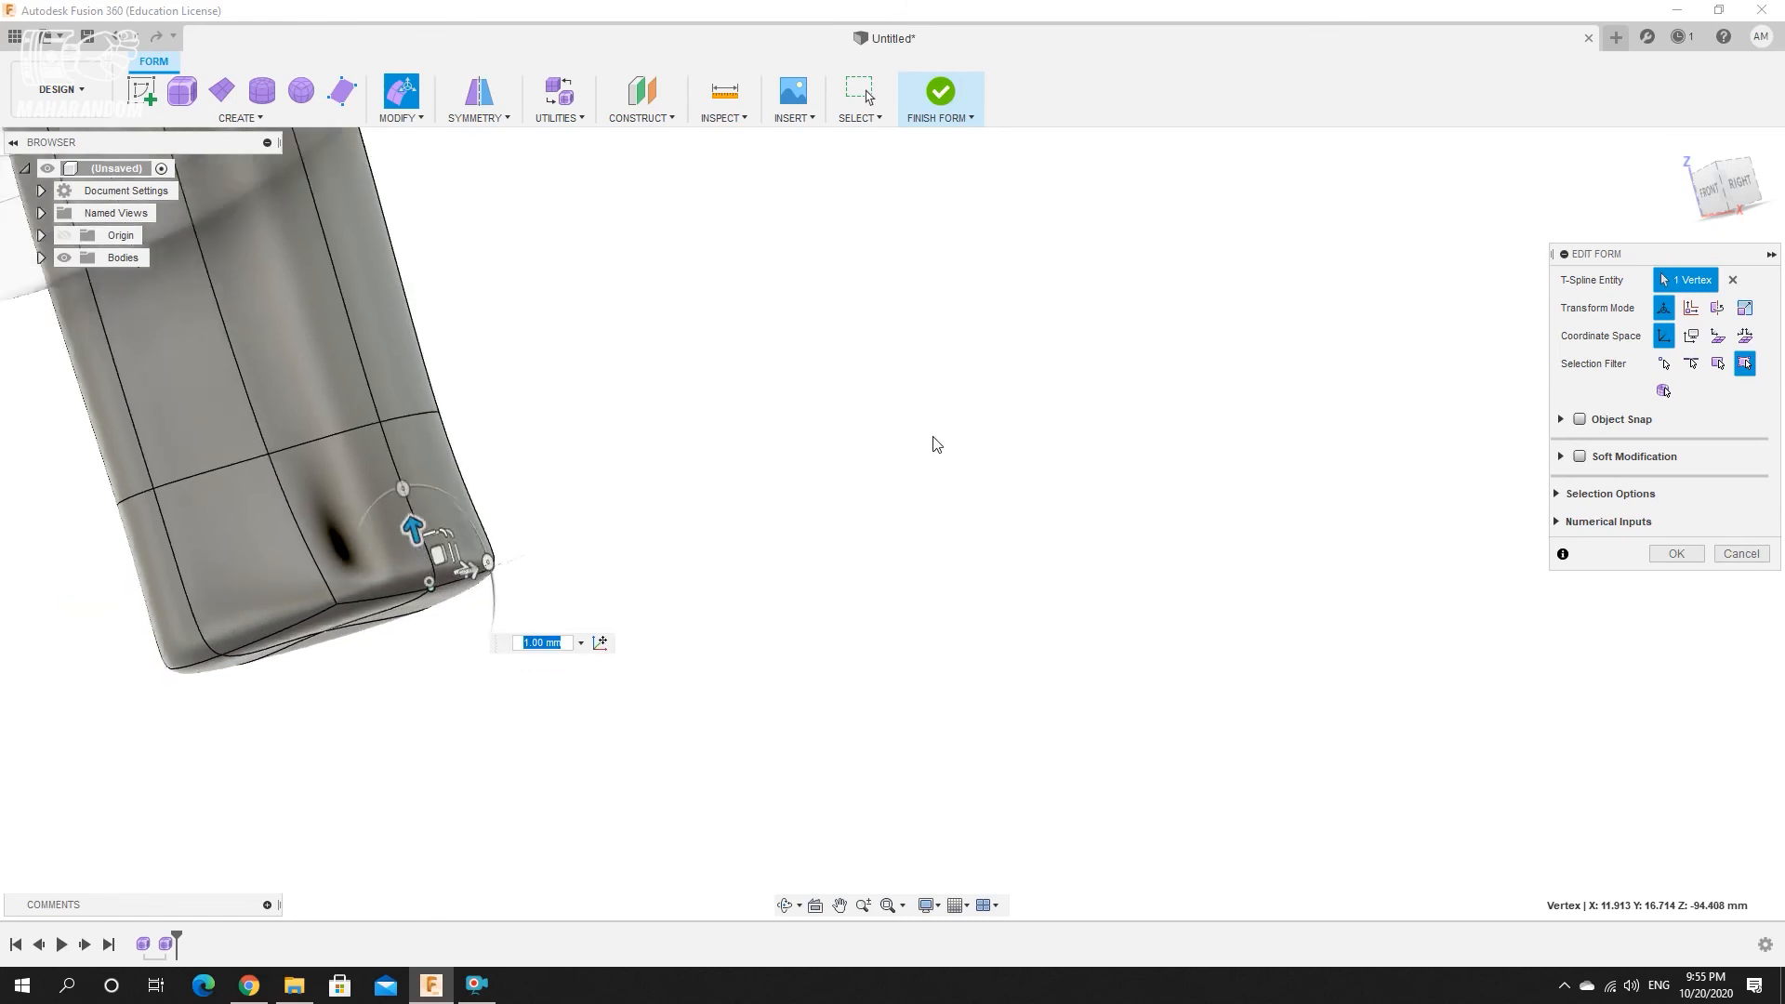
Finish the leg form and review its shape and position below the main body.
shift+middle_drag(793, 366, 657, 397)
scroll(565, 392, down, 4)
scroll(664, 281, up, 2)
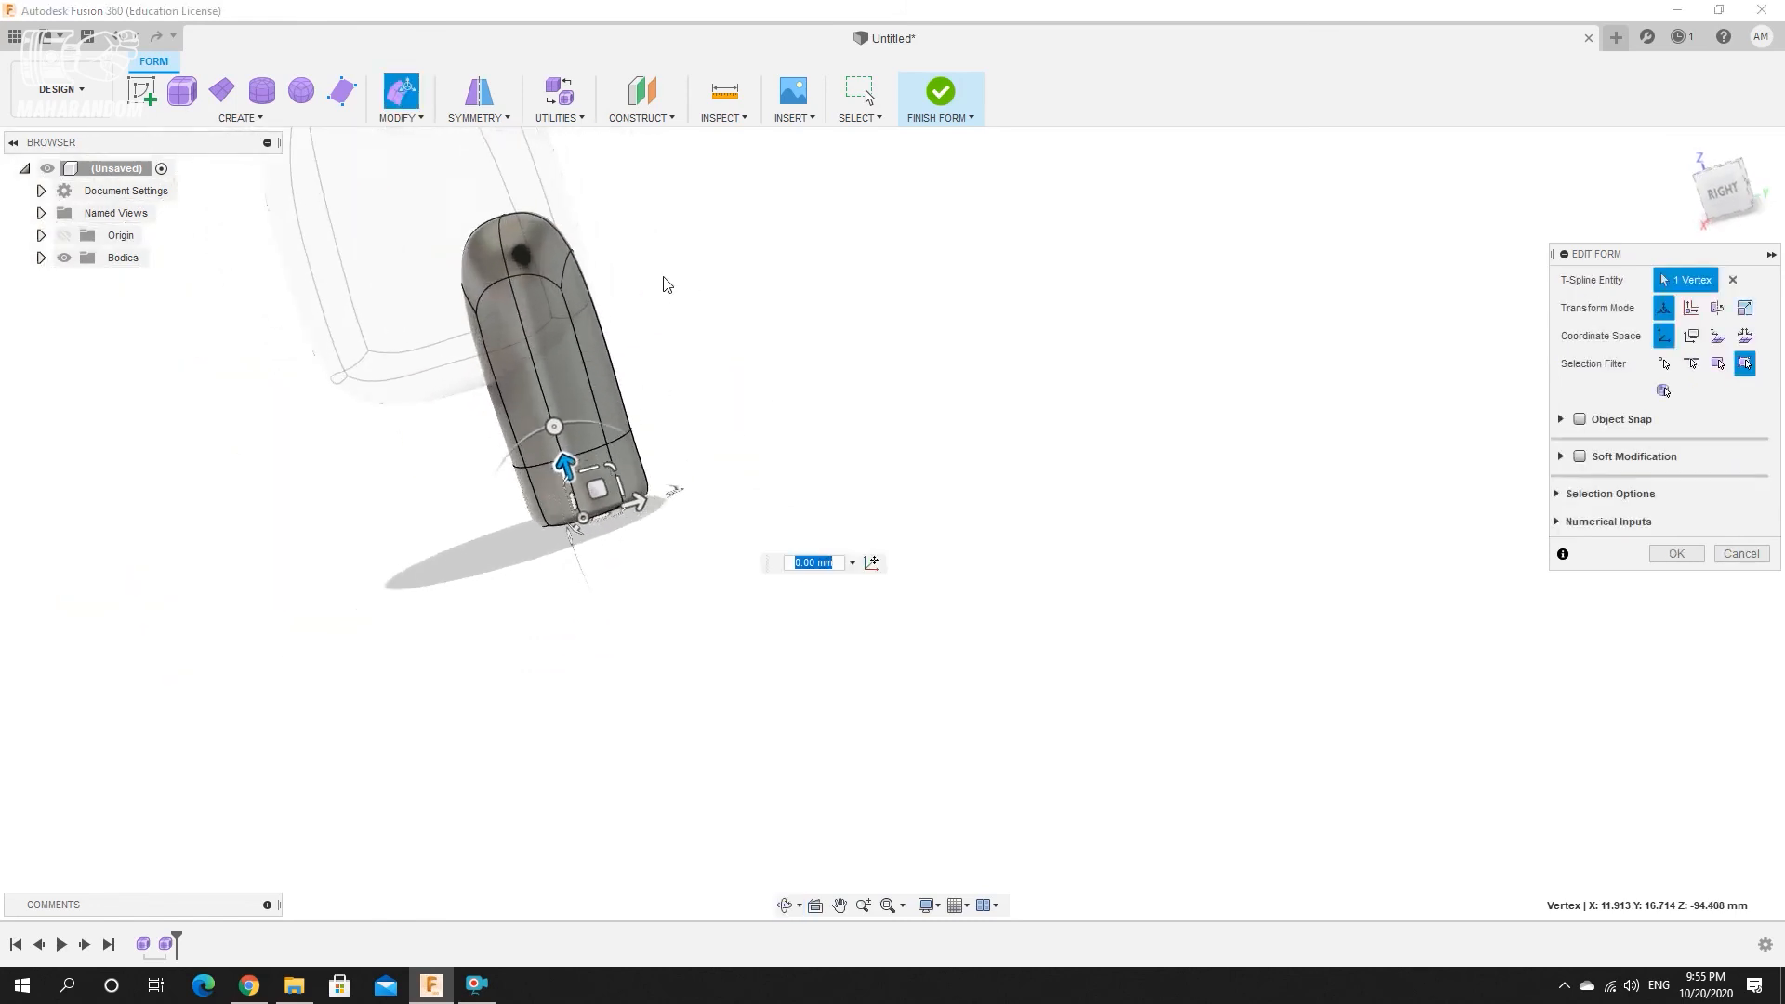
click(953, 94)
scroll(784, 379, down, 4)
shift+middle_drag(732, 315, 499, 362)
click(562, 337)
scroll(558, 337, up, 4)
click(498, 363)
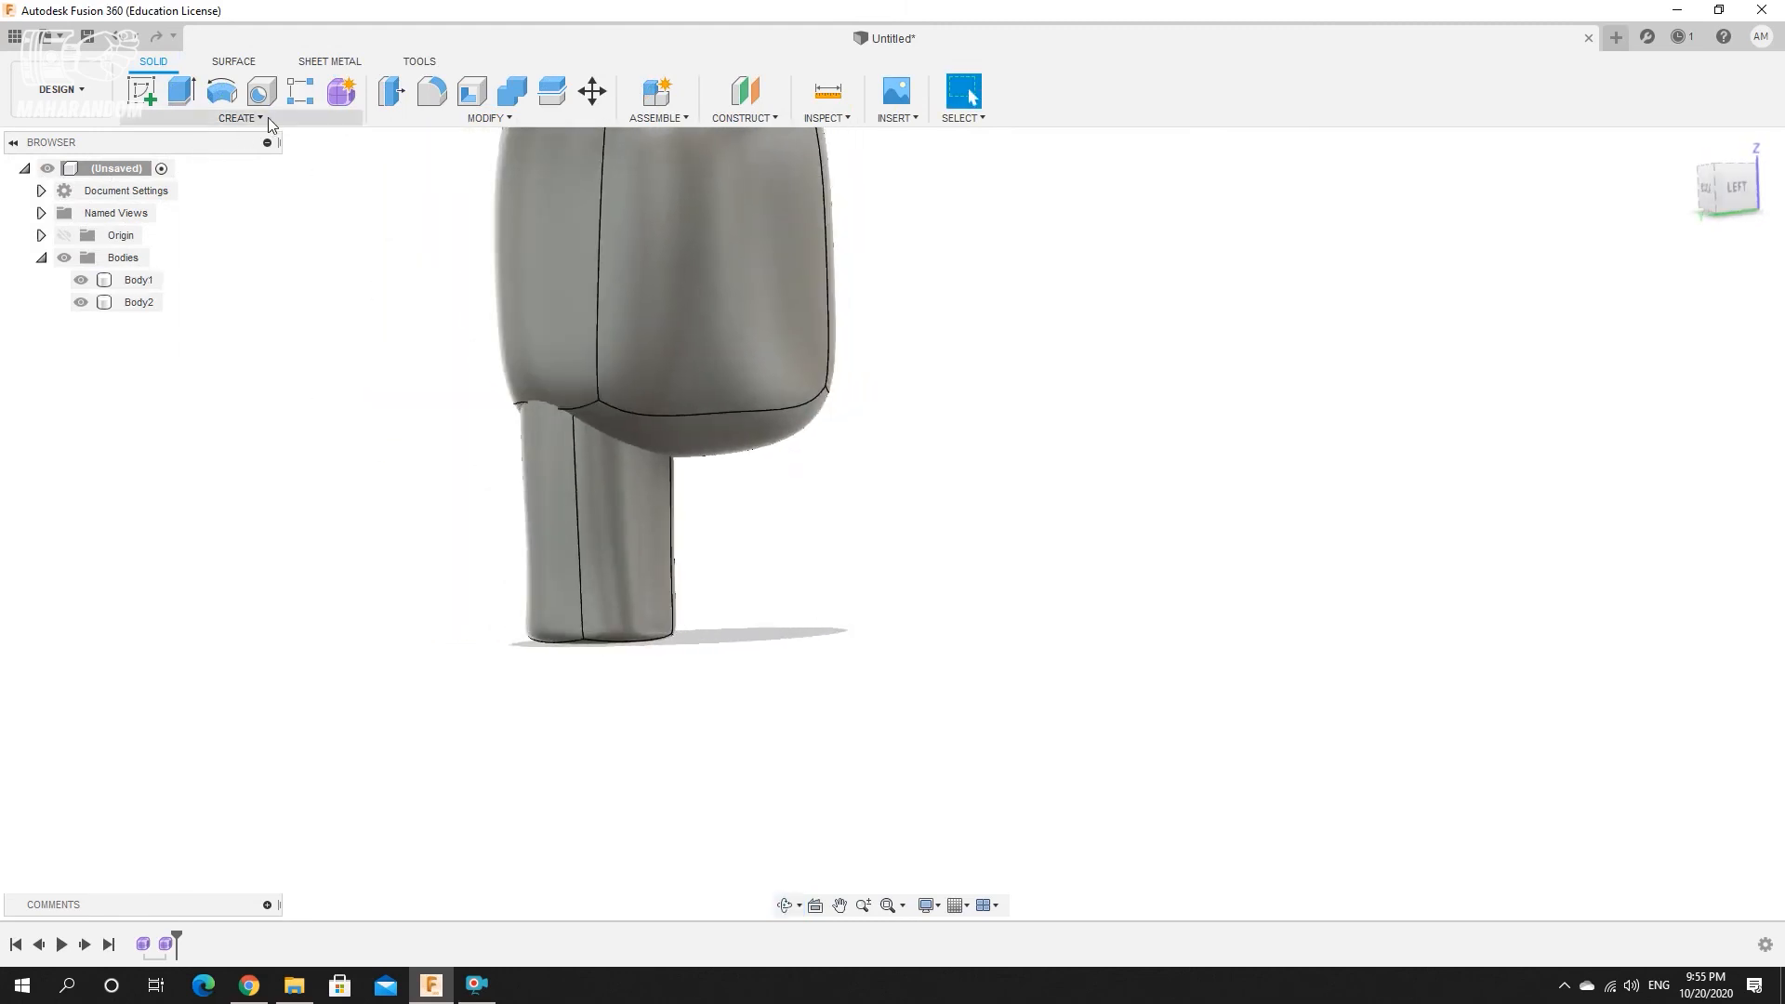
Mirror the leg body across the vertical XZ origin plane as a new body to create the second leg.
click(268, 118)
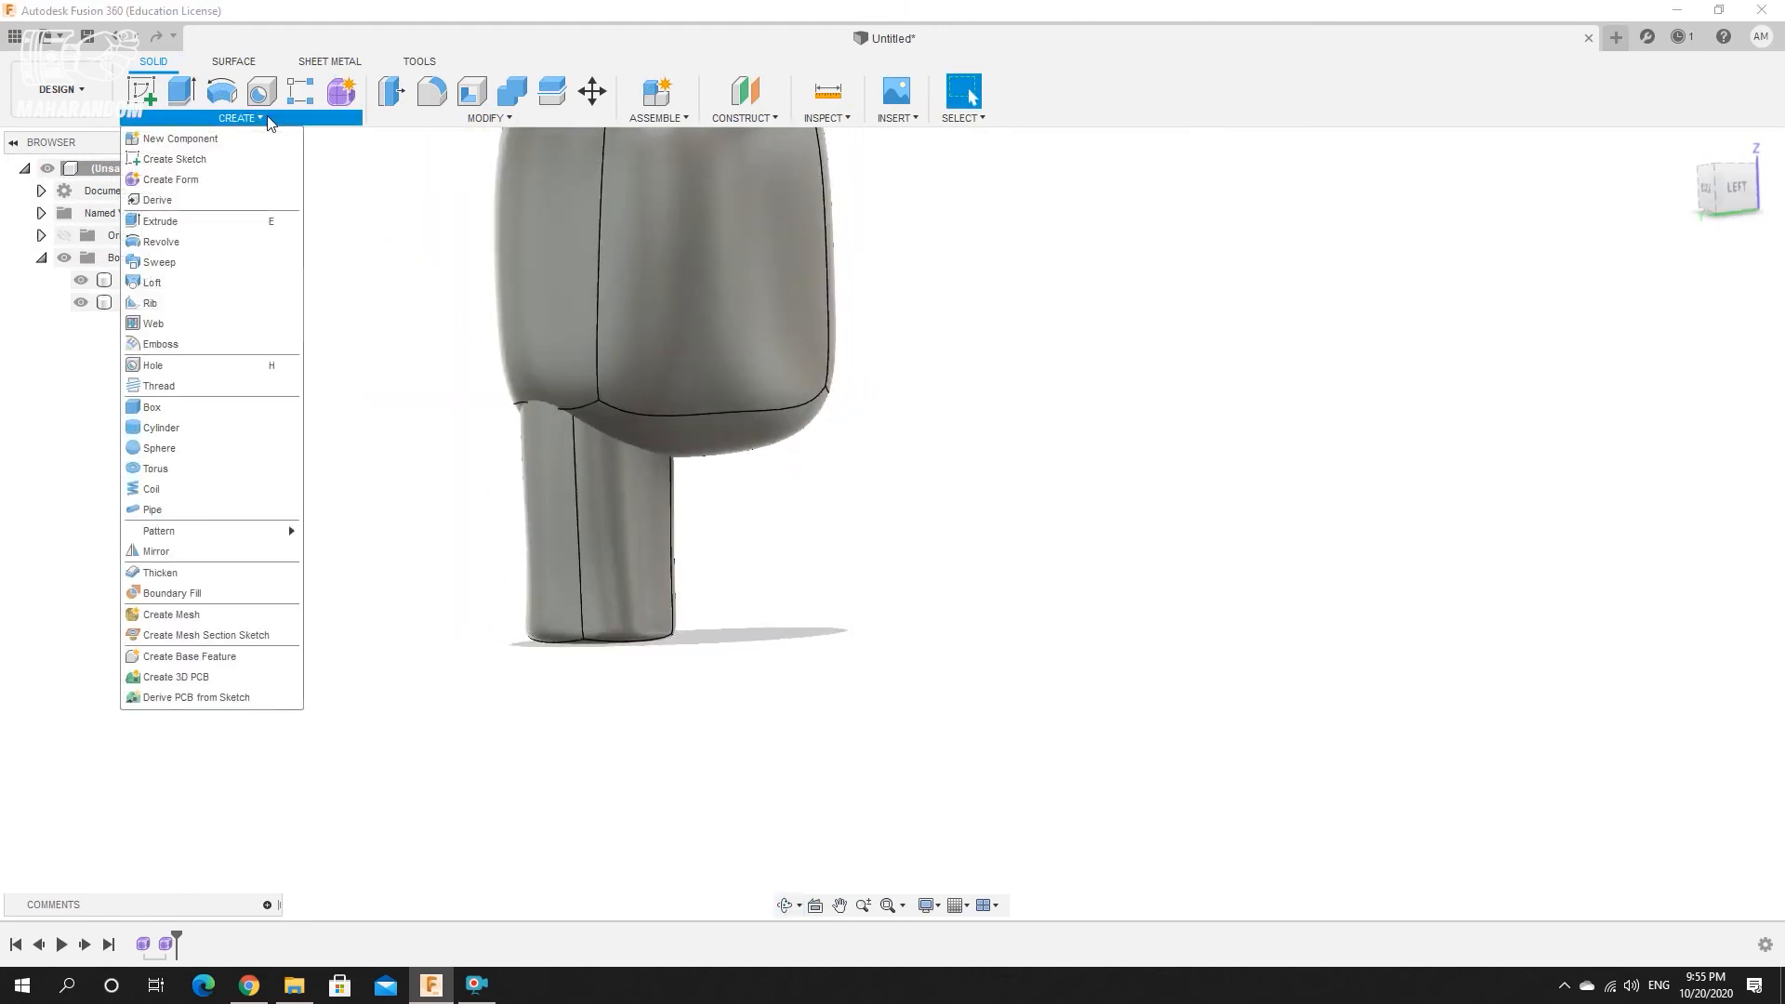
click(170, 550)
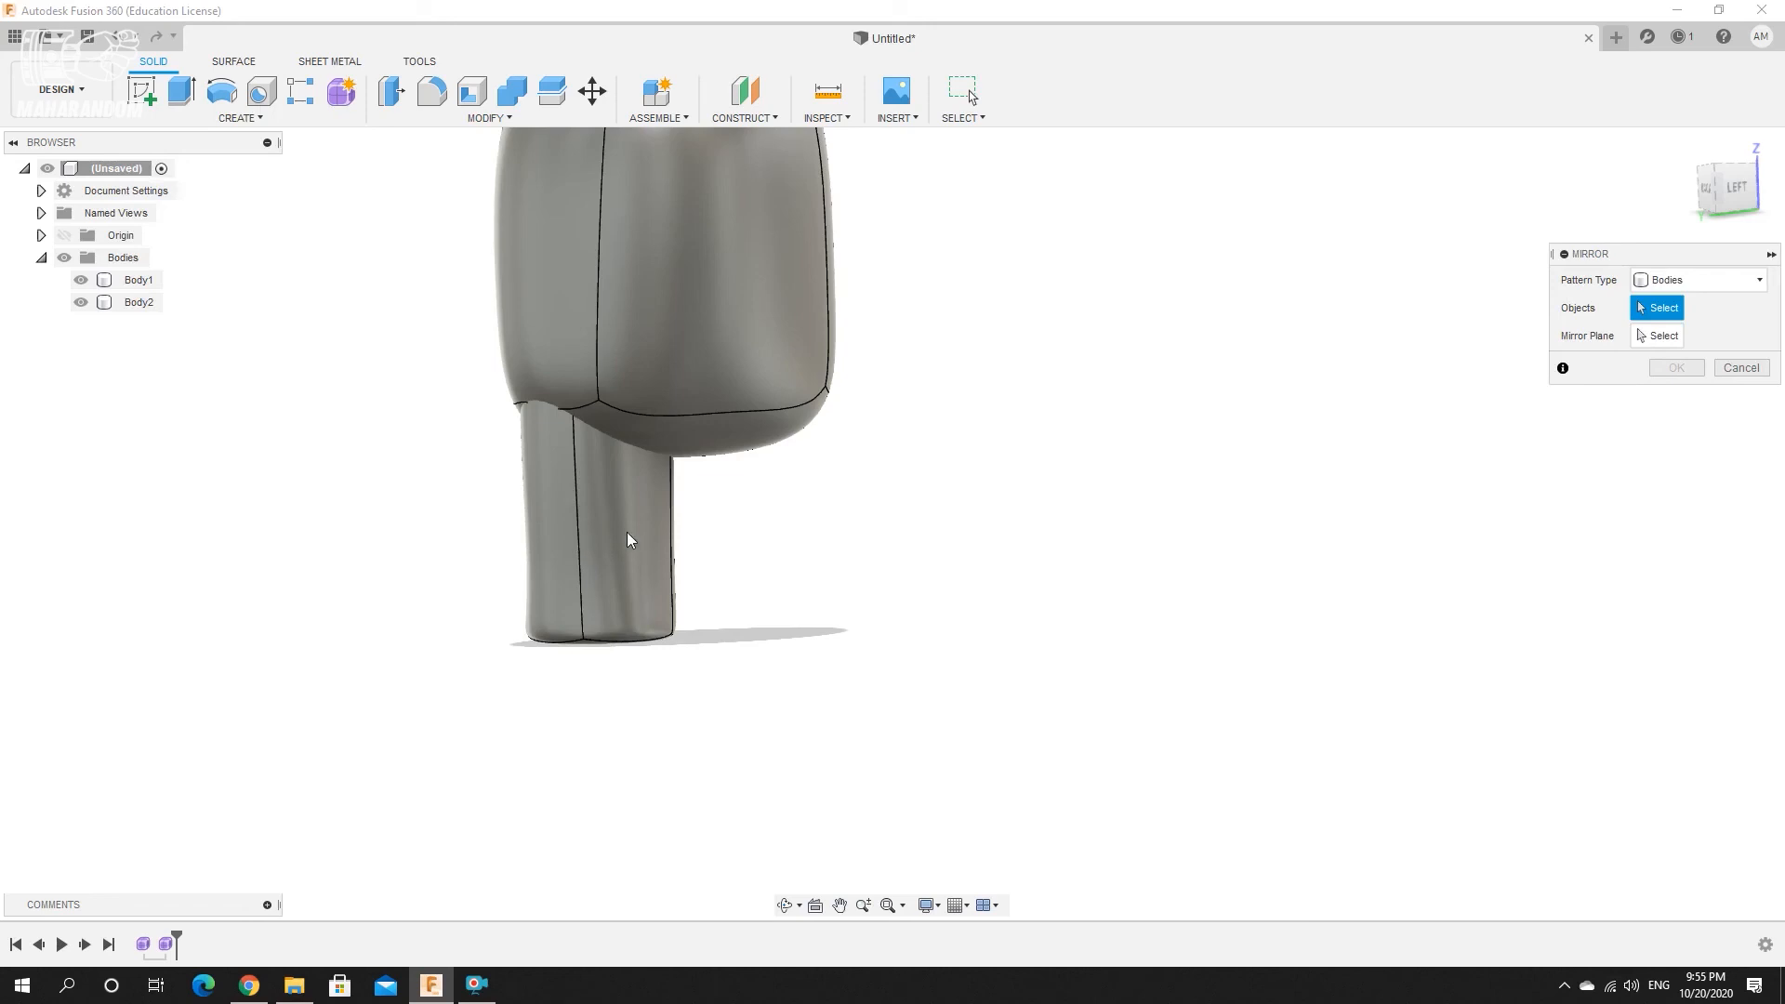
click(578, 555)
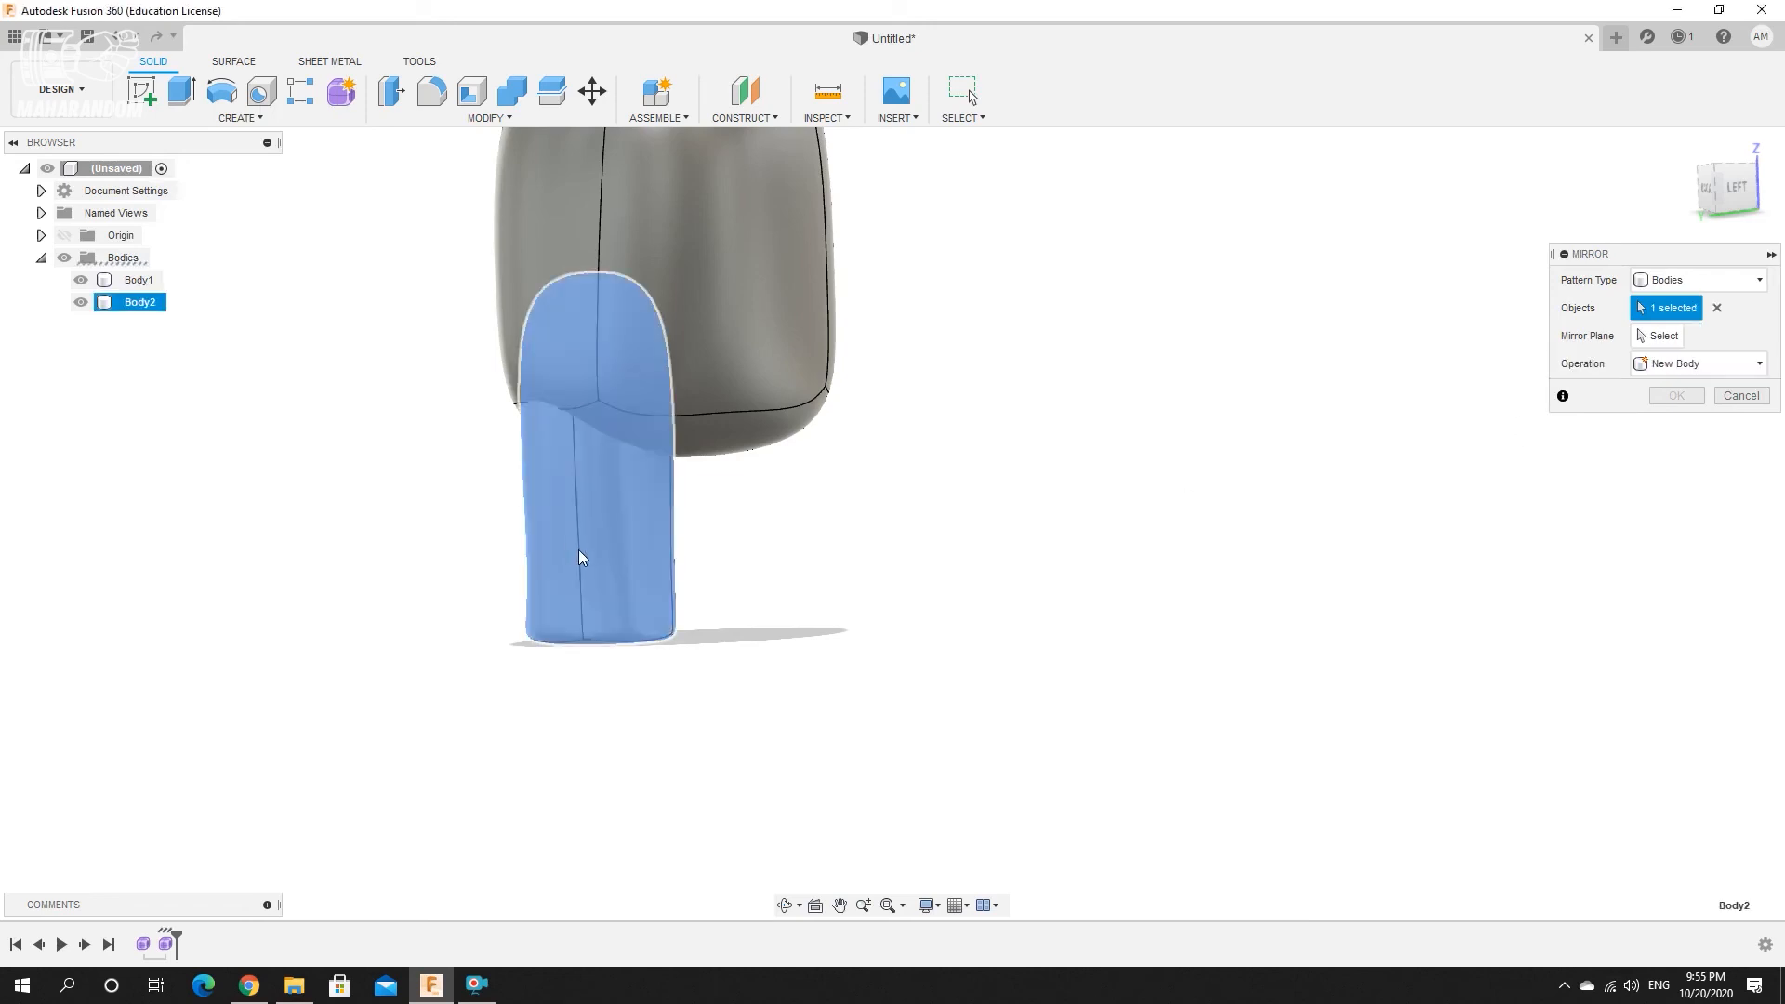
click(1659, 338)
scroll(916, 530, down, 3)
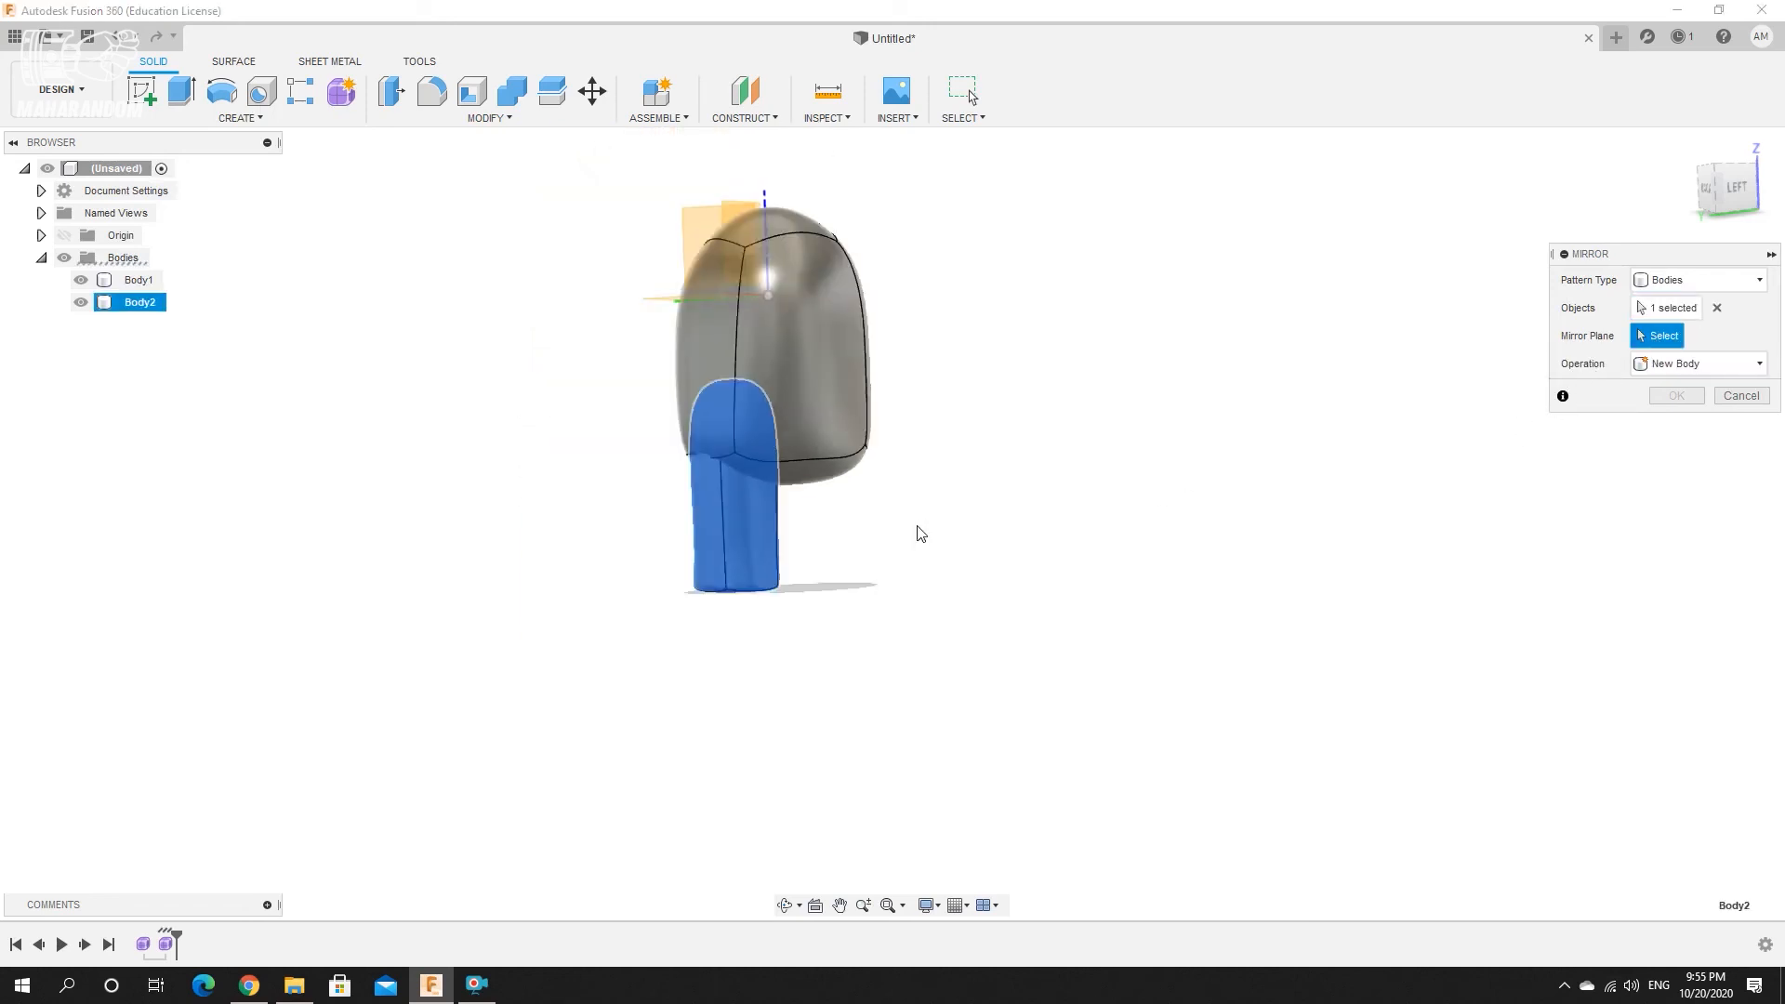
shift+middle_drag(829, 239, 695, 570)
click(716, 348)
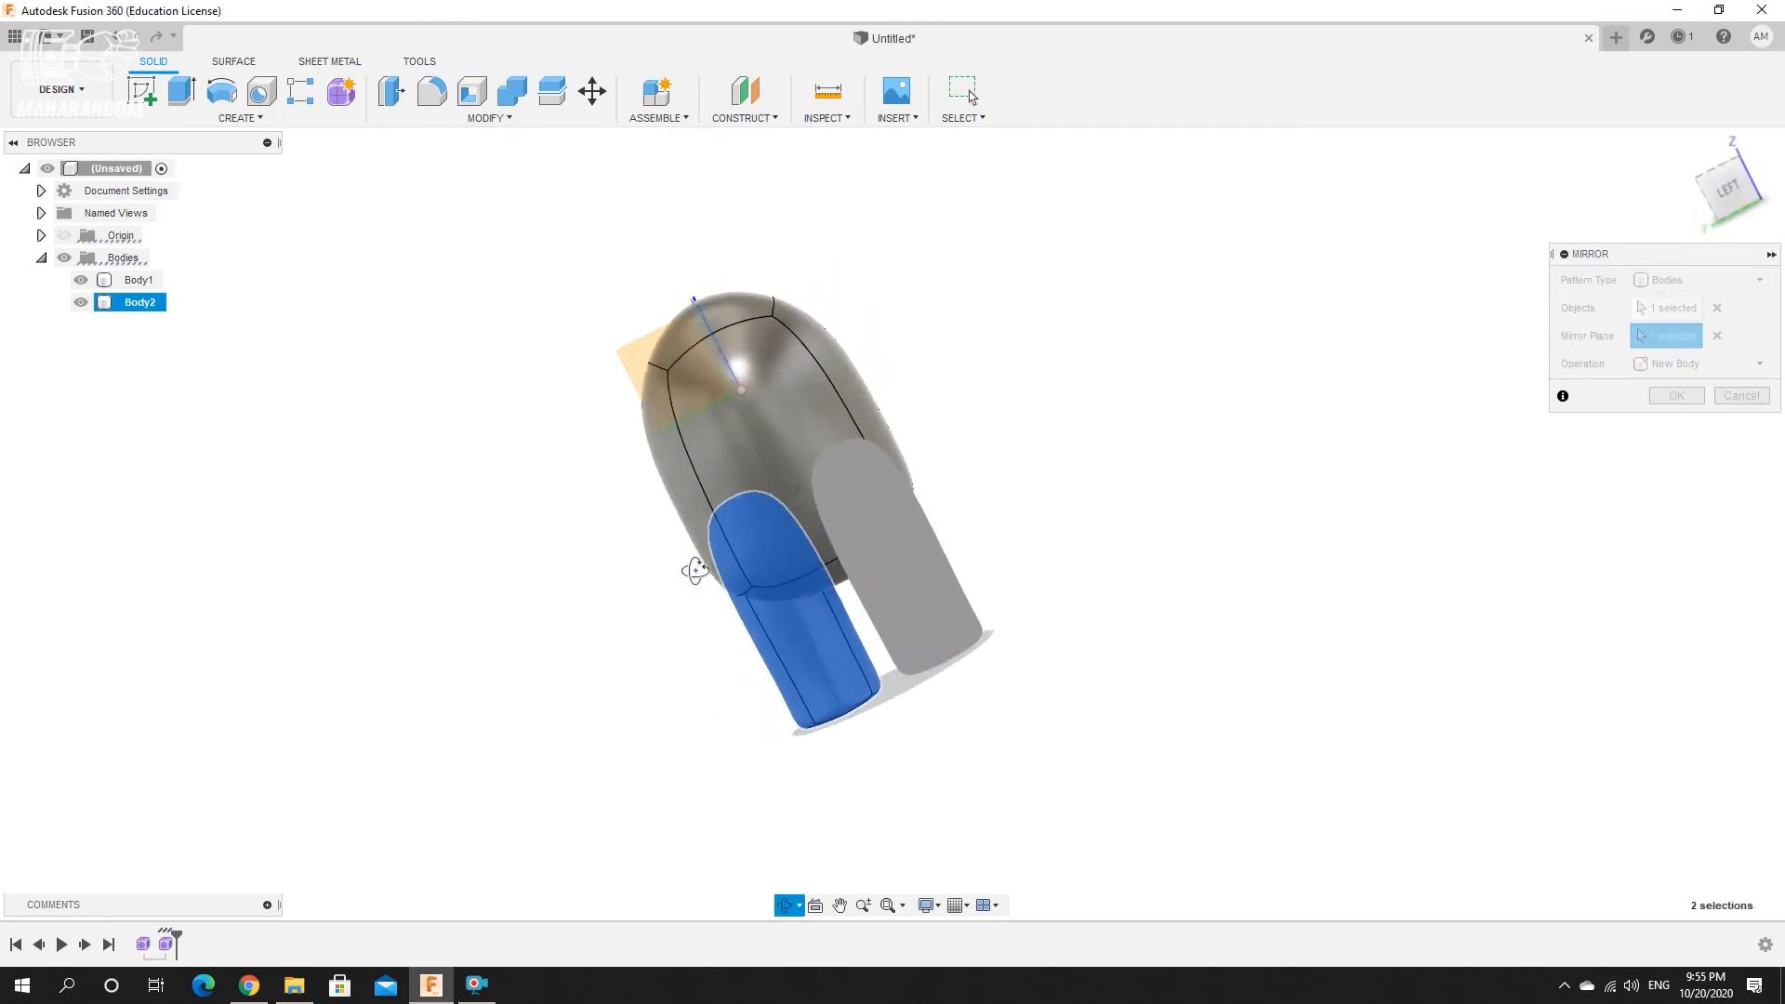
click(1677, 396)
shift+middle_drag(716, 539, 847, 499)
key(Escape)
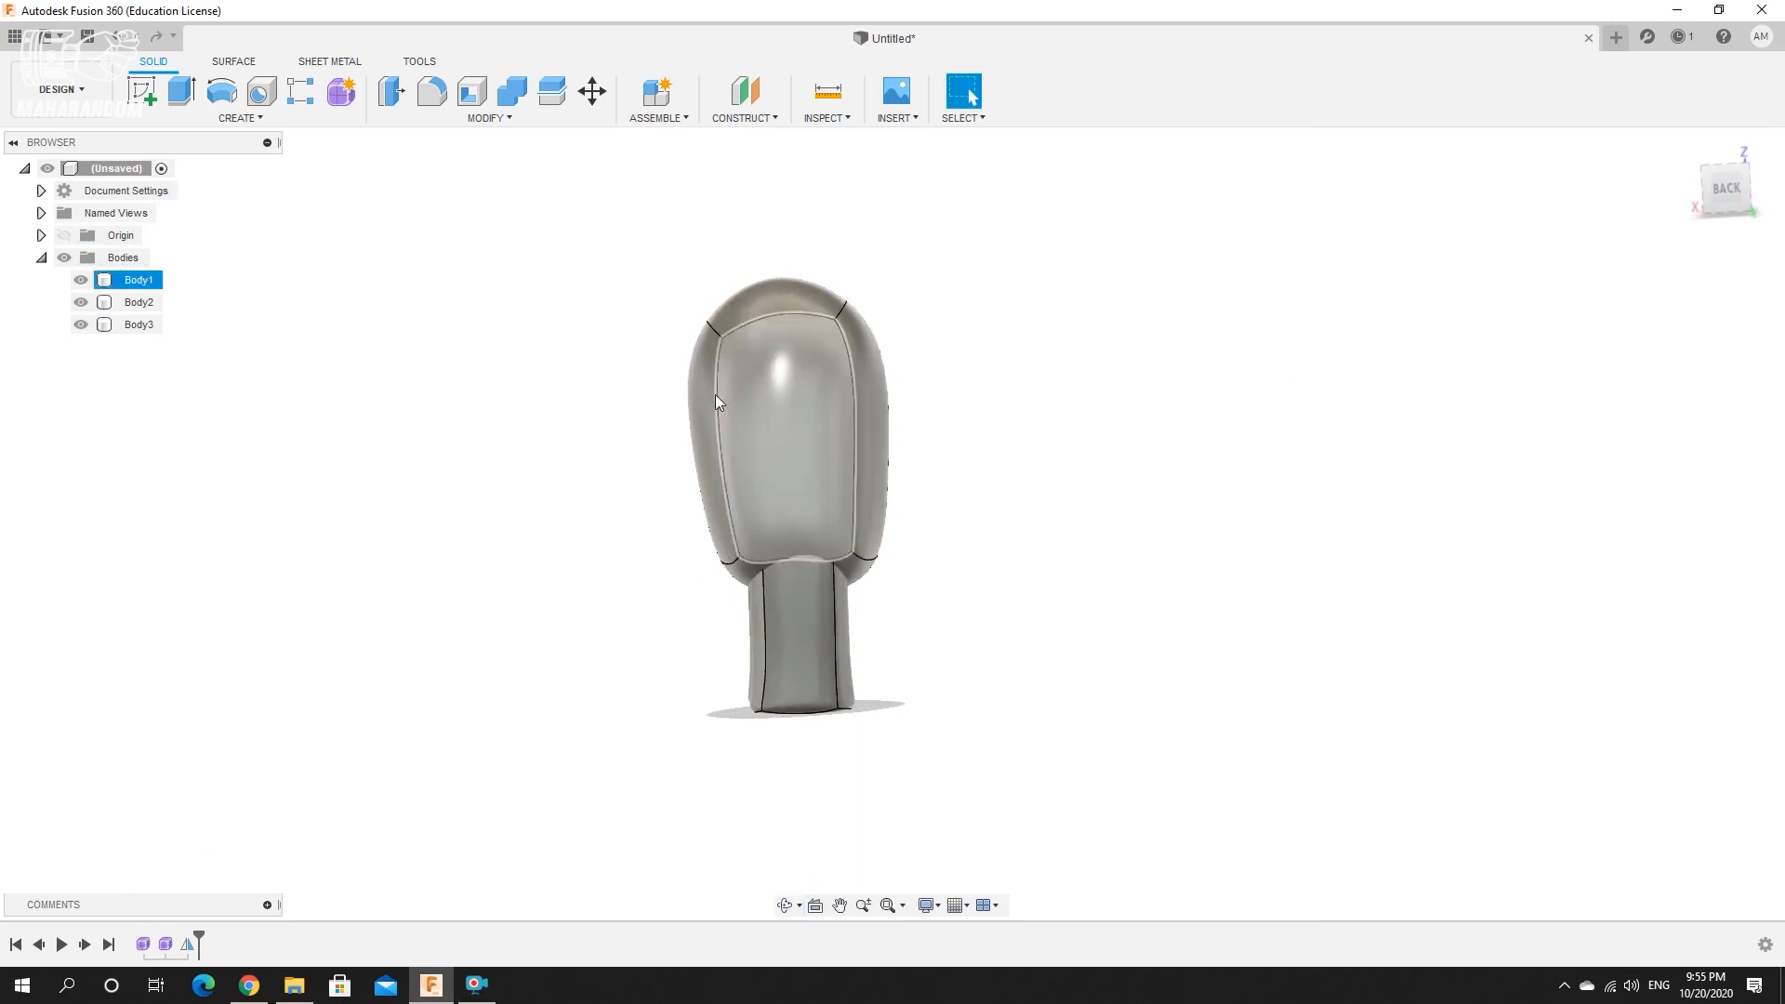
Reopen the main body form and pull its +X side inward at the upper corner edges and the upper side edges, the latter about 2.3 mm.
click(762, 290)
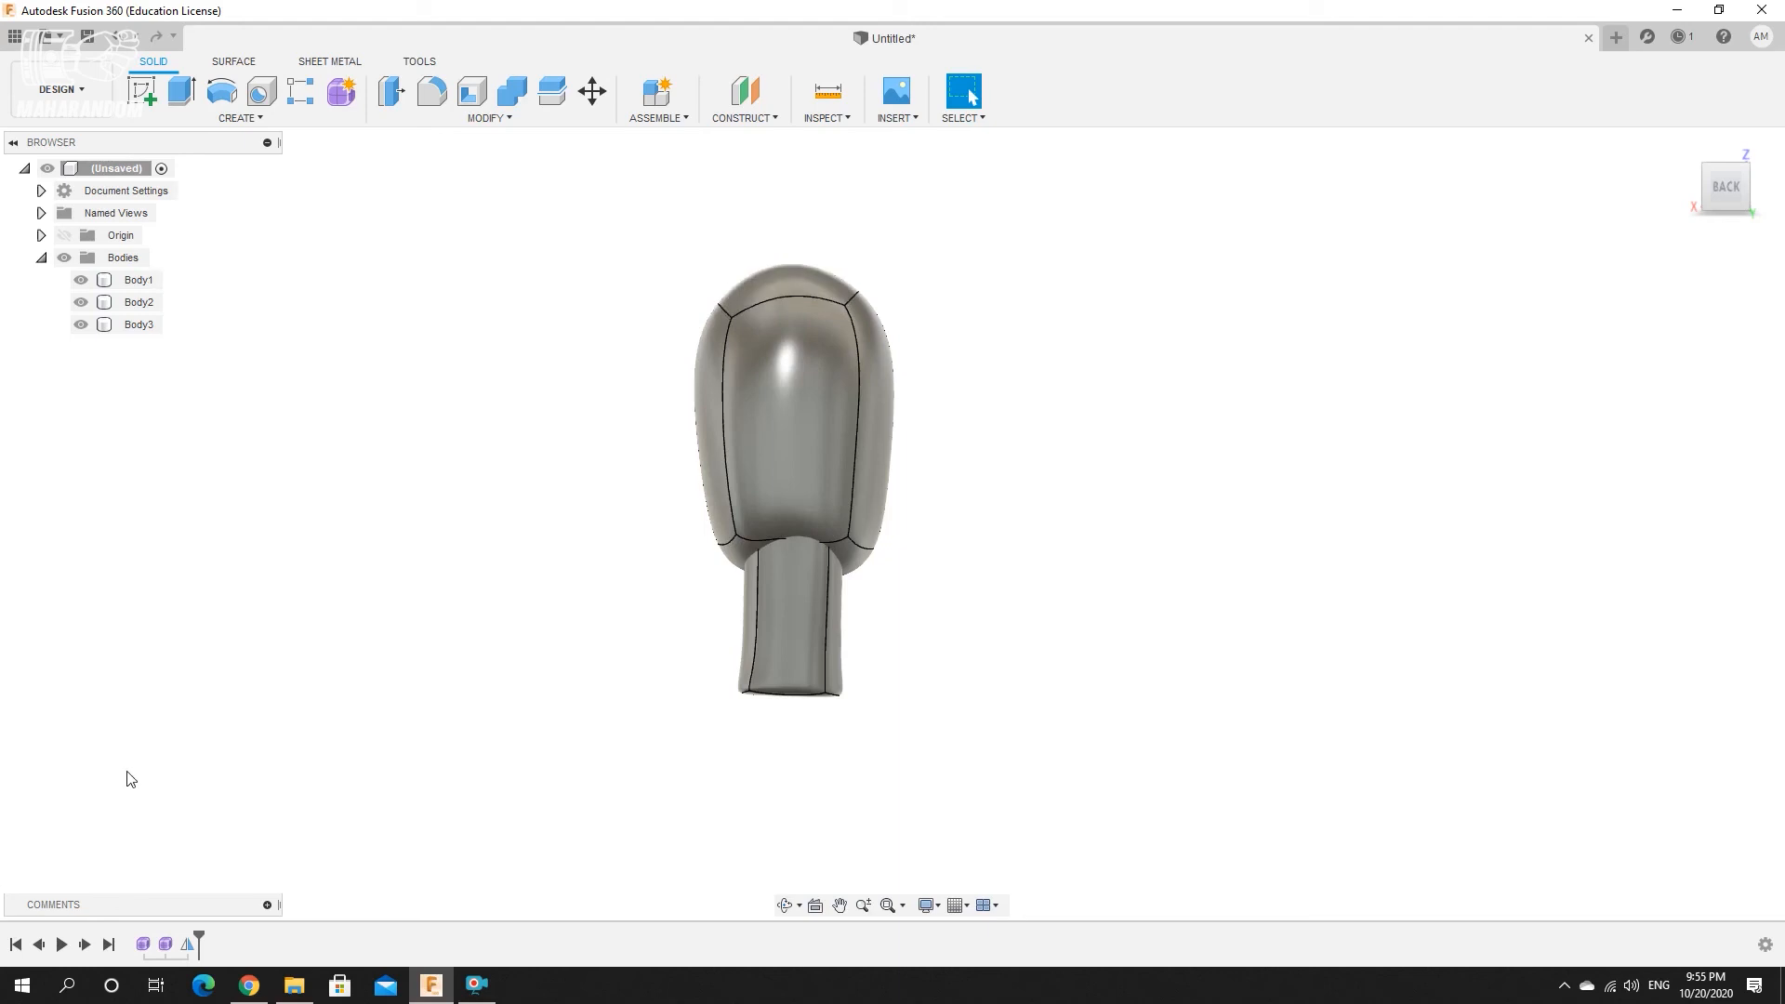
right_click(142, 945)
click(175, 780)
drag(555, 224, 705, 383)
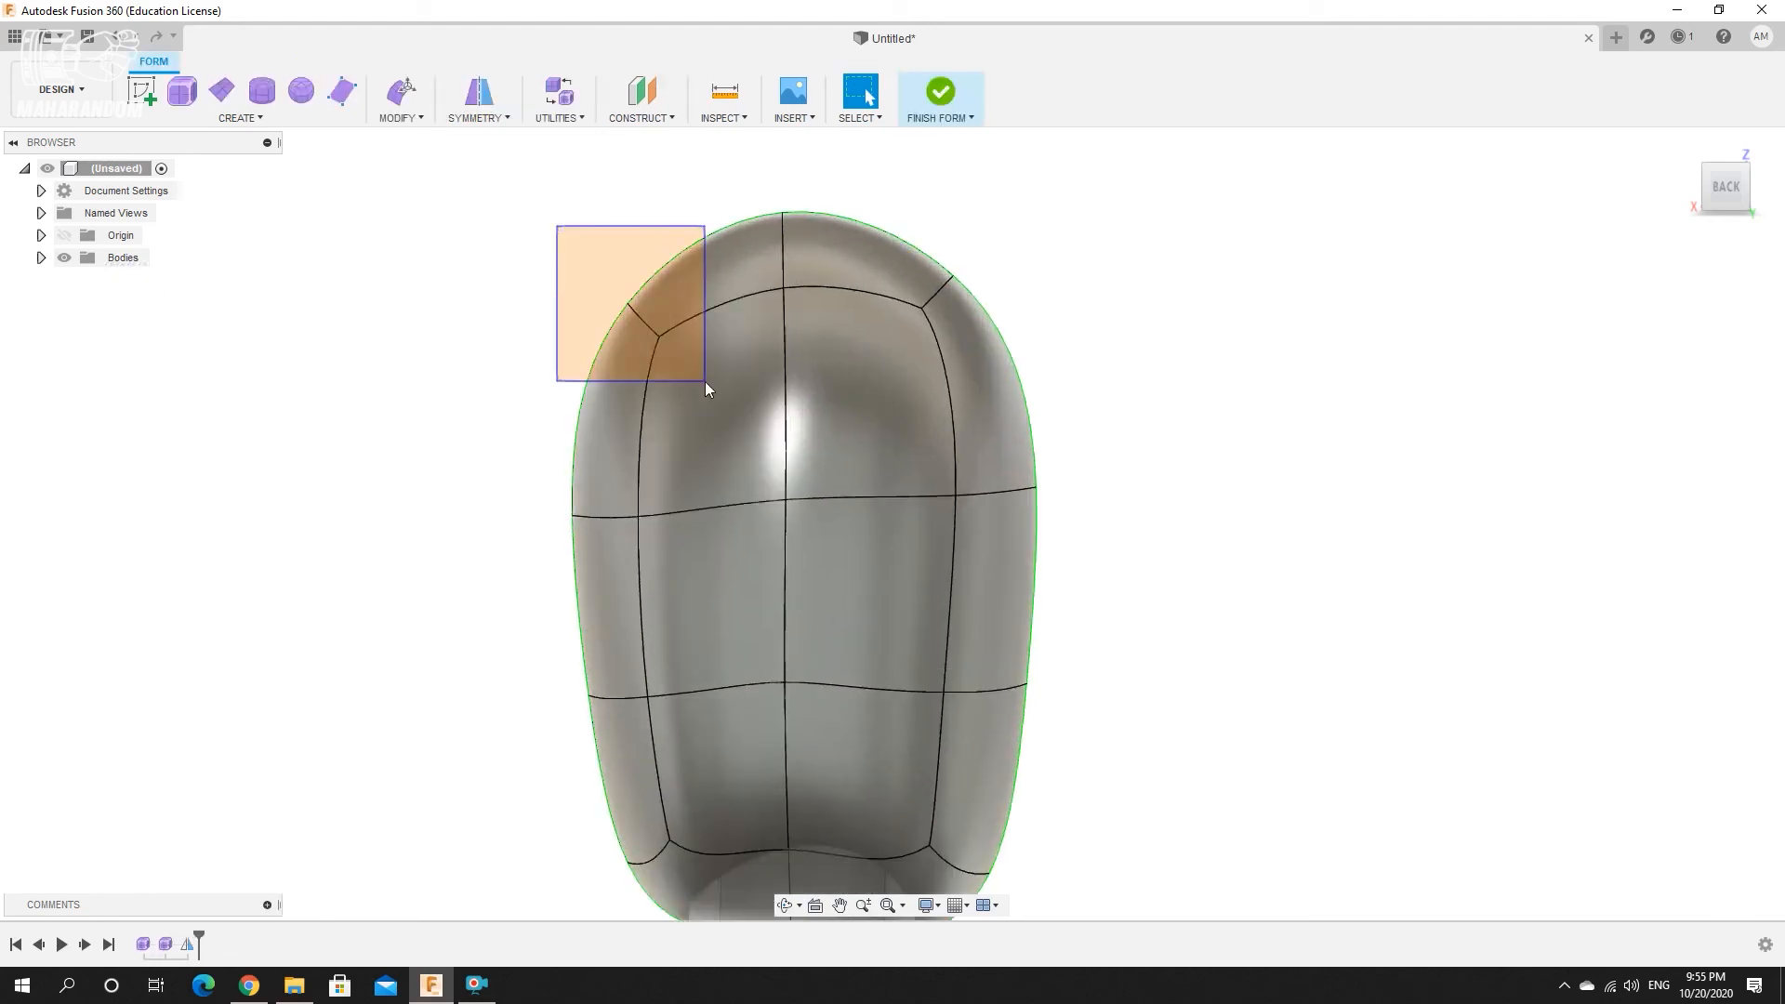
click(400, 106)
drag(624, 308, 660, 299)
drag(599, 531, 651, 547)
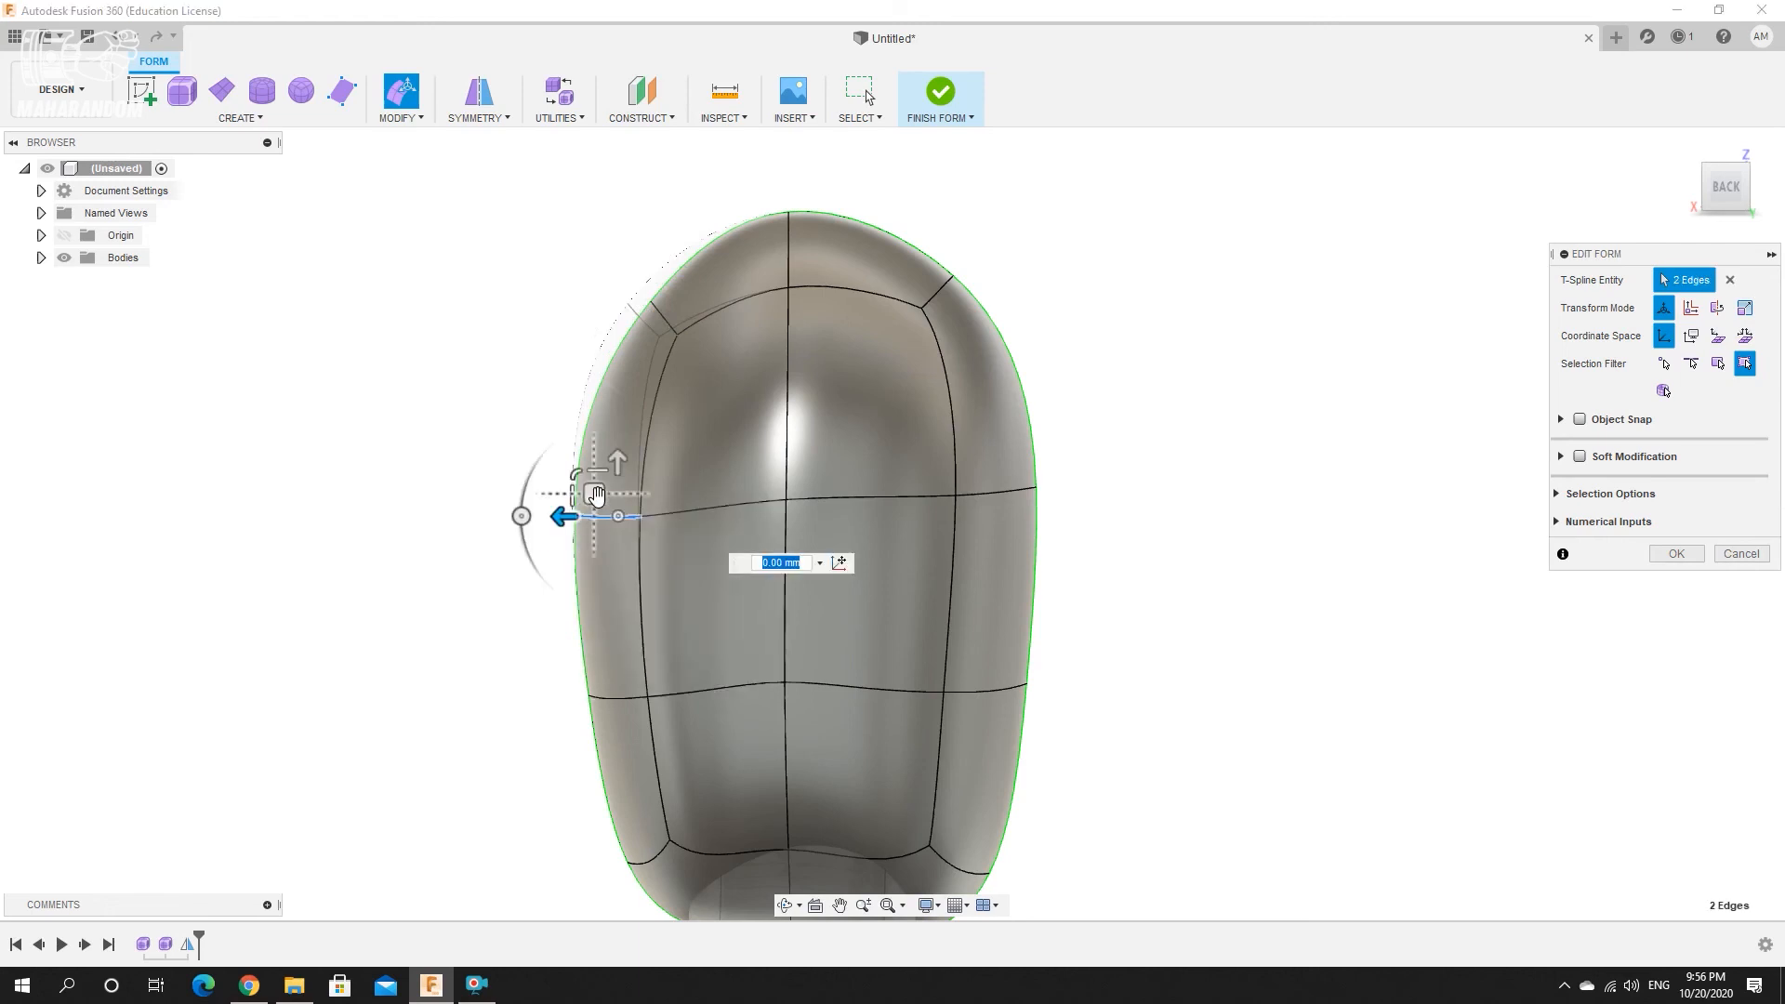
drag(595, 494, 614, 502)
scroll(571, 650, down, 3)
scroll(658, 811, up, 3)
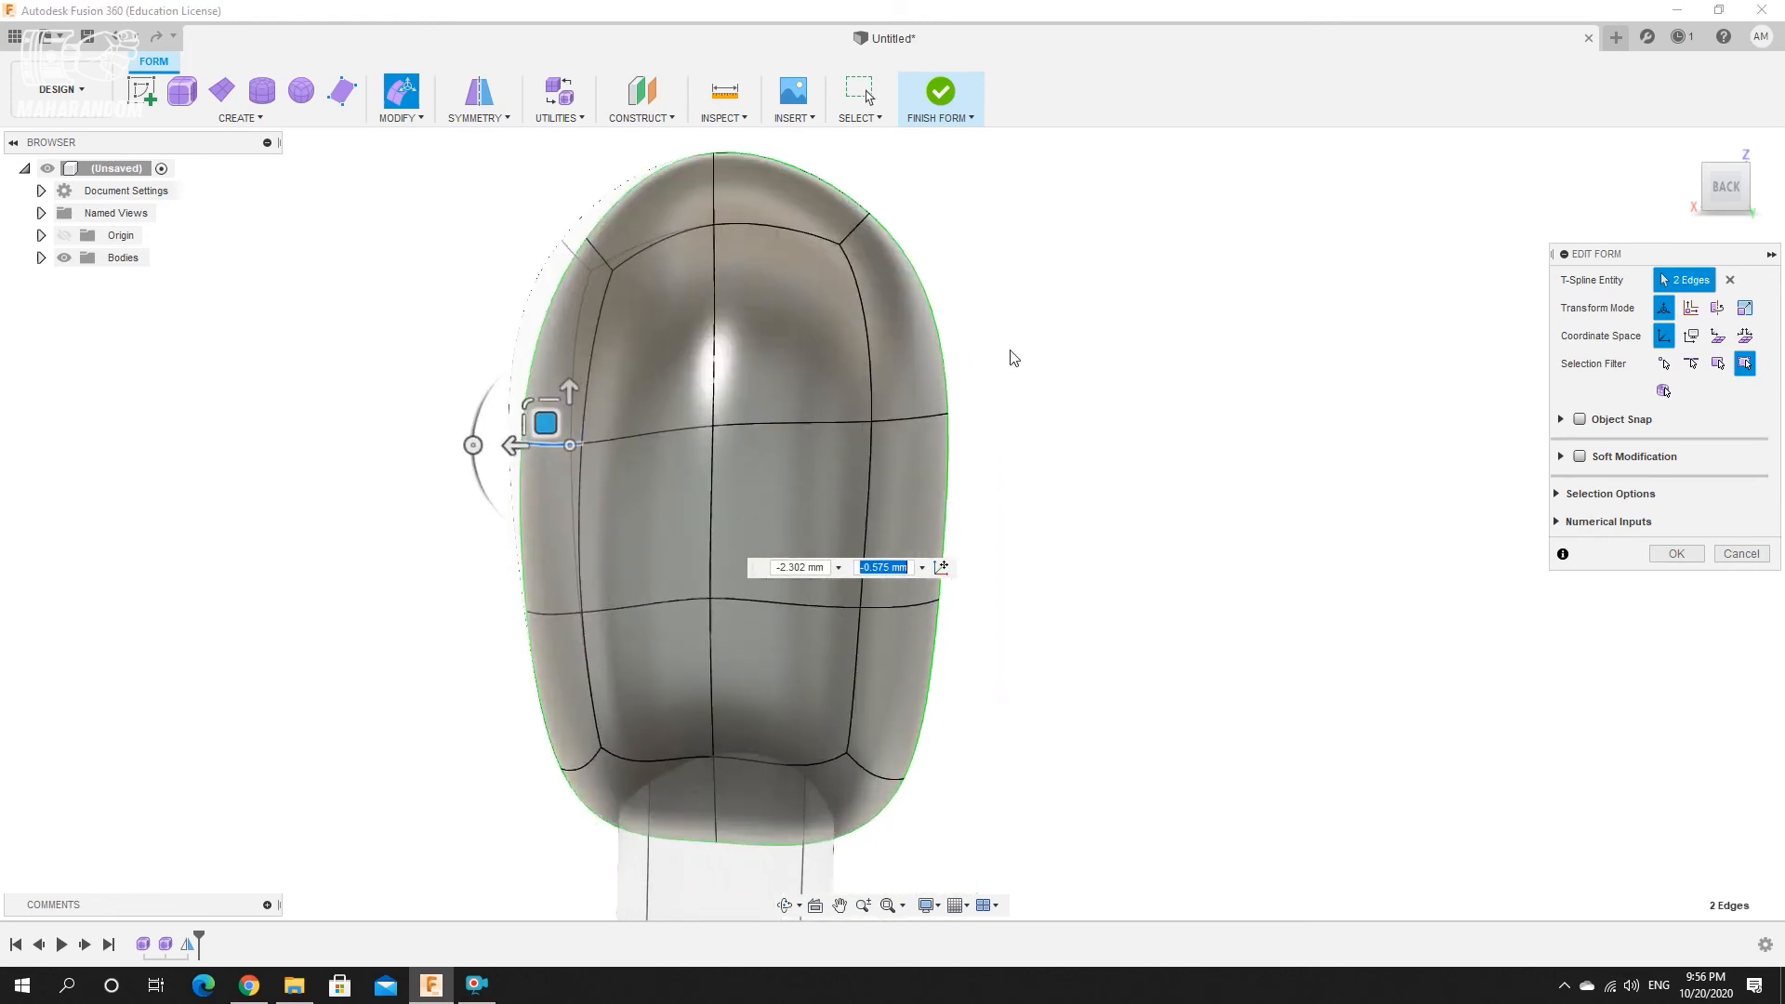
Pull the upper corner edges and the upper side edges of the main body's -X side inward to taper that side.
drag(946, 202, 853, 279)
click(938, 192)
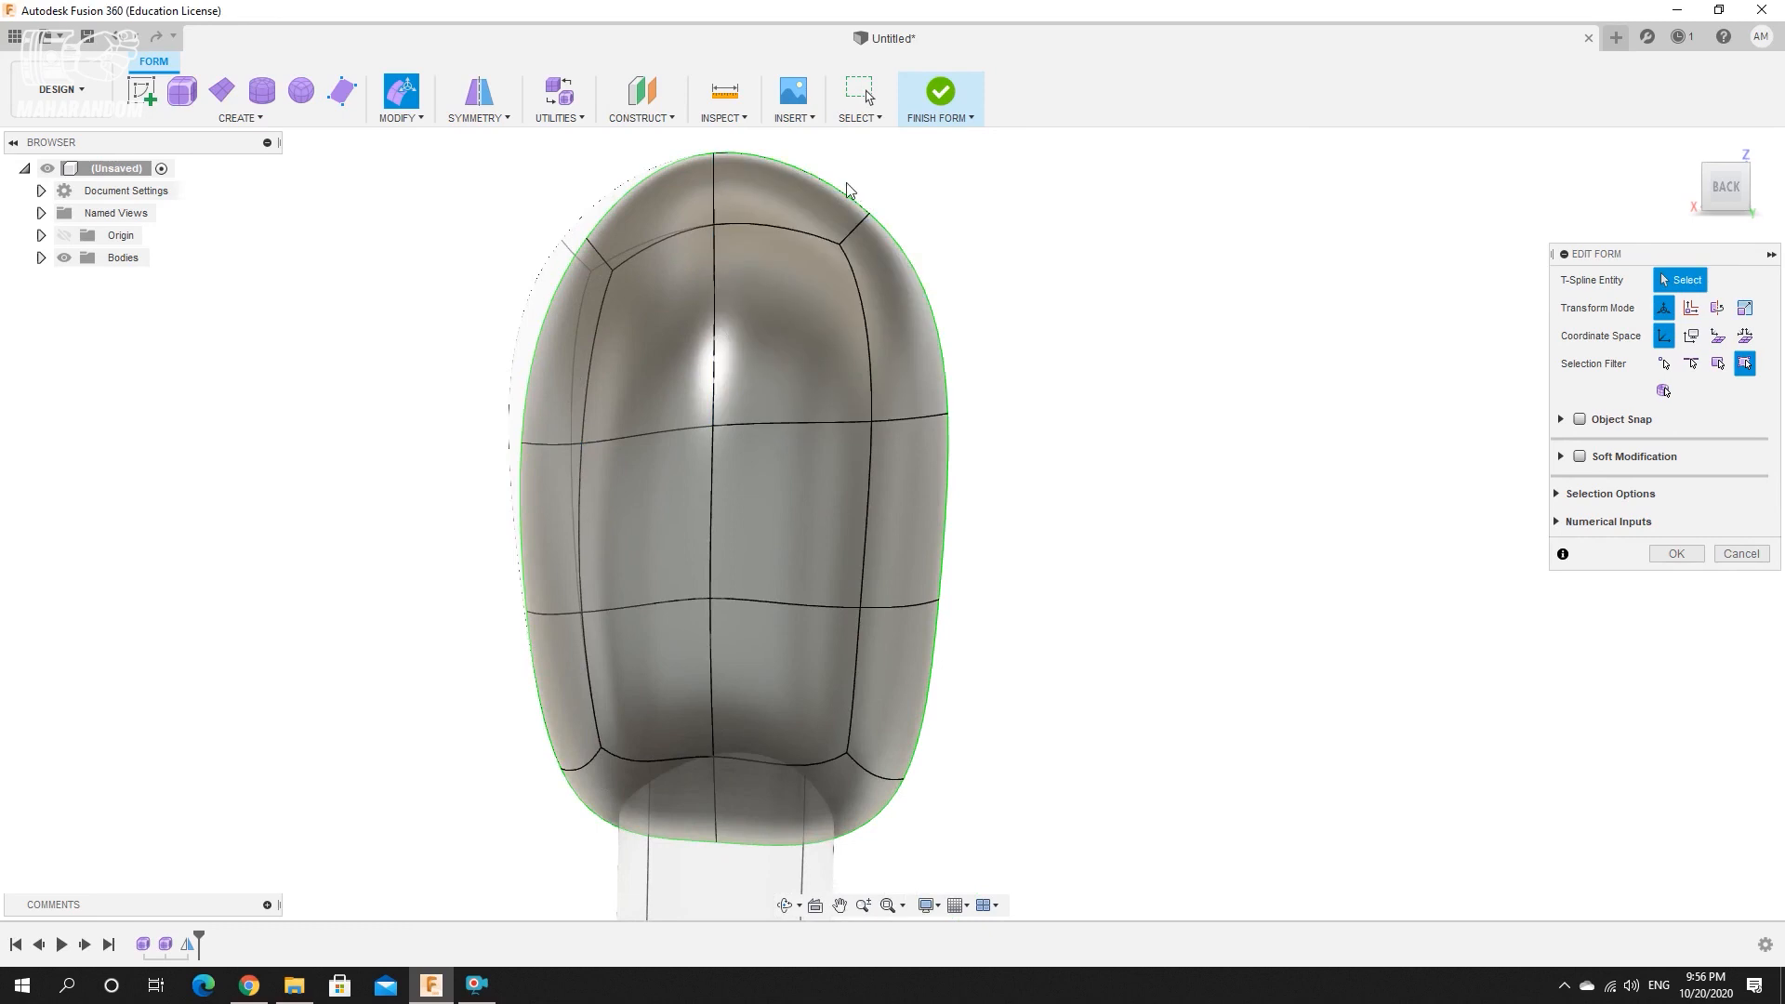
drag(825, 215, 814, 240)
drag(815, 370, 1050, 481)
drag(870, 401, 838, 427)
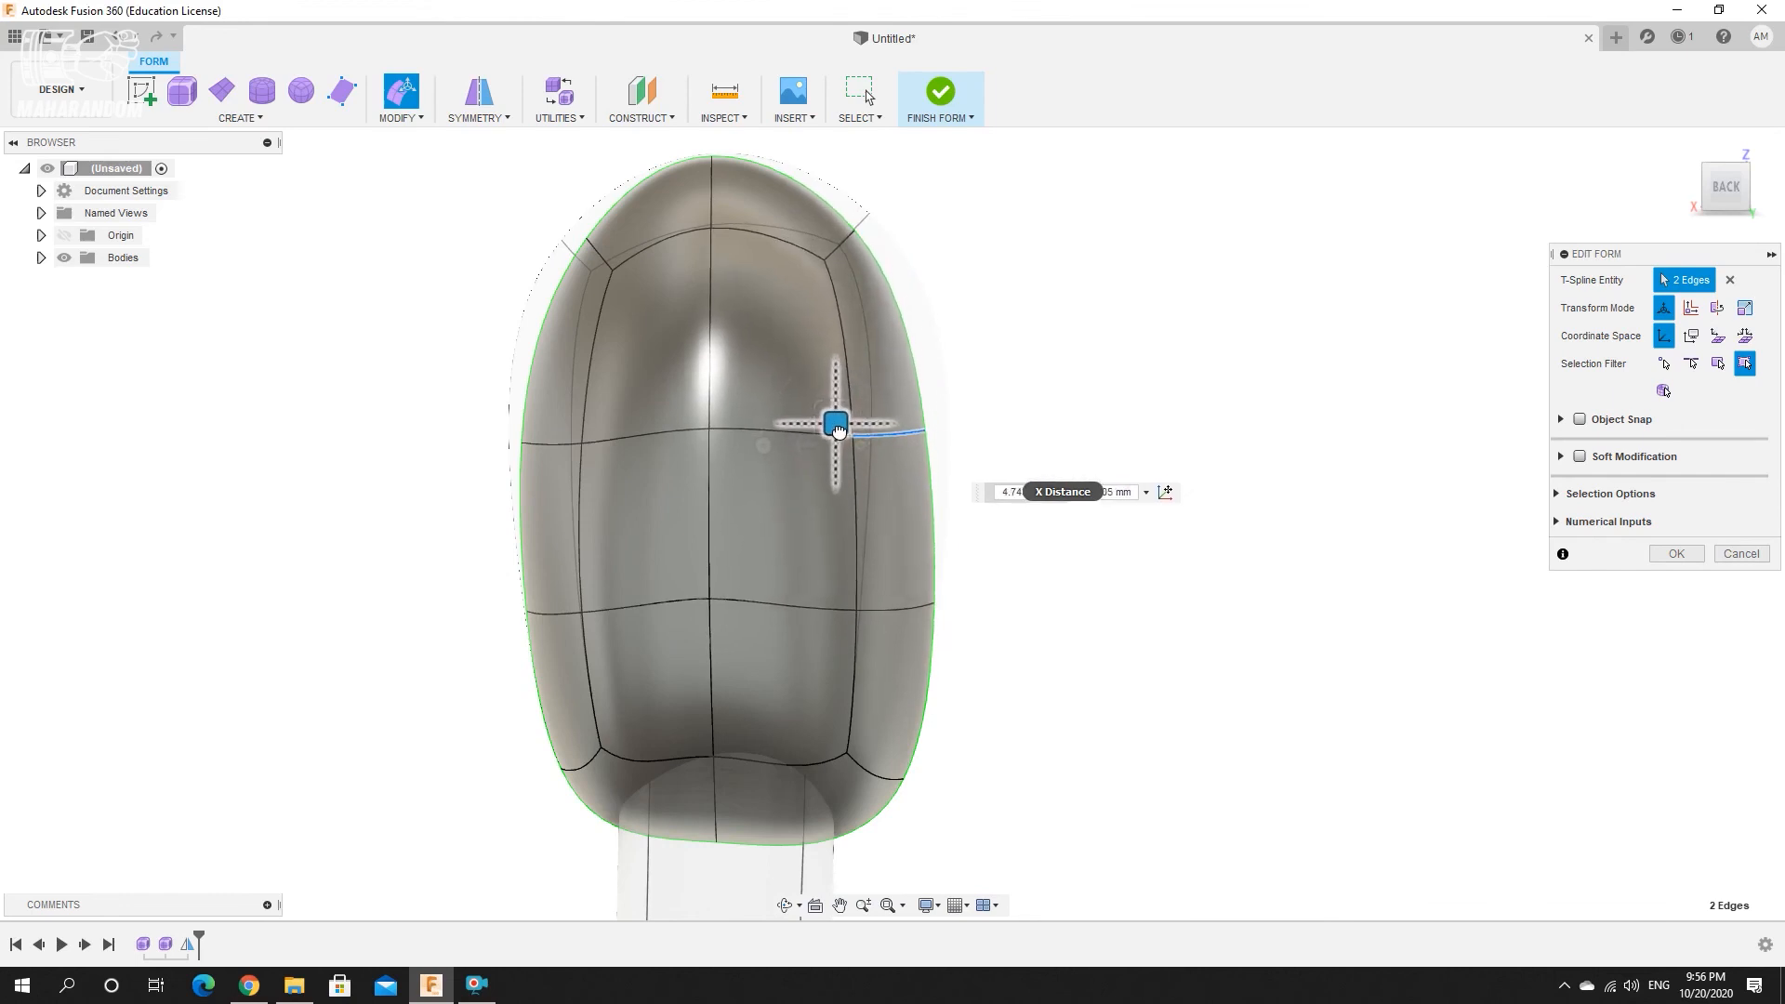
scroll(809, 609, down, 3)
scroll(902, 719, up, 3)
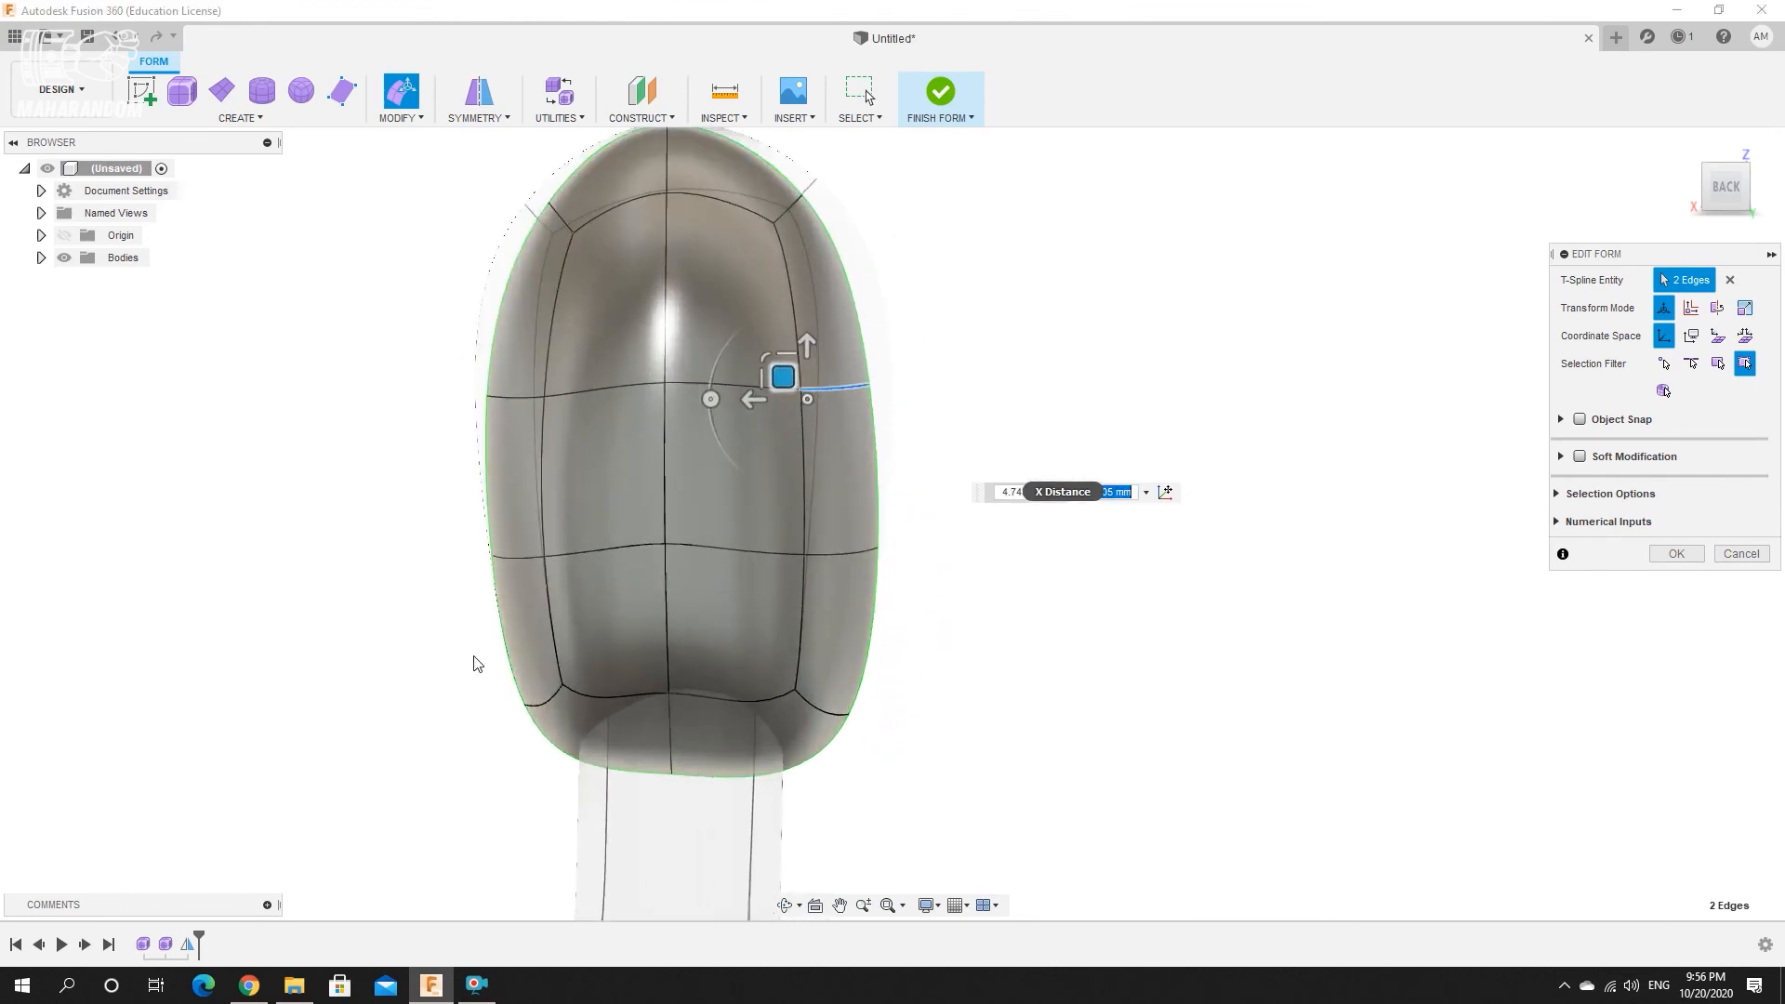
Move the lower +X corner edges of the main body up about 4.75 mm and outward about 1.54 mm, and finish the form.
drag(572, 716, 562, 723)
mouse_move(519, 662)
mouse_down()
mouse_move(496, 632)
mouse_move(517, 625)
mouse_move(504, 634)
mouse_up()
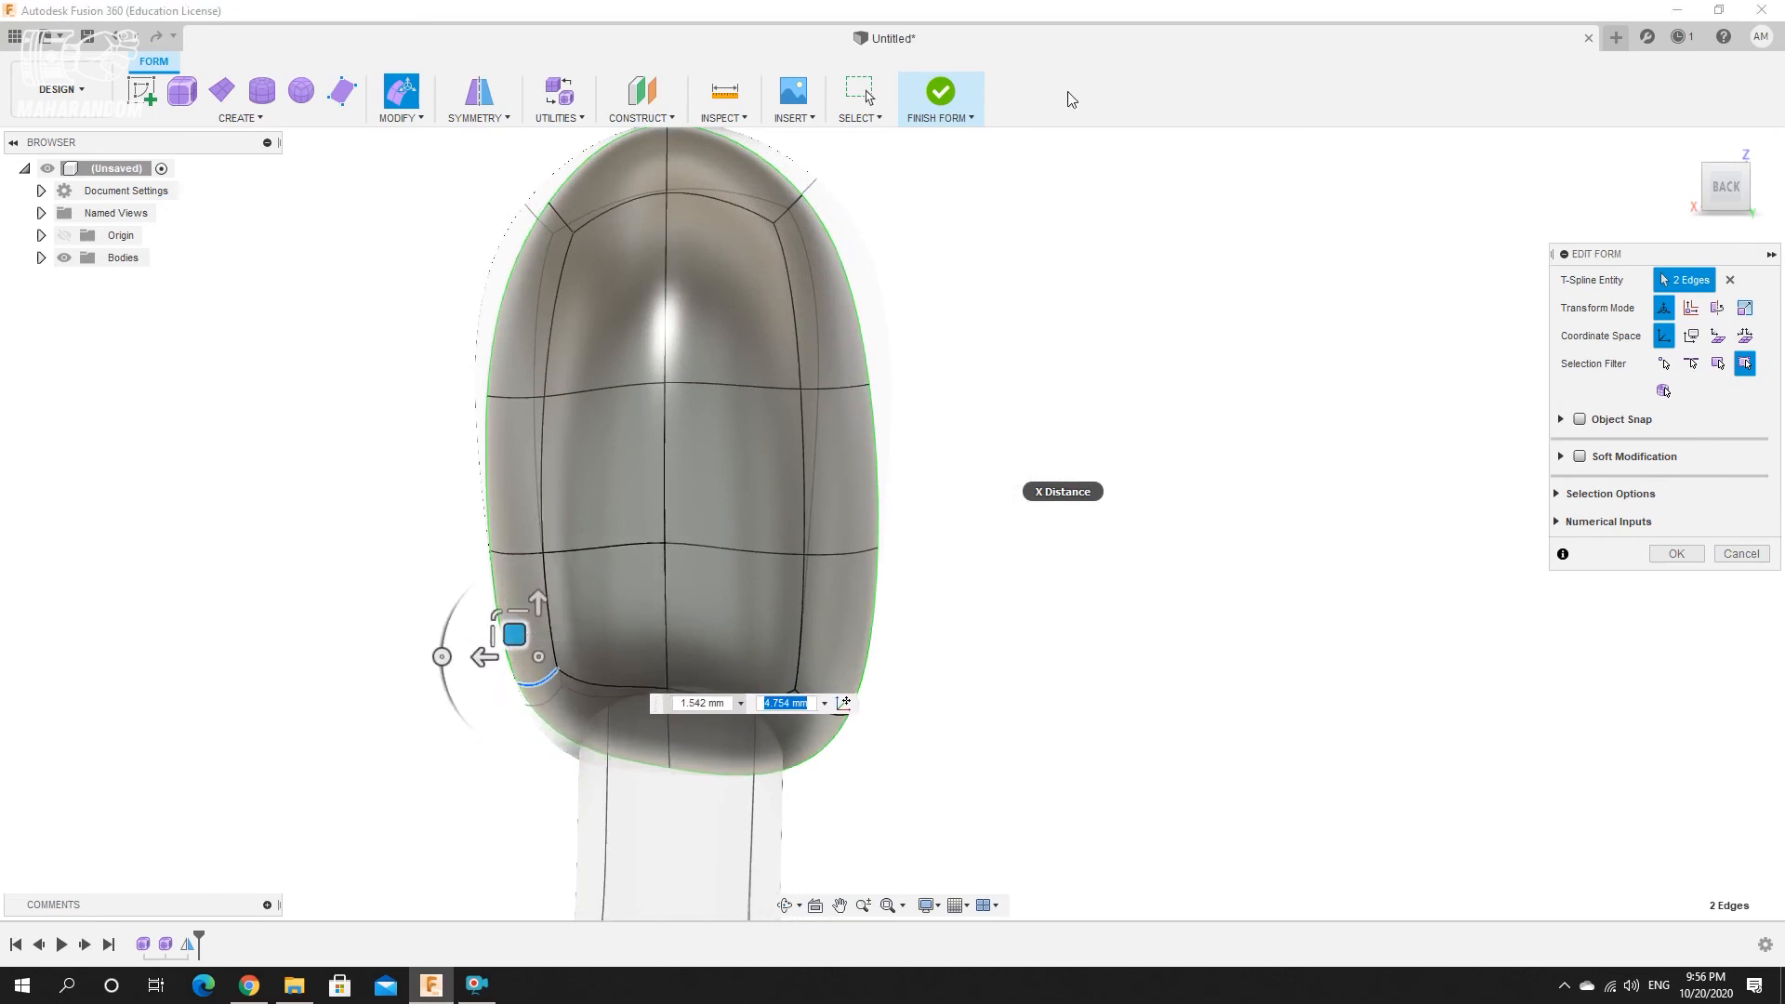
click(941, 99)
scroll(1004, 446, down, 3)
shift+middle_drag(1004, 447, 1003, 520)
scroll(891, 442, up, 4)
scroll(745, 488, down, 3)
shift+middle_drag(768, 478, 642, 391)
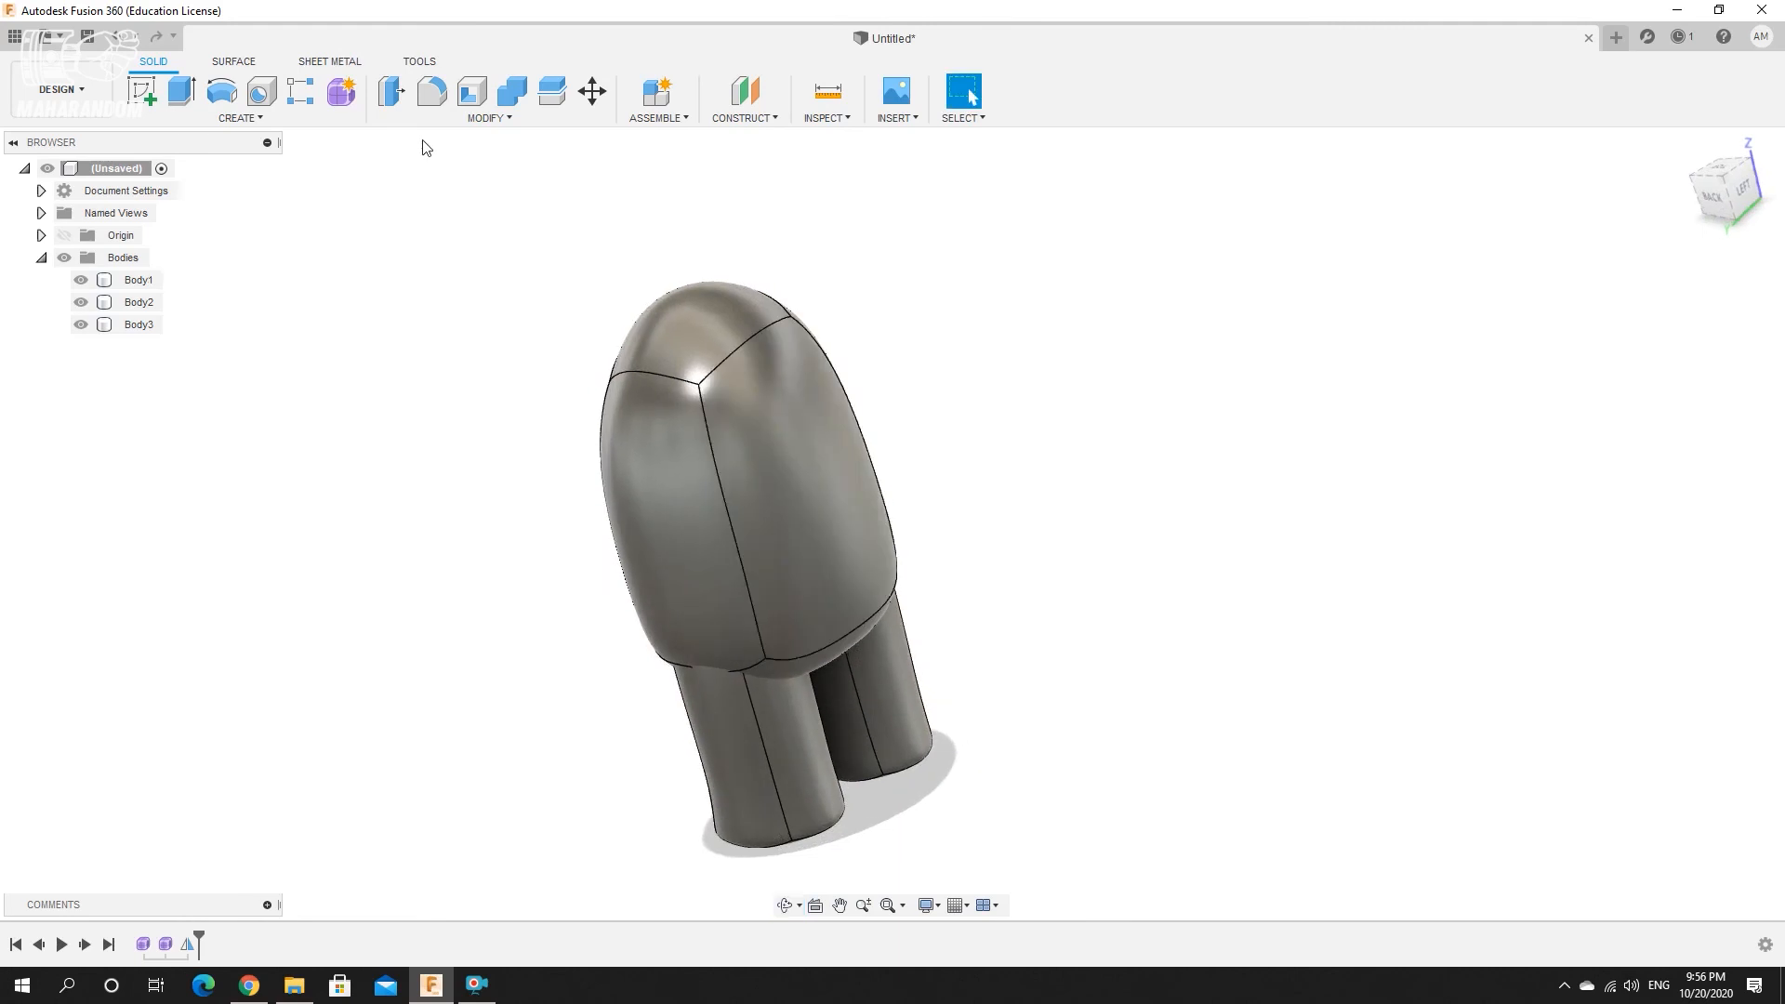
Create a new form with a 10 × 50 mm box, 20 mm high, using 2 length faces, 4 width faces and 2 height faces.
click(342, 92)
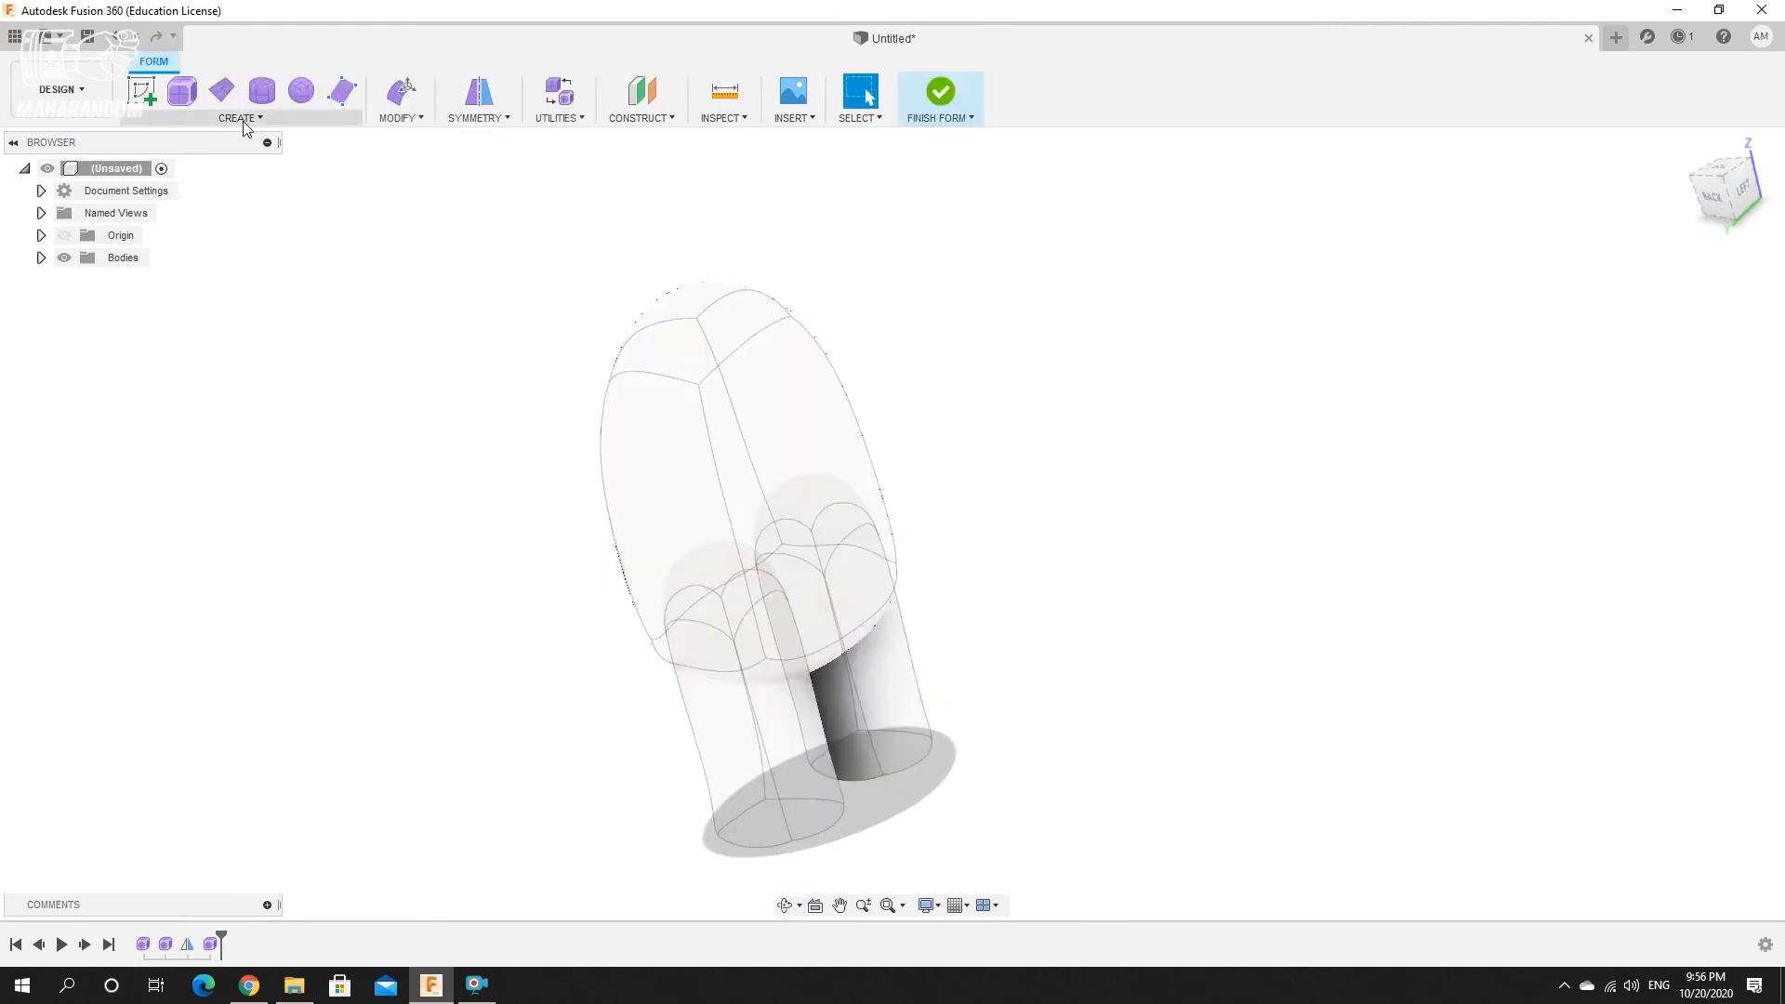
click(183, 93)
click(638, 391)
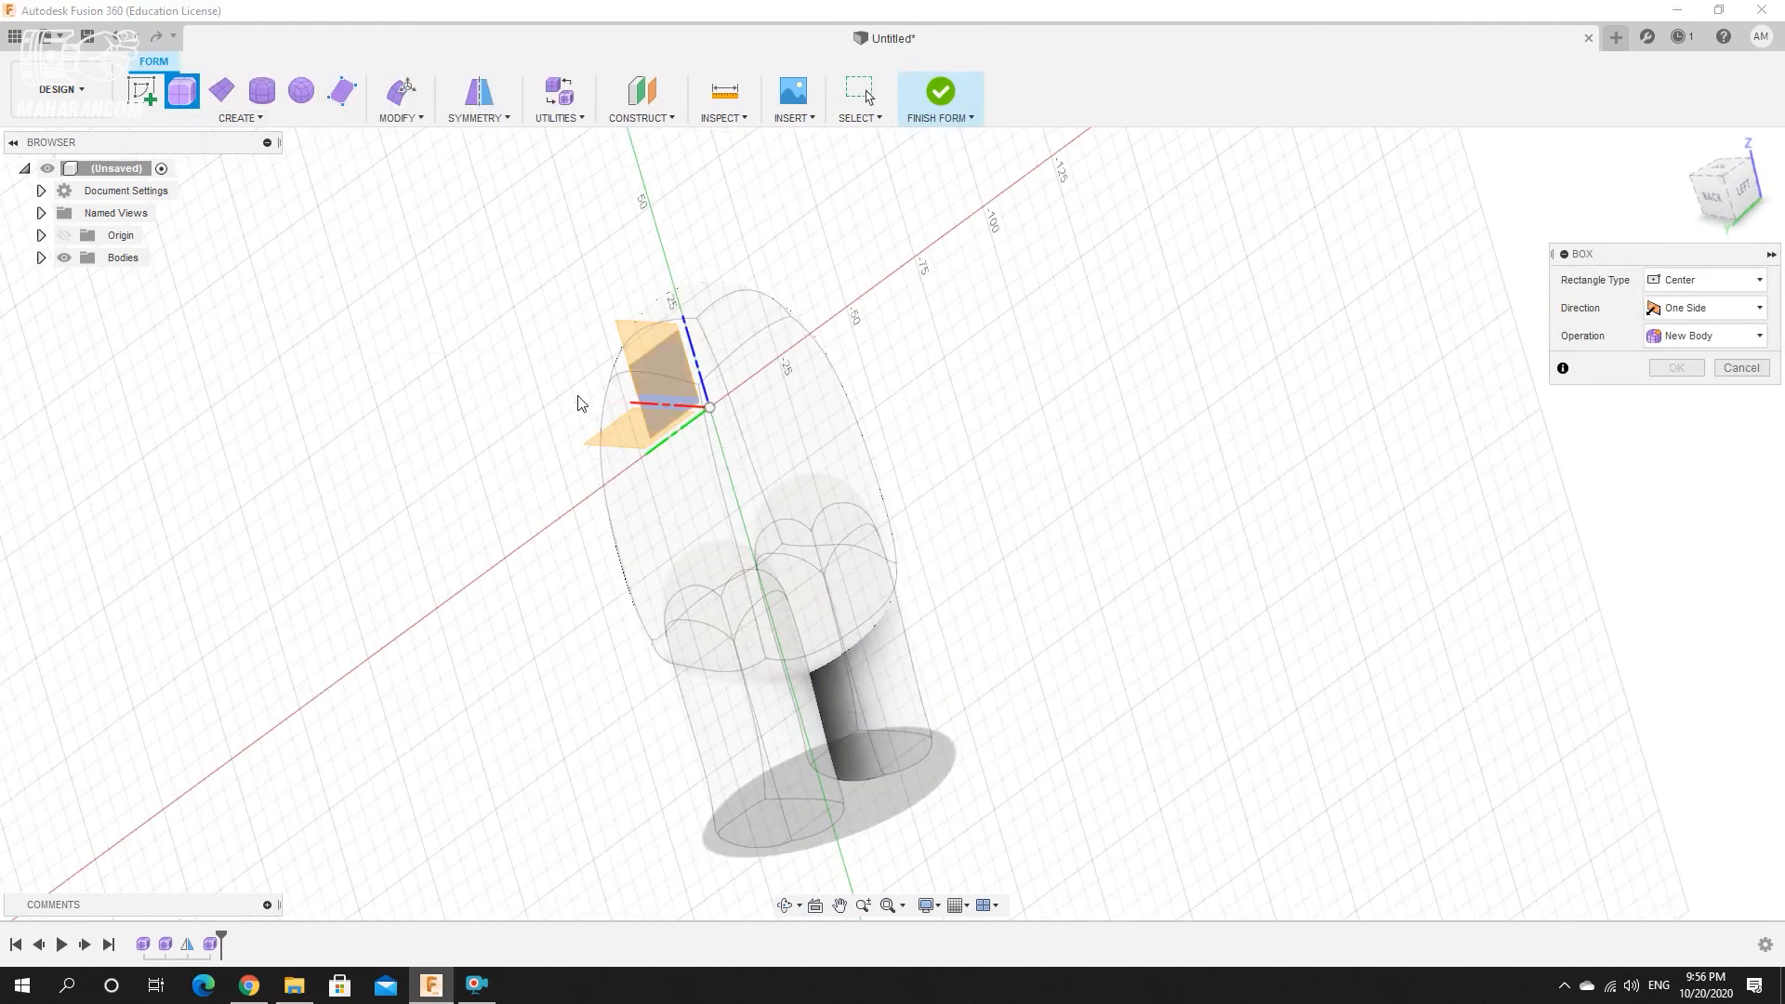
click(808, 414)
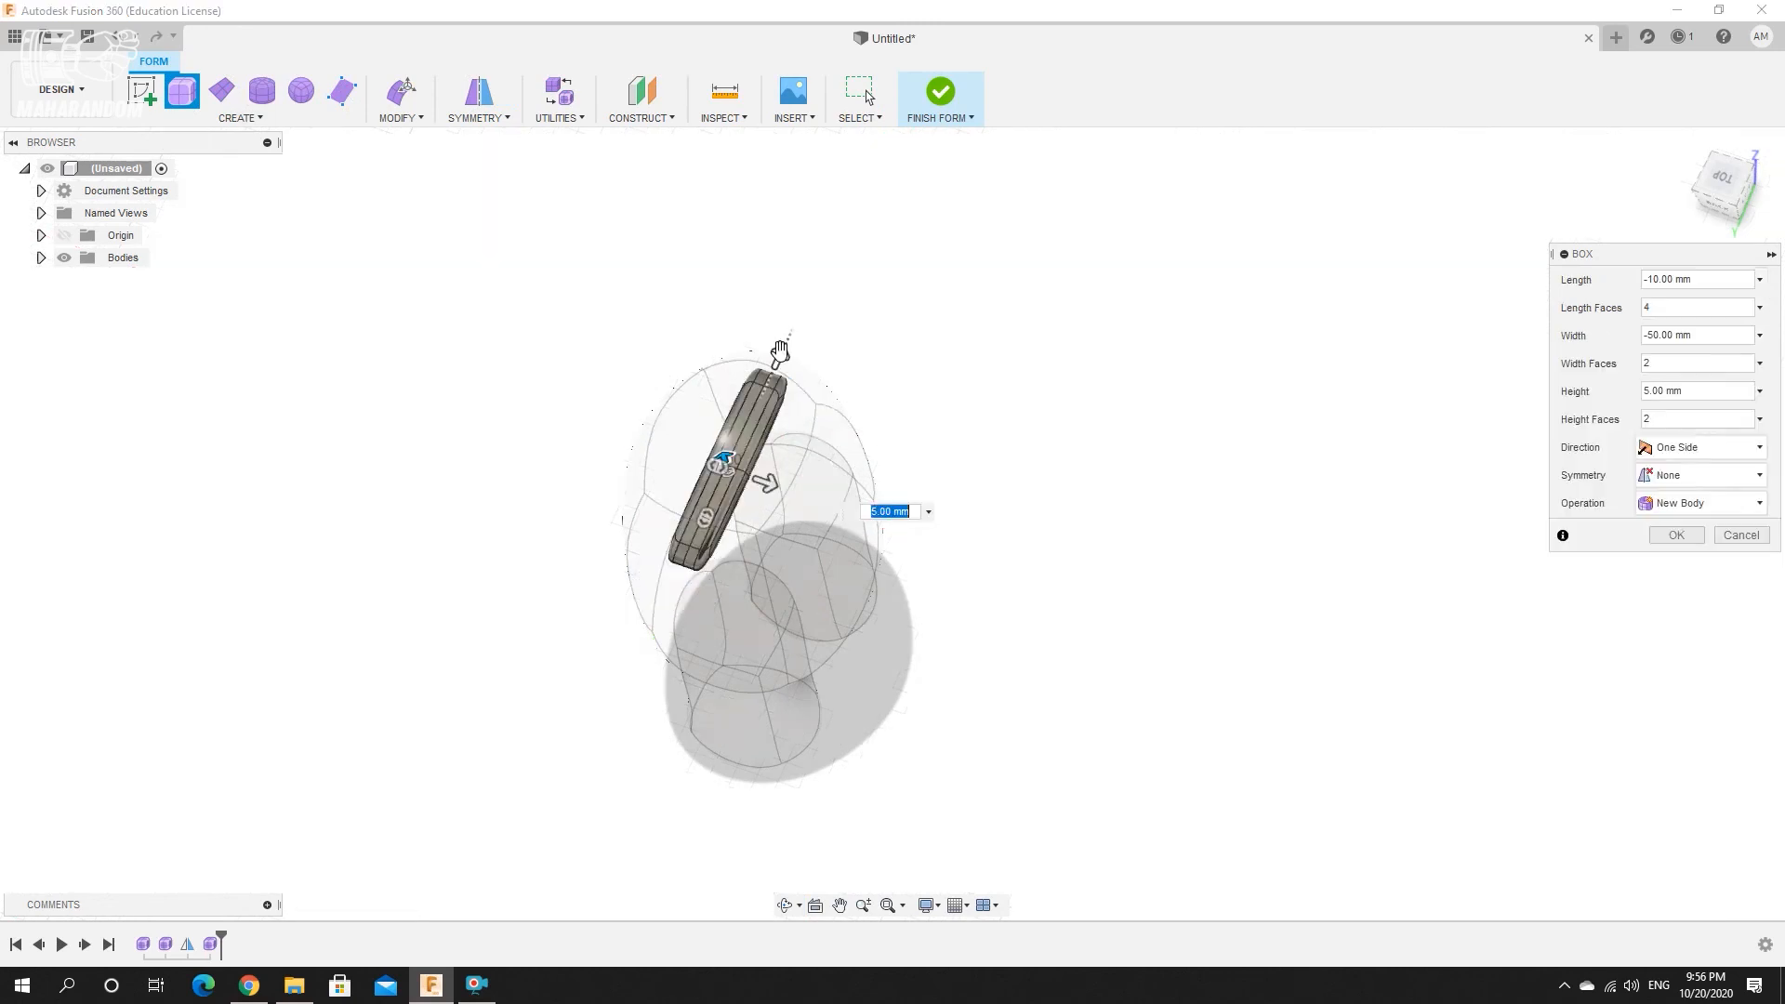
scroll(711, 383, down, 1)
shift+middle_drag(711, 383, 766, 445)
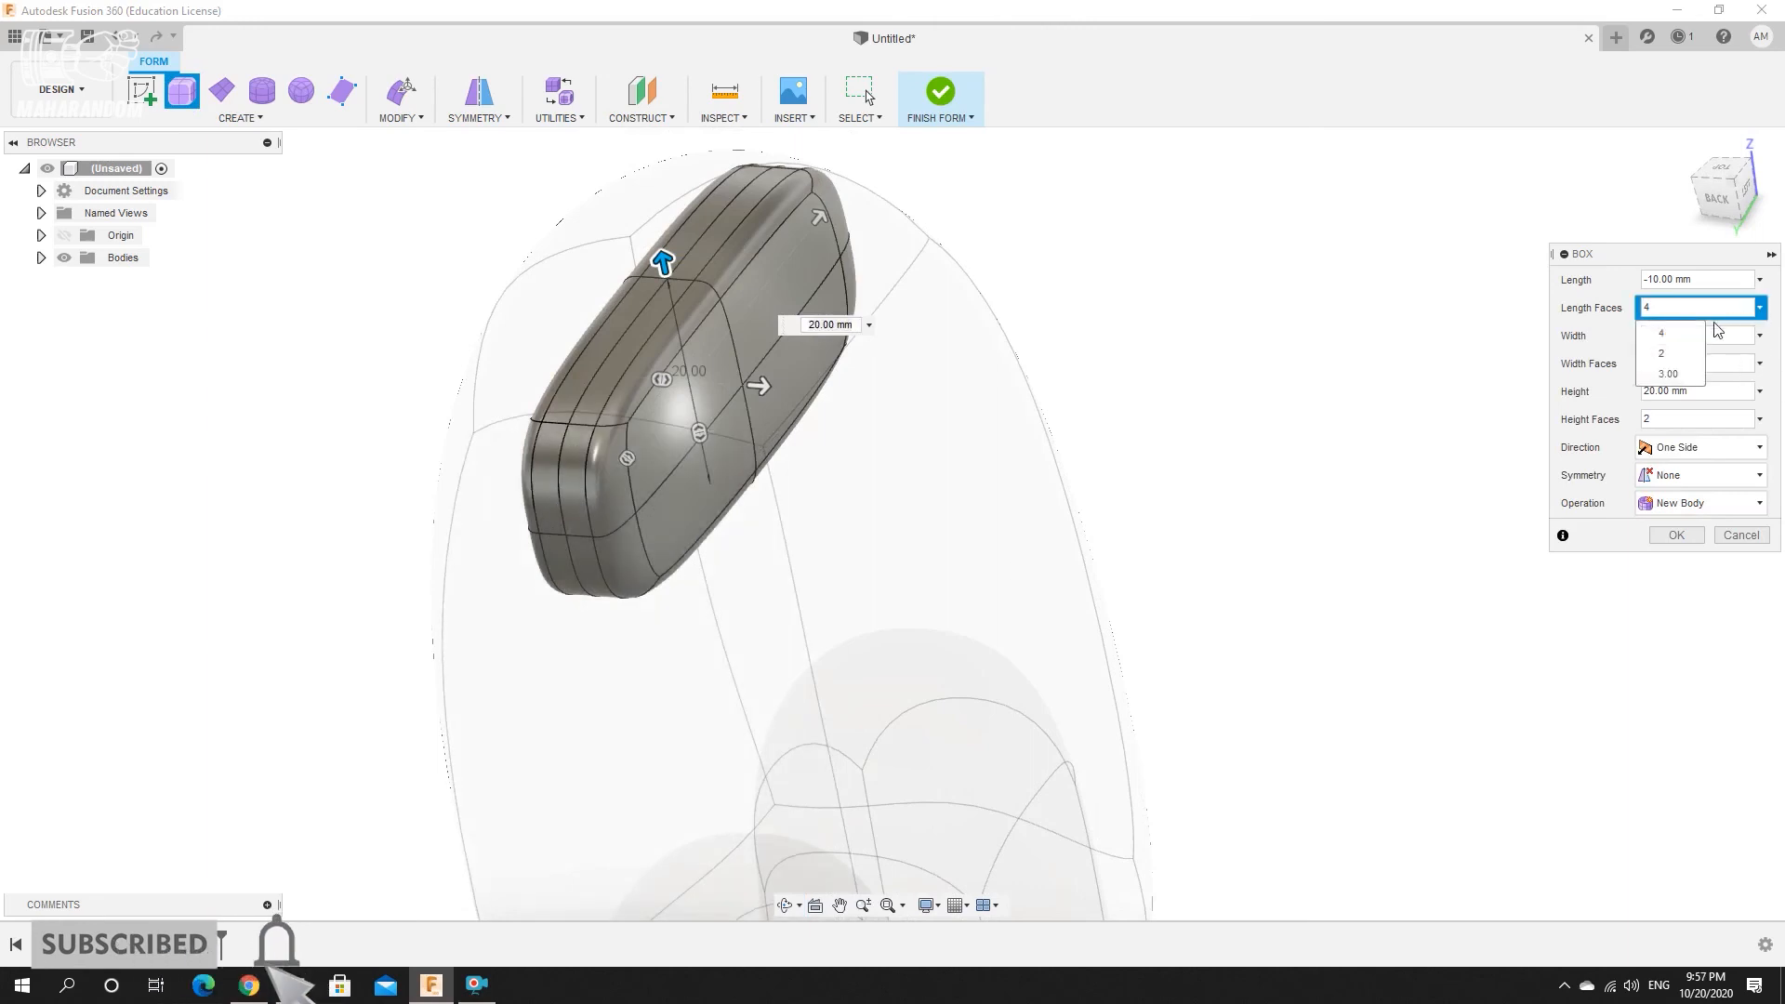
click(1664, 354)
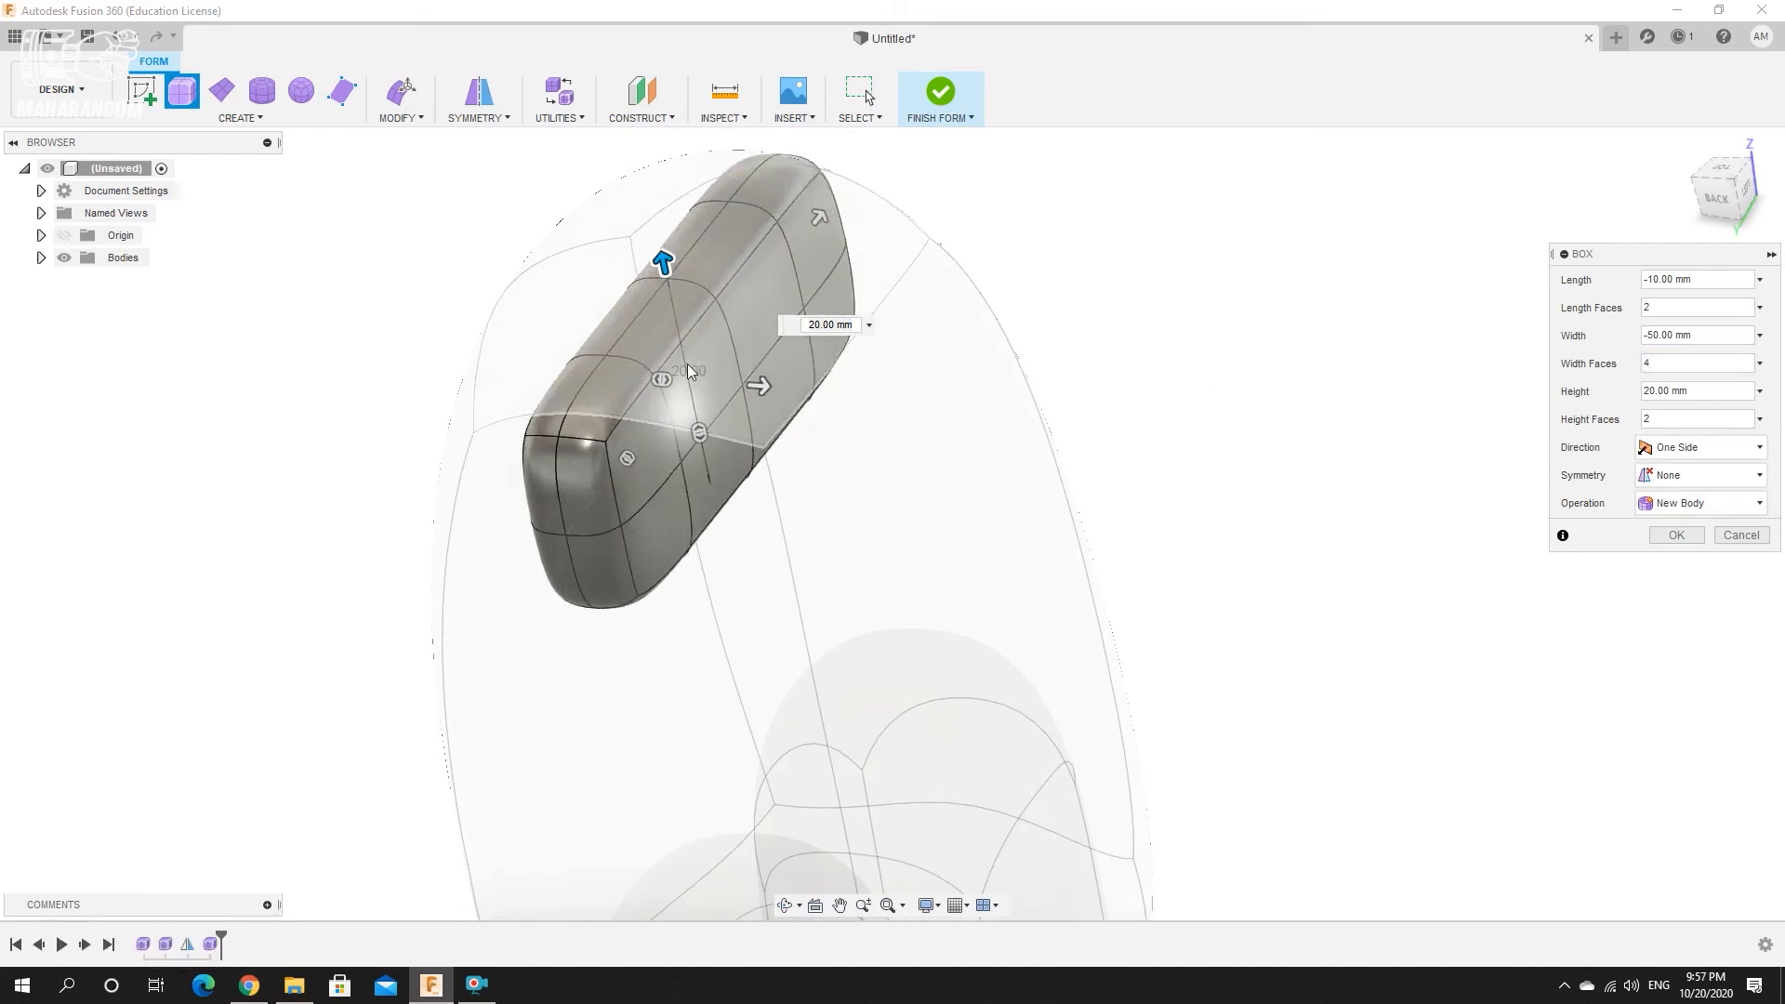
click(1676, 536)
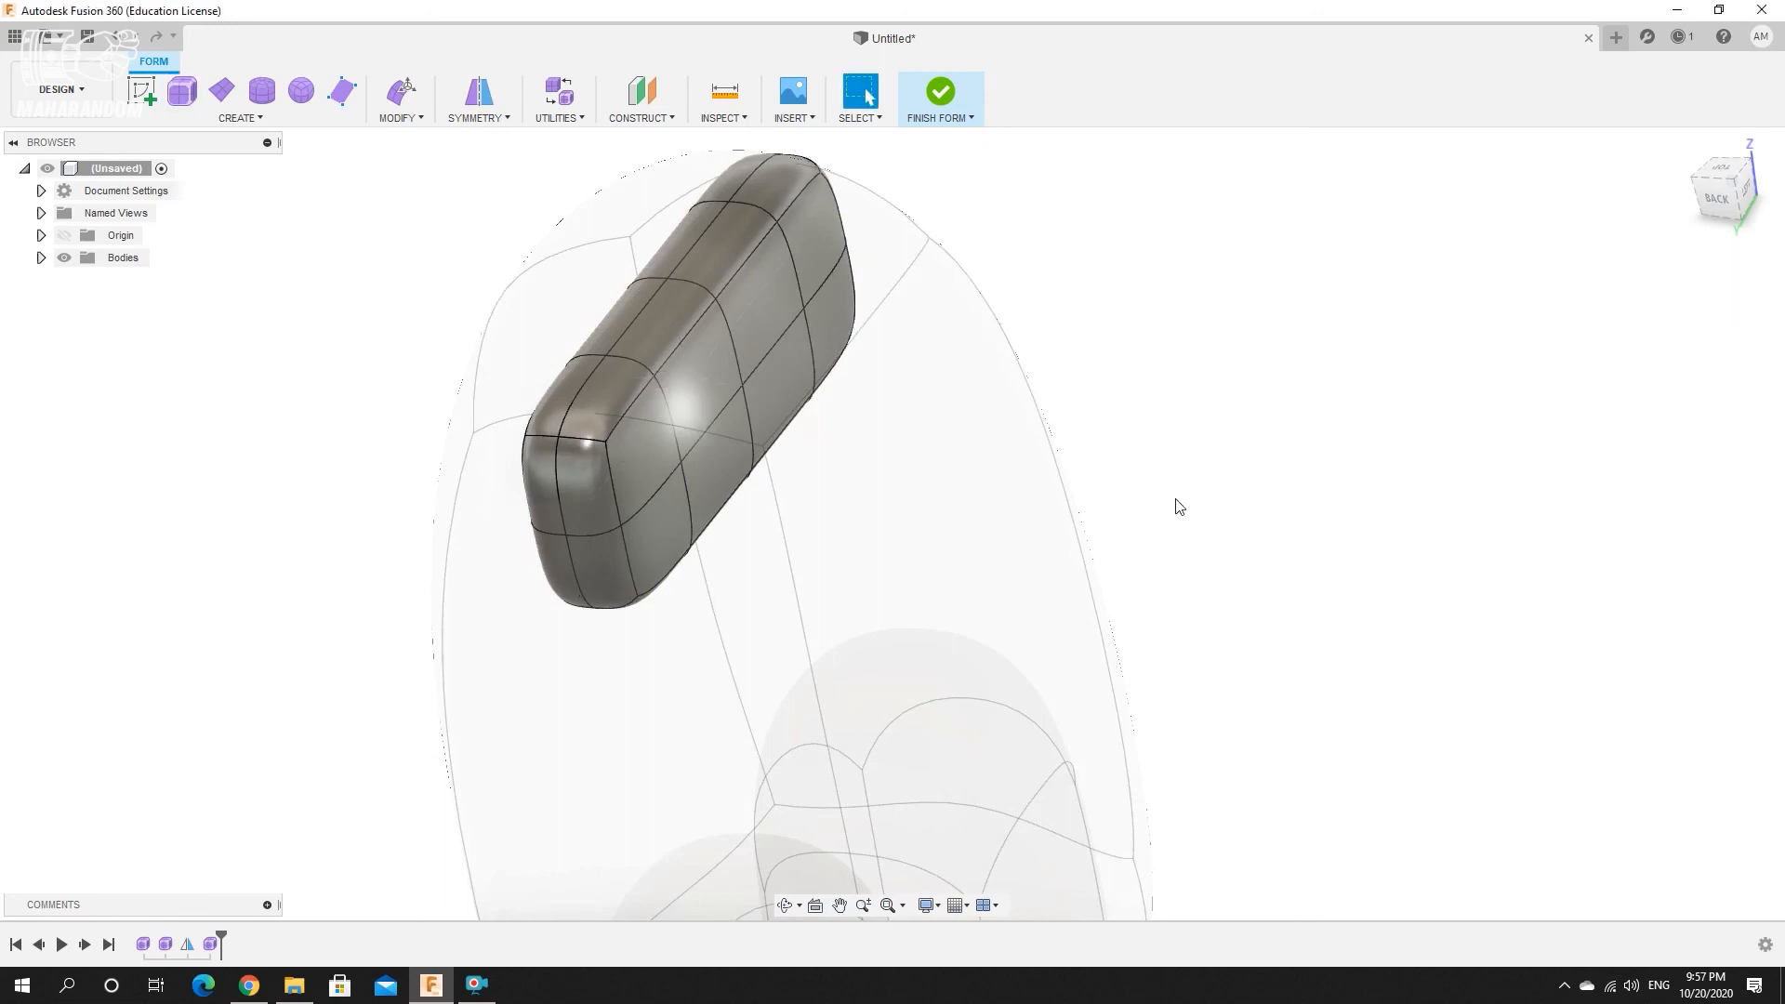
Move the whole visor box 19 mm in the -X direction toward the outside of the main body.
click(1725, 170)
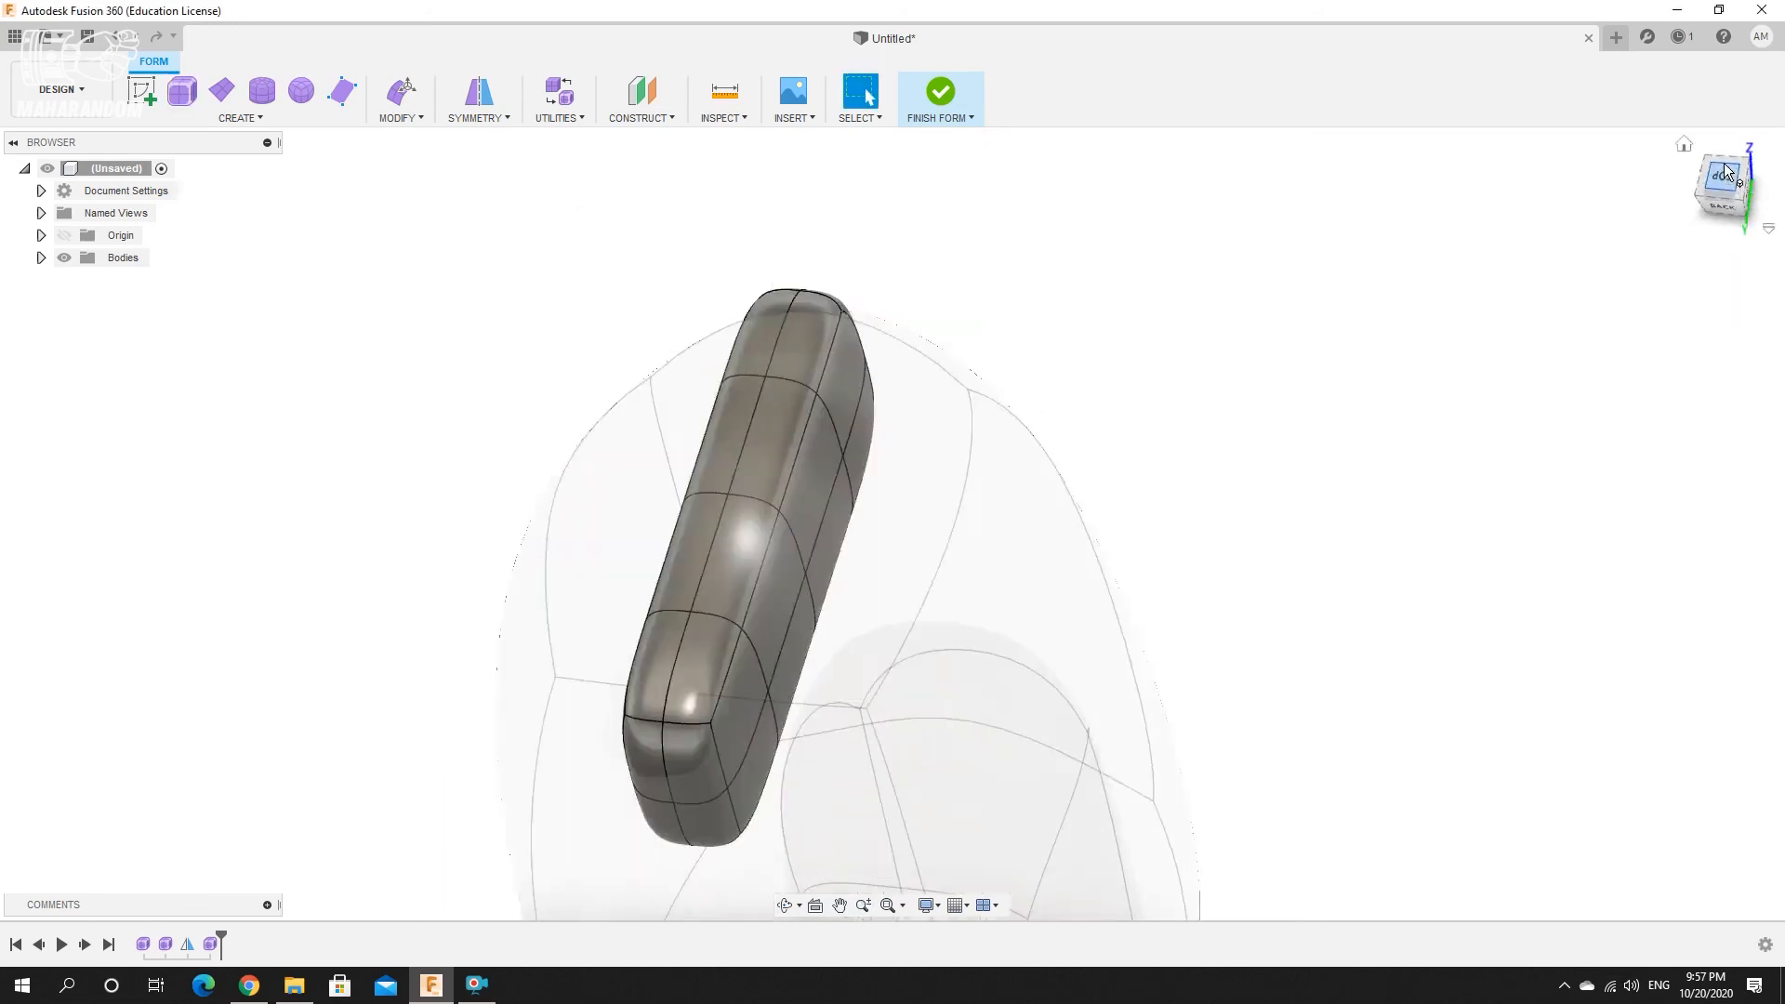
click(404, 113)
drag(570, 272, 934, 798)
drag(702, 518, 843, 506)
scroll(896, 387, up, 3)
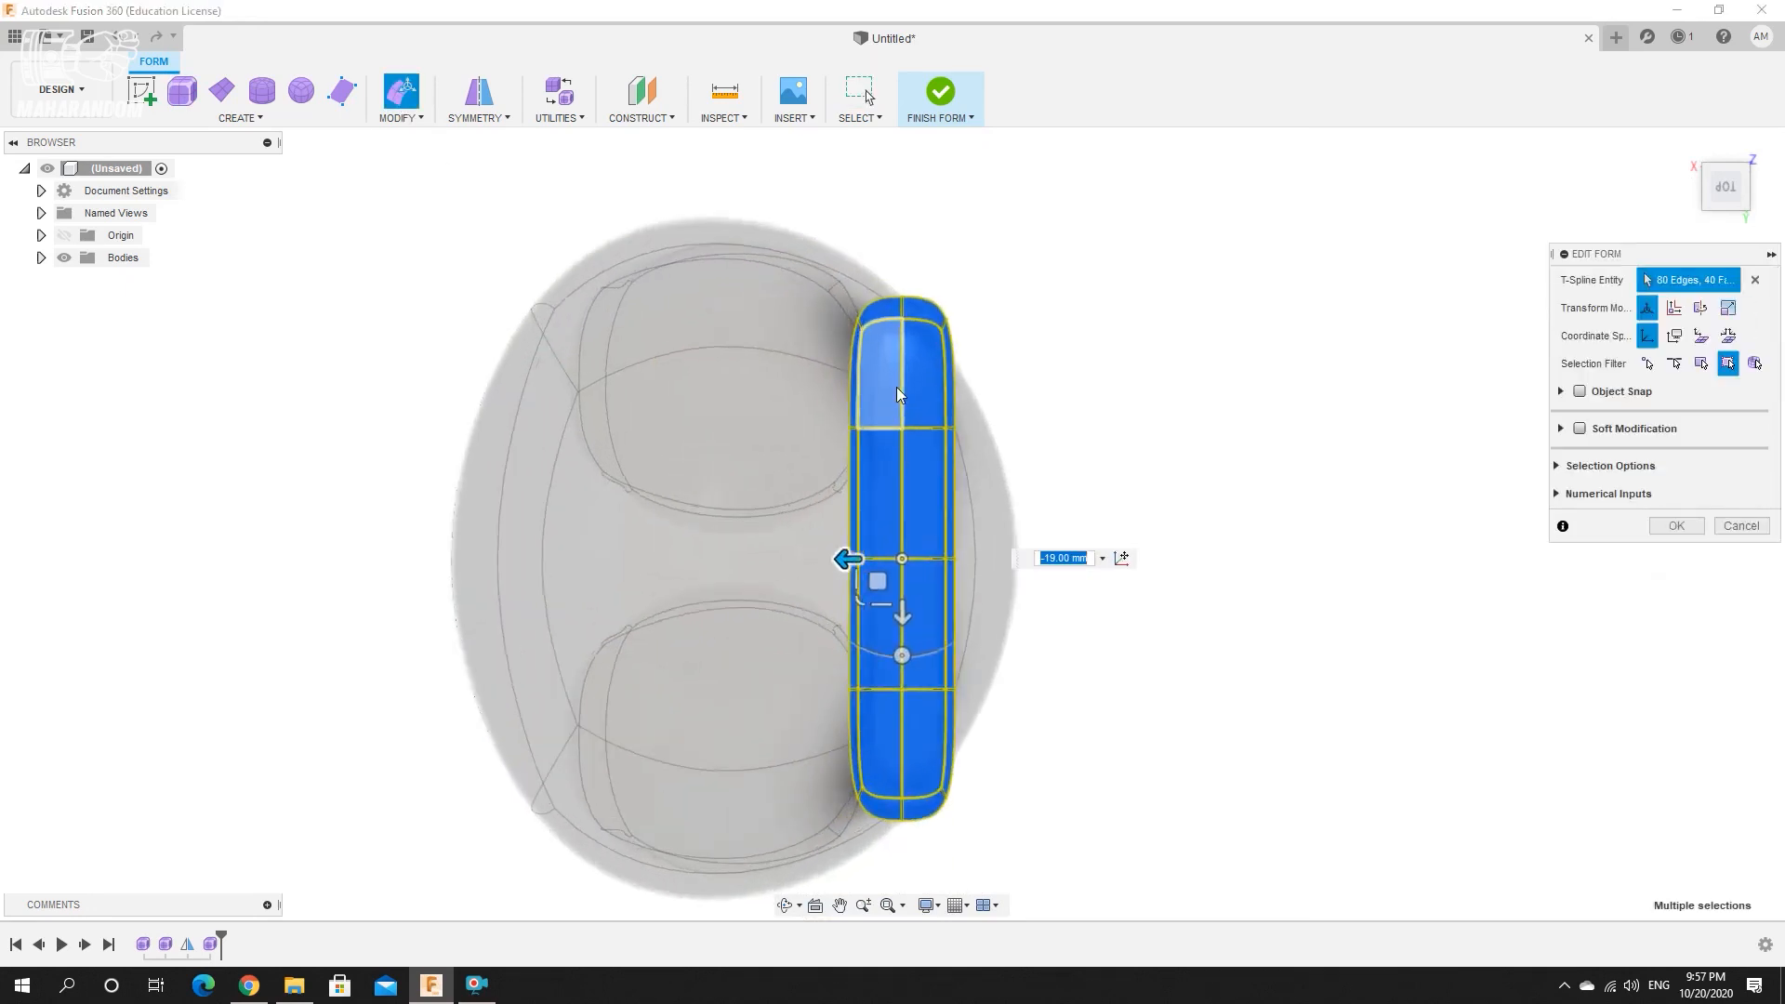
click(1210, 437)
click(1677, 555)
Apply internal mirror symmetry to the visor box using the two upper faces on either side of its centre line.
shift+middle_drag(1124, 530, 641, 510)
scroll(754, 284, up, 3)
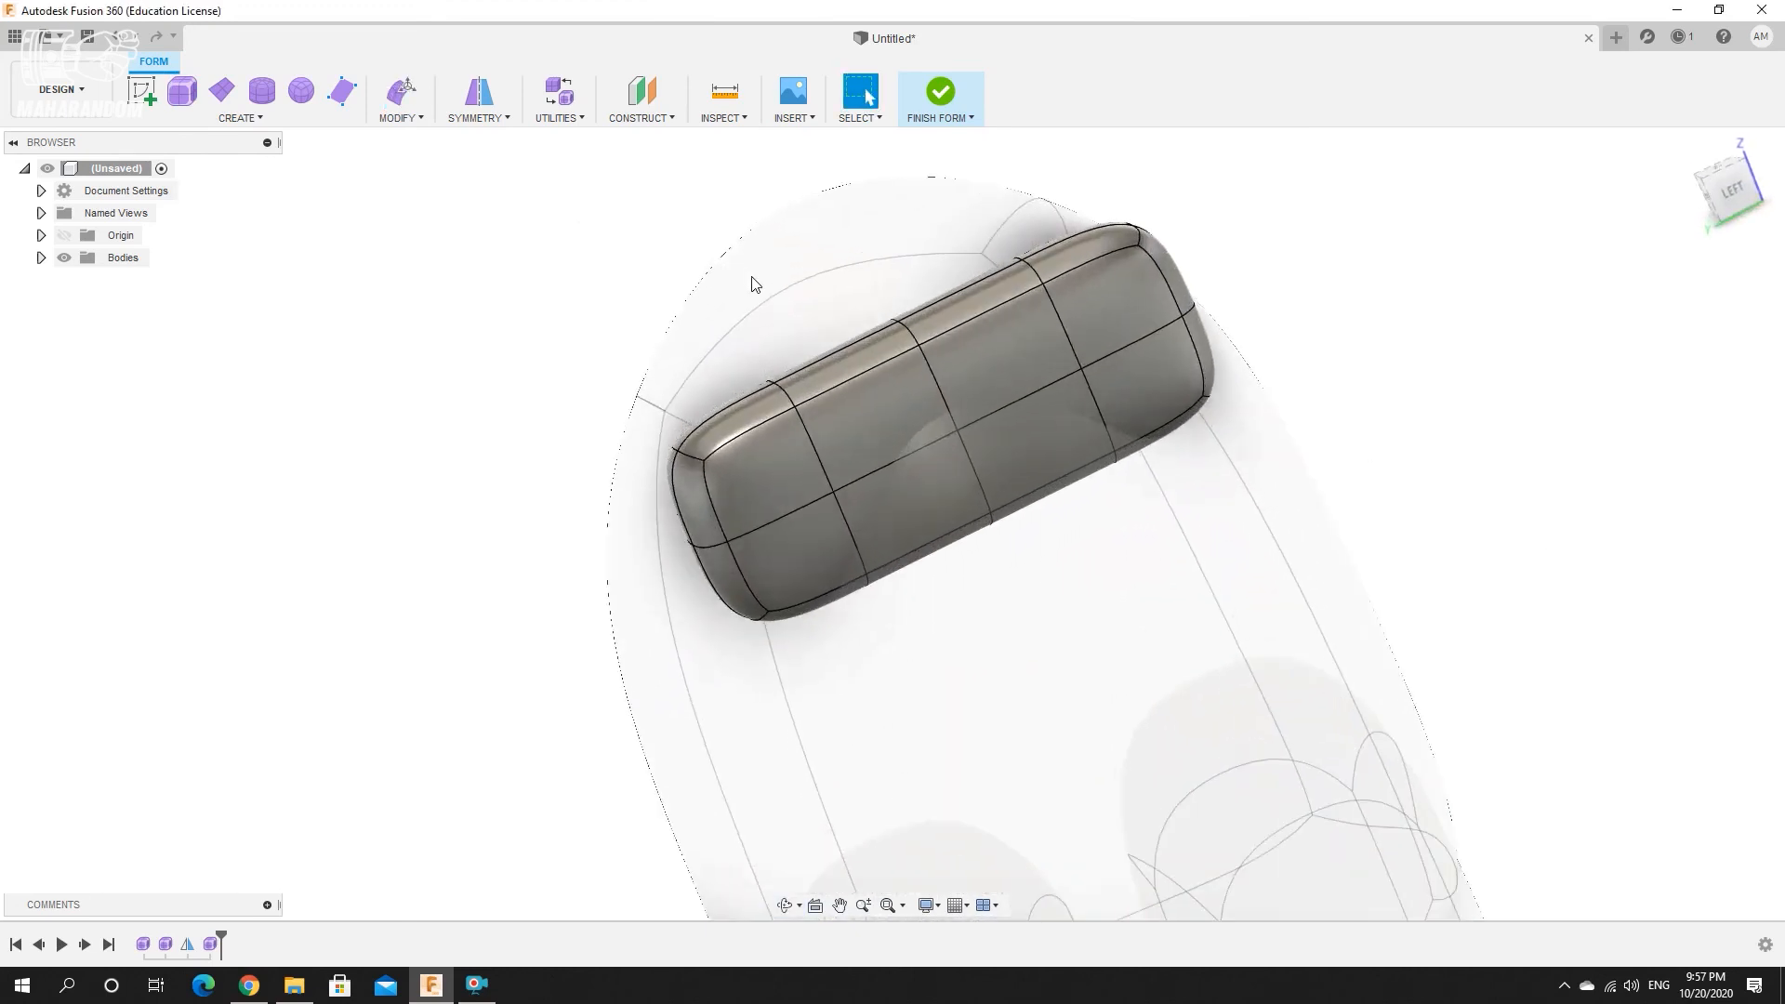
click(482, 98)
click(883, 427)
click(979, 376)
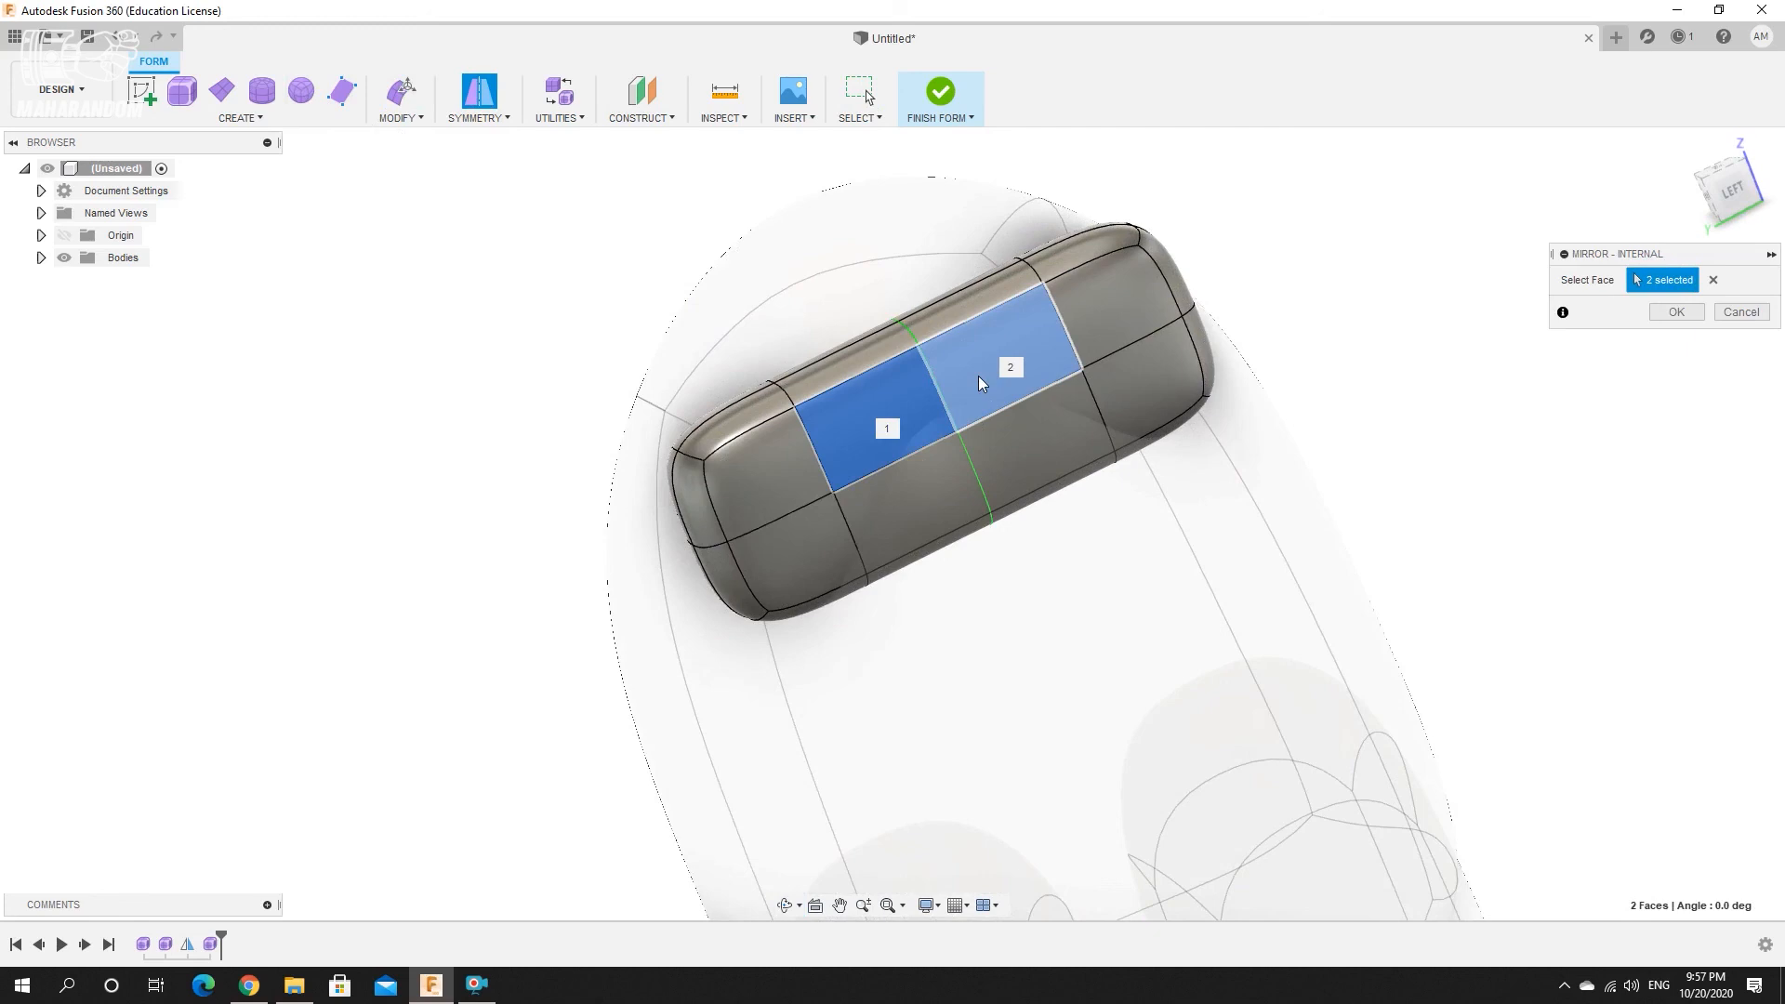
click(1675, 313)
Lower the whole visor box along the main body's front.
click(1739, 195)
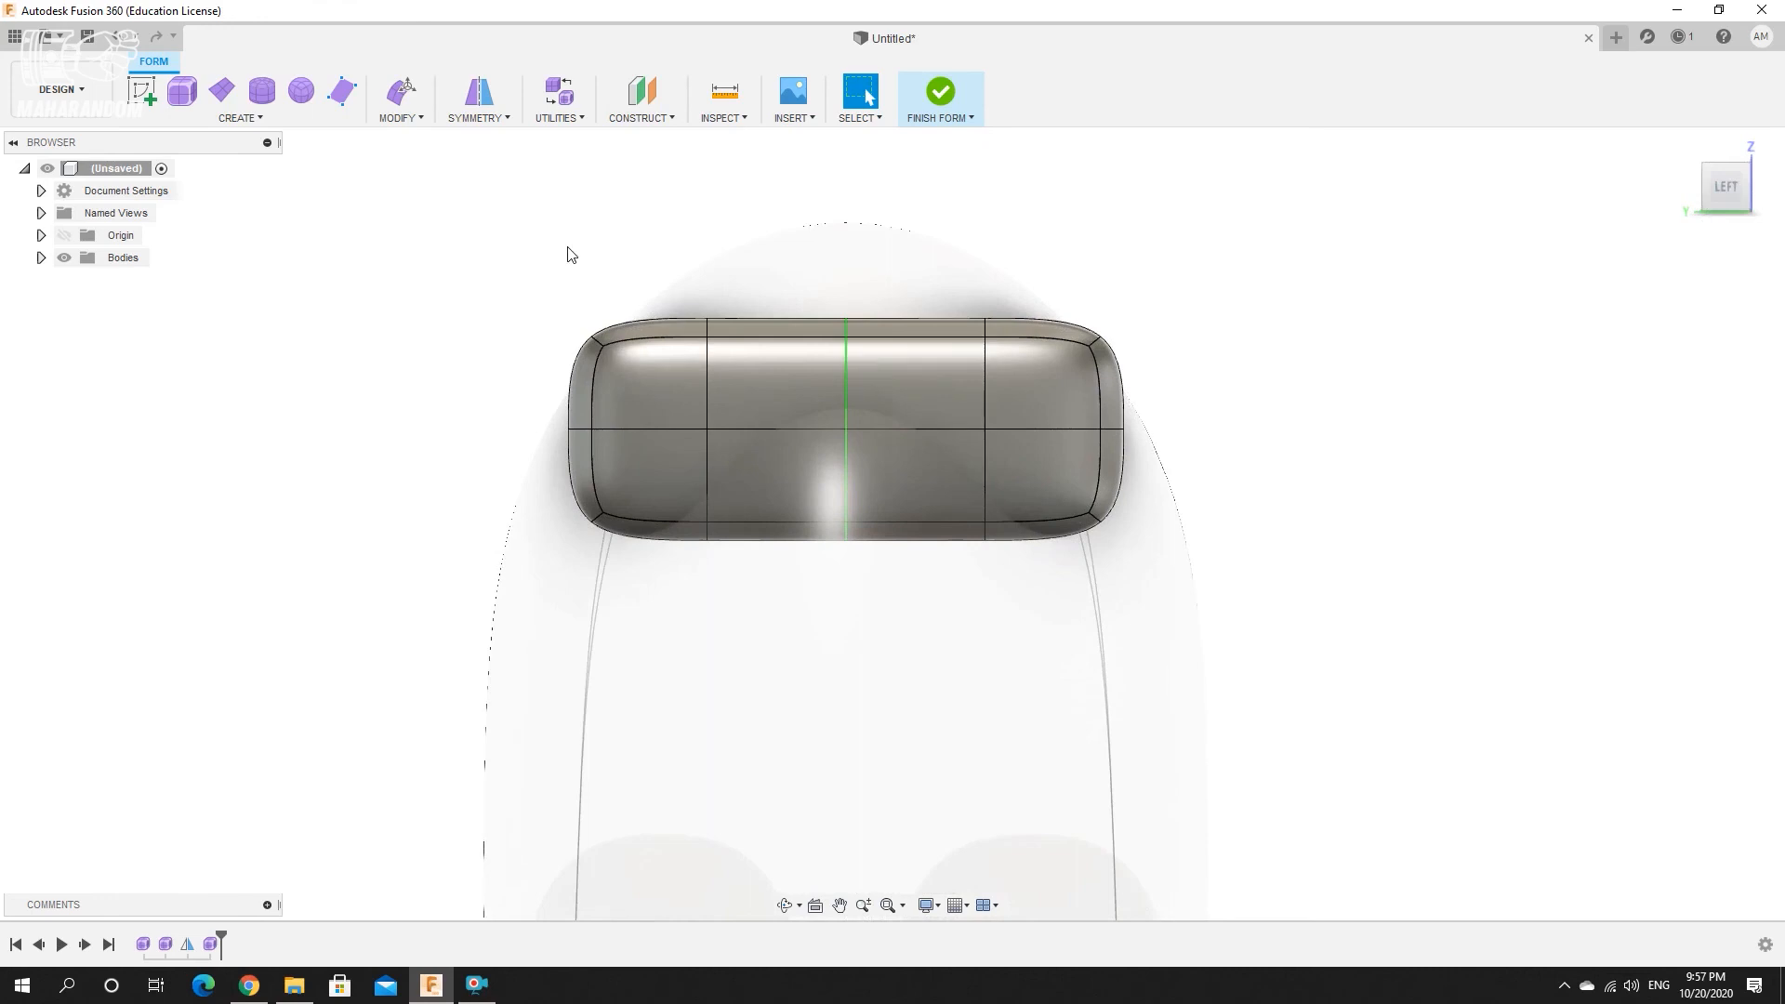
click(399, 93)
drag(483, 246, 1333, 630)
drag(849, 372, 859, 487)
Round the visor's front outline by pulling its corner edges inward and moving the middle upper and lower edges outward.
click(593, 413)
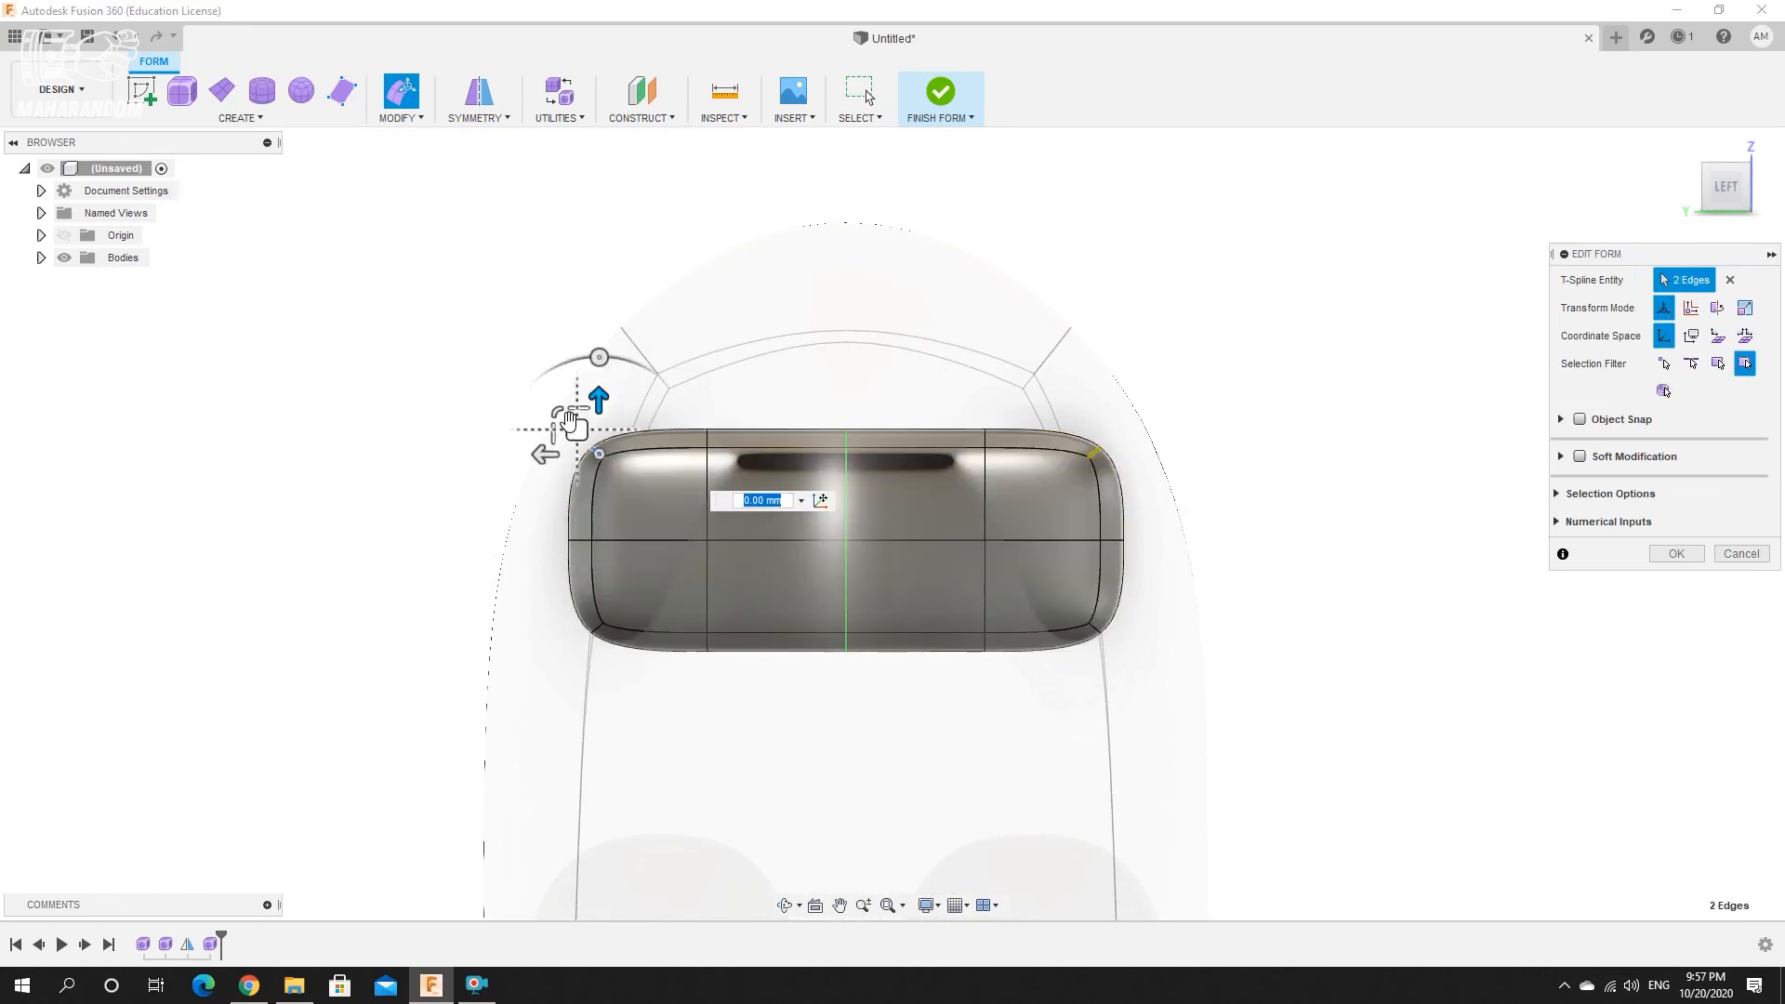
click(602, 642)
drag(577, 602, 605, 605)
drag(688, 684, 779, 620)
drag(692, 411, 861, 471)
drag(779, 377, 780, 366)
drag(590, 418, 644, 476)
drag(599, 435, 598, 427)
drag(559, 626, 637, 666)
drag(593, 618, 594, 622)
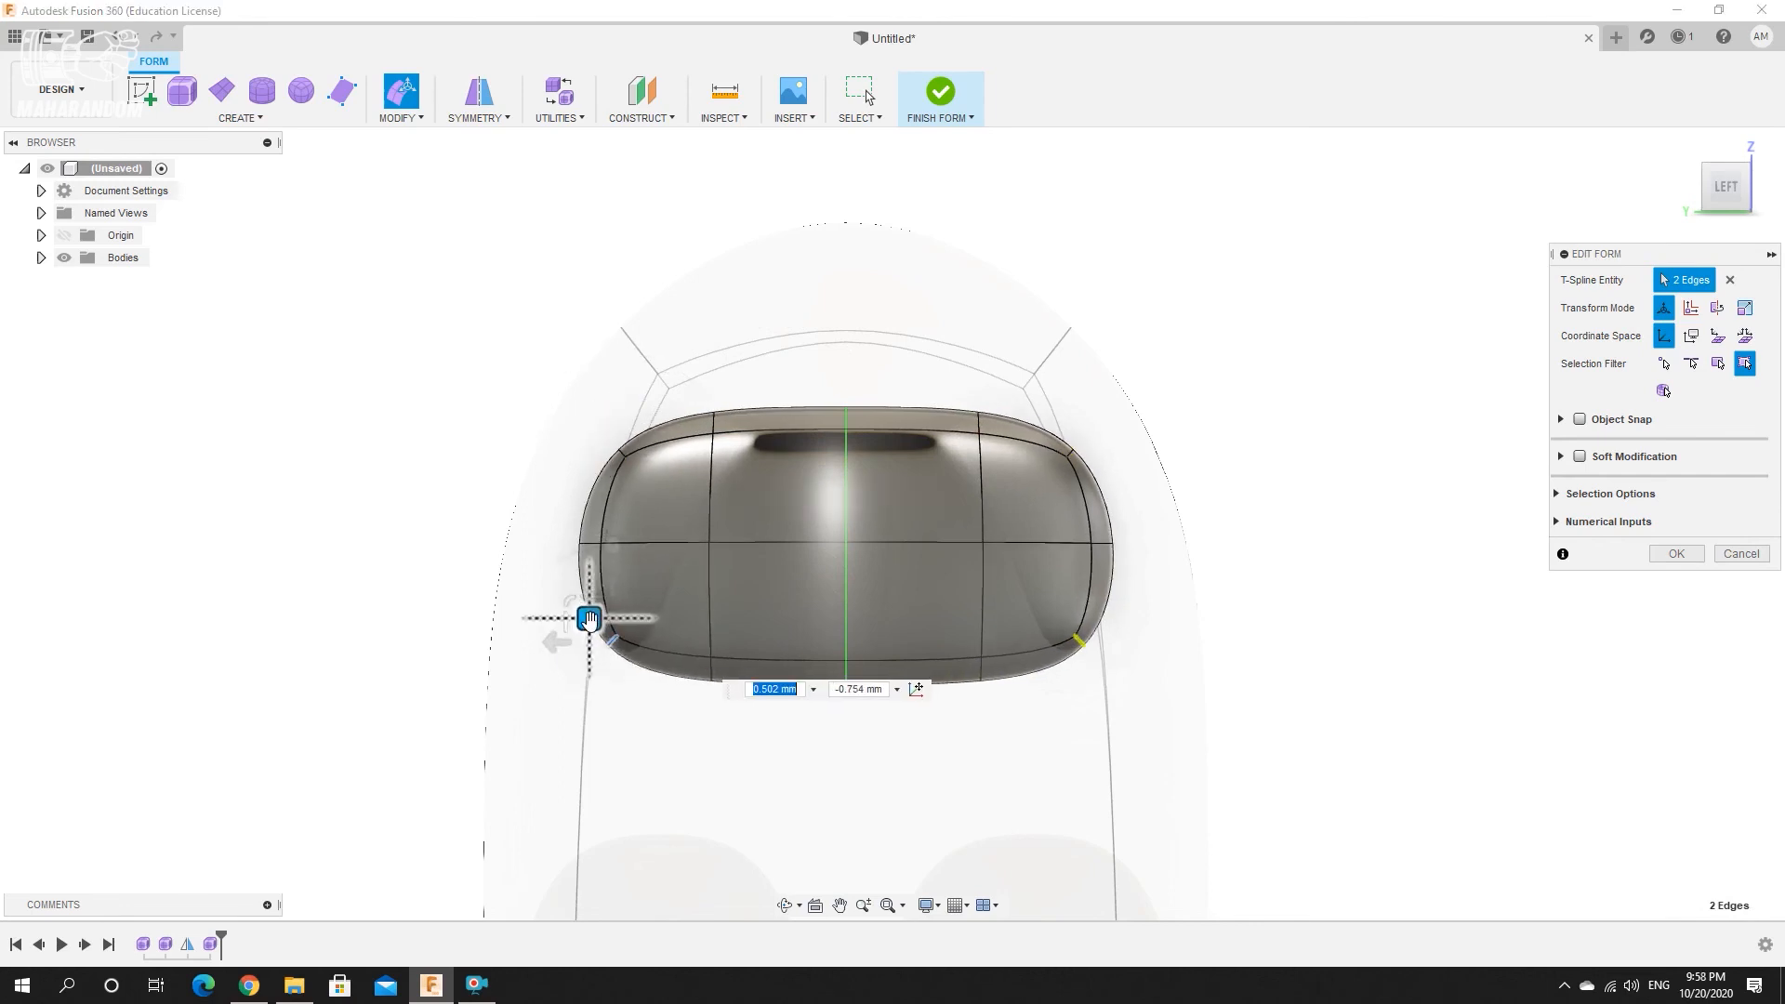
Select the four front edges along the visor's centre line and pull them about 4 mm outward in the -X direction.
shift+middle_drag(1291, 415, 1153, 406)
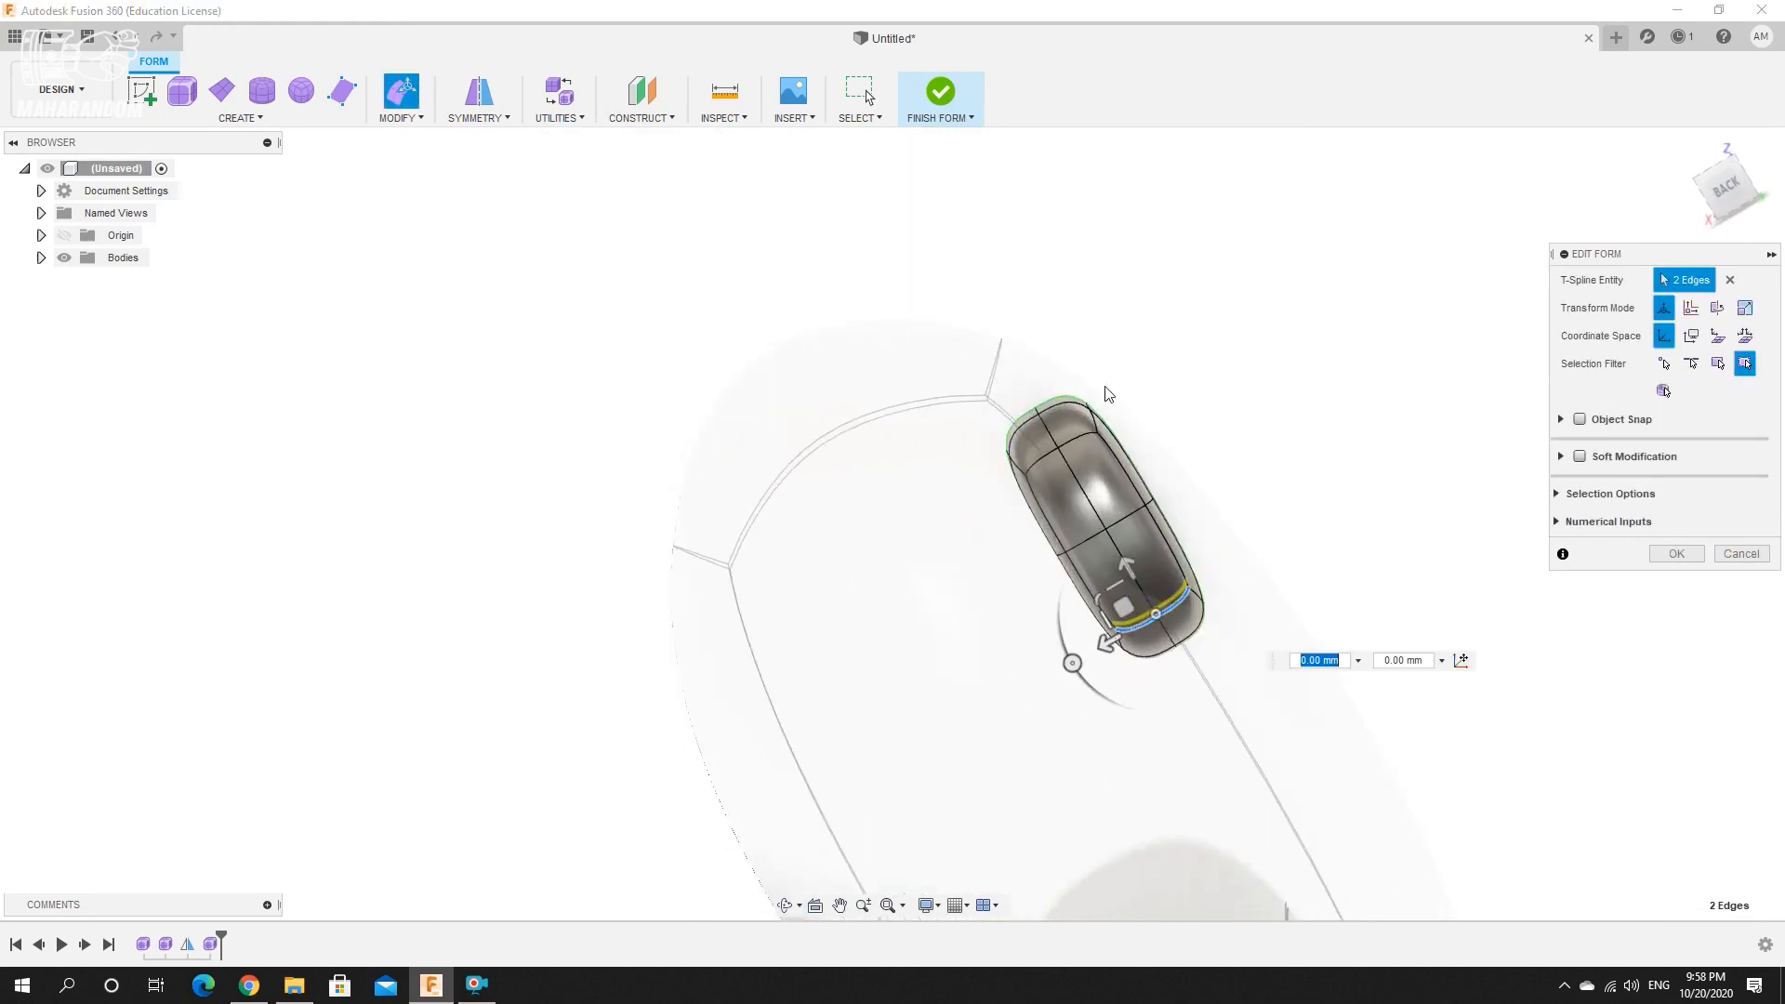
shift+middle_drag(1016, 330, 853, 429)
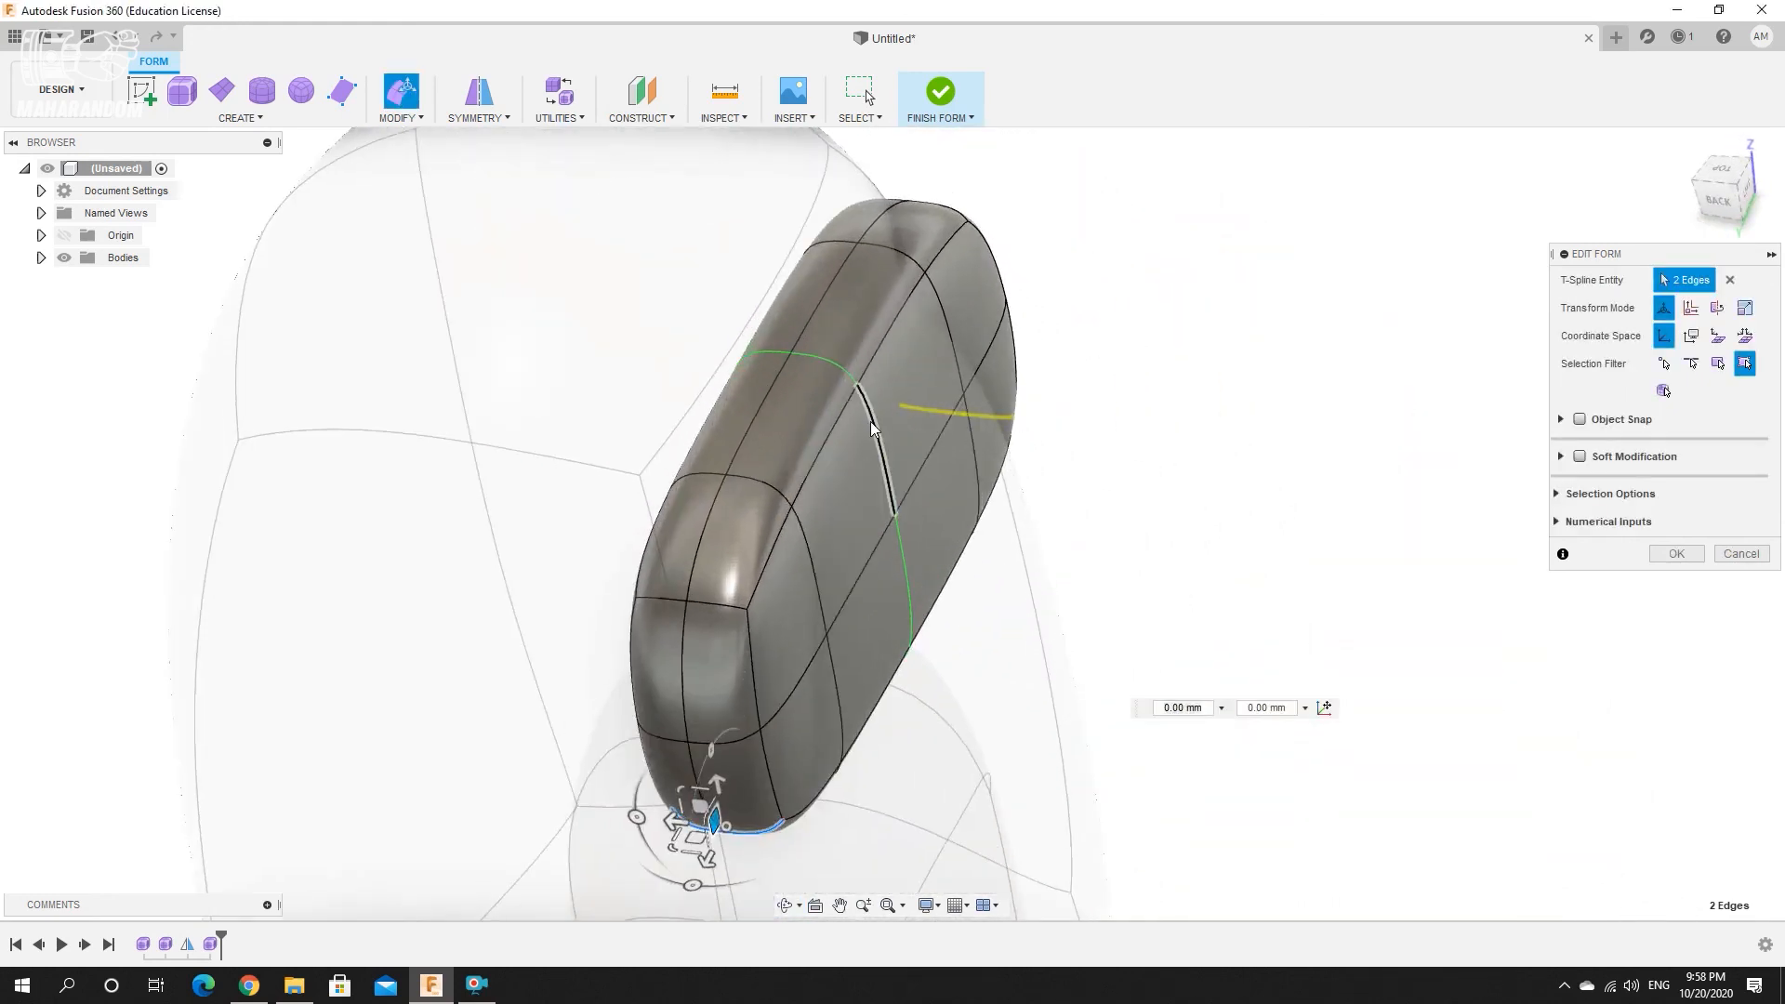
click(870, 421)
ctrl+click(839, 367)
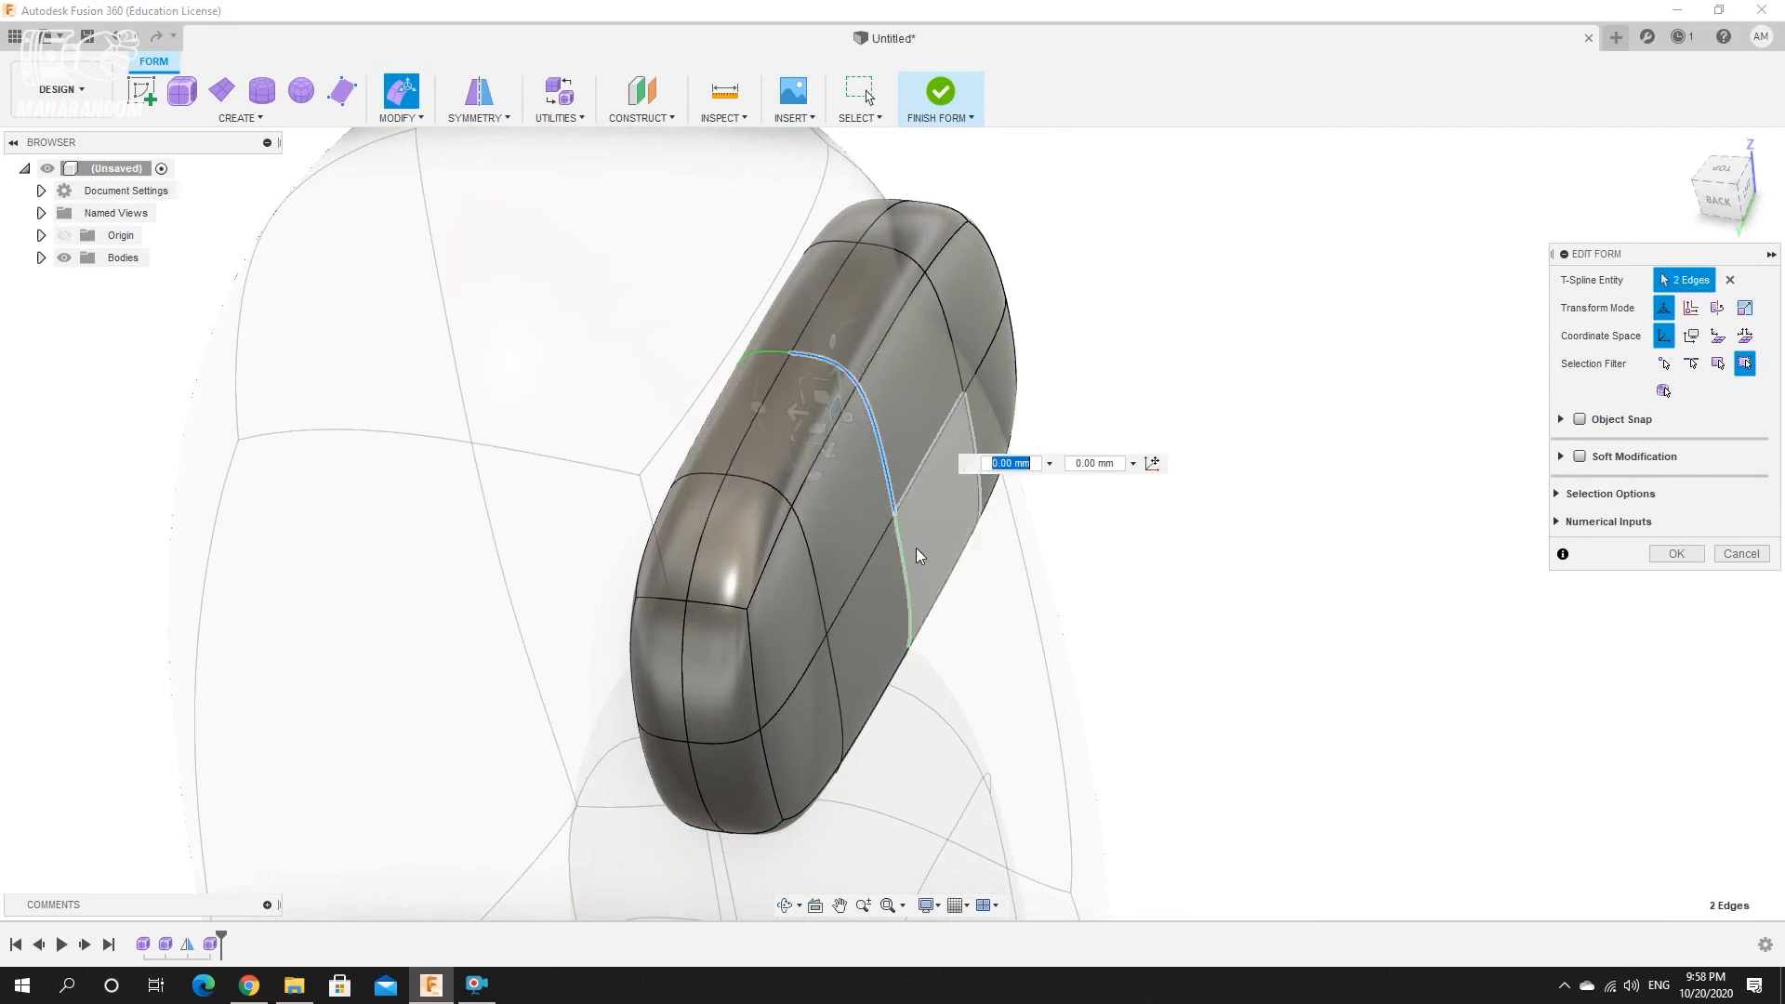
ctrl+click(897, 562)
ctrl+click(900, 564)
ctrl+click(930, 543)
ctrl+click(913, 579)
ctrl+click(903, 573)
shift+middle_drag(883, 655, 860, 465)
ctrl+click(919, 752)
shift+middle_drag(919, 751, 873, 714)
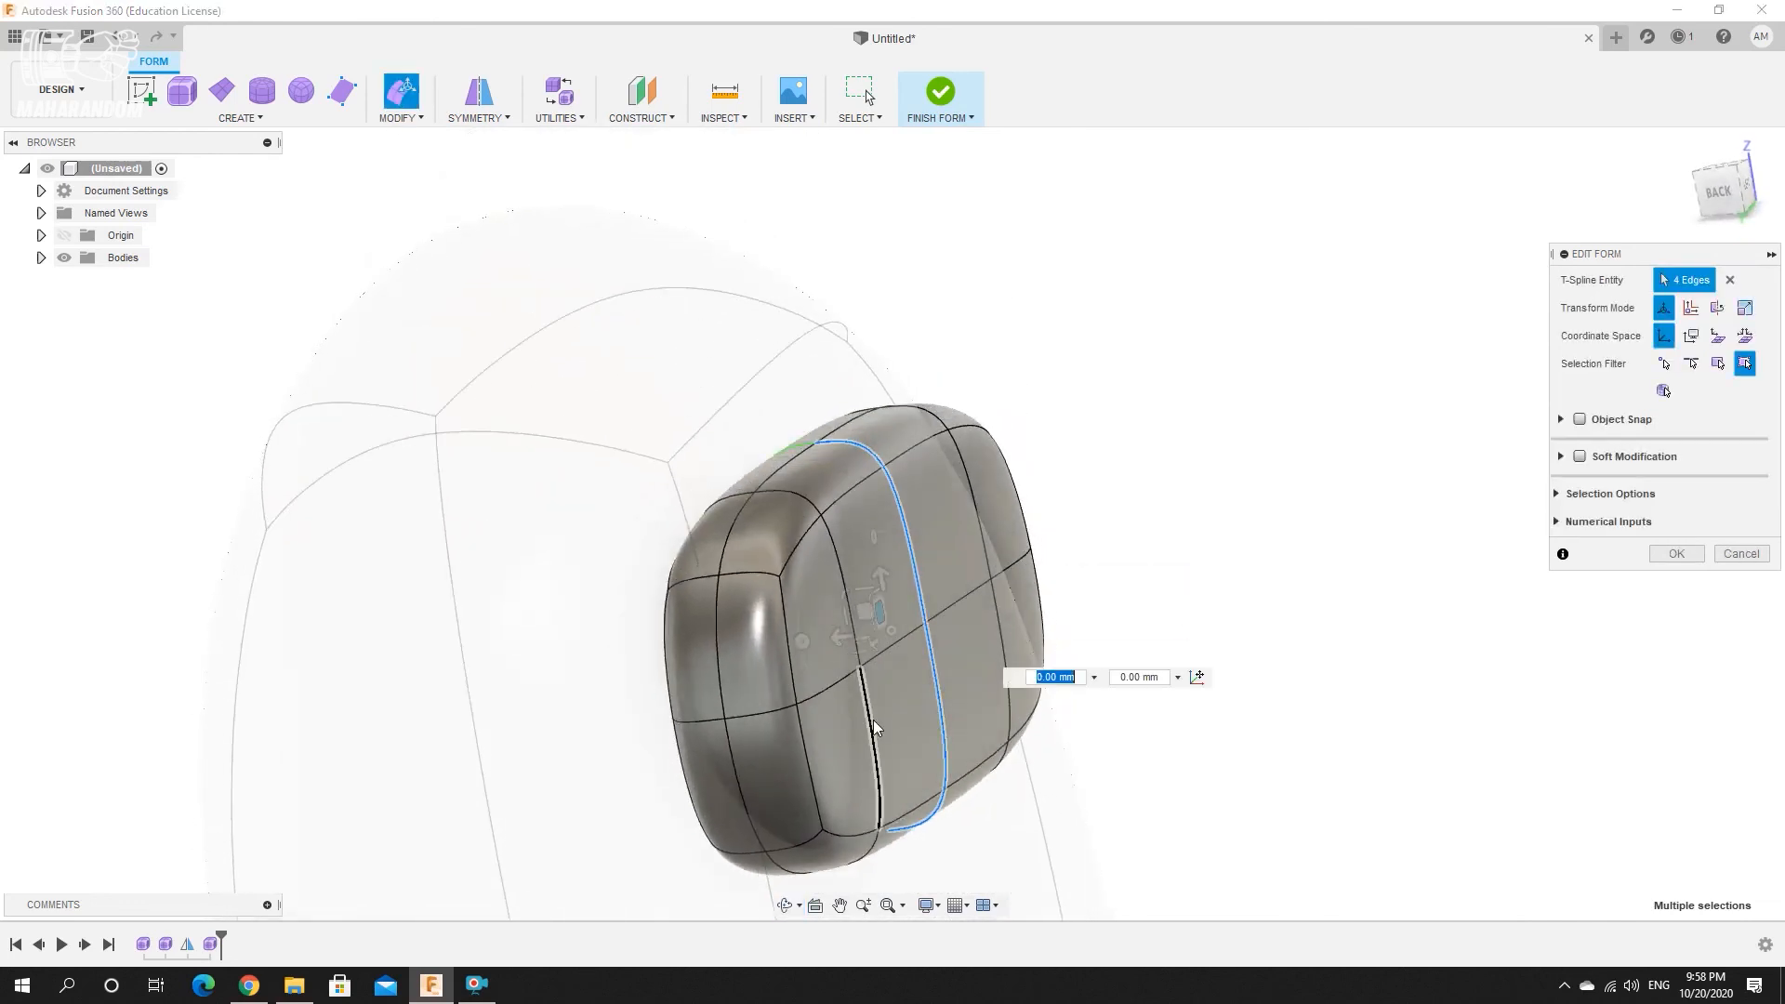
drag(841, 642, 885, 634)
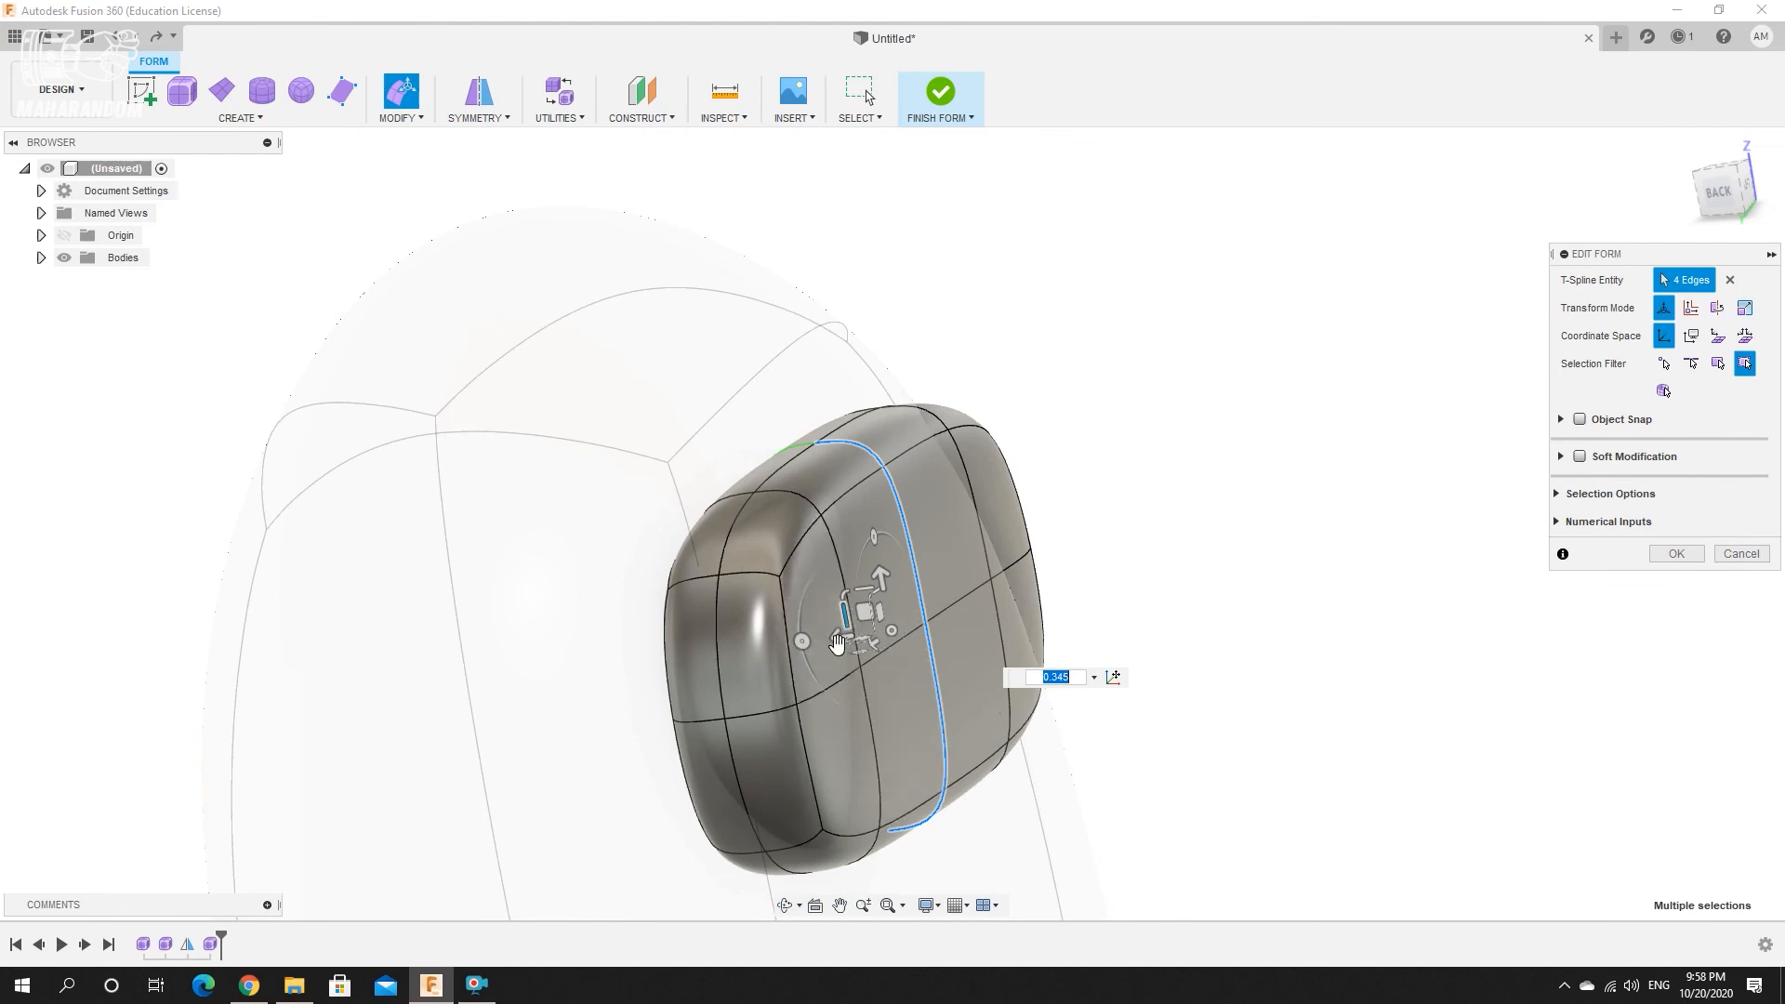
shift+middle_drag(837, 657, 843, 640)
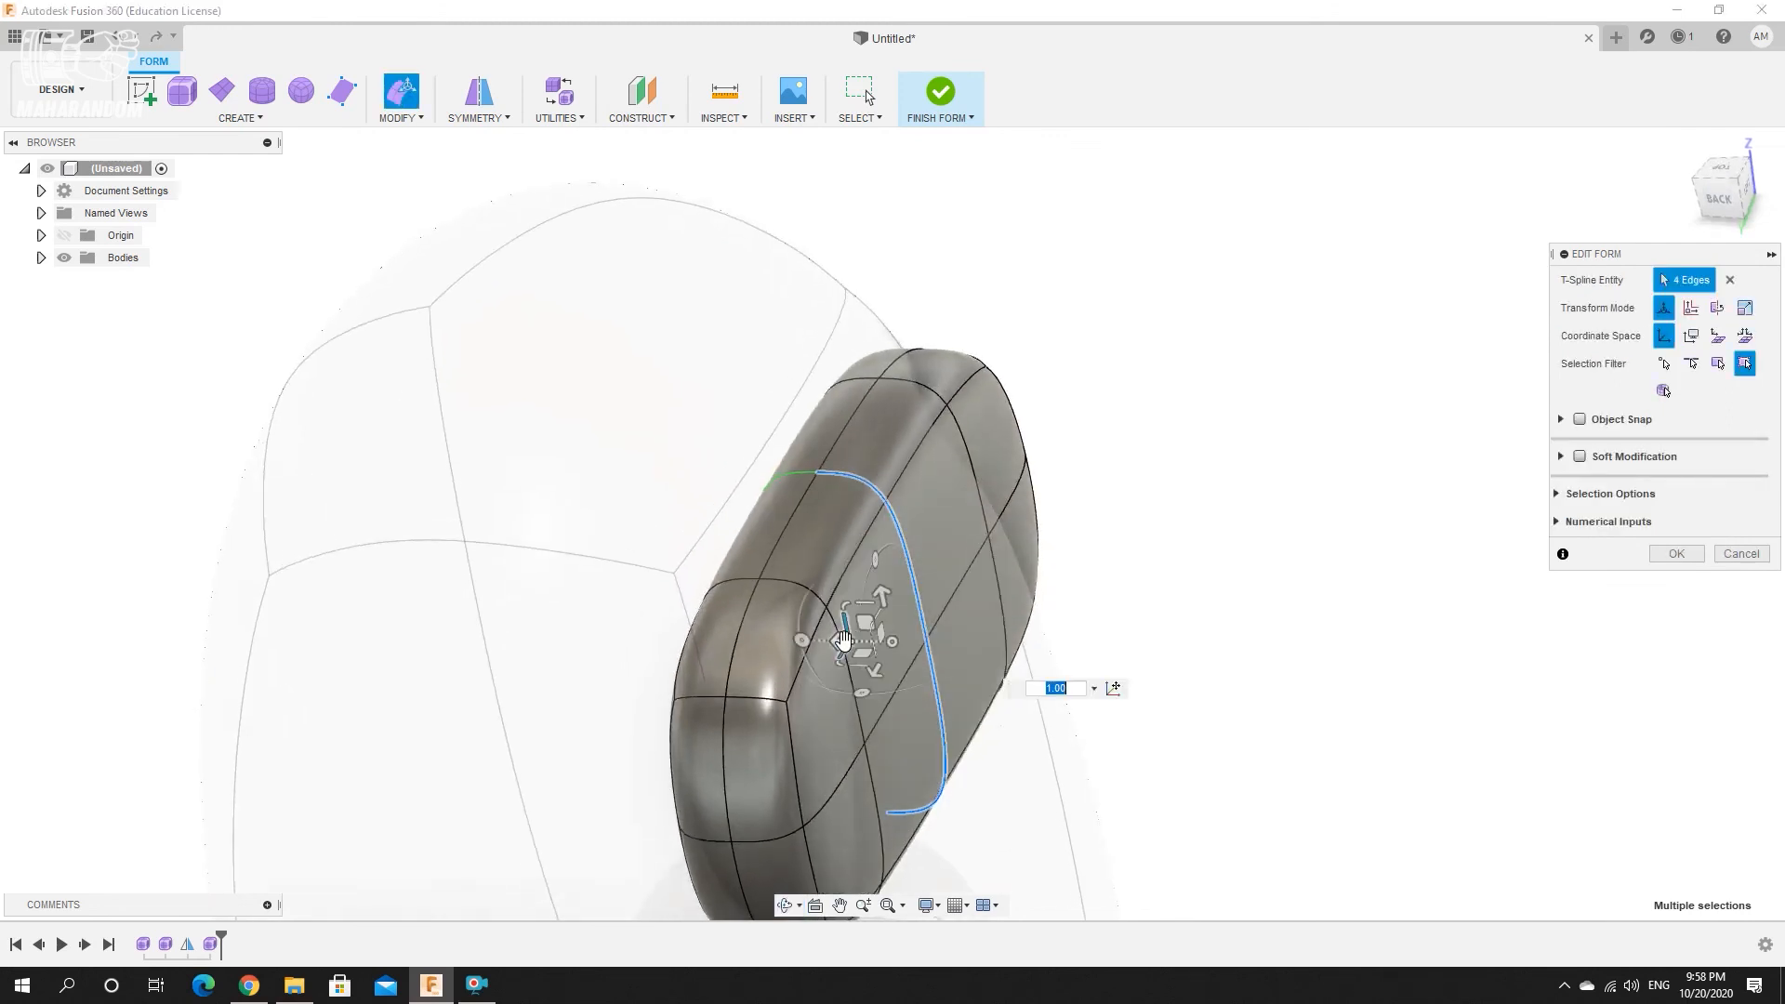
drag(841, 642, 903, 642)
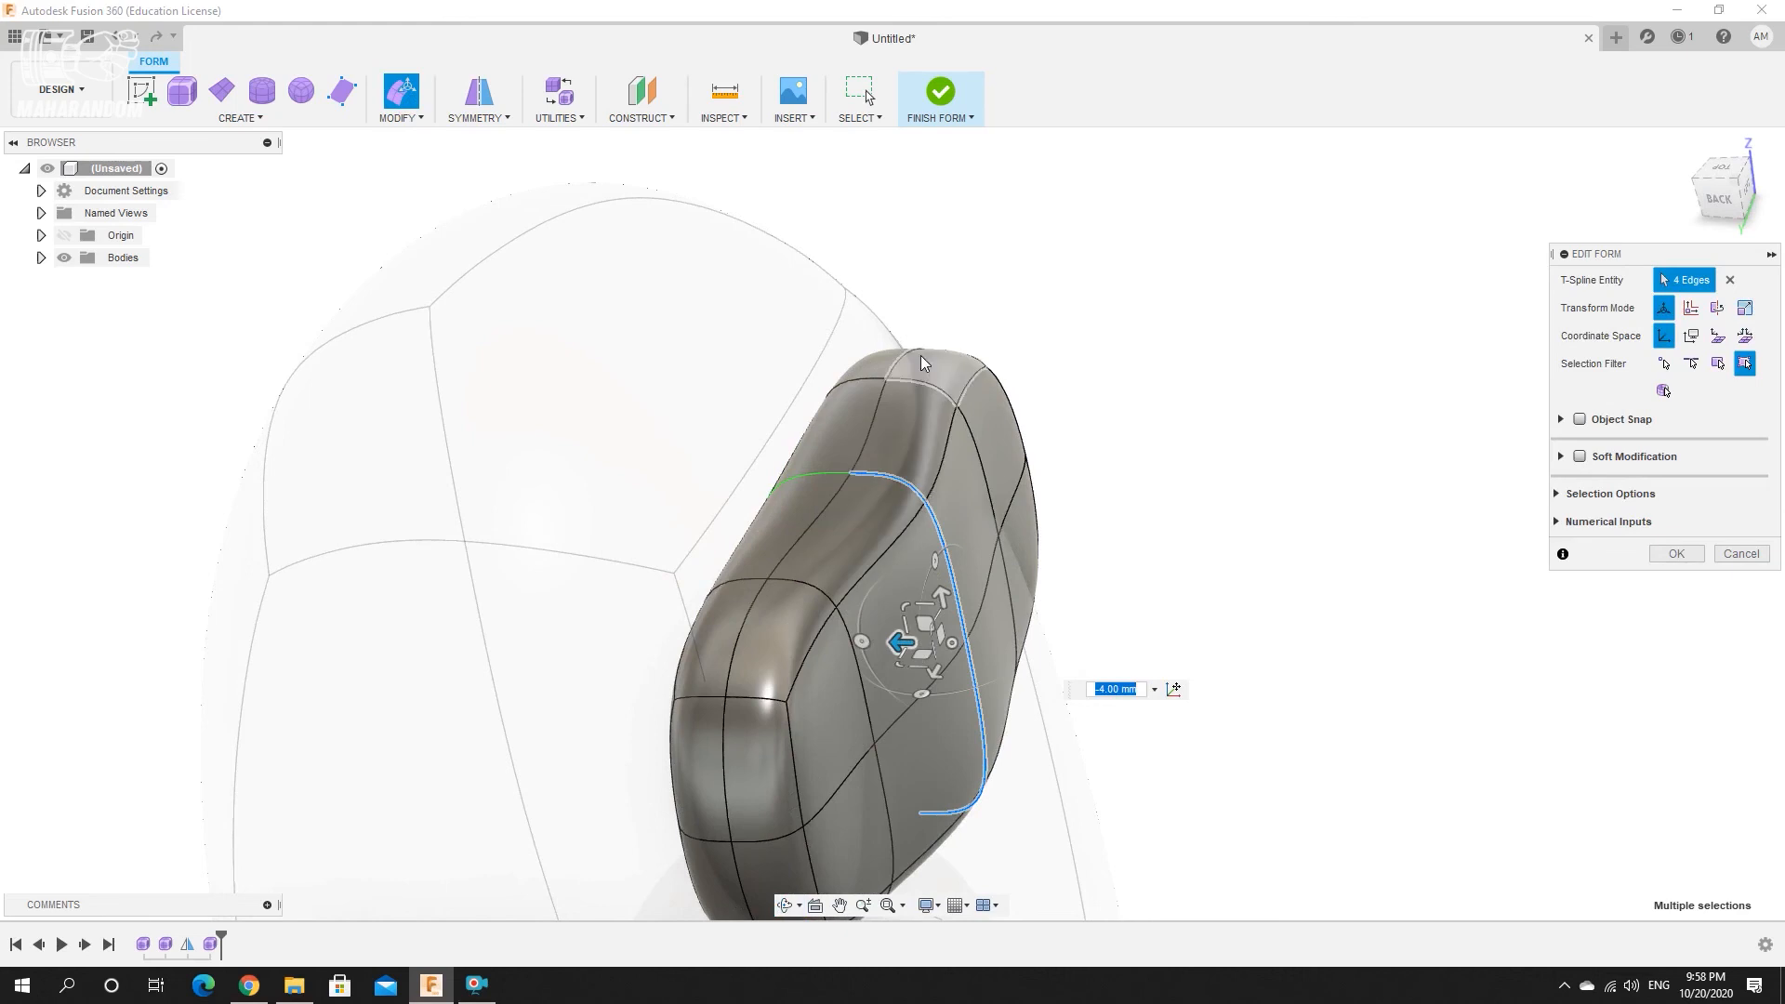
mouse_move(1030, 344)
shift+middle_down()
mouse_move(916, 331)
mouse_move(1012, 350)
shift+middle_up()
drag(872, 656, 902, 650)
Select the four front edges at the visor's side end and move them 2 mm back toward the main body.
shift+middle_drag(1014, 359, 1017, 430)
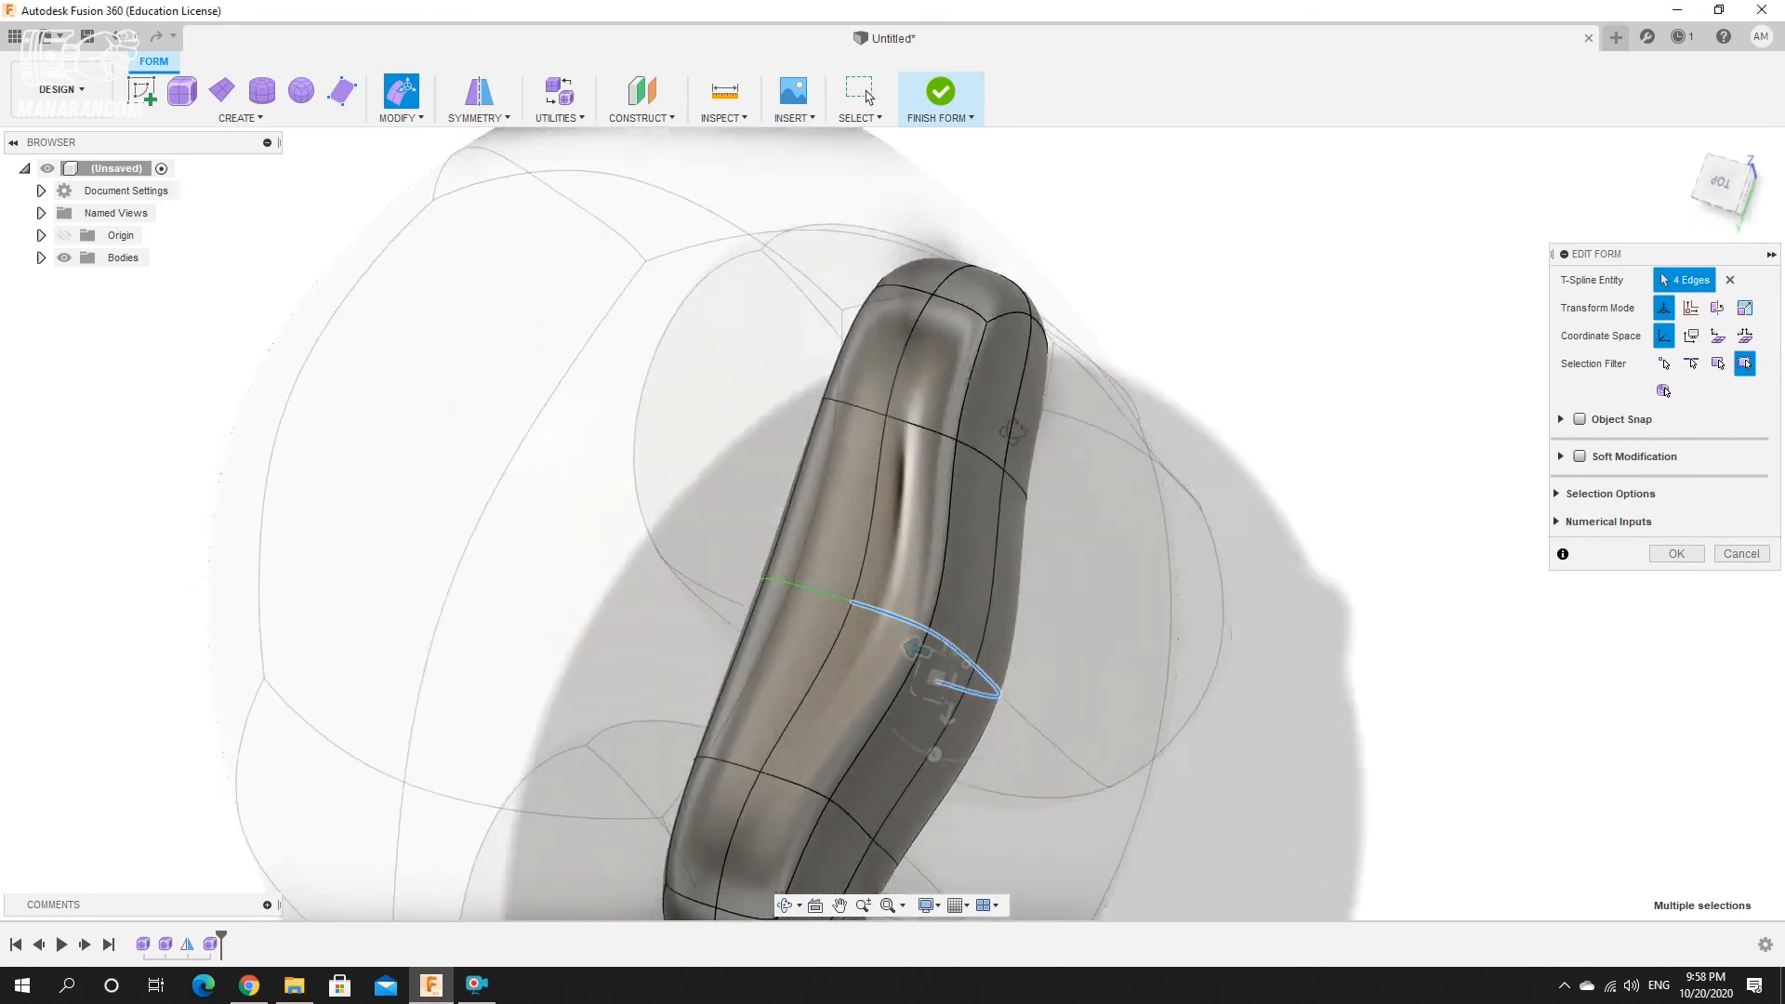
double_click(1009, 318)
click(962, 314)
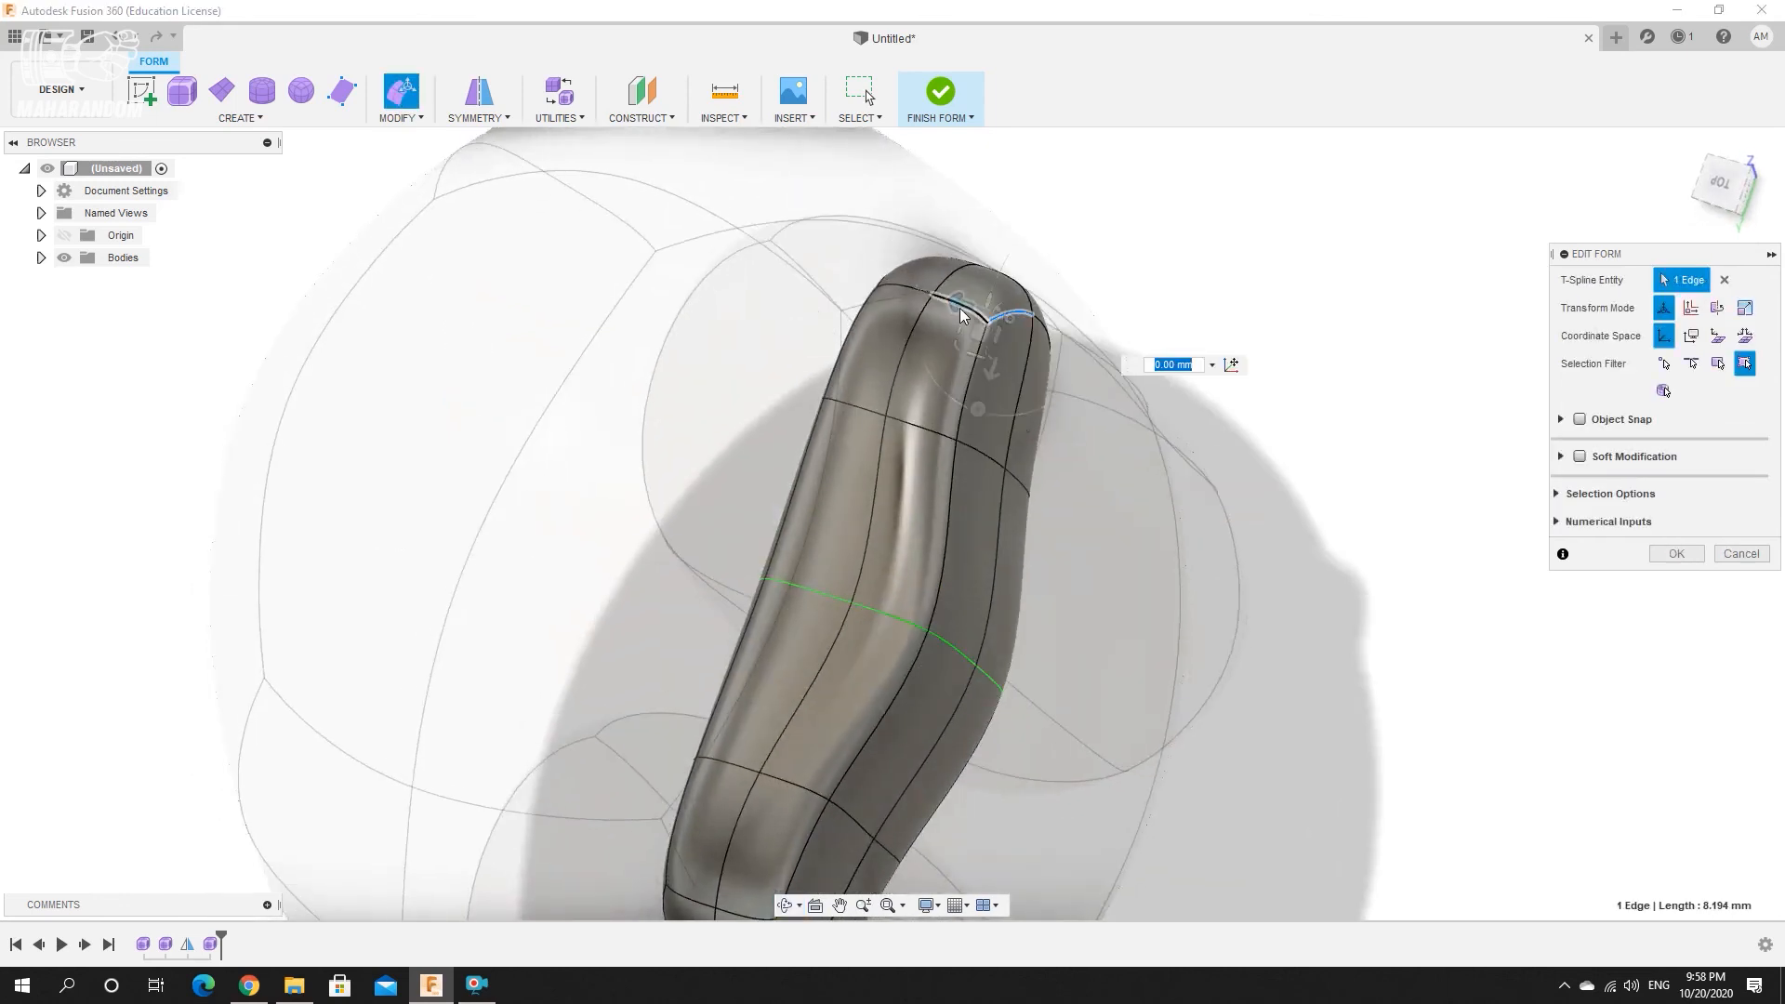
shift+middle_drag(962, 315, 954, 312)
shift+click(1047, 331)
shift+middle_drag(1074, 273, 855, 564)
shift+click(1084, 382)
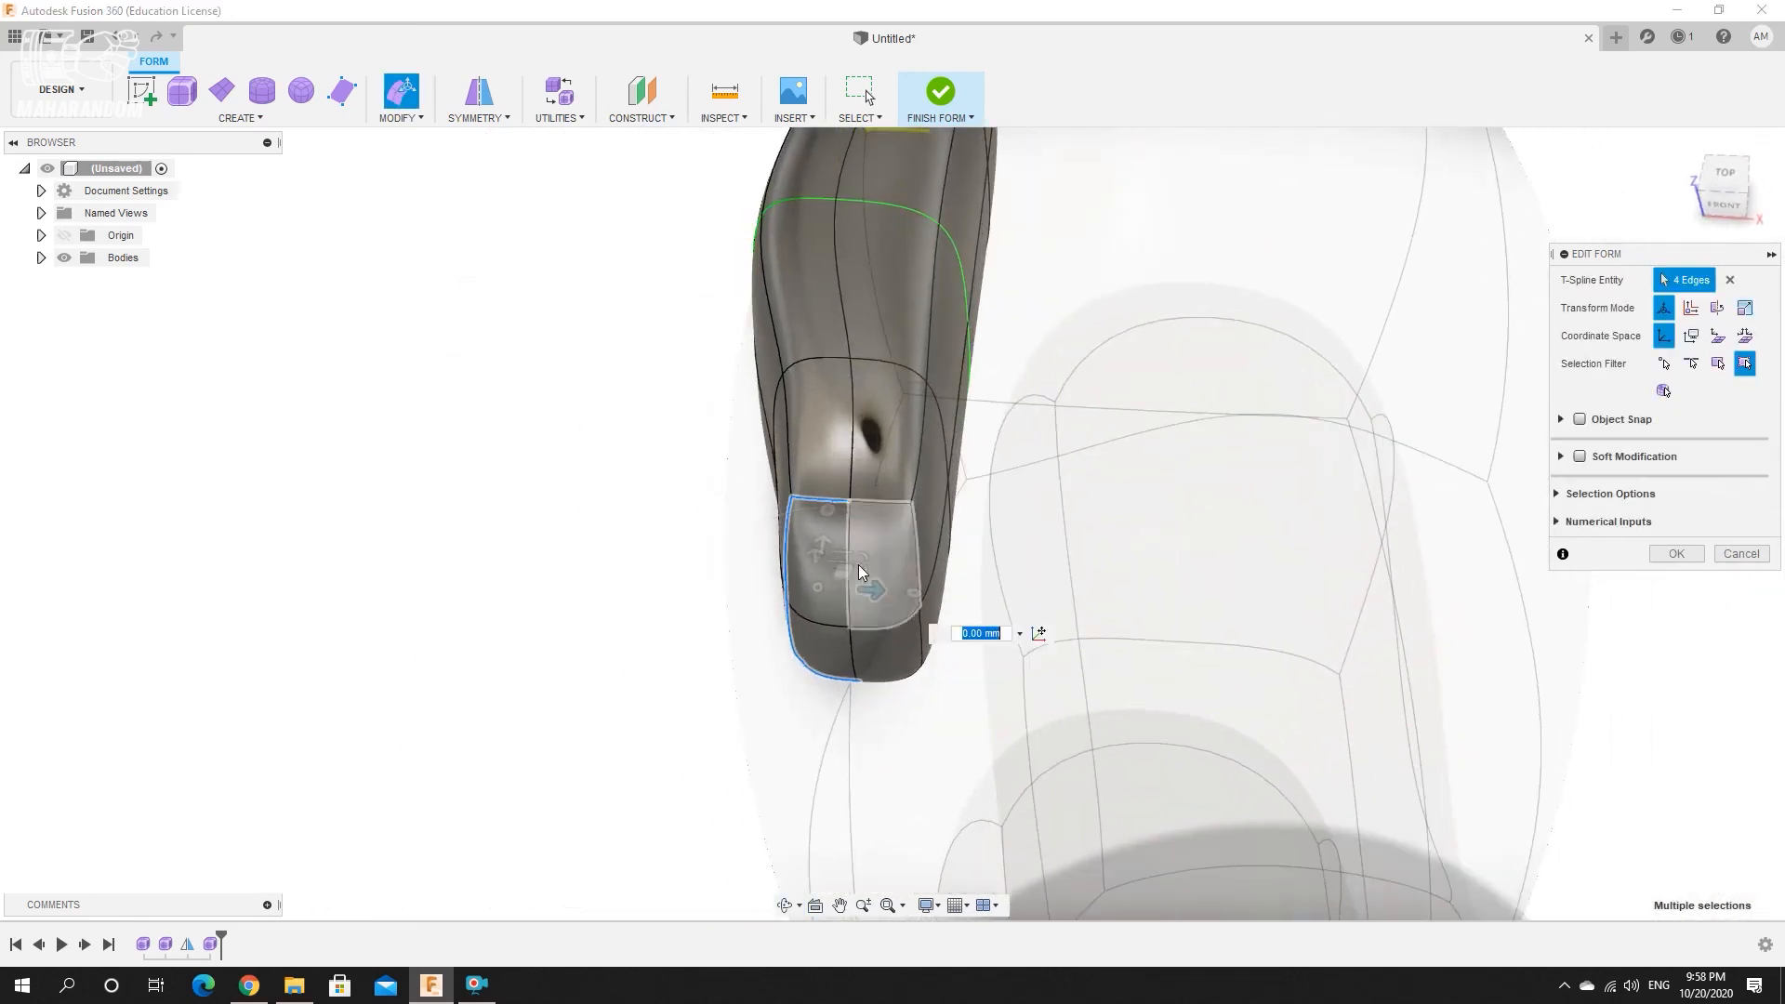
drag(870, 592, 900, 588)
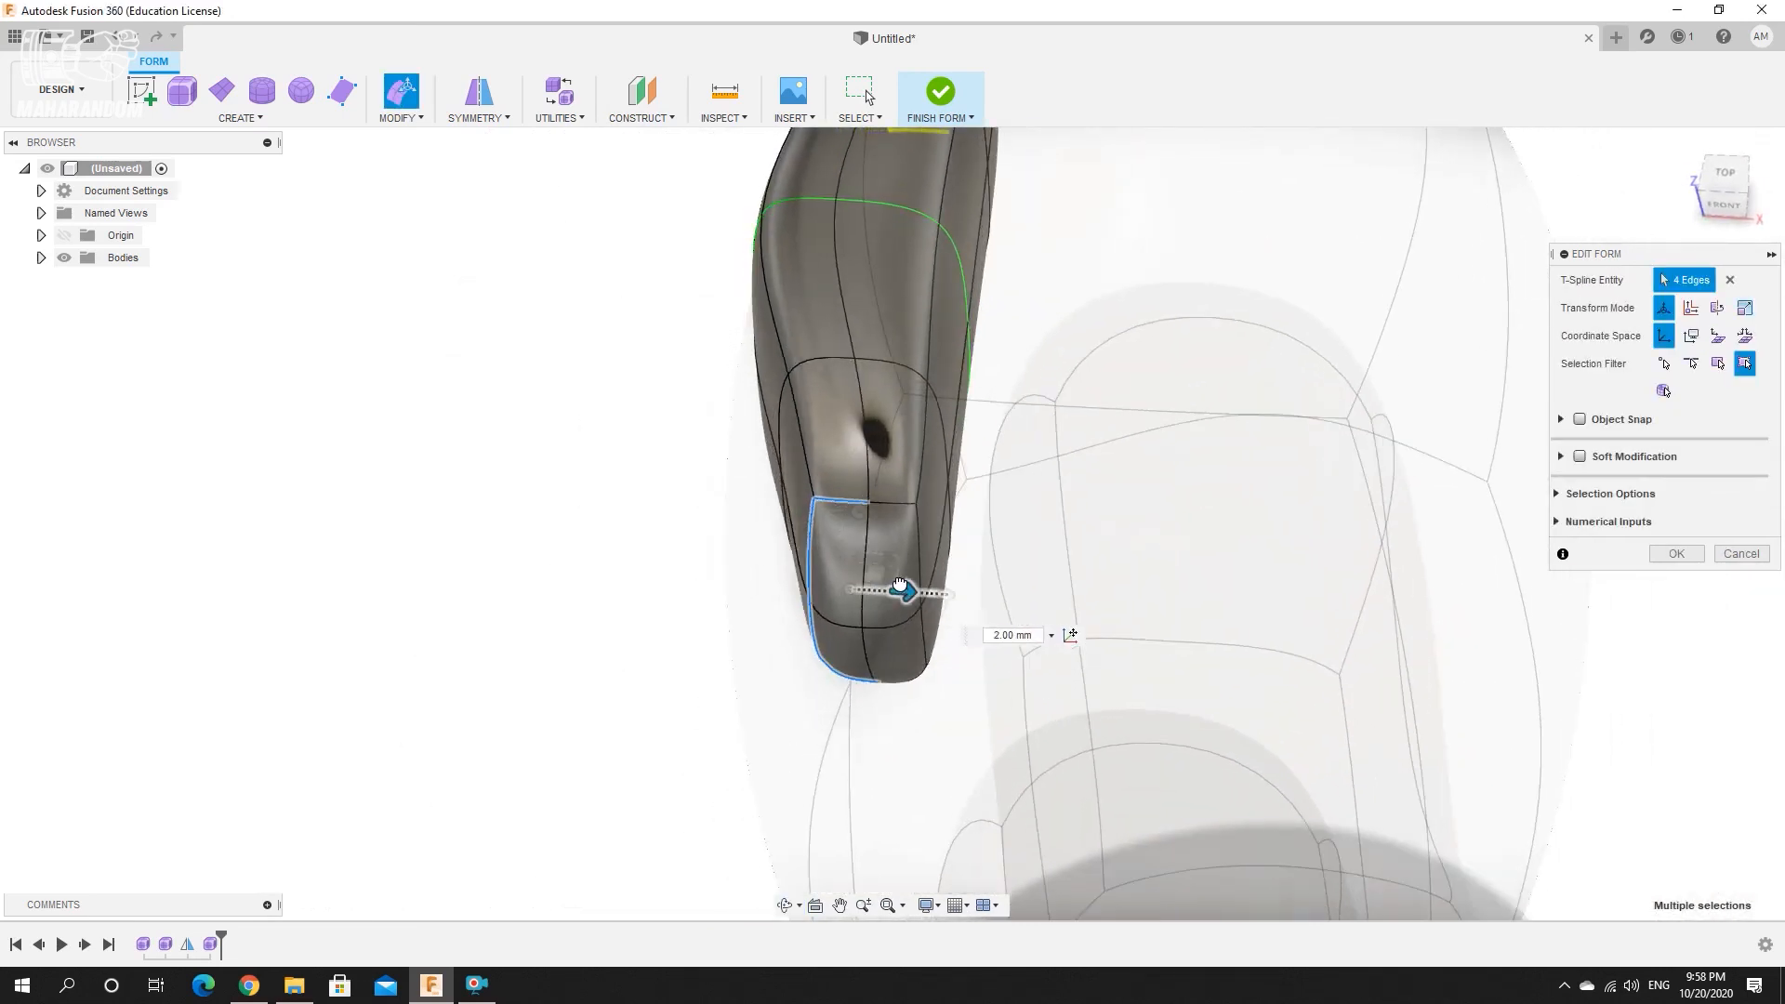
Pull the two vertical front edges between the visor's centre line and its side end slightly outward.
click(778, 407)
shift+middle_drag(778, 408, 785, 484)
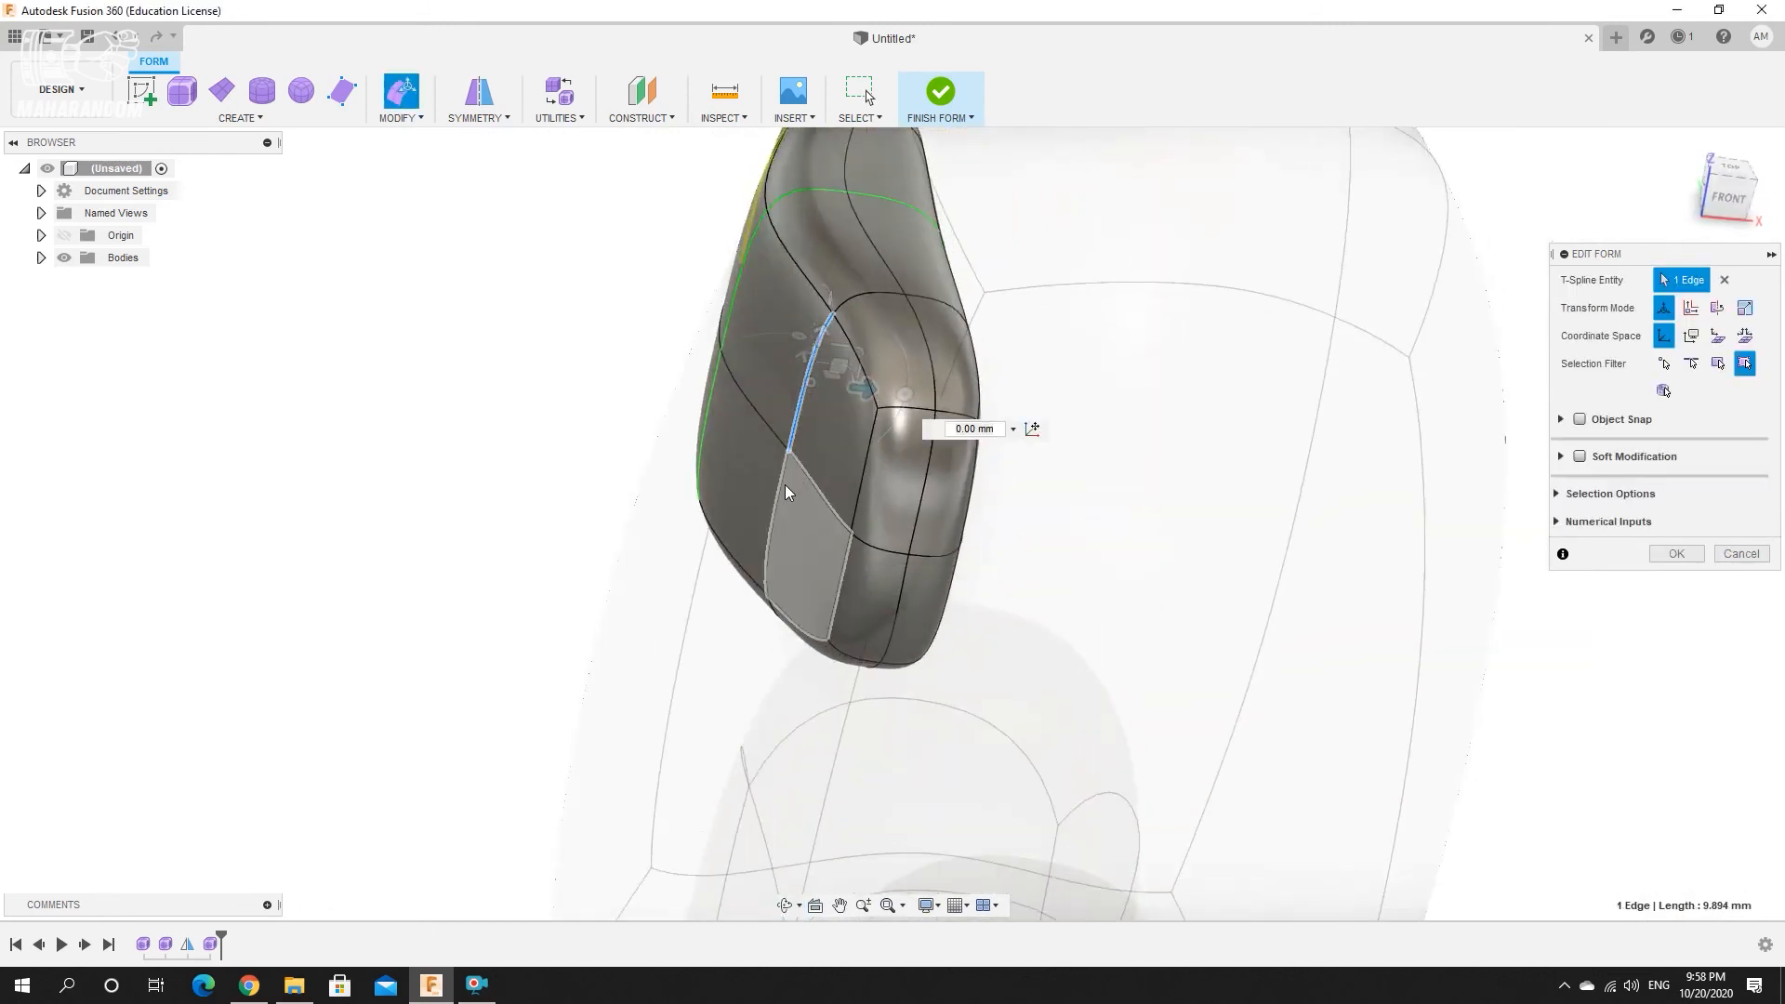
click(784, 484)
shift+click(795, 406)
drag(849, 459, 822, 456)
Adjust the visor's lower front edges beside its centre line to smooth the curved underside.
shift+middle_drag(813, 463, 662, 499)
click(842, 456)
shift+middle_drag(893, 475, 832, 387)
click(865, 464)
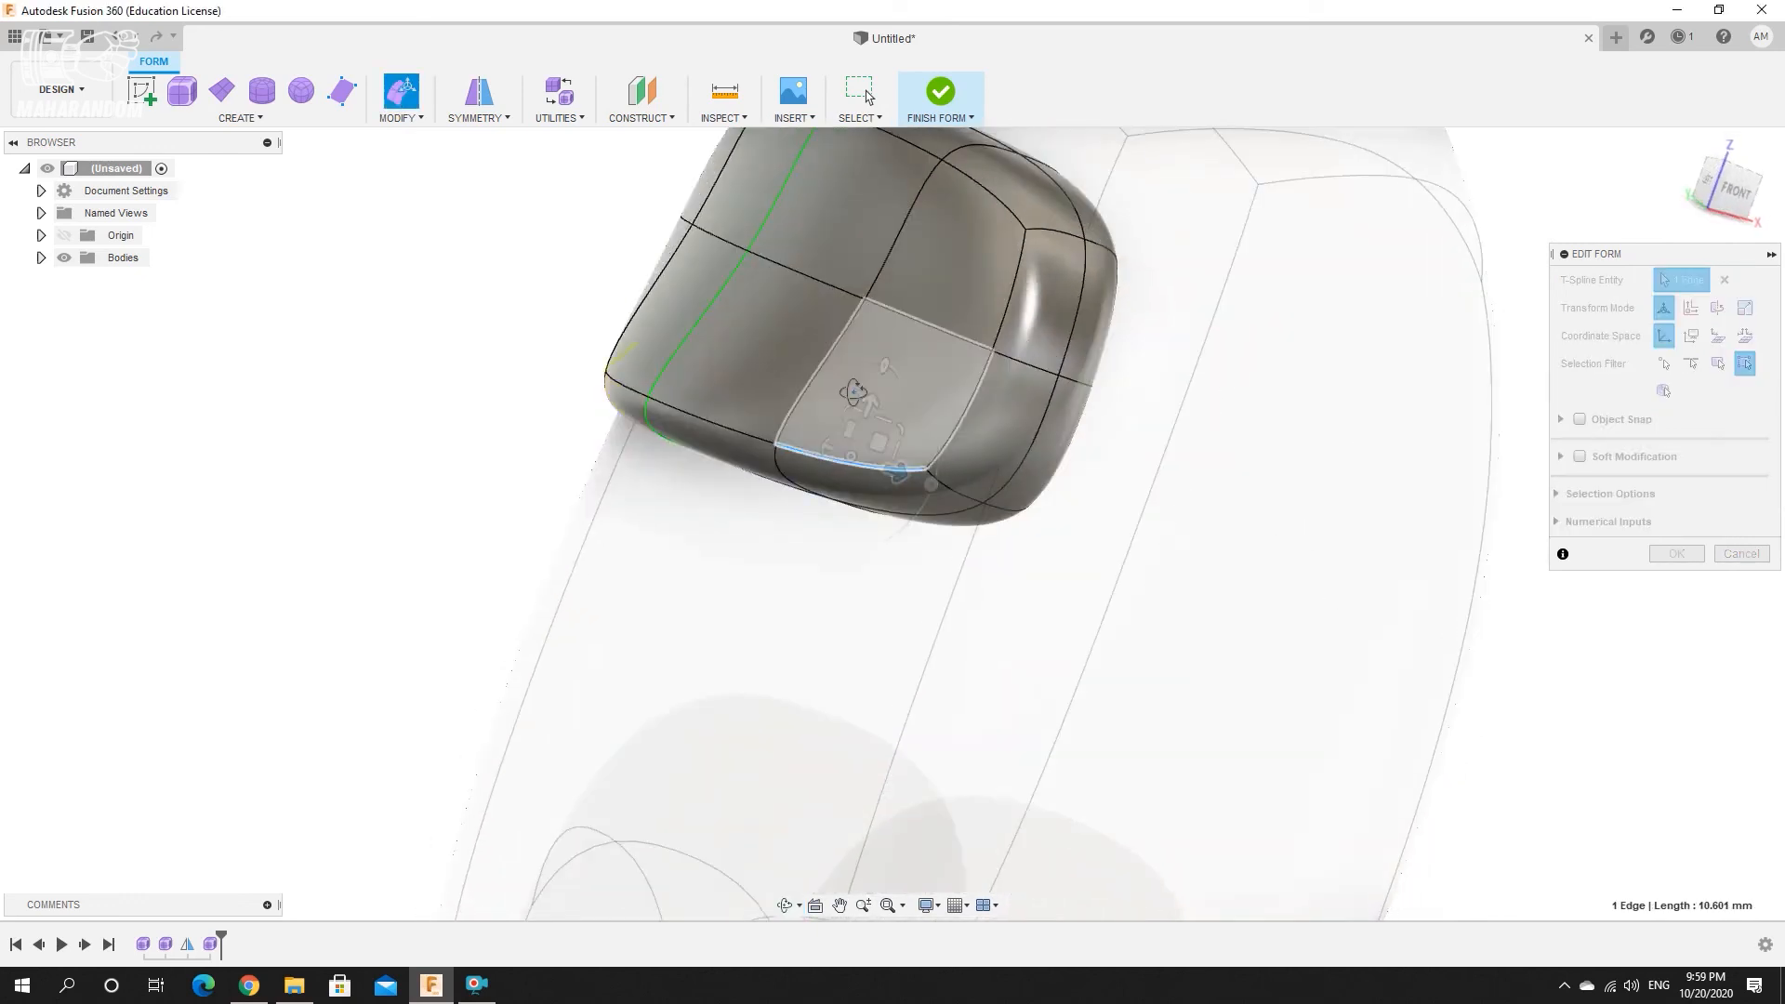
shift+middle_drag(891, 473, 860, 437)
drag(861, 446, 874, 453)
shift+middle_drag(872, 453, 655, 245)
drag(765, 297, 683, 335)
scroll(719, 432, down, 3)
scroll(747, 336, up, 3)
shift+middle_drag(633, 550, 774, 523)
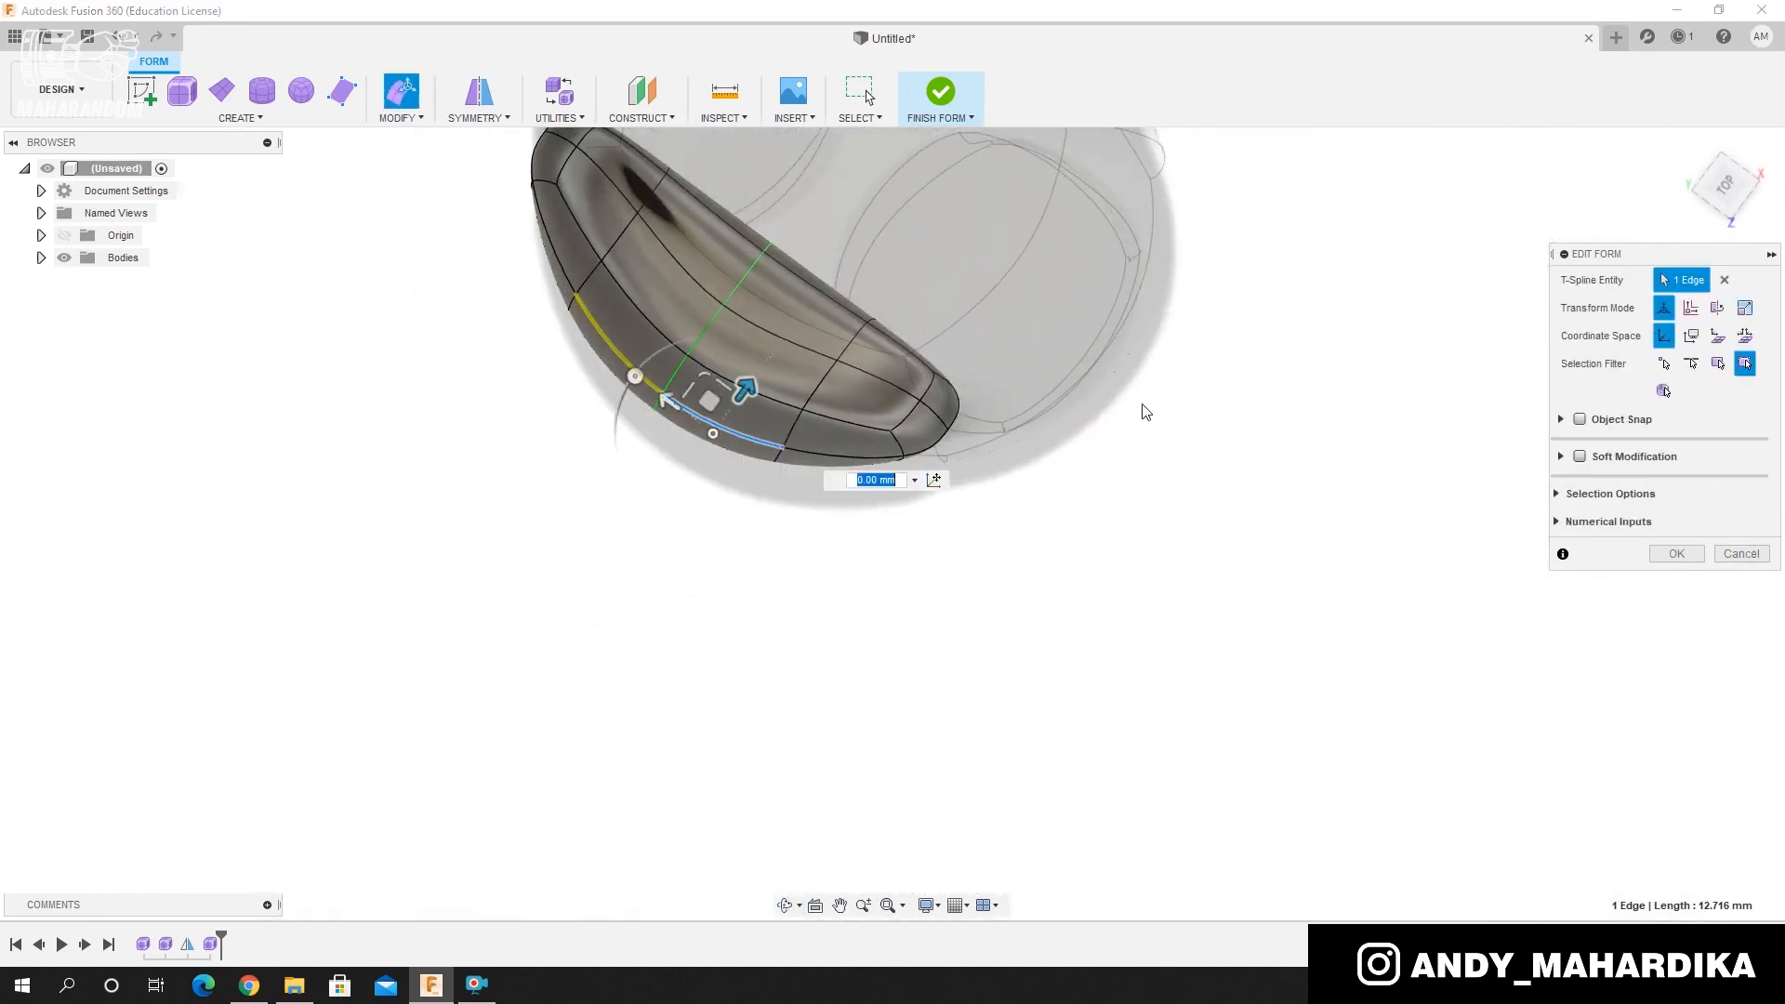
Shift the edge at the visor's side end by about 2.5 mm, adjust the neighbouring edges and finish the form.
click(1727, 189)
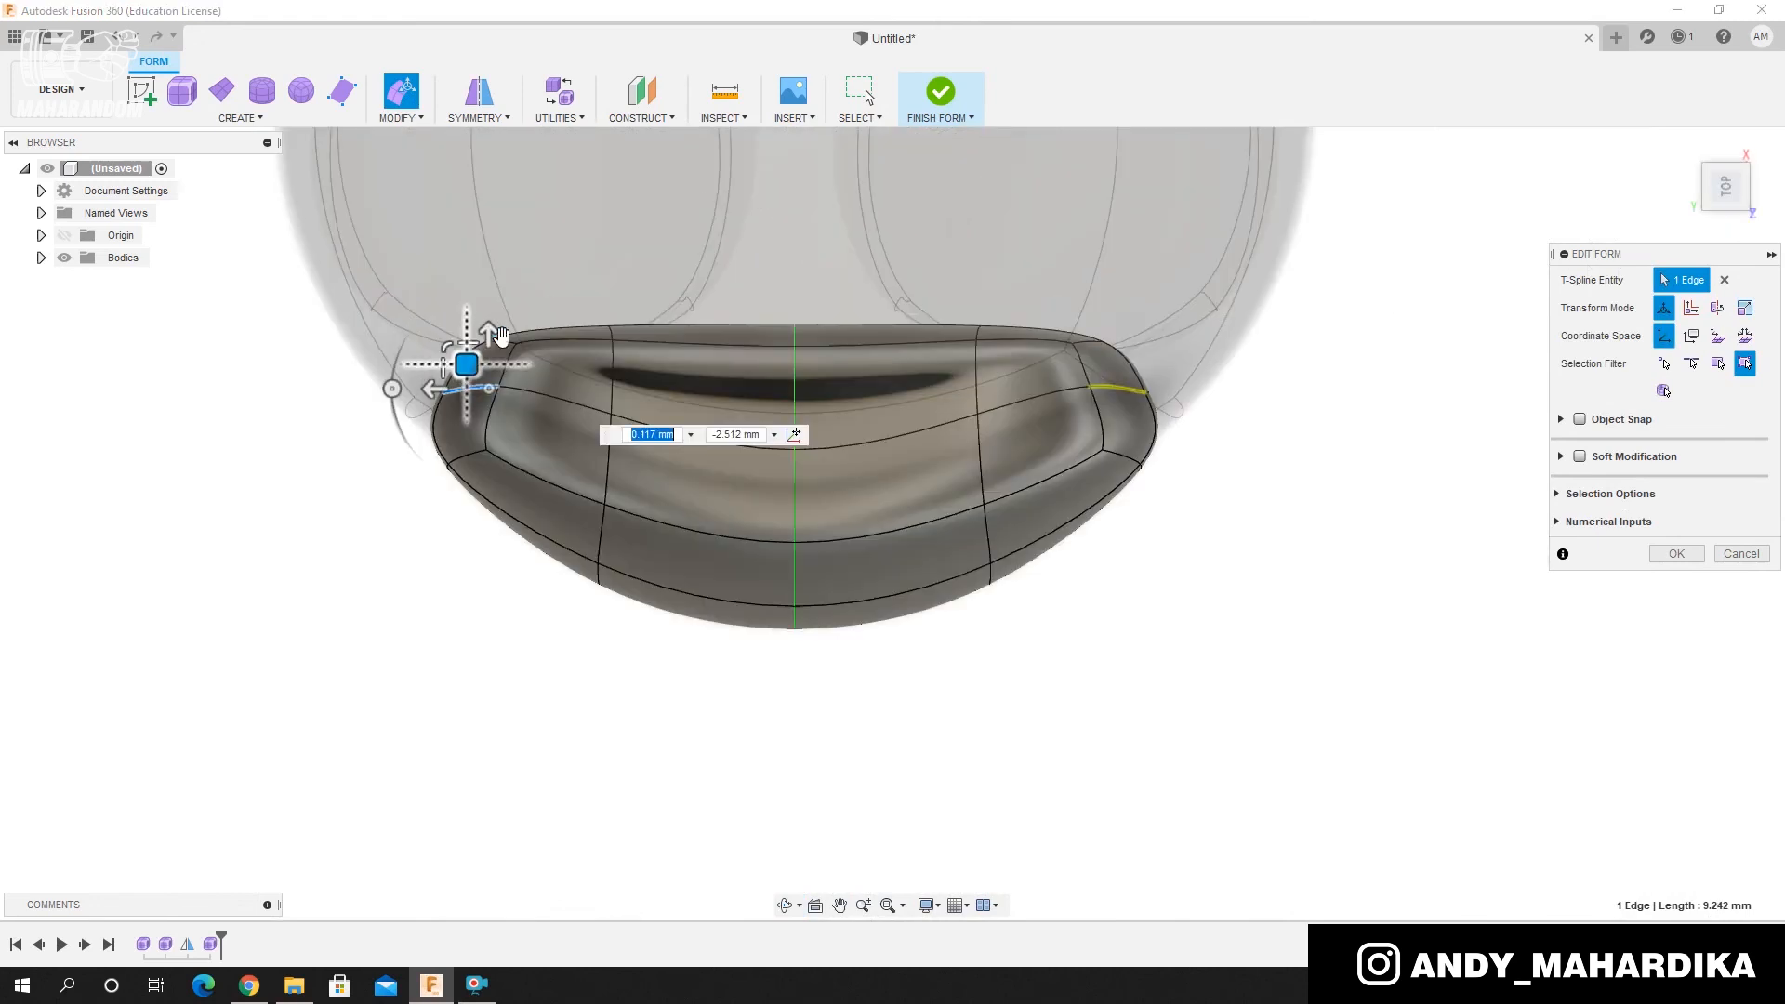
drag(635, 355, 640, 333)
drag(764, 274, 789, 342)
scroll(790, 342, down, 3)
shift+middle_drag(786, 428, 981, 346)
click(1677, 552)
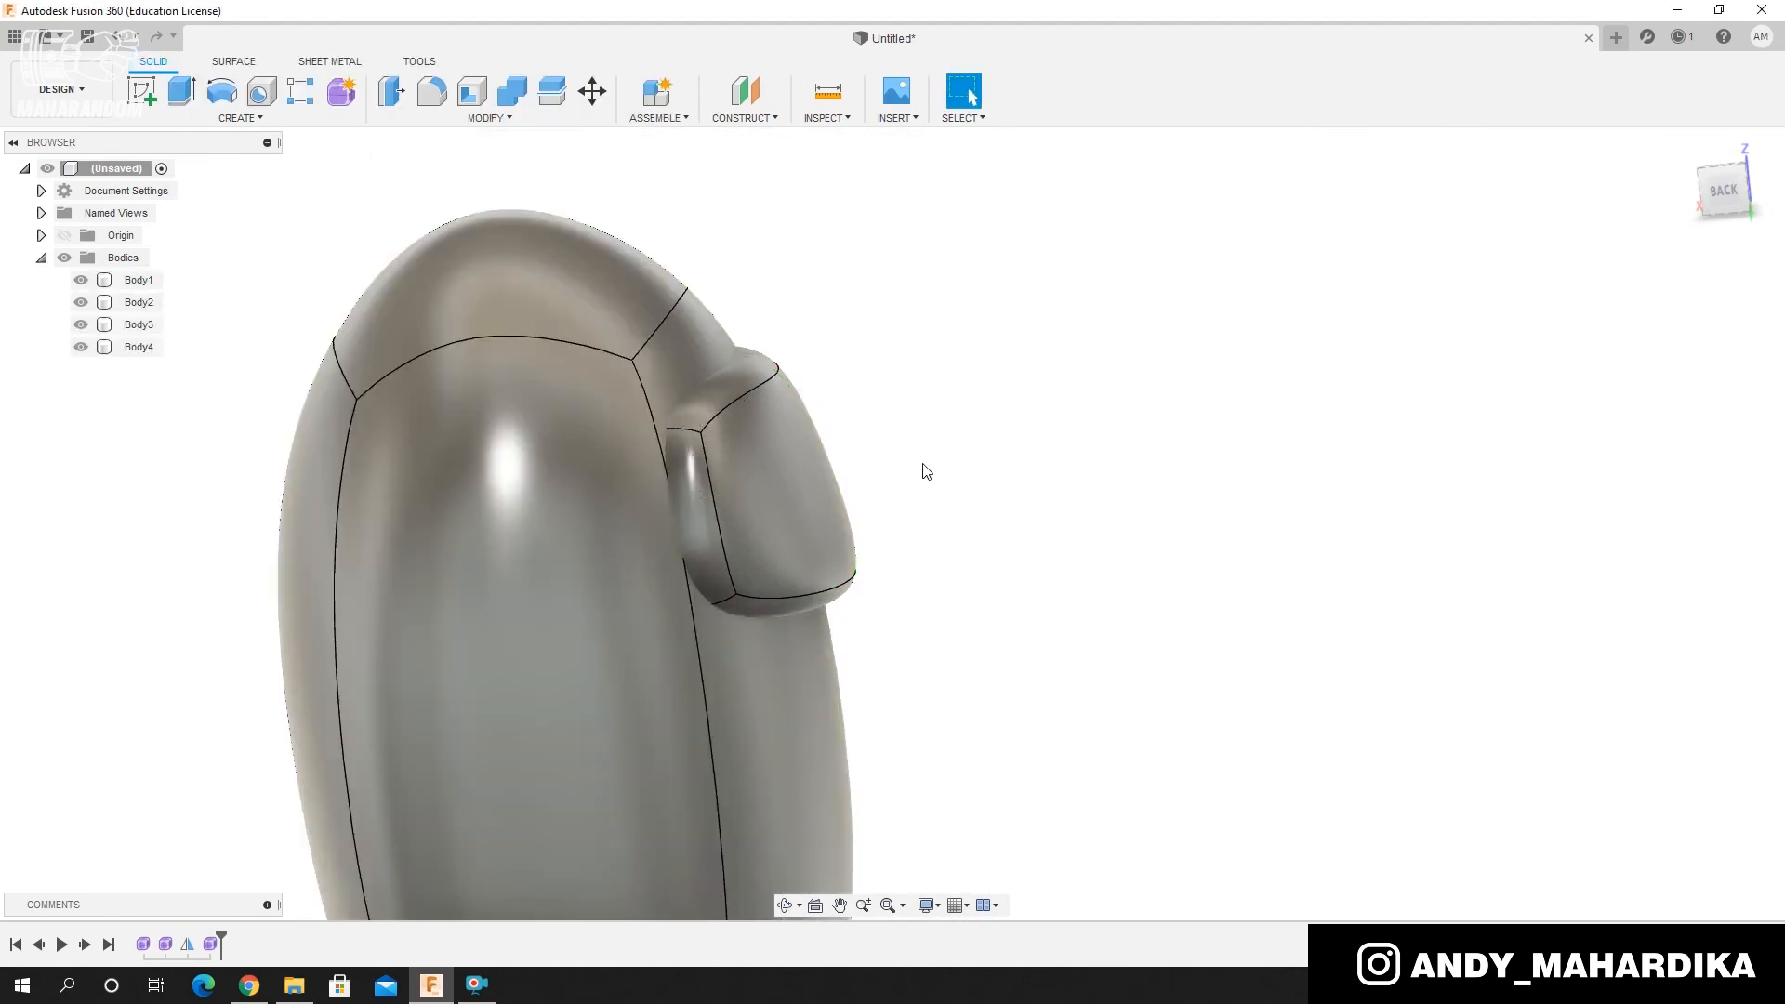
Examine from behind how the visor sits on the main body.
scroll(923, 464, down, 3)
shift+middle_drag(848, 484, 823, 439)
drag(877, 444, 849, 403)
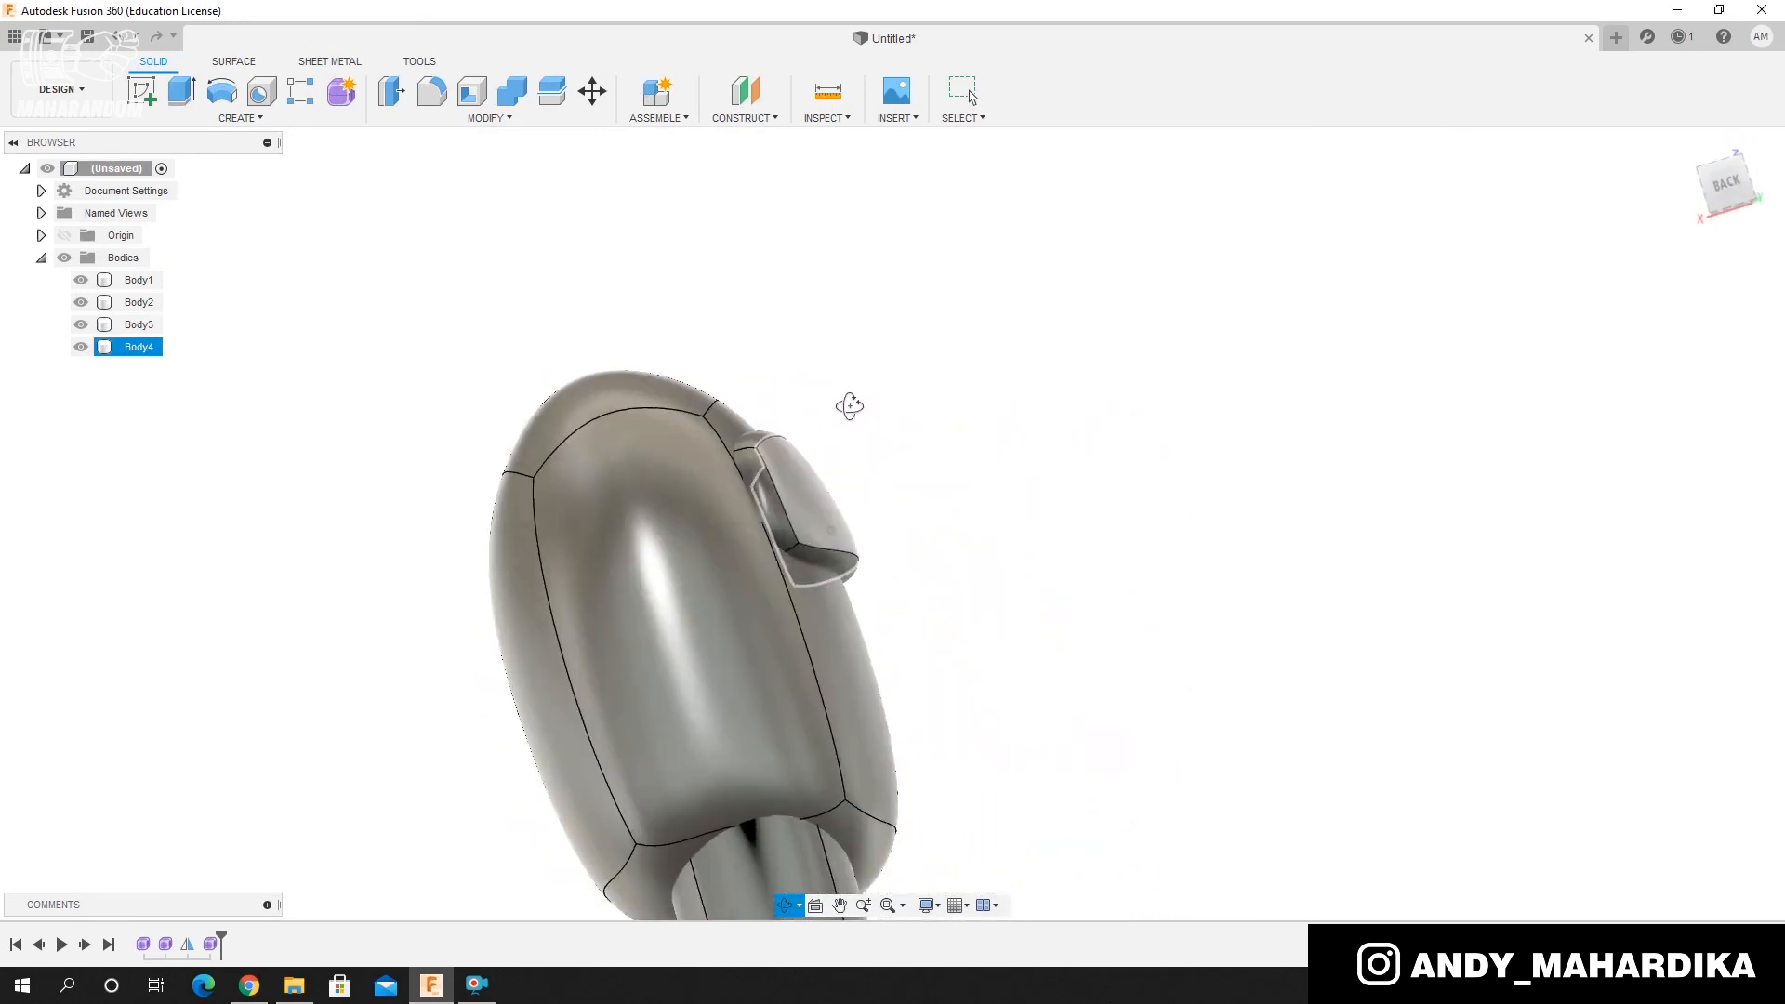
key(Escape)
scroll(757, 548, up, 2)
scroll(728, 565, down, 4)
shift+middle_drag(728, 565, 683, 578)
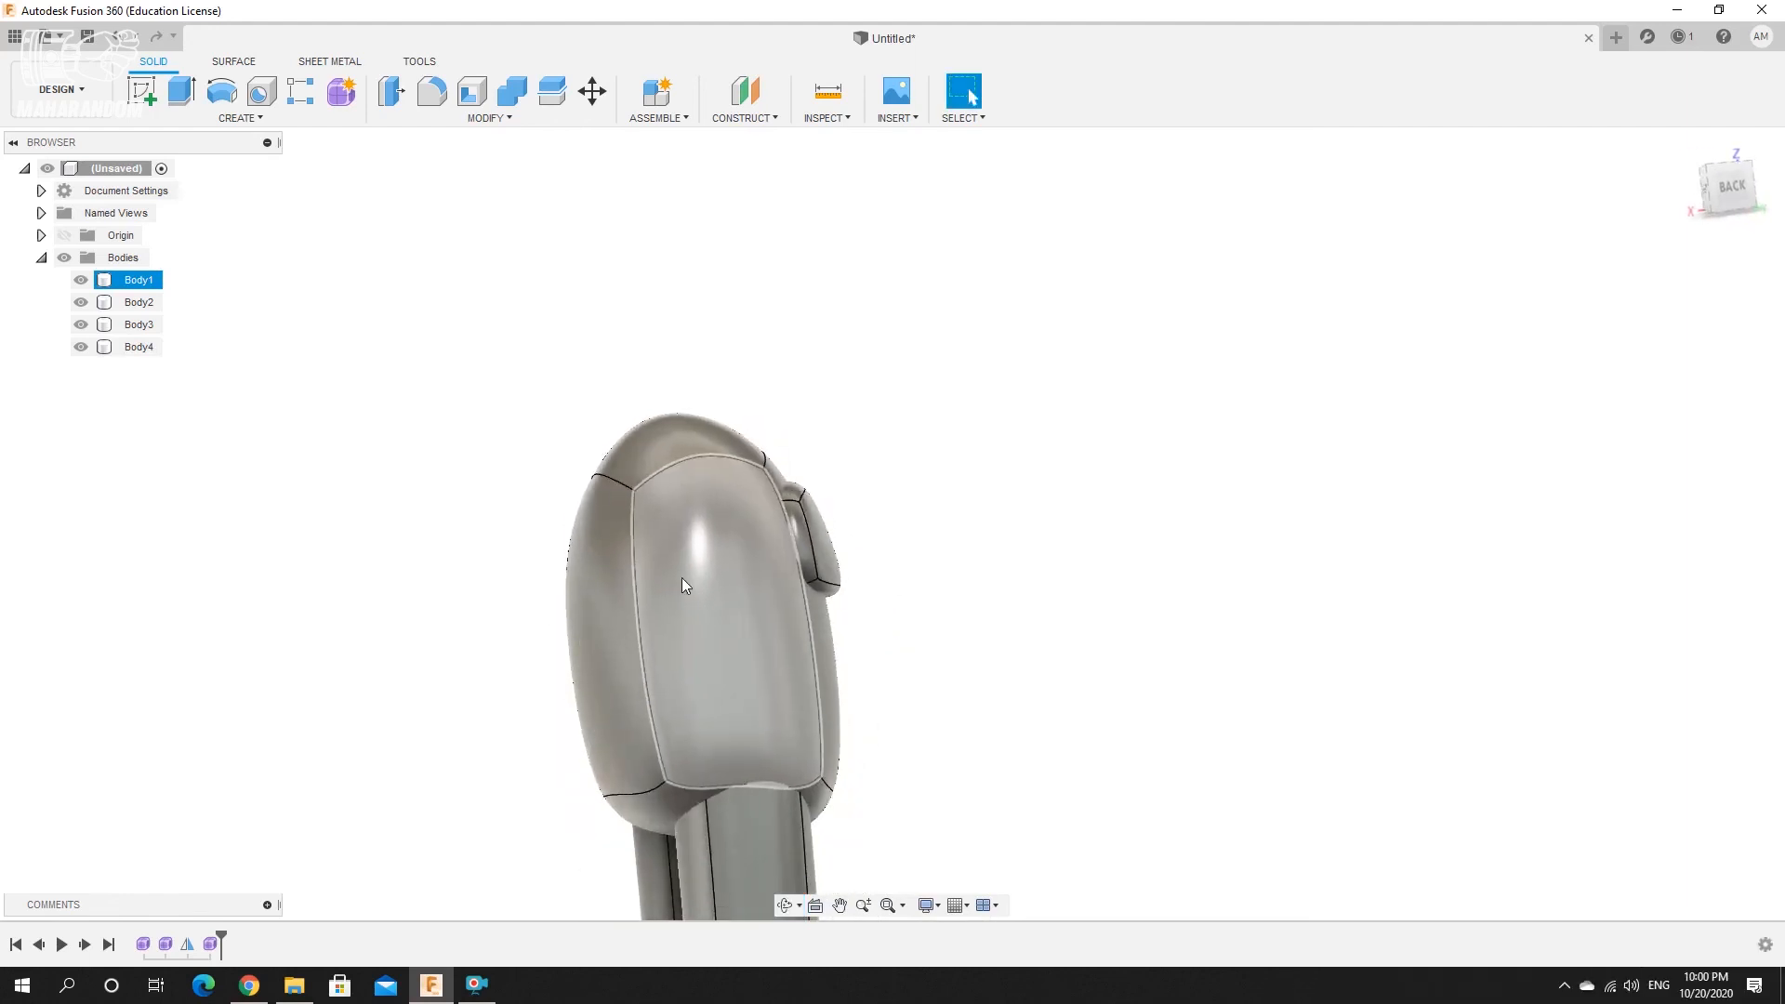
Create a new form with a centre box on the horizontal origin plane, 20 × 40 × 50 mm, two faces per direction.
click(344, 93)
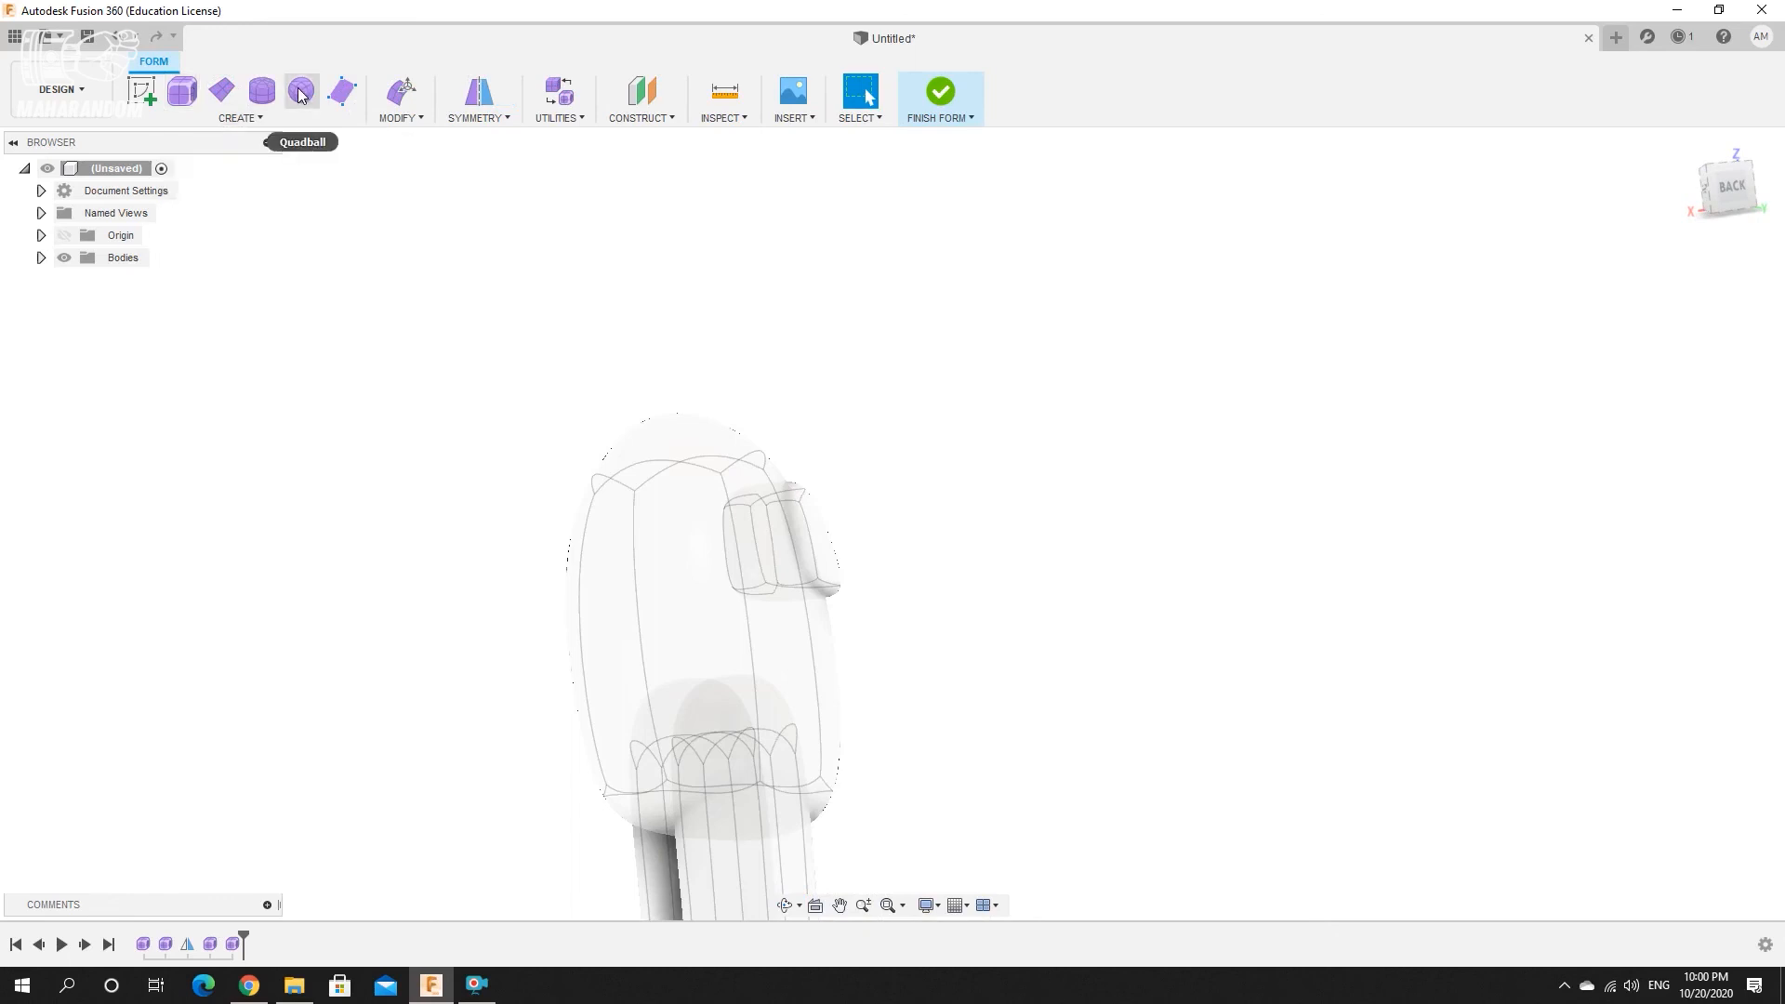
click(184, 93)
click(681, 507)
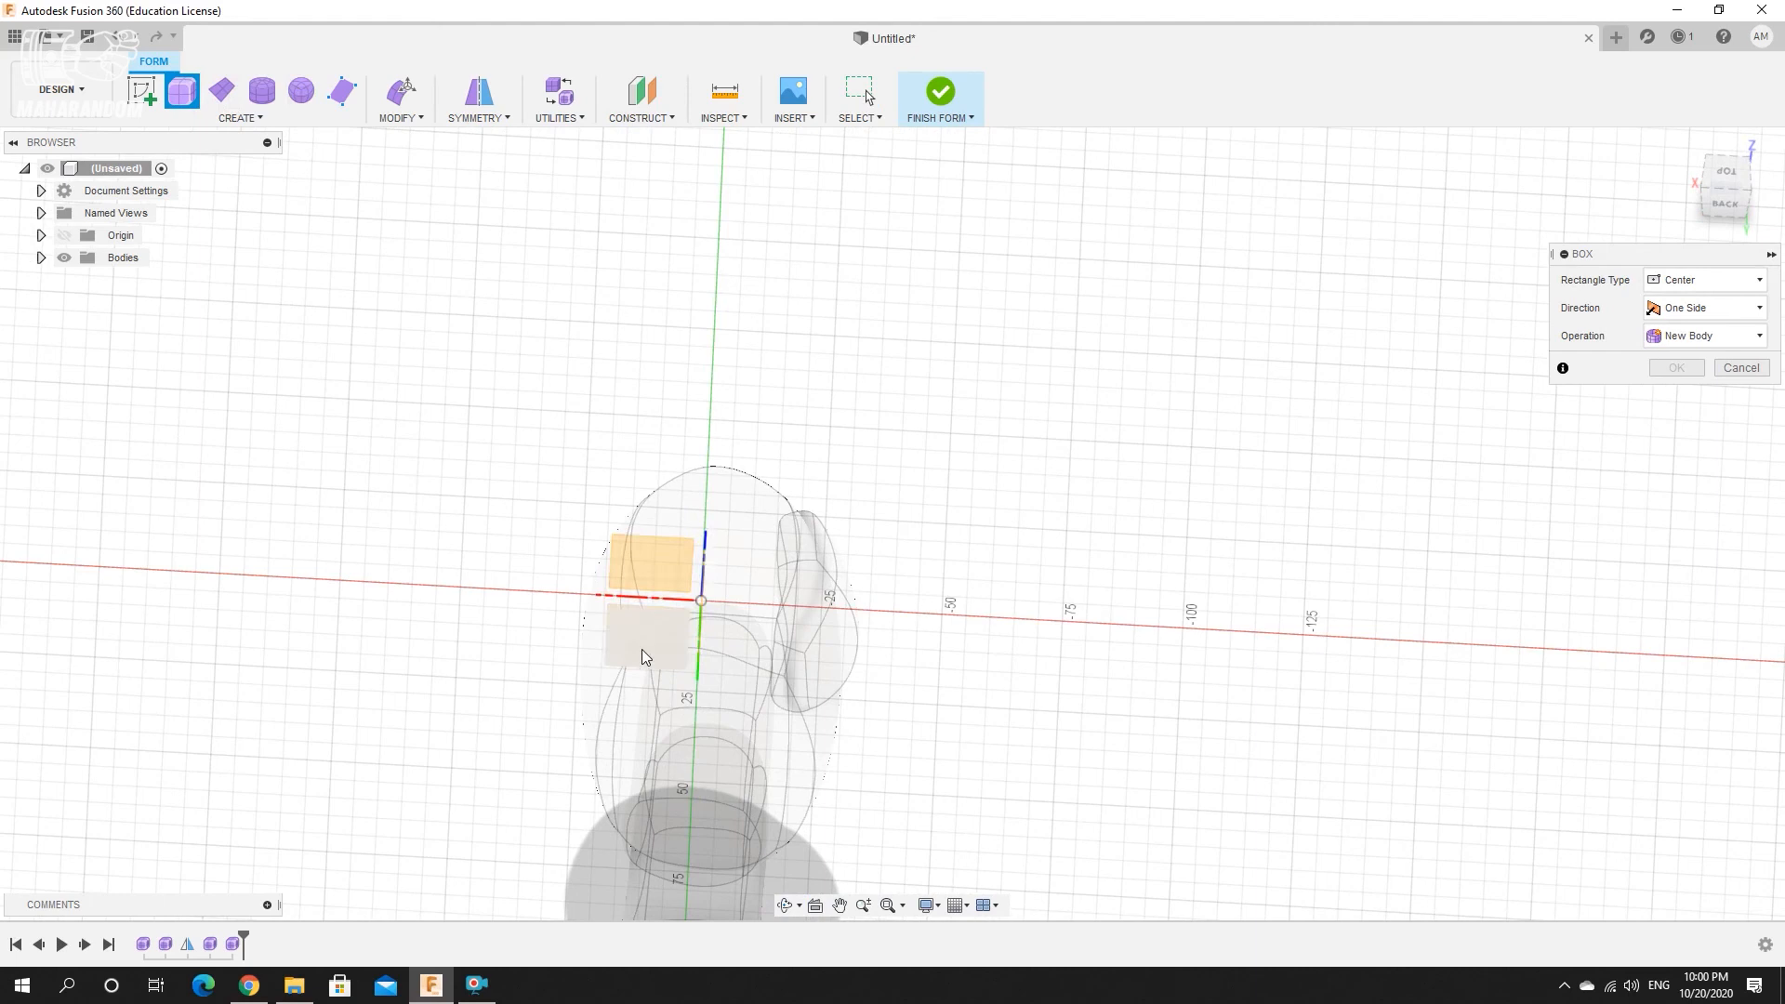
click(704, 606)
click(688, 705)
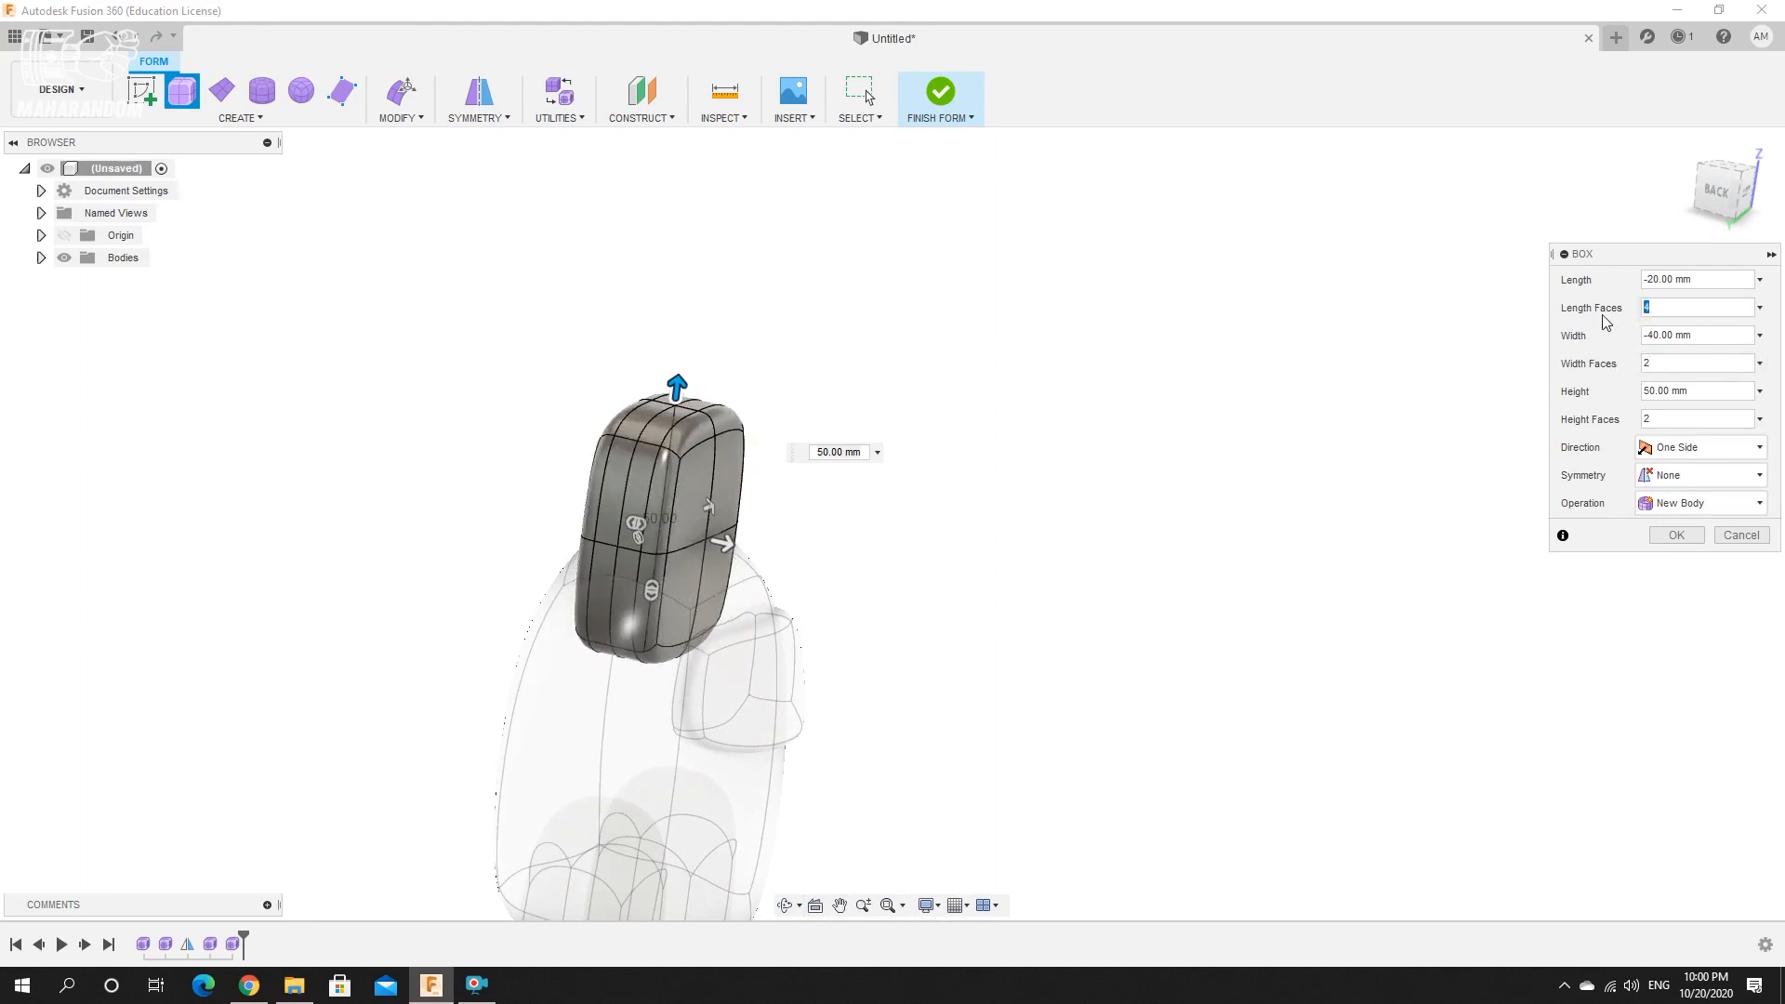
click(1677, 536)
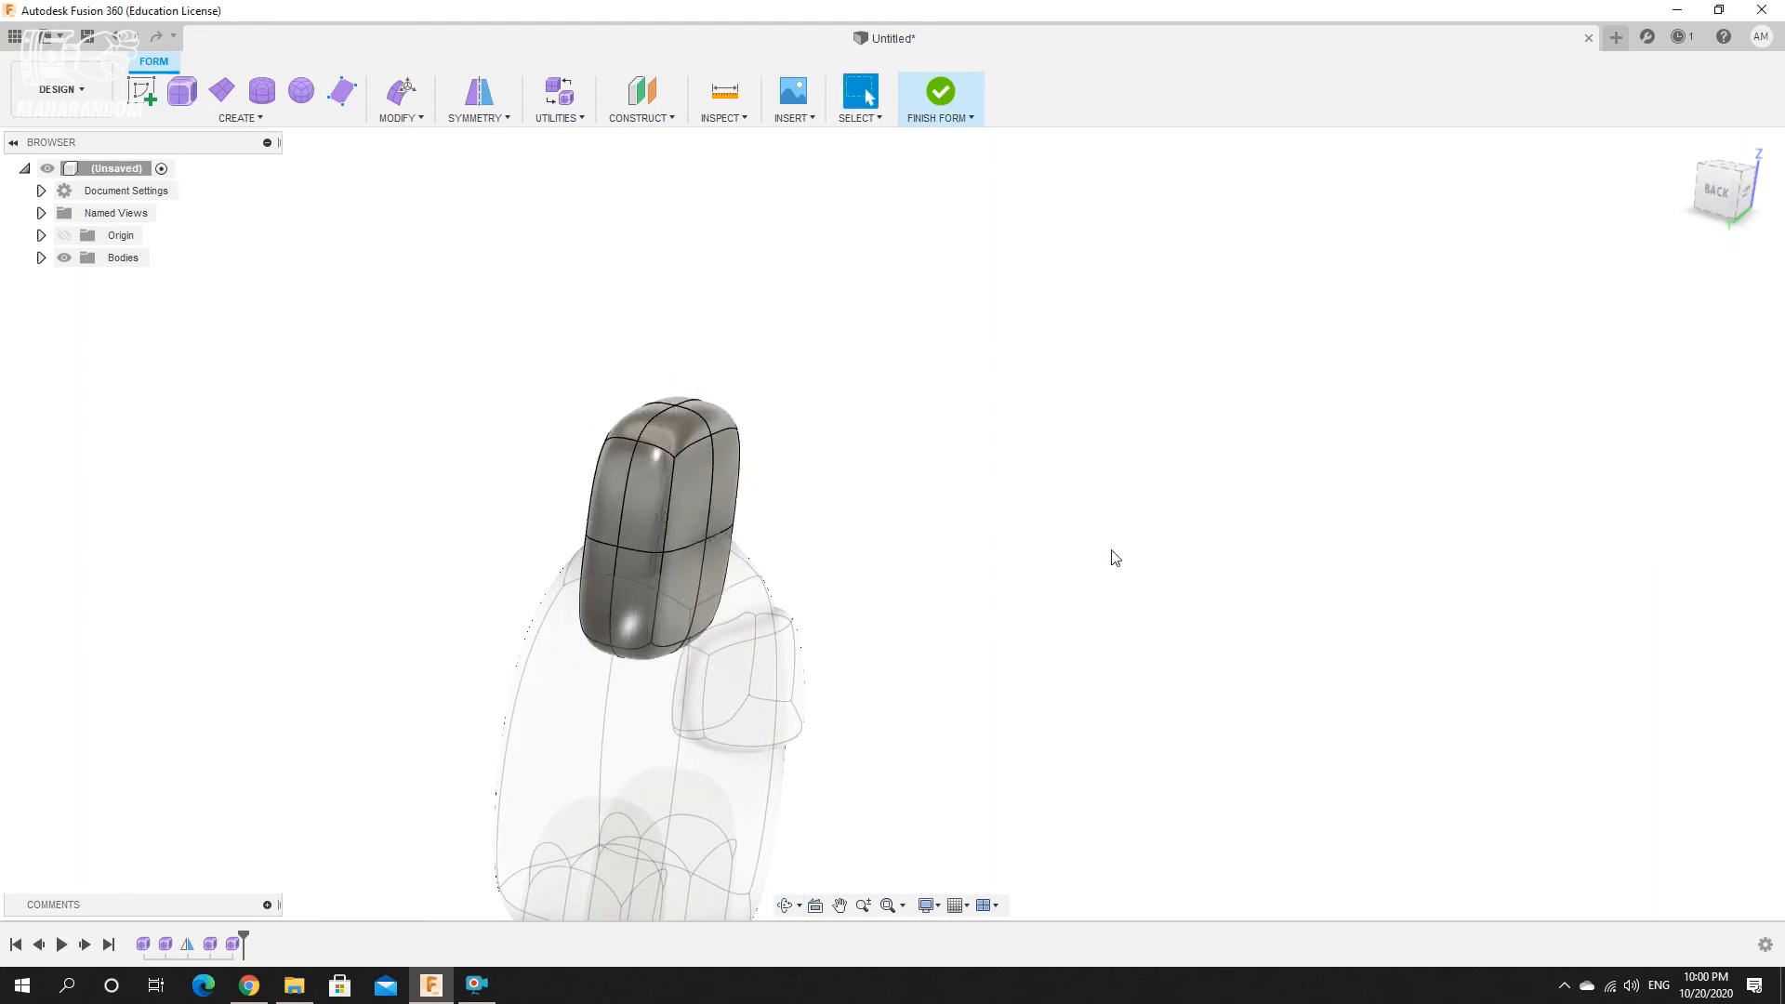
Select the whole new box and move it down and behind the main body as a backpack.
click(404, 93)
drag(526, 375, 845, 670)
shift+middle_drag(753, 651, 711, 688)
click(1723, 189)
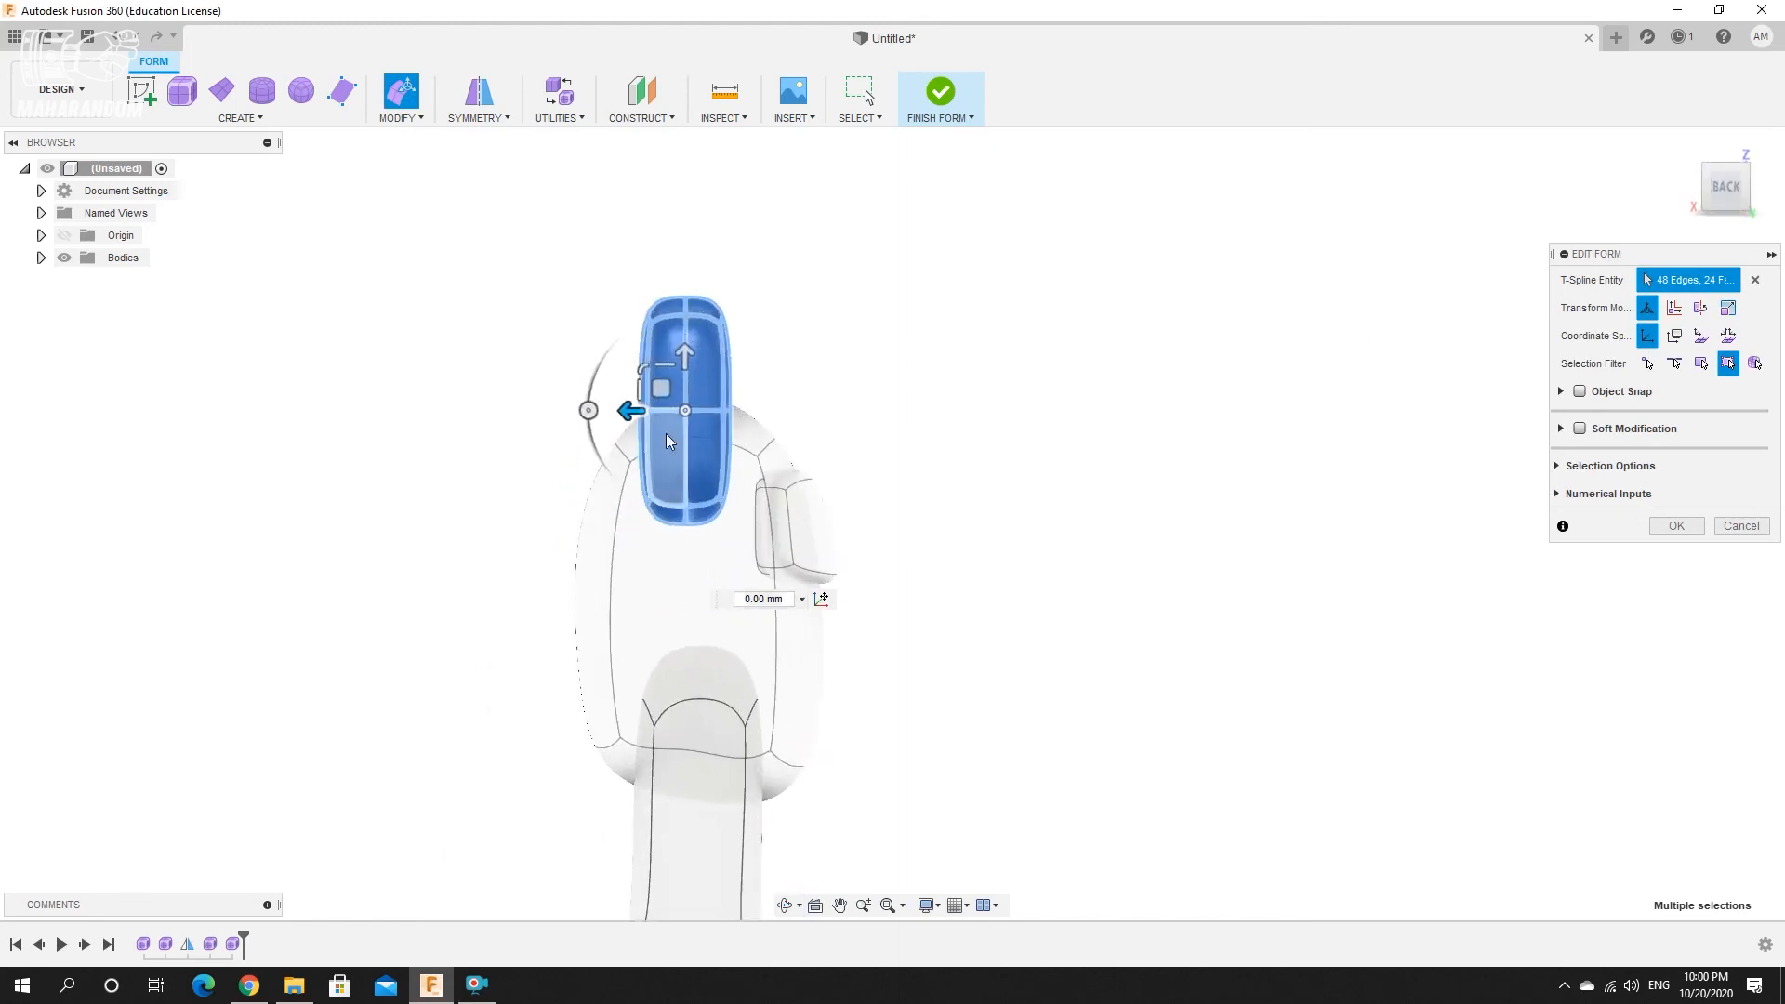
drag(660, 388, 563, 580)
Reshape the backpack's outer upper and lower corners in profile by moving their edges, and finish the form.
scroll(578, 537, up, 3)
drag(458, 483, 550, 523)
mouse_move(481, 502)
mouse_down()
mouse_move(518, 485)
mouse_move(503, 481)
mouse_up()
mouse_move(450, 609)
mouse_down()
mouse_move(542, 659)
mouse_move(462, 623)
mouse_up()
drag(533, 785, 463, 783)
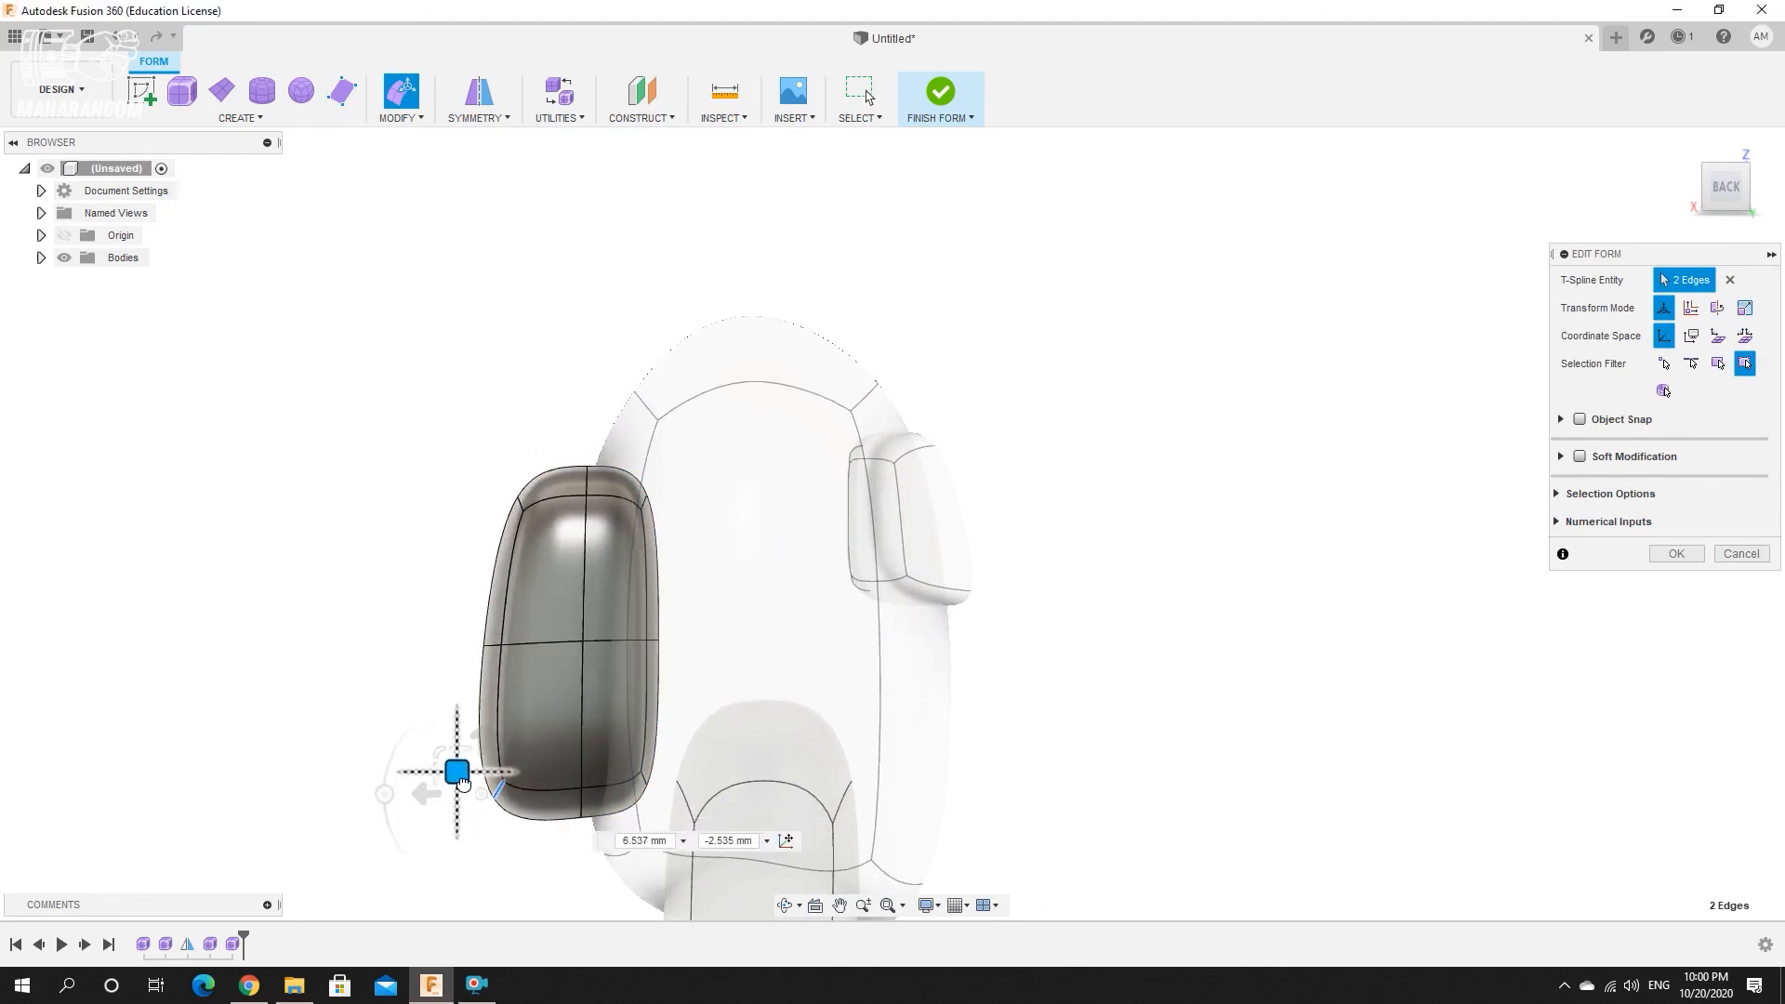
drag(398, 406, 749, 856)
click(945, 99)
Reopen the backpack's form and move the whole body 2 mm toward the main body in the -X direction.
shift+middle_drag(646, 579, 925, 590)
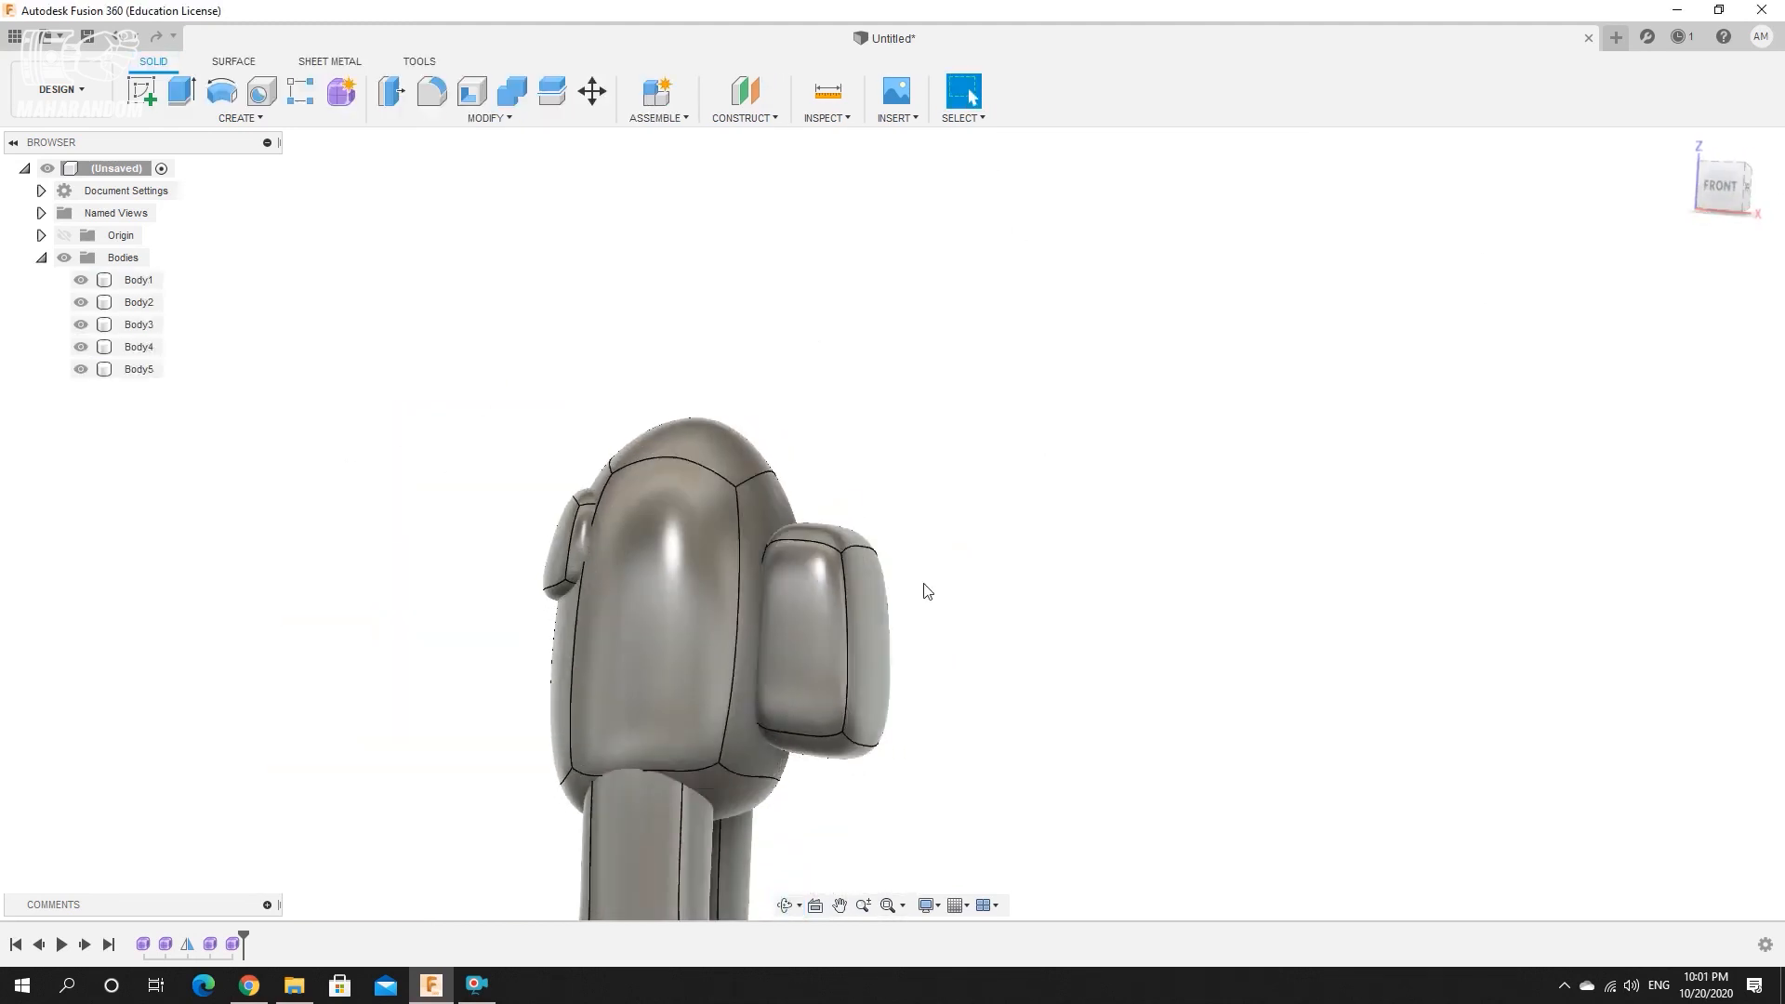
double_click(233, 945)
double_click(834, 607)
scroll(818, 609, up, 3)
click(401, 92)
drag(884, 666, 866, 664)
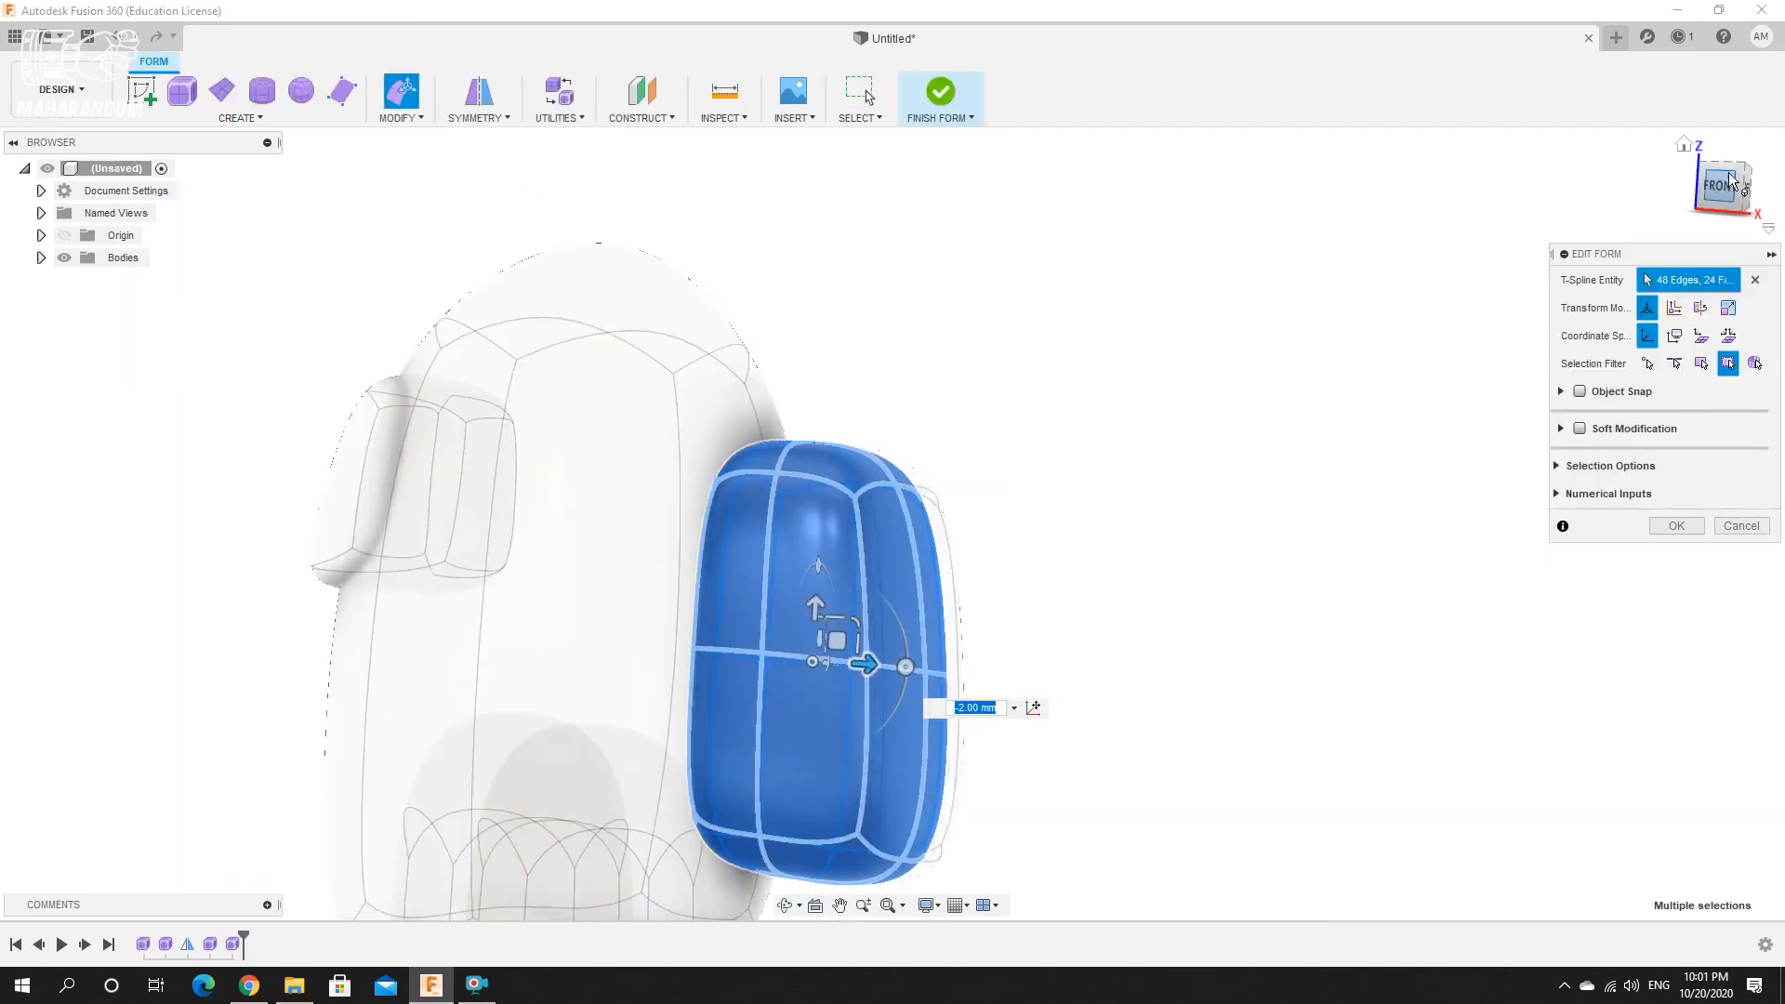
click(1749, 188)
click(786, 517)
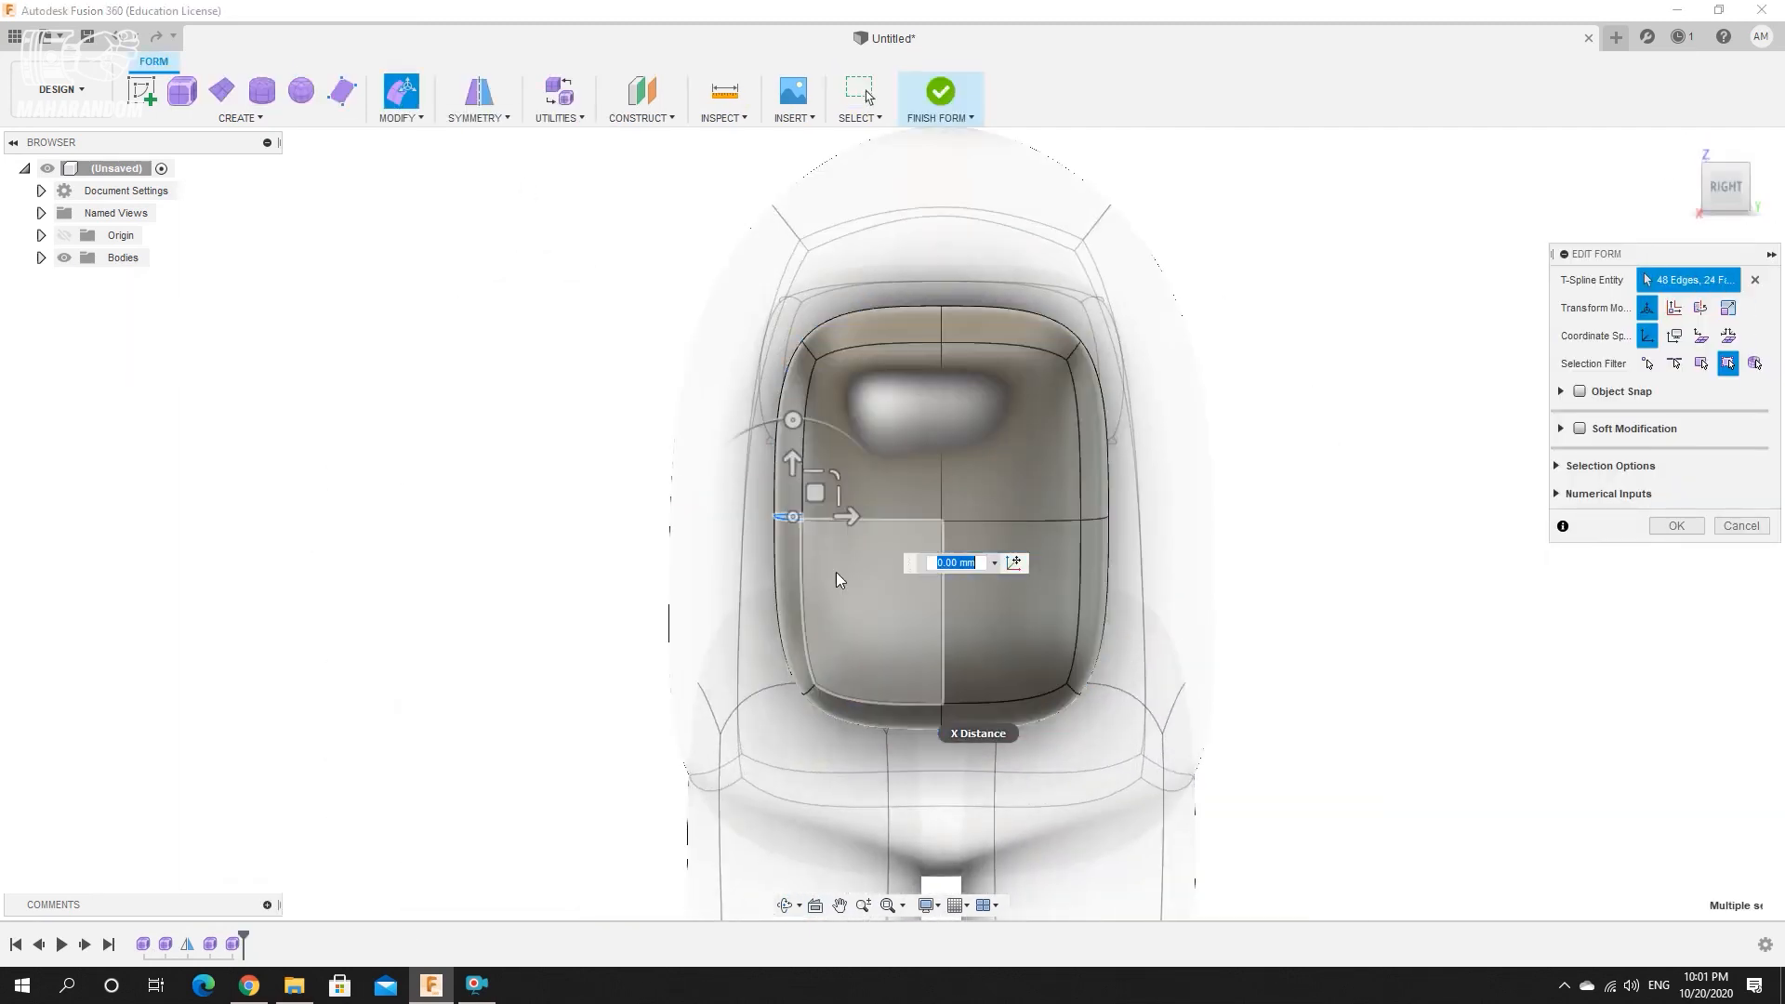
drag(843, 519, 823, 517)
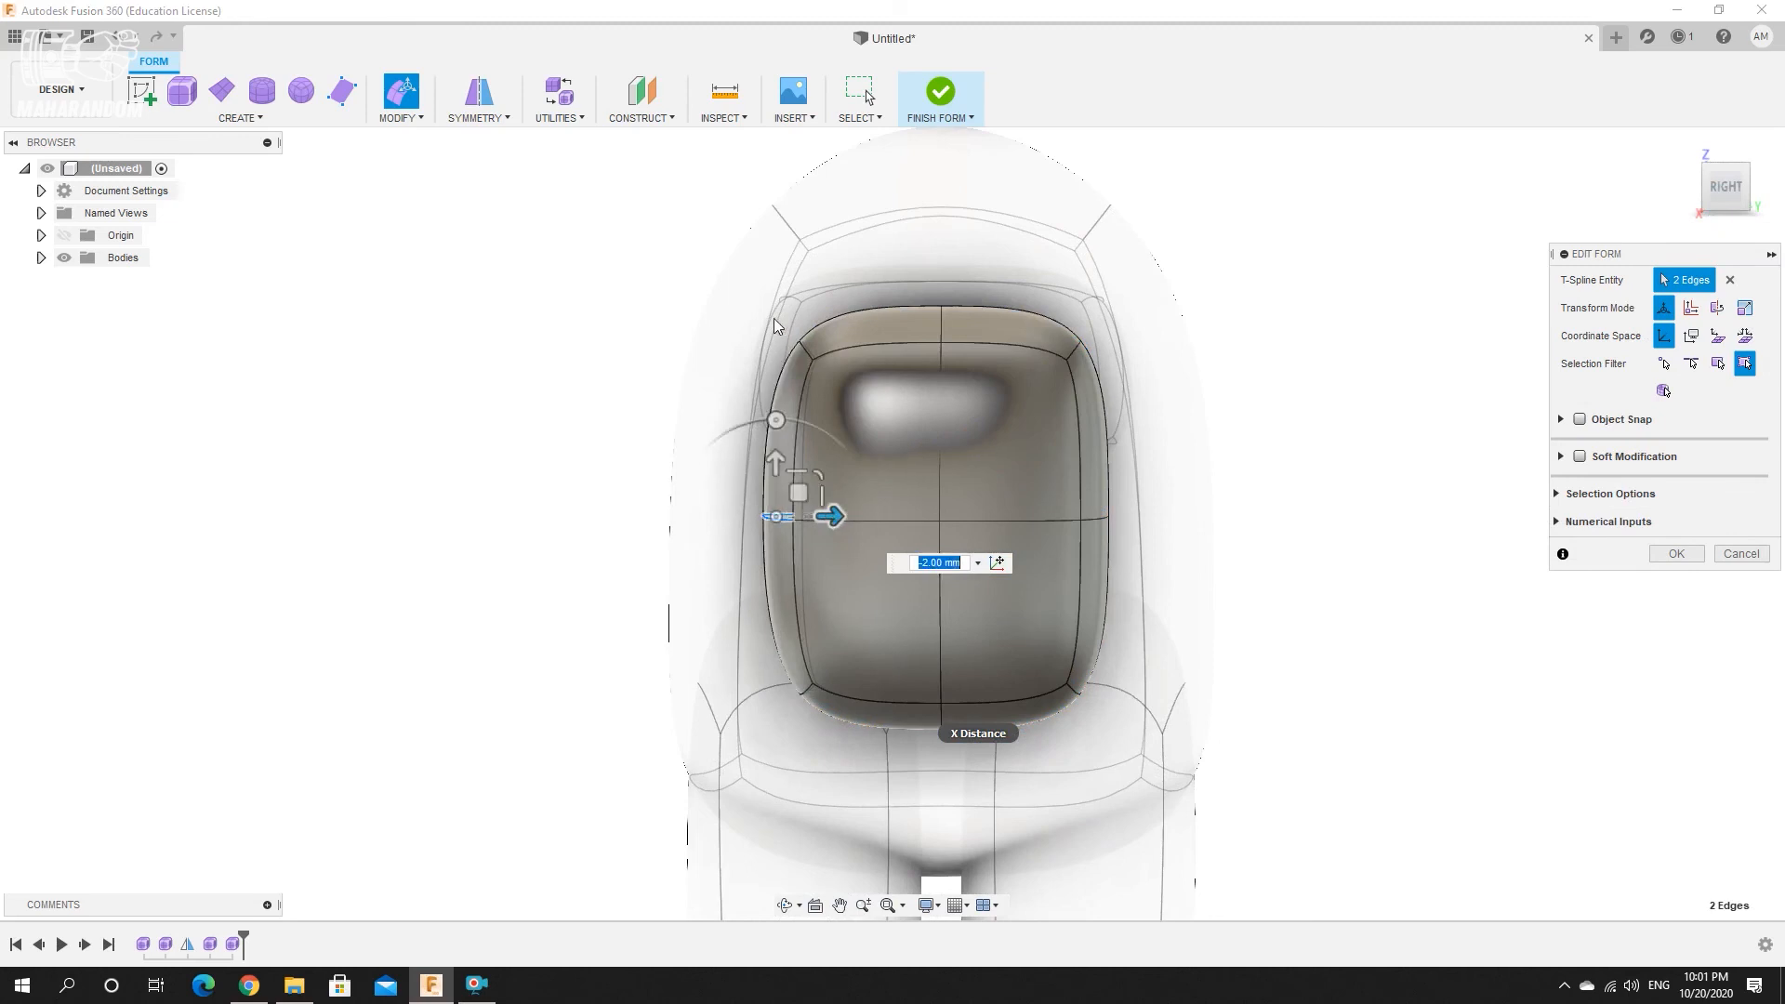
click(771, 302)
key(ctrl+z)
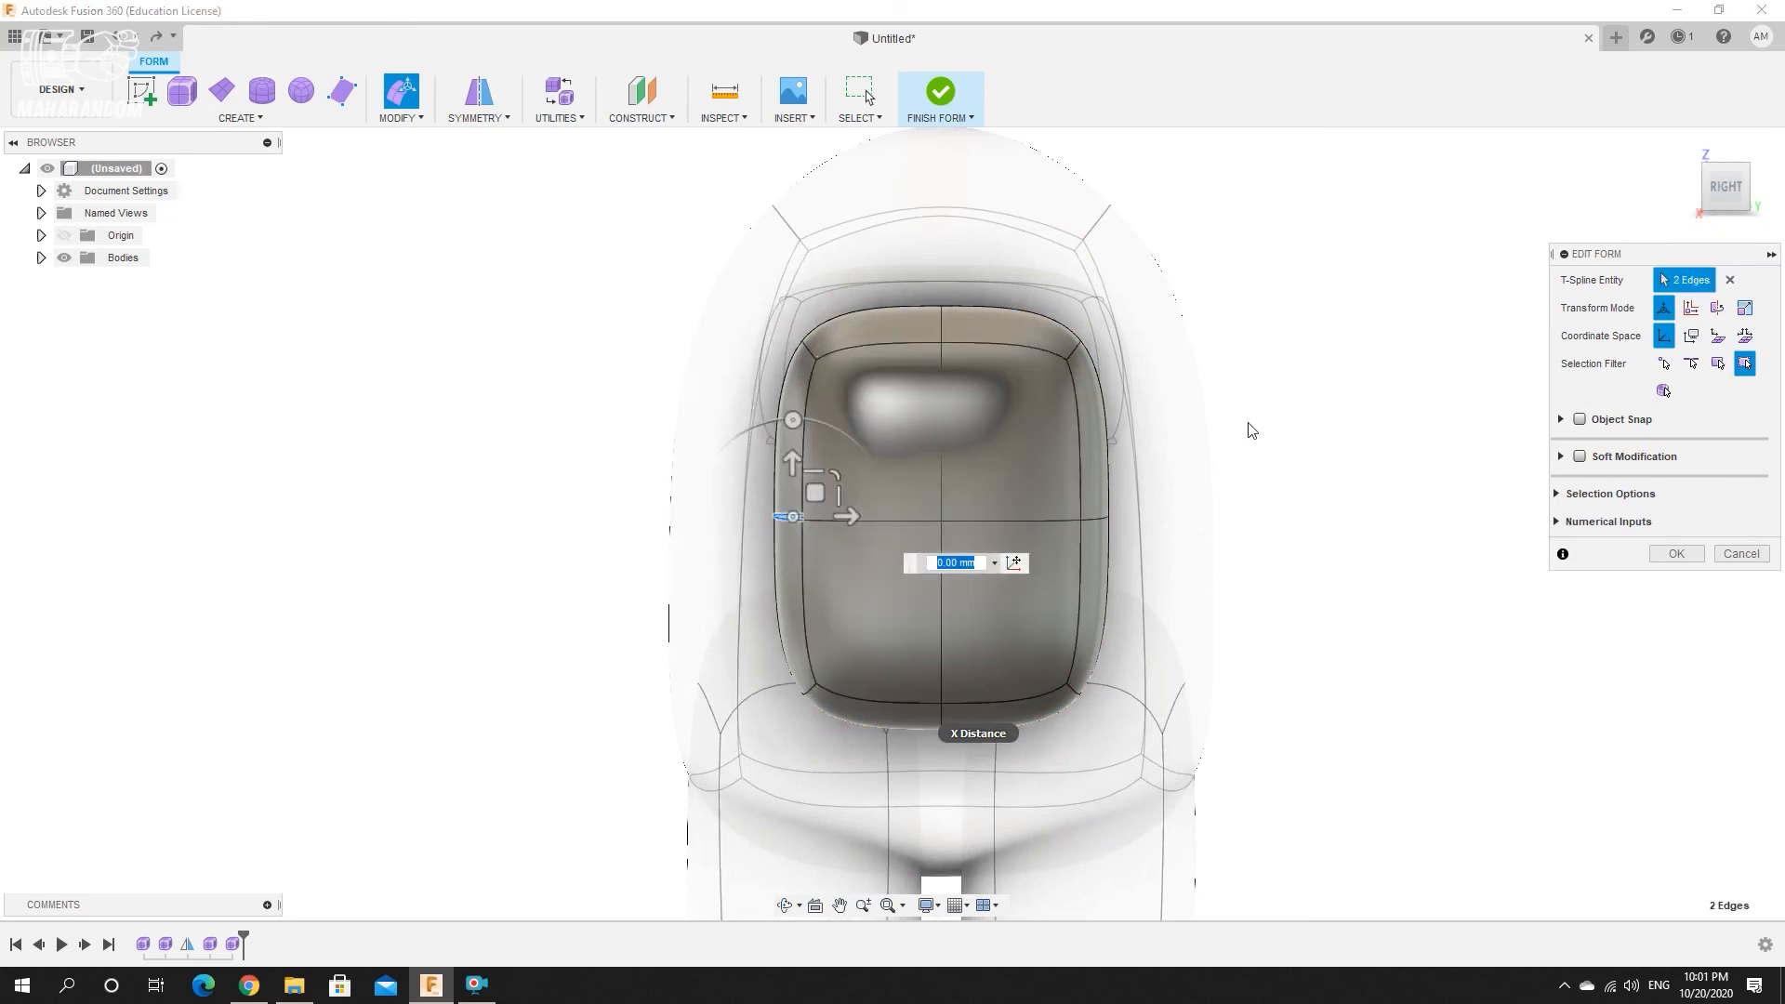
click(1285, 420)
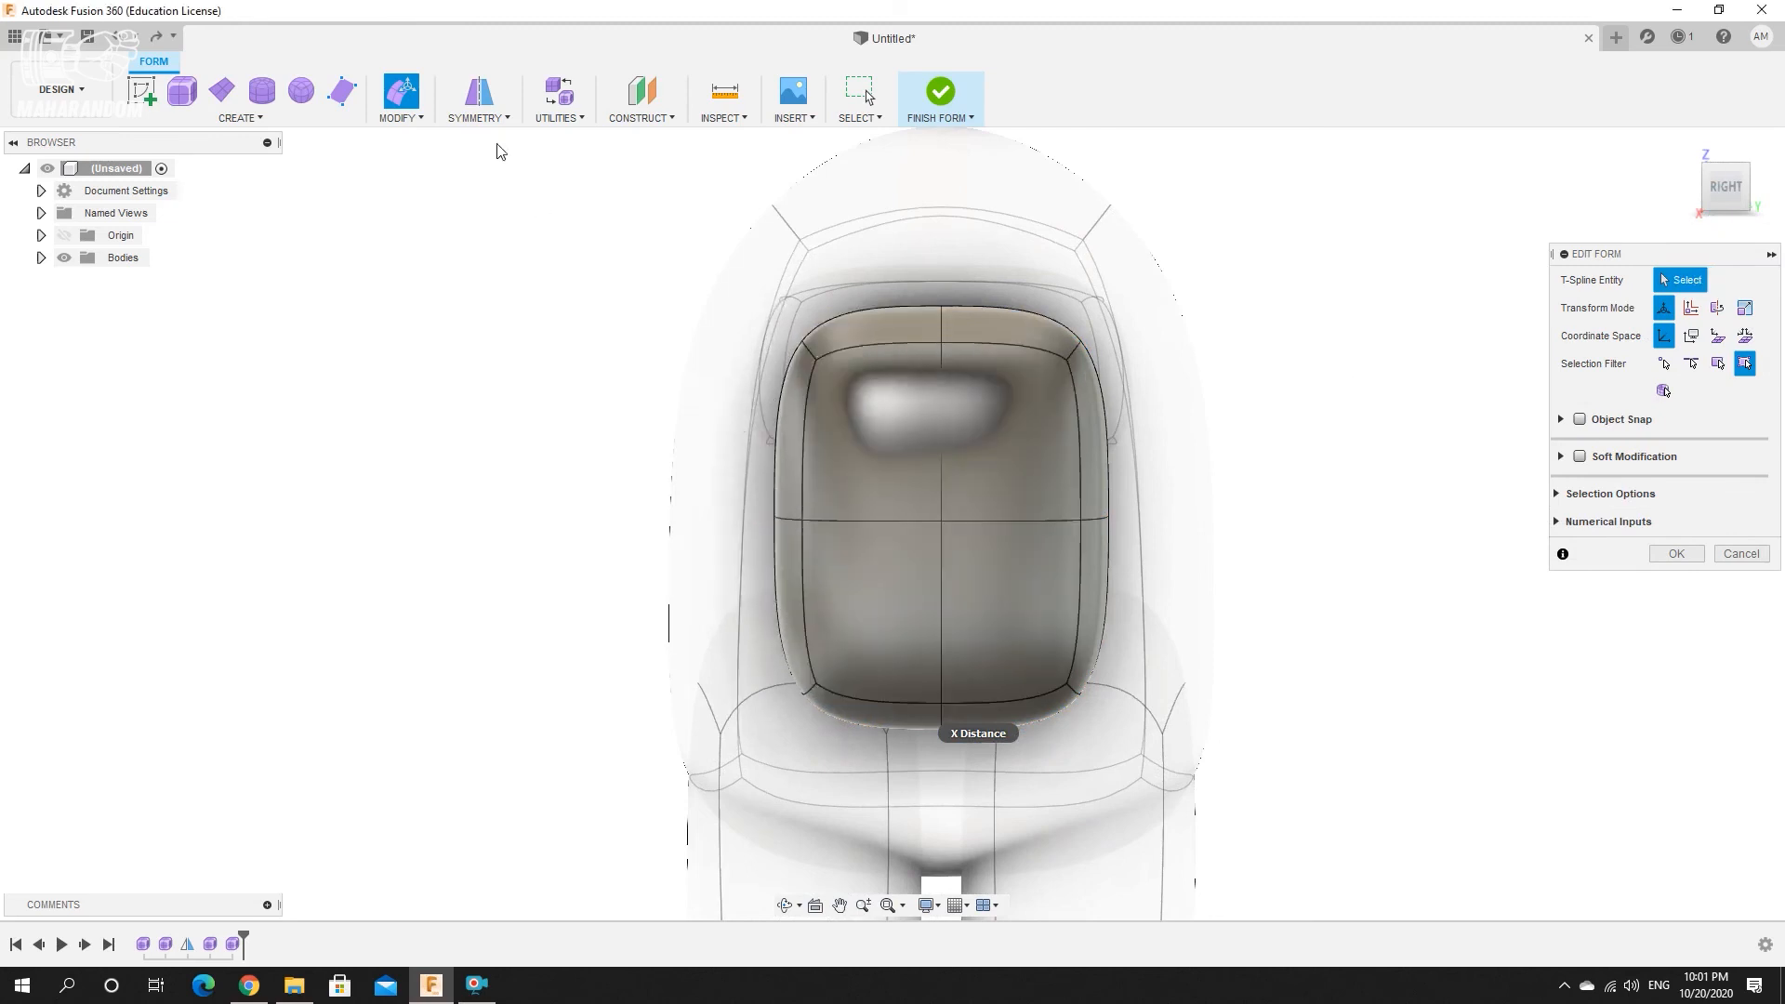
Apply internal mirror symmetry to the backpack about its vertical centre line using two opposite outer faces.
click(503, 95)
click(867, 463)
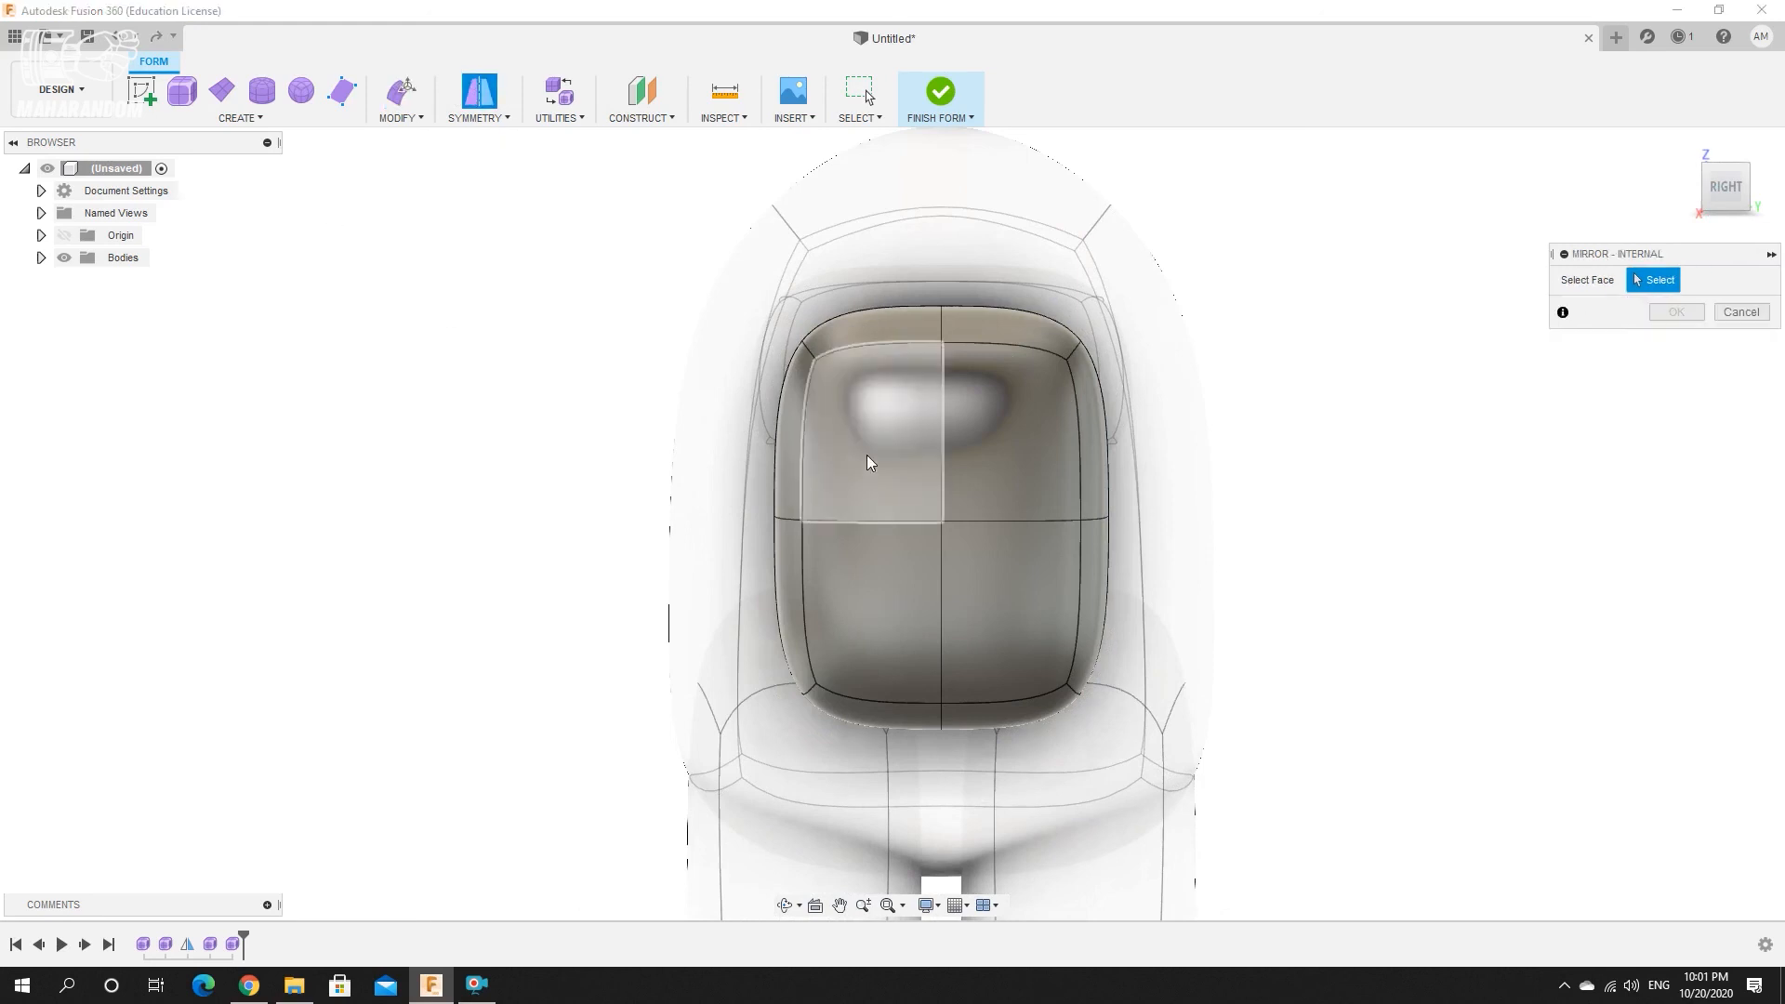
click(991, 443)
click(1659, 313)
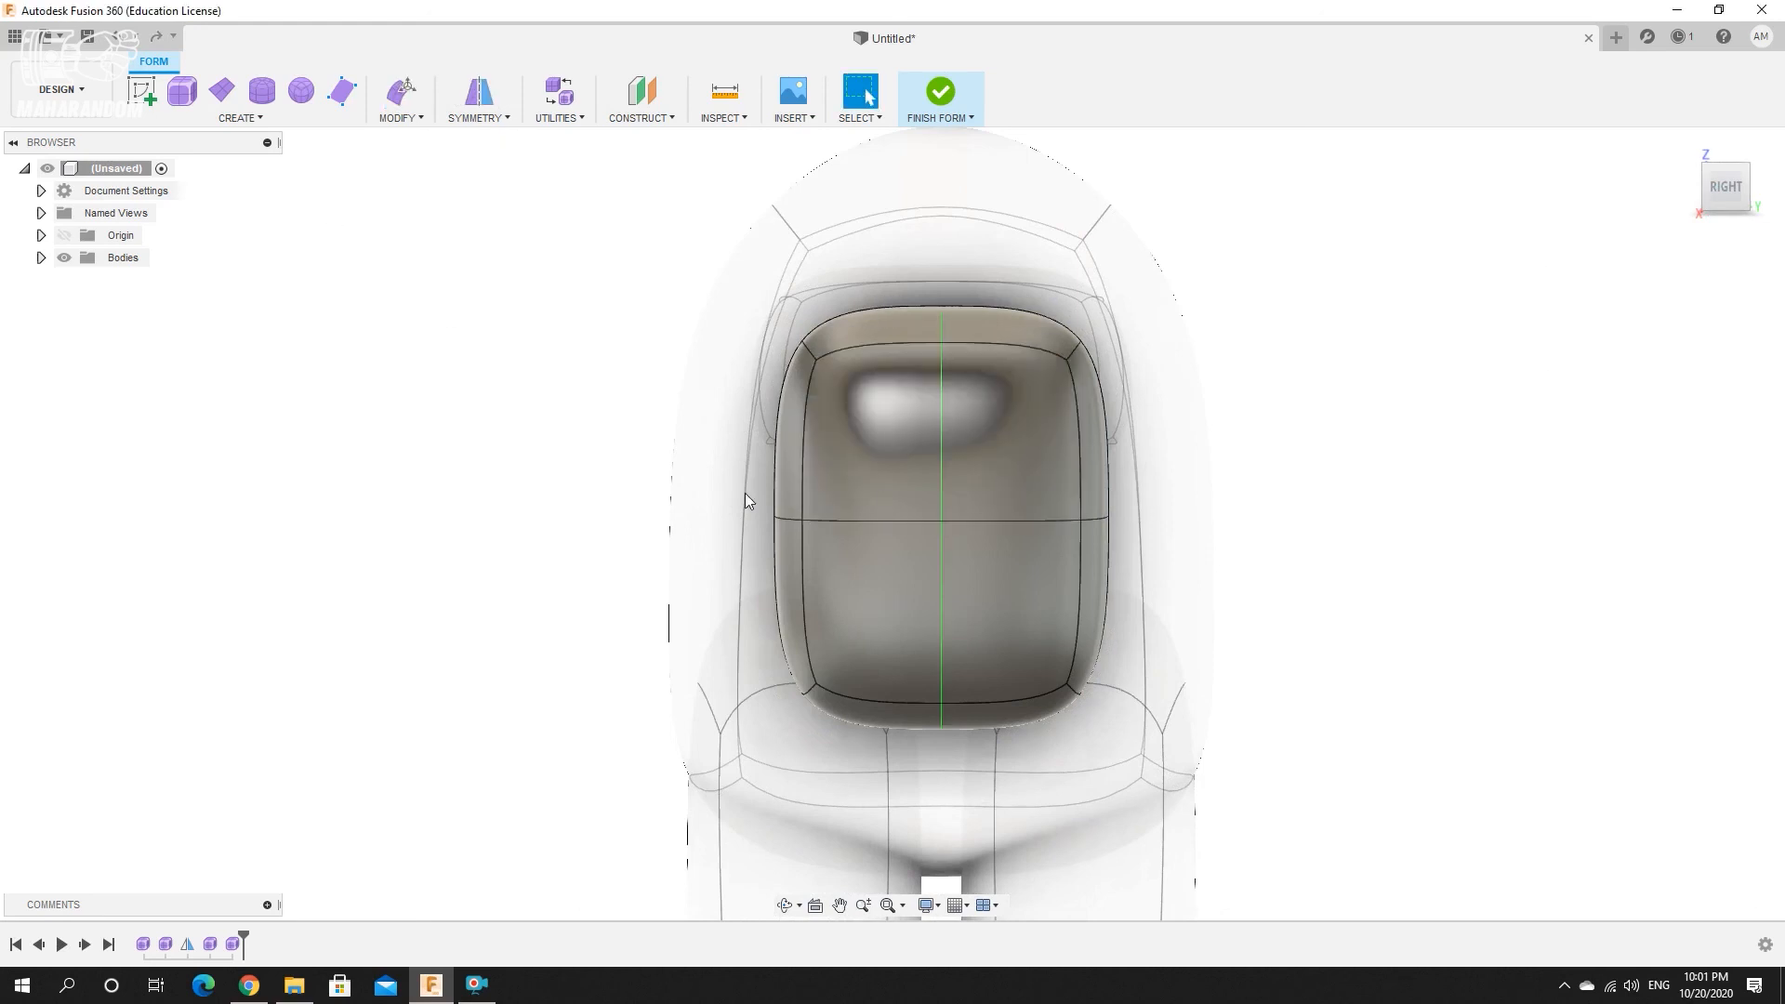
Round the backpack's outline by pulling its upper and lower corner edges inward, adjust the middle side edges and finish the form.
click(400, 91)
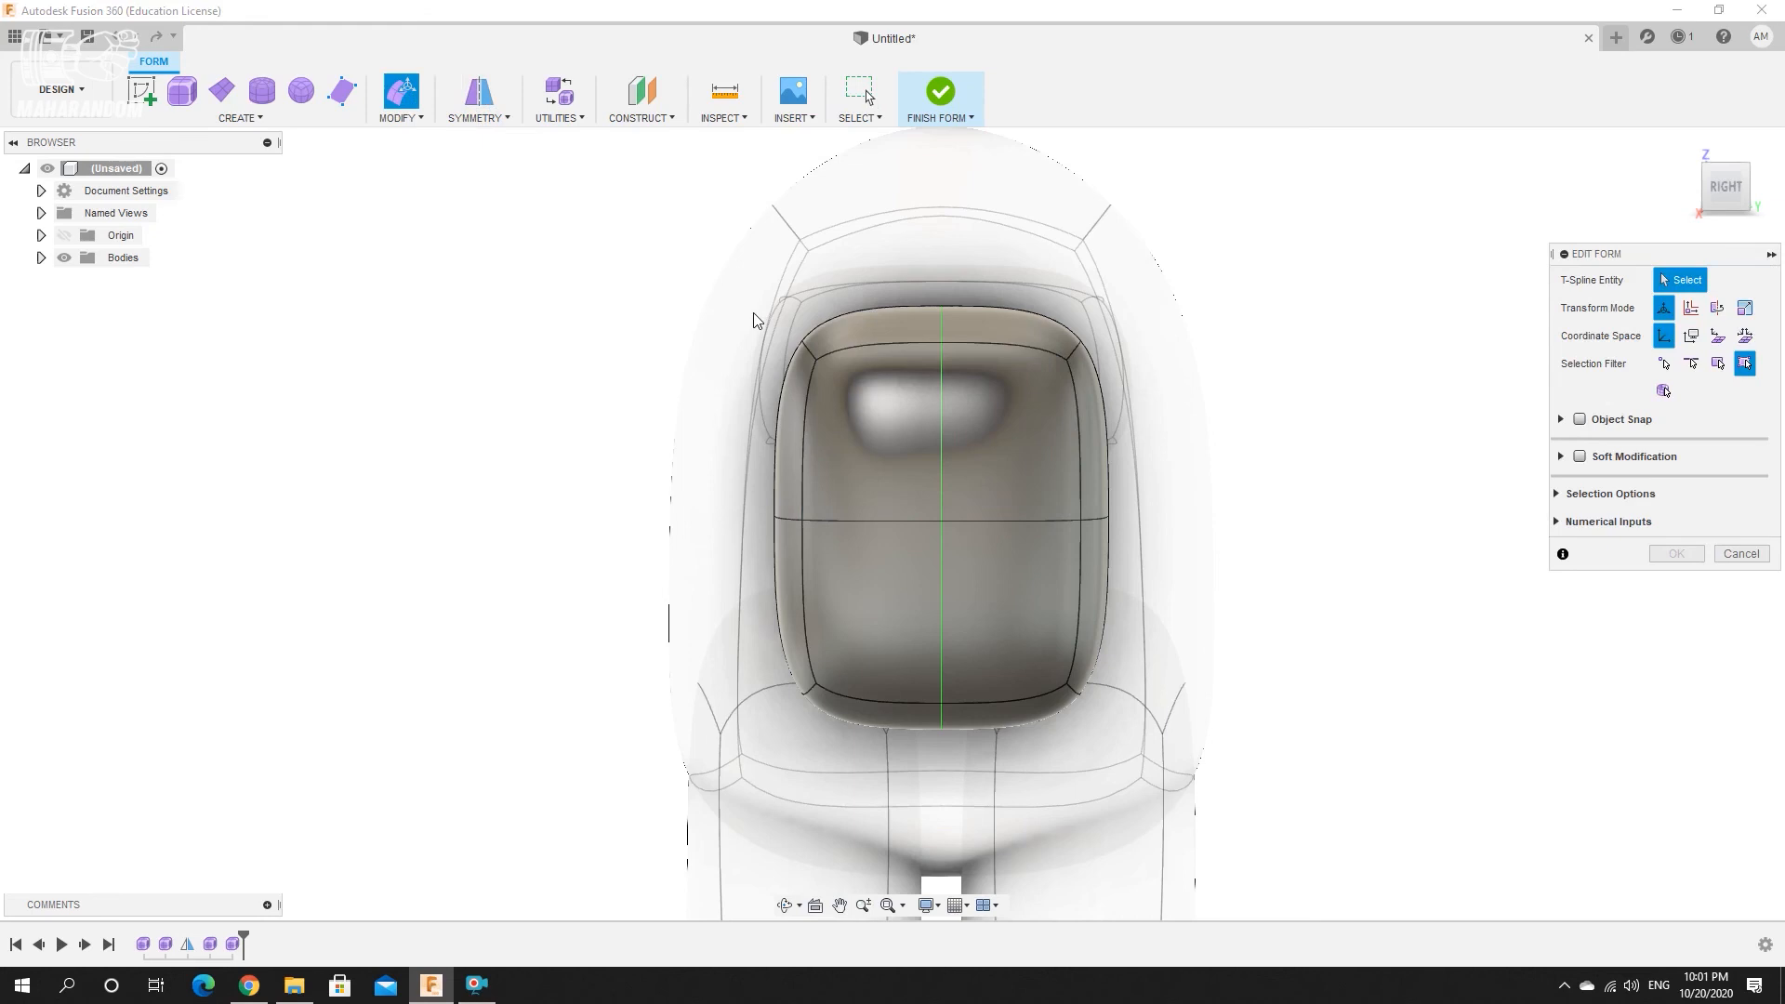
drag(835, 390, 835, 391)
drag(833, 328, 862, 333)
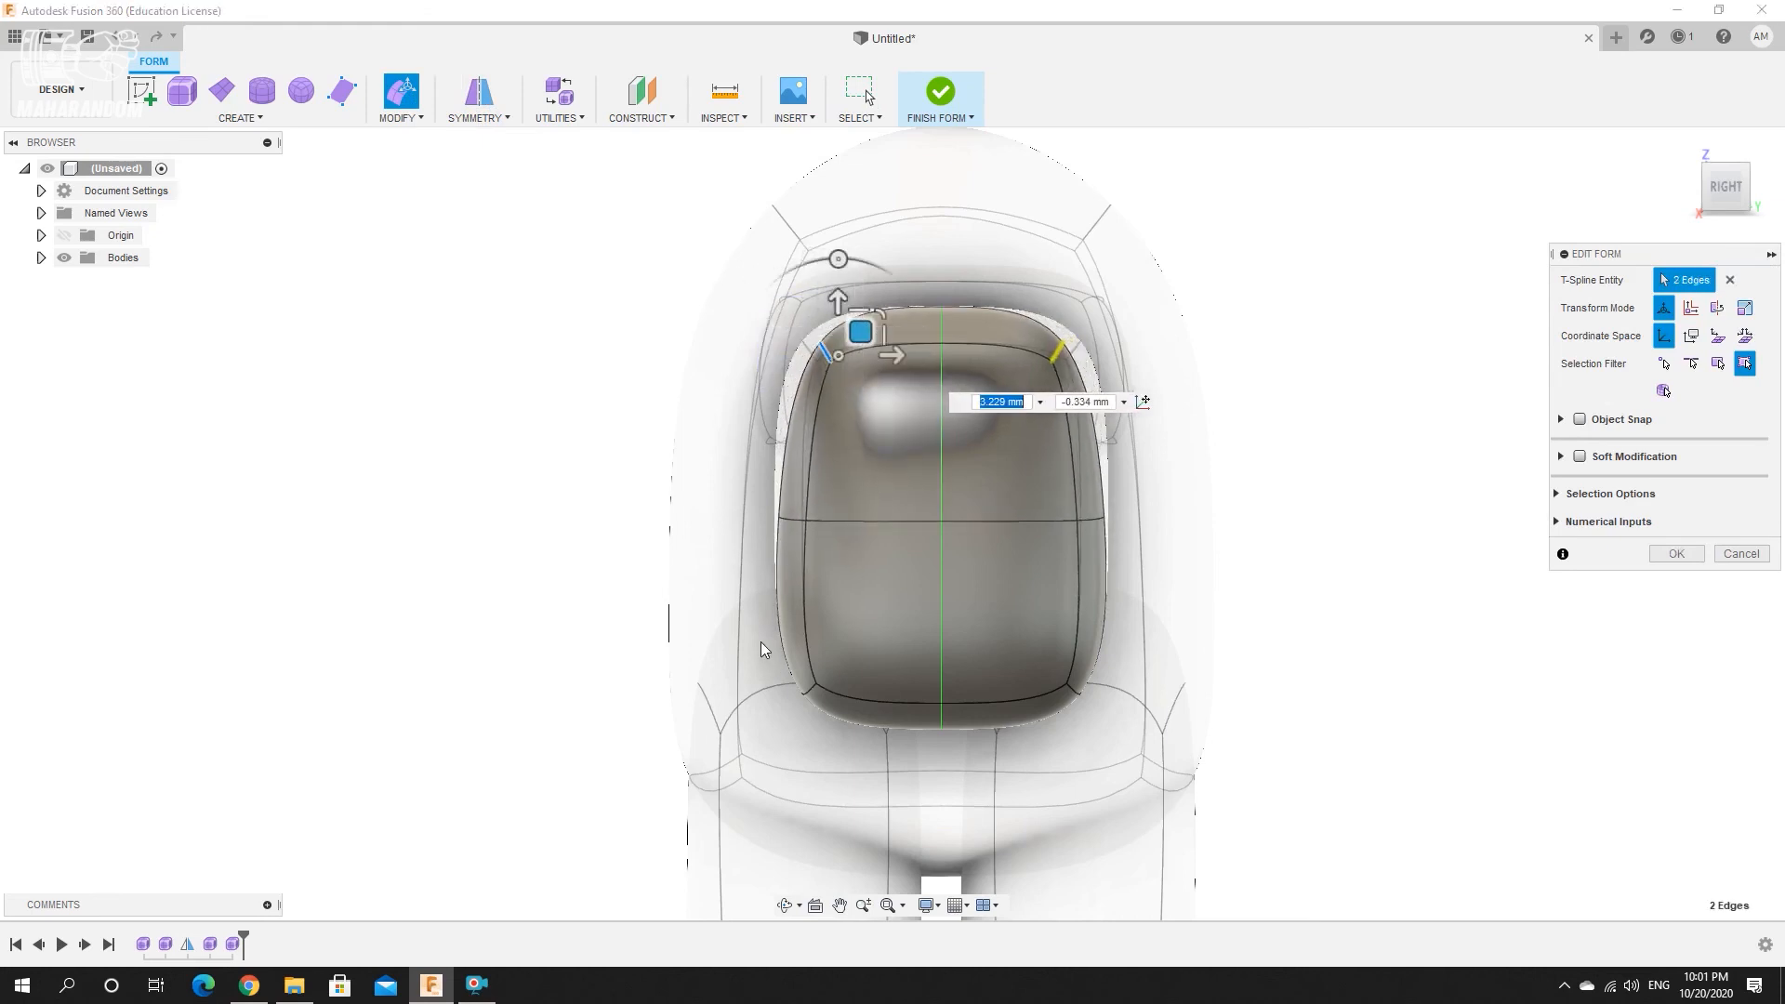
drag(841, 709, 813, 668)
drag(744, 491, 816, 532)
drag(813, 496, 808, 492)
drag(804, 313, 851, 338)
click(1680, 554)
key(F6)
click(940, 93)
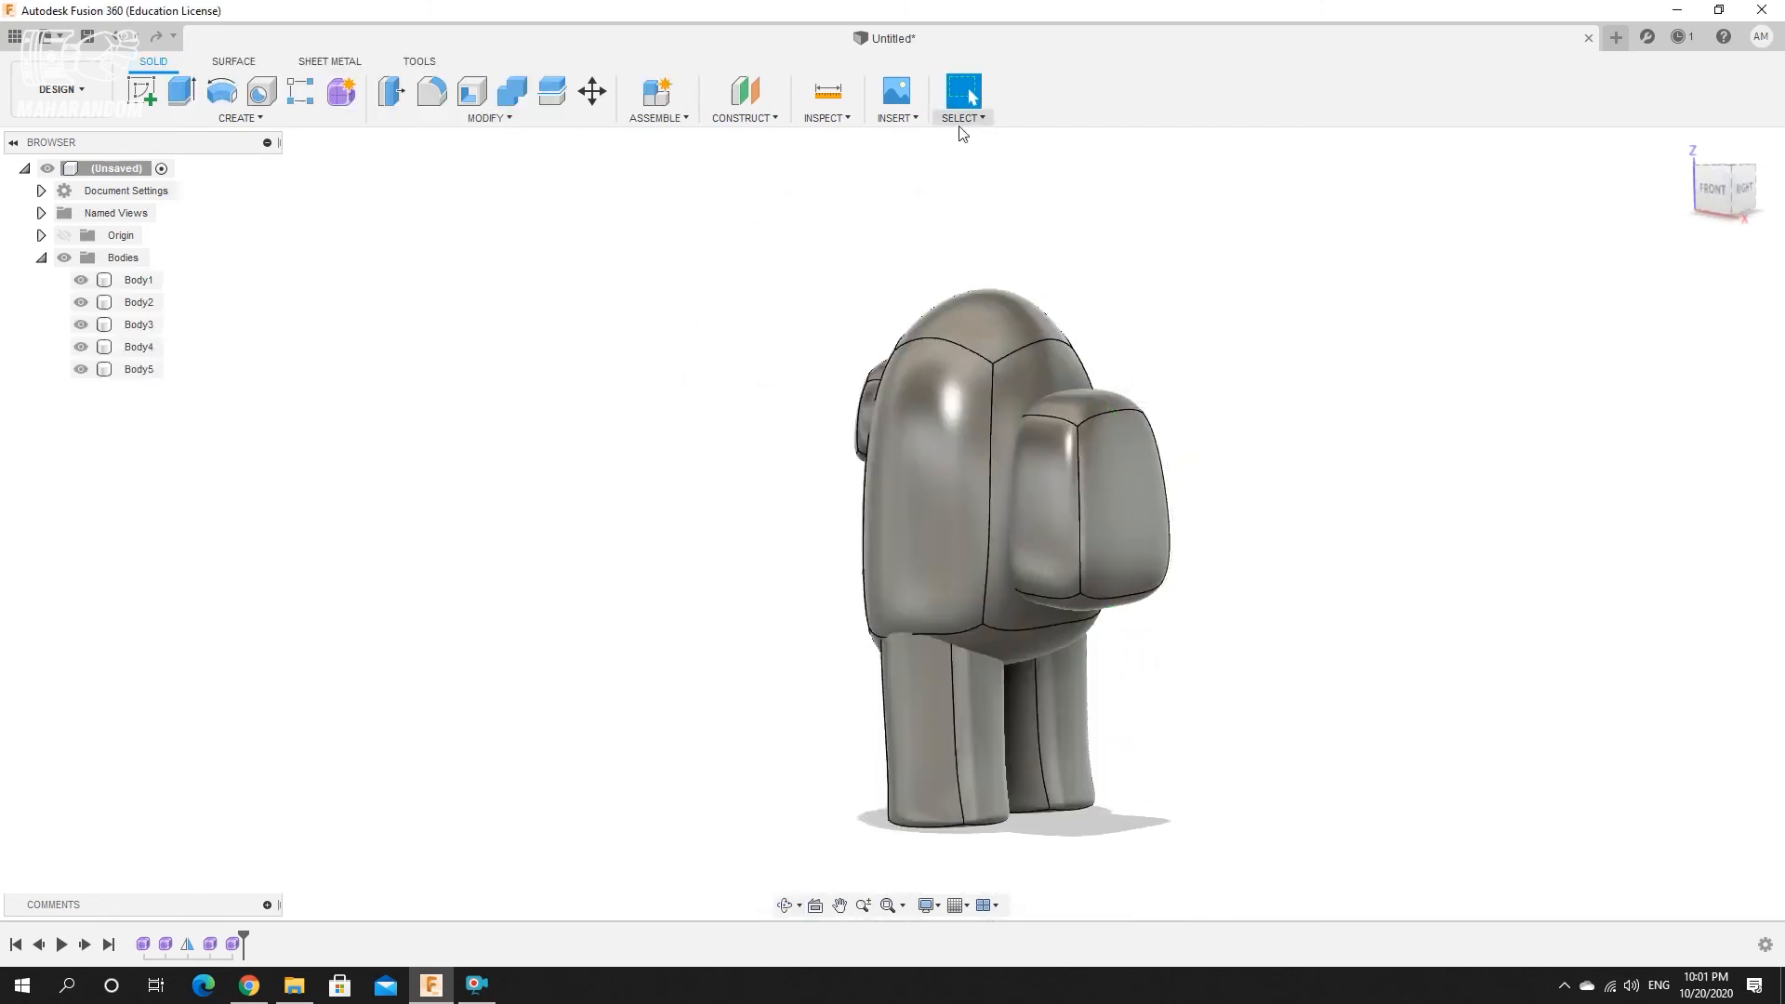
Reopen the visor's form and pull the lower edge beside its centre line slightly downward.
shift+middle_drag(1025, 366, 968, 472)
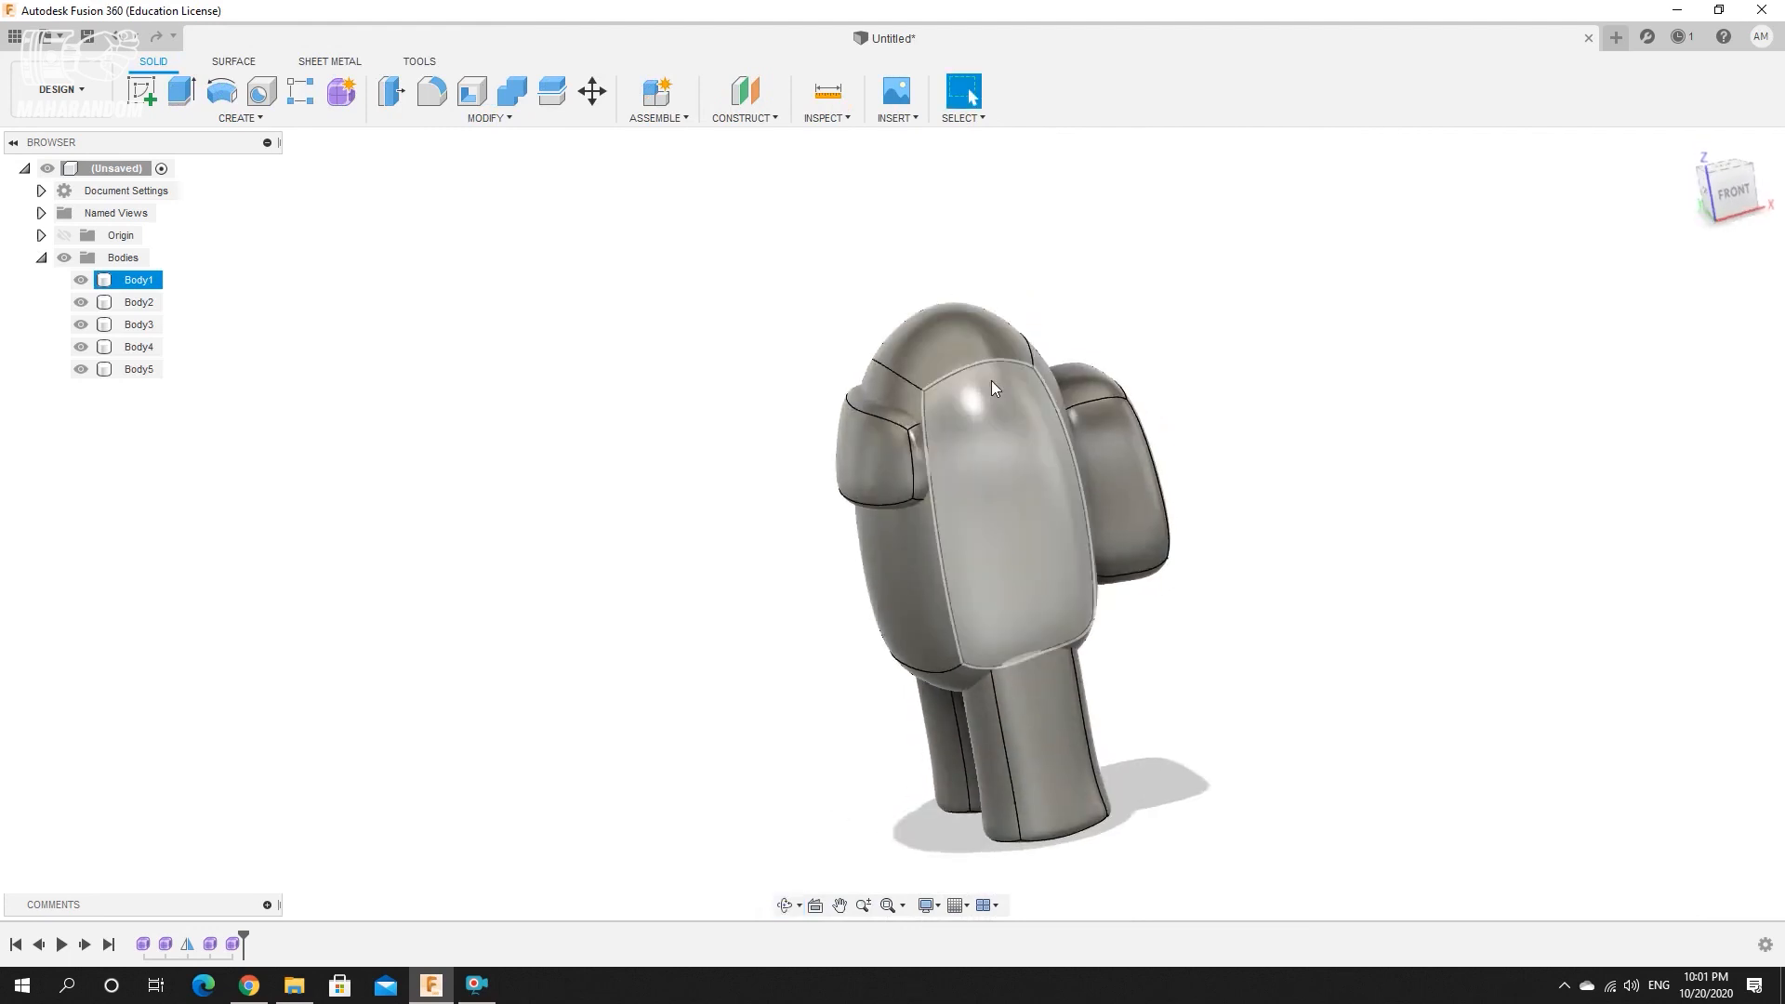
scroll(949, 409, up, 5)
click(165, 944)
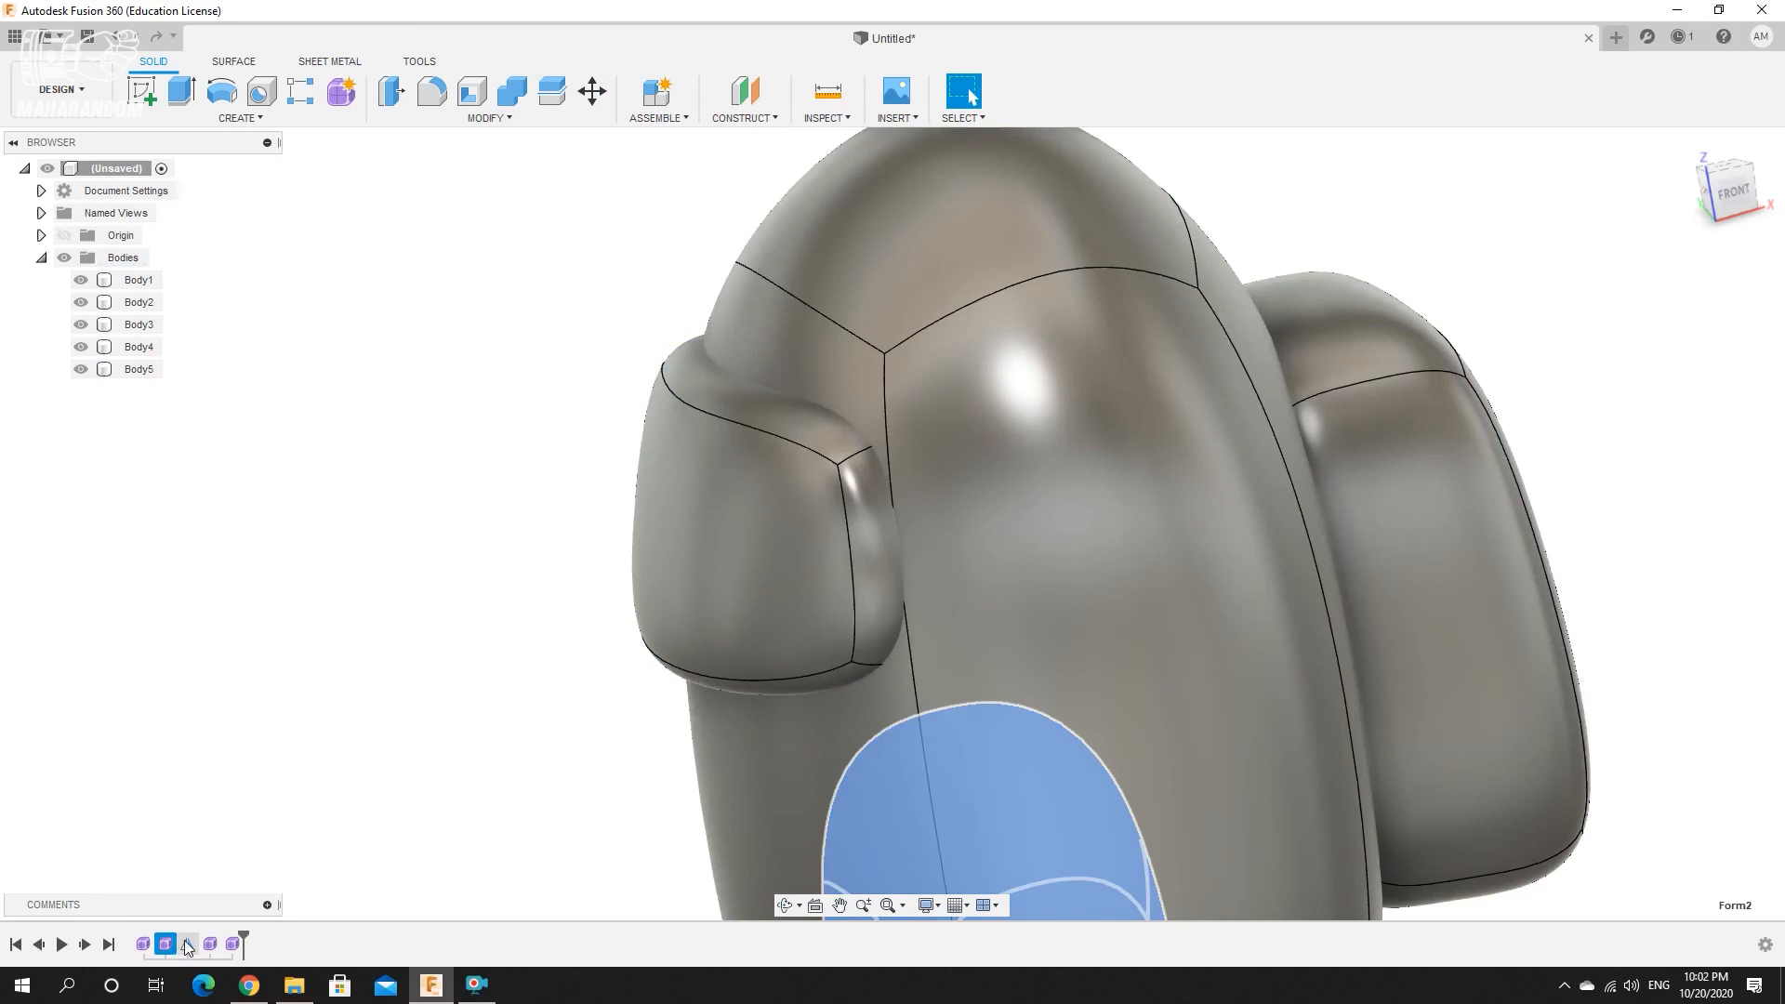
click(210, 945)
right_click(208, 942)
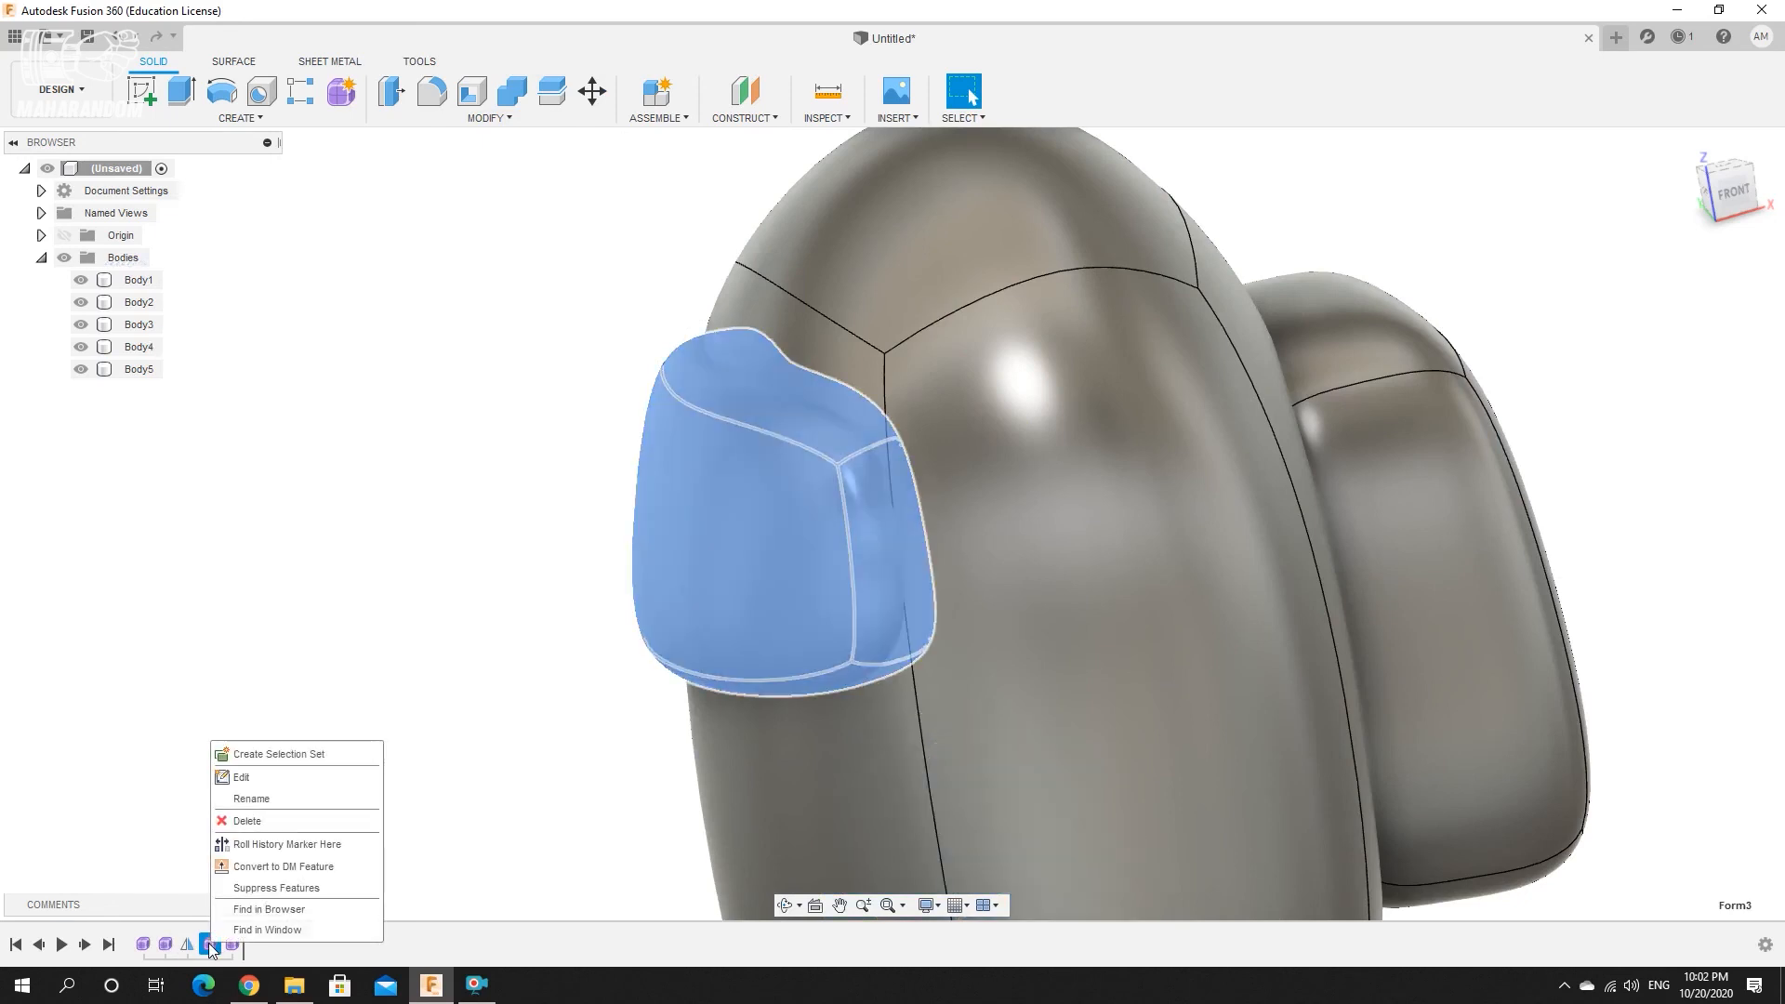
click(243, 778)
shift+middle_drag(613, 502, 636, 553)
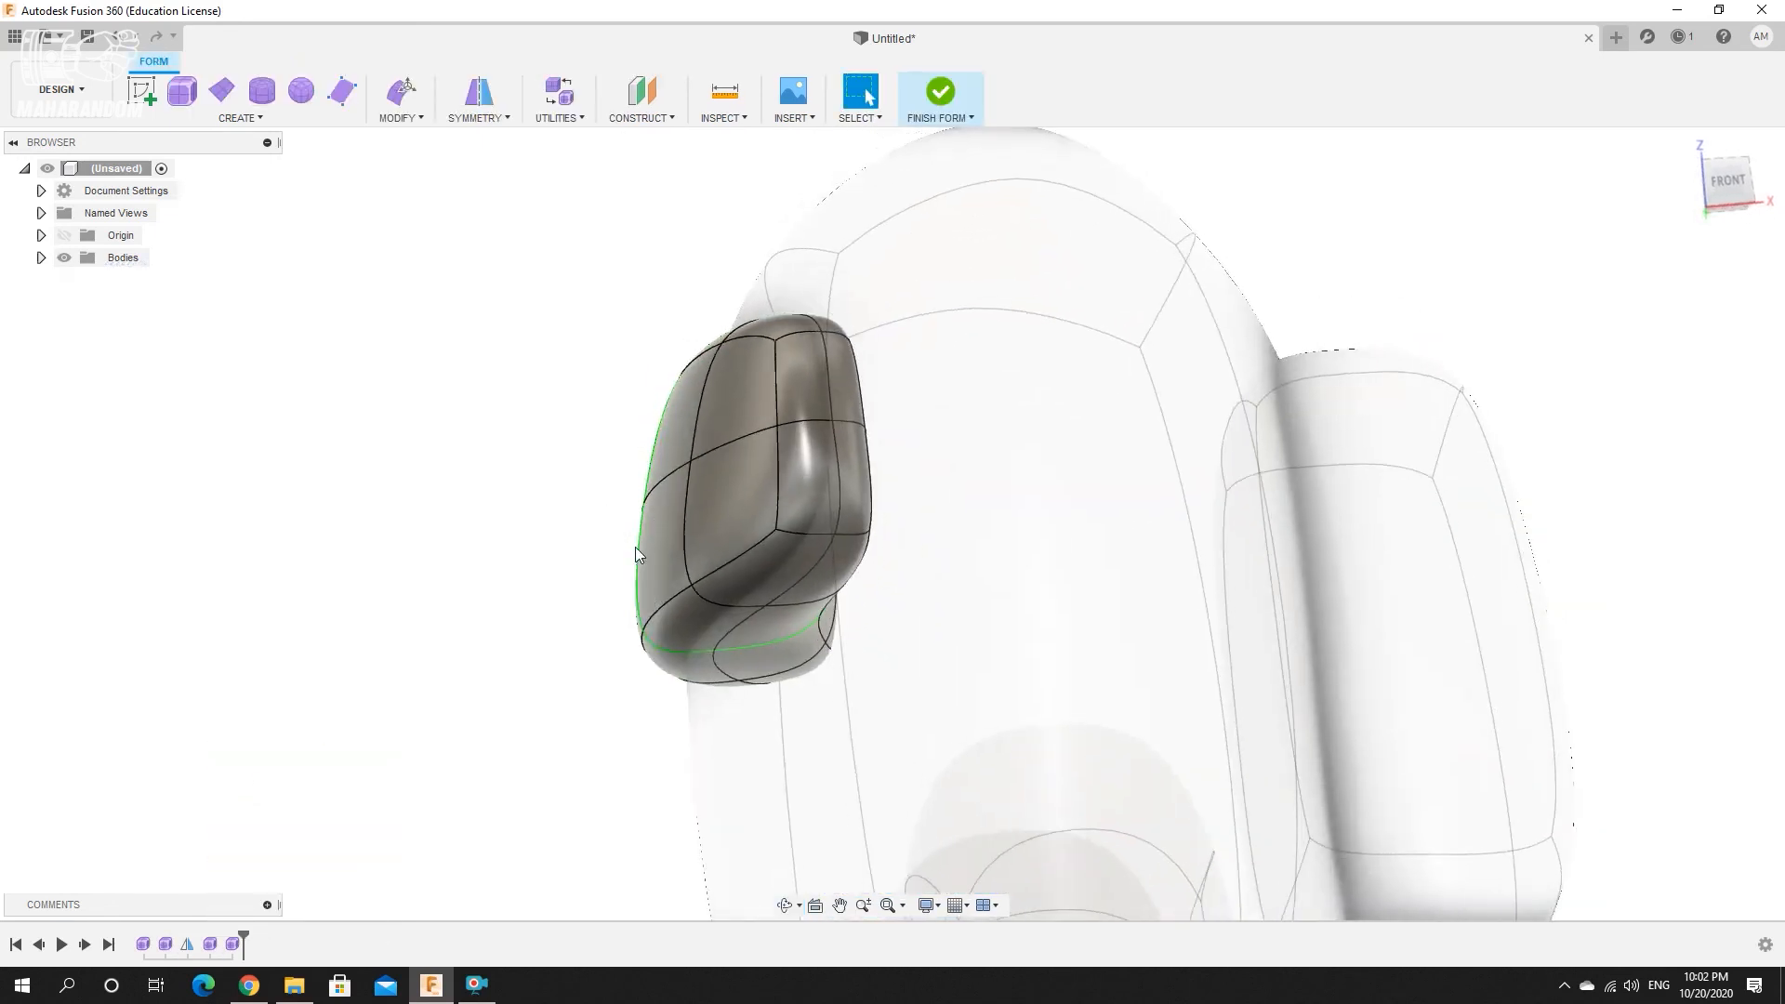
click(727, 634)
click(402, 90)
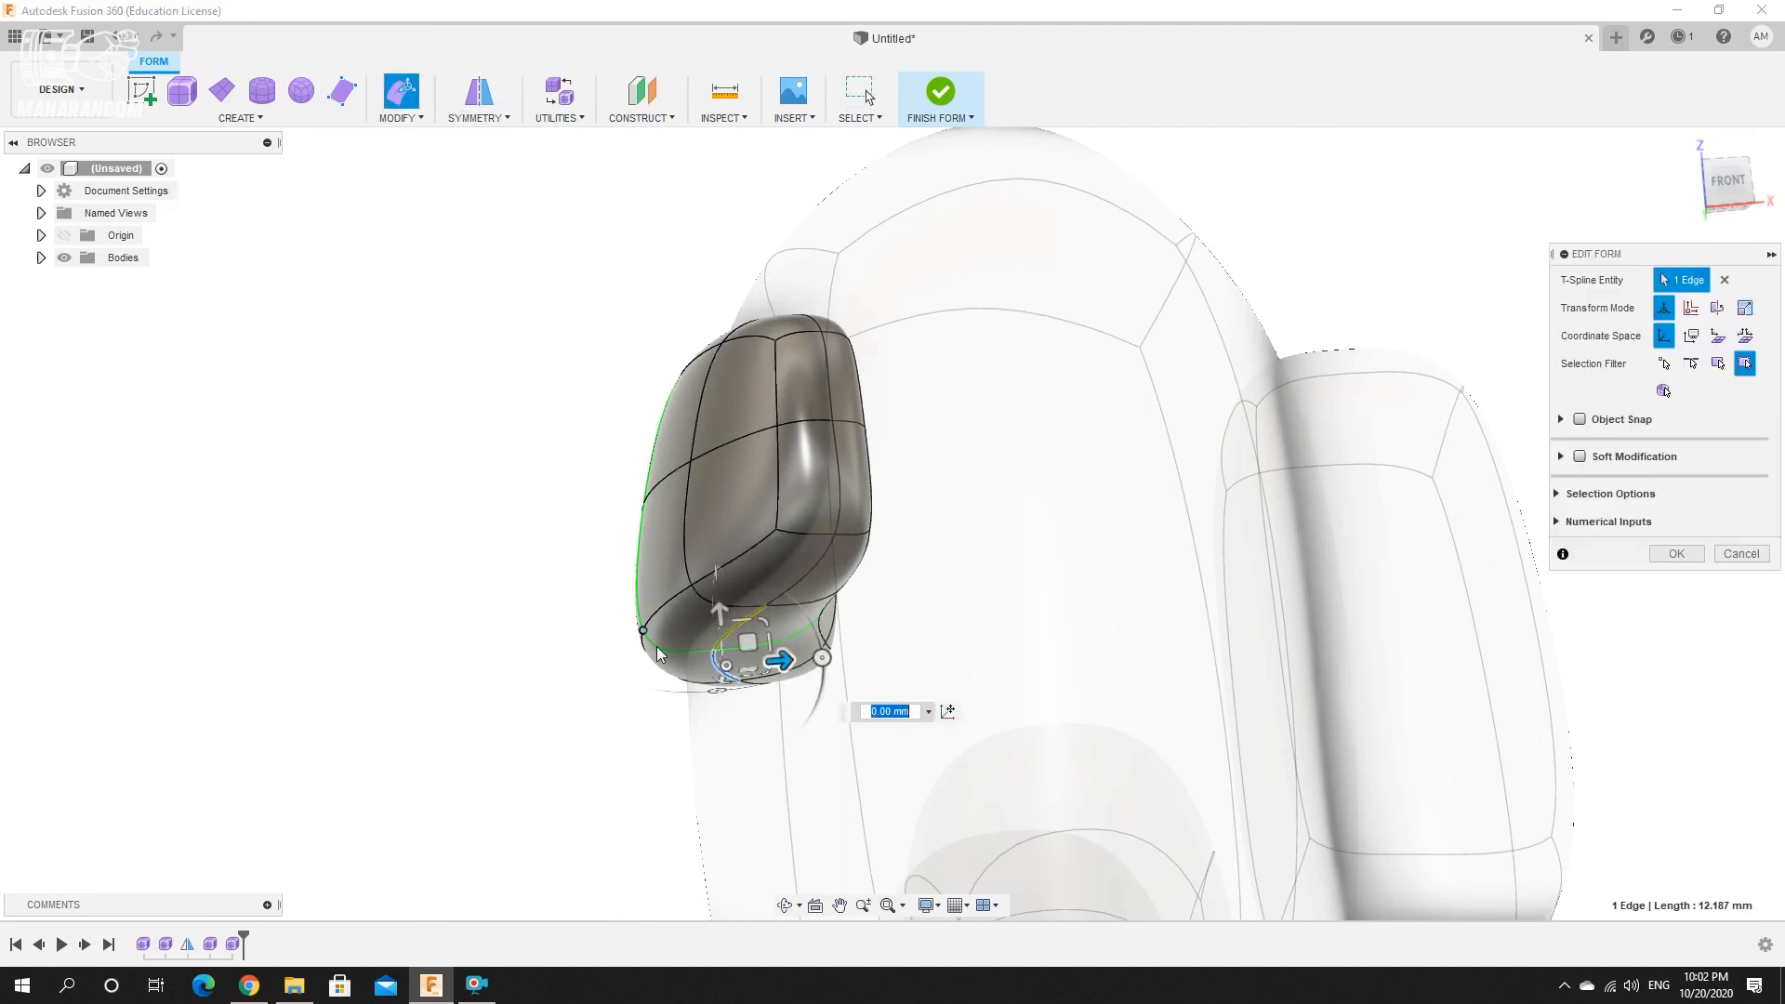
drag(718, 612, 723, 649)
Raise the middle of the visor's upper edge at the centre line and finish the form.
shift+middle_drag(726, 651, 980, 579)
click(741, 382)
click(539, 406)
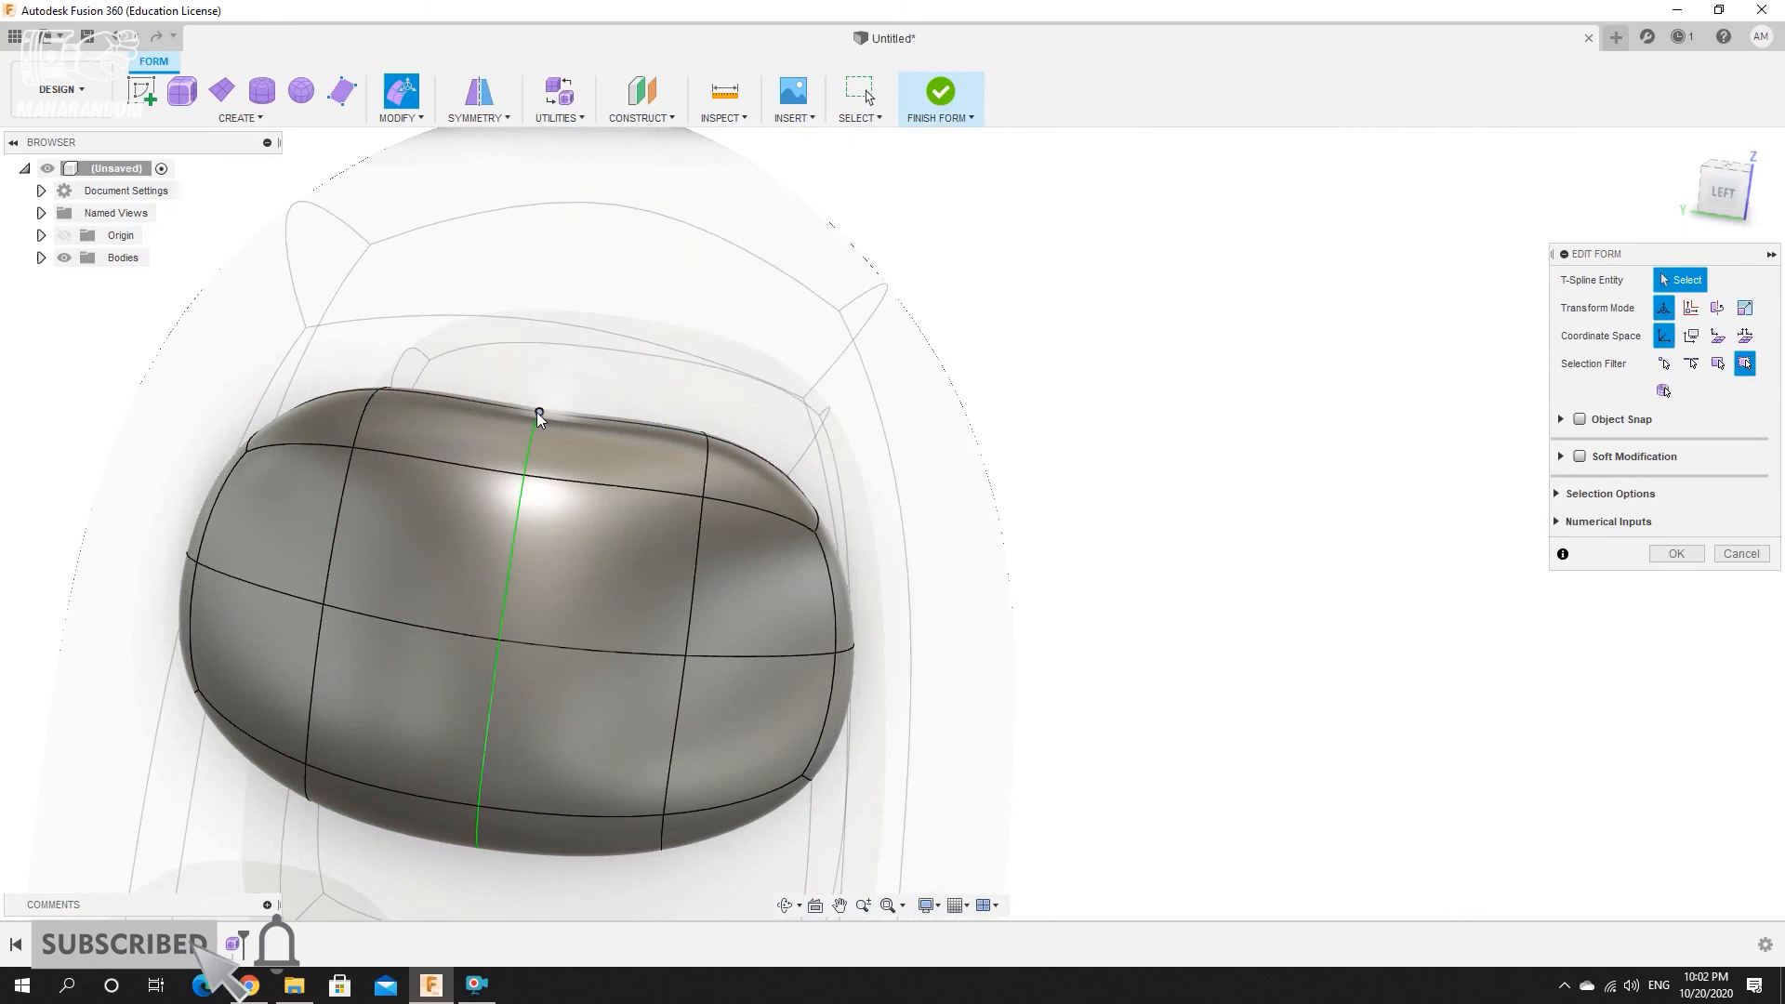
drag(539, 406, 550, 338)
shift+middle_drag(550, 338, 544, 588)
scroll(884, 598, down, 5)
shift+middle_drag(884, 598, 884, 598)
click(640, 688)
shift+click(639, 692)
shift+middle_drag(639, 693, 600, 646)
click(1667, 560)
scroll(922, 409, down, 3)
click(975, 101)
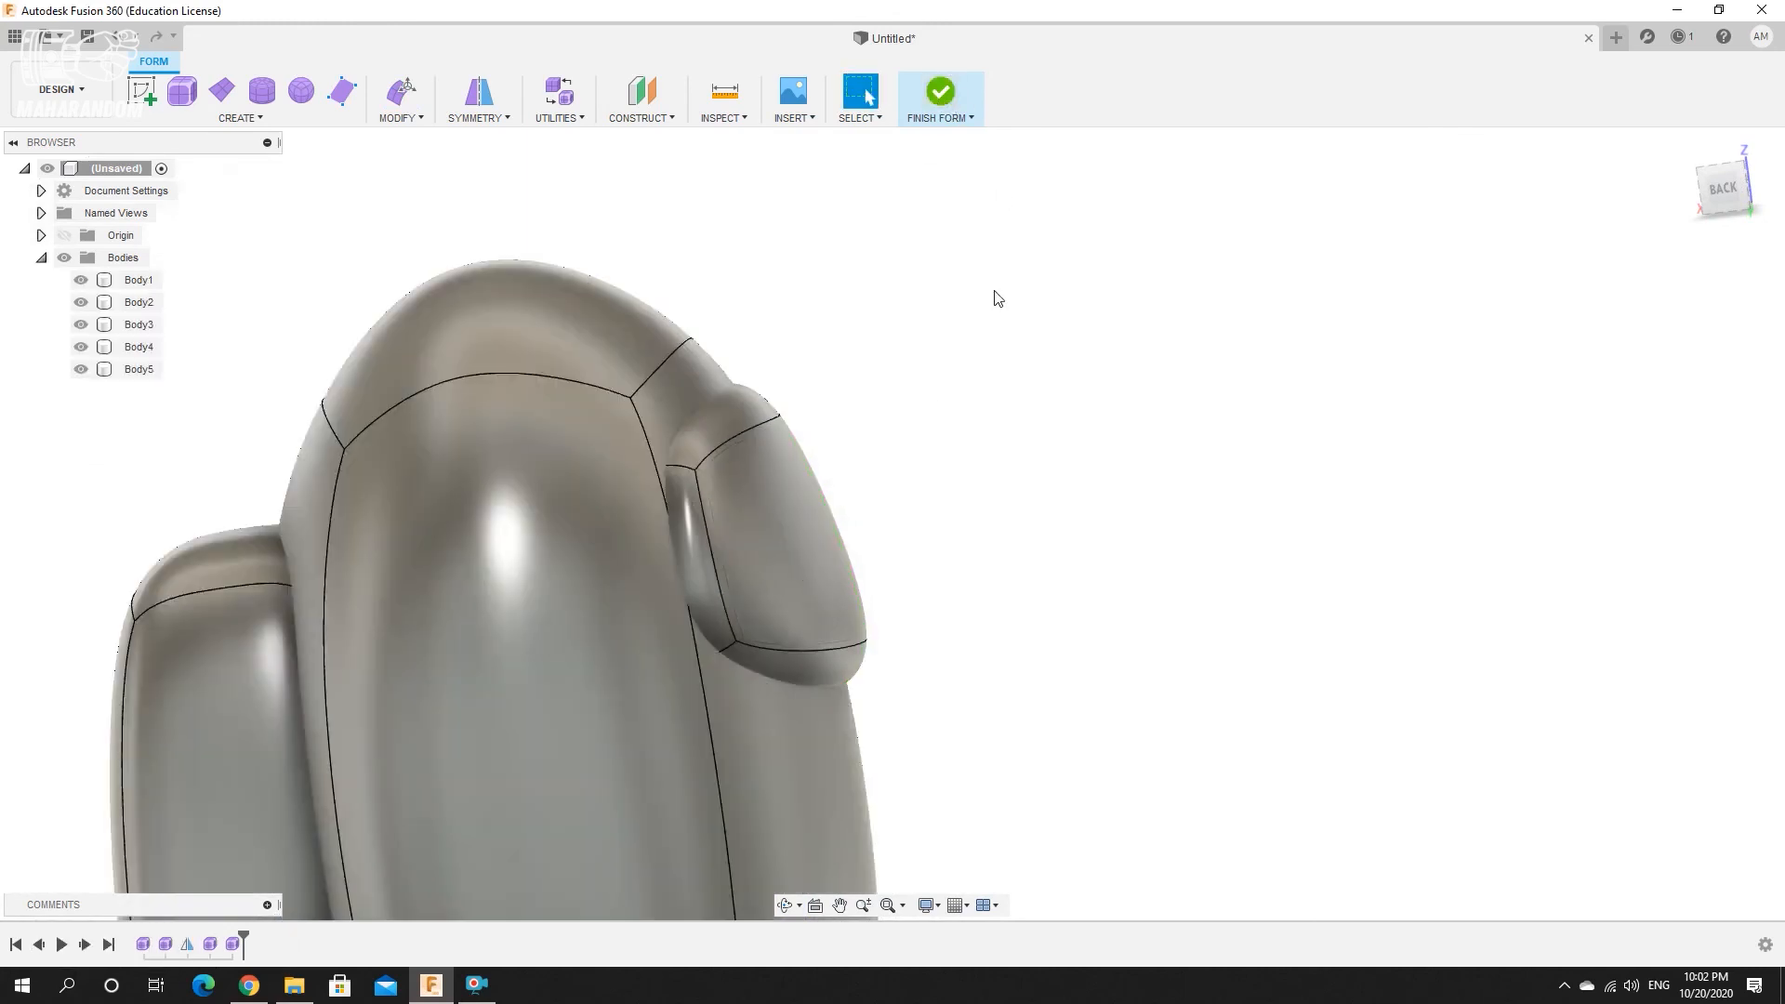
Examine the whole character's proportions, including the visor, backpack and legs.
scroll(892, 459, down, 3)
scroll(901, 518, up, 1)
shift+middle_drag(901, 526, 818, 567)
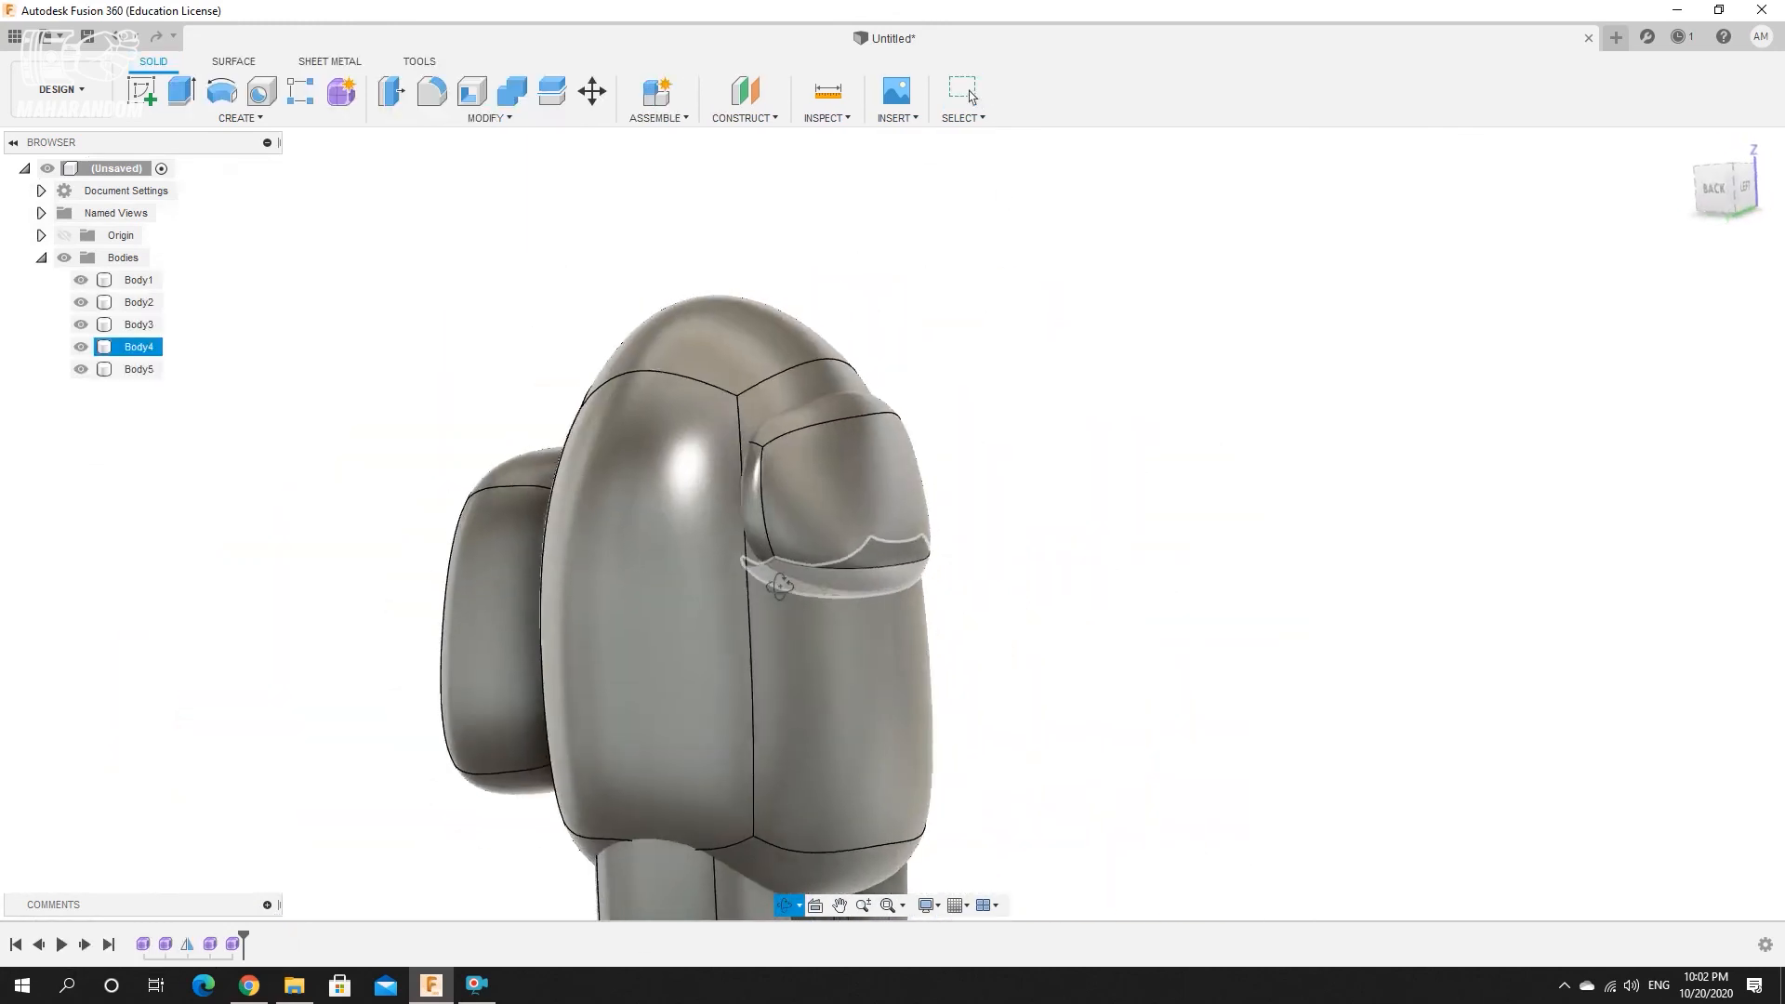
scroll(833, 554, down, 2)
scroll(798, 734, down, 2)
scroll(808, 707, up, 5)
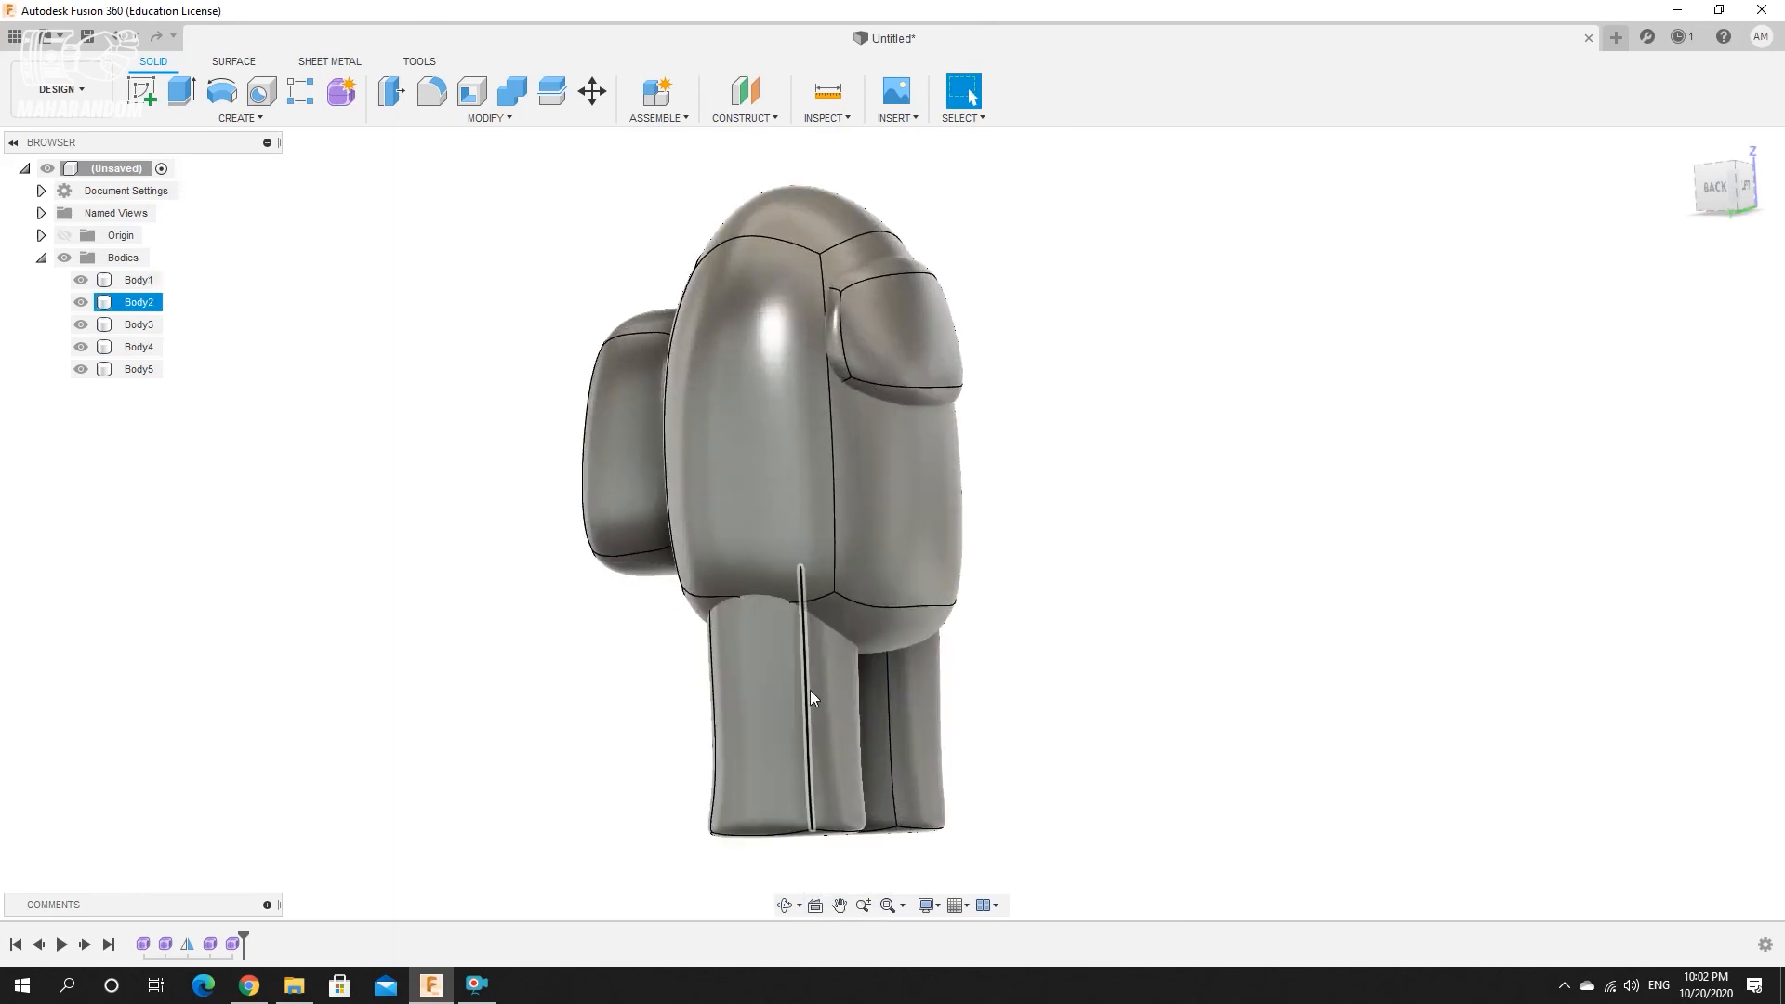
scroll(805, 688, down, 4)
scroll(809, 674, up, 4)
scroll(817, 651, down, 4)
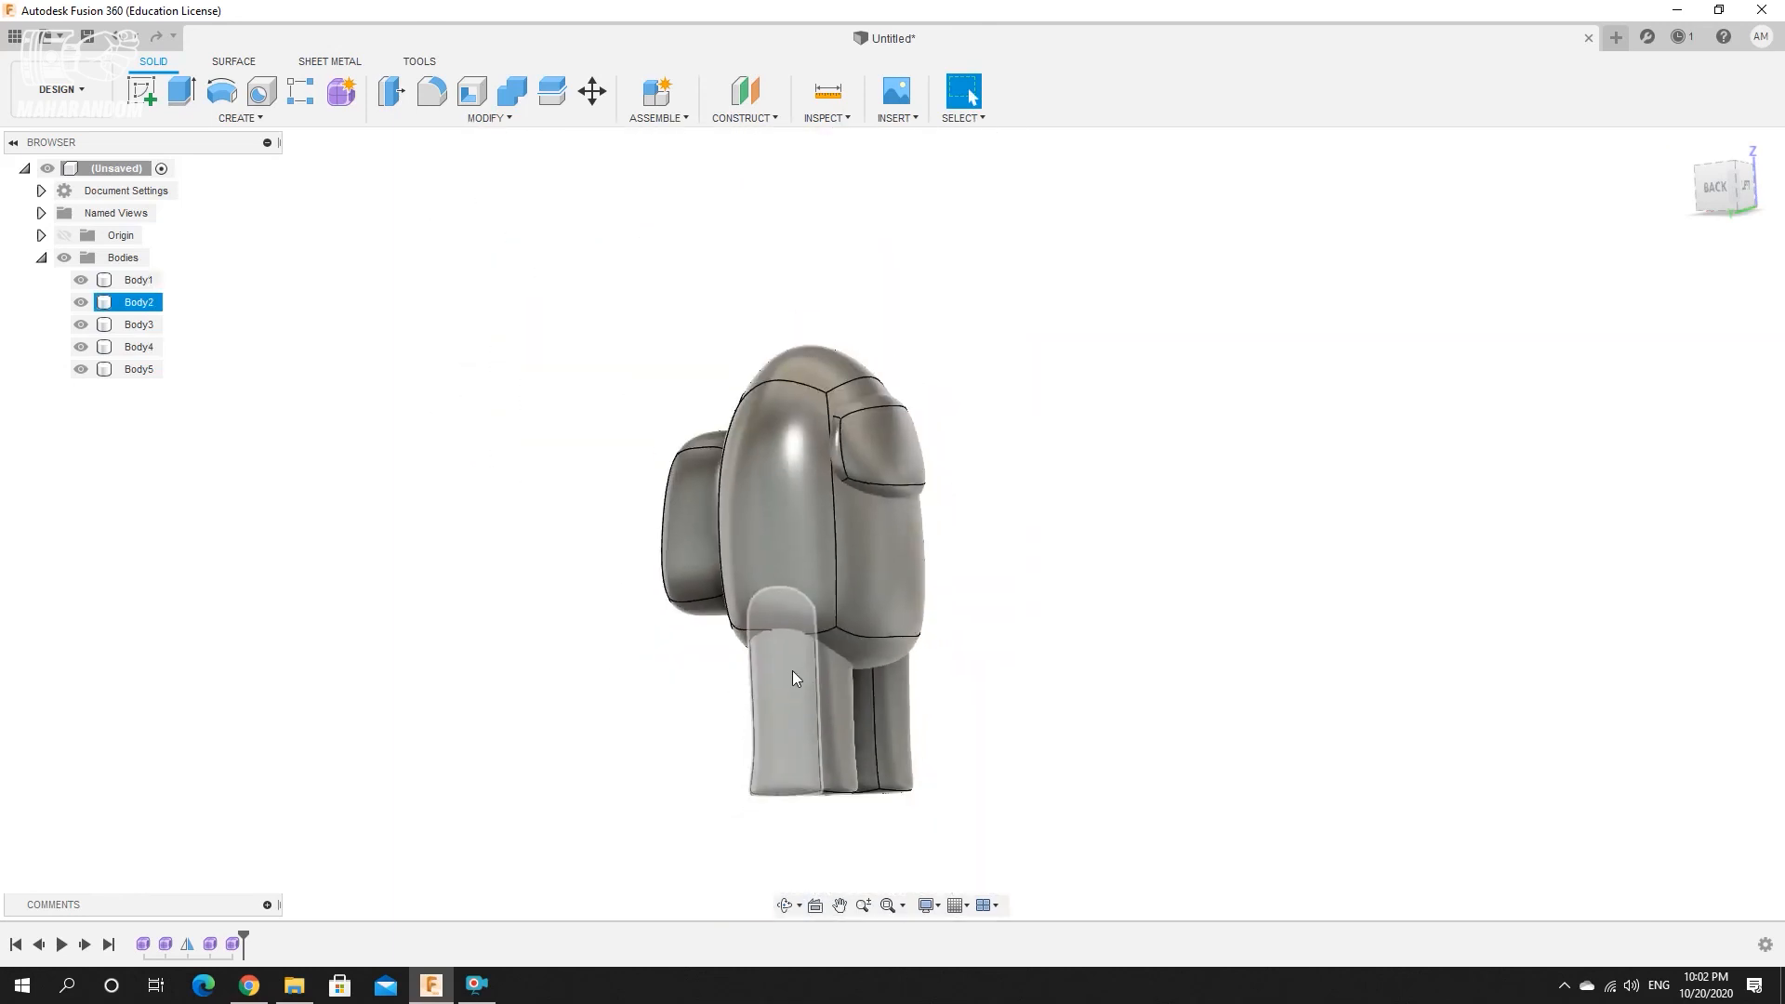
scroll(792, 672, up, 1)
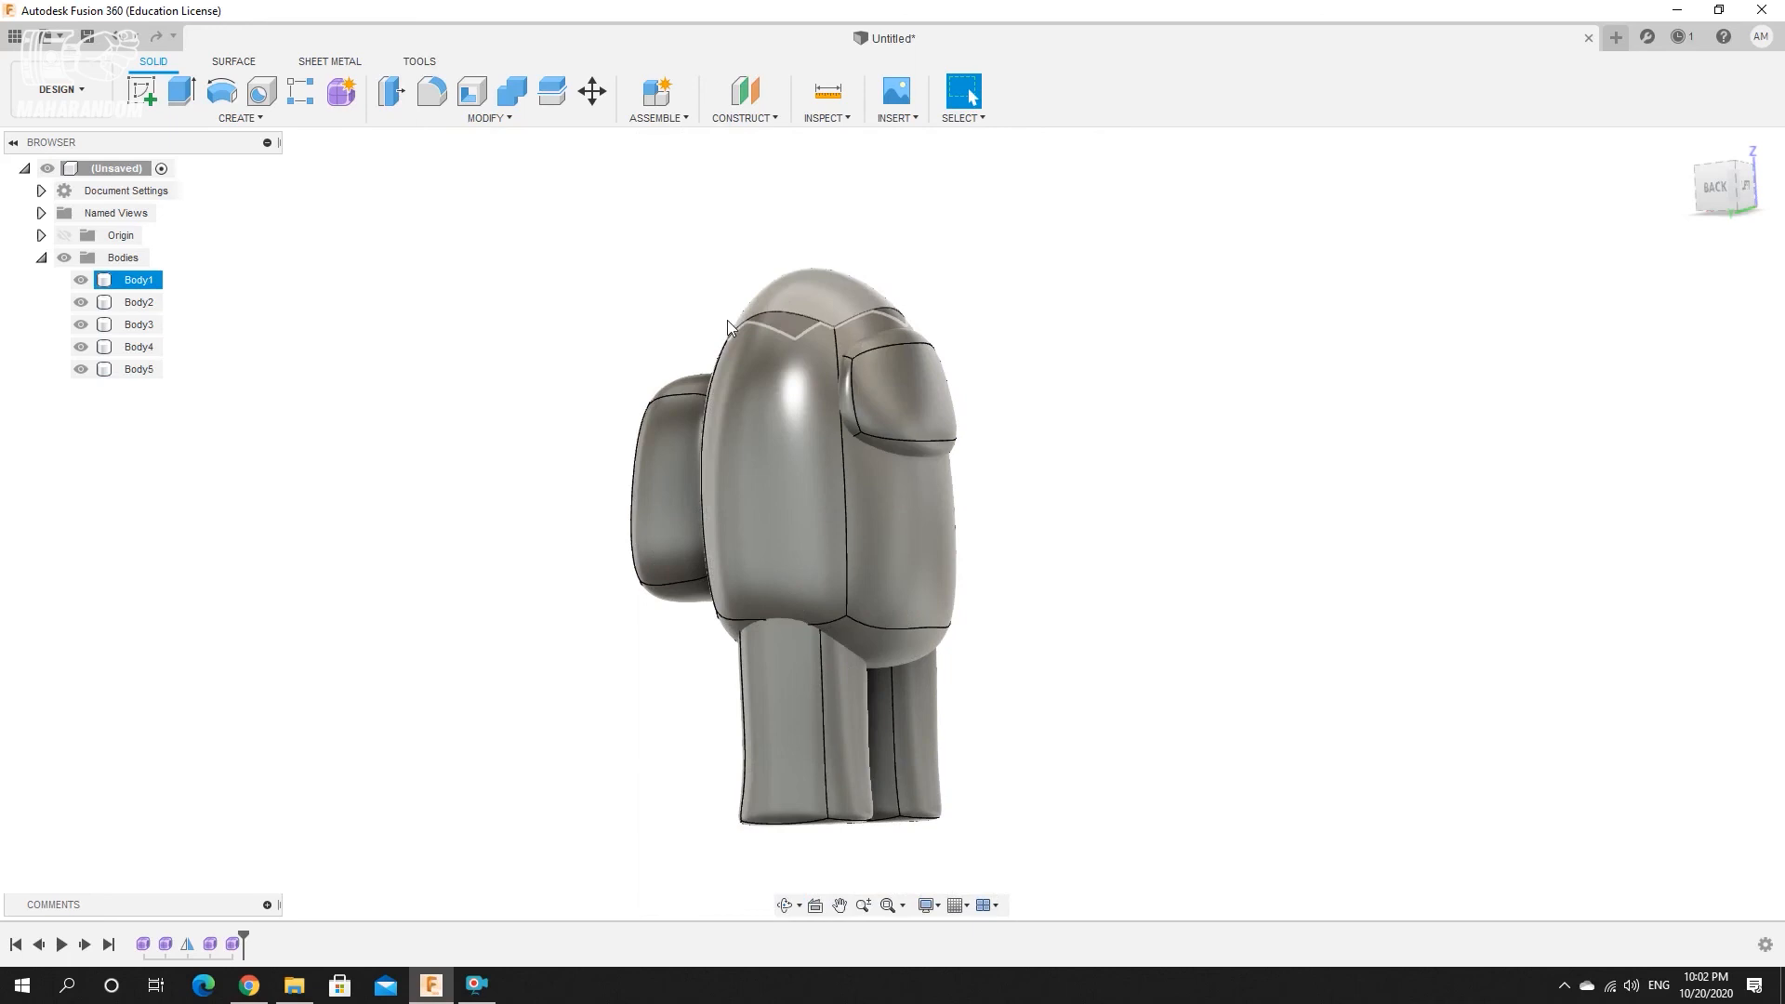
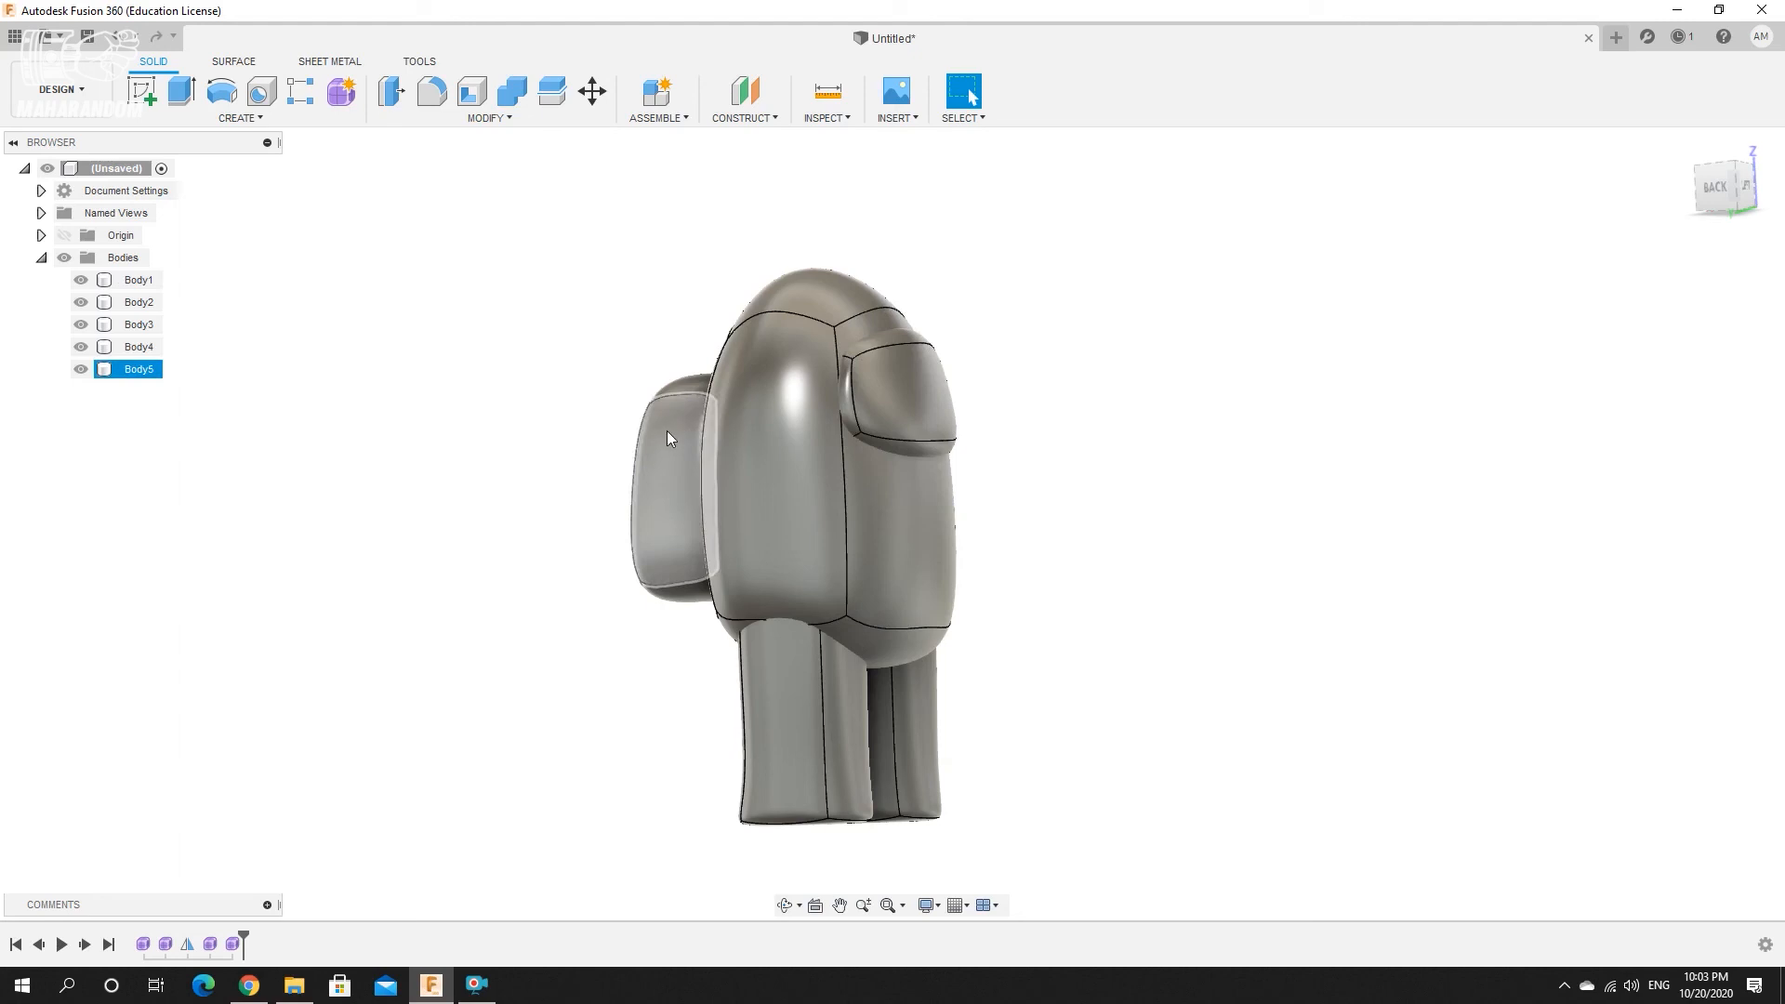
Join the two legs to the main body with Combine, without keeping the tool bodies.
click(507, 94)
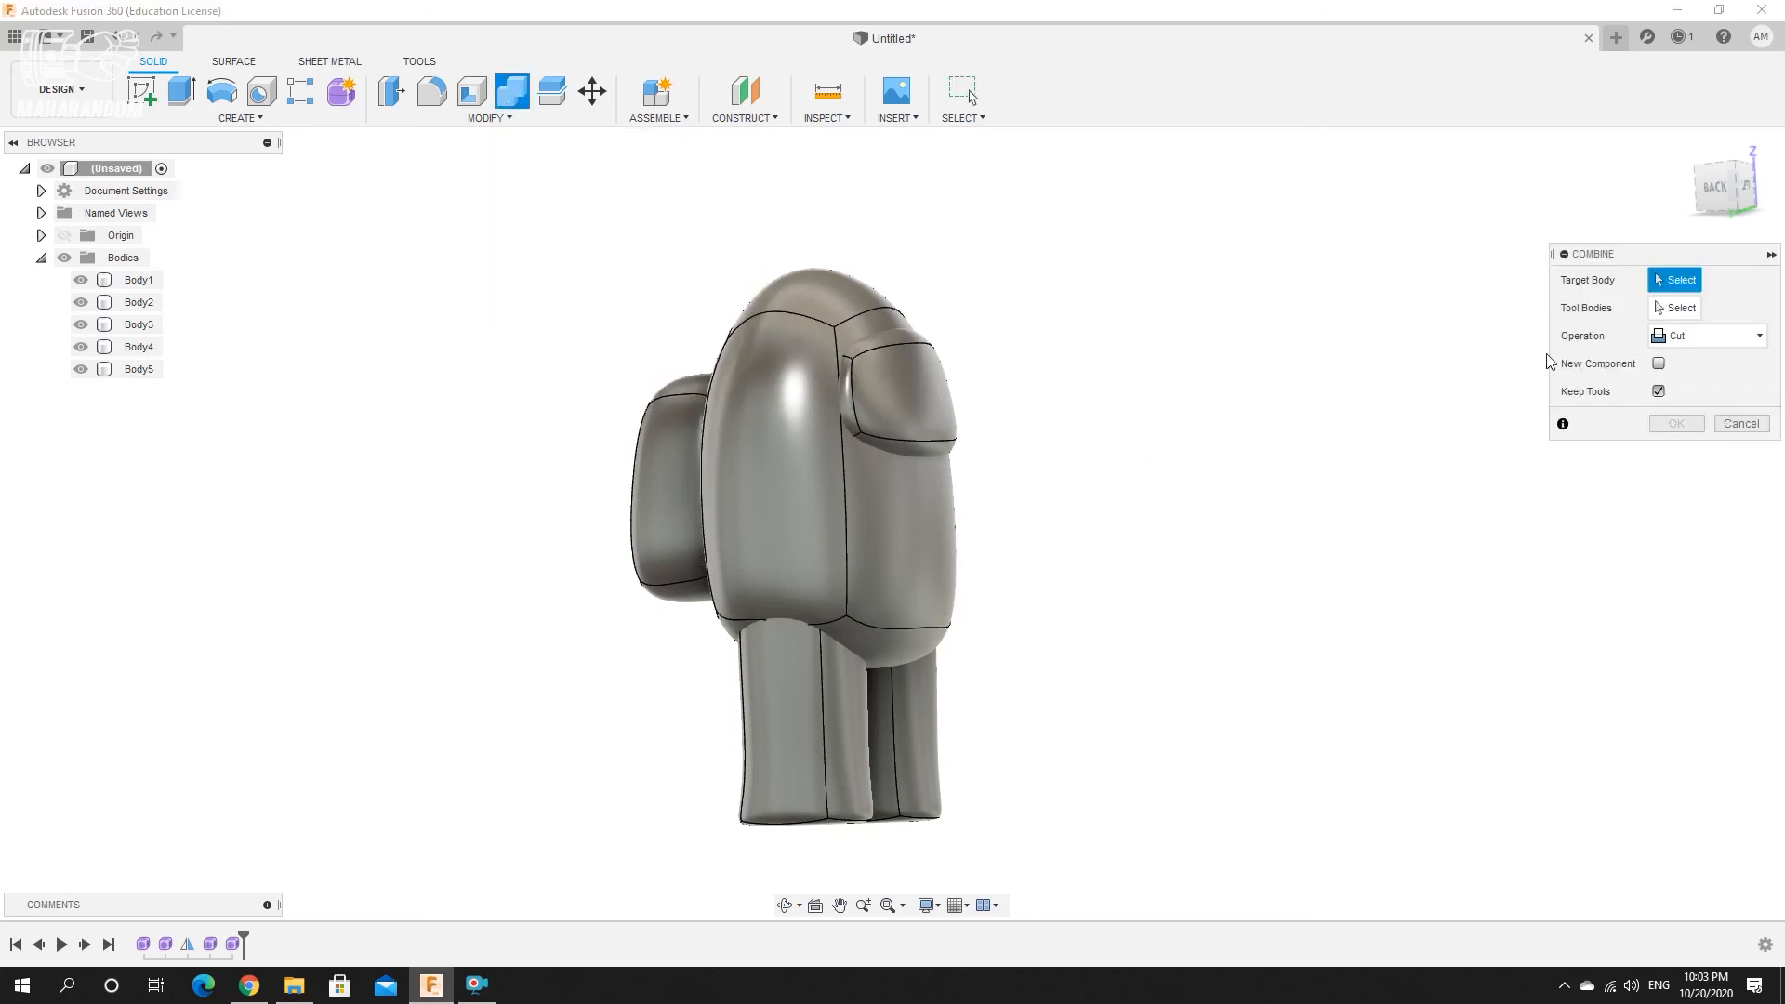
click(824, 531)
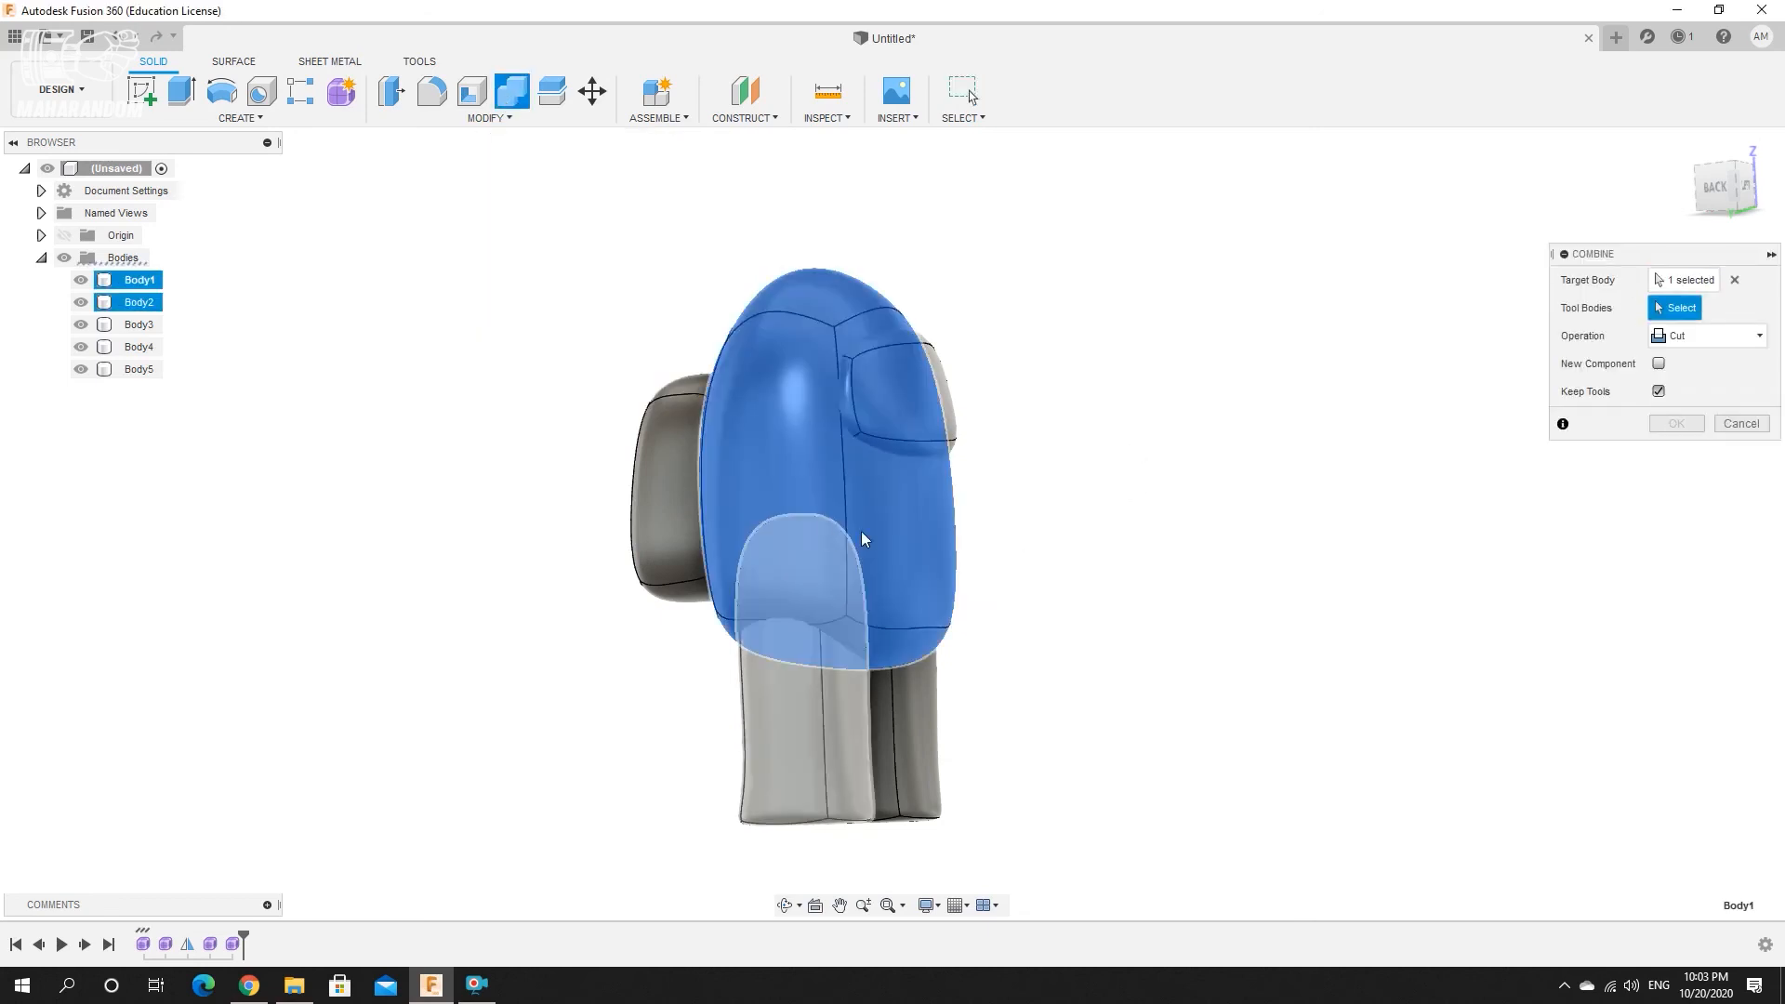
click(789, 716)
click(913, 756)
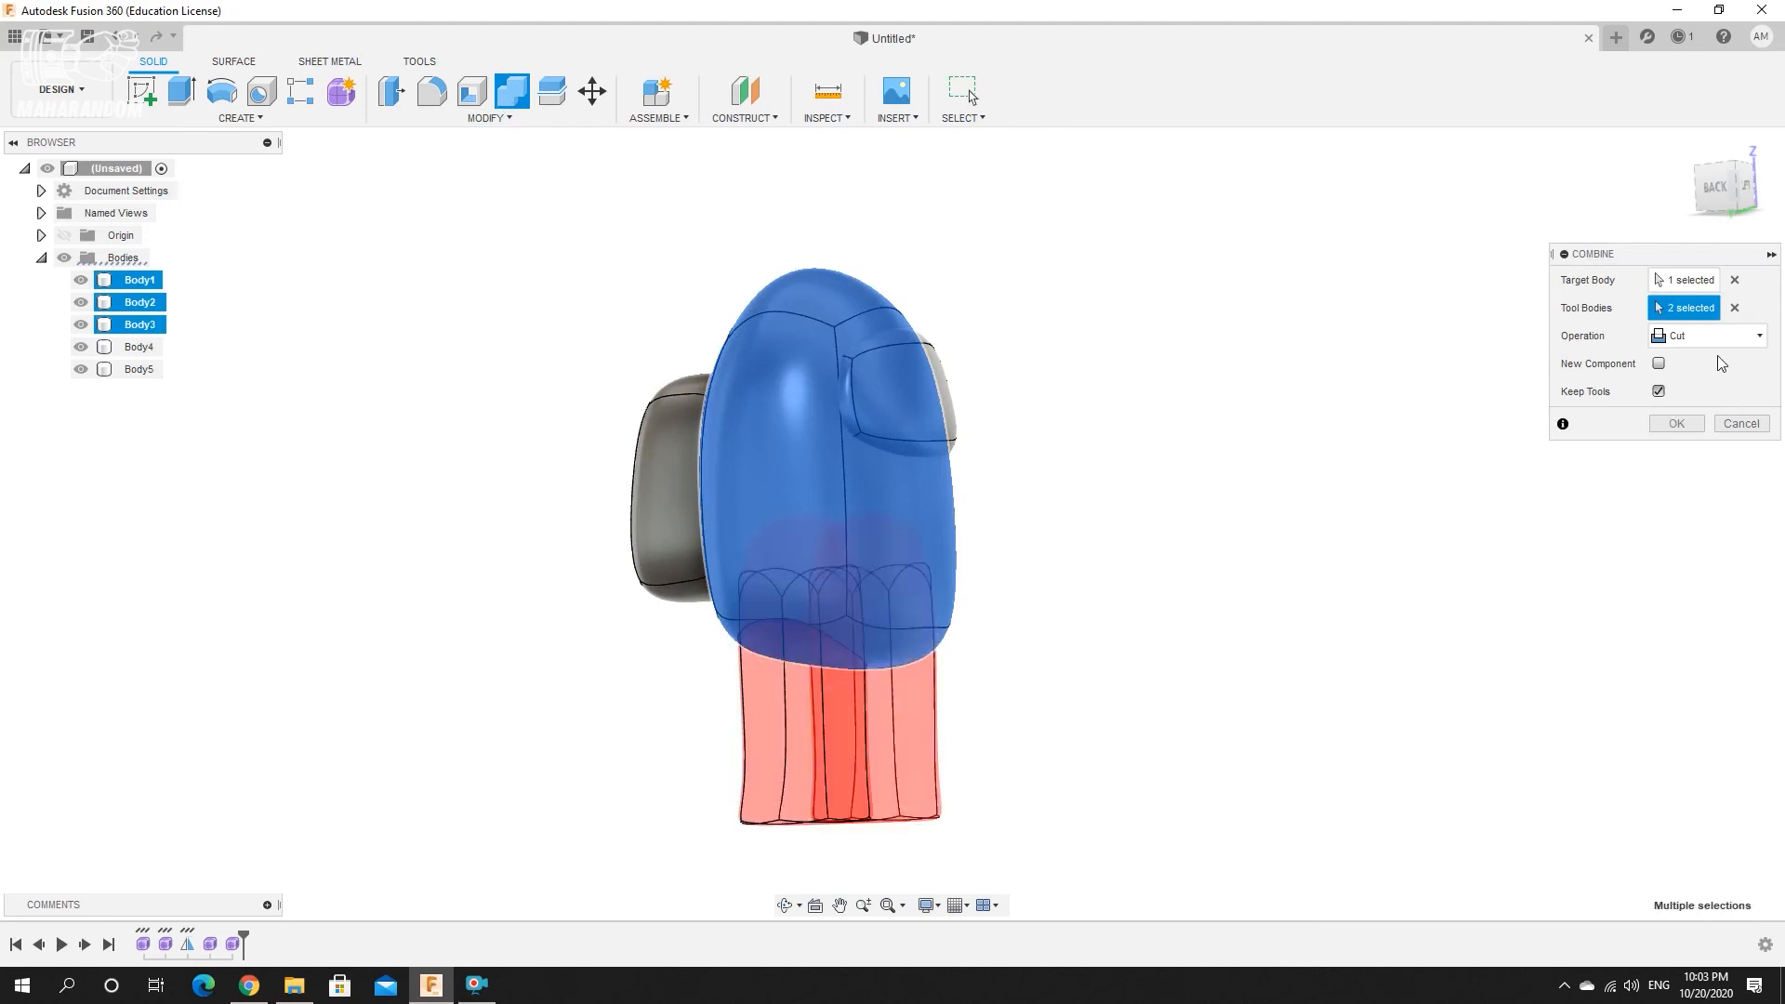
click(1691, 339)
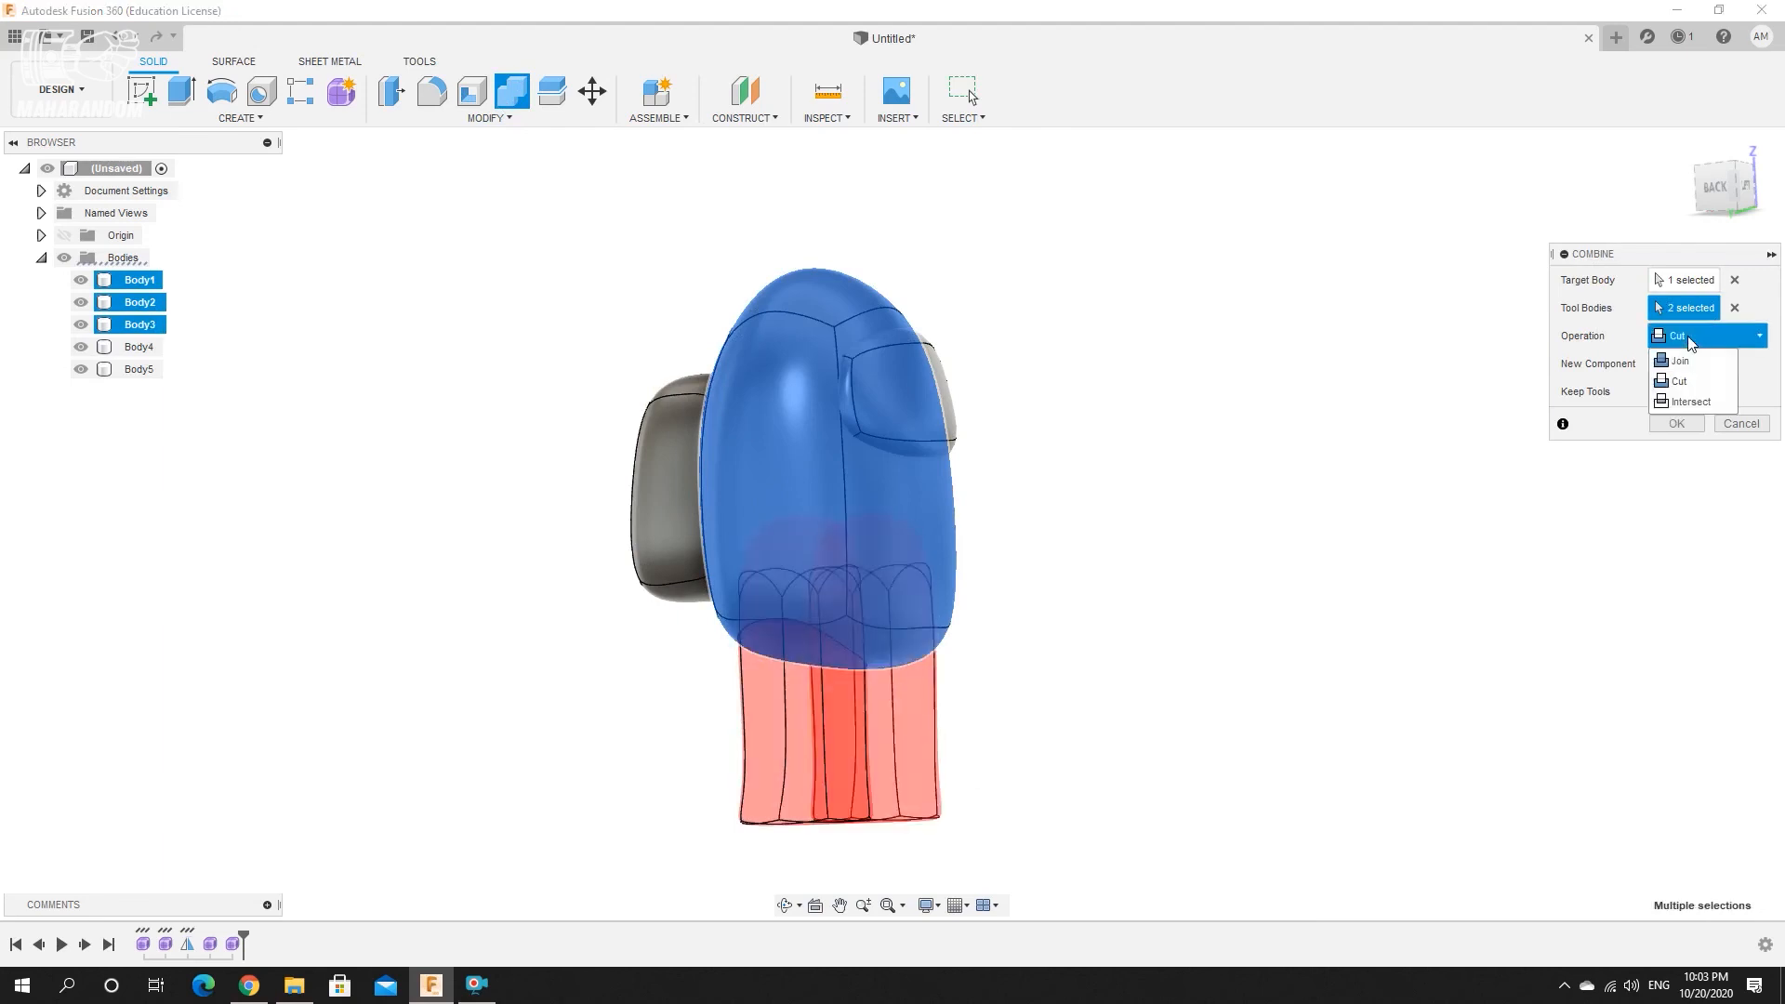
click(1683, 362)
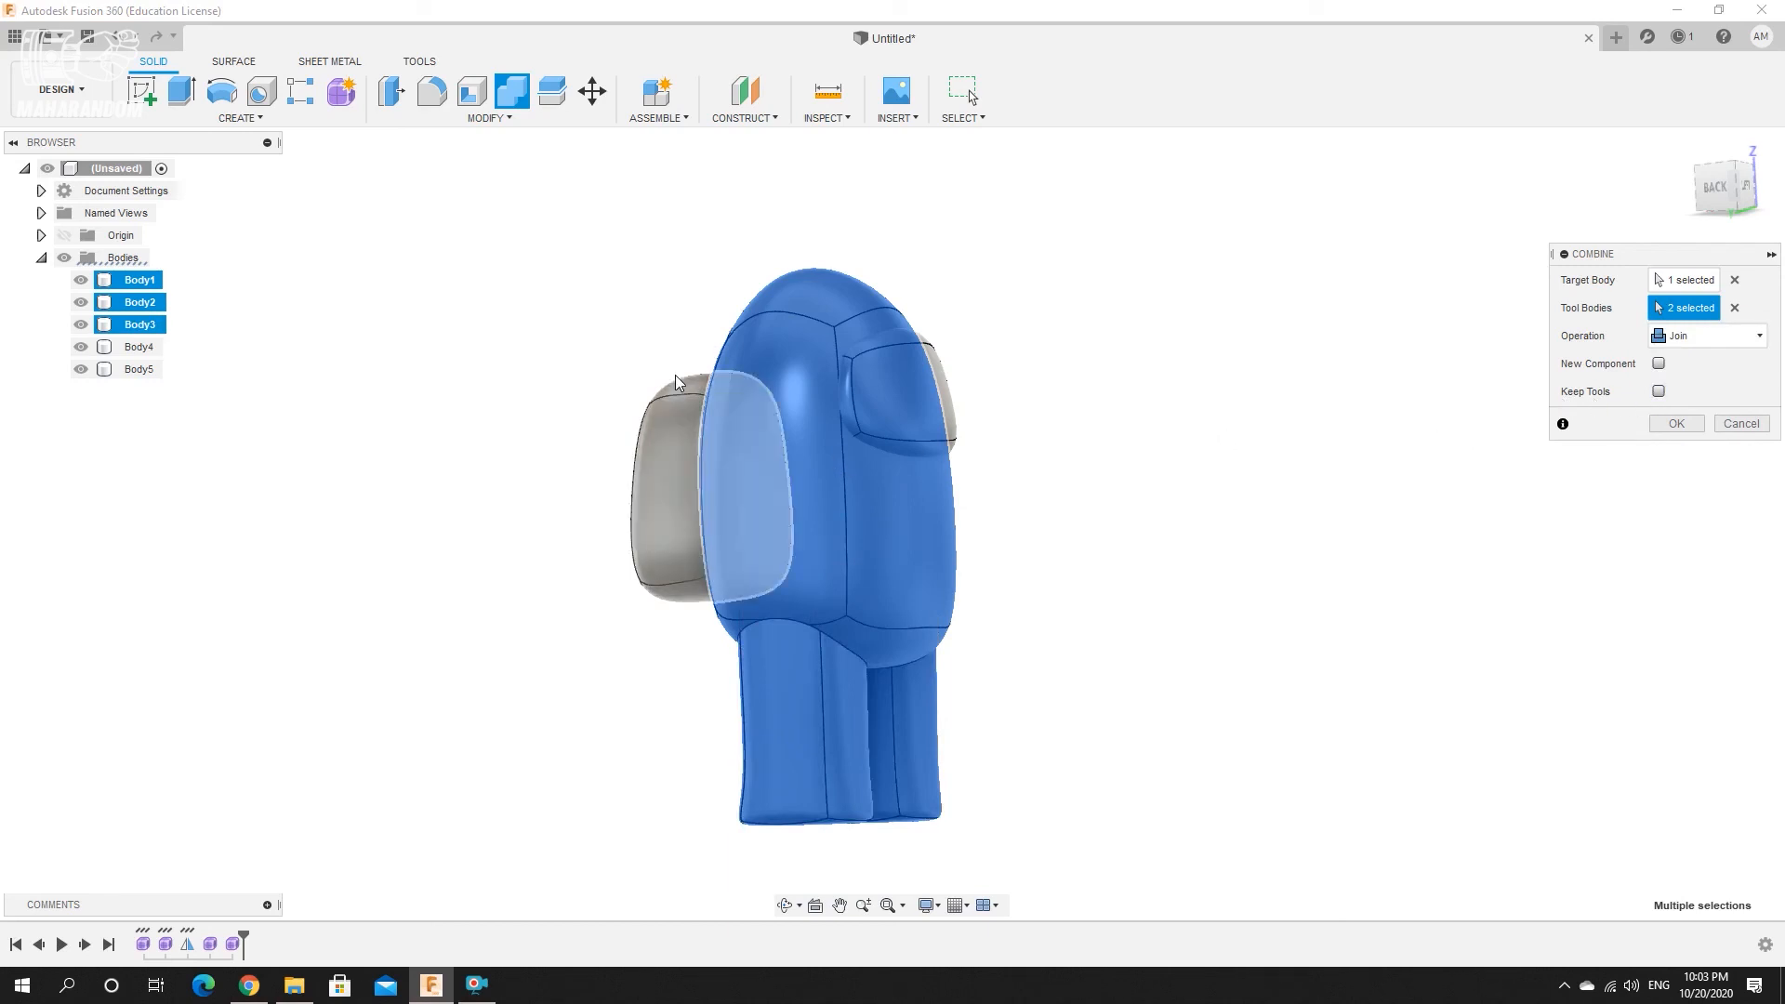
click(1679, 423)
Check the combined body and the visor by toggling the visibility of each in turn.
scroll(728, 731, up, 3)
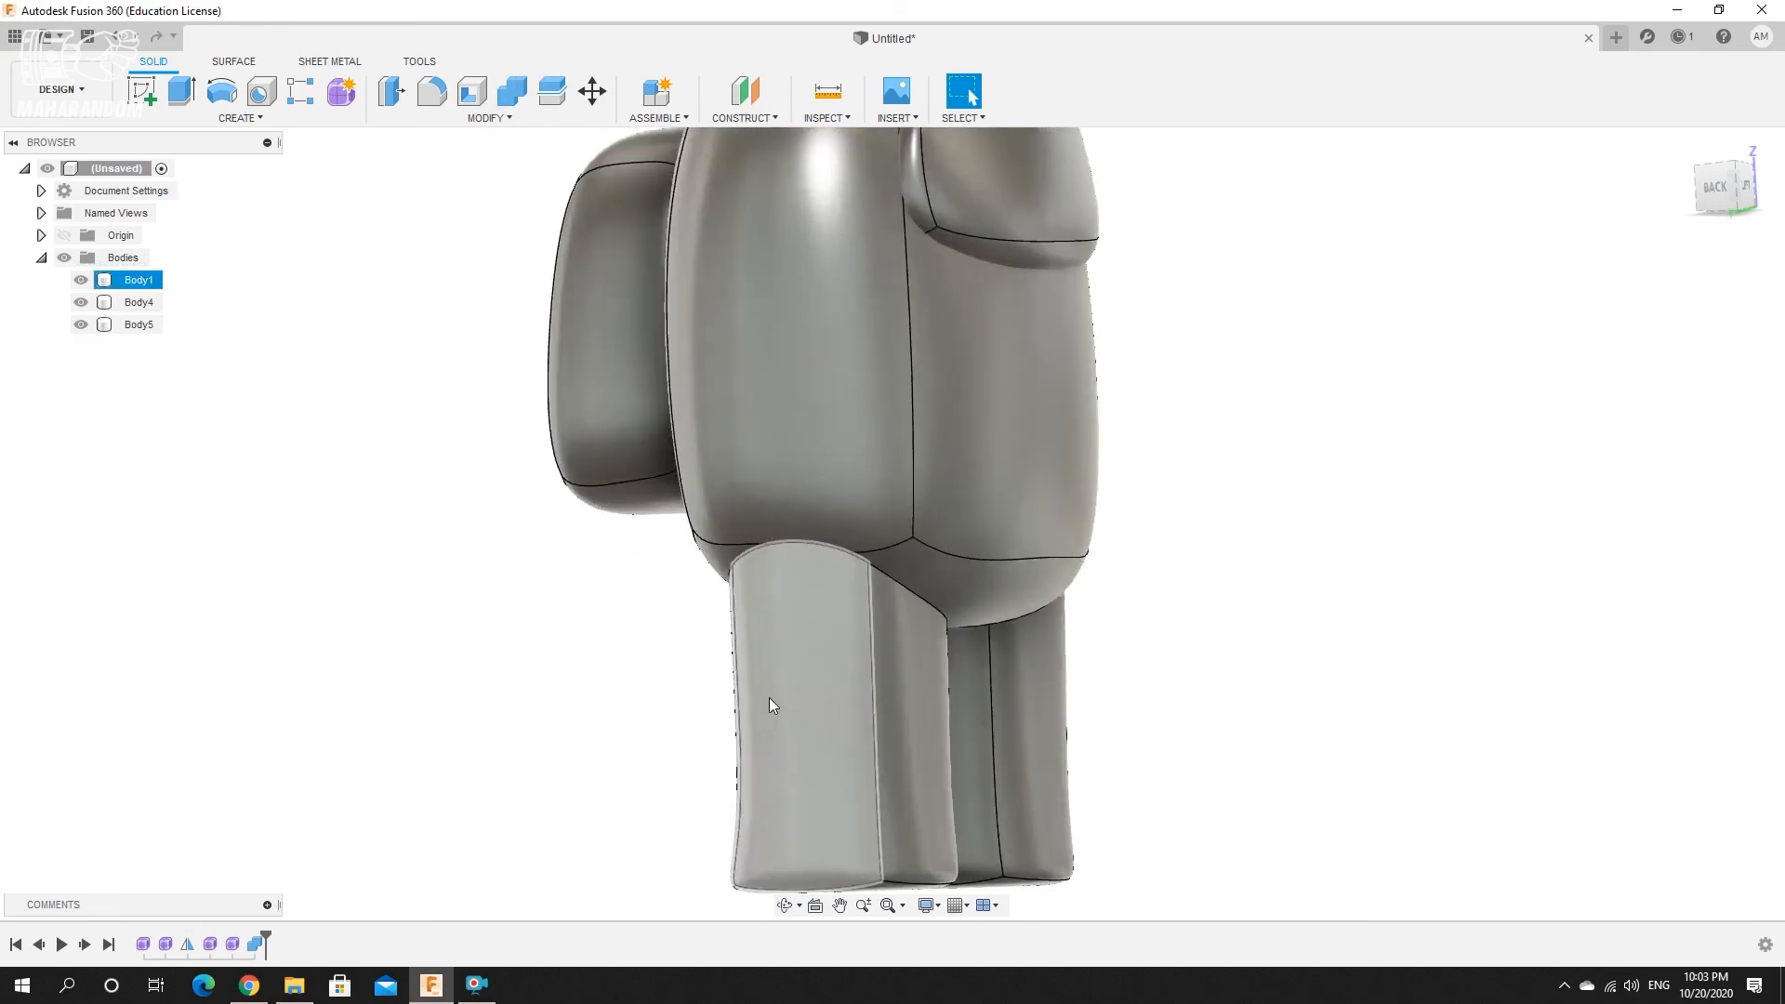
click(82, 304)
click(81, 303)
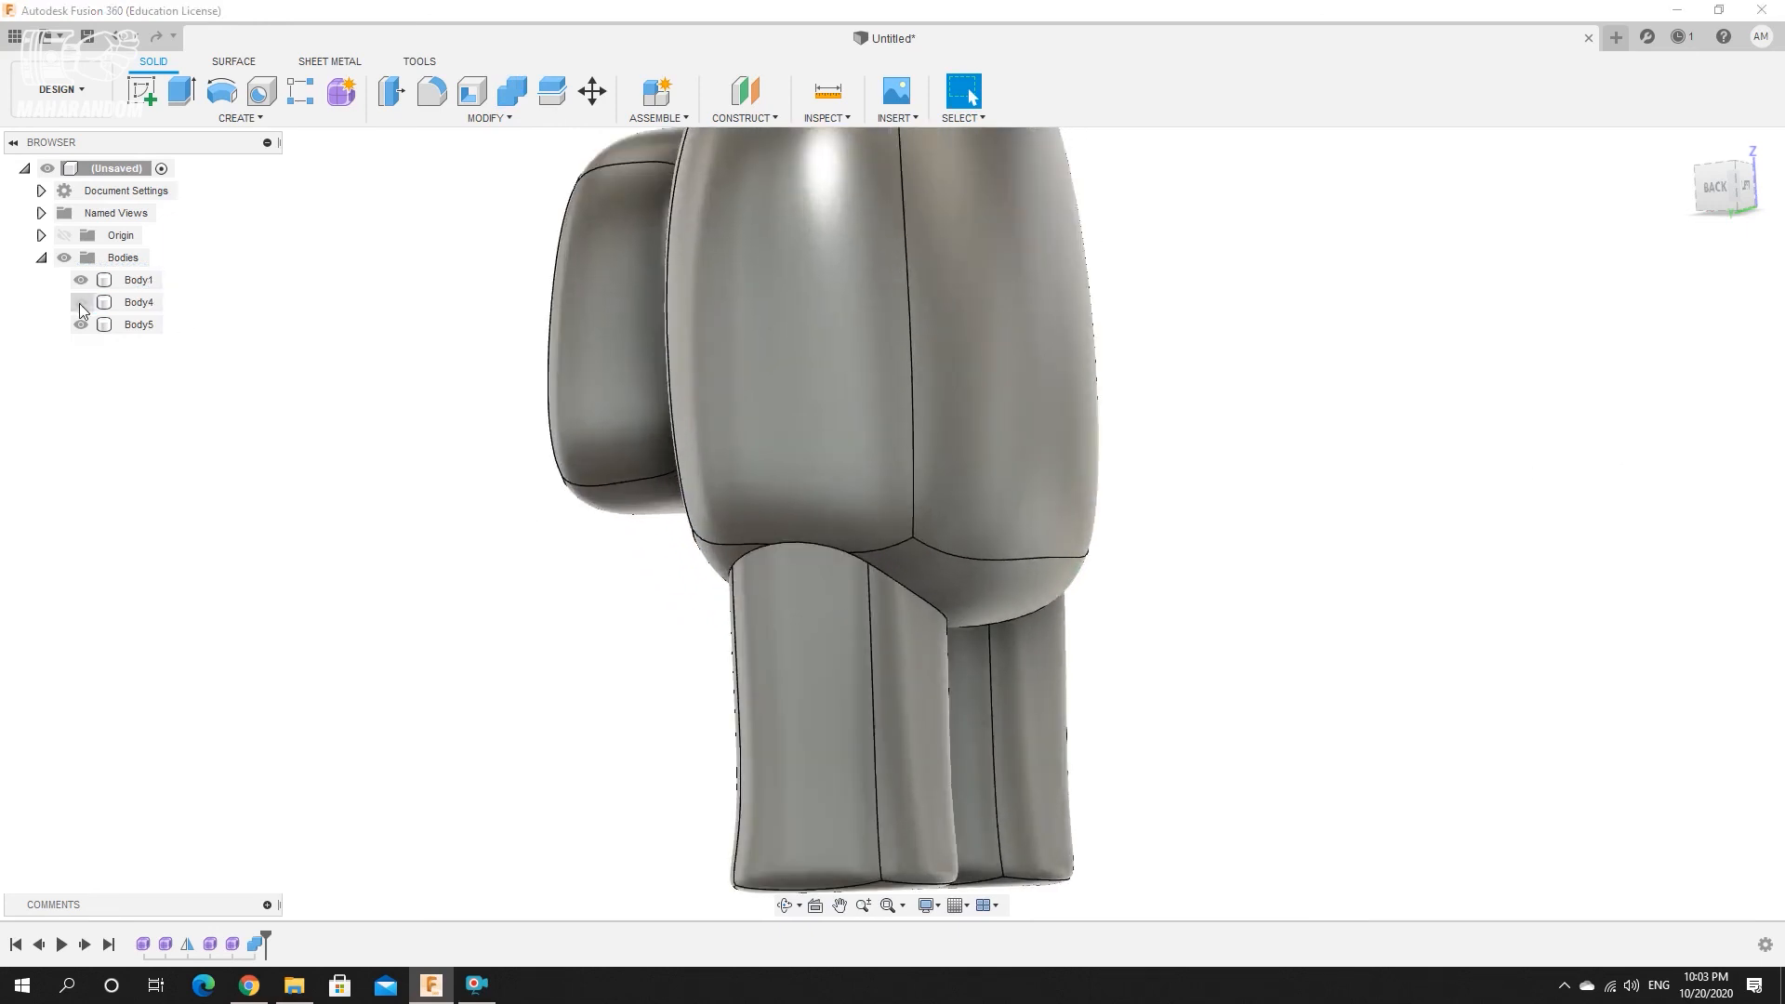
click(82, 302)
click(81, 280)
click(82, 280)
click(82, 280)
click(82, 280)
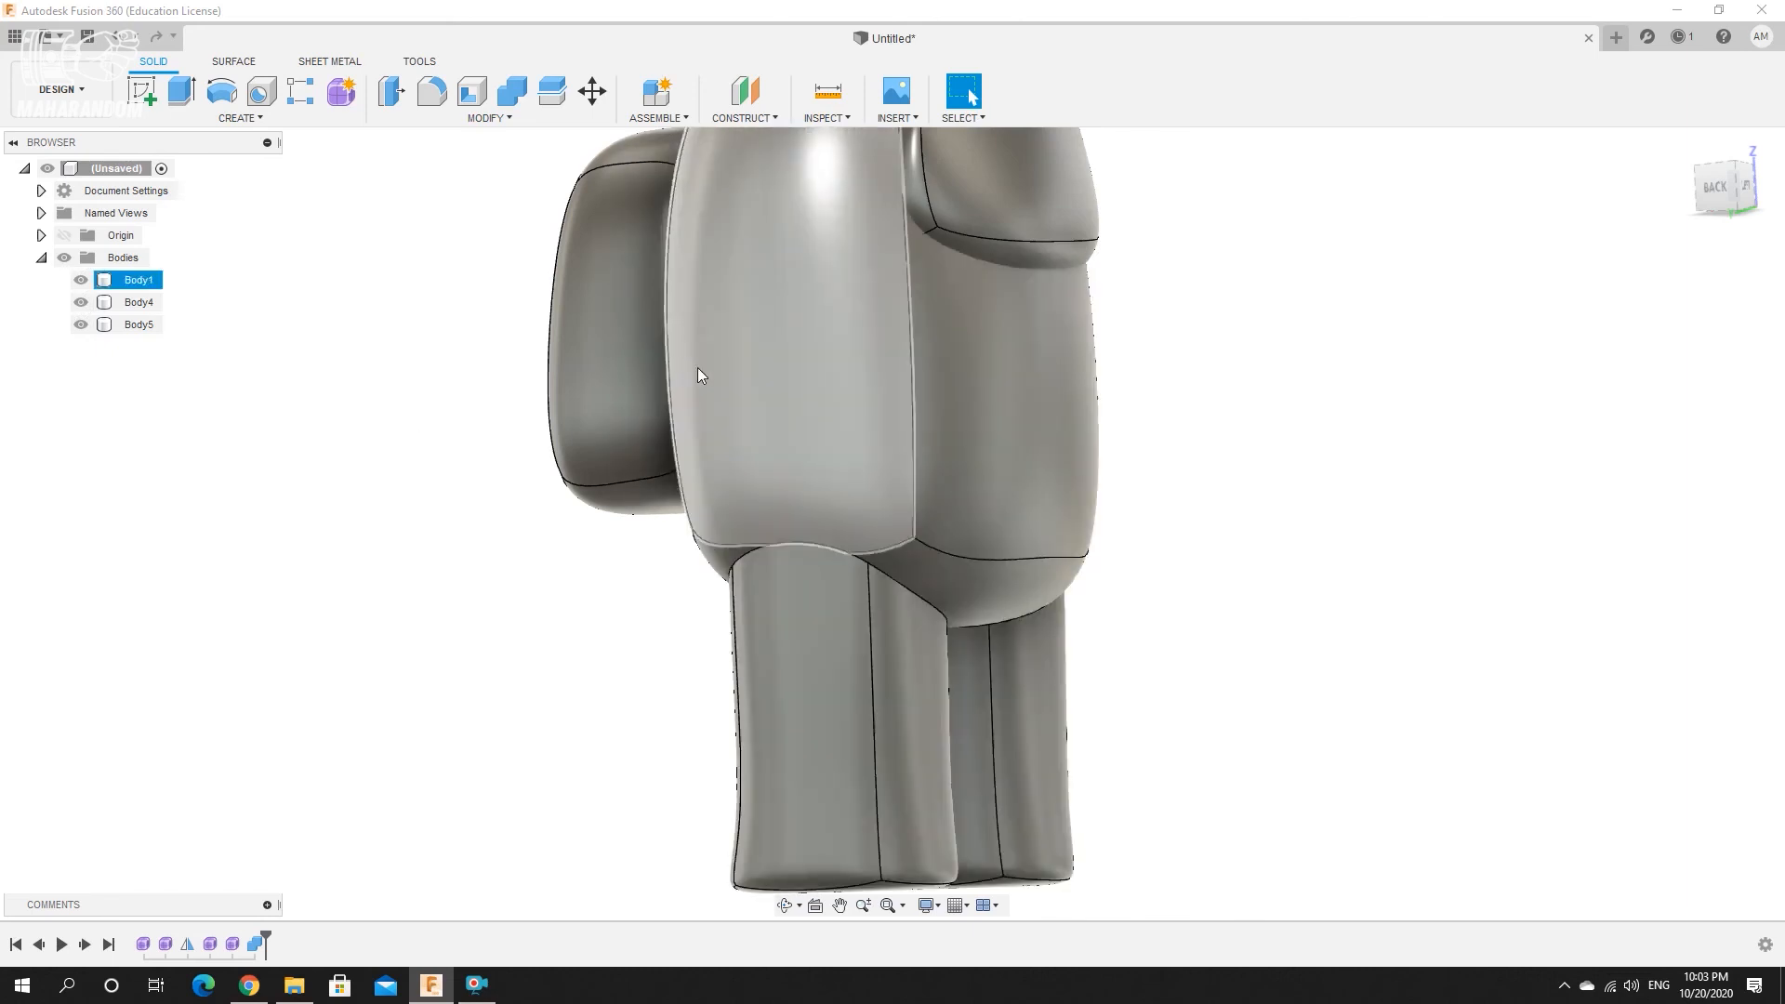
Fillet the edges where both legs meet the main body with a 4 mm constant radius.
scroll(1071, 550, up, 3)
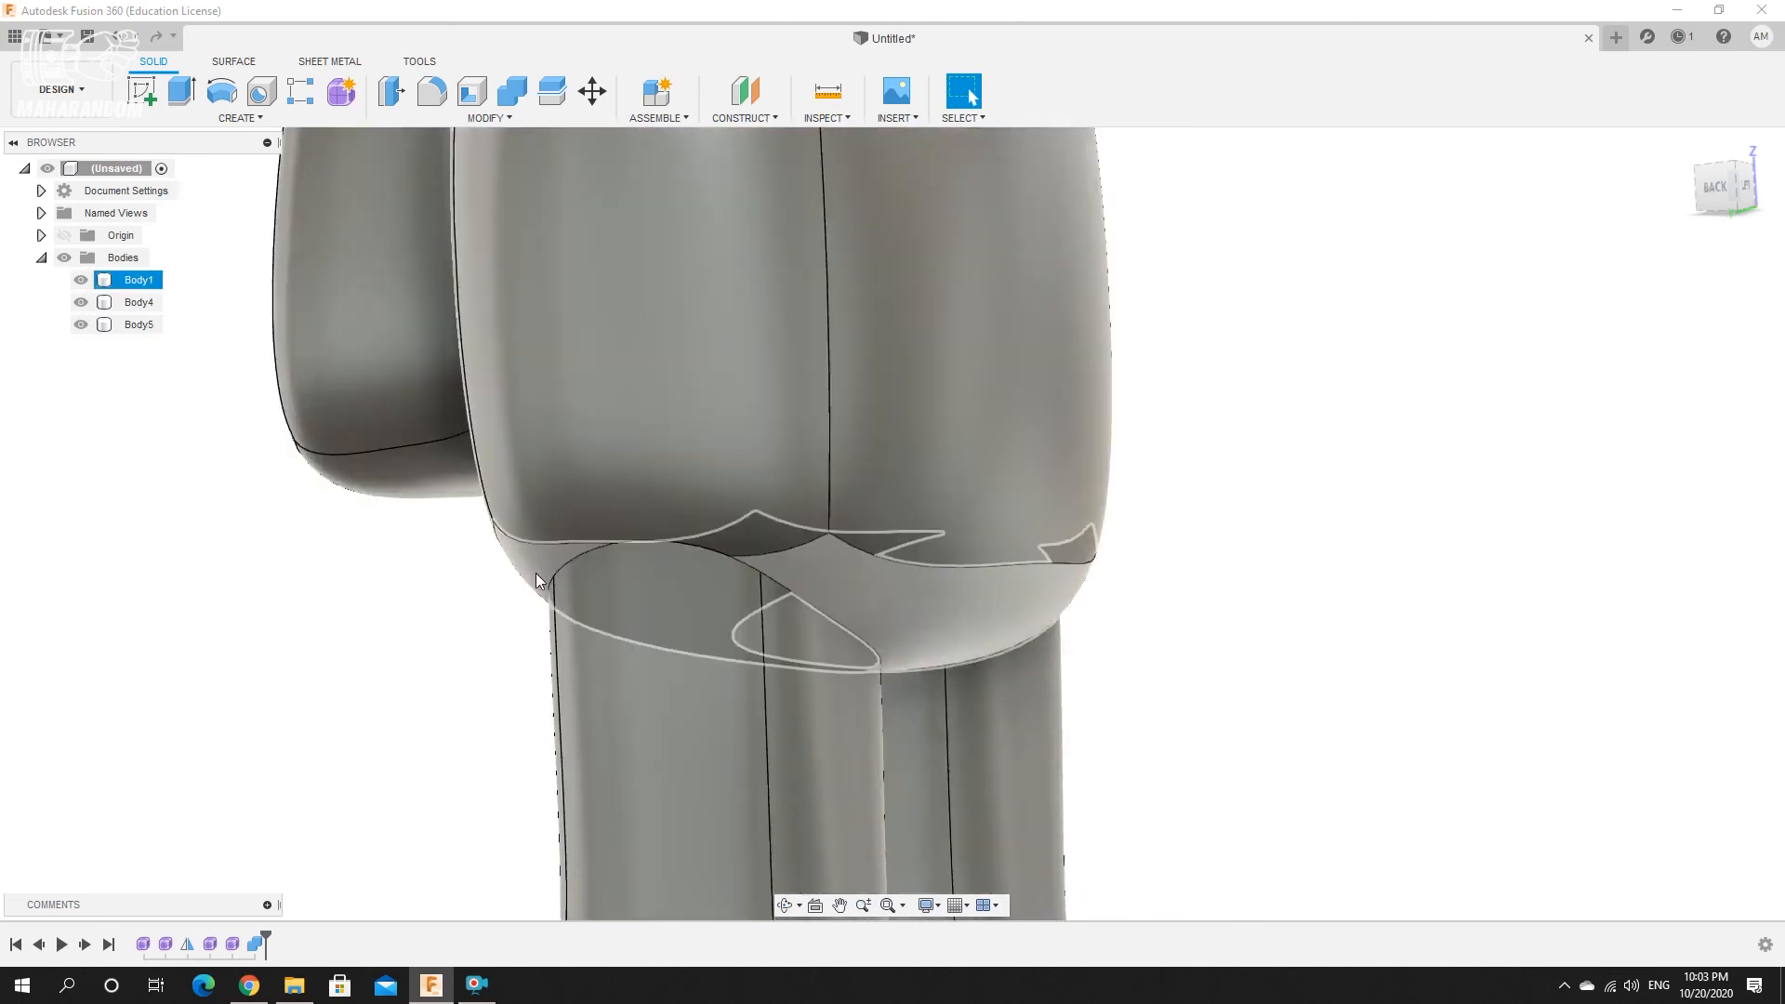
click(432, 90)
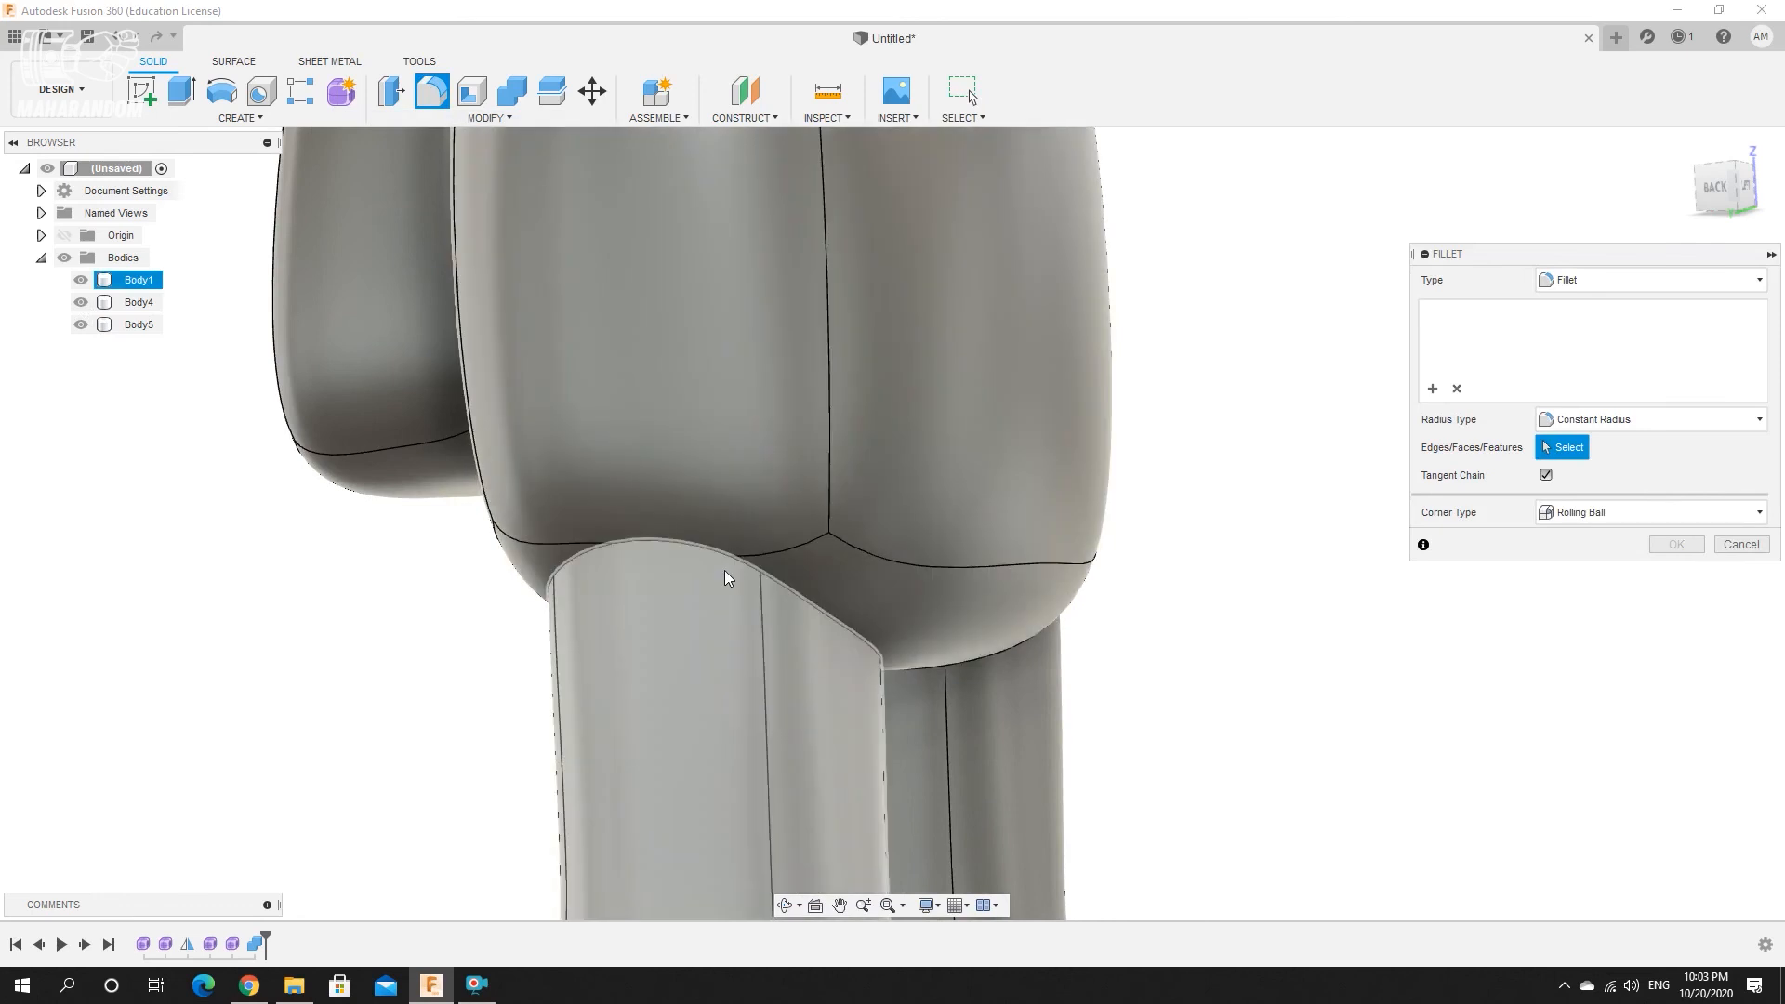
click(727, 556)
shift+middle_drag(1041, 636, 865, 552)
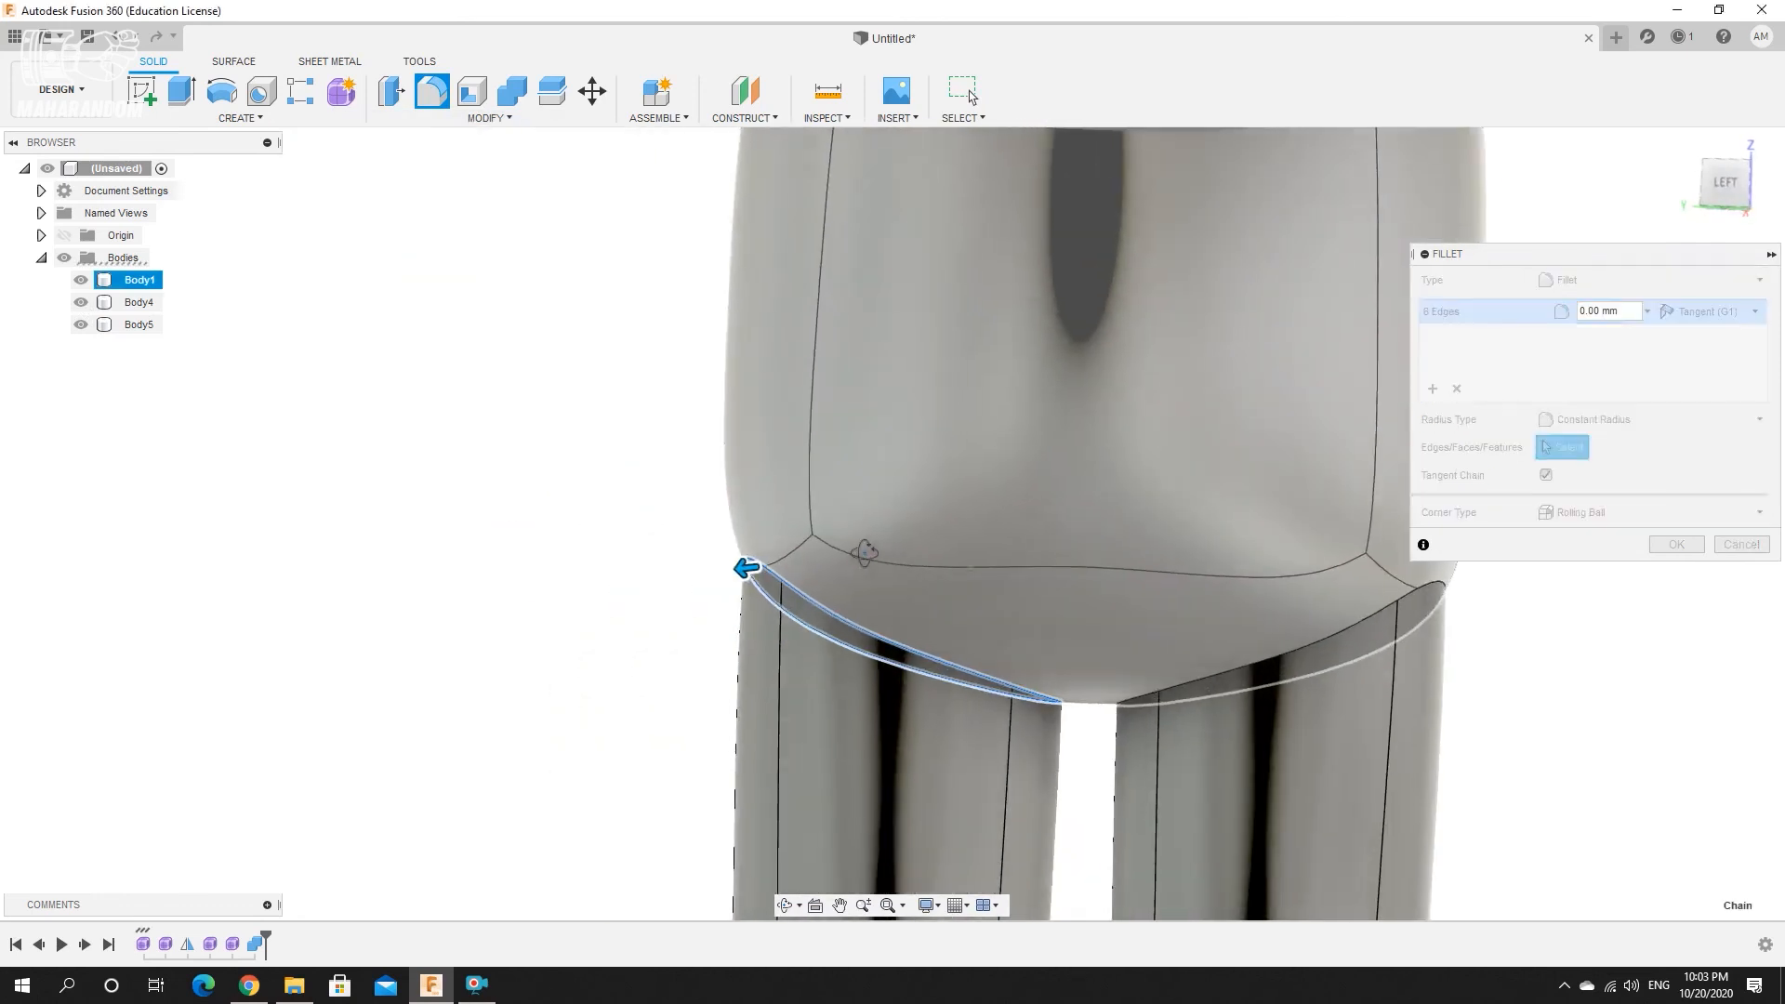
click(1274, 659)
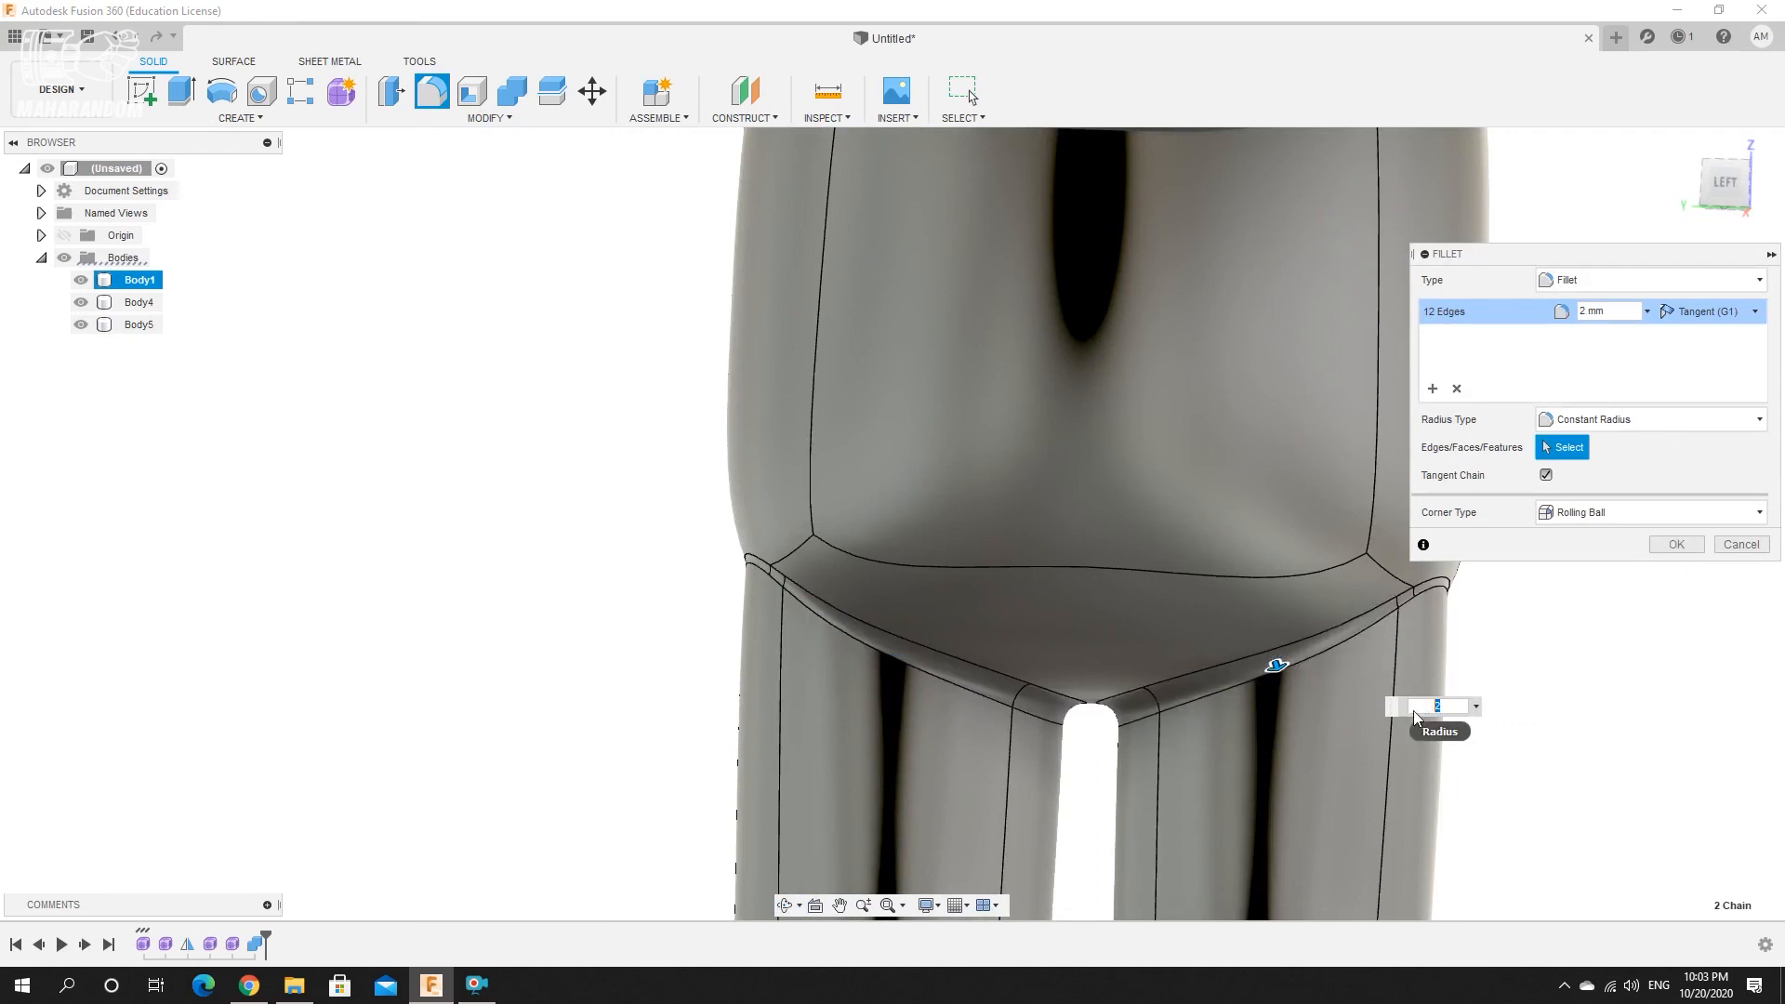
text(4)
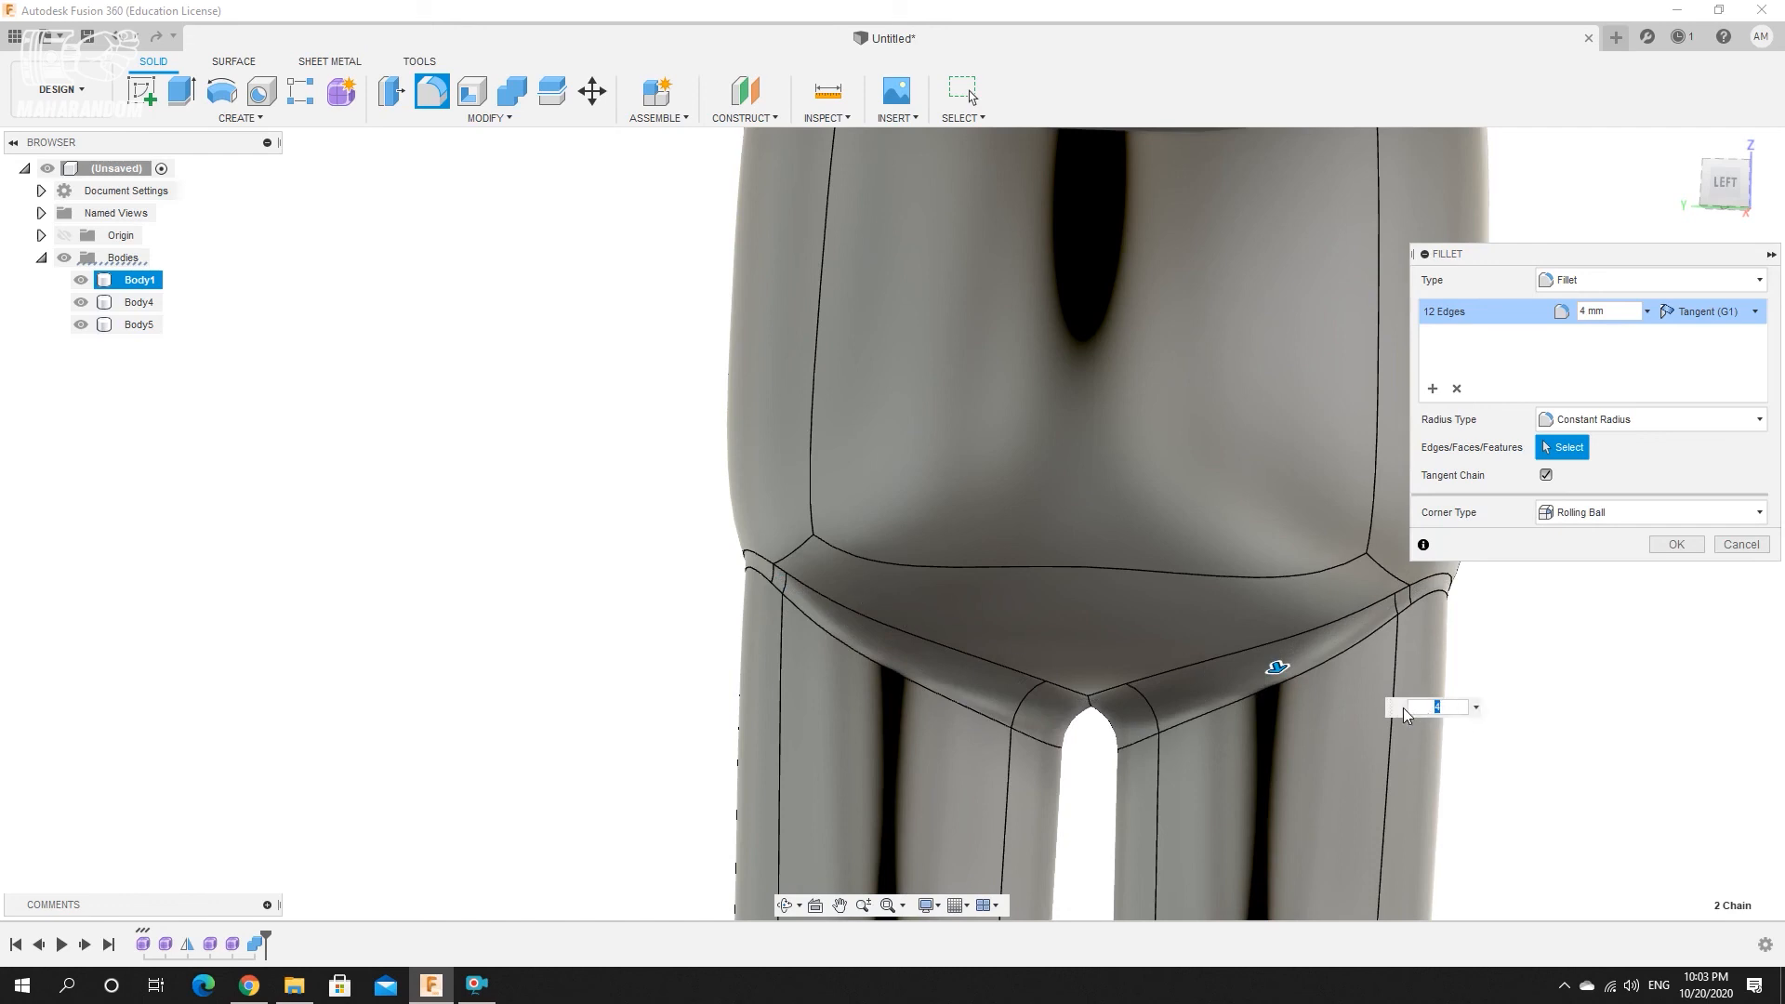
text(5)
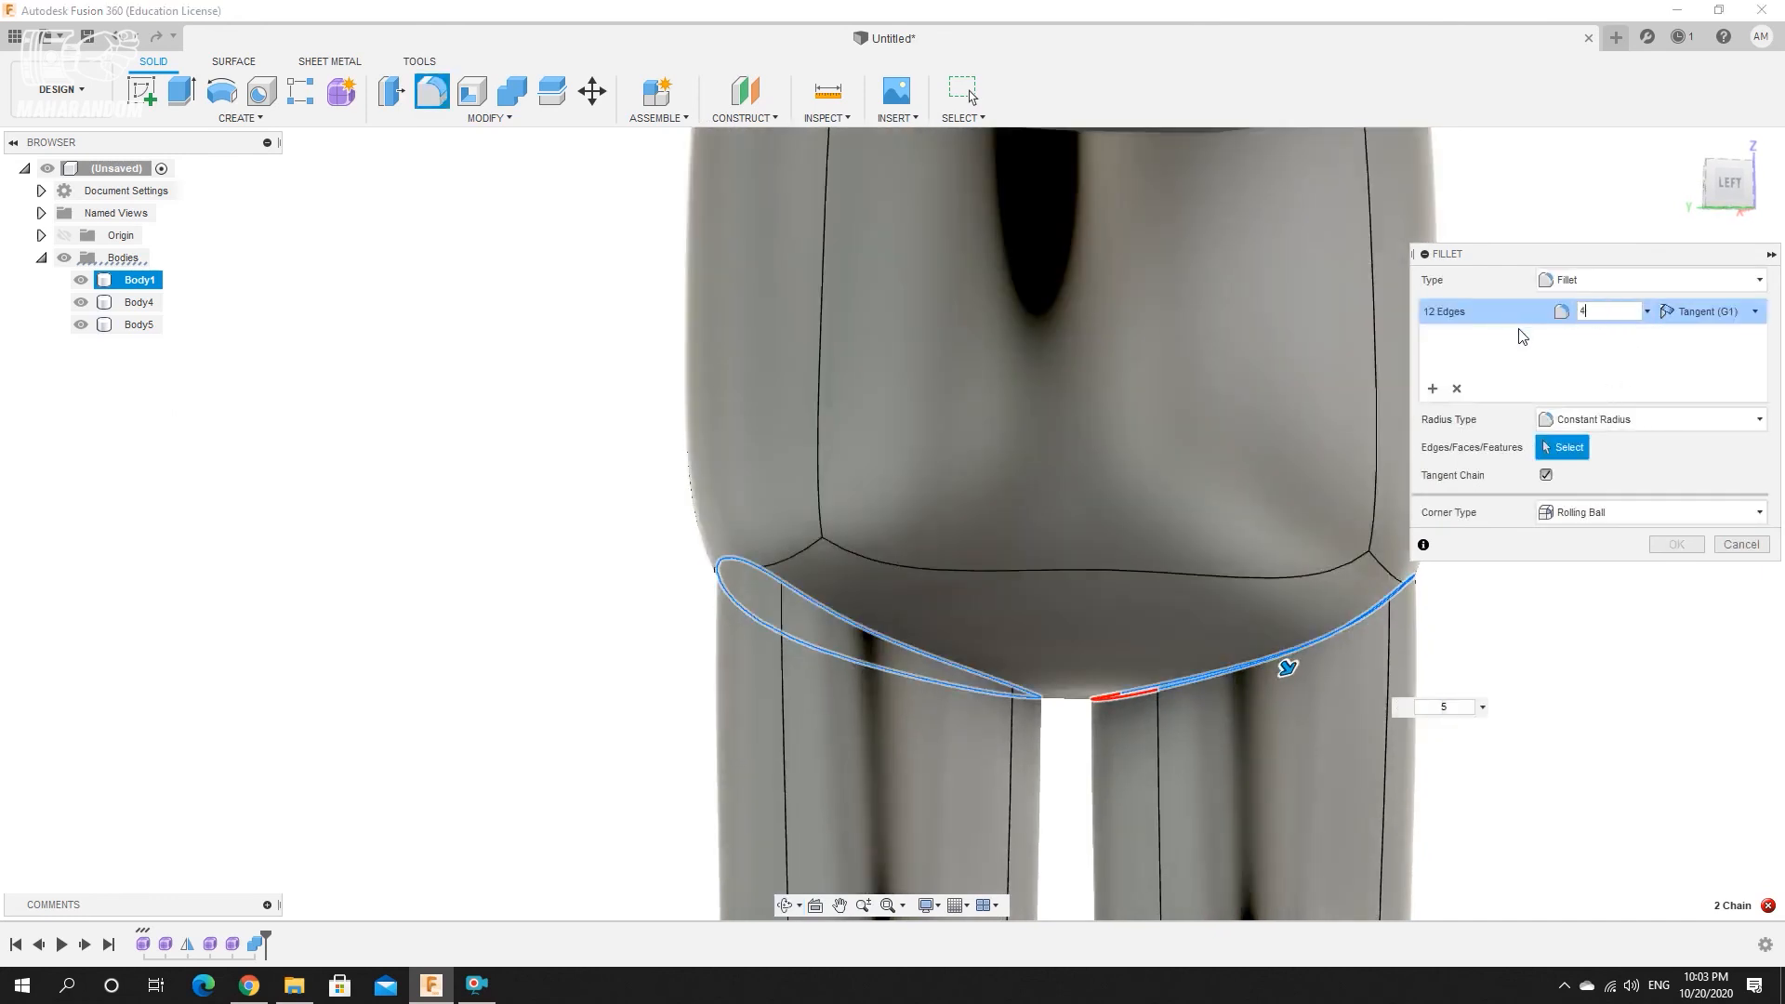
click(1676, 544)
Cut the visor's shape out of the main body with Combine, keeping the visor as a separate body.
scroll(1008, 687, down, 5)
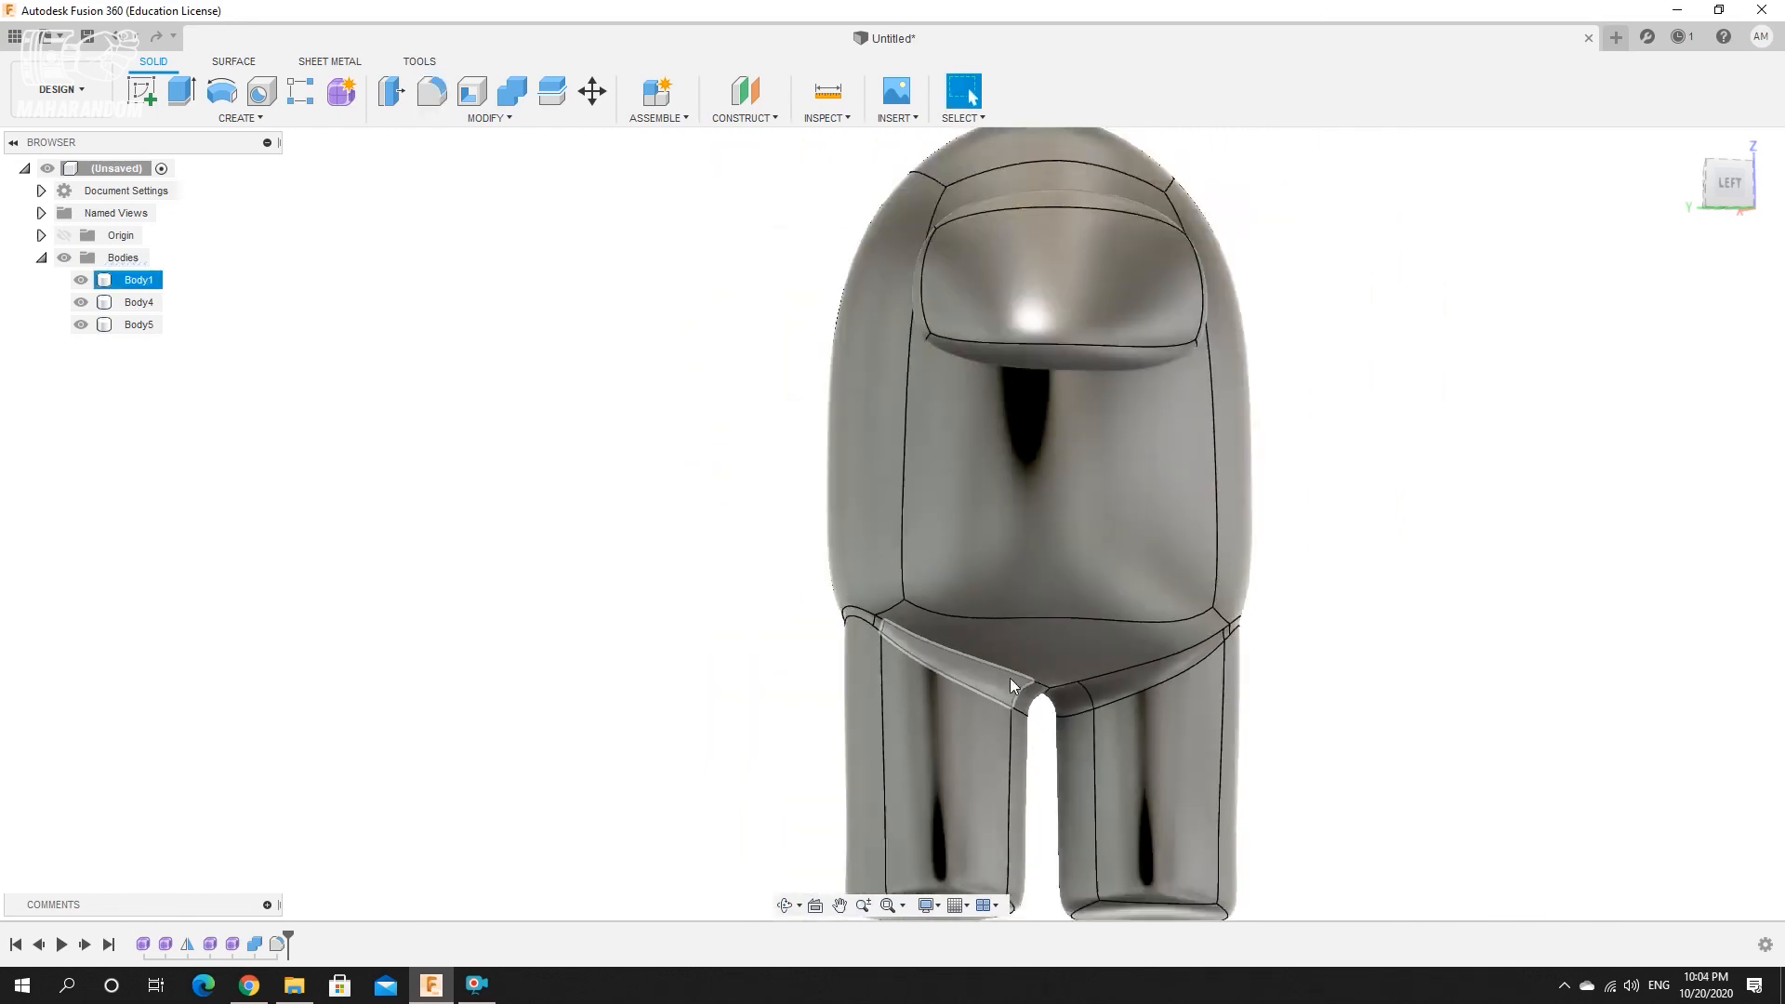
scroll(919, 581, up, 3)
shift+middle_drag(902, 594, 1065, 476)
scroll(1144, 288, down, 3)
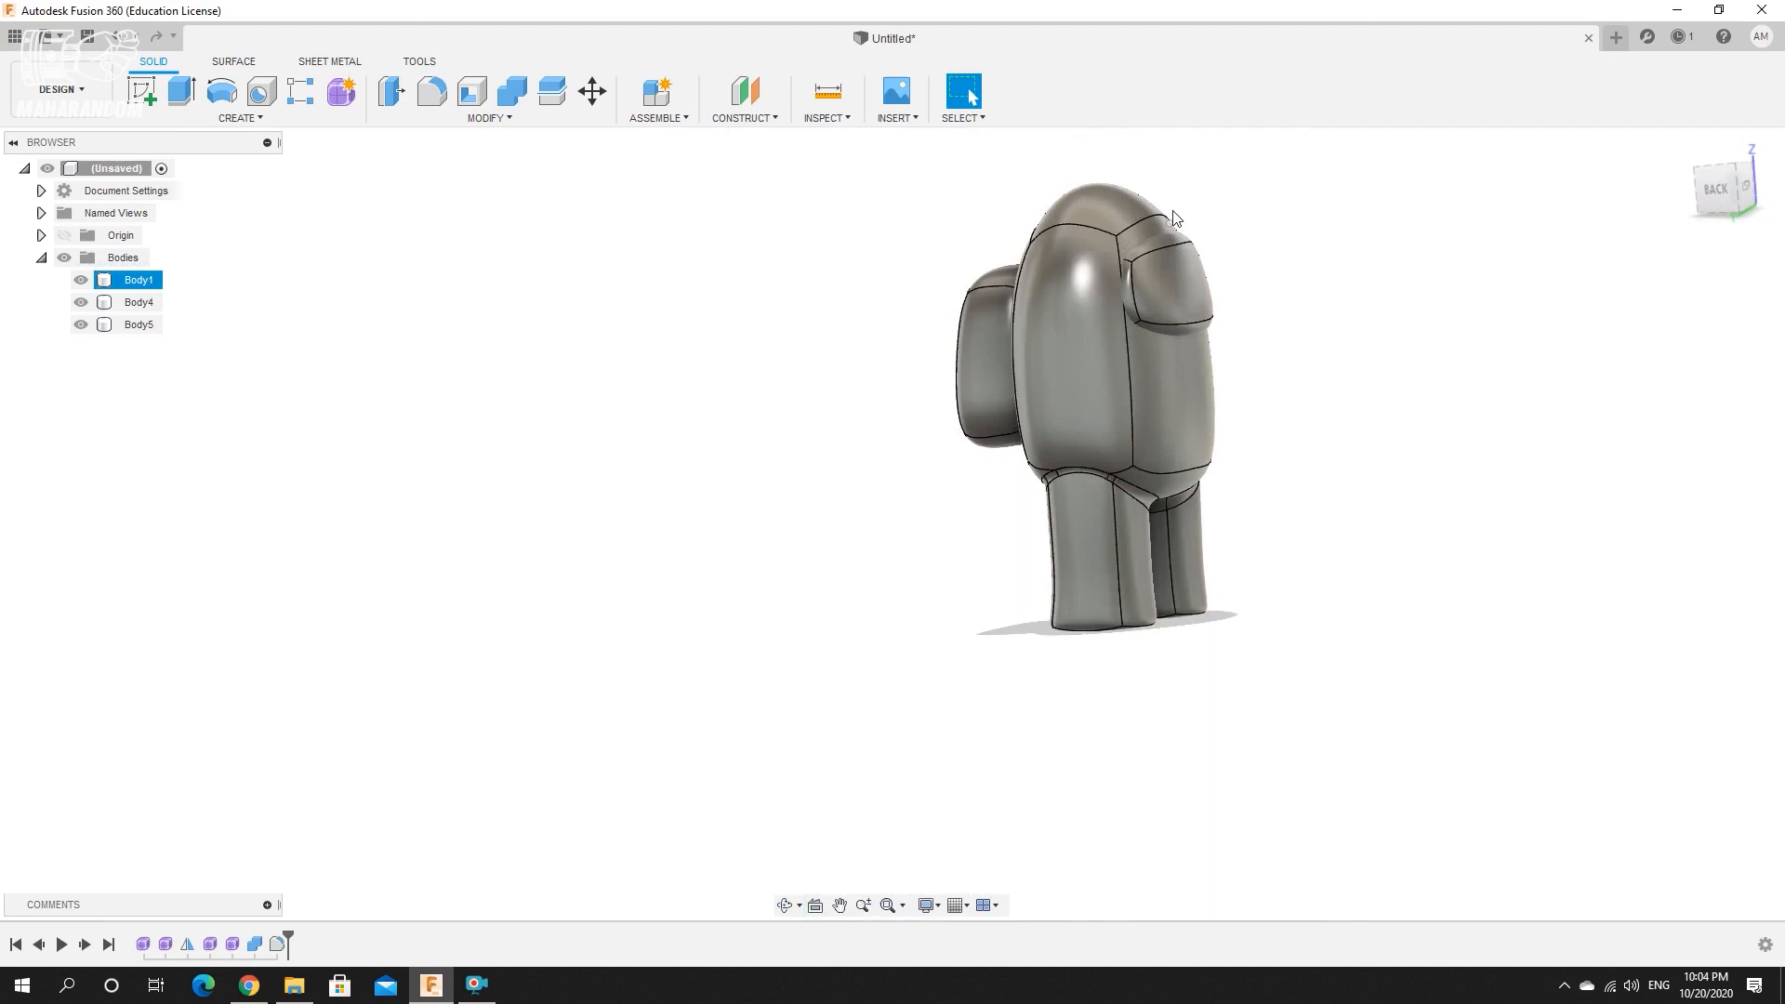
scroll(1160, 316, up, 5)
click(618, 253)
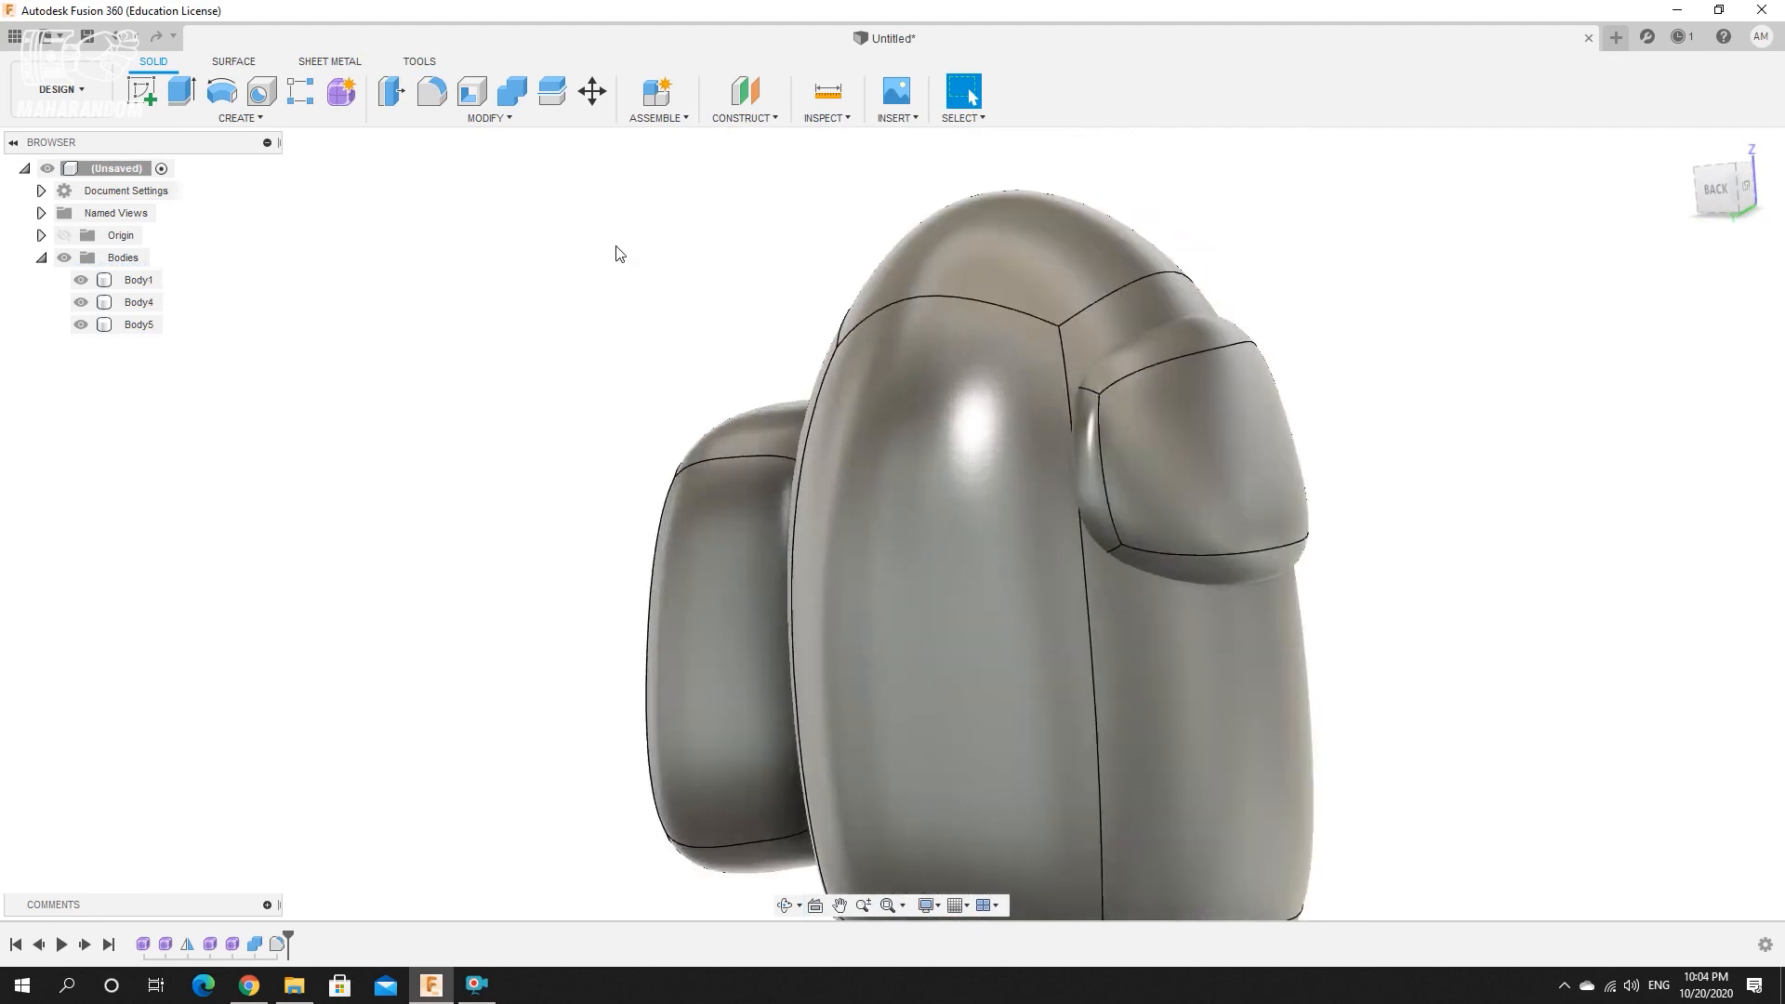
click(510, 98)
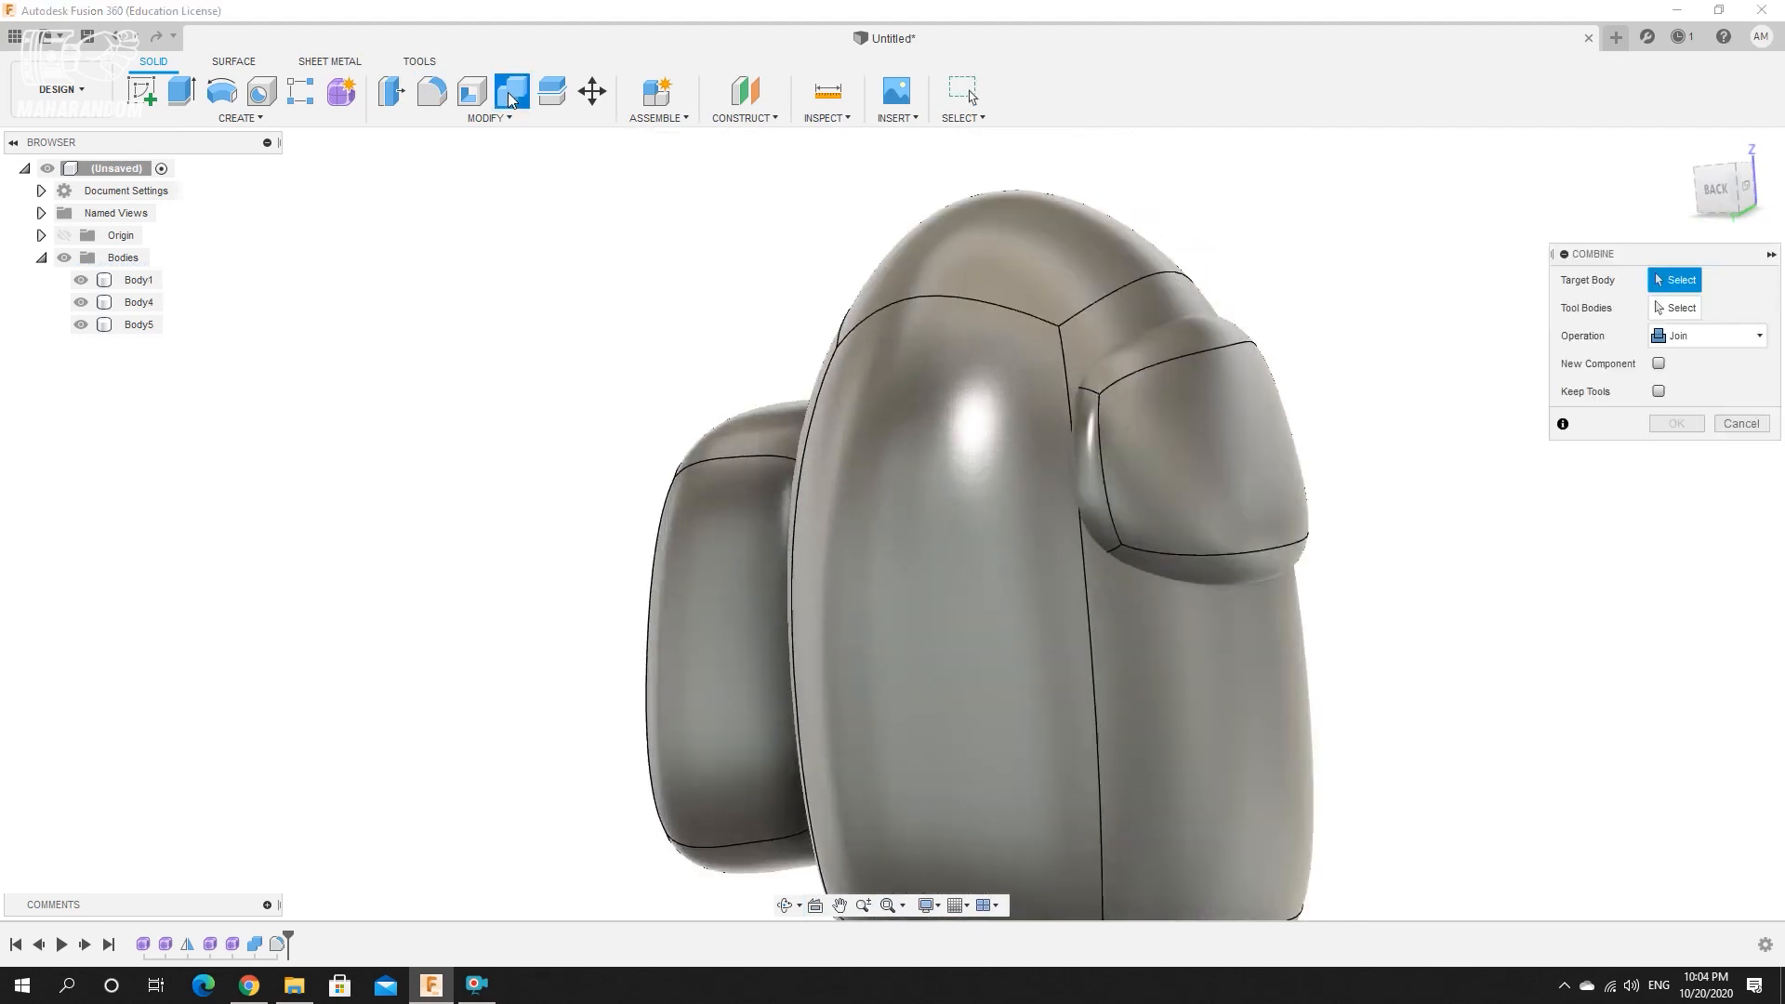
click(990, 326)
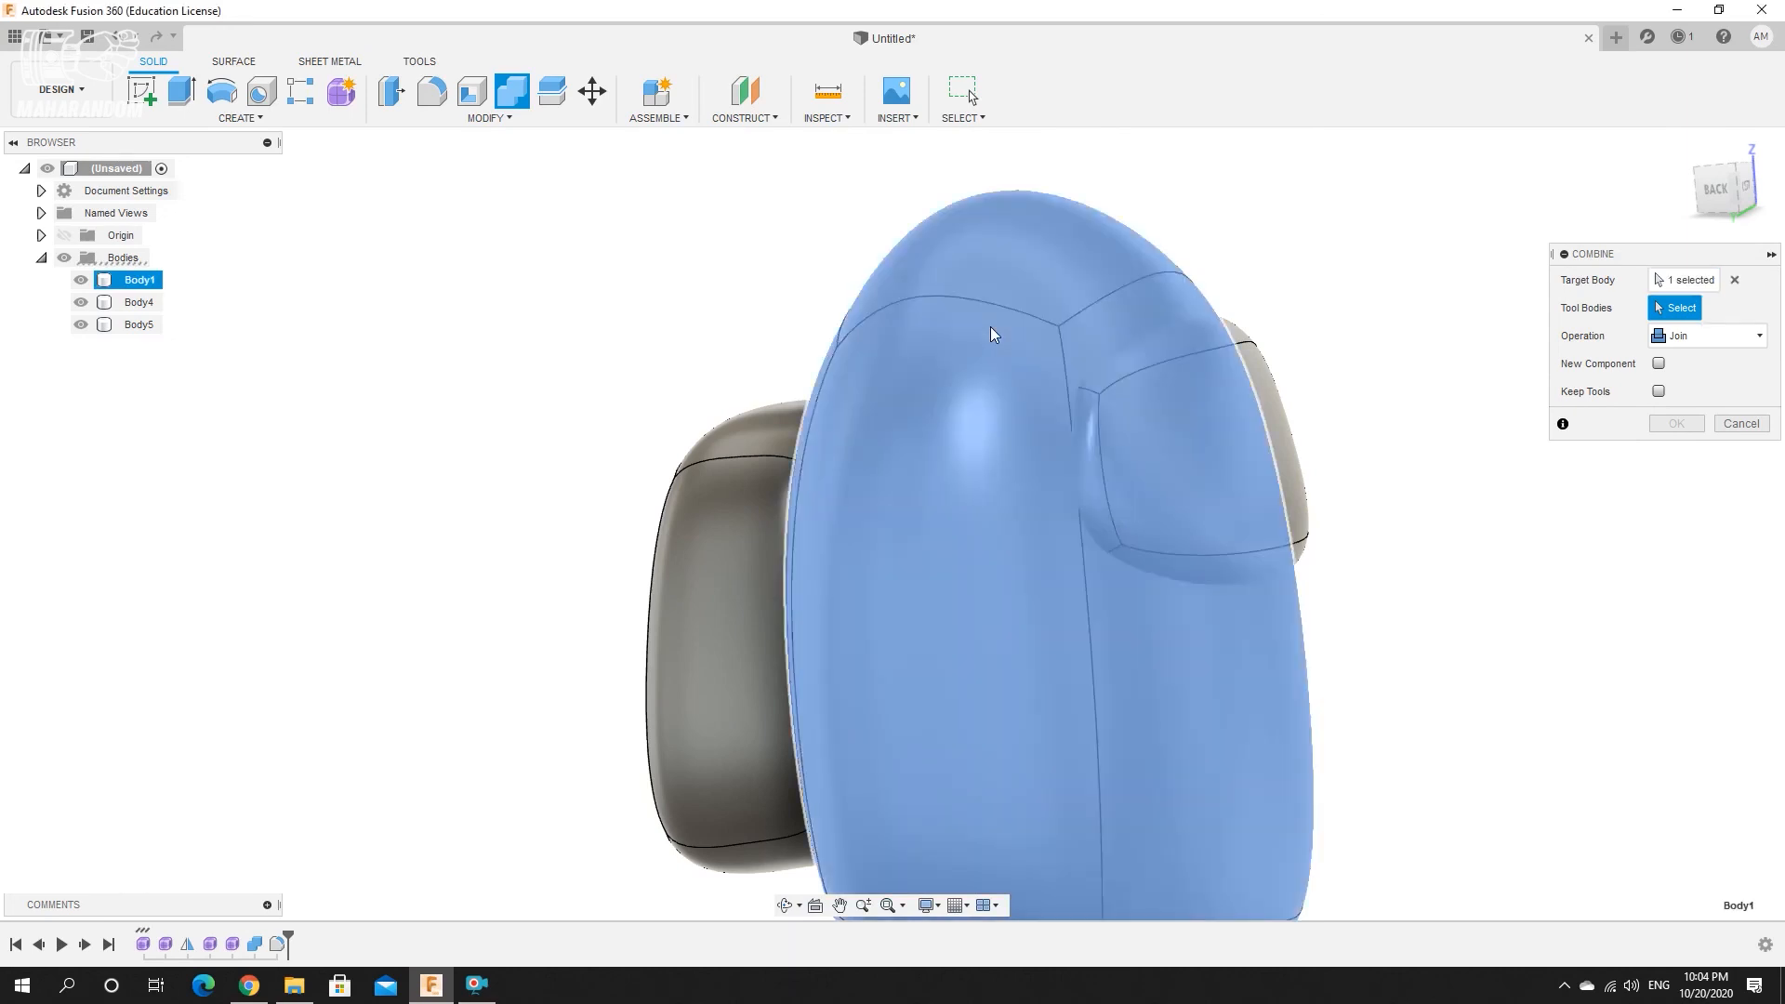
click(1263, 432)
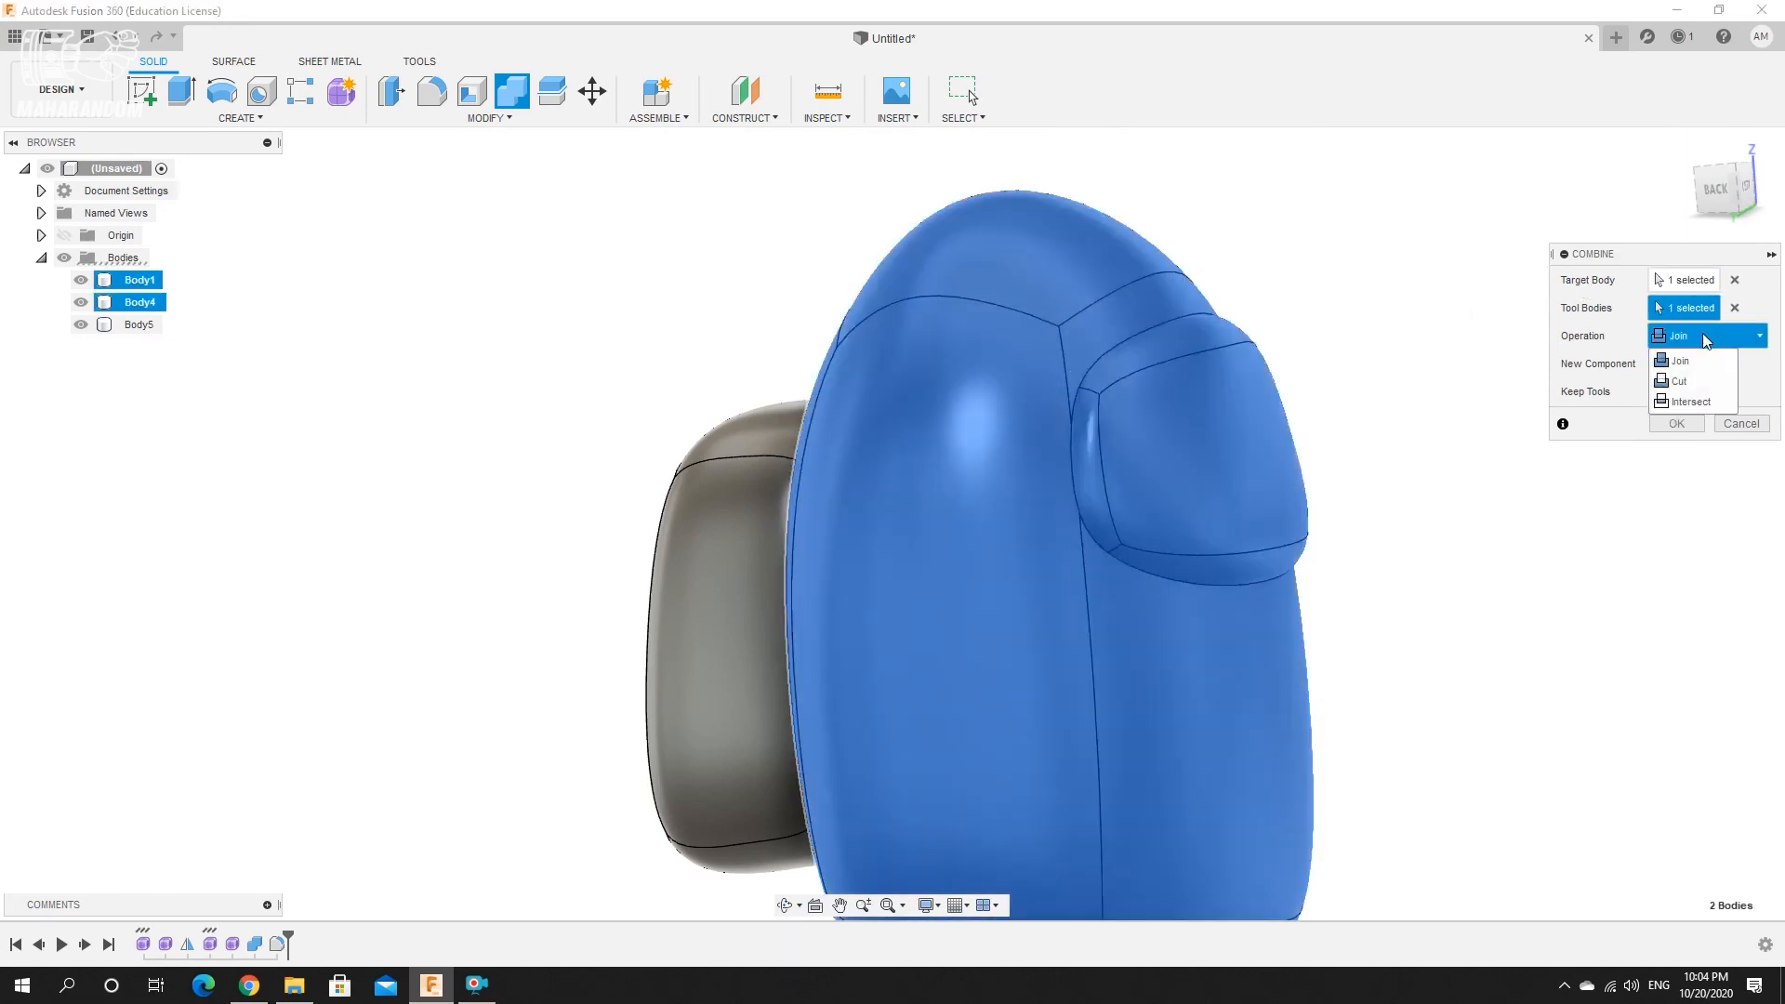
click(1678, 381)
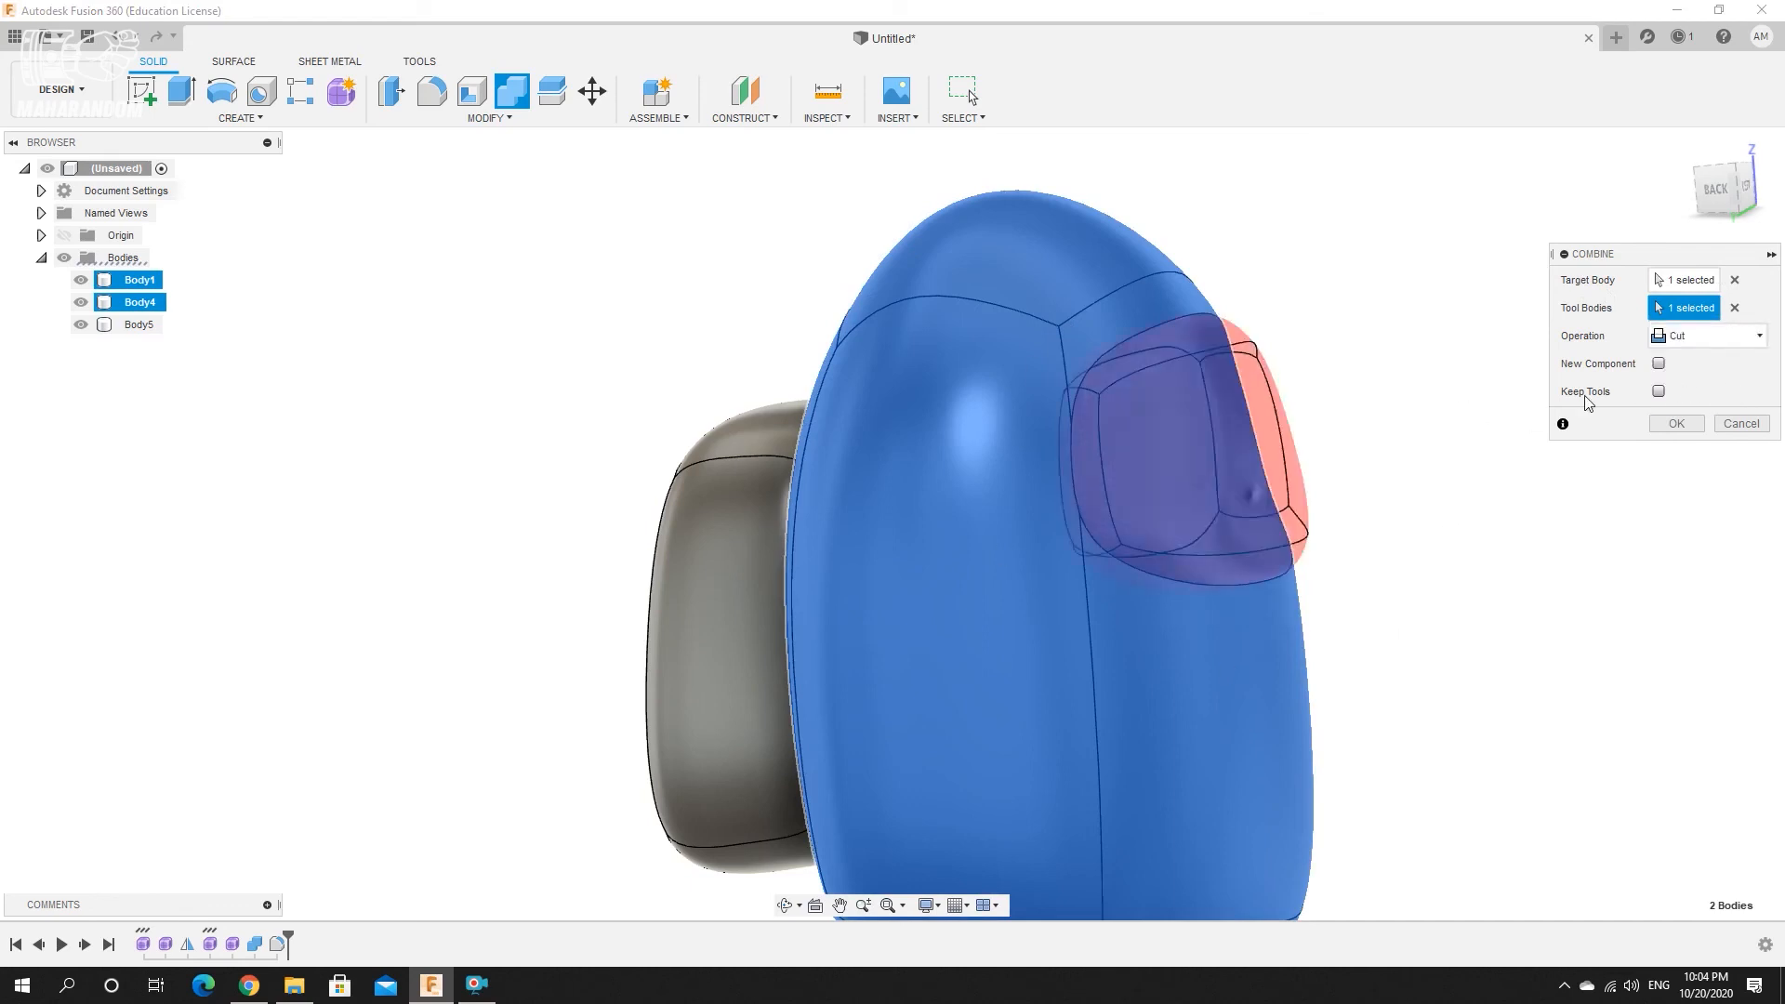
click(1659, 391)
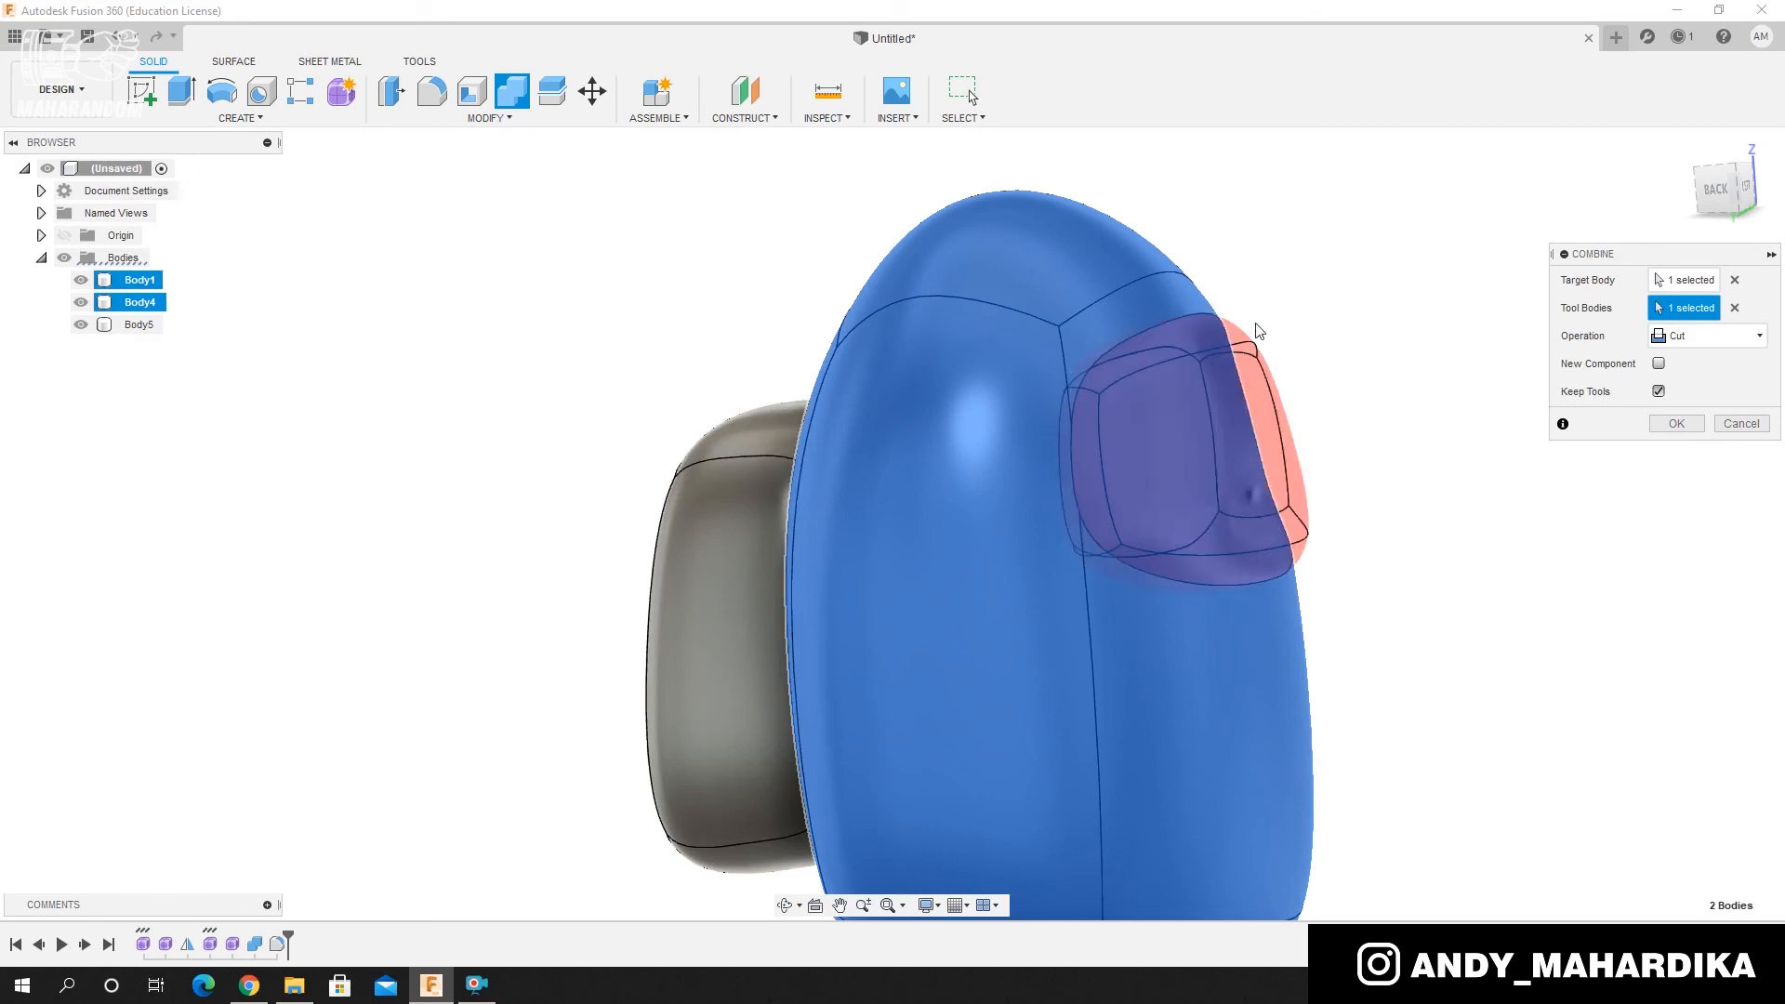
click(1676, 424)
Cut the backpack's shape out of the main body with Combine, keeping the backpack as a separate body.
scroll(744, 572, up, 3)
shift+middle_drag(683, 576, 747, 586)
scroll(865, 581, down, 4)
scroll(834, 694, up, 2)
scroll(834, 693, up, 2)
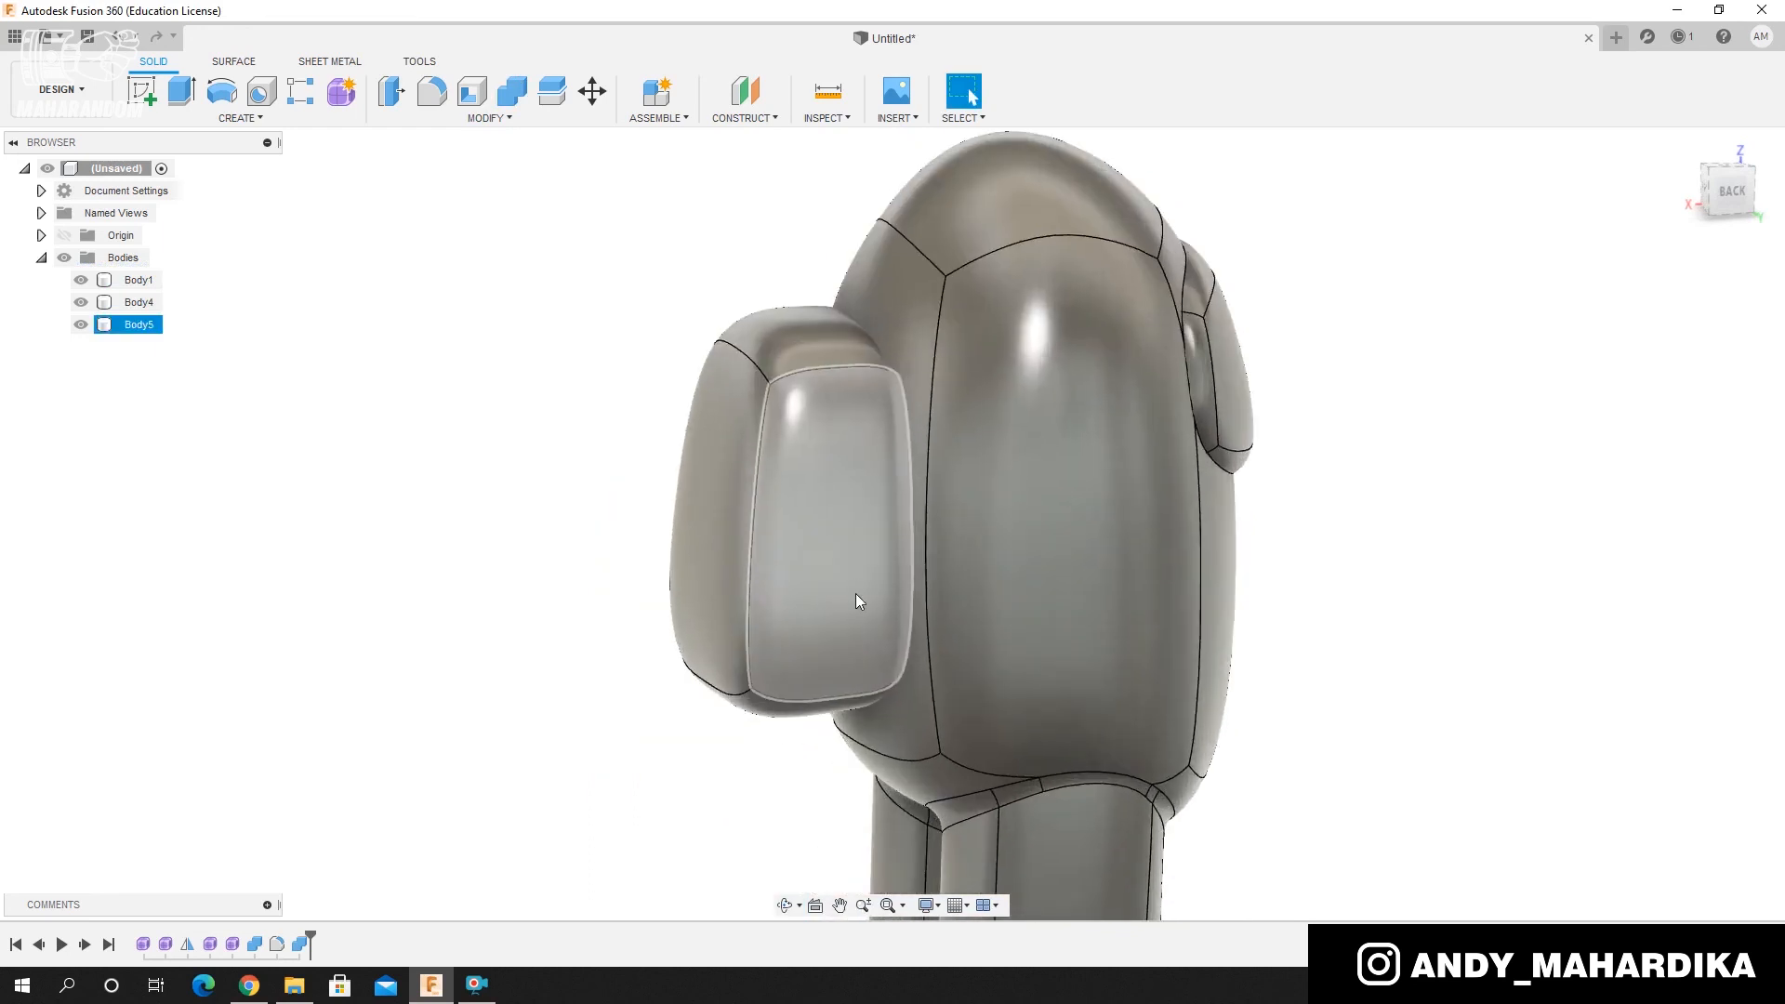
click(511, 91)
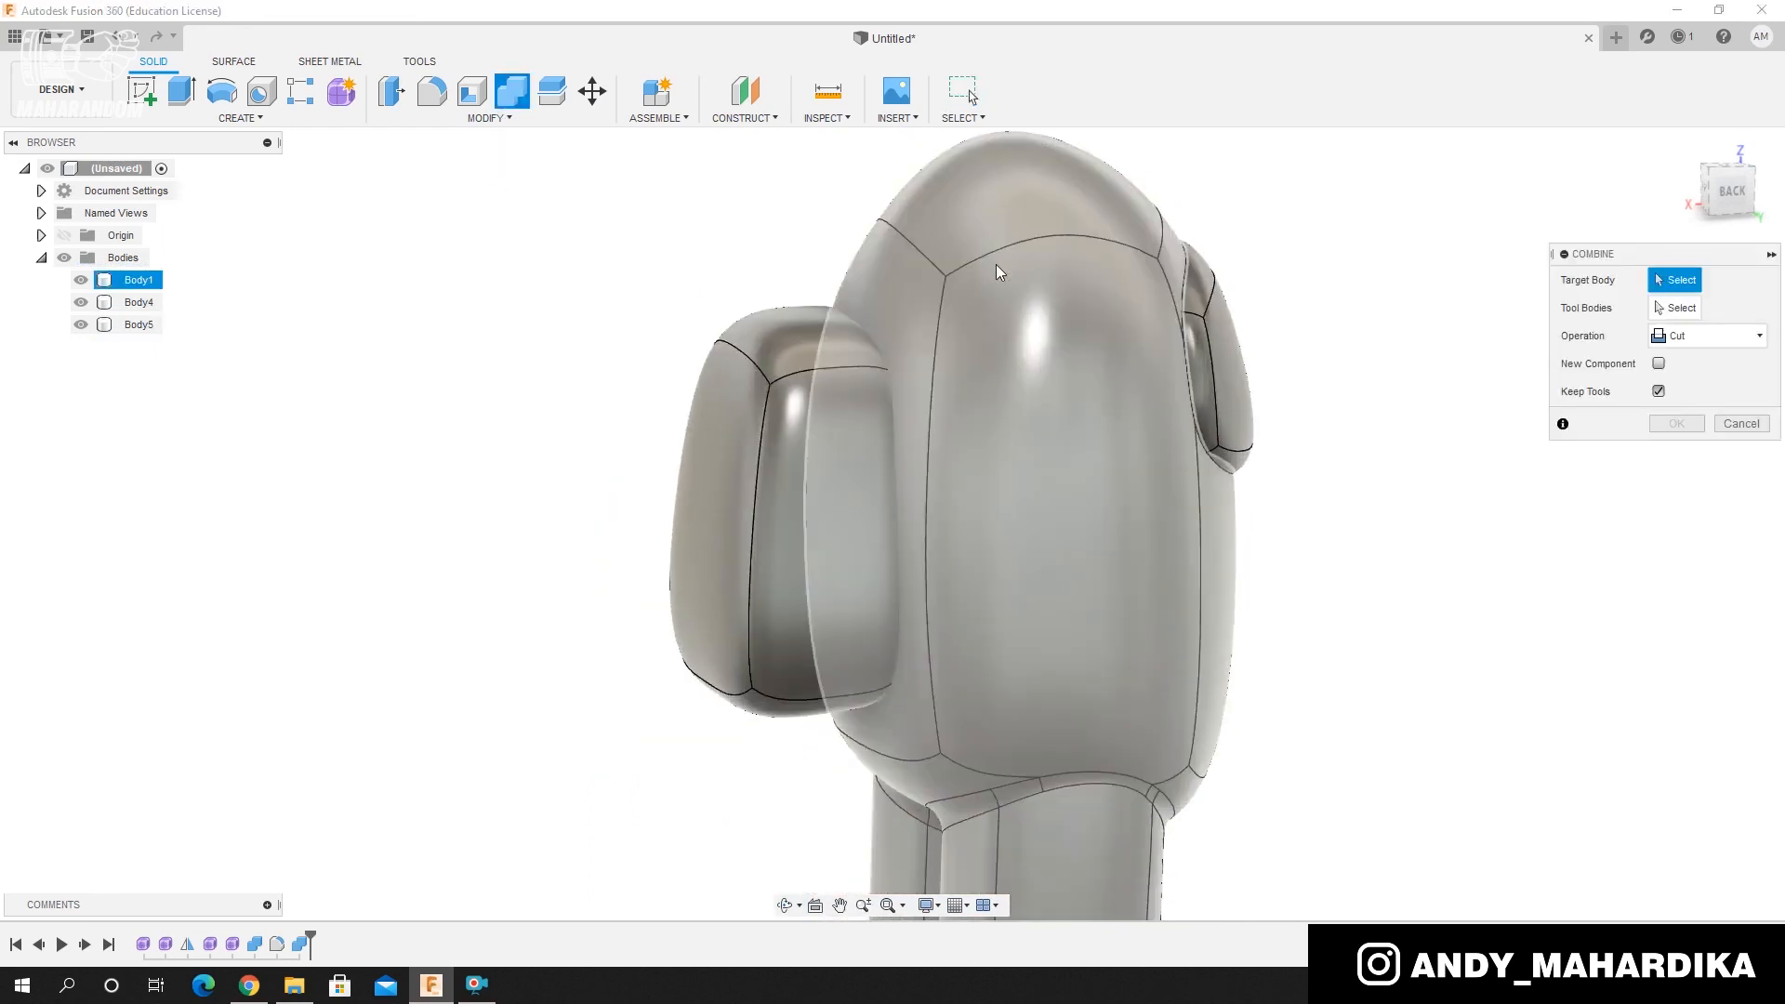
click(1109, 440)
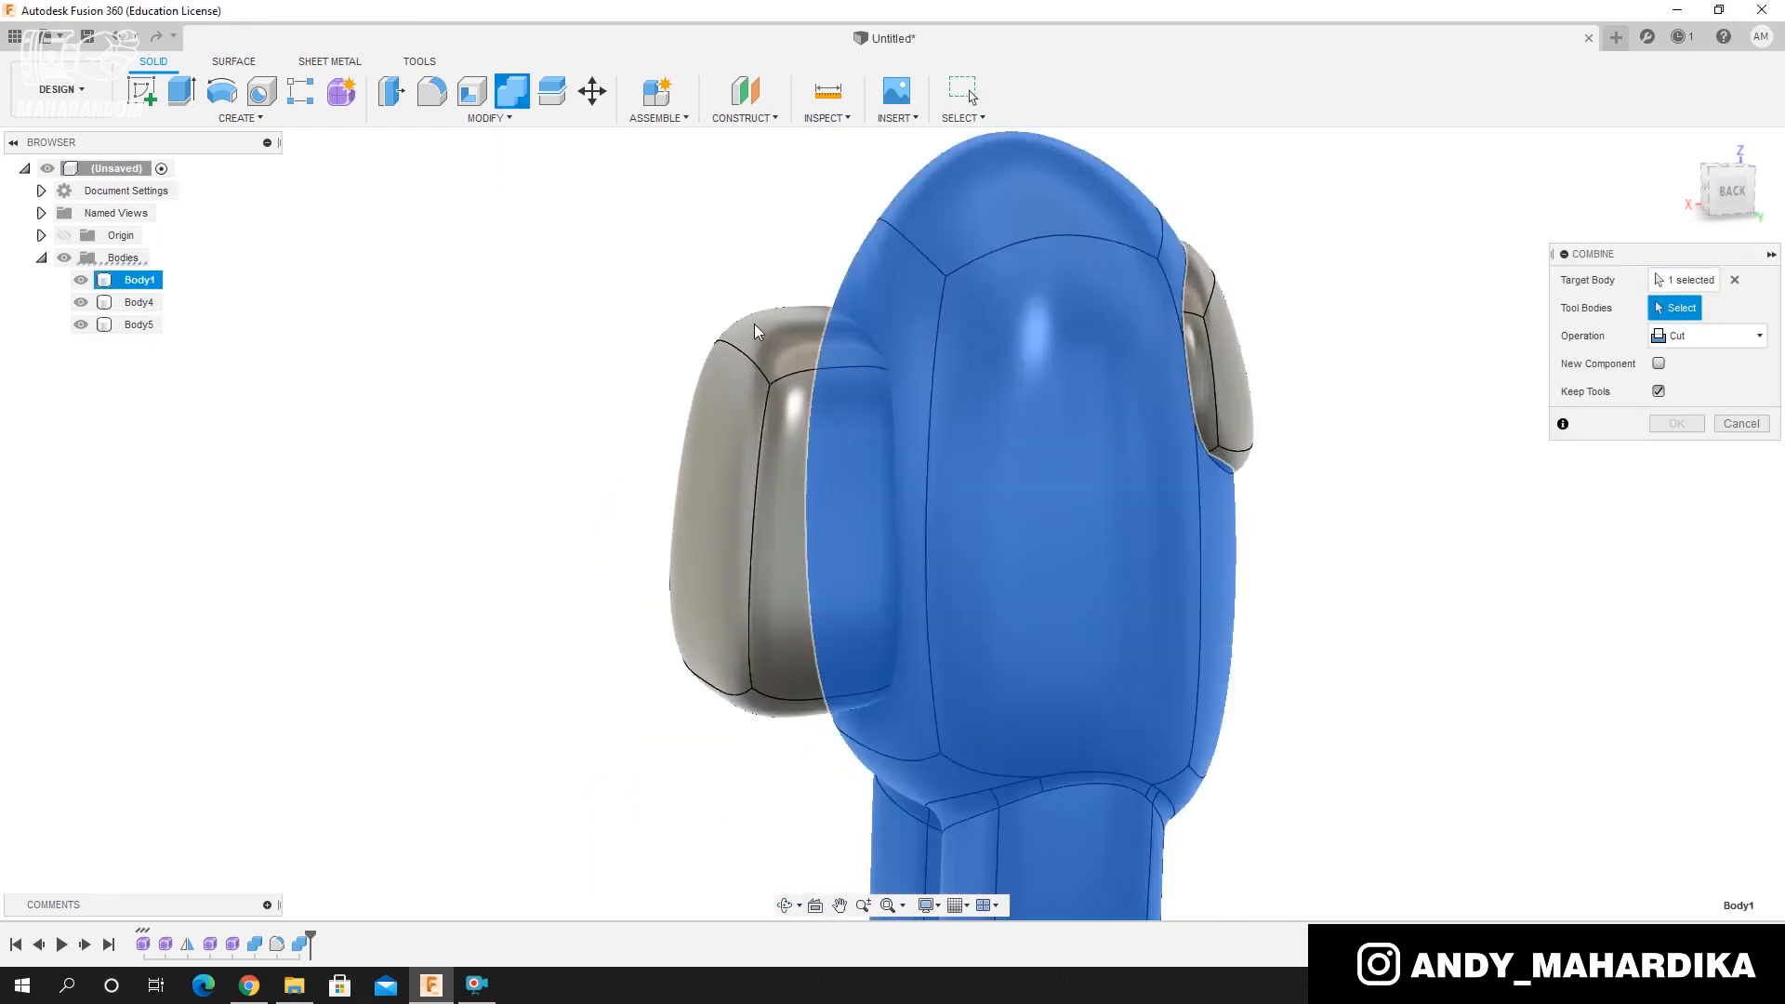
click(762, 379)
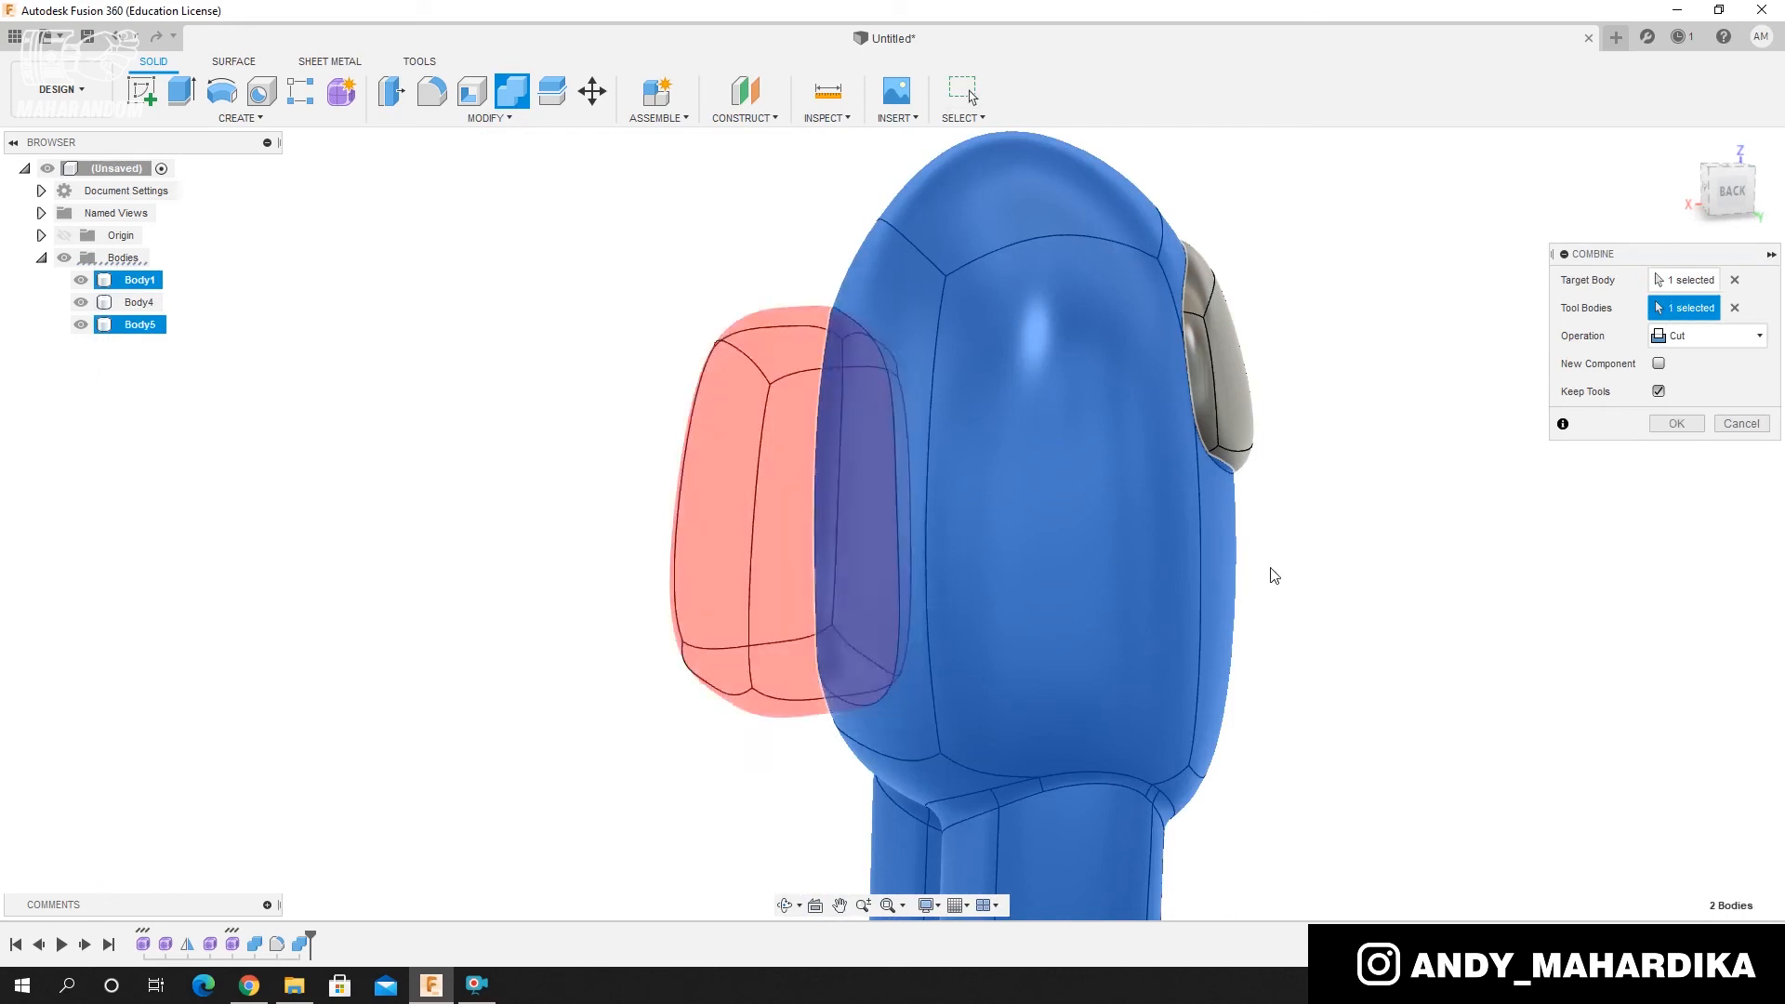
click(1677, 426)
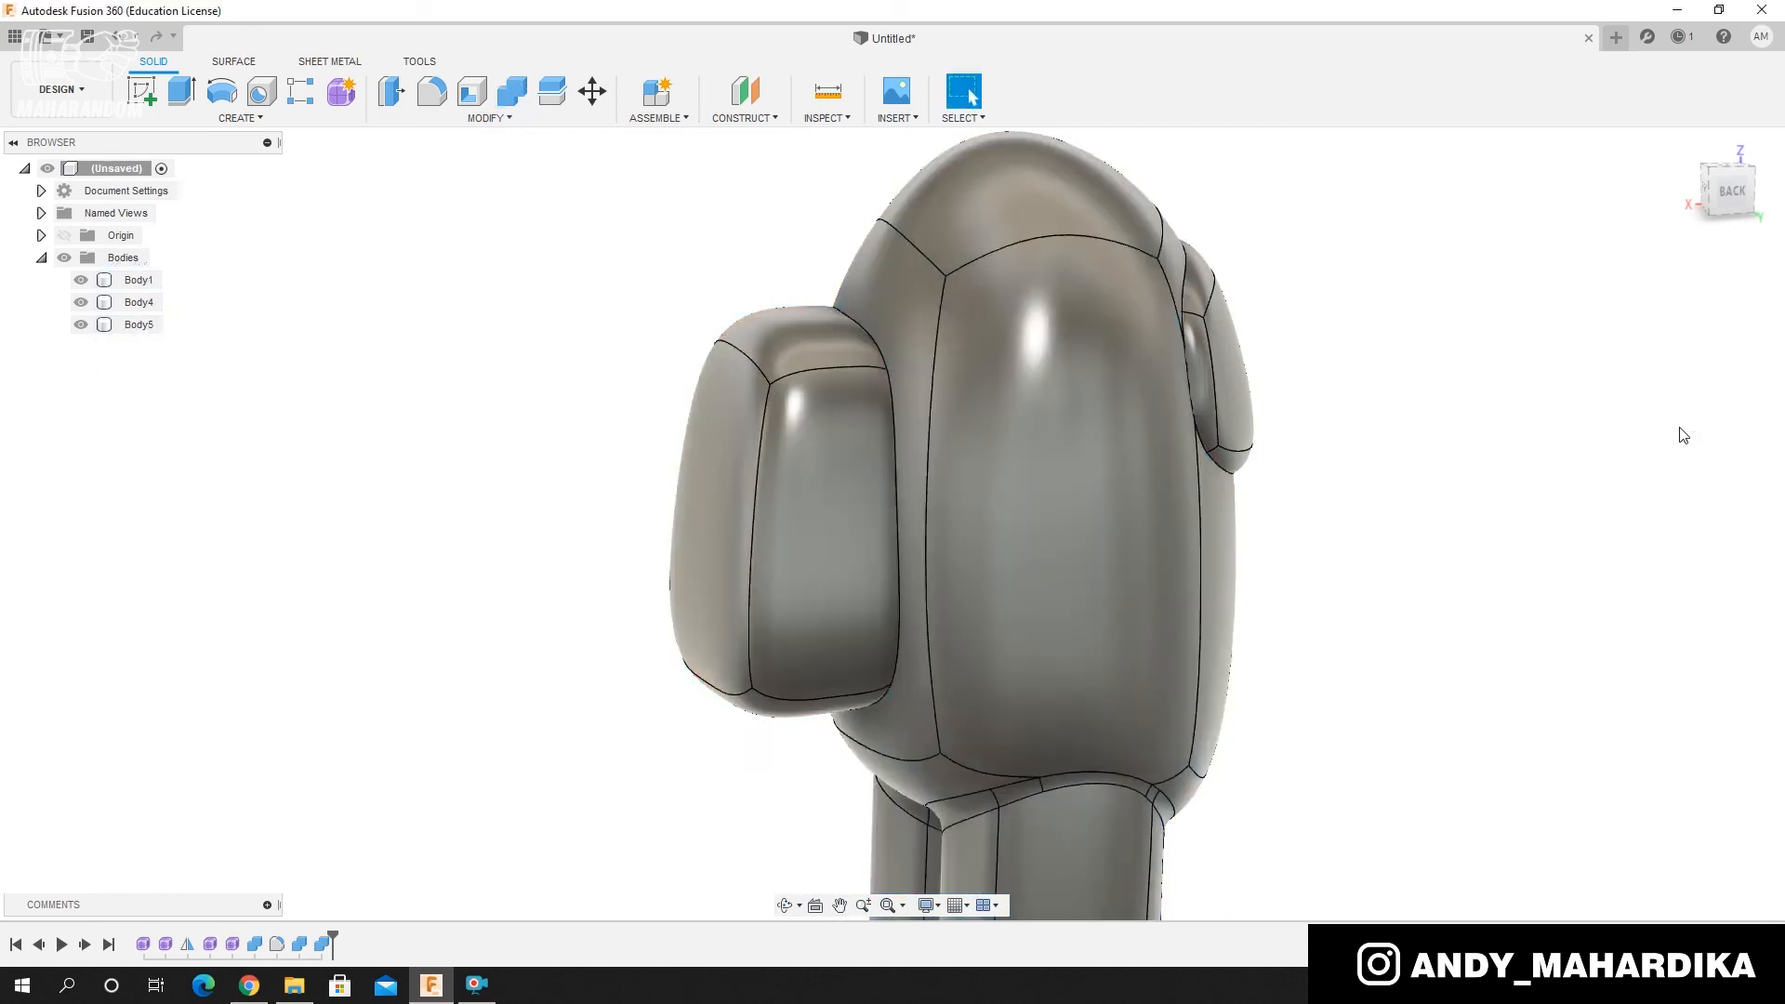
Examine the character from front and back, briefly hiding the main body to check the separate visor and backpack.
click(139, 280)
shift+middle_drag(1067, 374, 813, 487)
scroll(781, 444, down, 4)
scroll(1115, 405, up, 5)
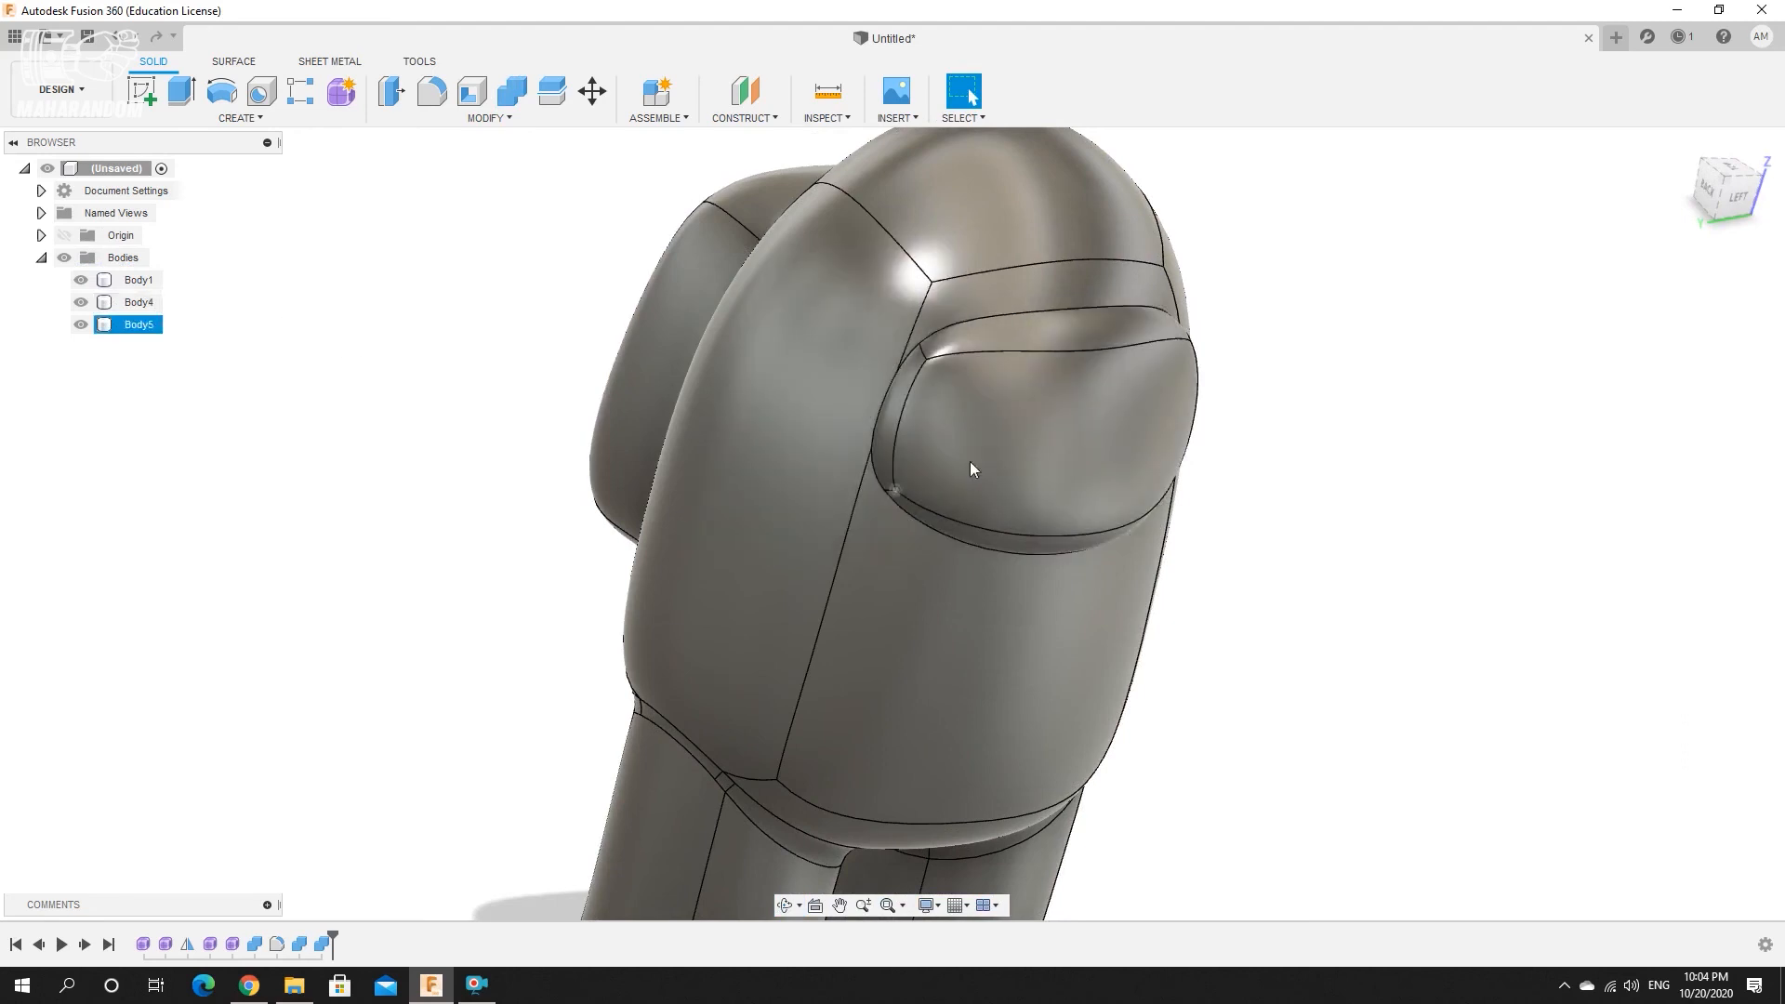
click(1683, 146)
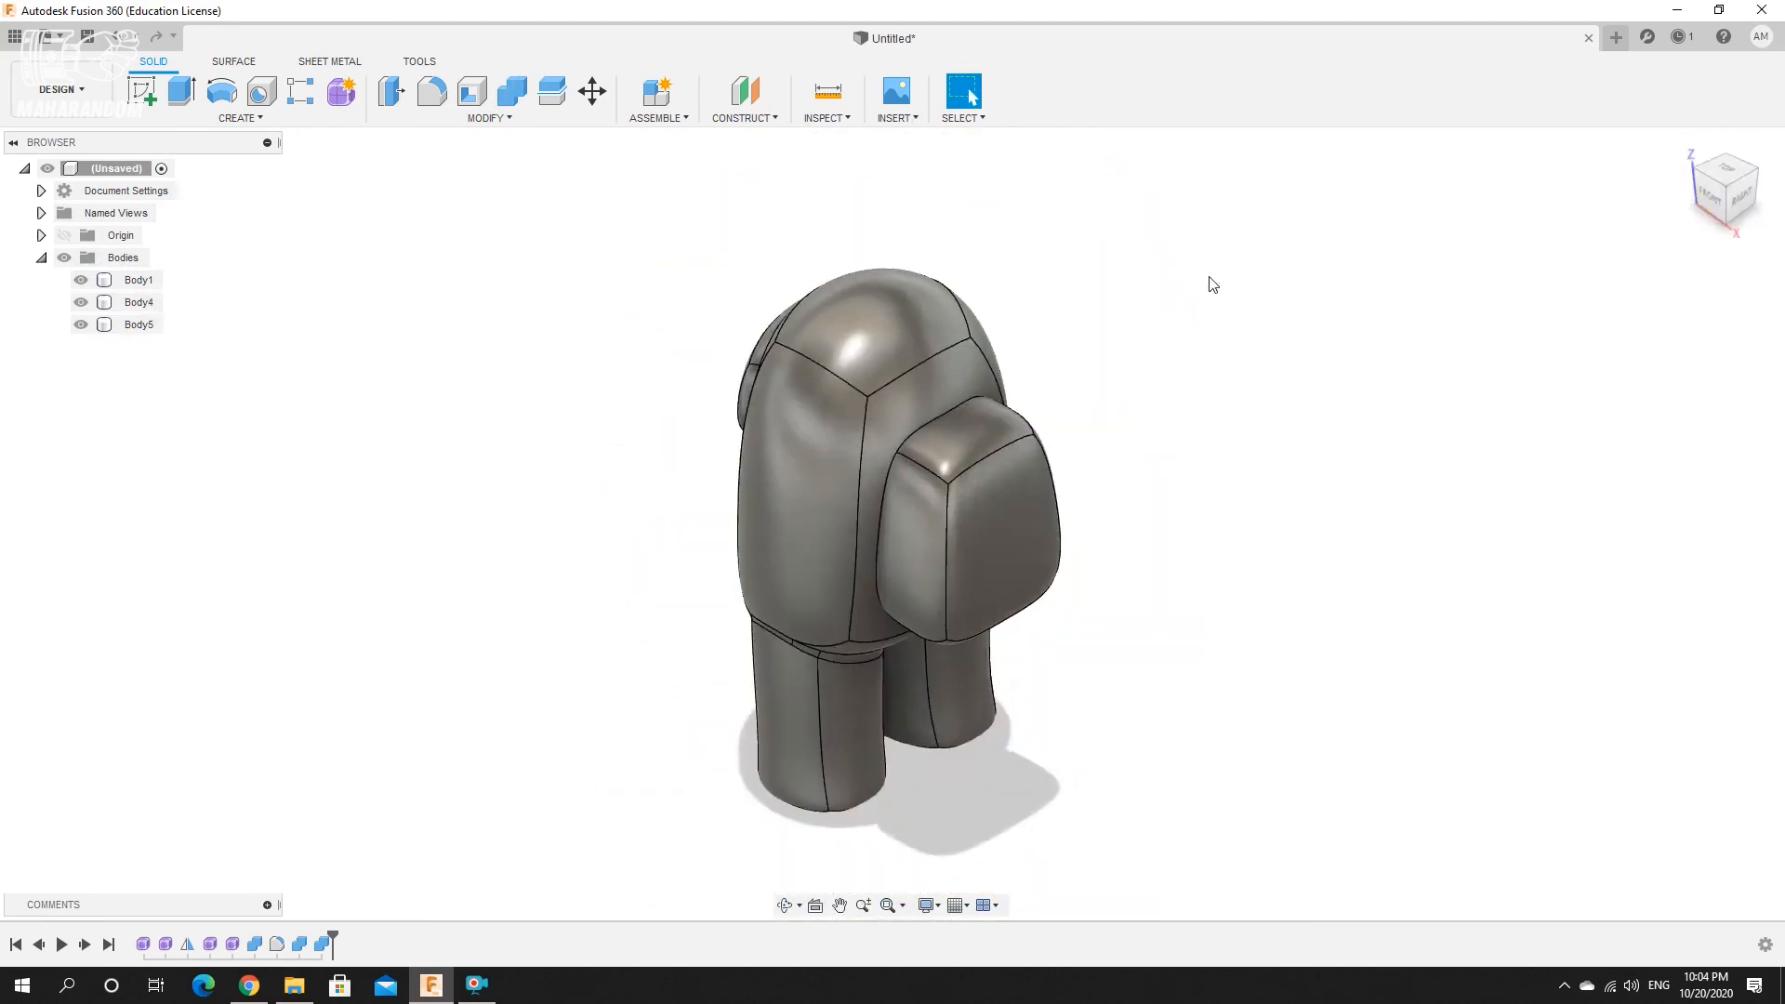
shift+middle_drag(840, 399, 955, 344)
scroll(956, 344, up, 3)
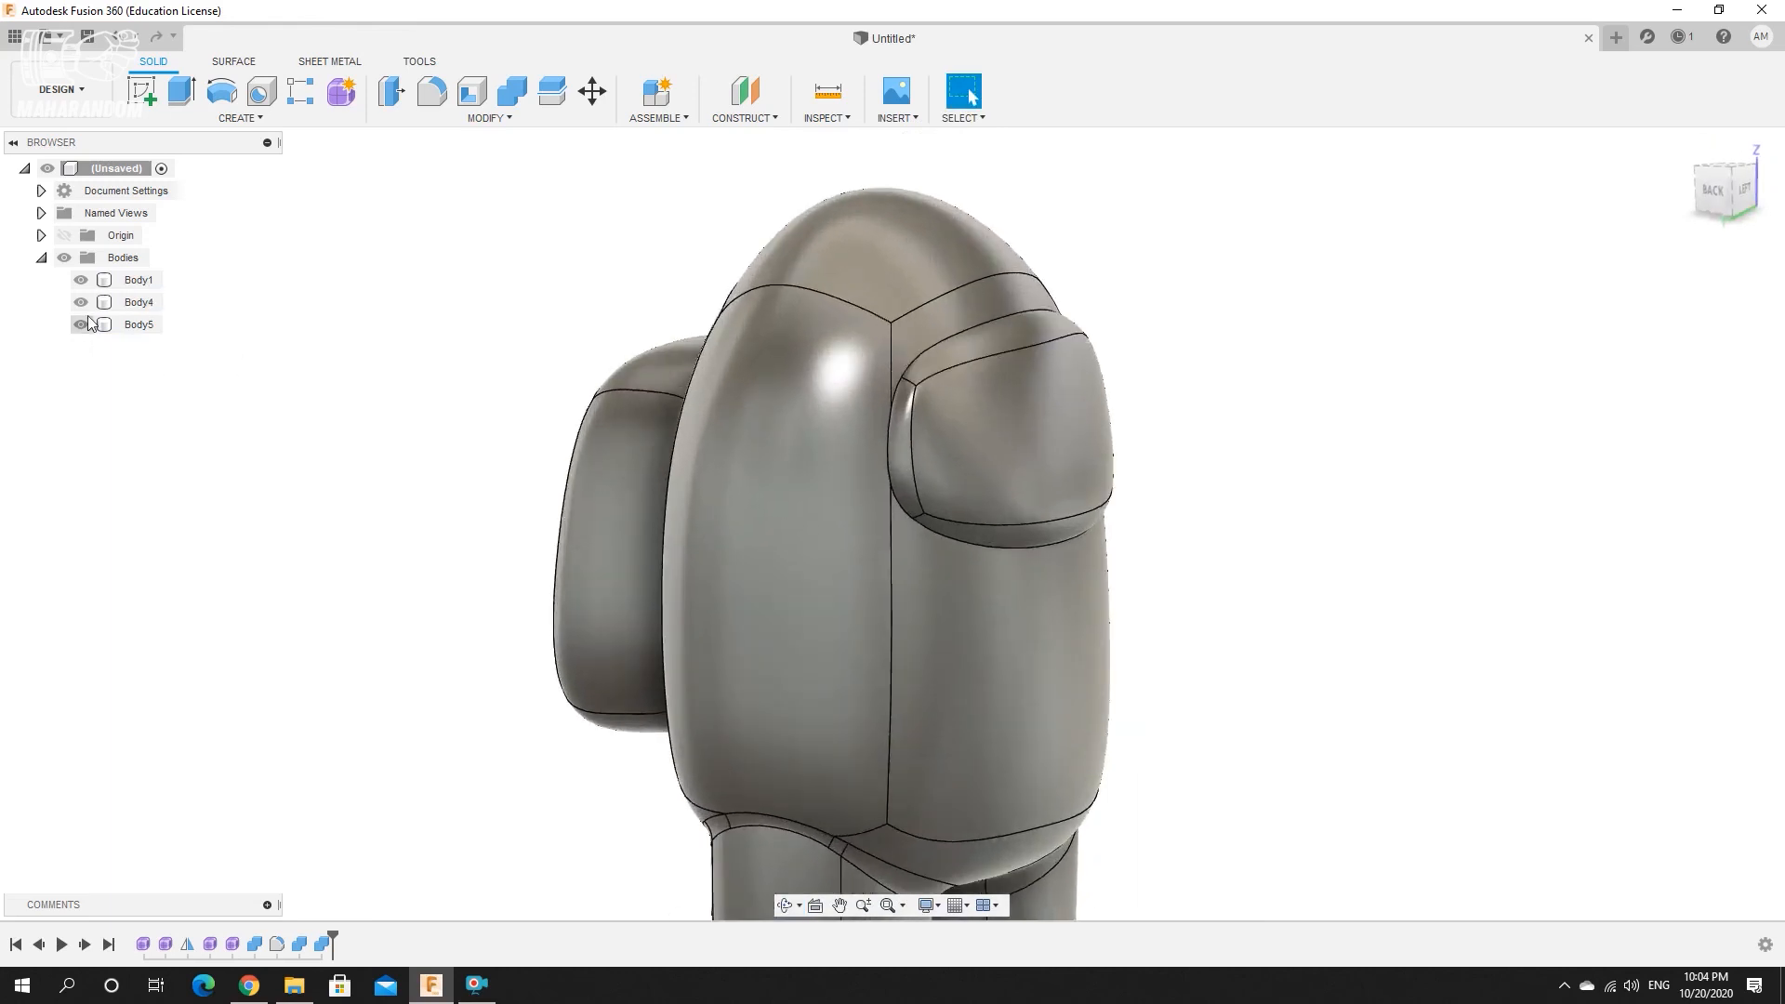
click(80, 280)
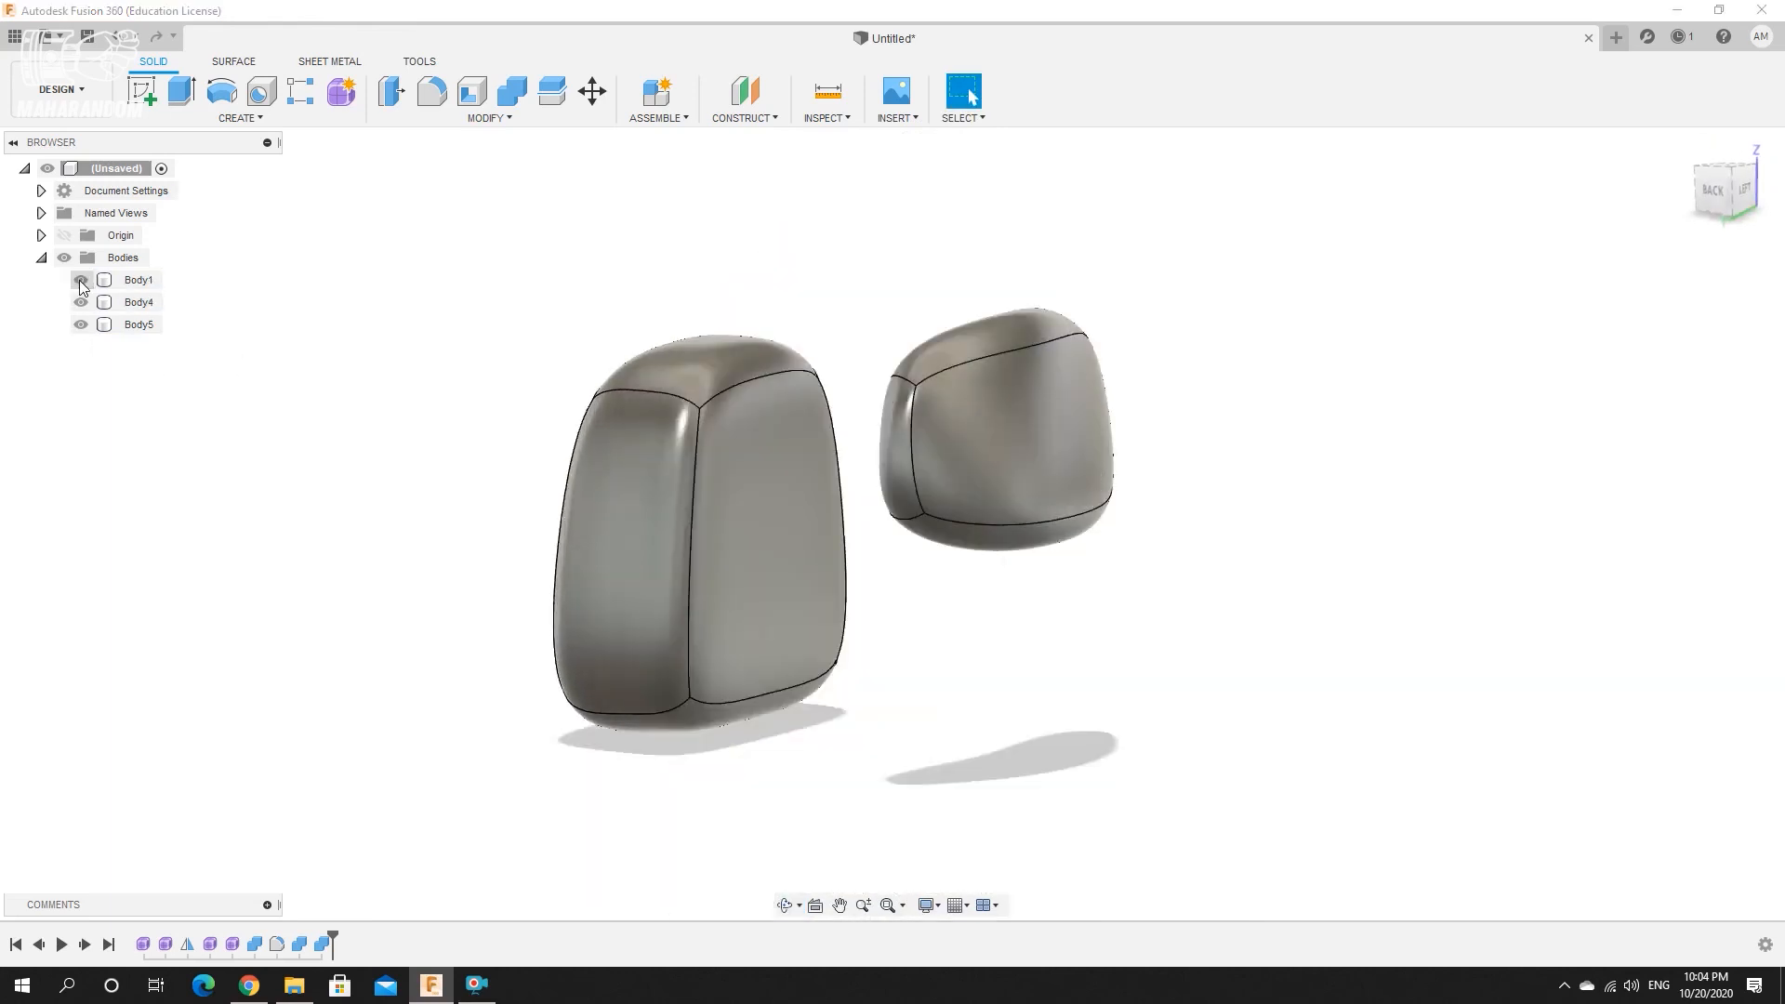
click(81, 280)
Hide the visor body and fillet the rim of its recess in the main body with a 0.3 mm constant radius.
click(81, 302)
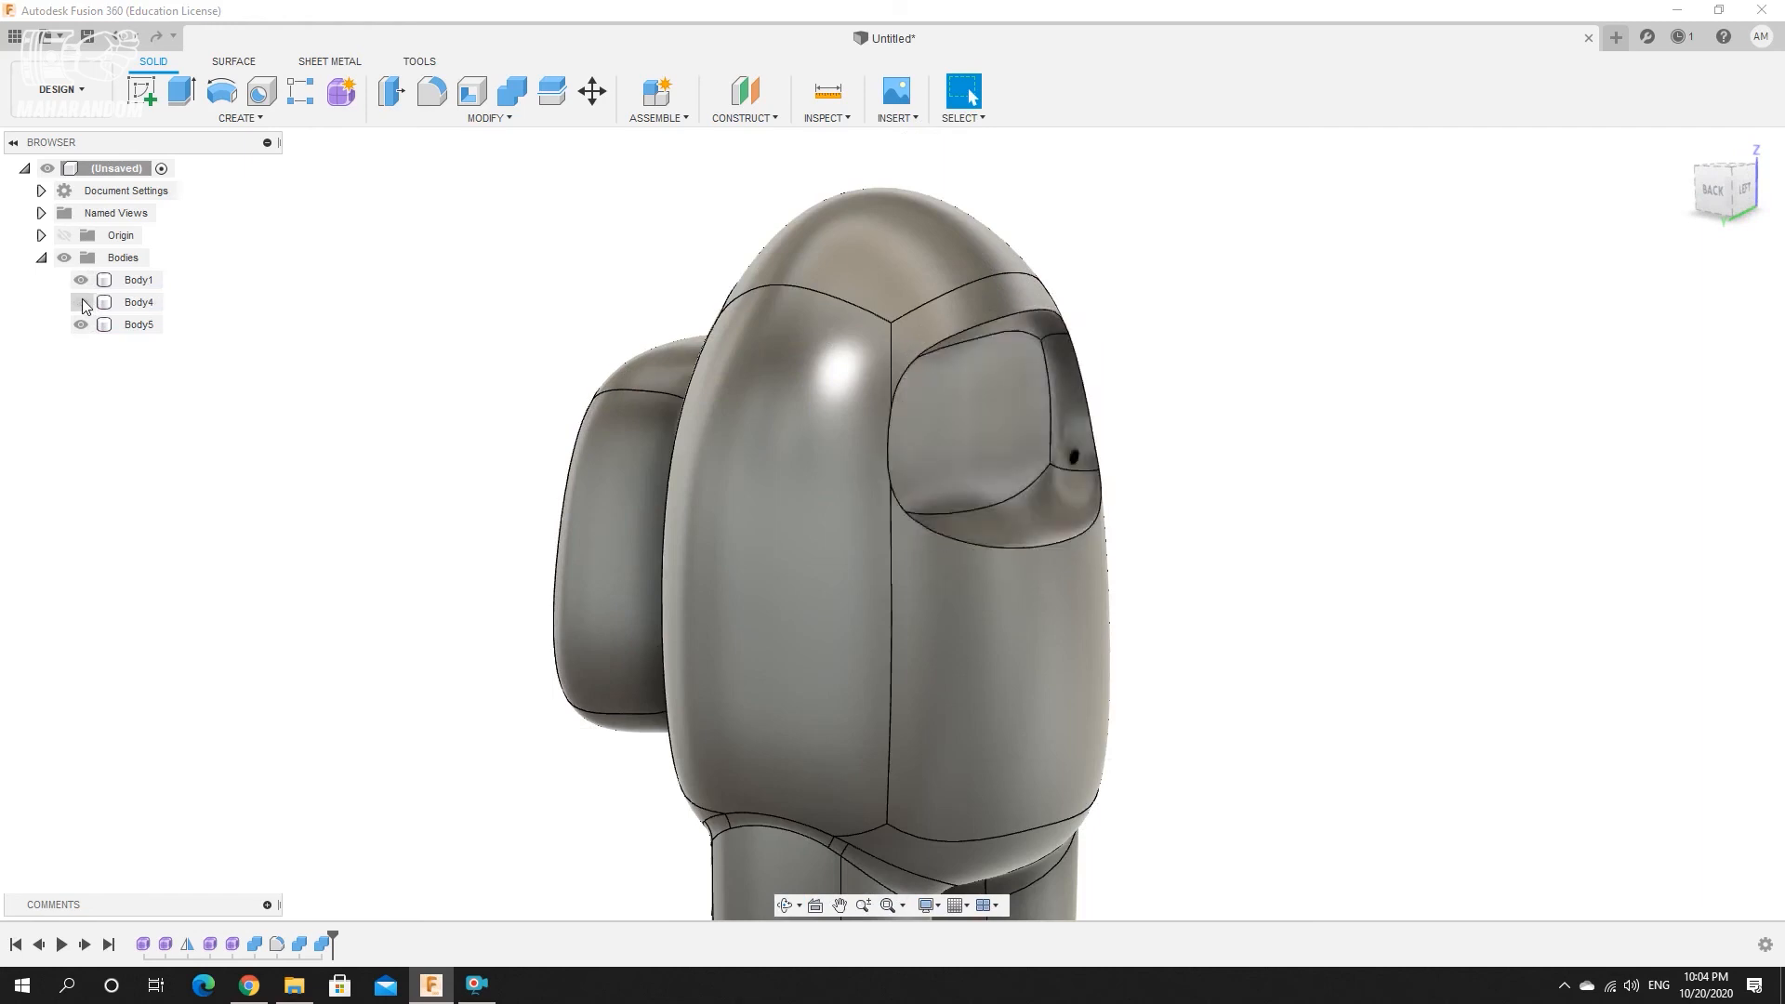
shift+middle_drag(790, 479, 697, 330)
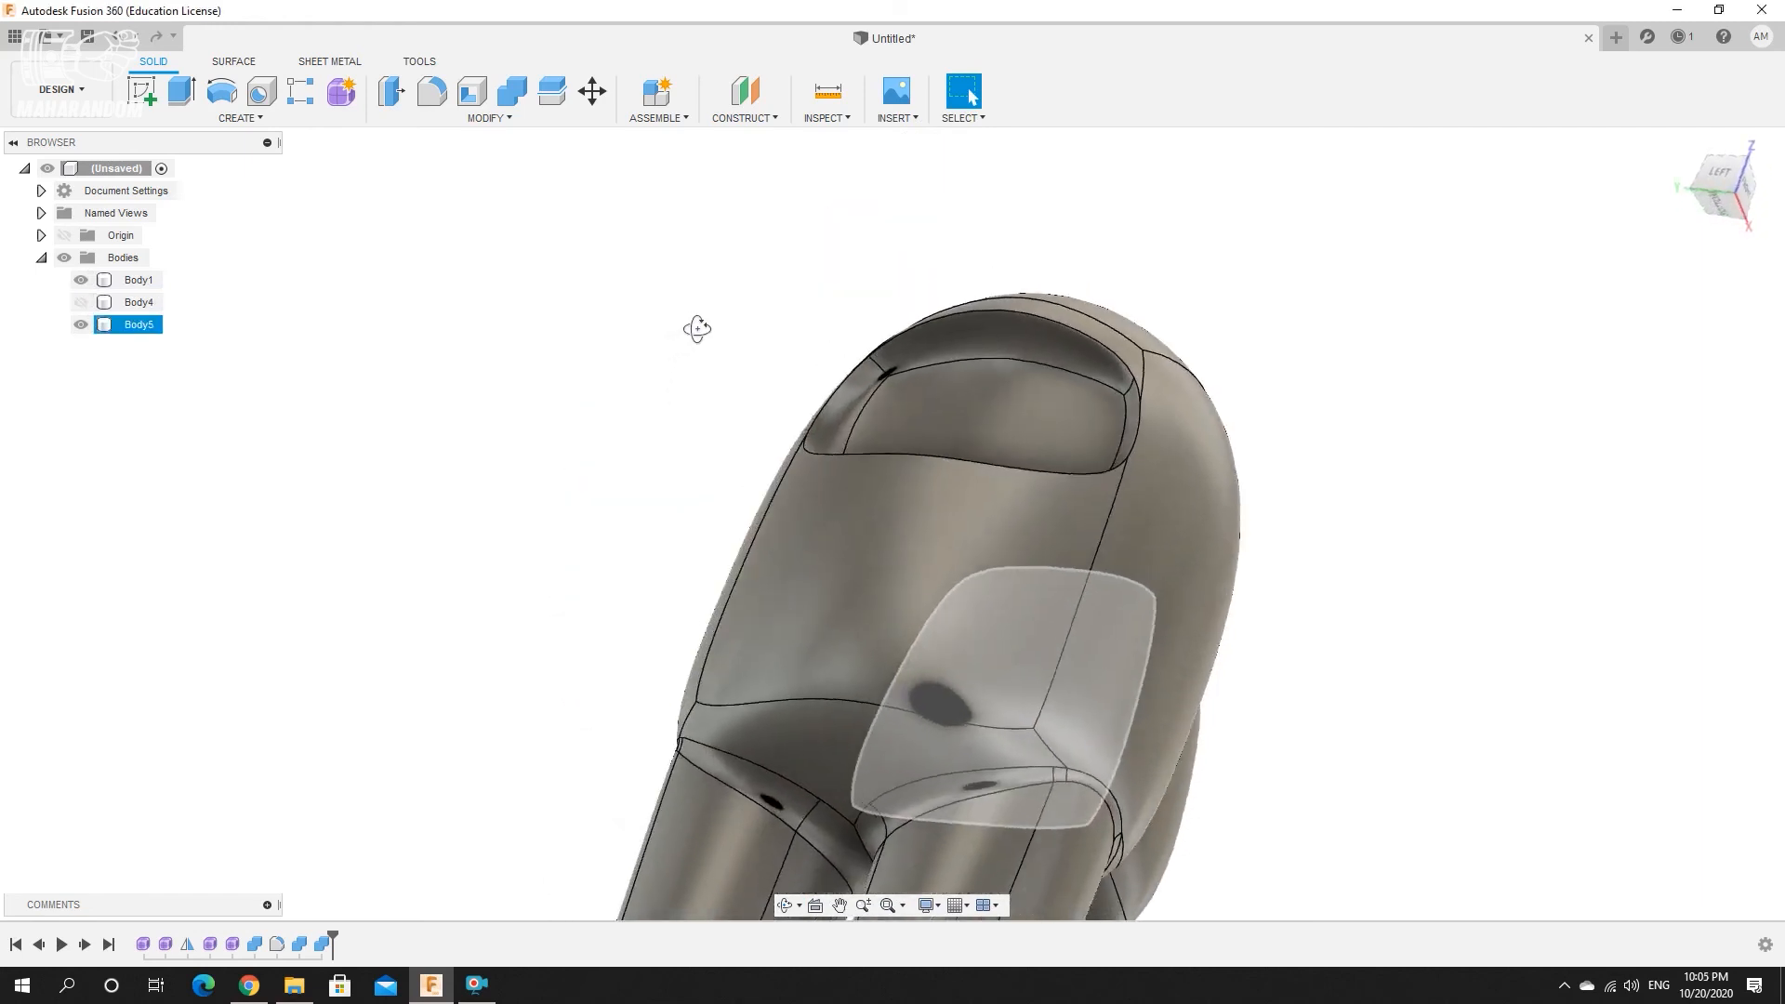
scroll(1018, 397, up, 2)
shift+middle_drag(1015, 397, 1087, 354)
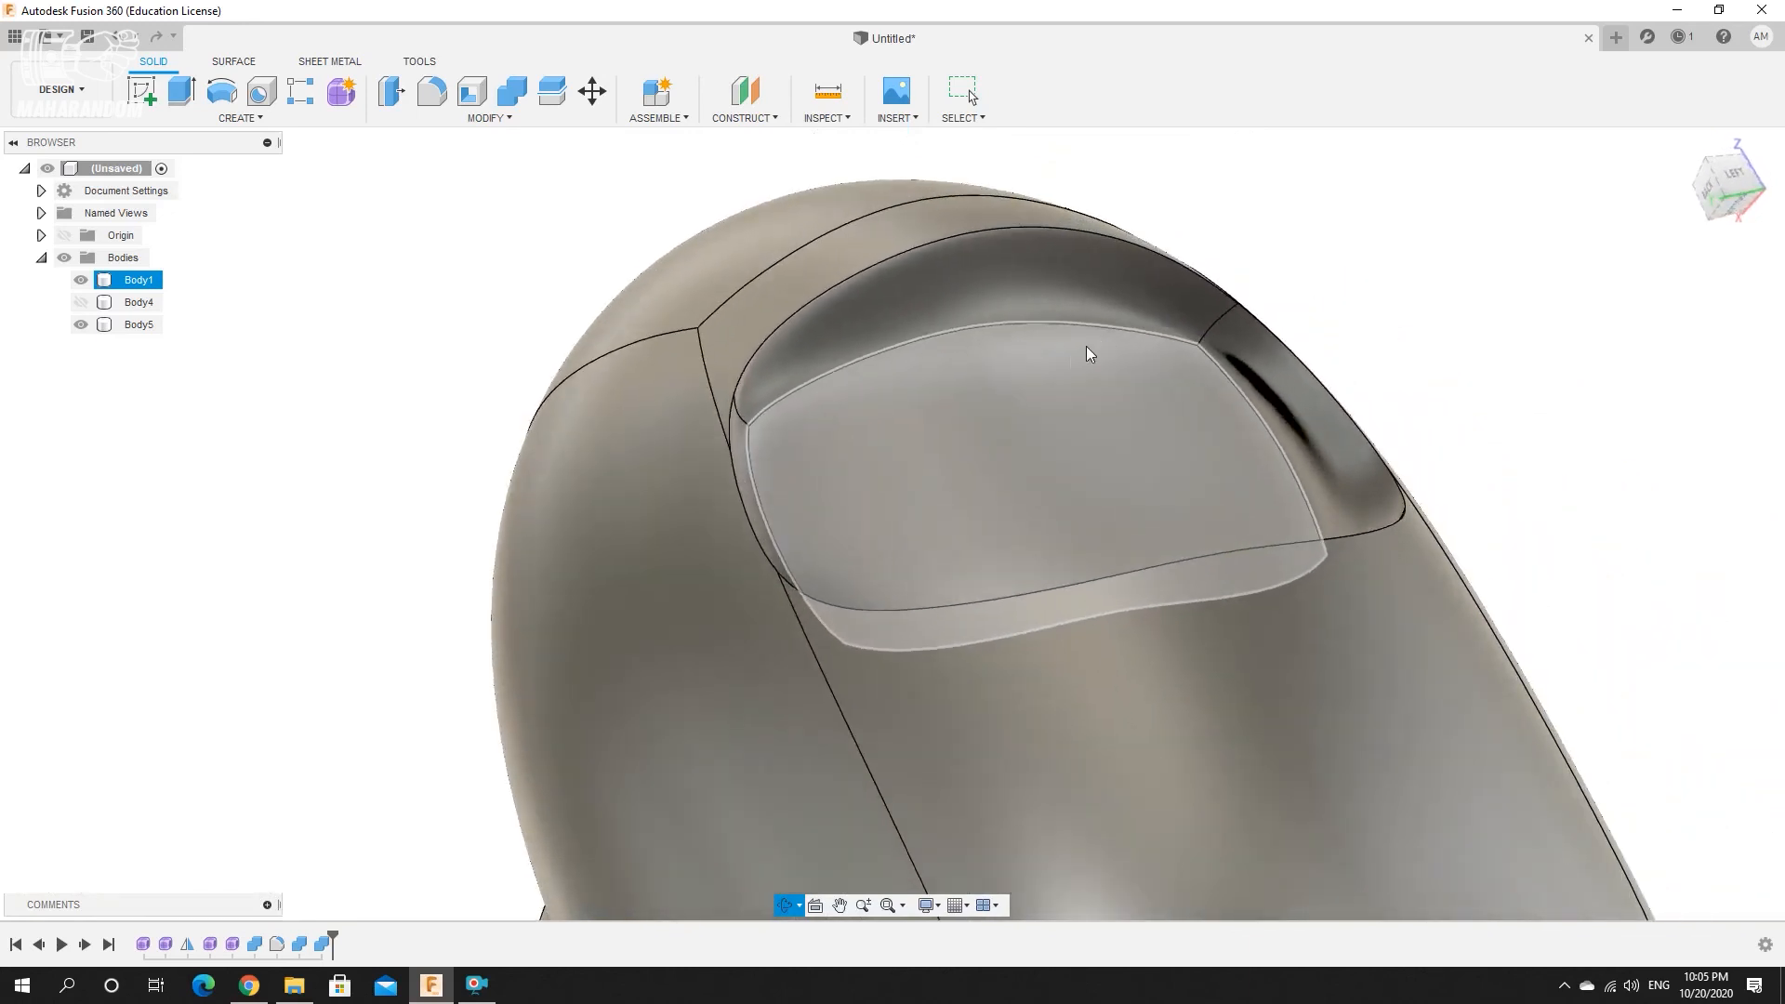
click(432, 91)
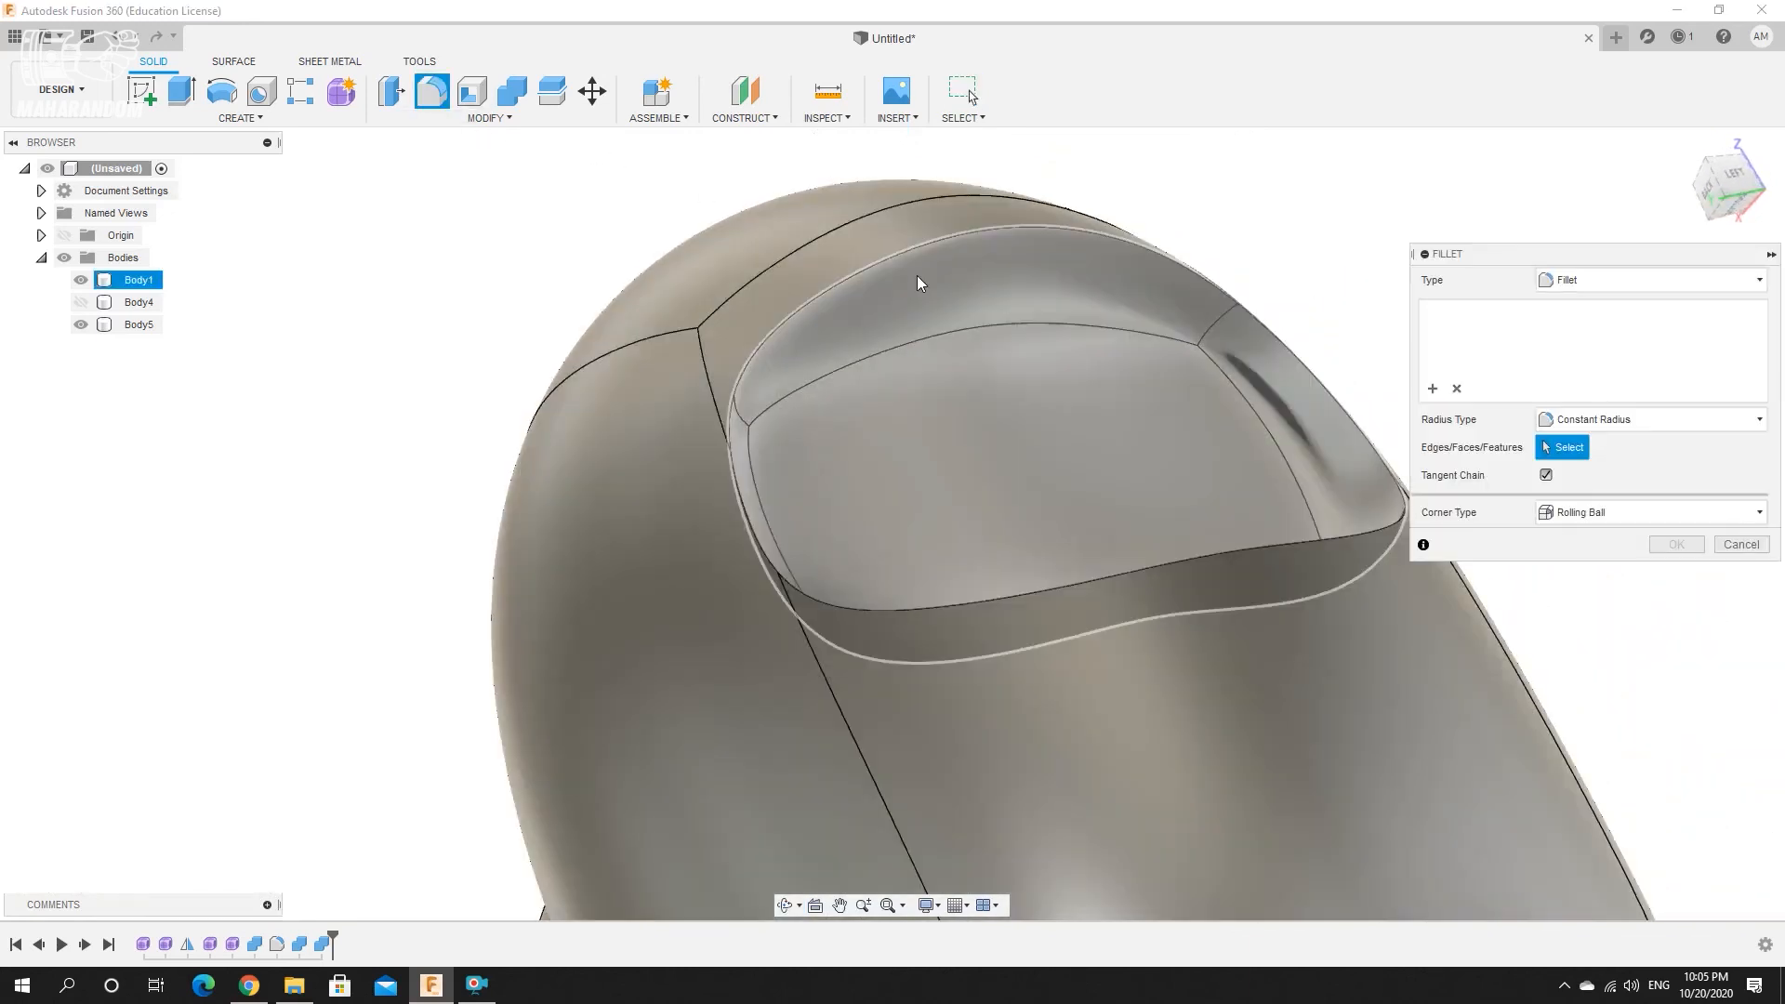
click(911, 253)
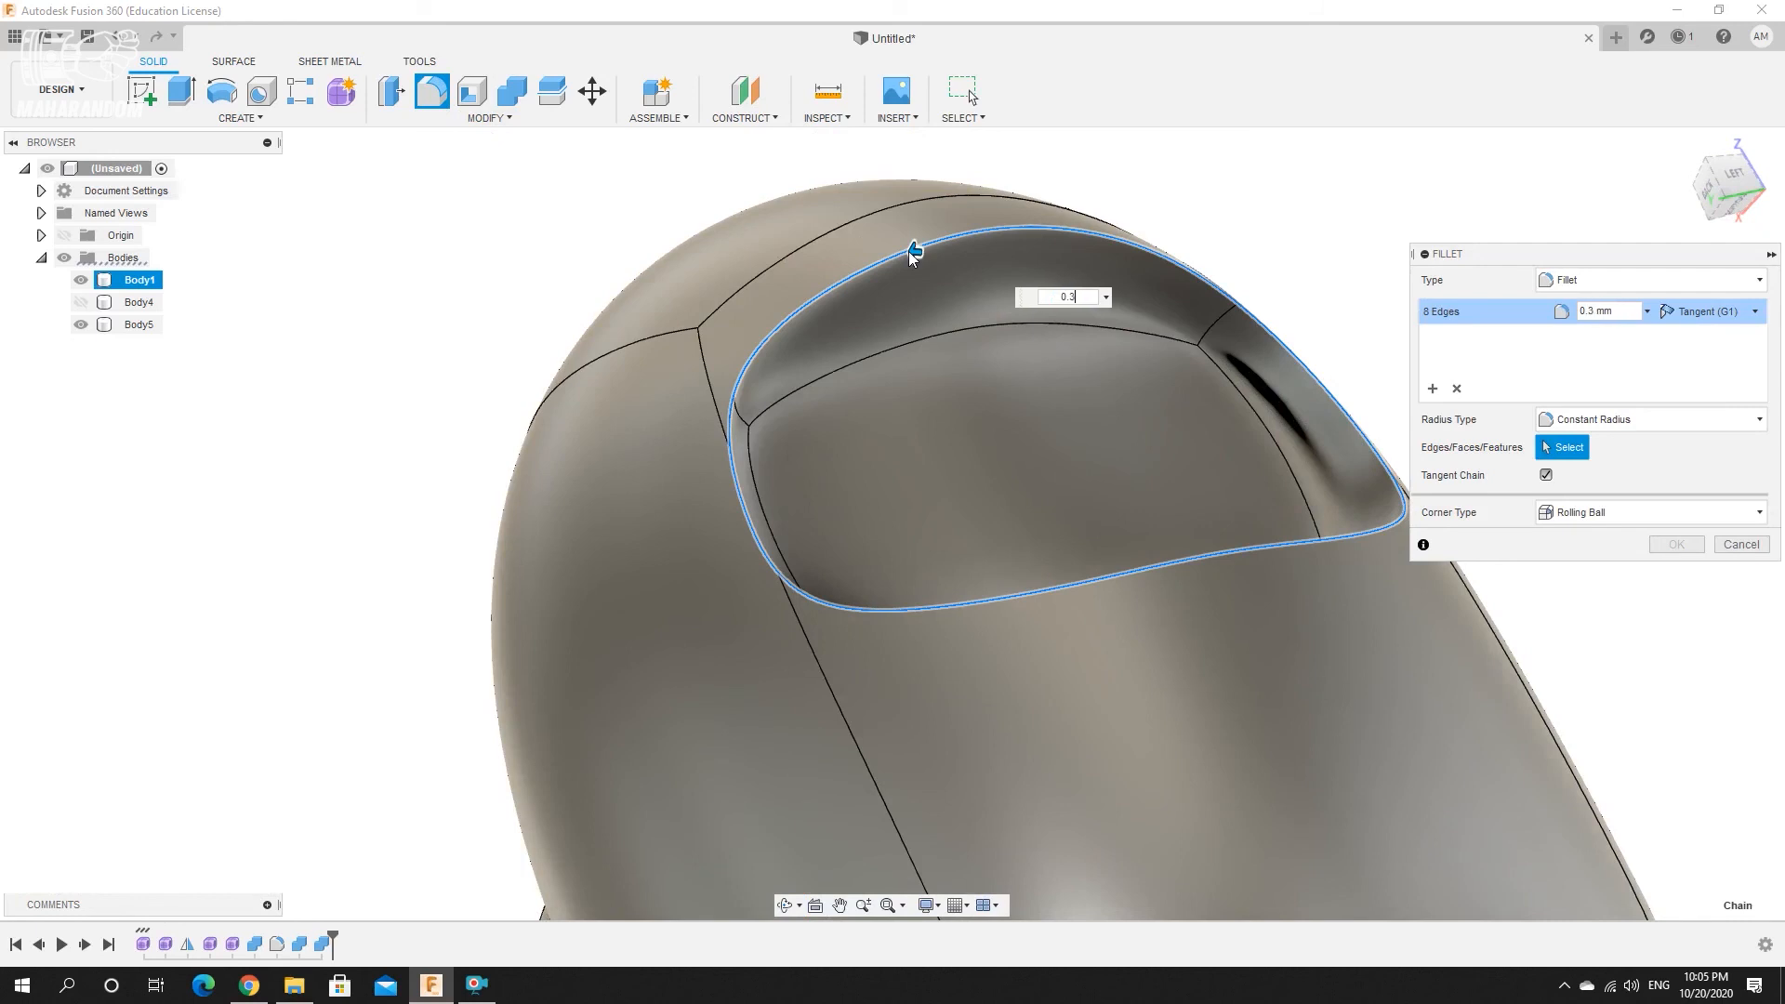
click(1678, 546)
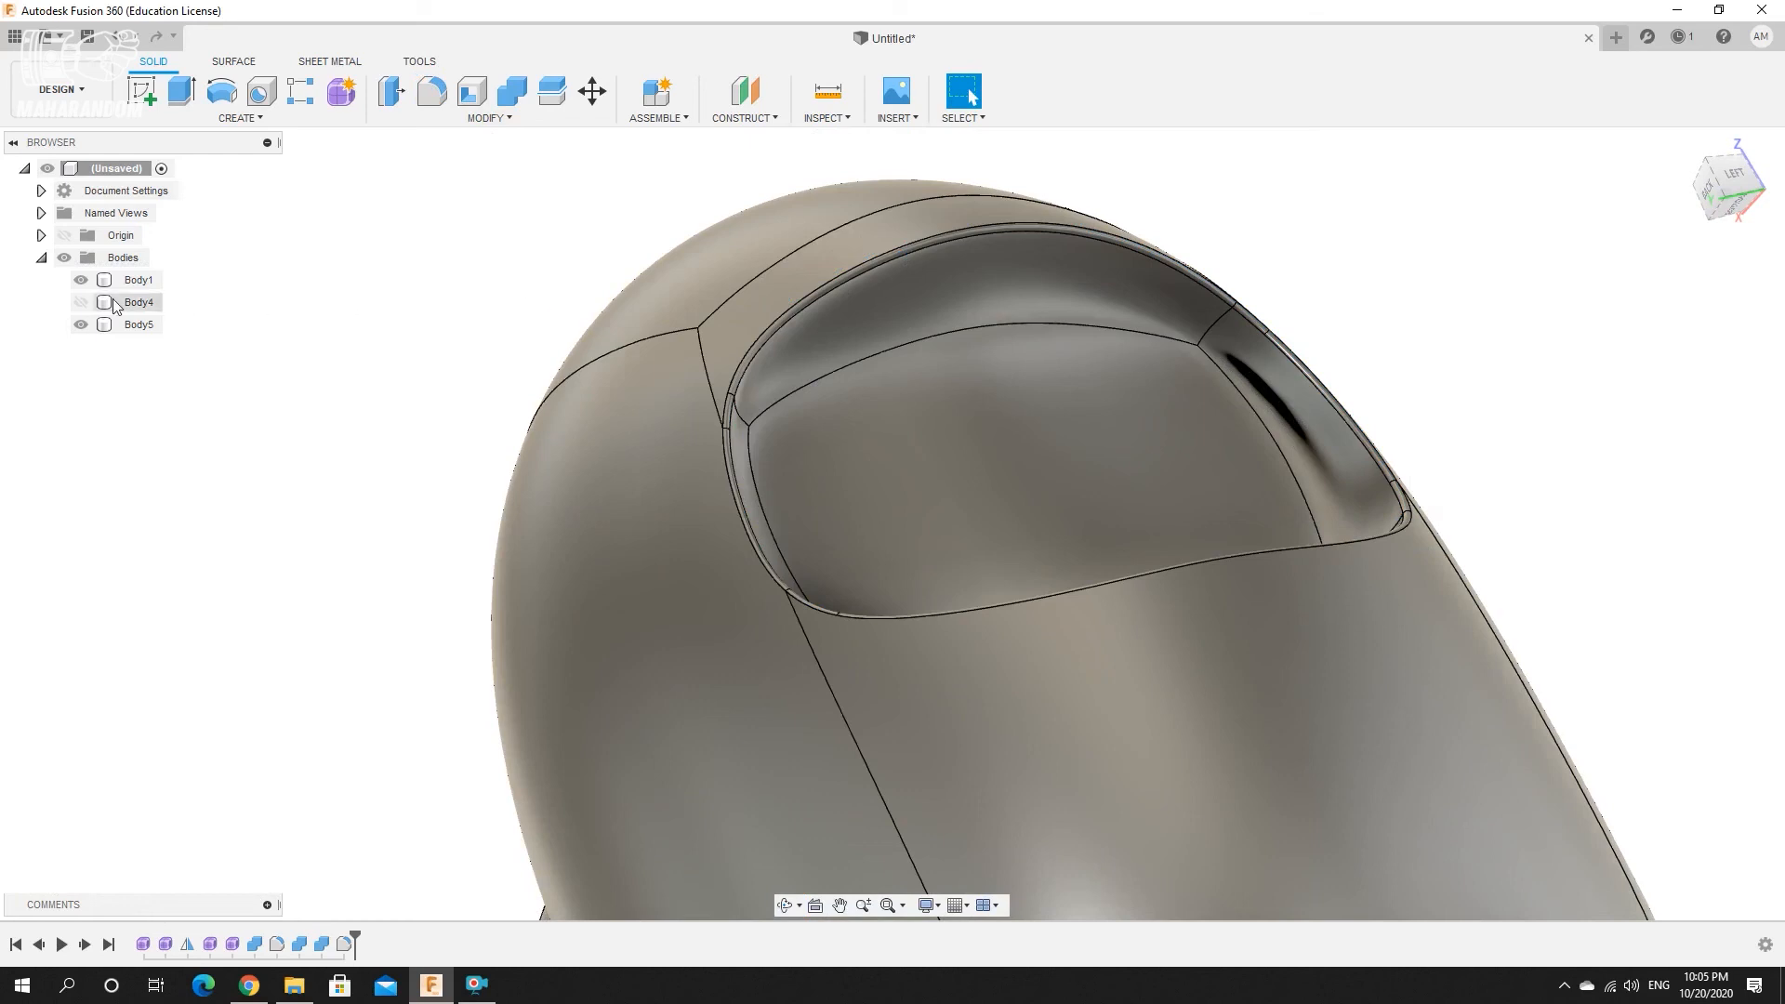
Show the visor, hide the backpack, and fillet the rim of the backpack recess in the main body with a 0.3 mm radius.
click(84, 302)
shift+middle_drag(722, 356, 762, 511)
click(80, 325)
scroll(794, 572, down, 5)
scroll(734, 455, up, 8)
click(431, 90)
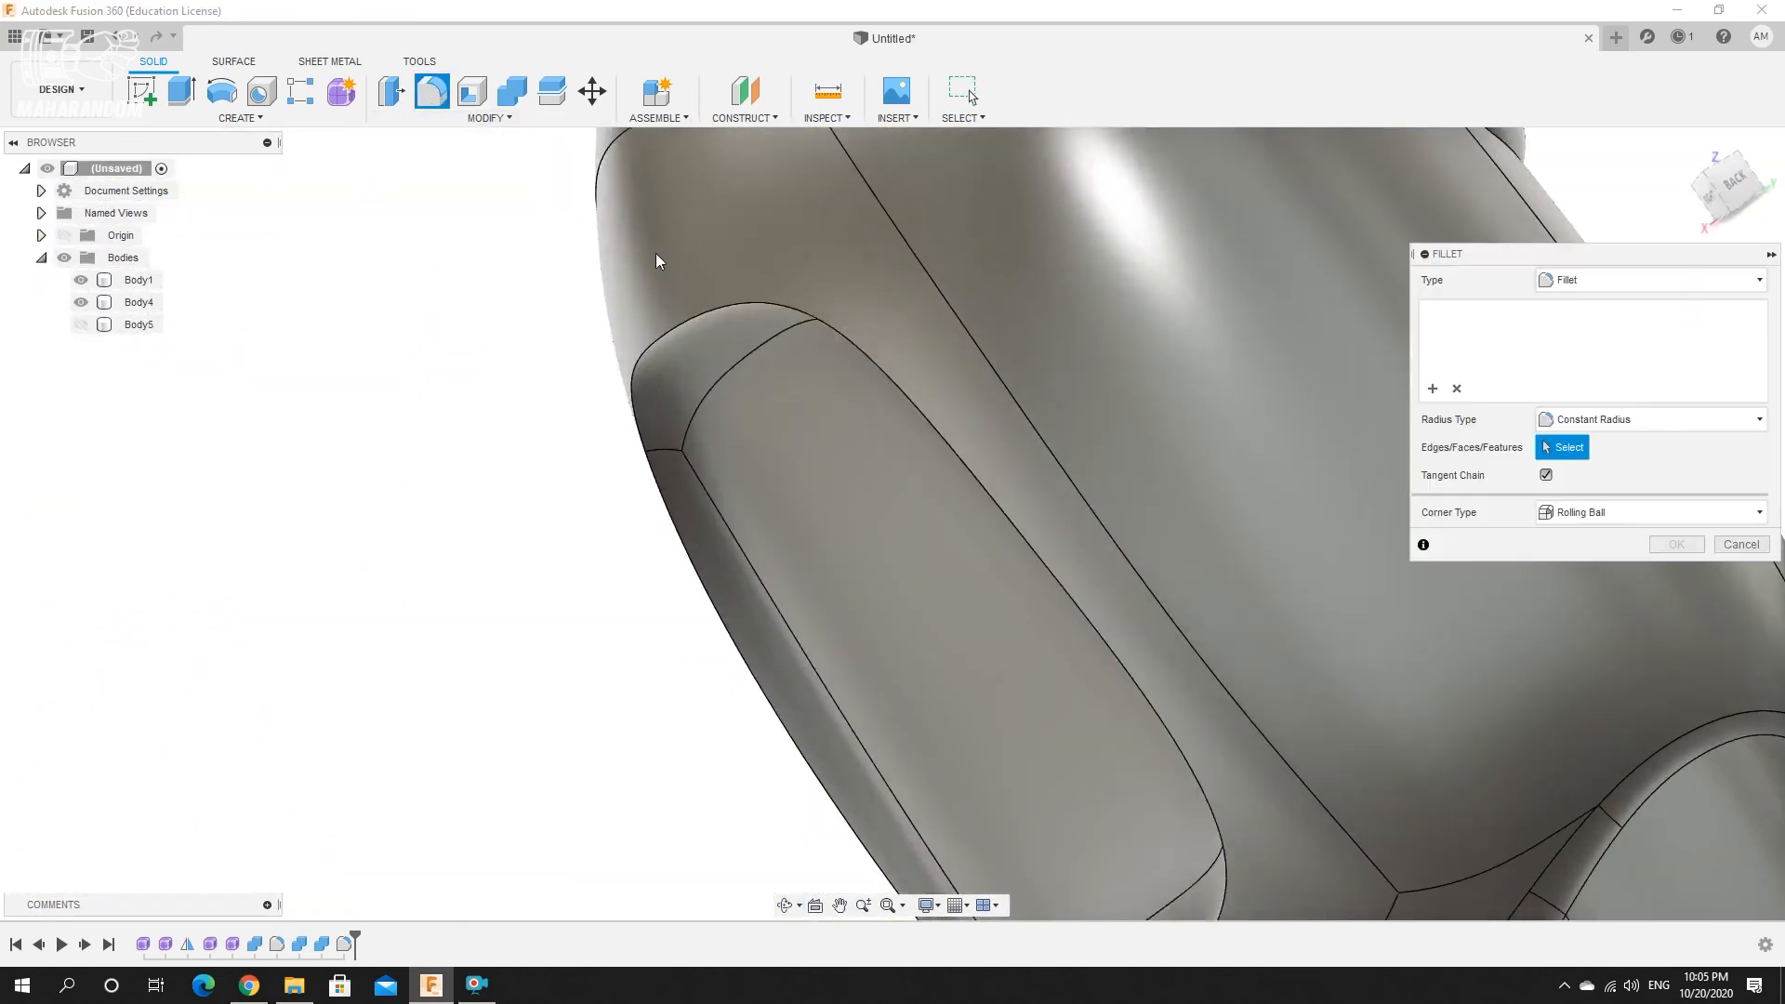
click(744, 308)
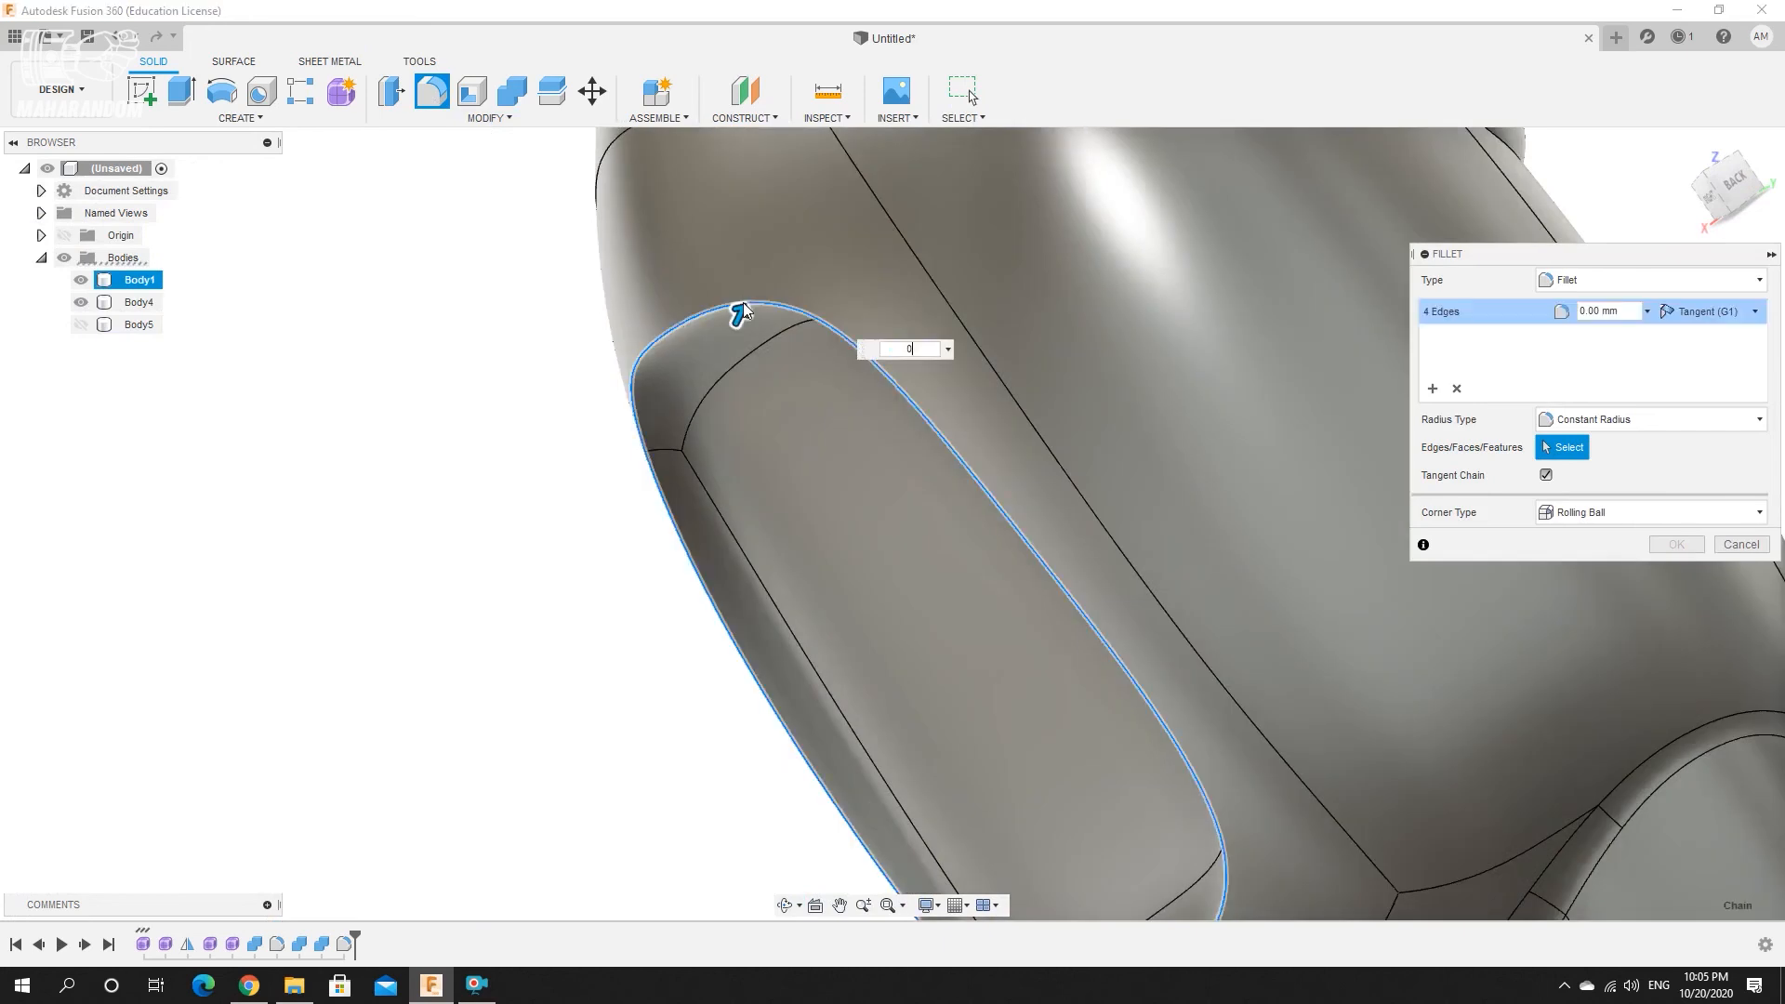
text(0.3)
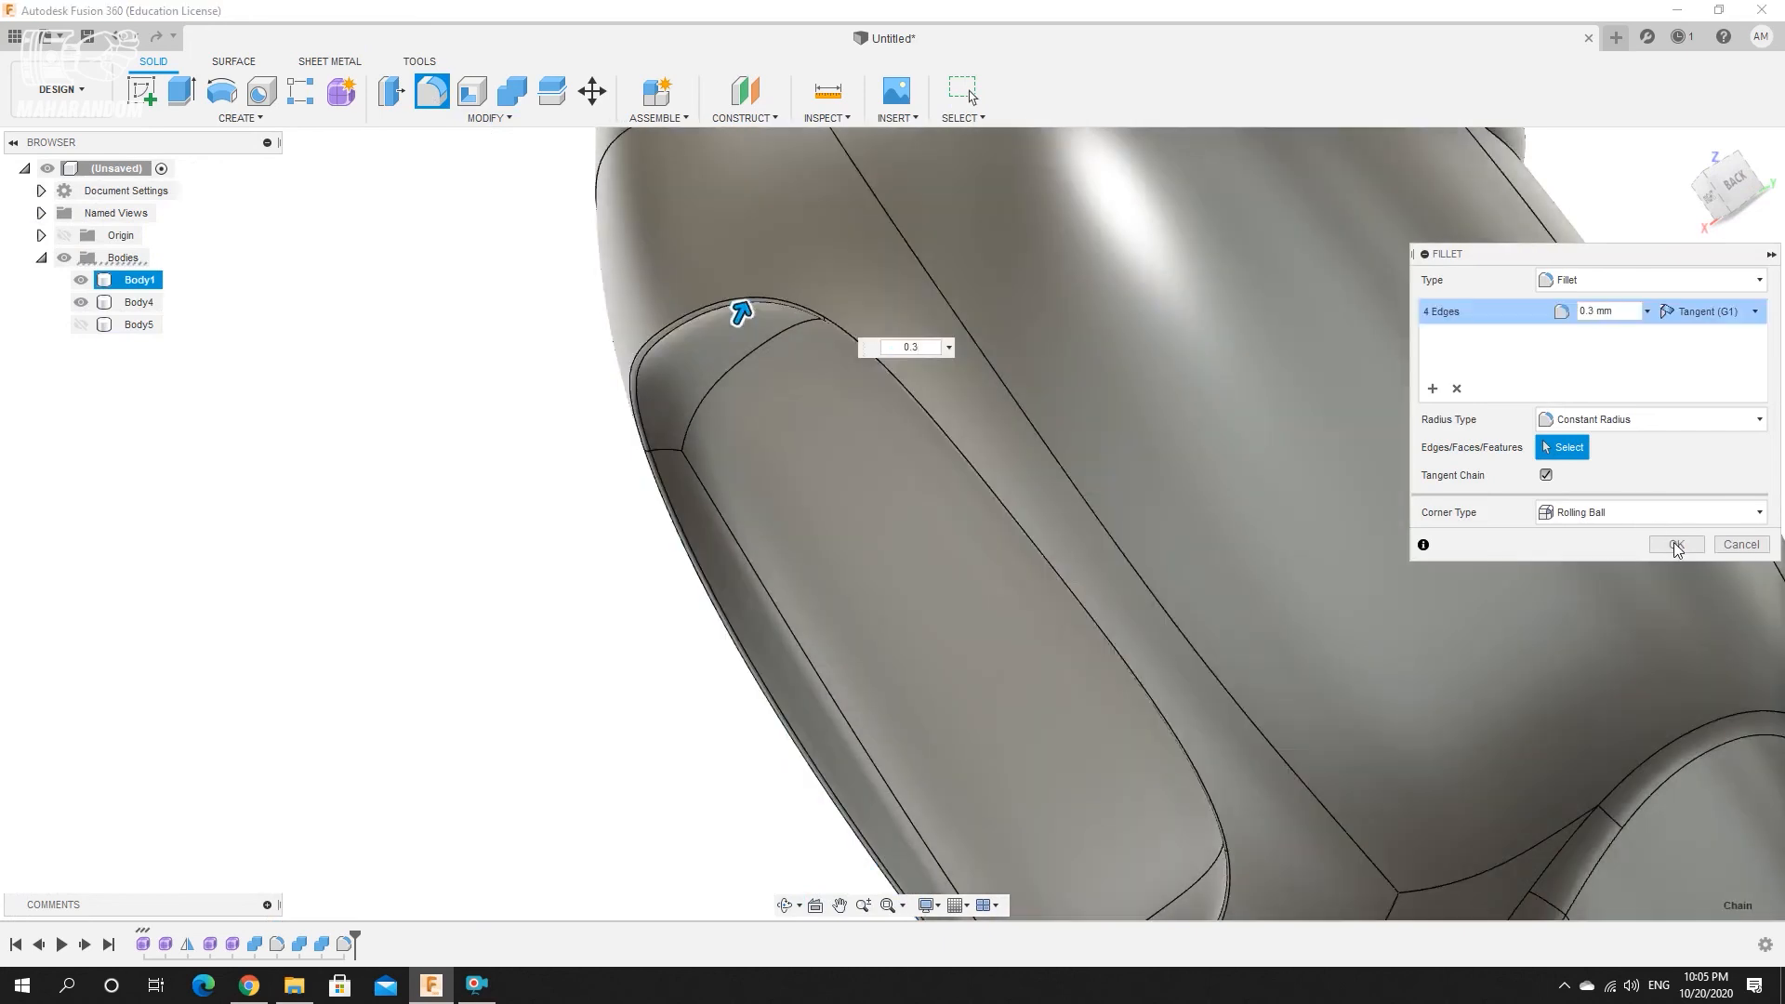
click(1676, 546)
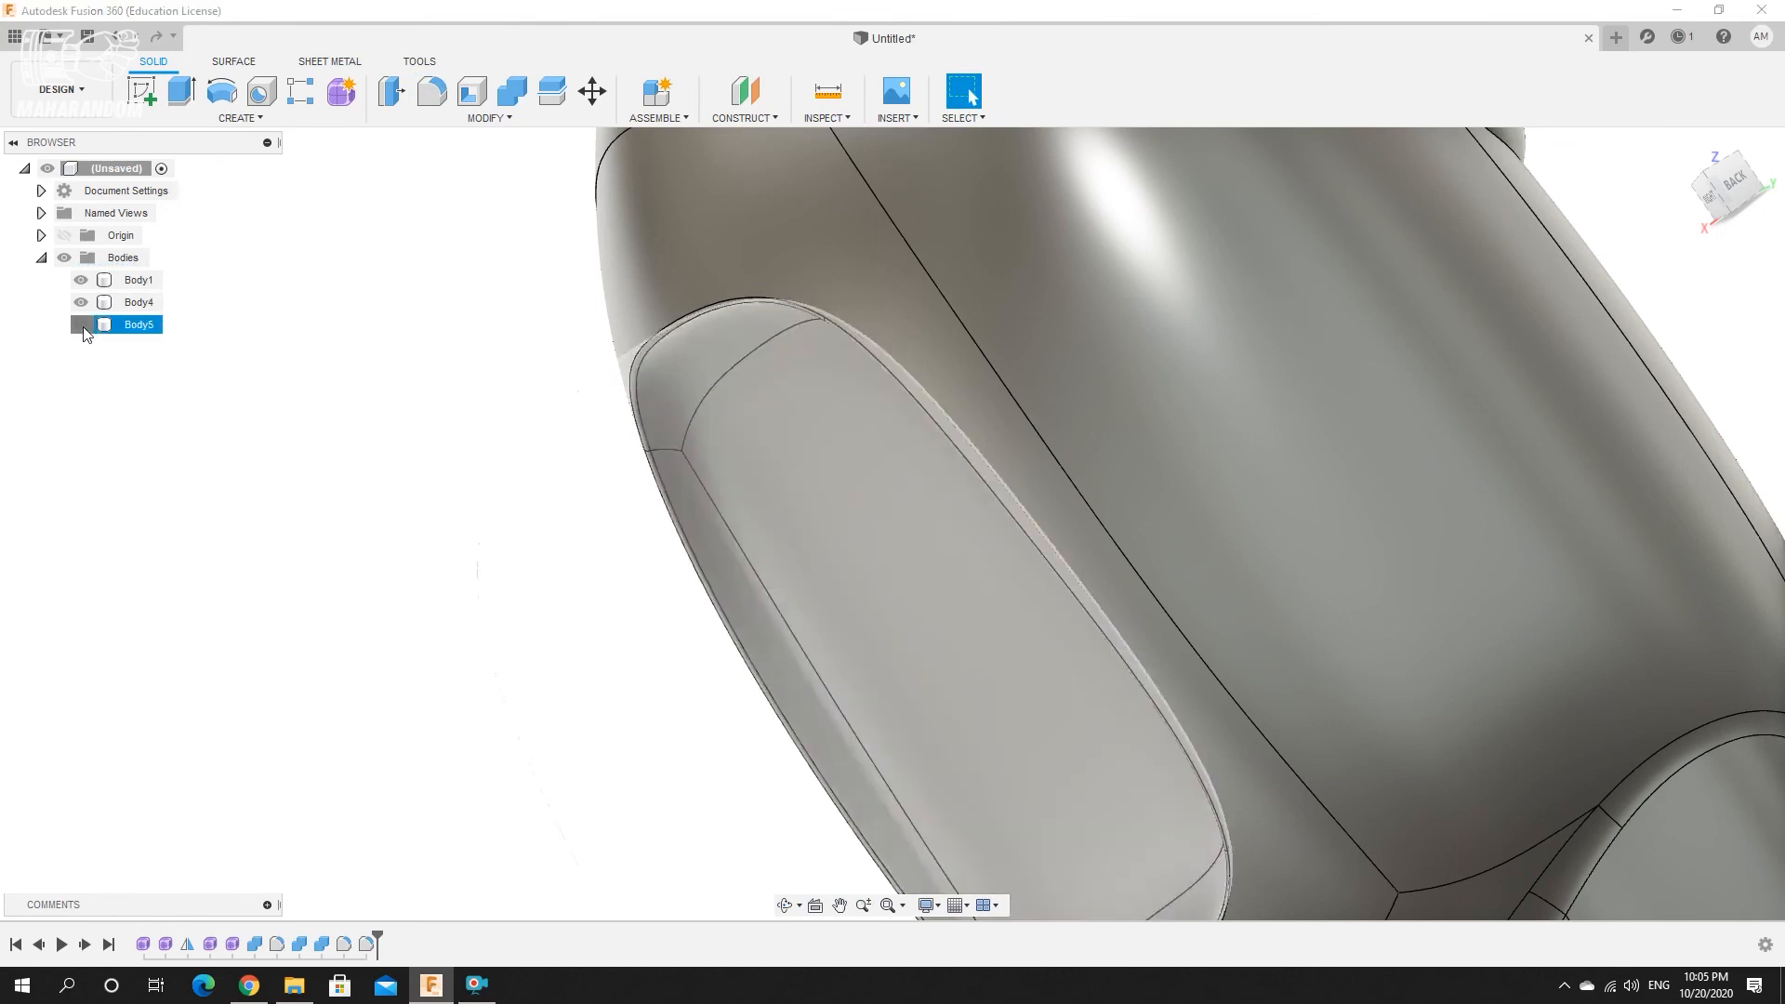
Show the backpack body again and switch to the Render workspace.
click(83, 325)
scroll(442, 391, down, 5)
middle_drag(843, 503, 1023, 509)
click(1685, 146)
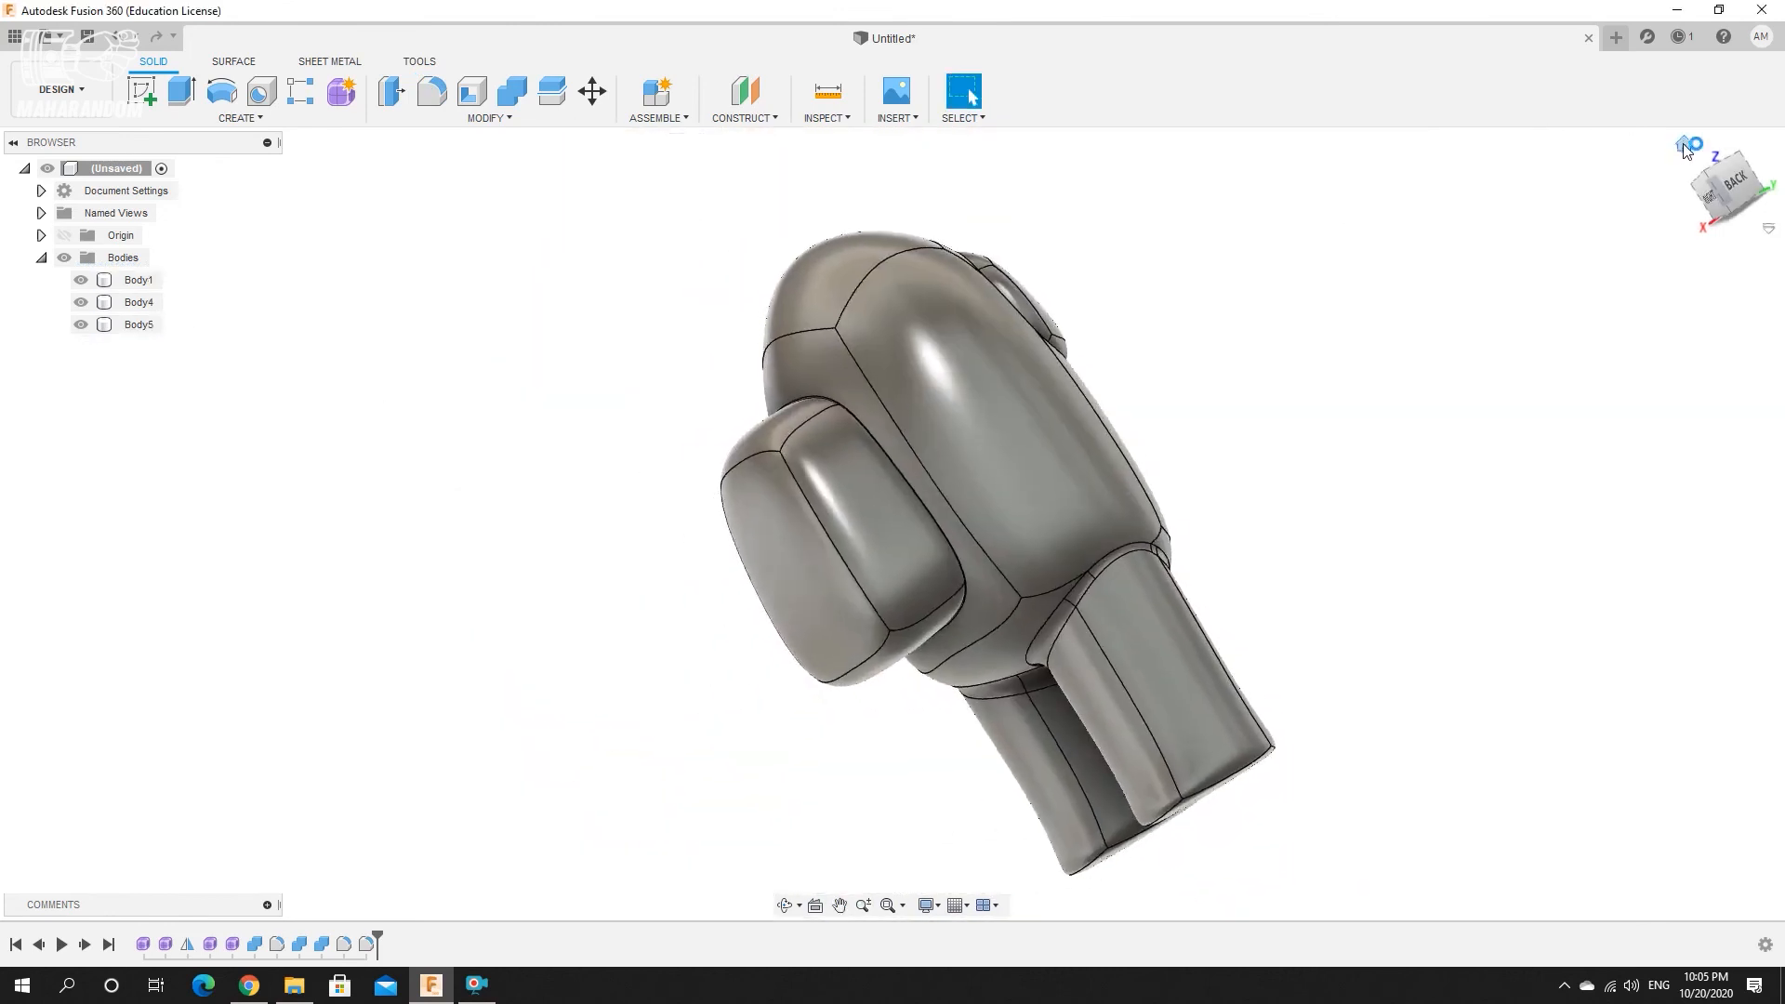
shift+middle_drag(784, 501, 921, 443)
scroll(922, 443, up, 5)
click(61, 90)
click(42, 200)
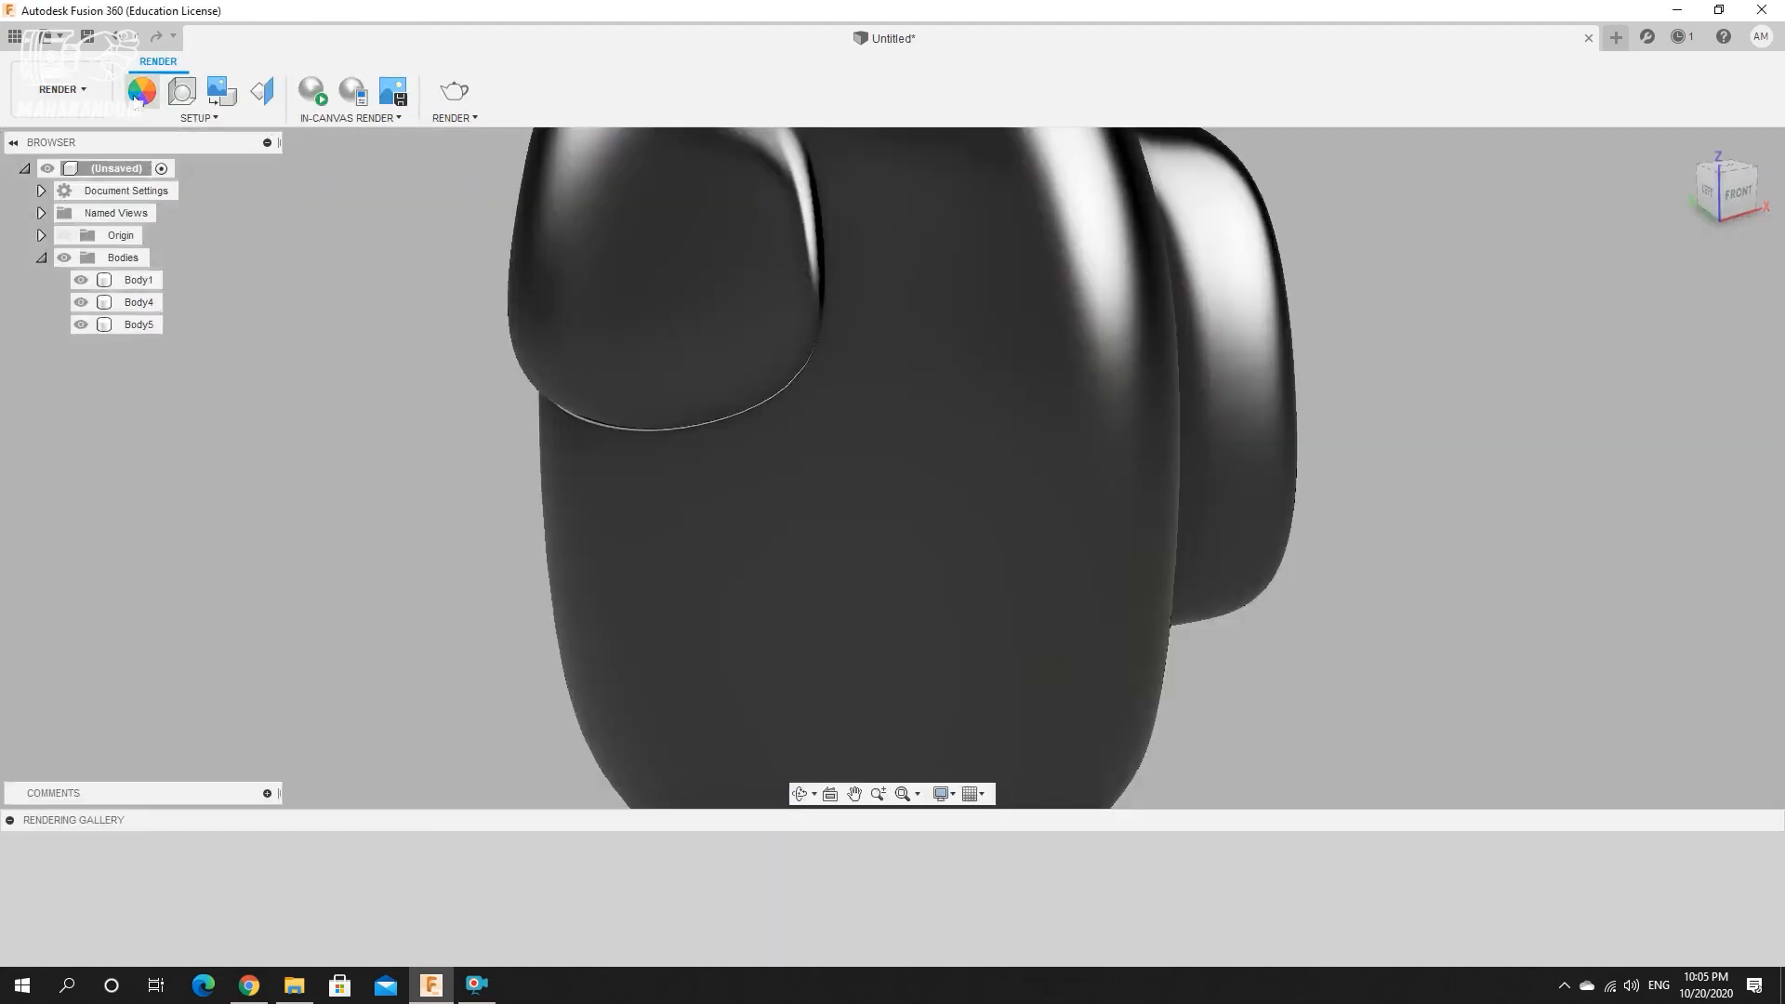
Apply a glossy red appearance to the main body and backpack and a white one to the visor.
click(142, 91)
mouse_move(1451, 669)
mouse_down()
mouse_move(877, 479)
mouse_move(1074, 399)
mouse_up()
drag(1503, 718, 730, 326)
scroll(1179, 214, down, 3)
shift+middle_drag(693, 493, 897, 493)
click(1742, 789)
scroll(897, 491, down, 3)
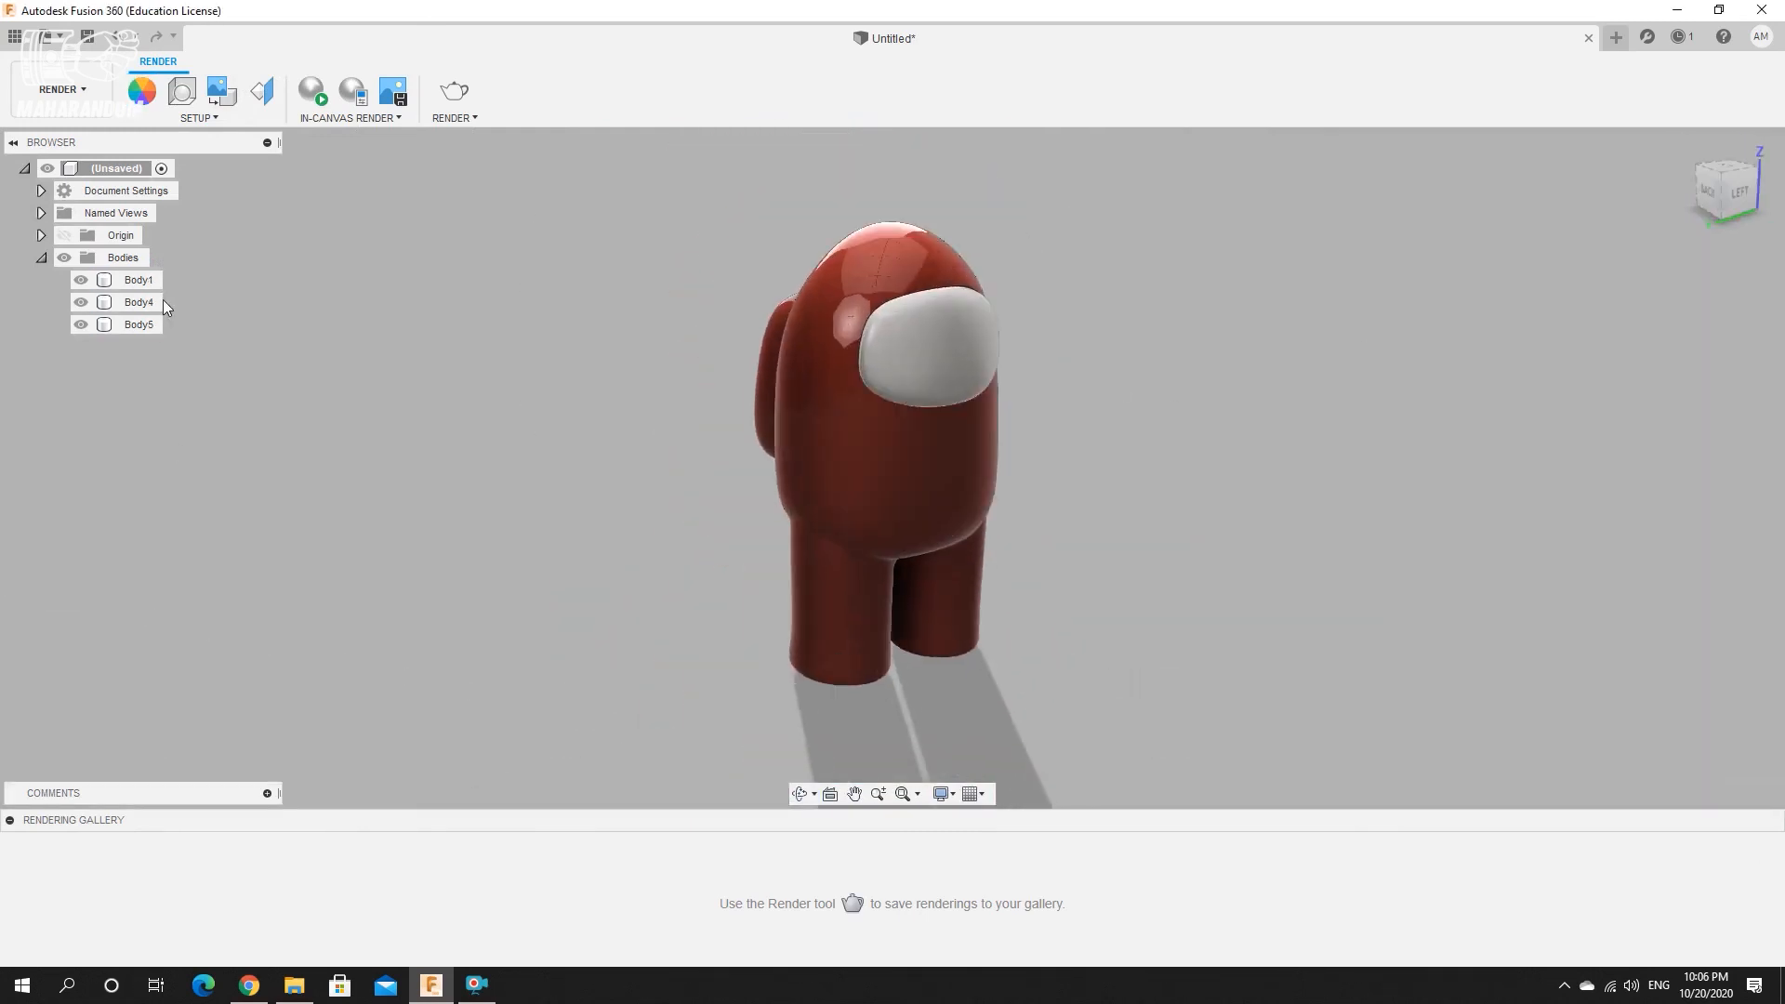
Rotate the scene's lighting environment to about 131 degrees in the scene settings.
click(182, 91)
click(1634, 389)
drag(1286, 723, 1326, 741)
shift+middle_drag(1326, 741, 721, 335)
scroll(919, 402, up, 3)
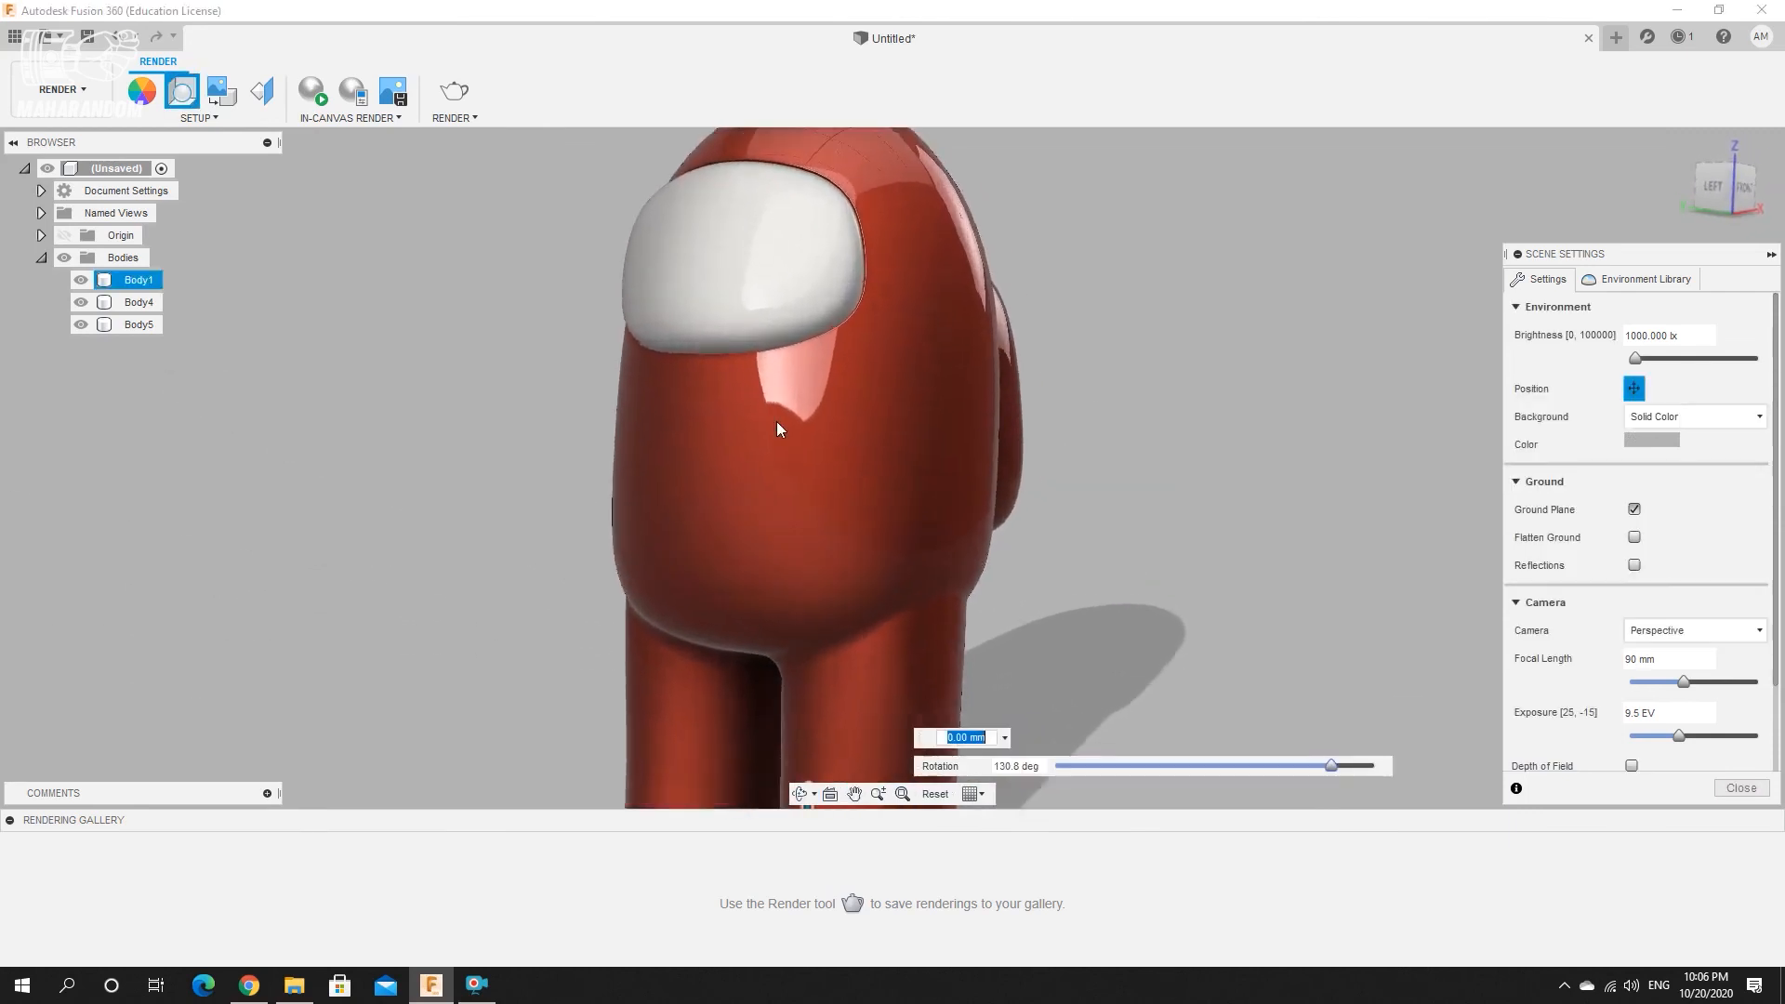
scroll(888, 427, down, 3)
middle_drag(898, 457, 1097, 457)
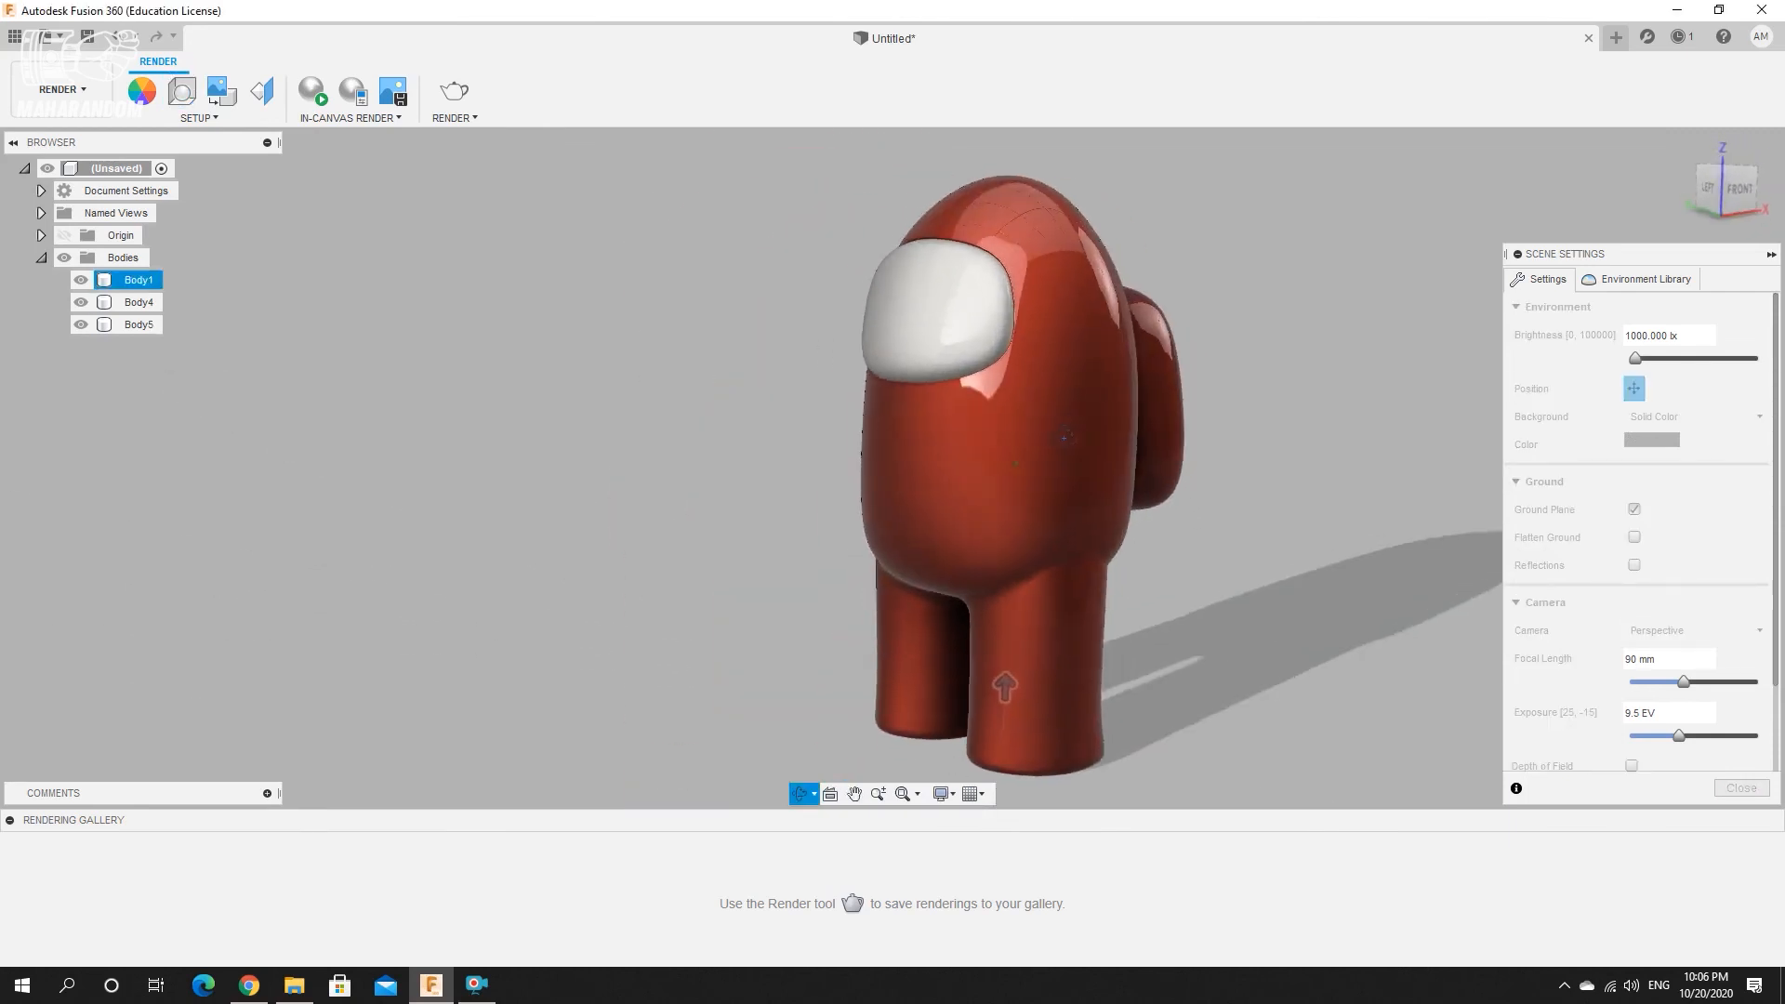
scroll(908, 502, up, 2)
click(304, 199)
Save the design as Among Us in the Fusion360 tutorial content folder and try to open the render settings.
key(ctrl+s)
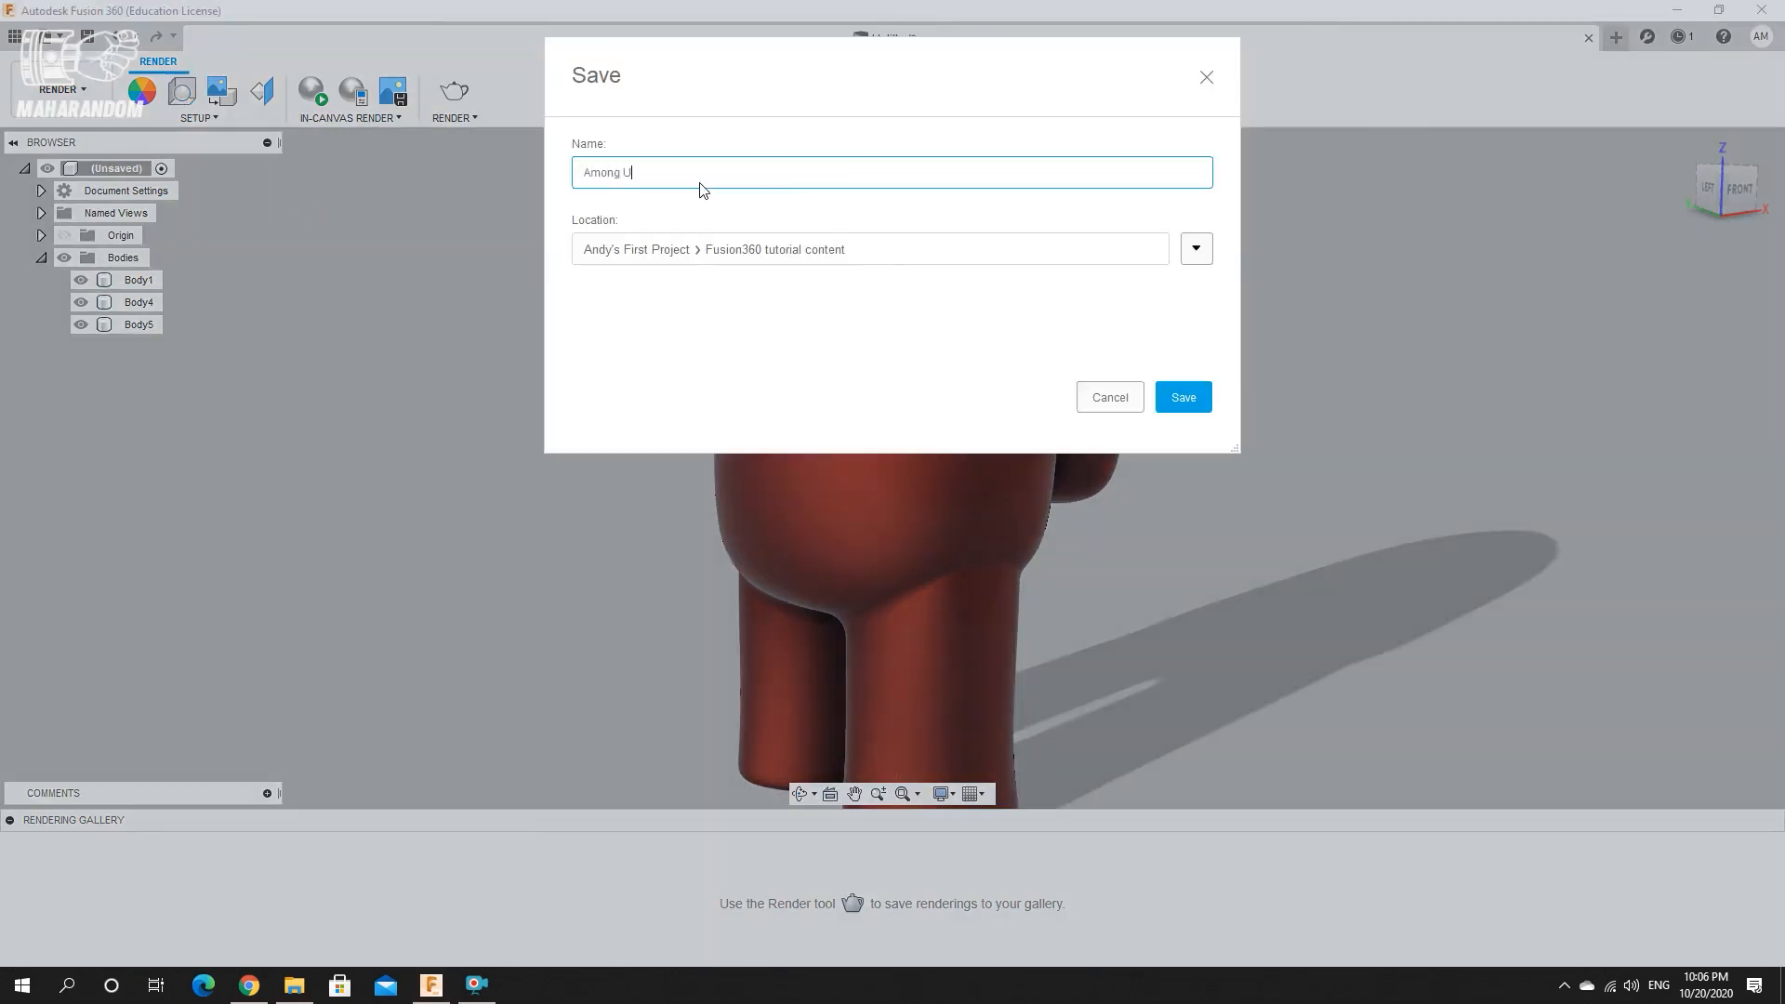
click(1181, 402)
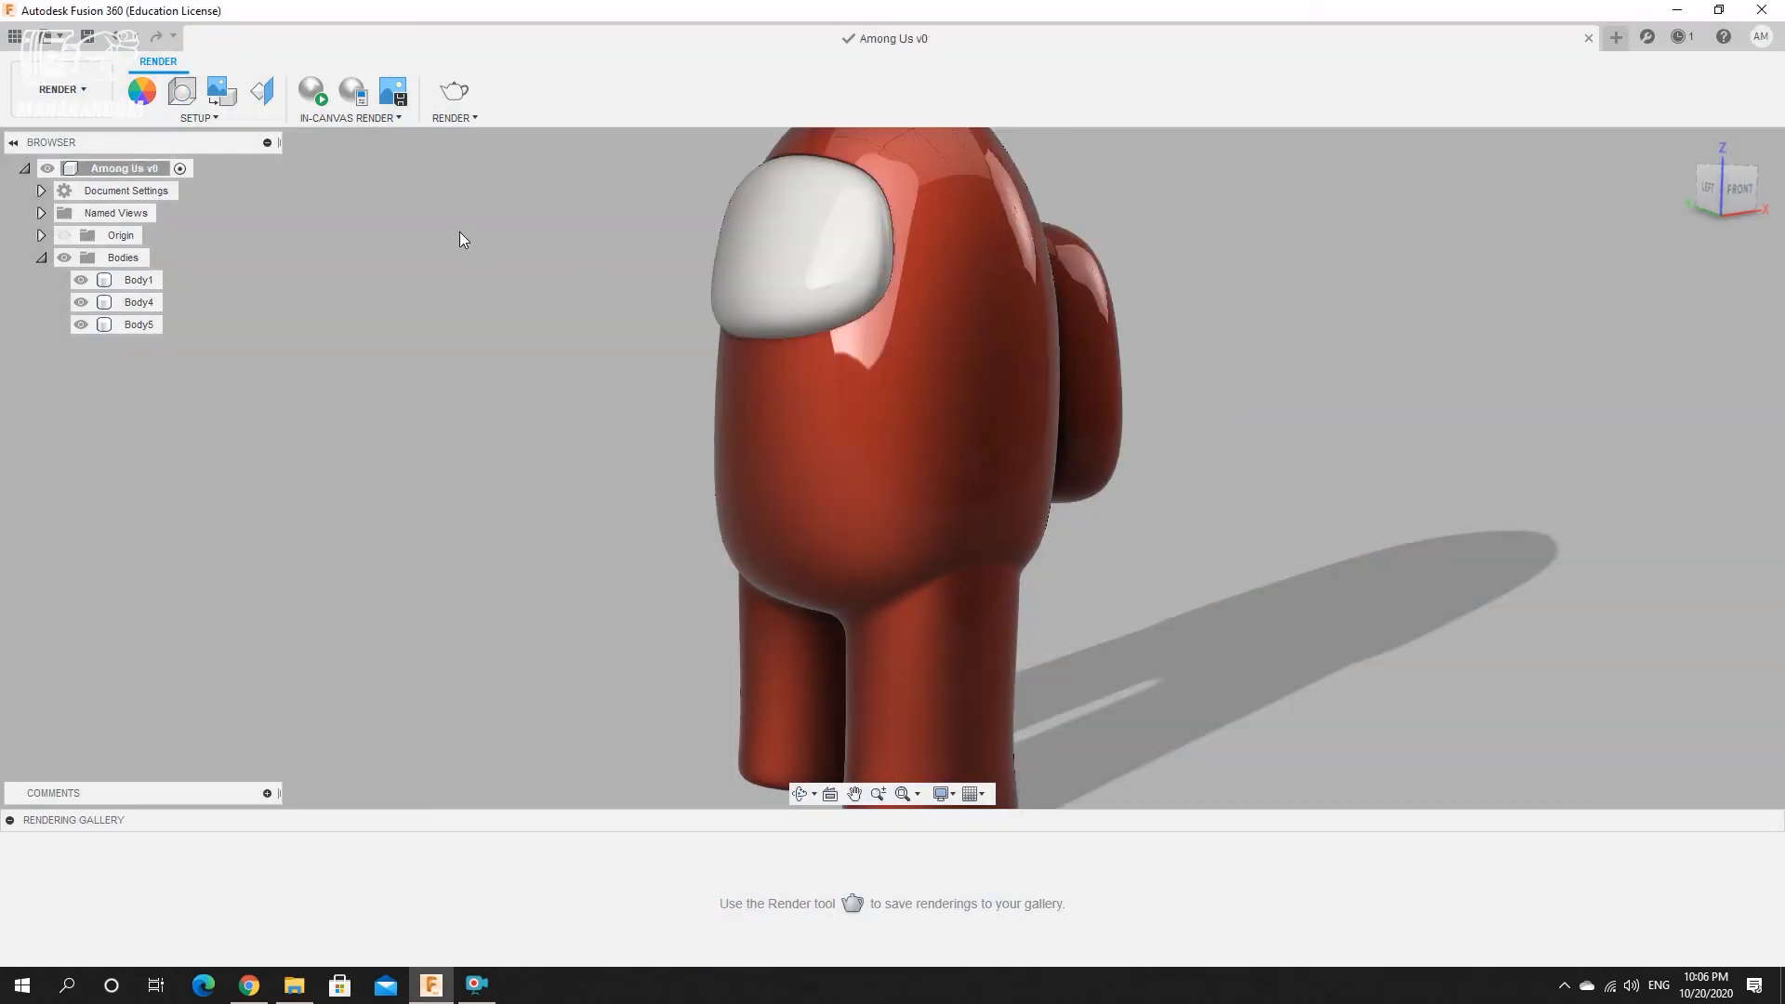
click(454, 93)
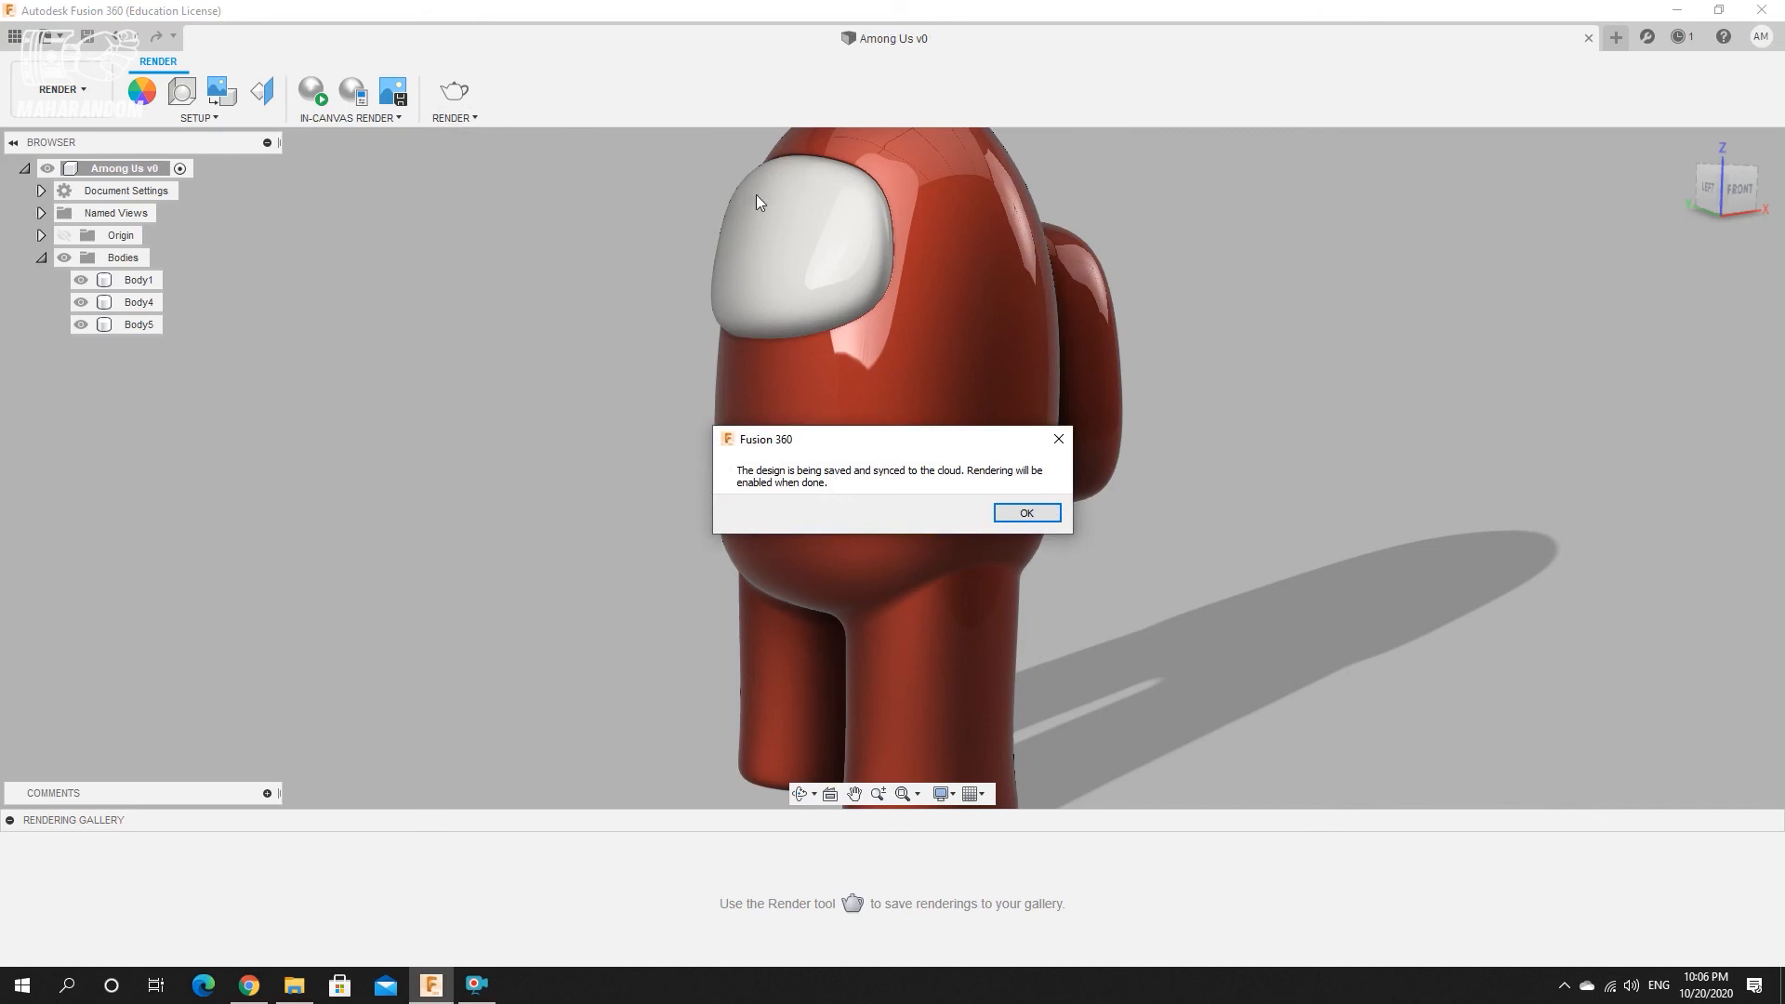
click(1028, 513)
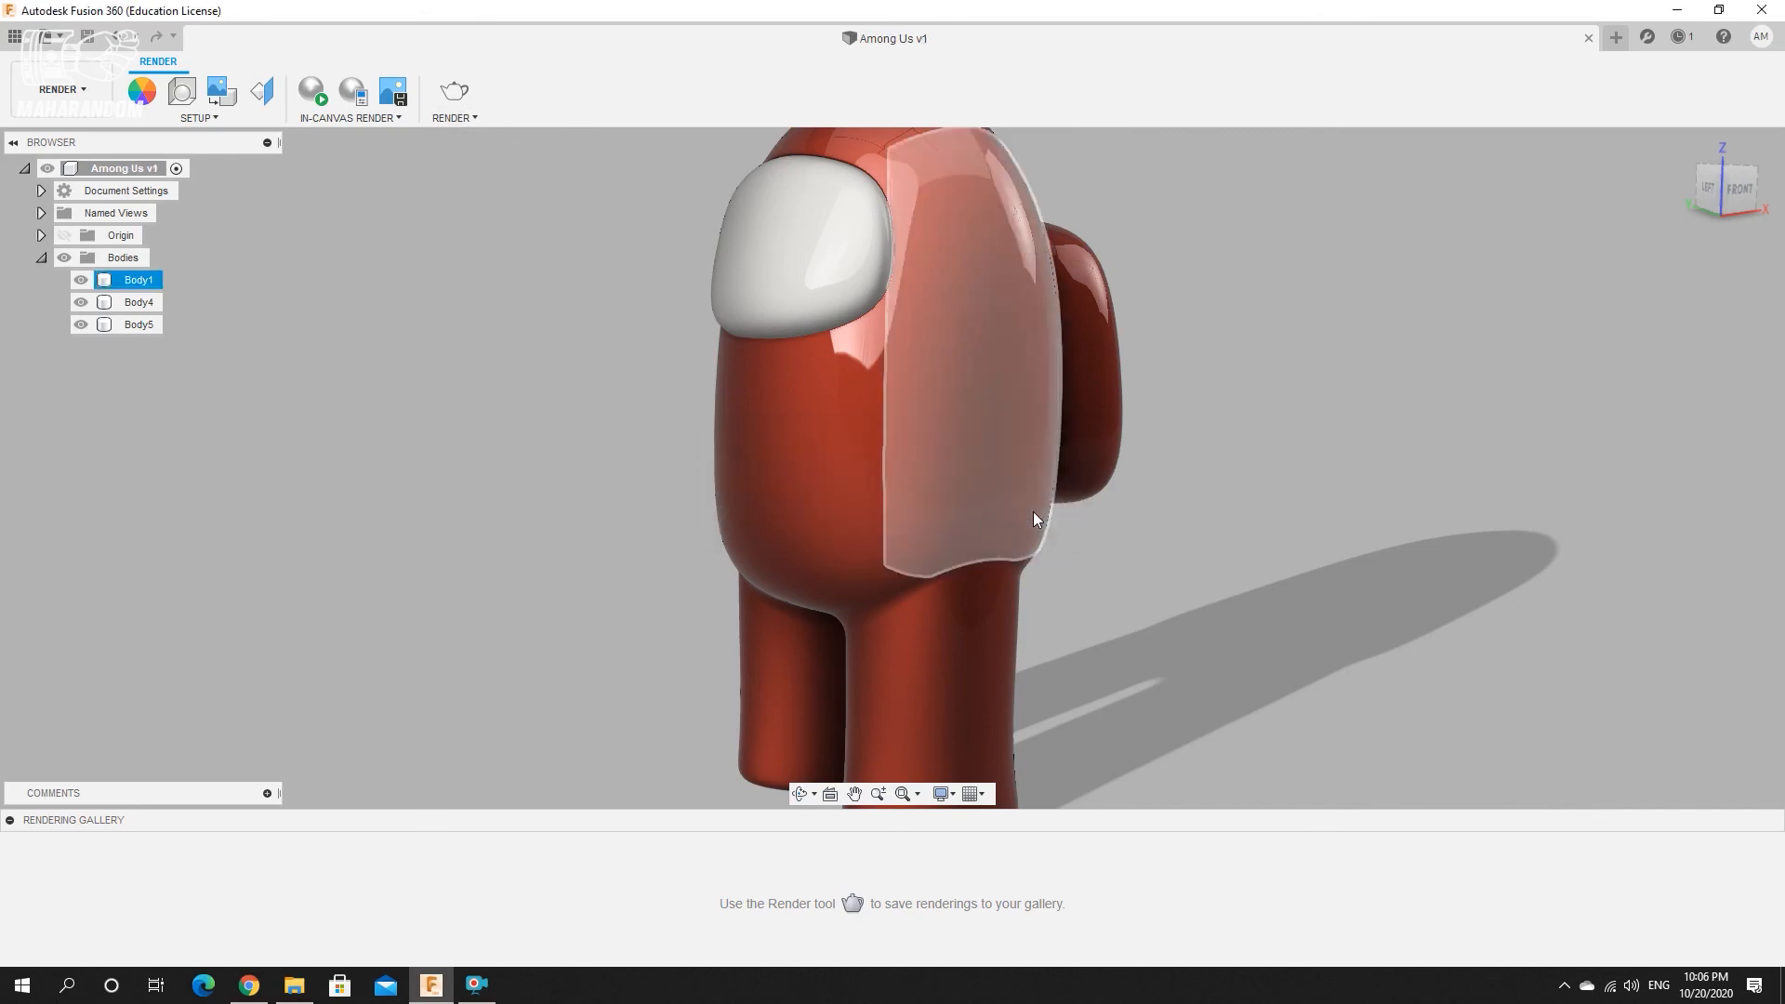
Start a cloud render of the character at 5x7" 300PPI print size and Final quality.
scroll(829, 416, down, 4)
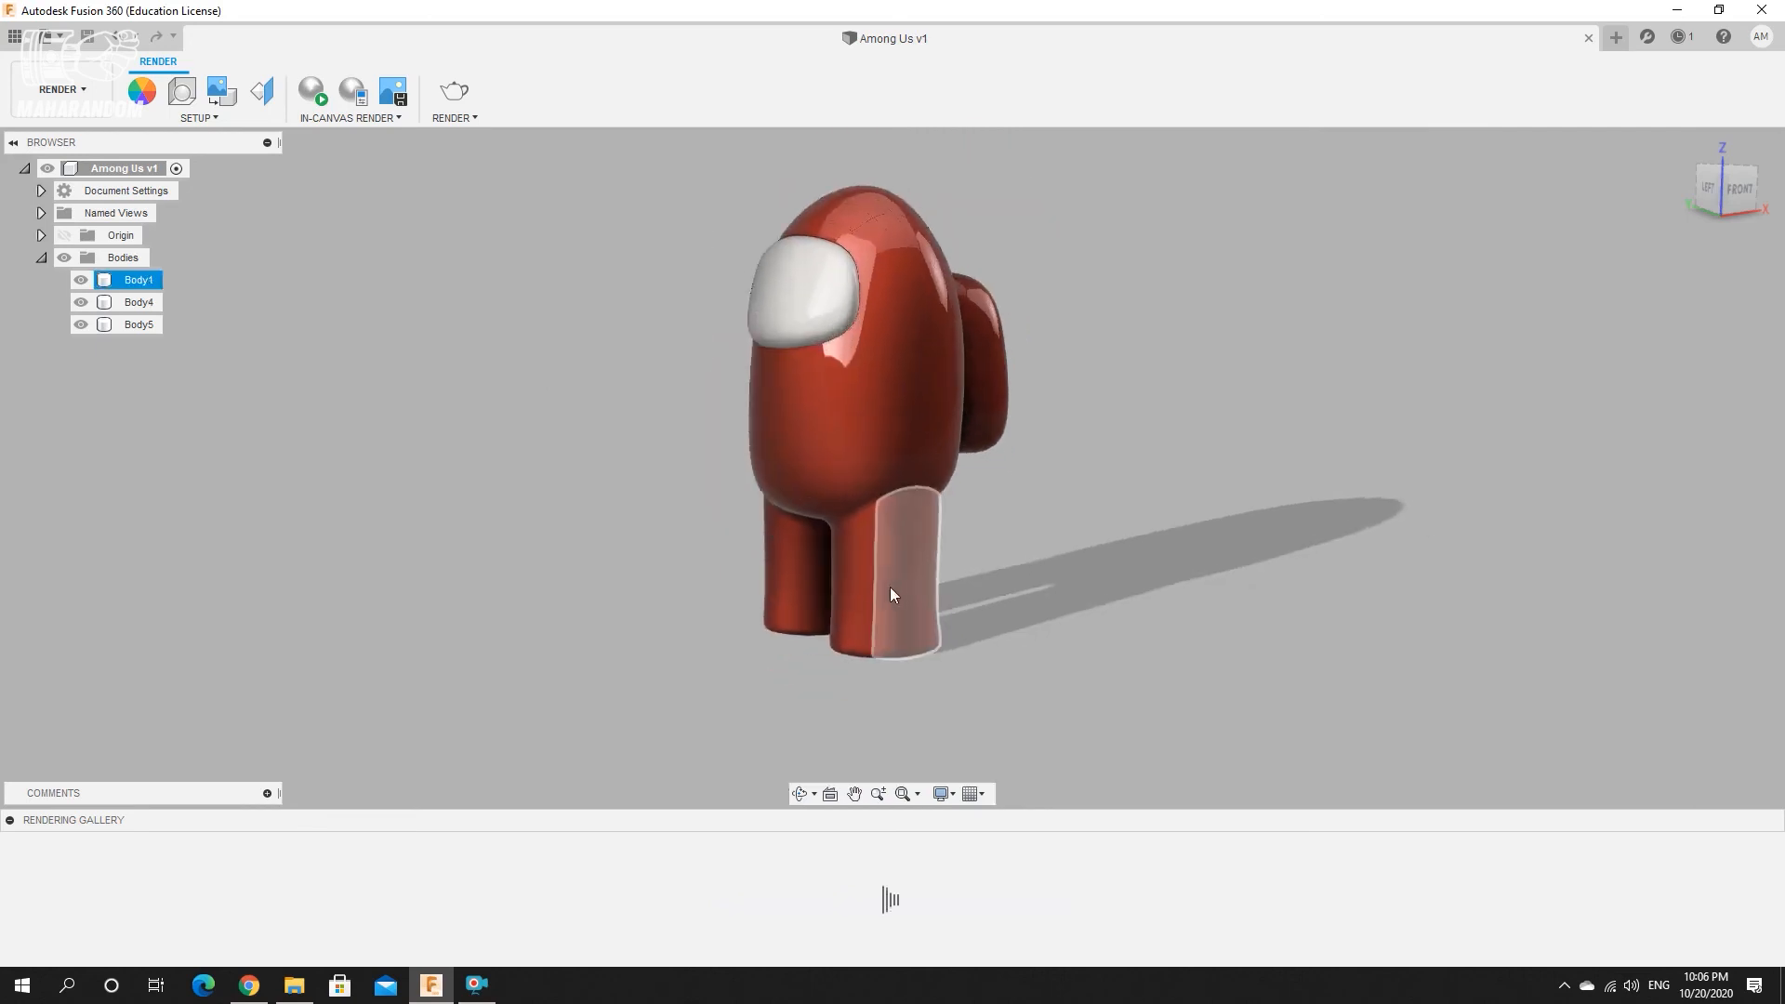
scroll(874, 535, up, 3)
scroll(787, 417, down, 3)
scroll(787, 326, up, 1)
scroll(792, 340, down, 1)
scroll(791, 366, up, 2)
shift+middle_drag(791, 367, 860, 307)
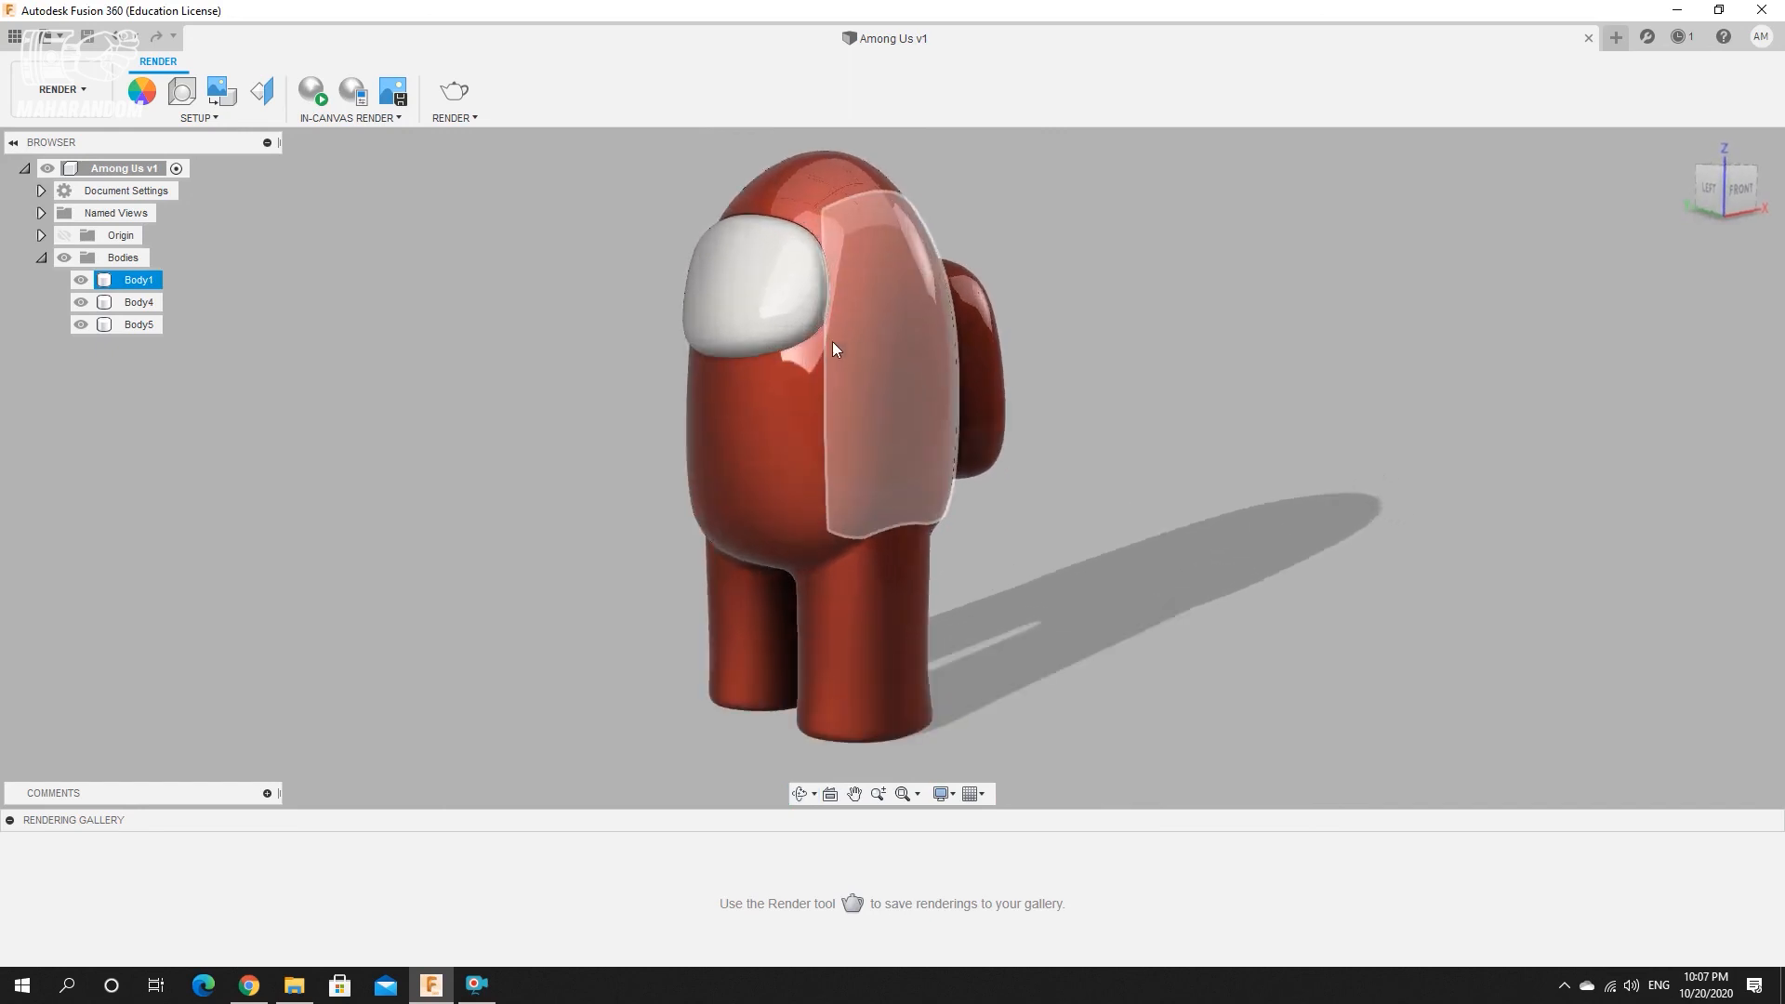
click(599, 250)
click(455, 93)
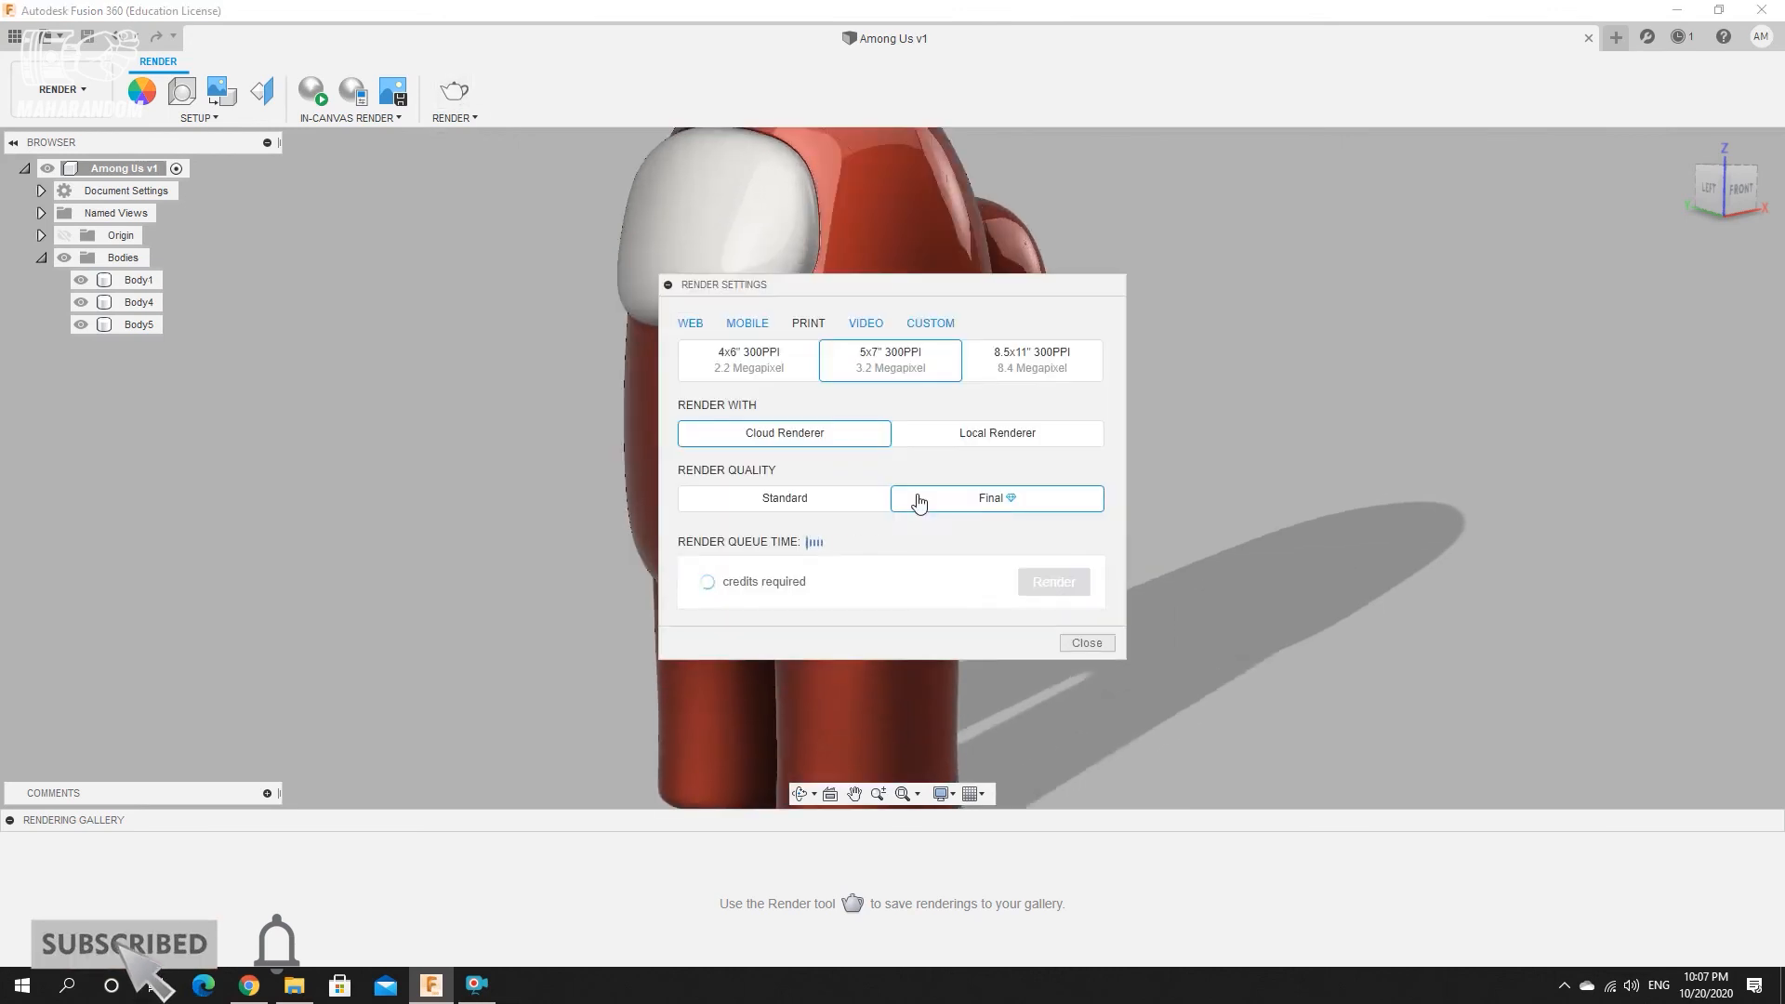
click(1051, 578)
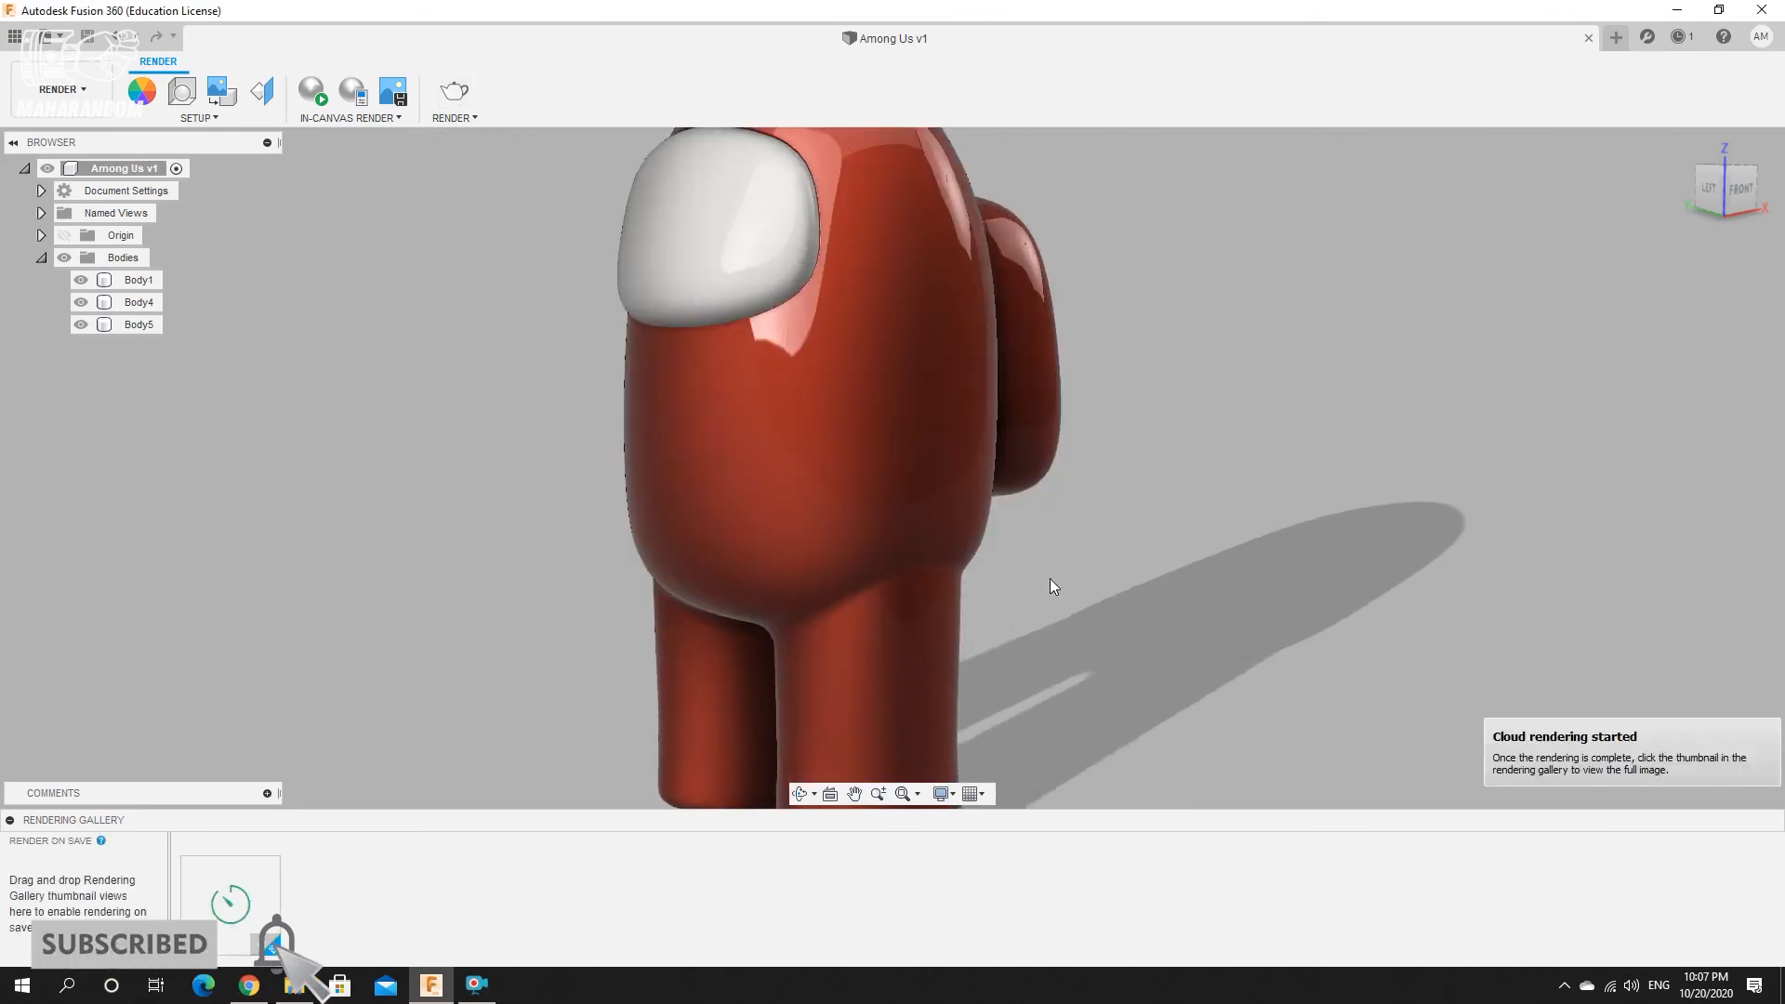
Start a second cloud render with the character turned to its other front side, and return to the Design workspace.
shift+middle_drag(746, 454, 820, 392)
click(454, 91)
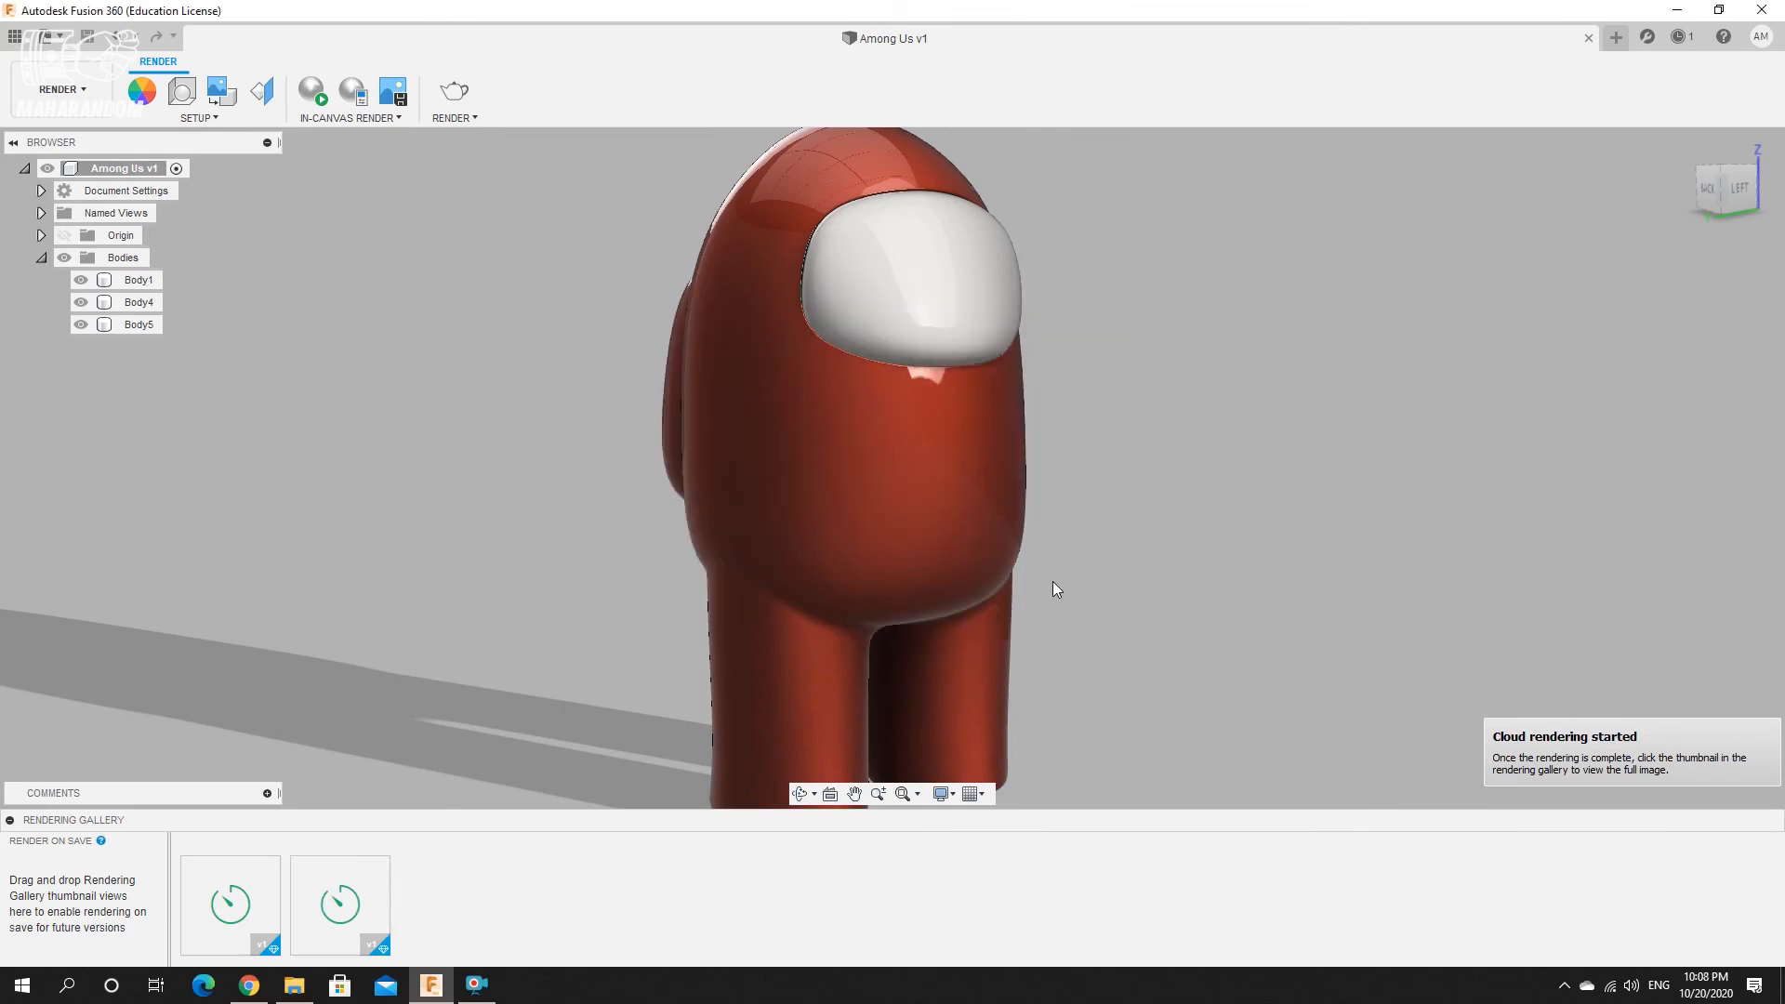
click(71, 96)
click(44, 135)
scroll(520, 398, up, 3)
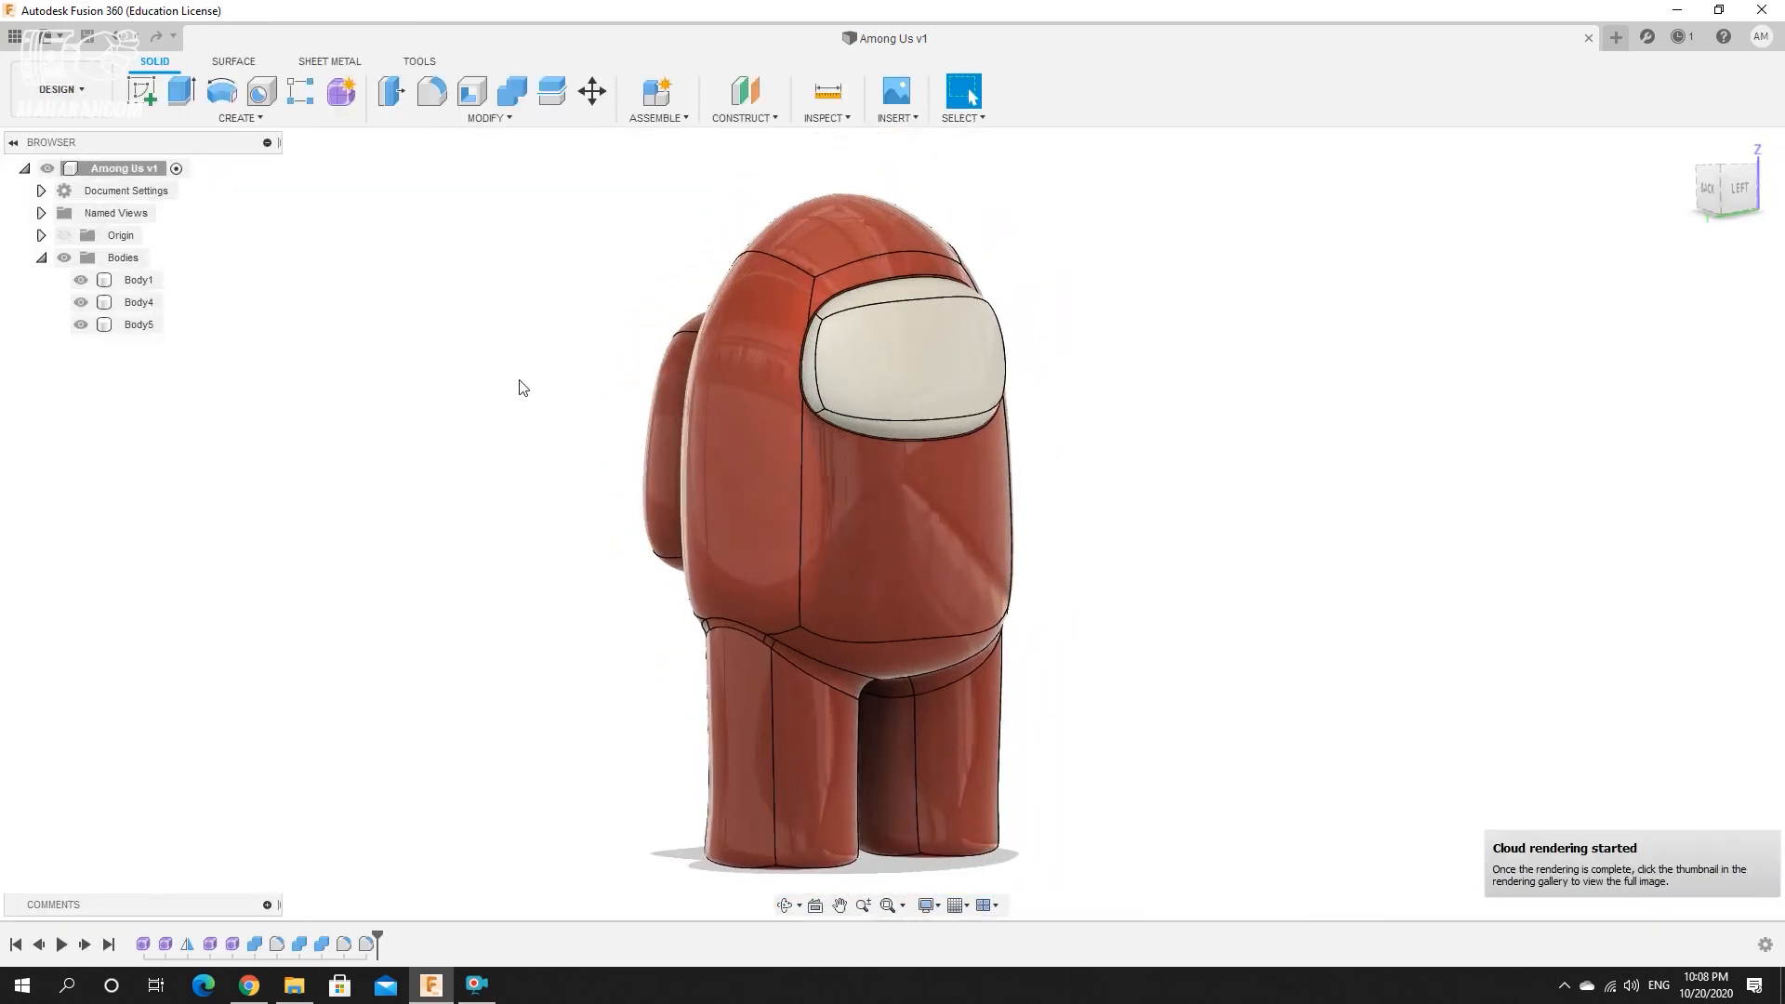
click(62, 39)
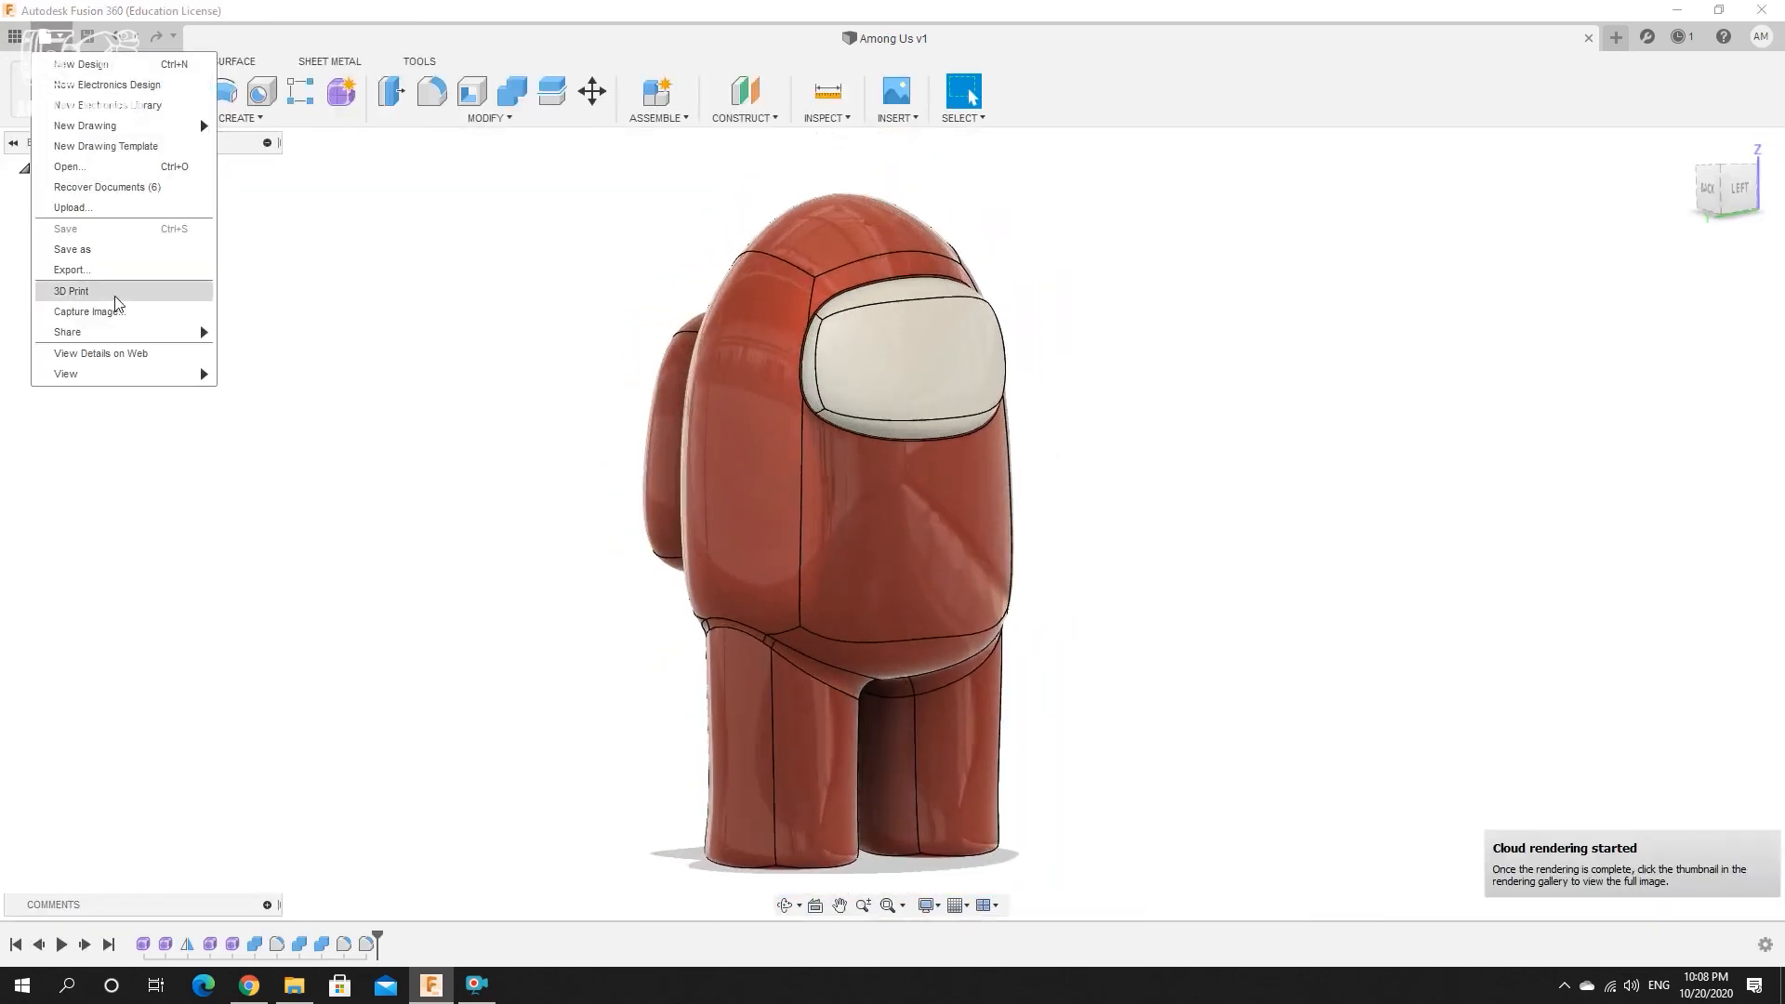
click(456, 445)
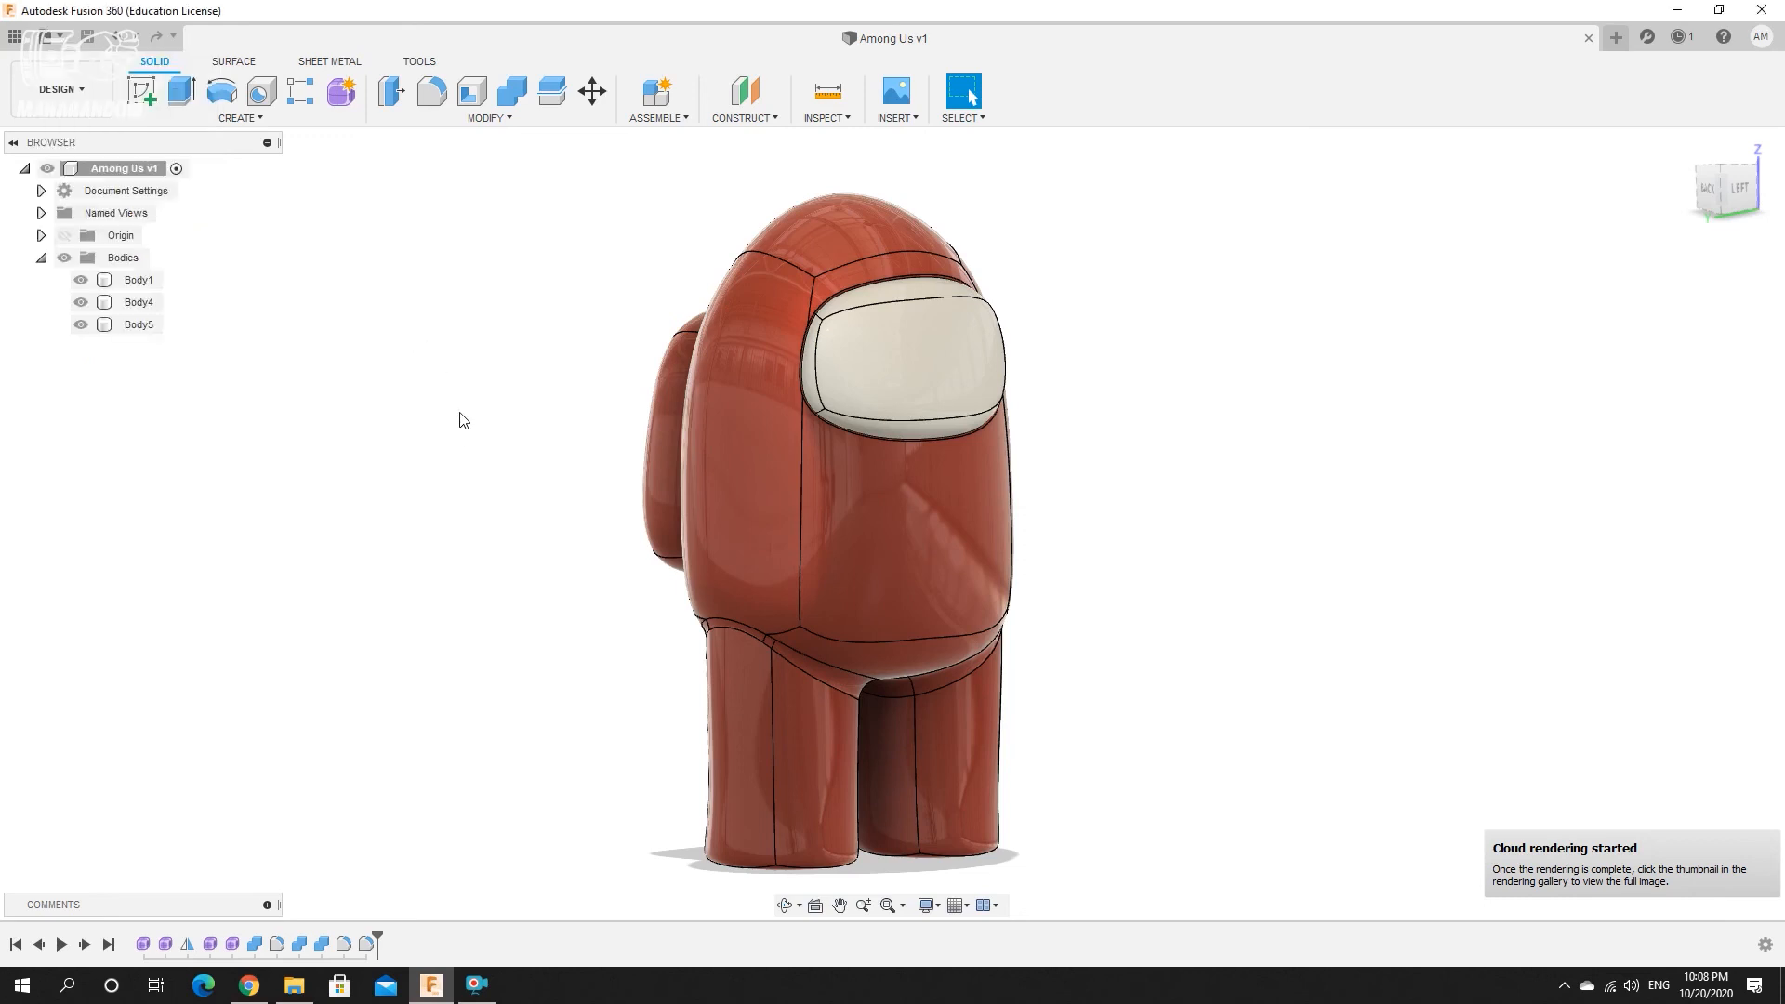
scroll(697, 363, down, 3)
scroll(844, 353, up, 3)
shift+middle_drag(683, 386, 817, 370)
Hide the visor and backpack bodies and select the entire main body.
click(81, 302)
click(81, 324)
scroll(952, 291, down, 3)
shift+middle_drag(952, 291, 921, 257)
scroll(921, 239, up, 5)
drag(566, 236, 1028, 855)
shift+middle_drag(609, 515, 662, 497)
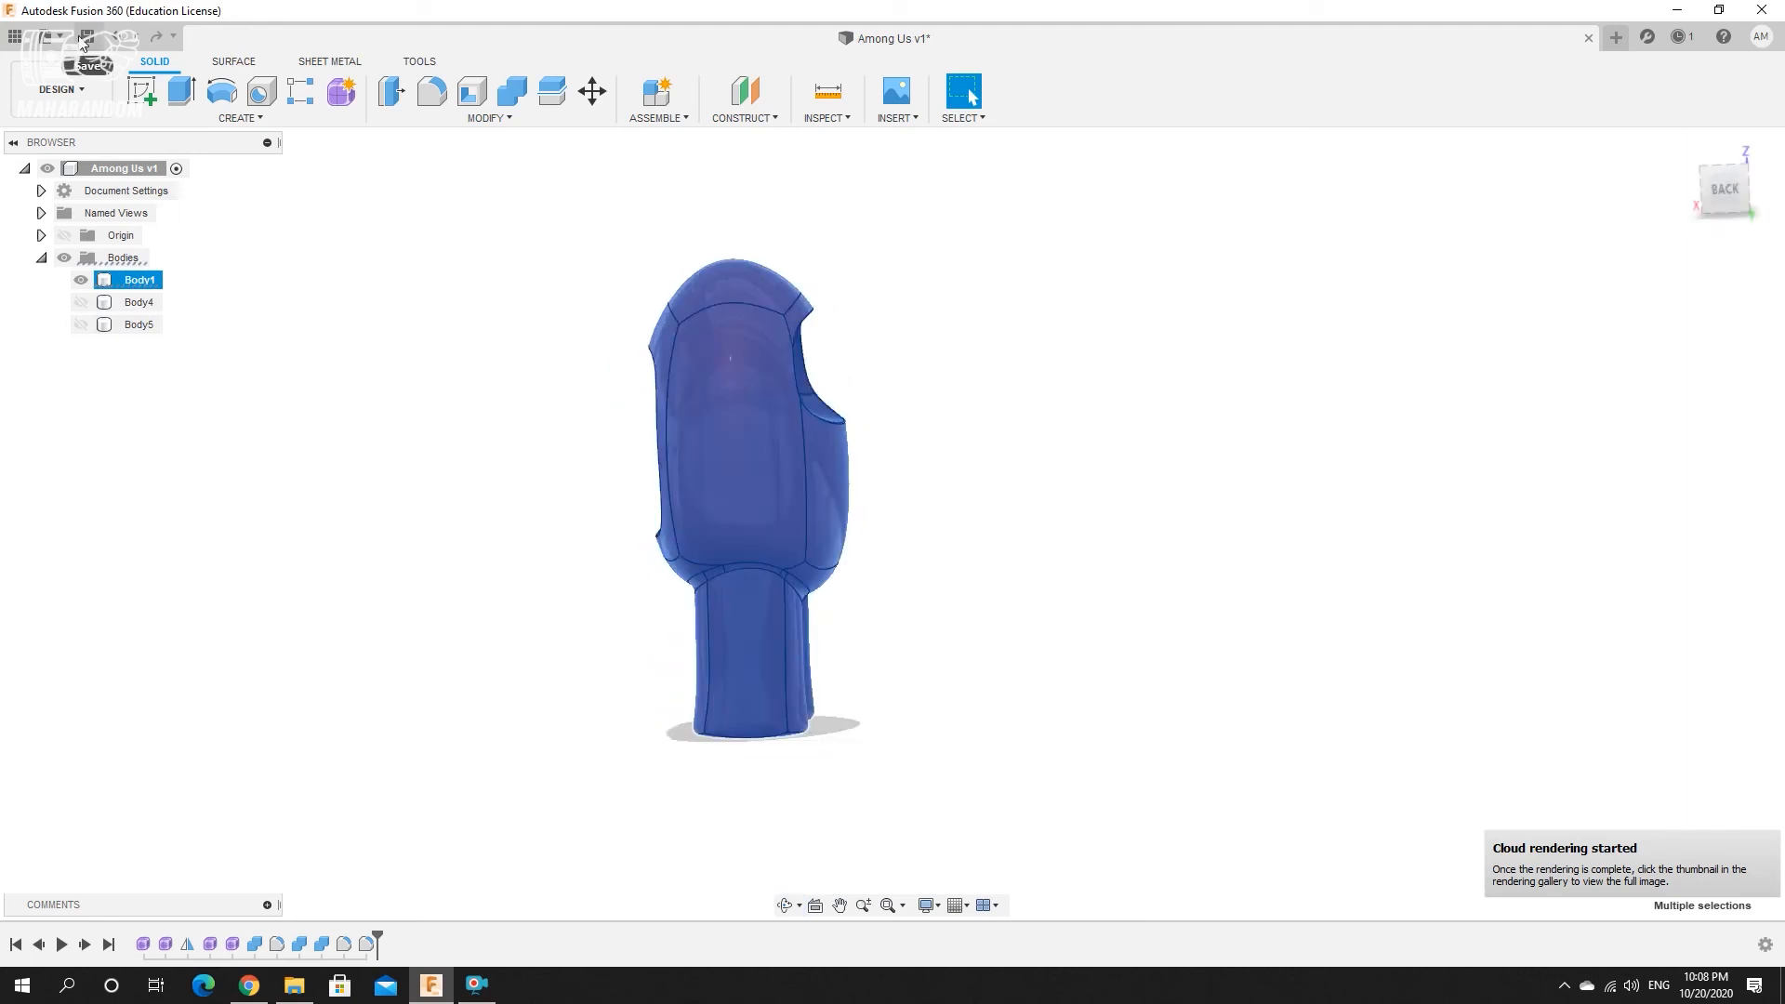
Export the design as an STL file named Among Us_body to the Downloads folder.
click(51, 42)
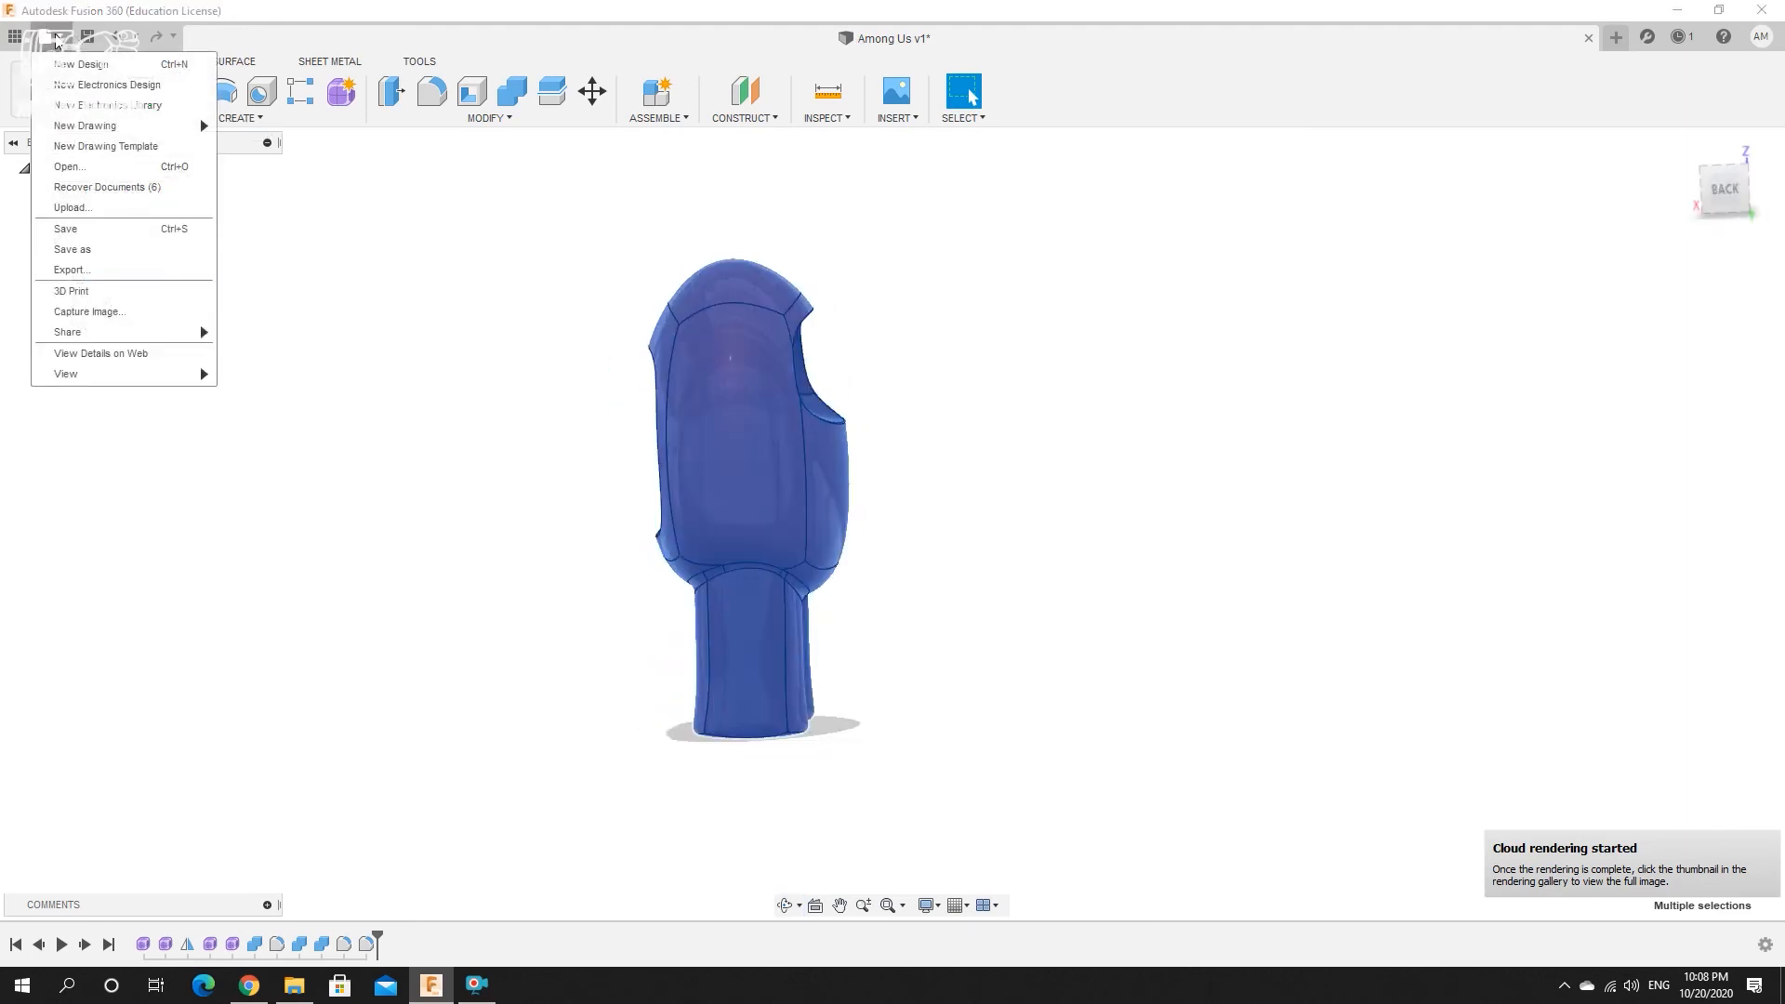
click(83, 269)
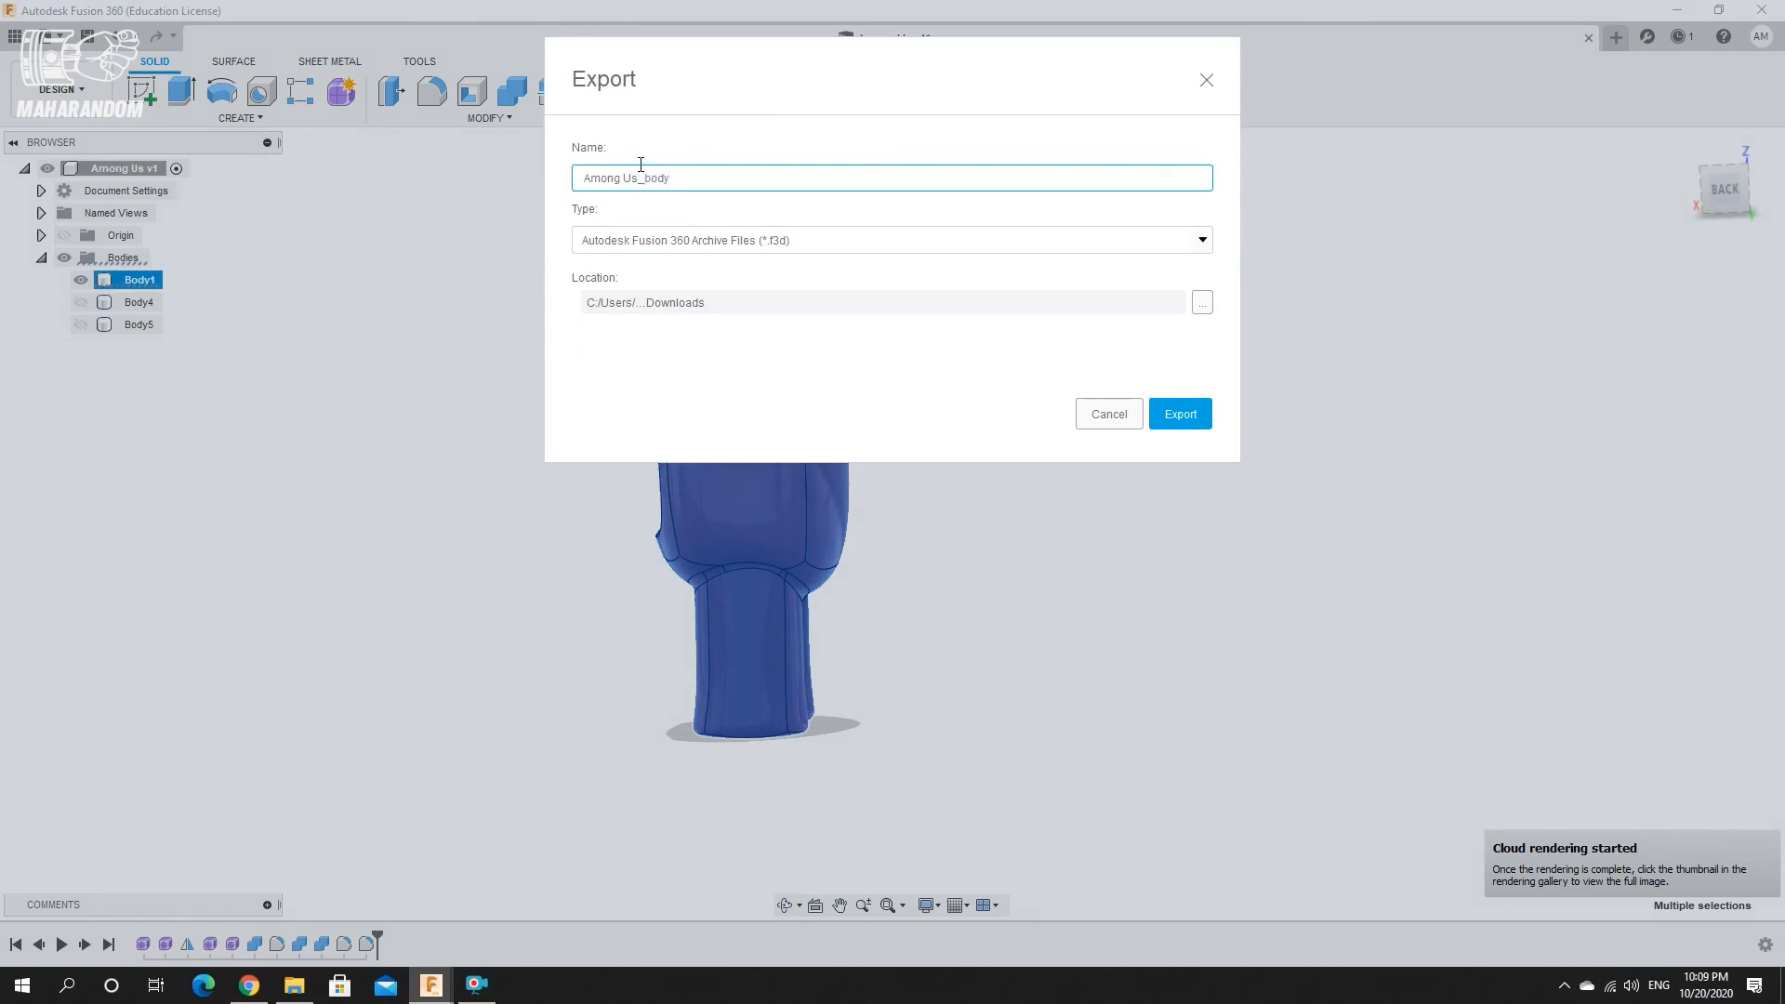
click(716, 249)
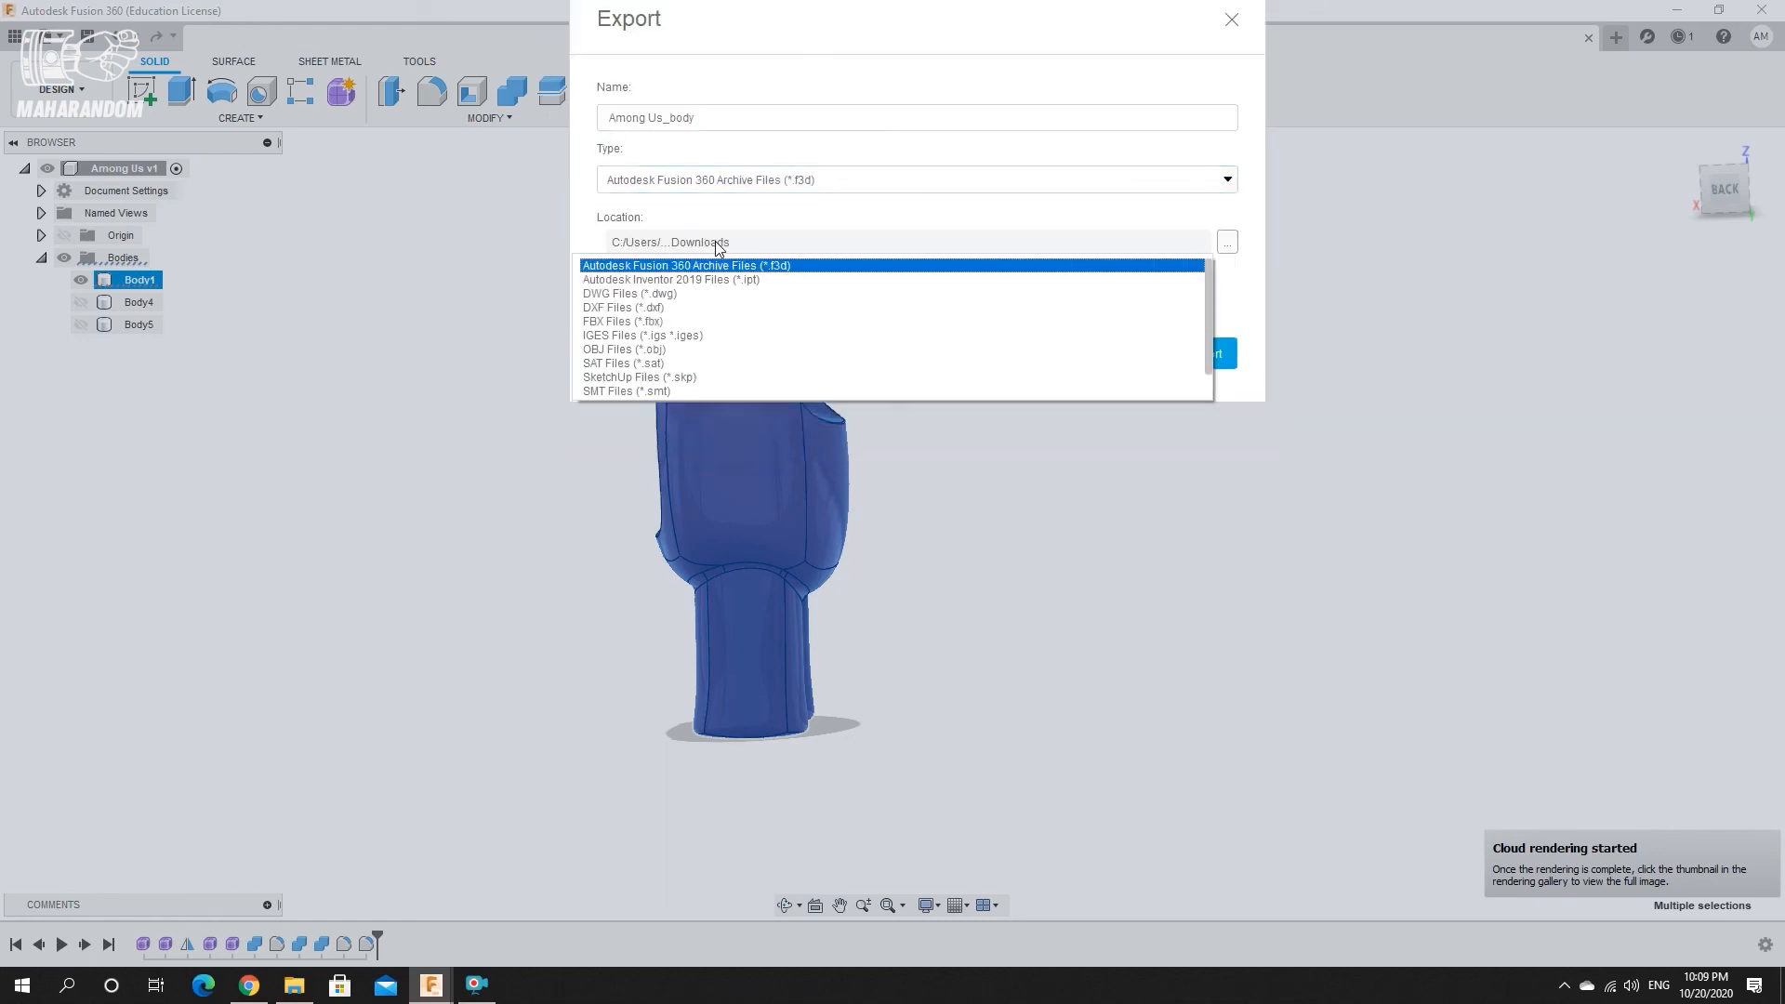
scroll(707, 342, down, 1)
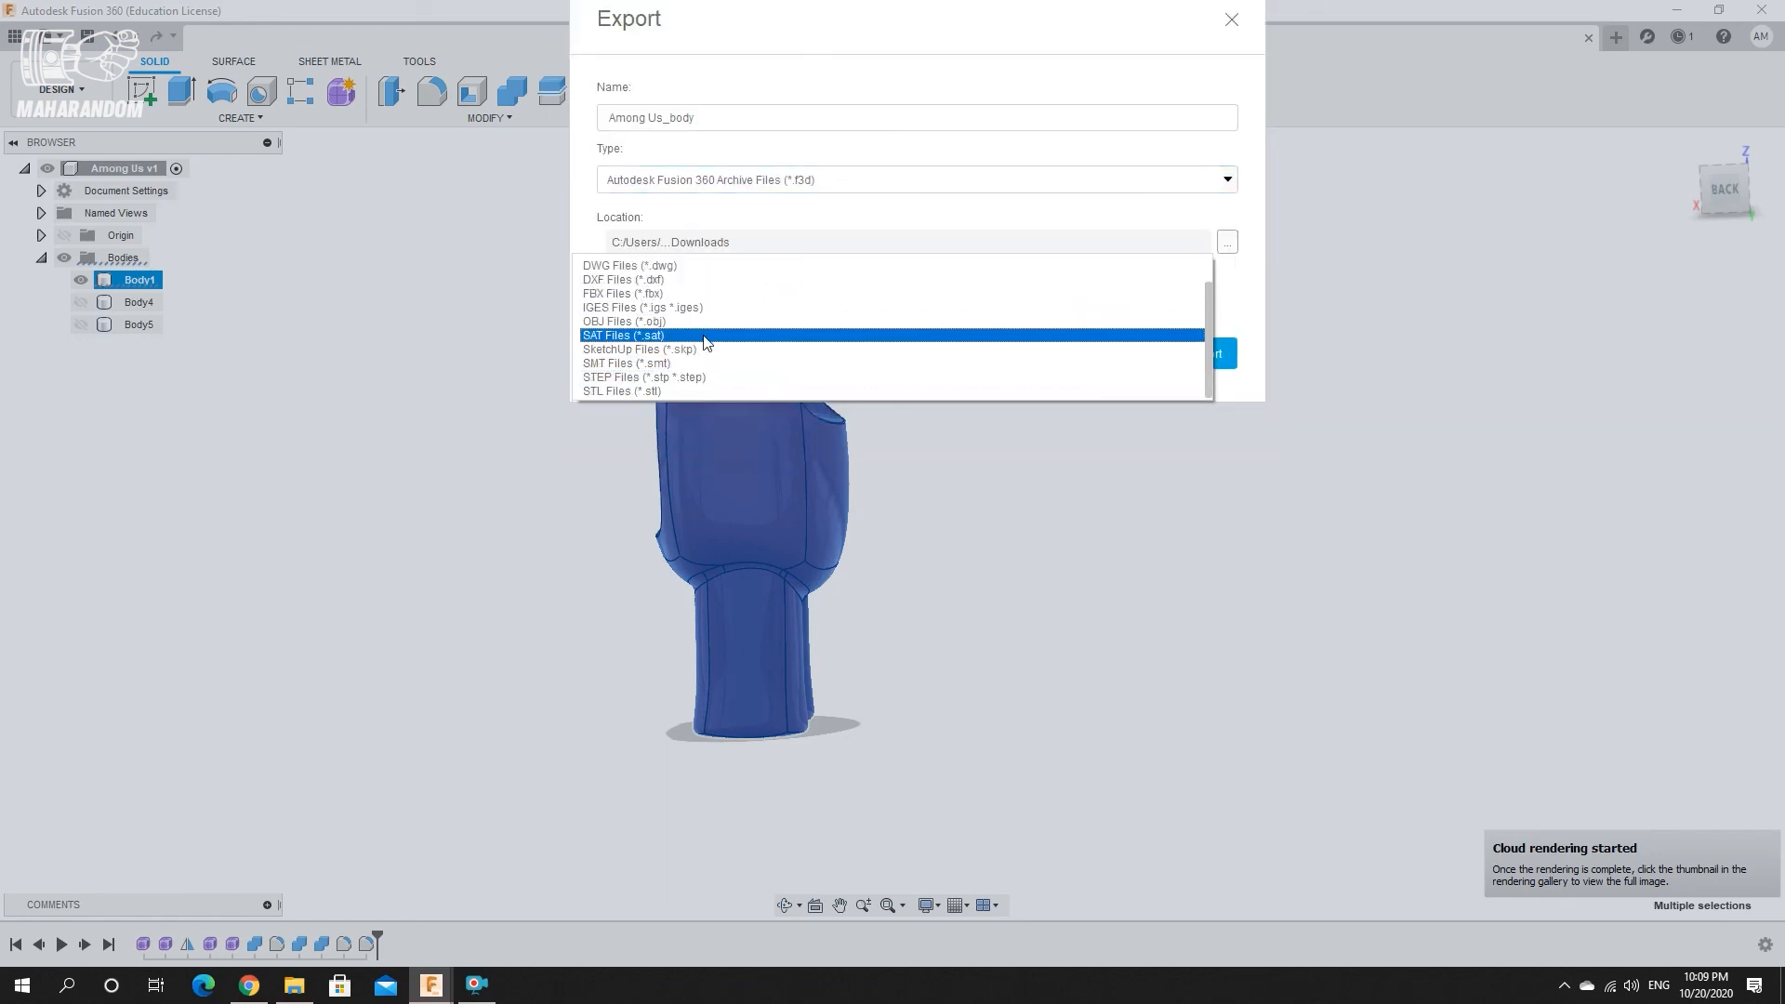
click(657, 391)
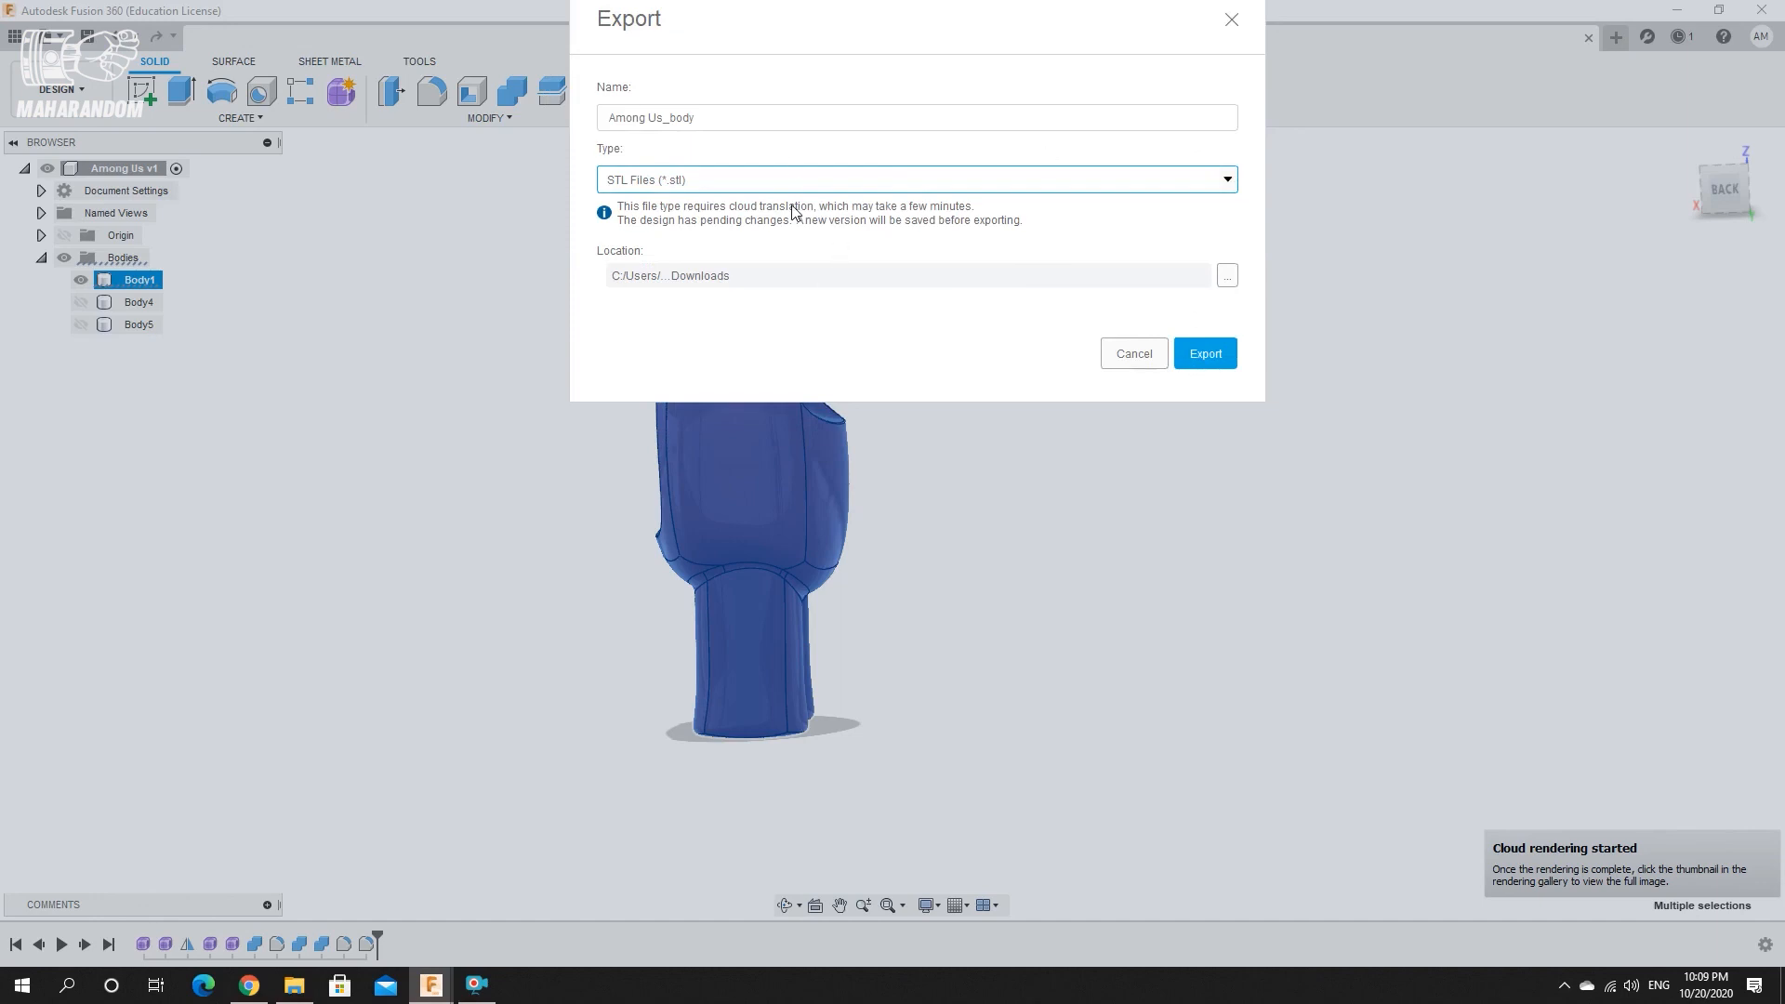
drag(830, 19, 817, 80)
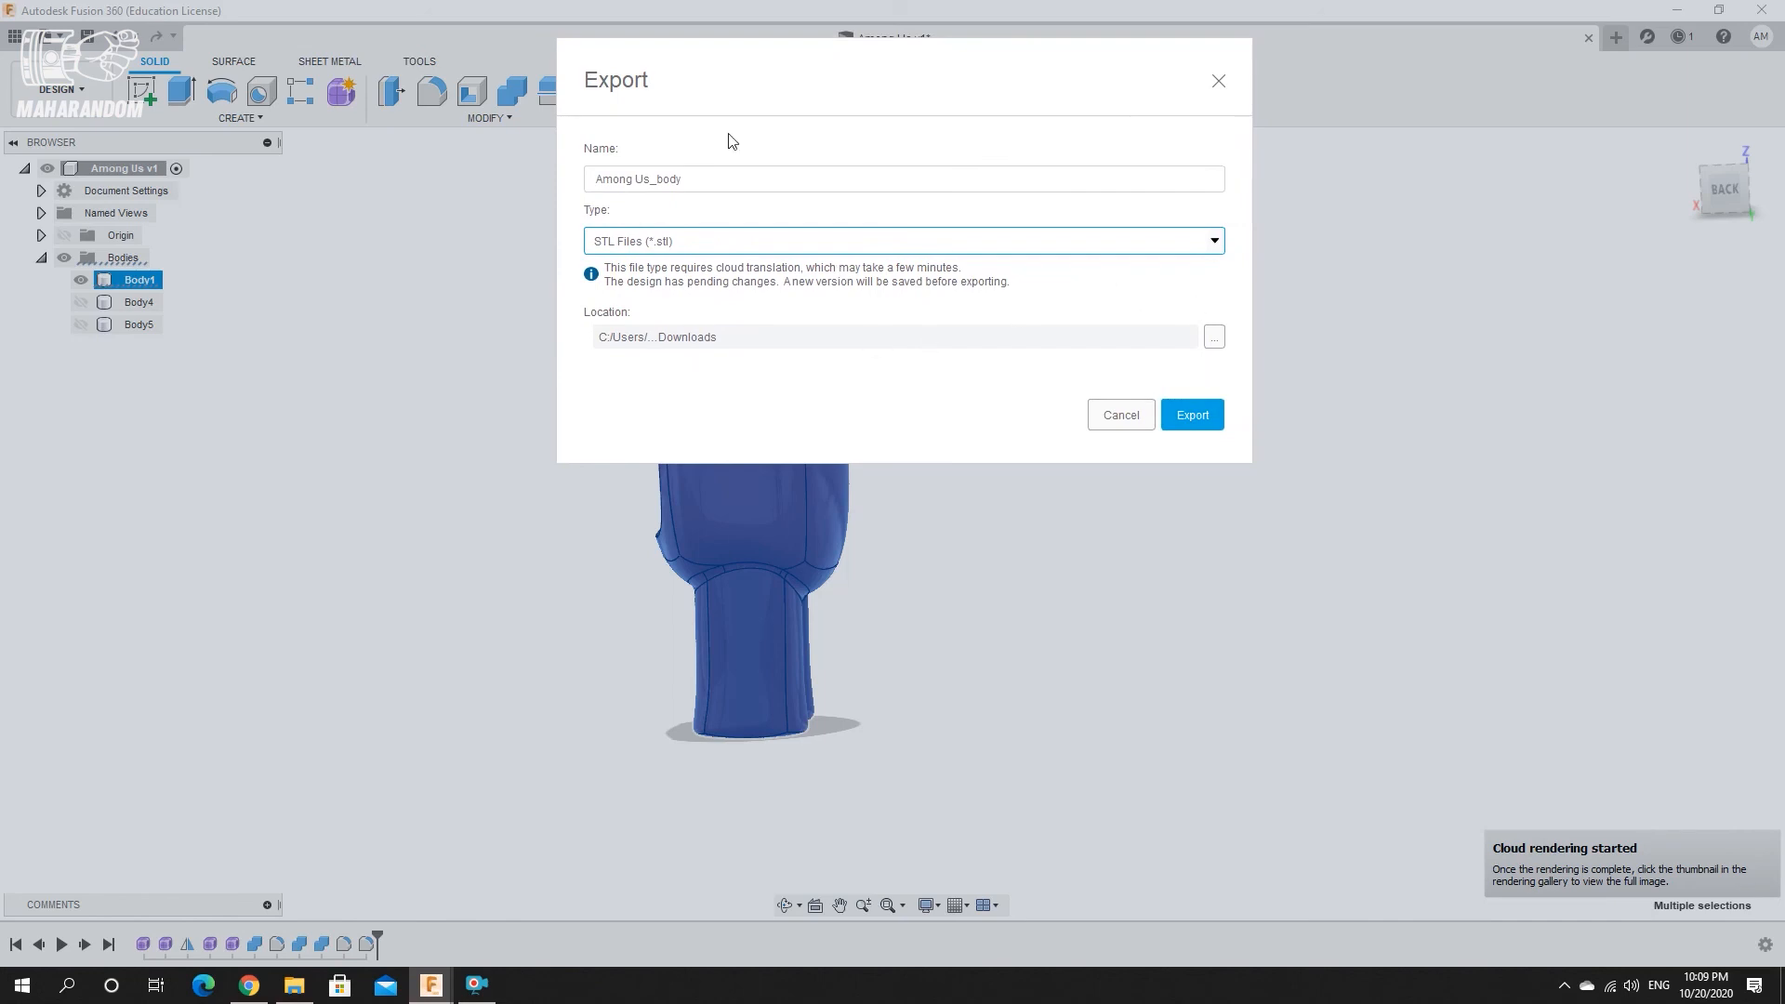
click(1193, 415)
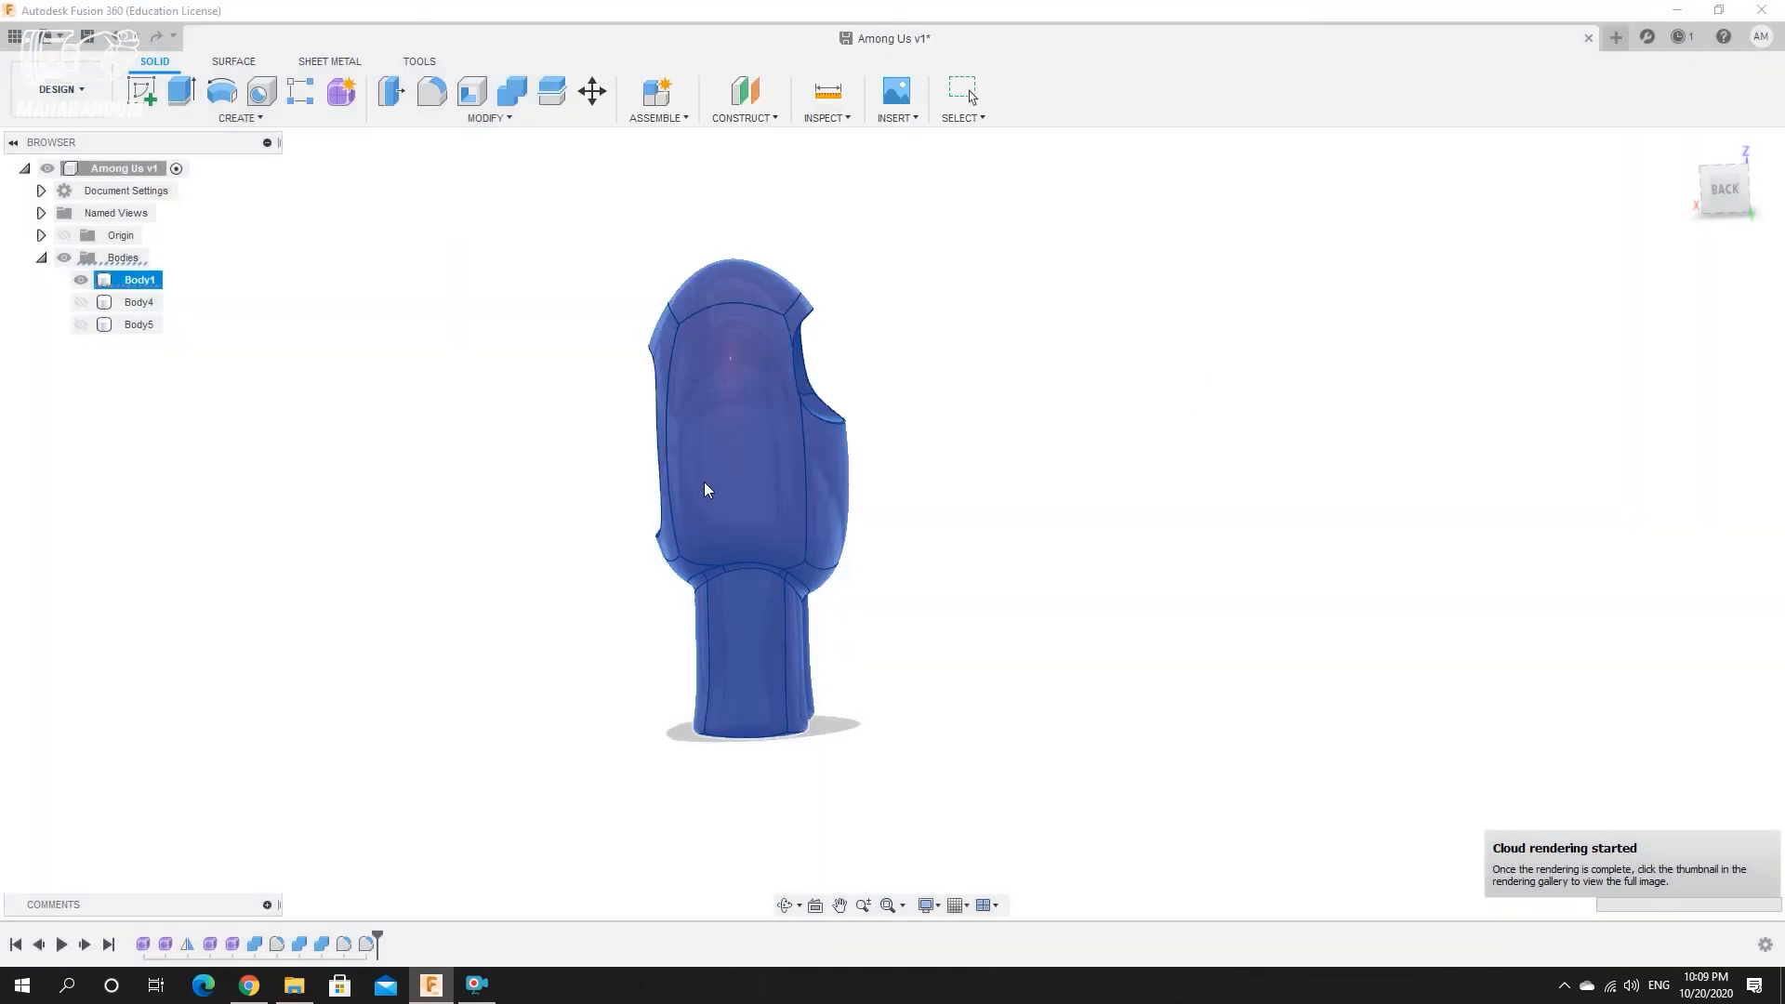
Hide the main body, show only the visor body and select it entirely.
click(81, 279)
click(81, 304)
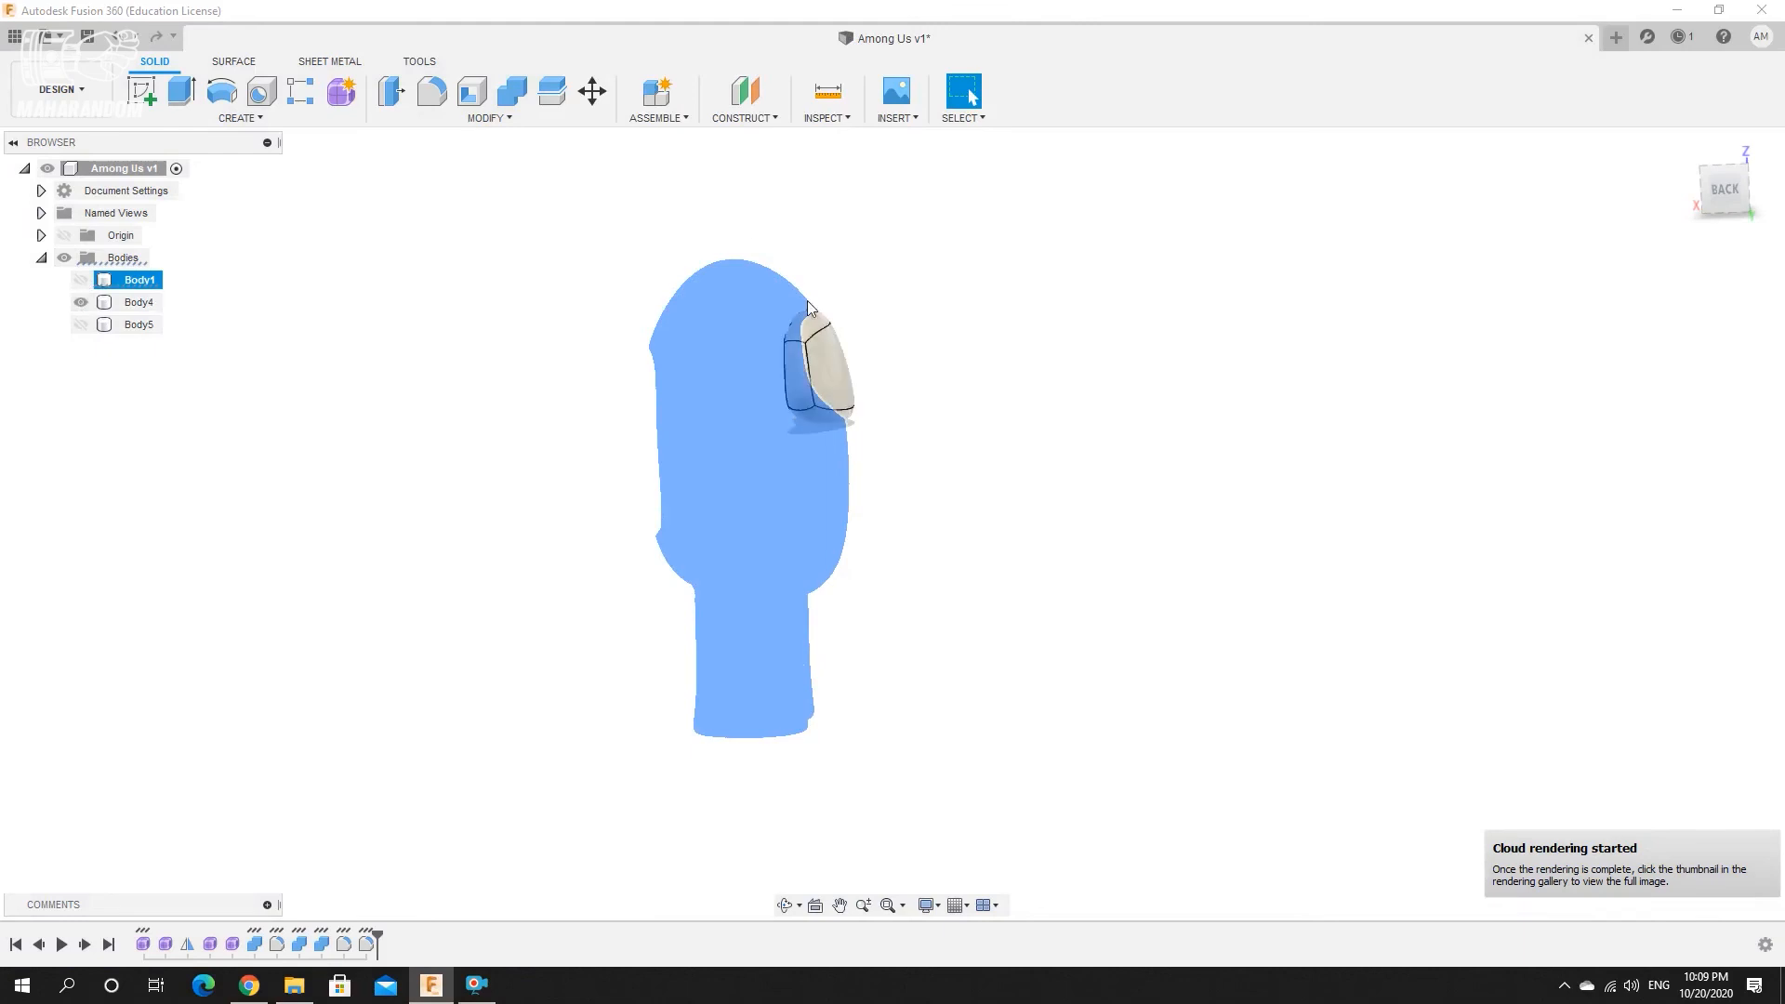
click(1006, 334)
drag(656, 264, 993, 509)
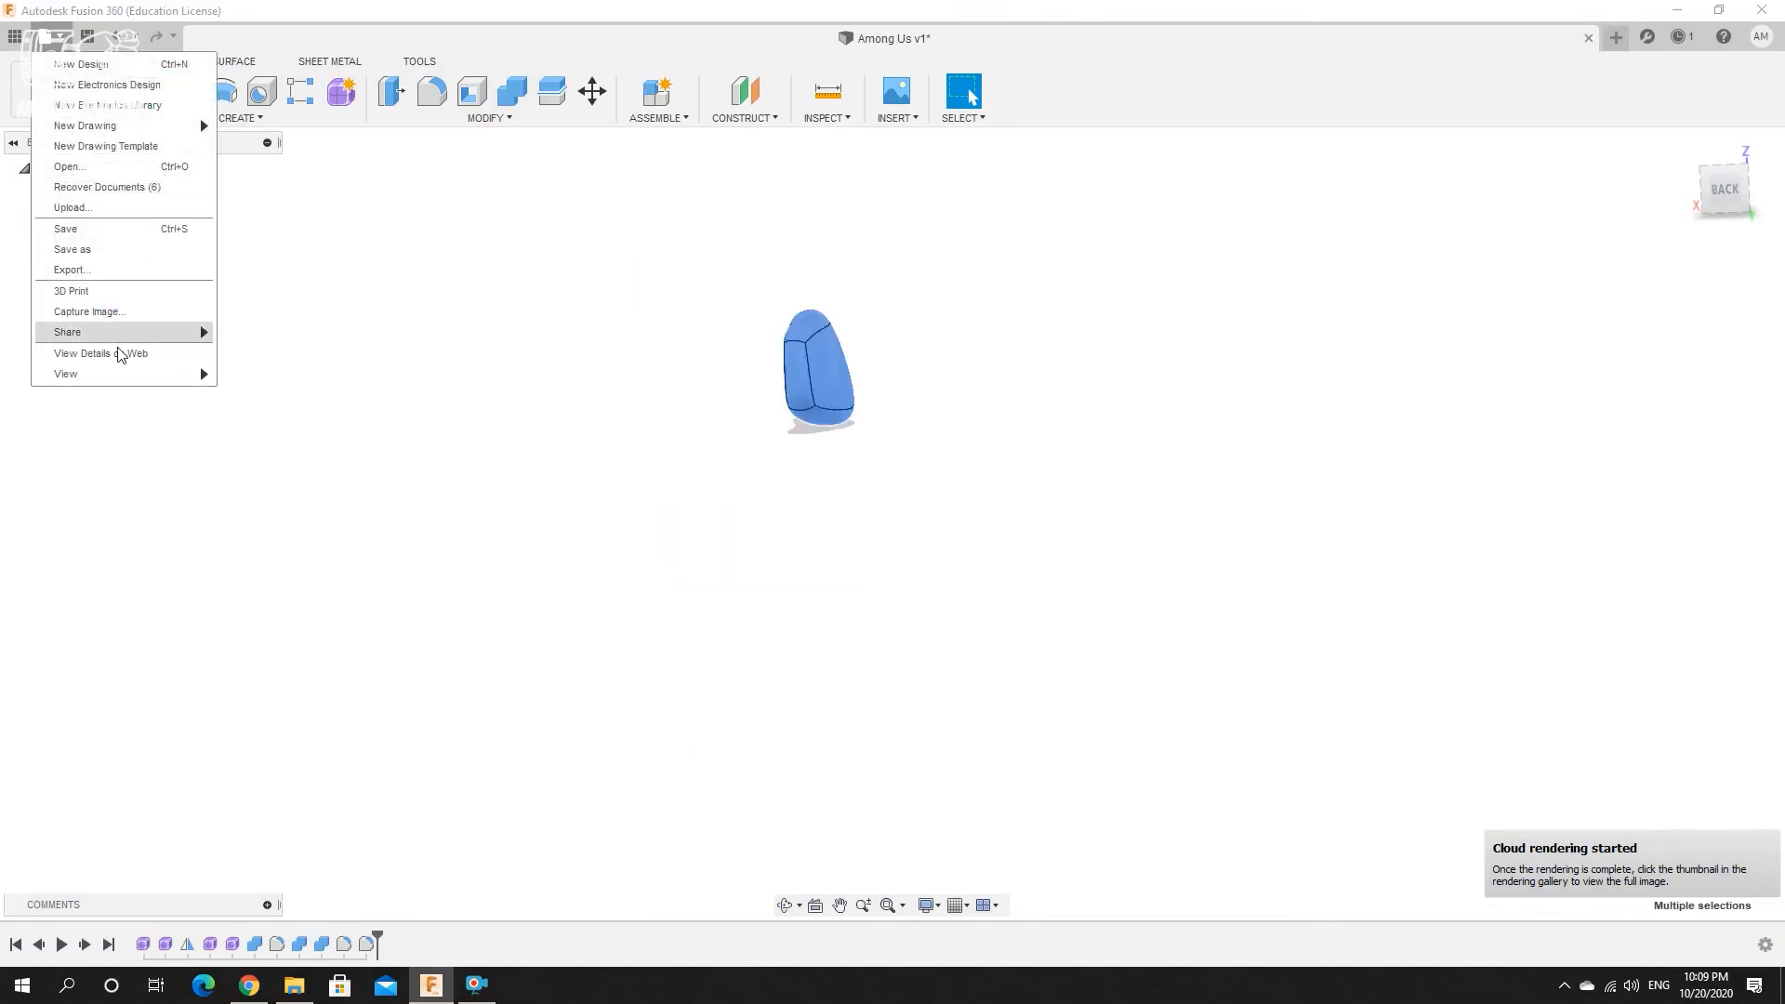
Export the visor as an STL file named Among Us_eye to the Downloads folder.
click(159, 288)
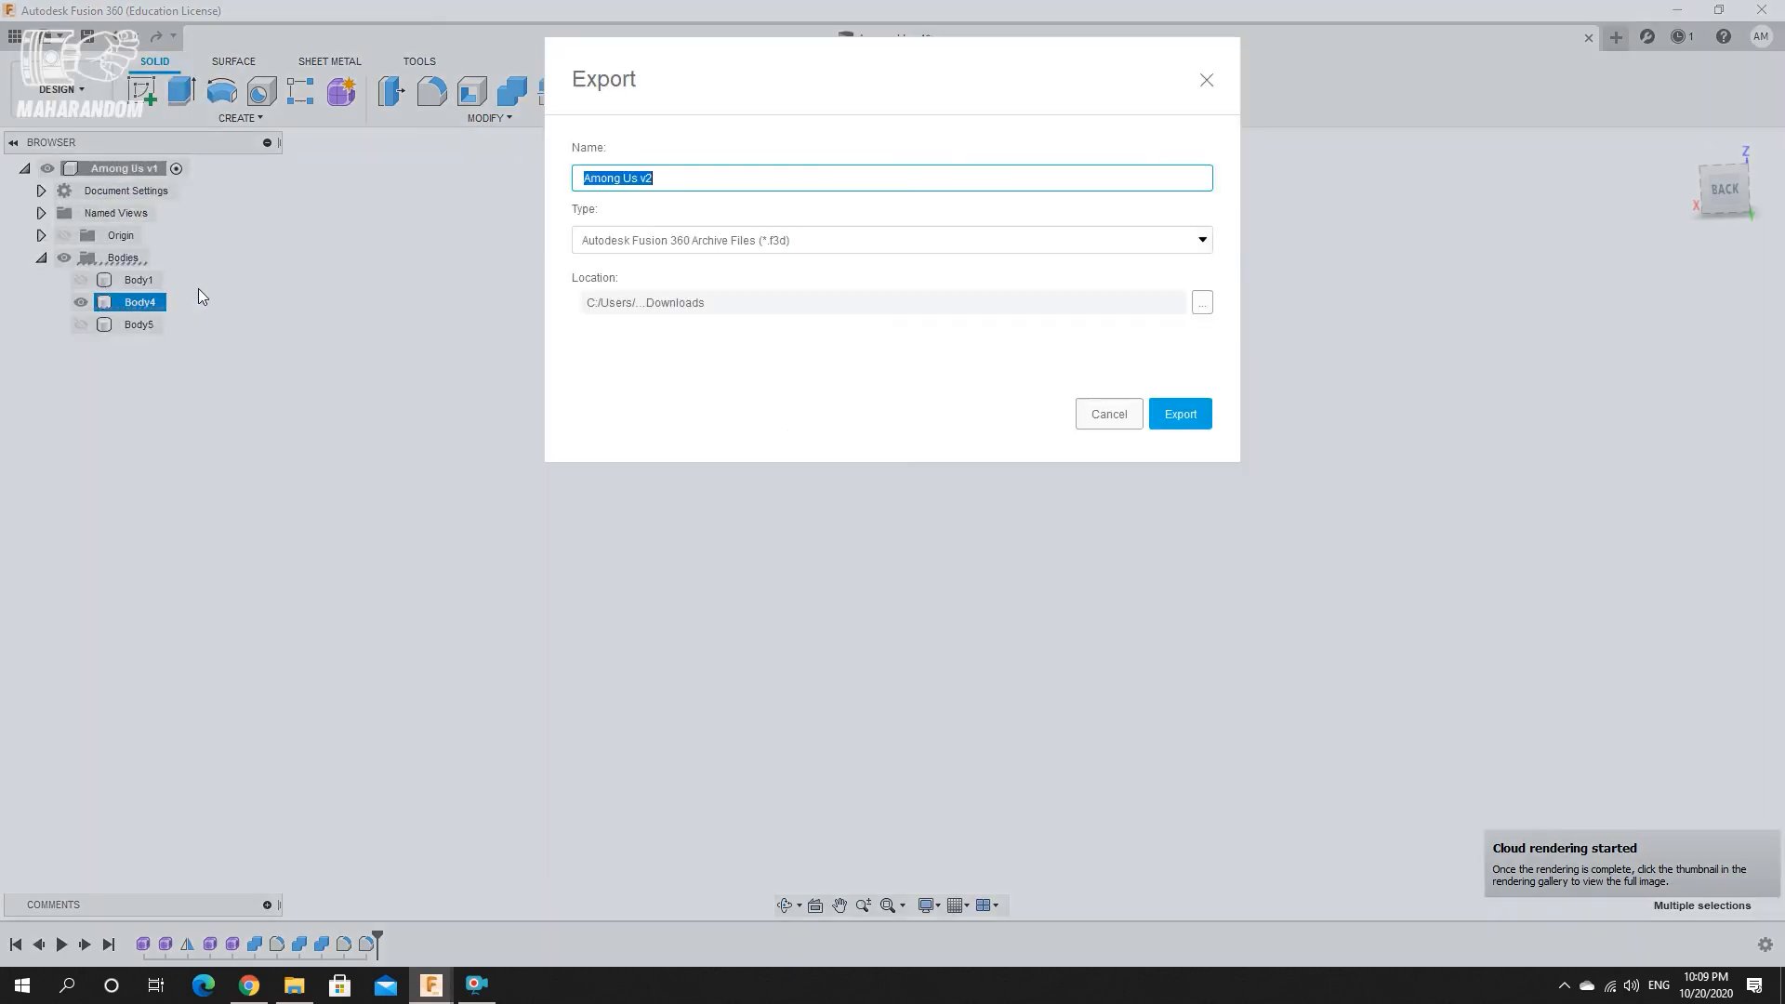
click(714, 240)
click(655, 383)
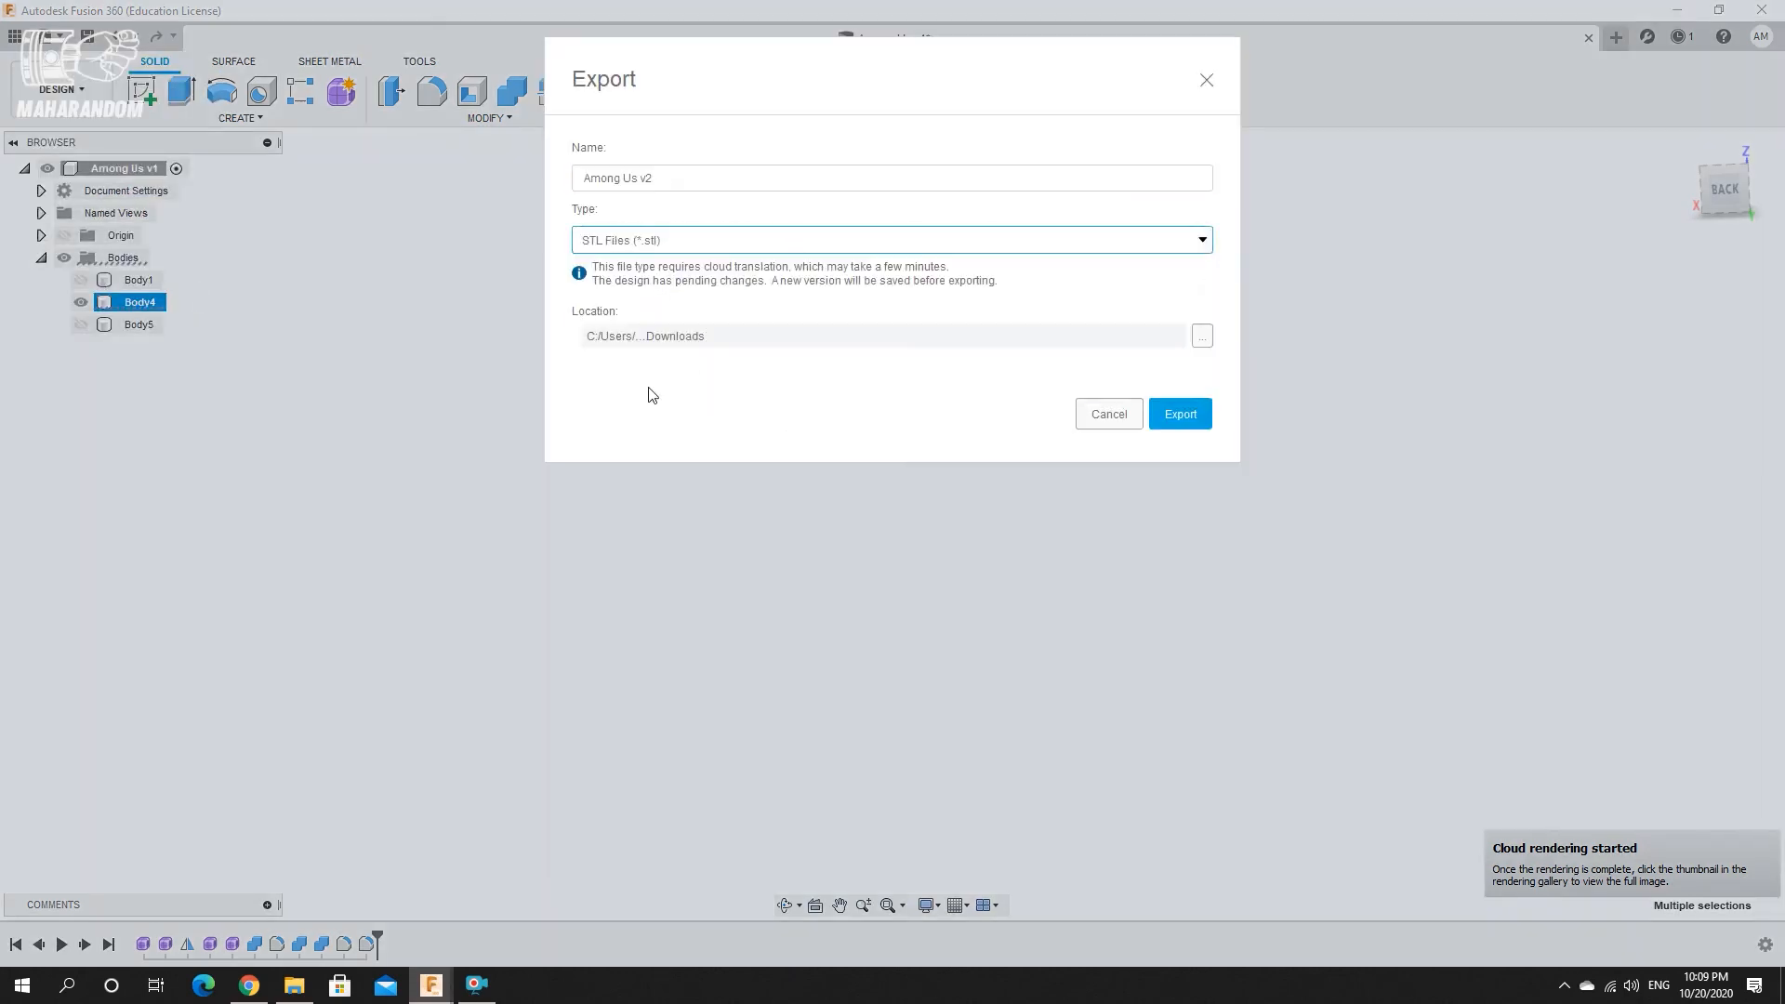
click(680, 181)
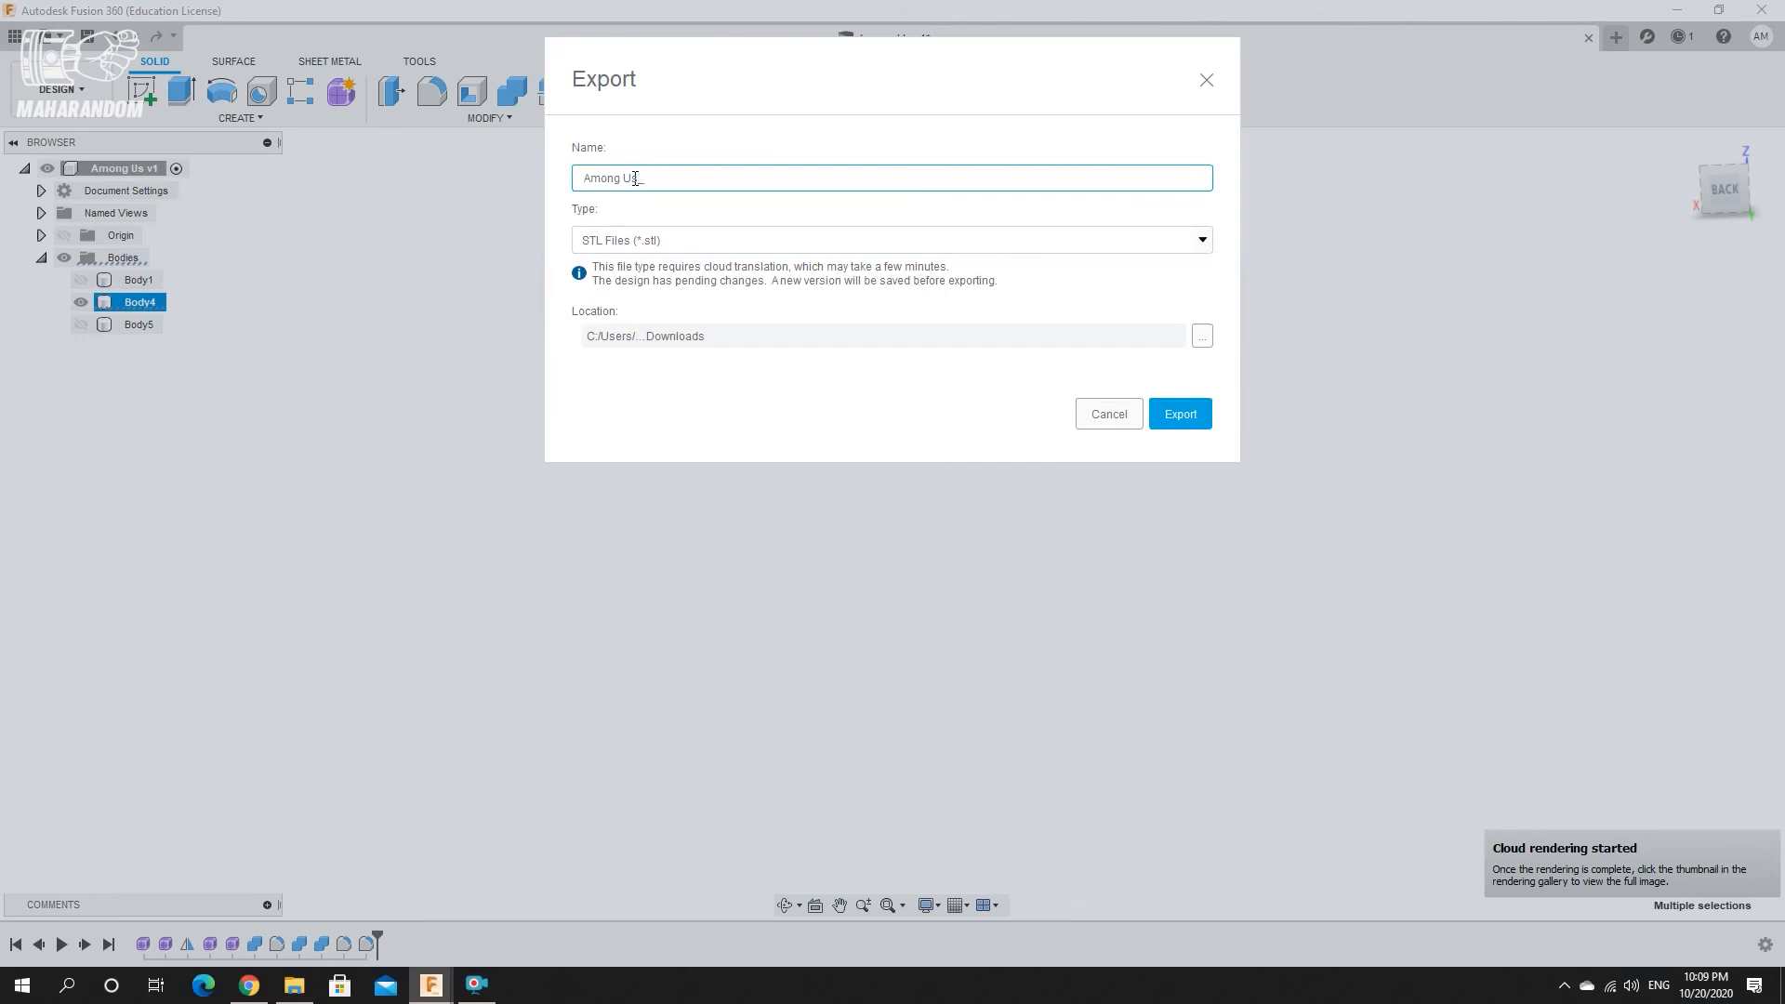
click(1180, 414)
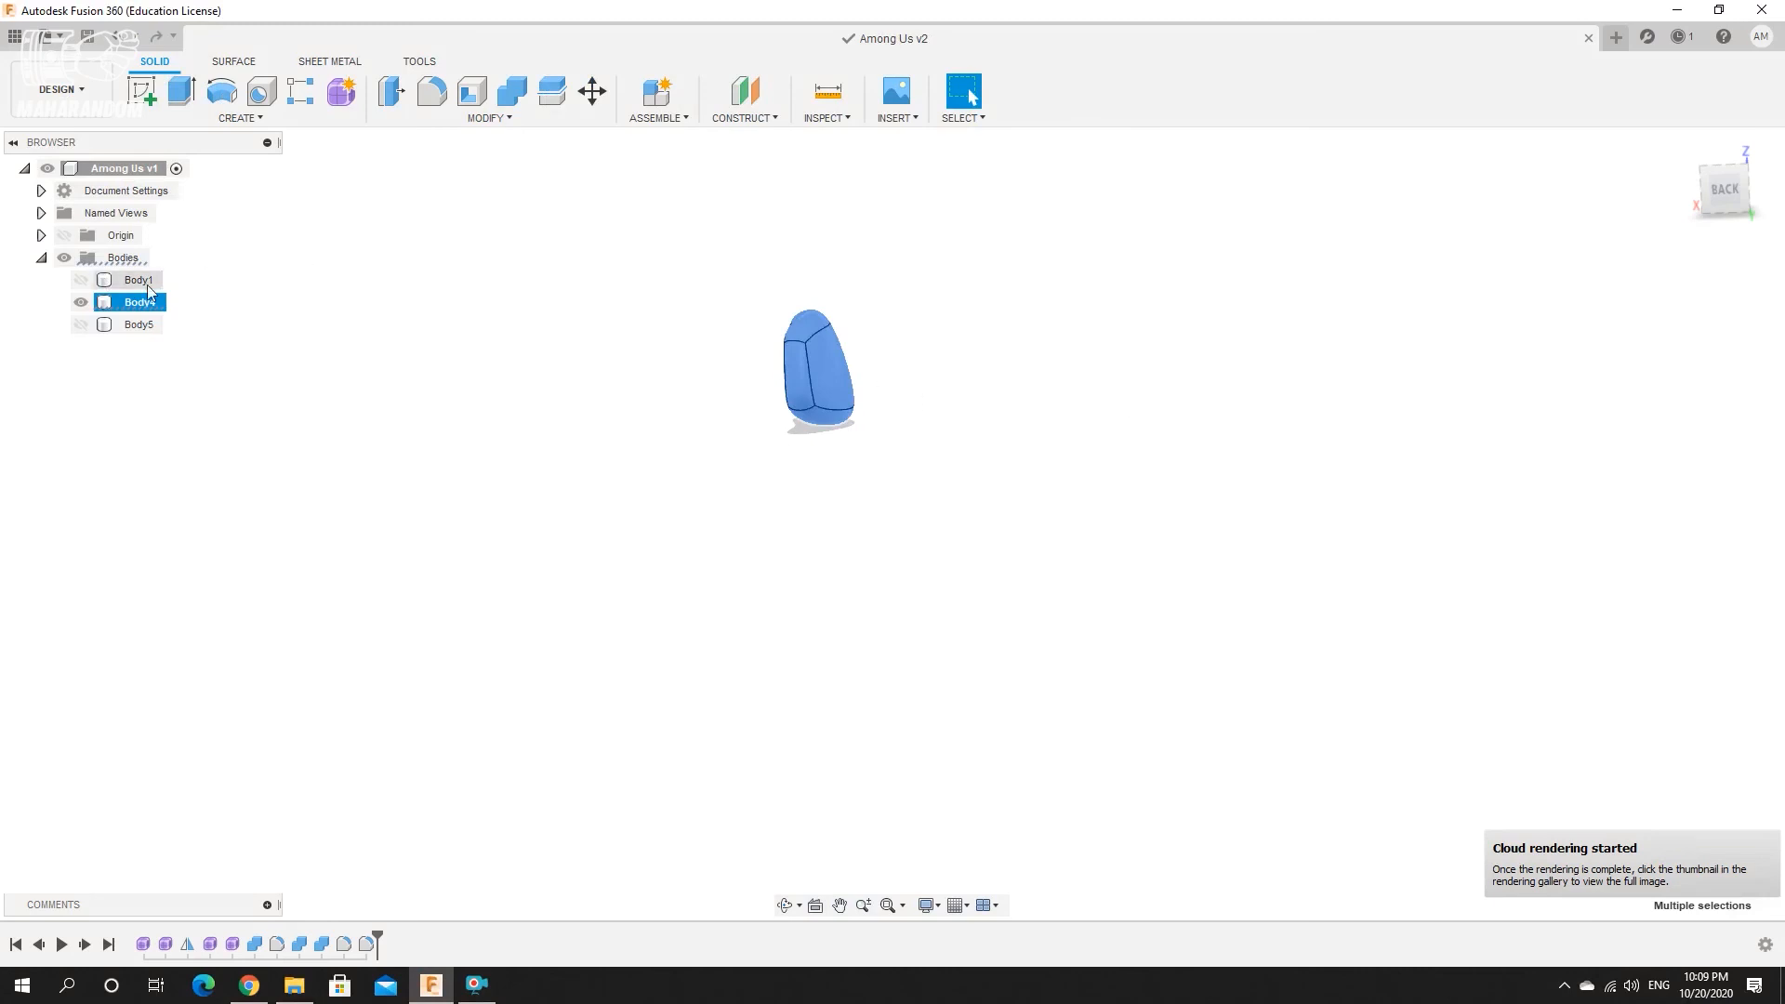
Hide the visor, show only the backpack body and export it as an STL file named Among Us_back.
click(81, 302)
click(81, 324)
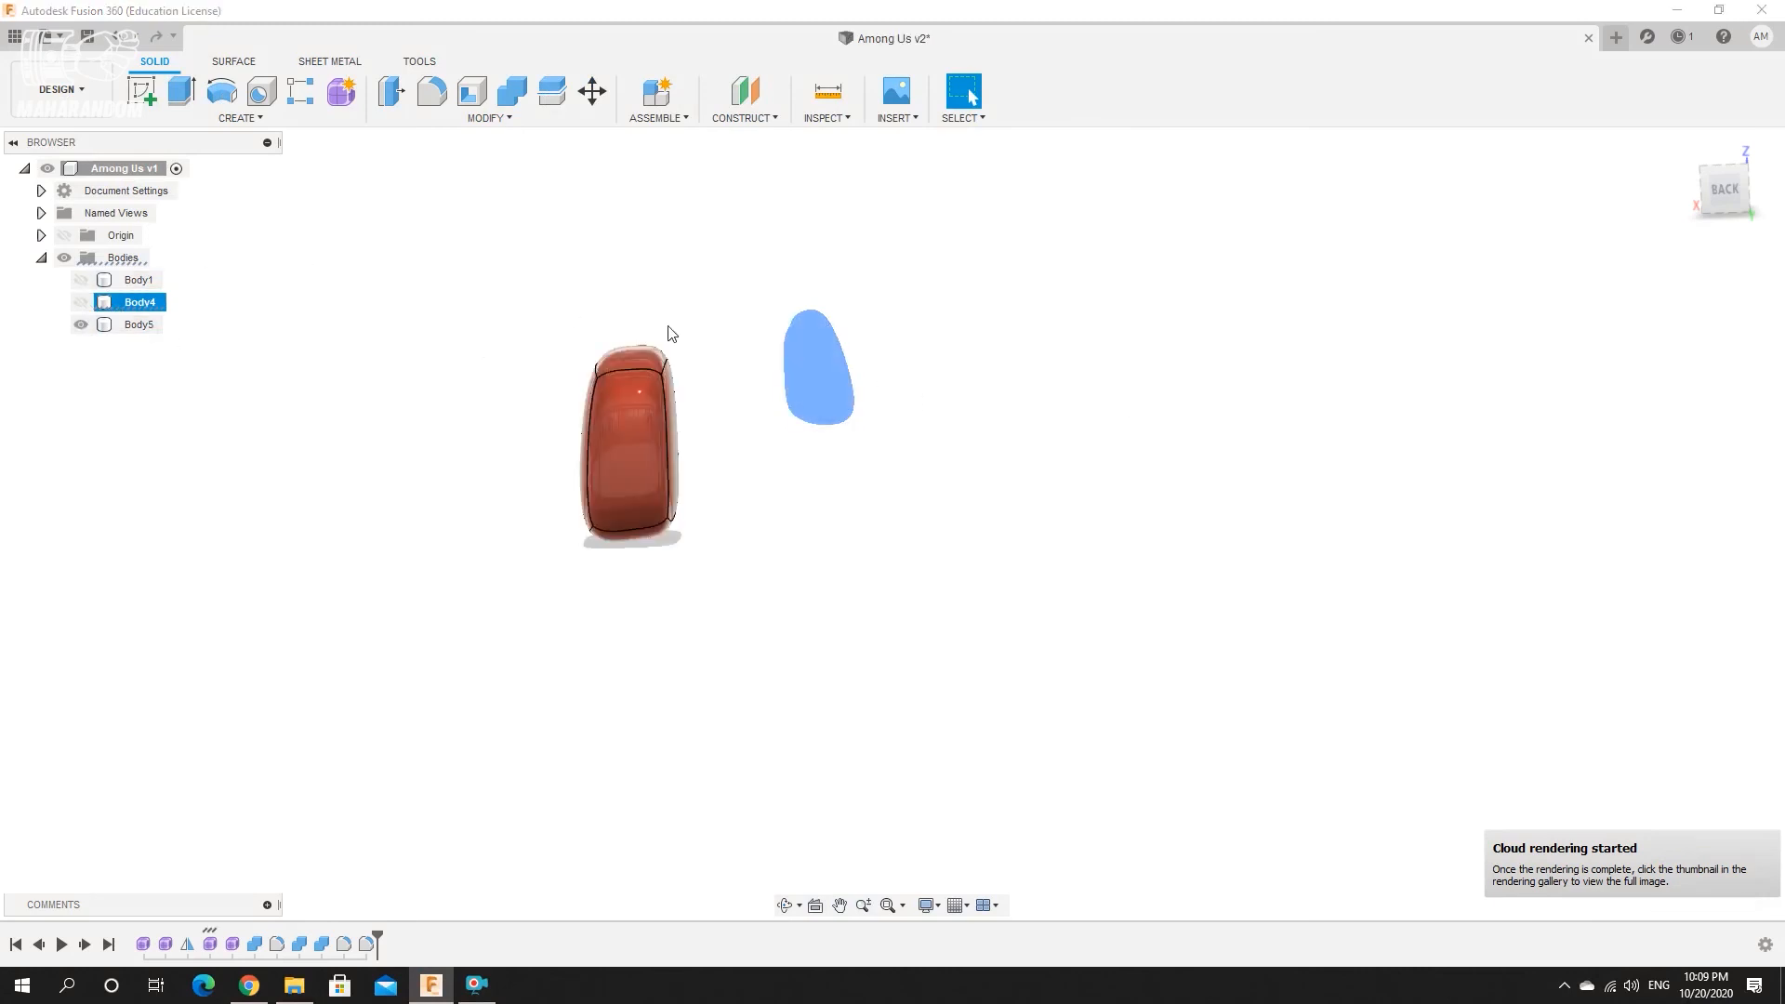
click(1051, 265)
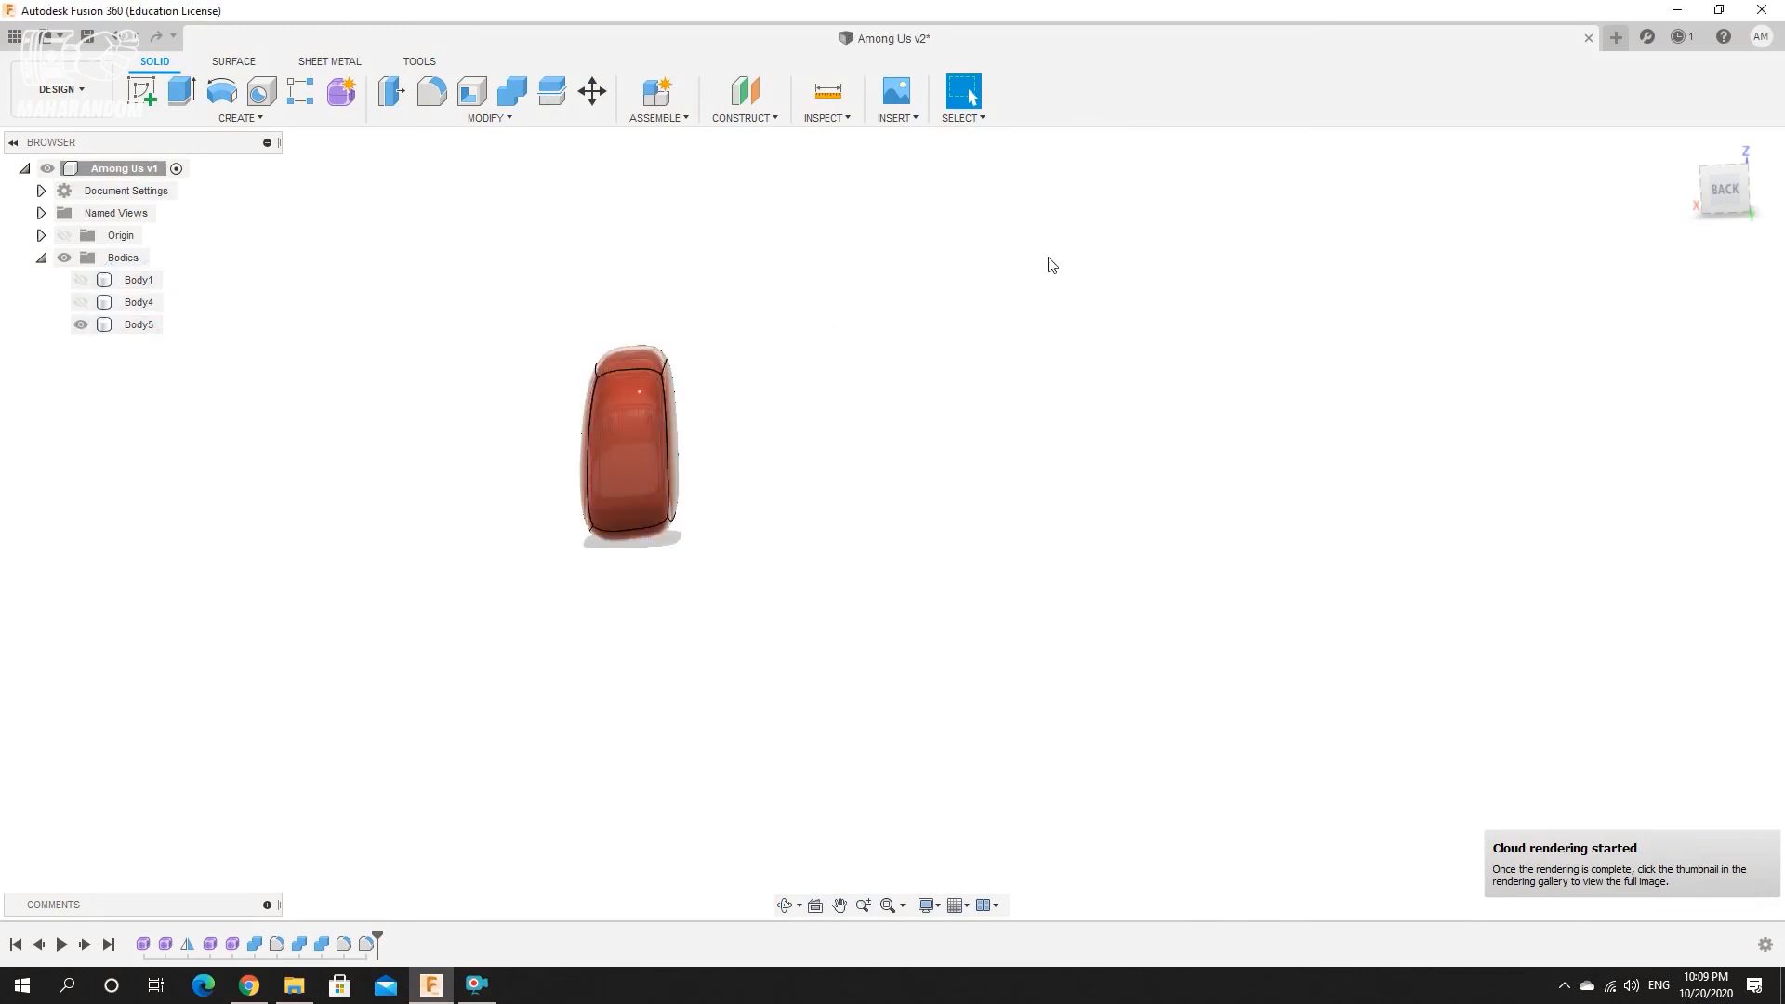
click(660, 548)
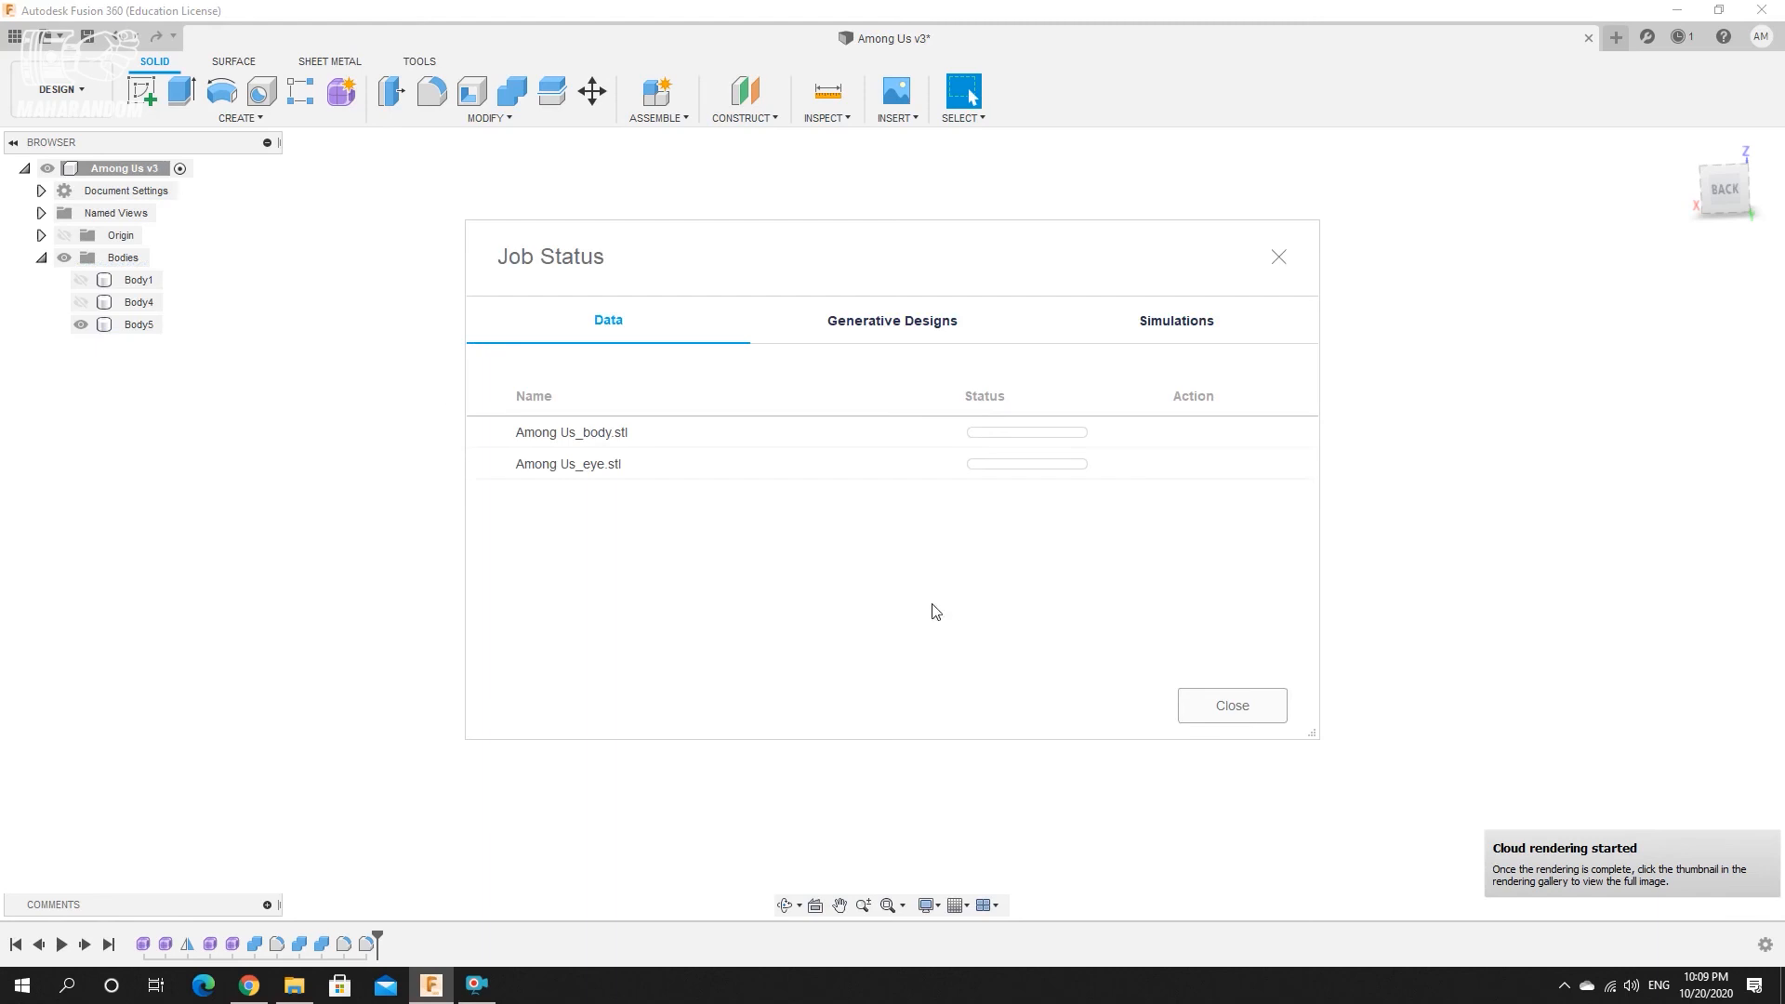
Show the main body and visor alongside the backpack again and move the job status window out of the way.
click(81, 280)
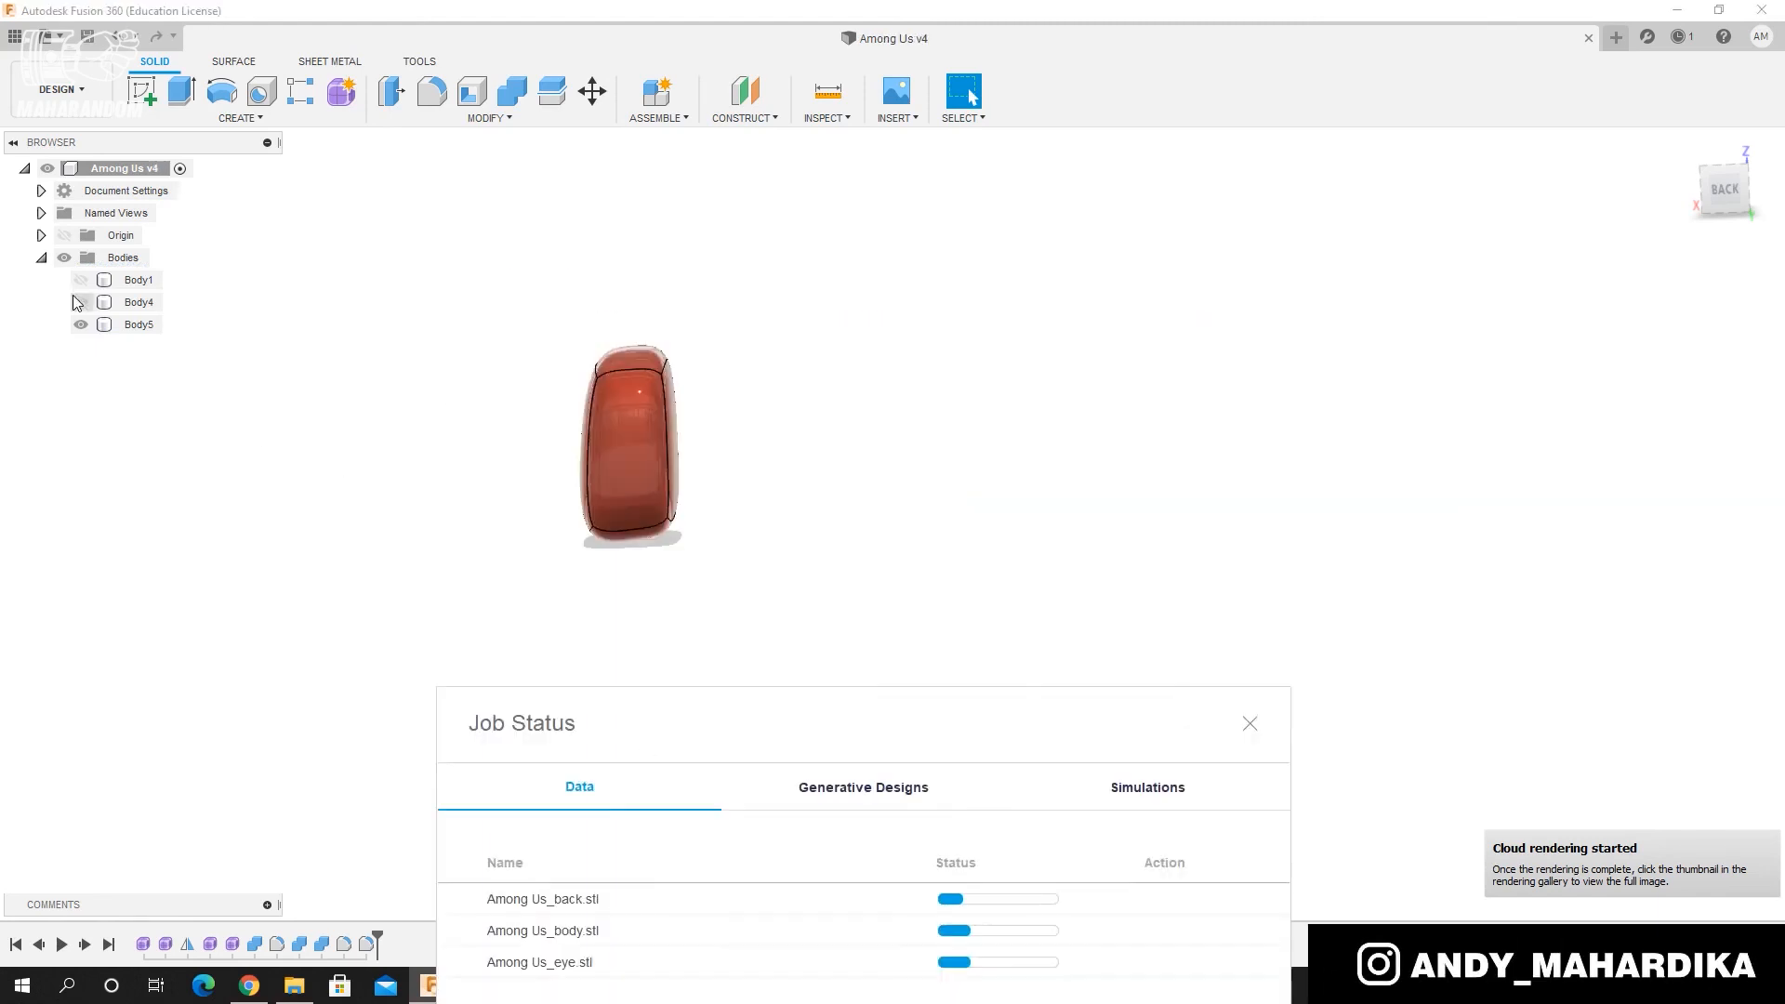
click(81, 302)
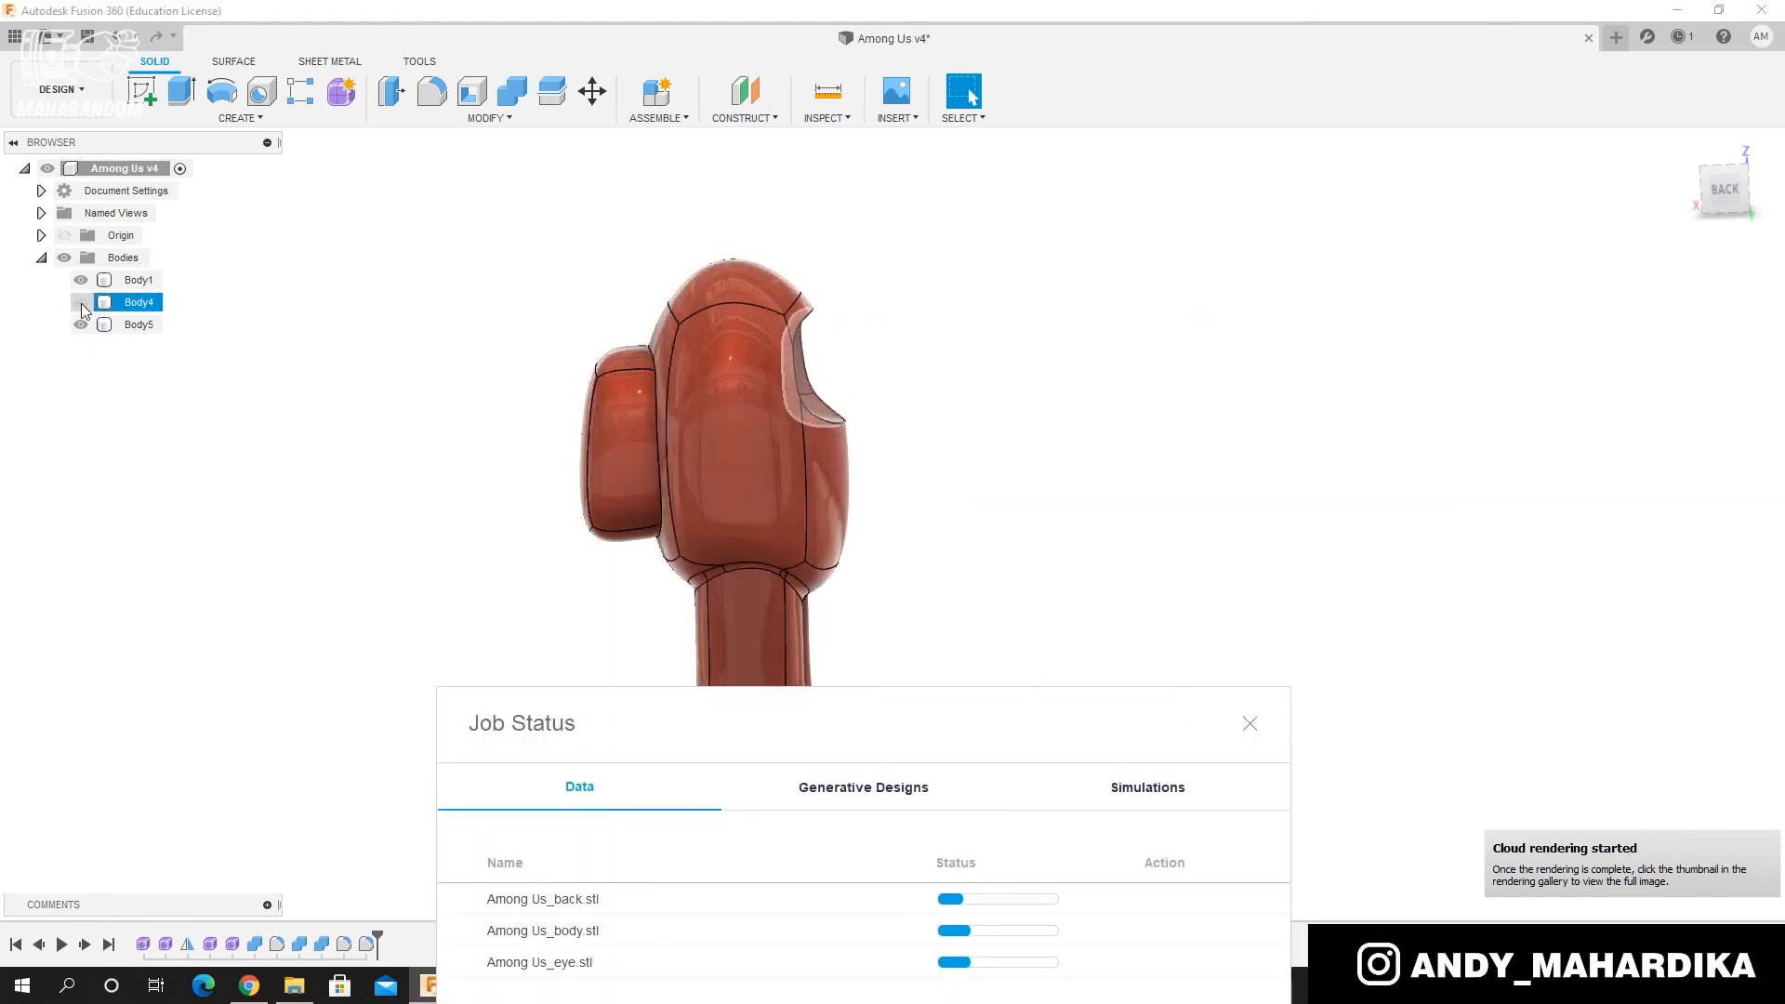
scroll(641, 395, down, 4)
scroll(539, 450, up, 3)
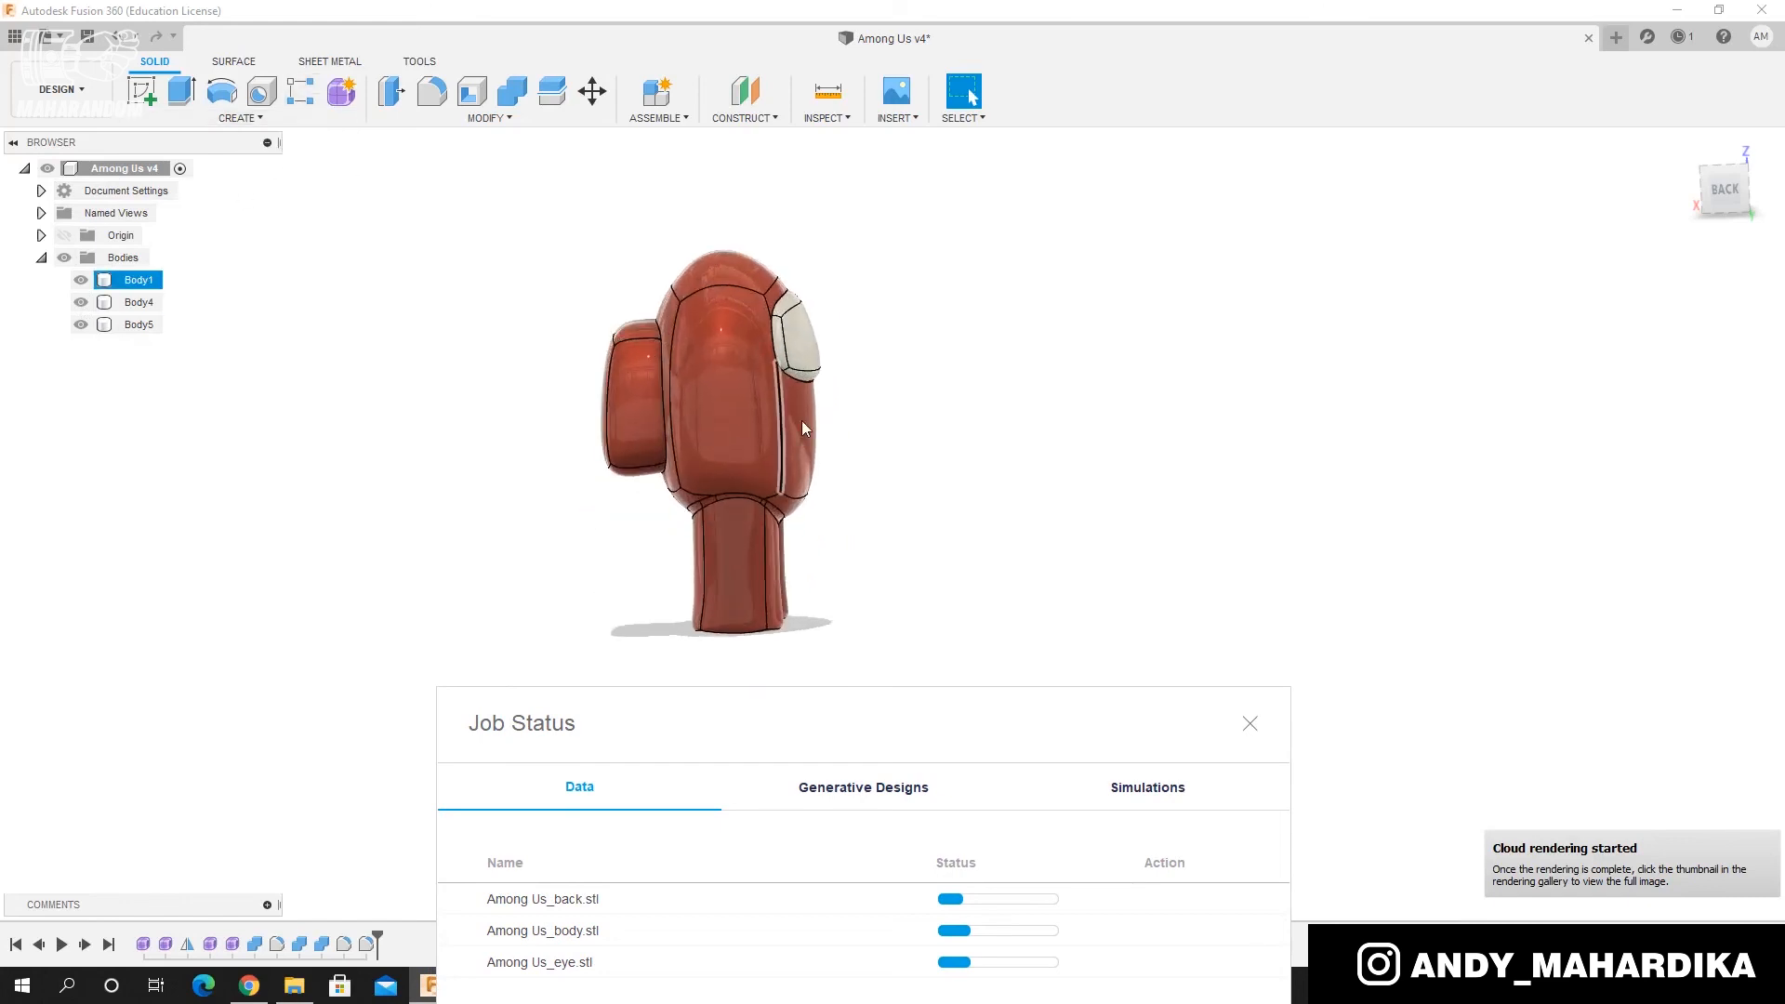
drag(995, 710, 1043, 948)
click(709, 444)
shift+middle_drag(730, 492, 678, 423)
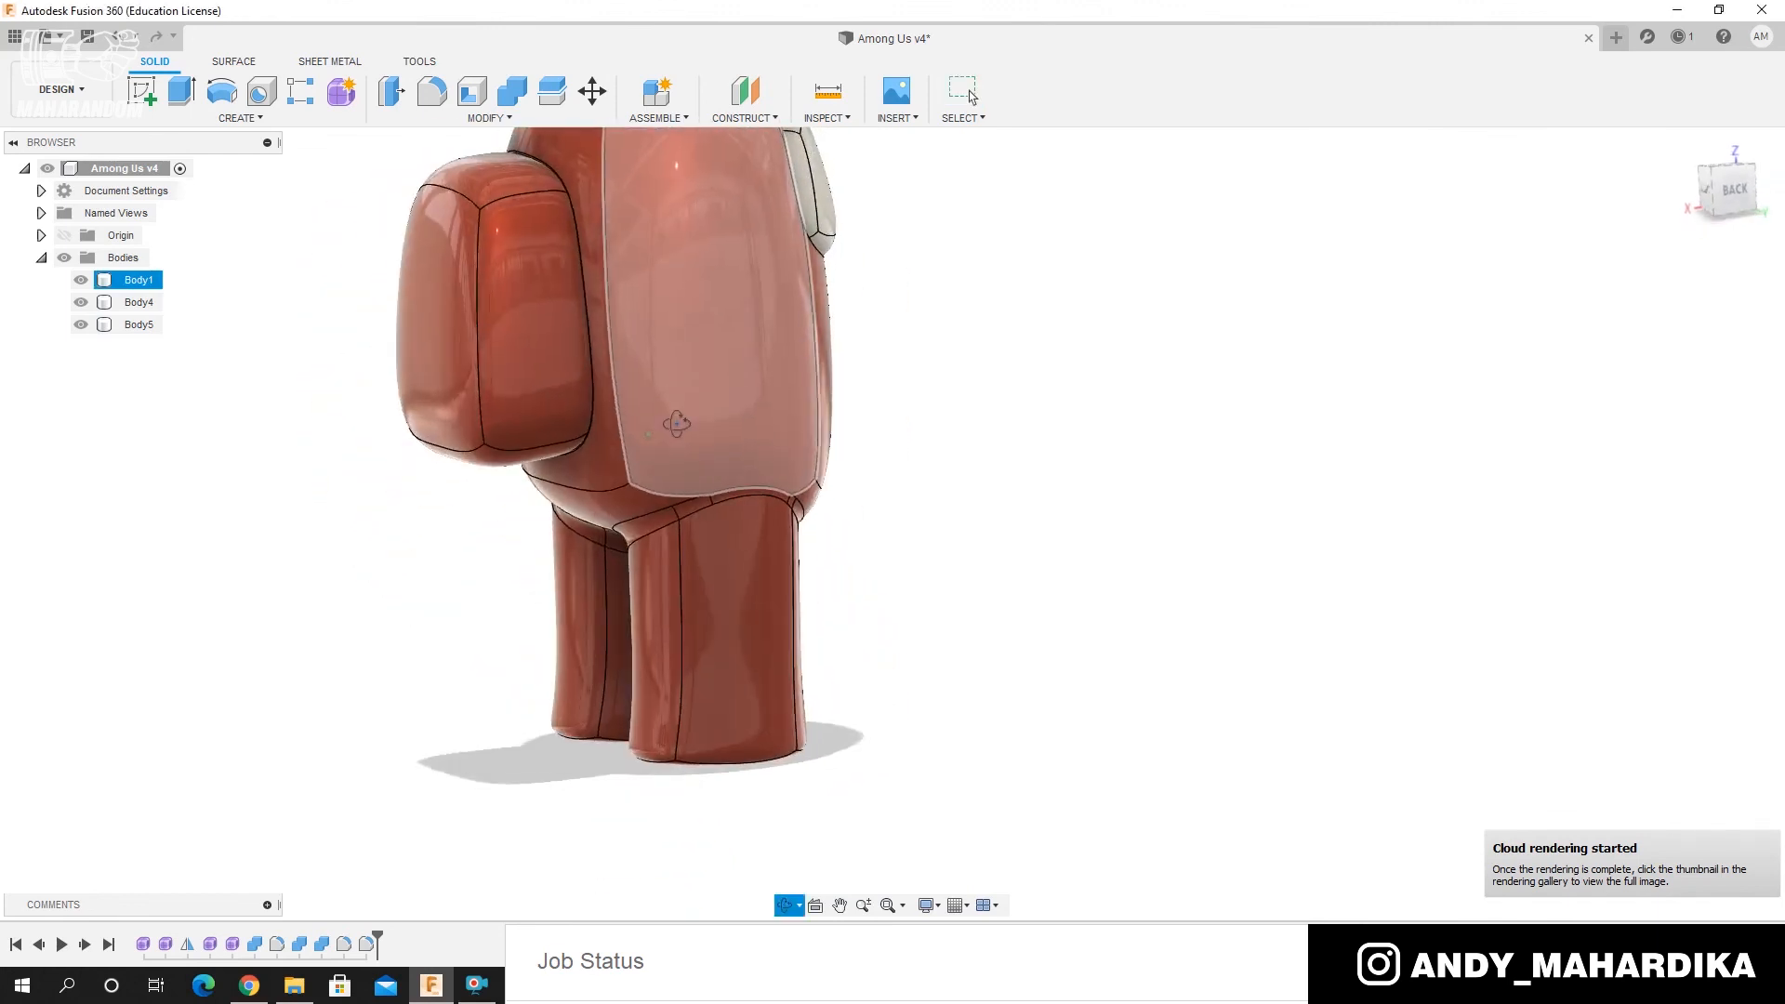
scroll(697, 742, up, 2)
shift+middle_drag(698, 742, 694, 760)
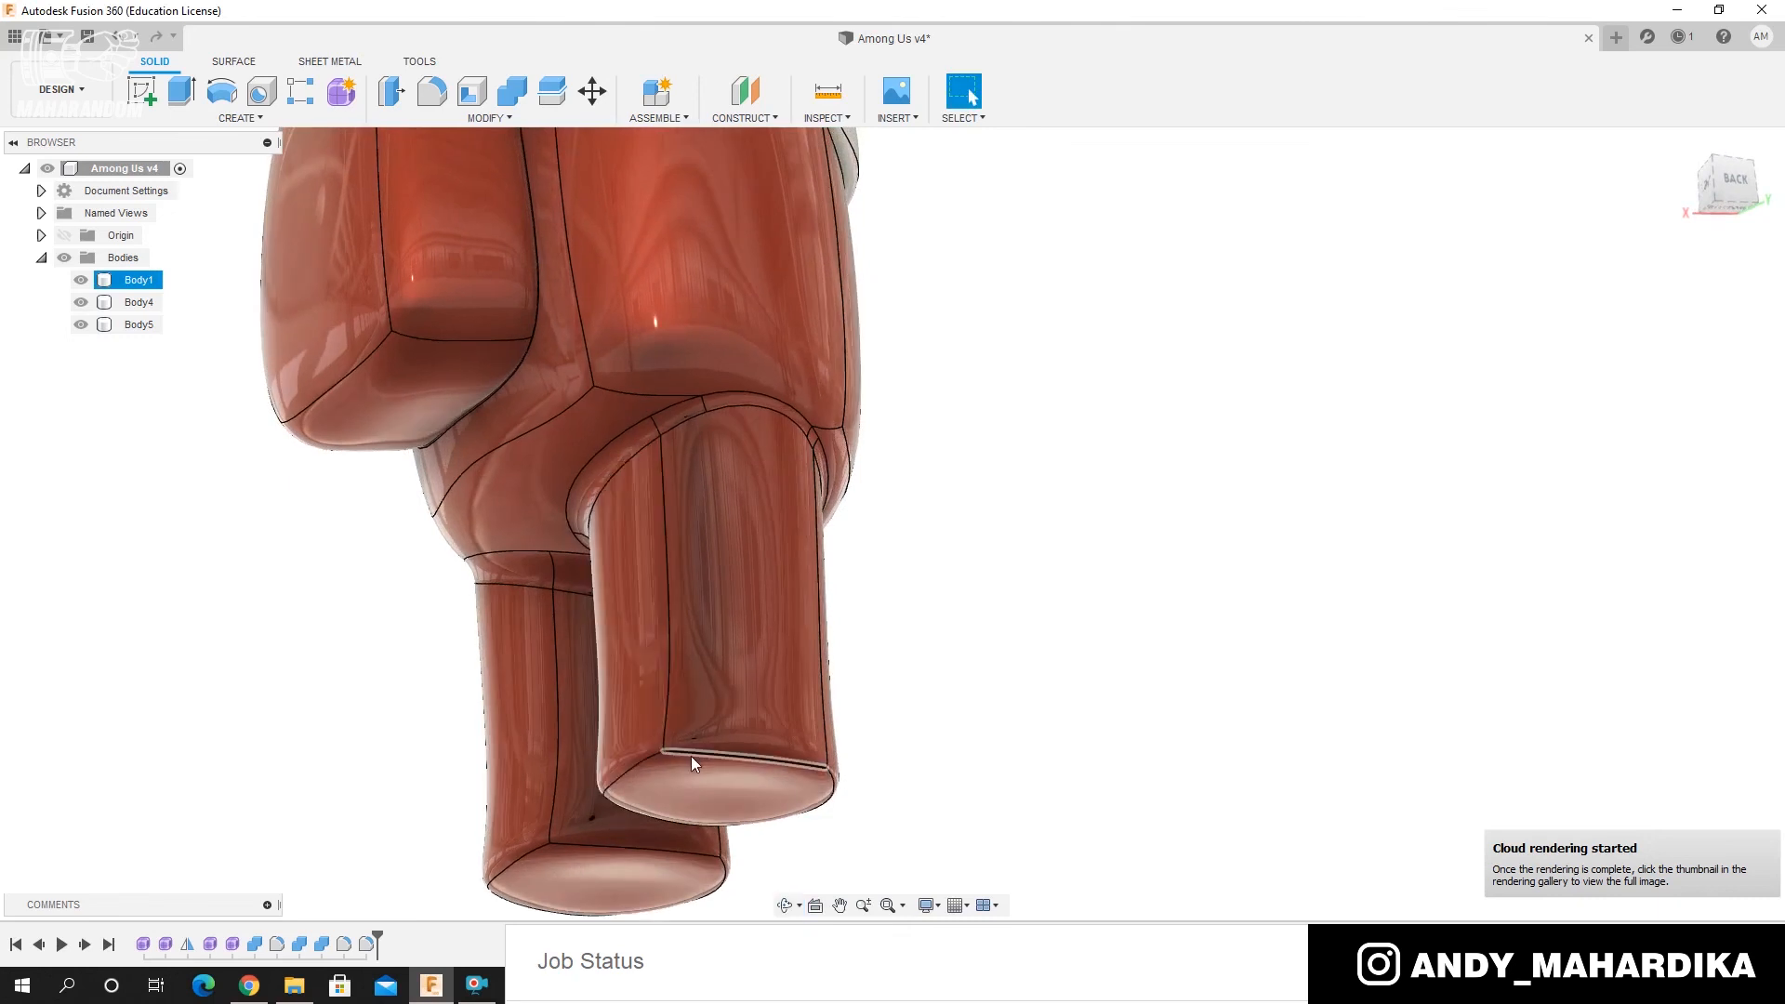
click(183, 94)
scroll(1177, 428, down, 5)
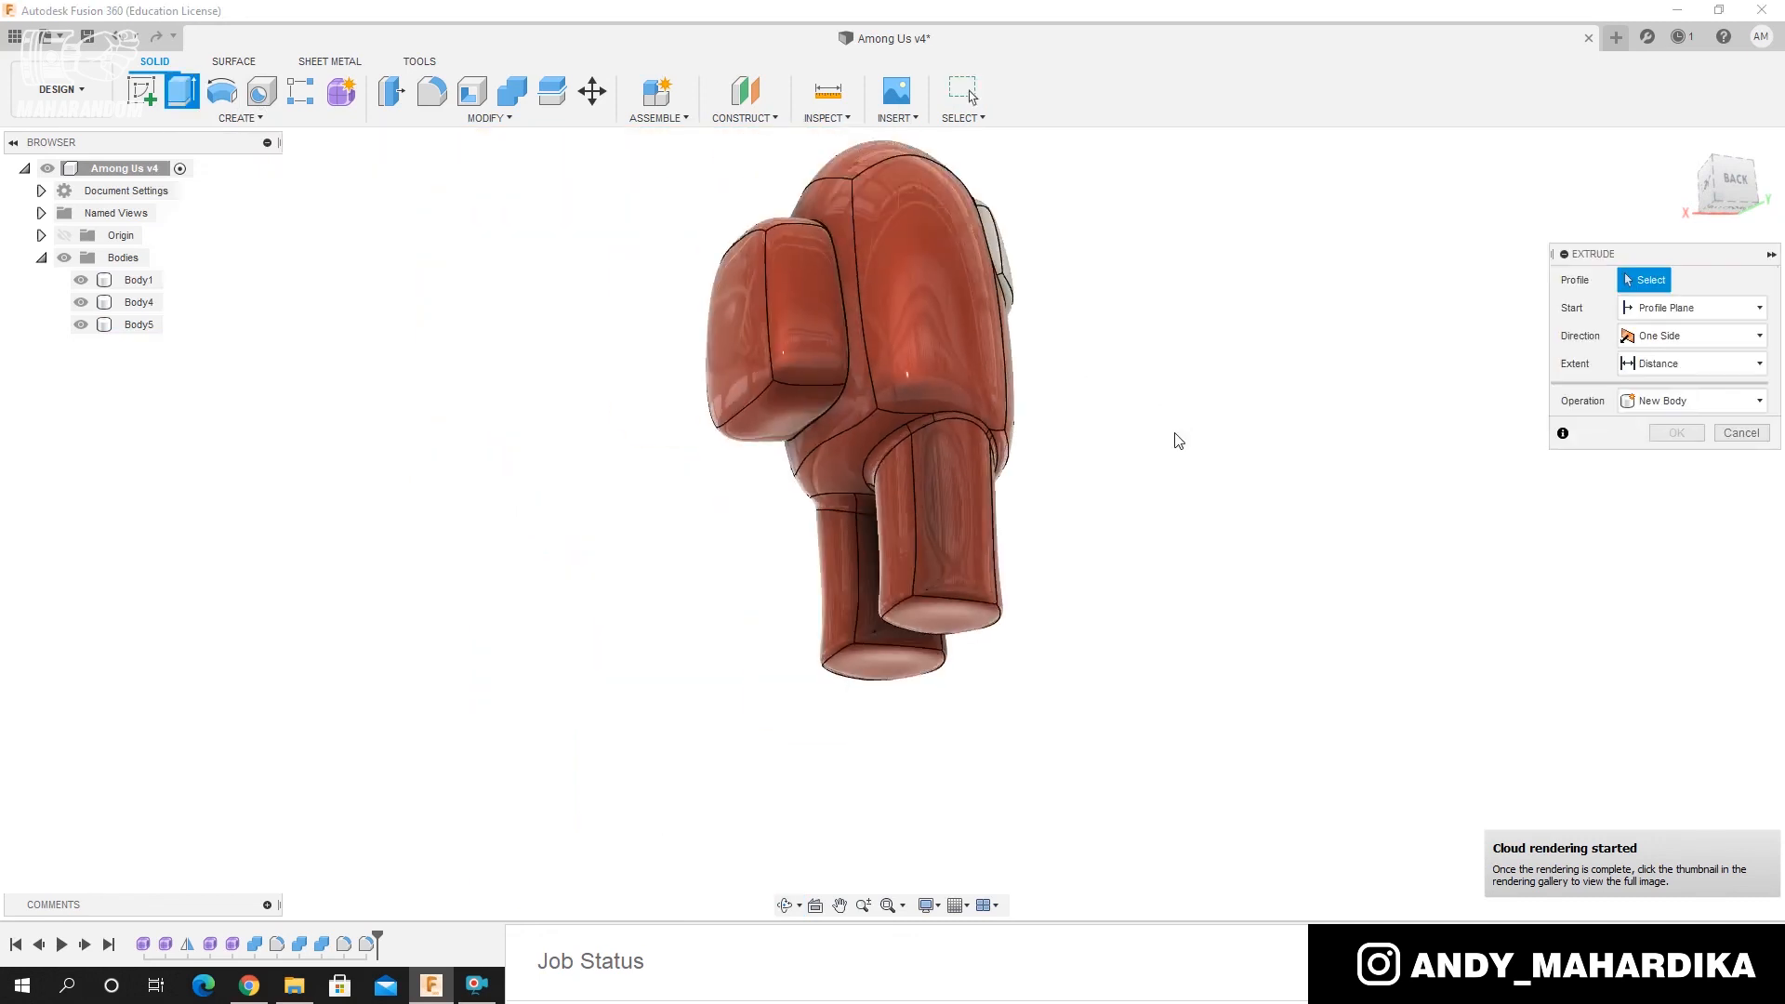
click(1737, 186)
scroll(1005, 629, up, 5)
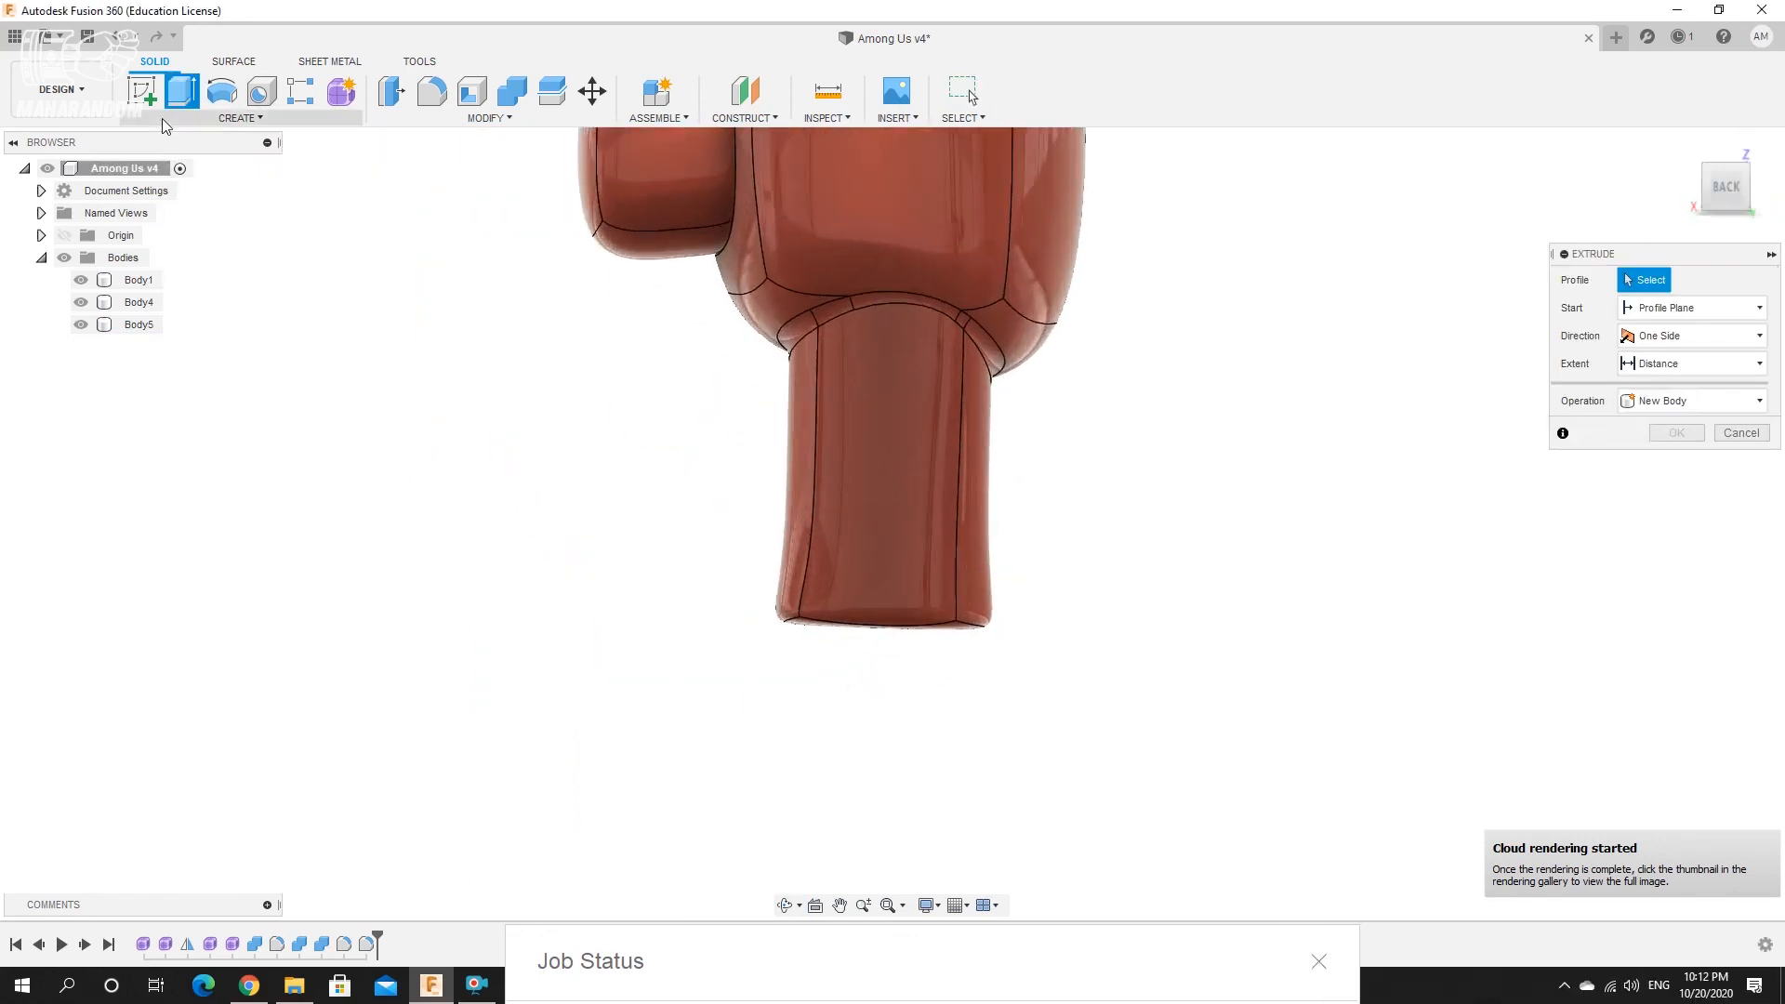
Sketch a rectangle about 55 mm wide and 26 mm high overlapping the lower leg ends on the vertical plane between the legs, and finish the sketch.
click(141, 91)
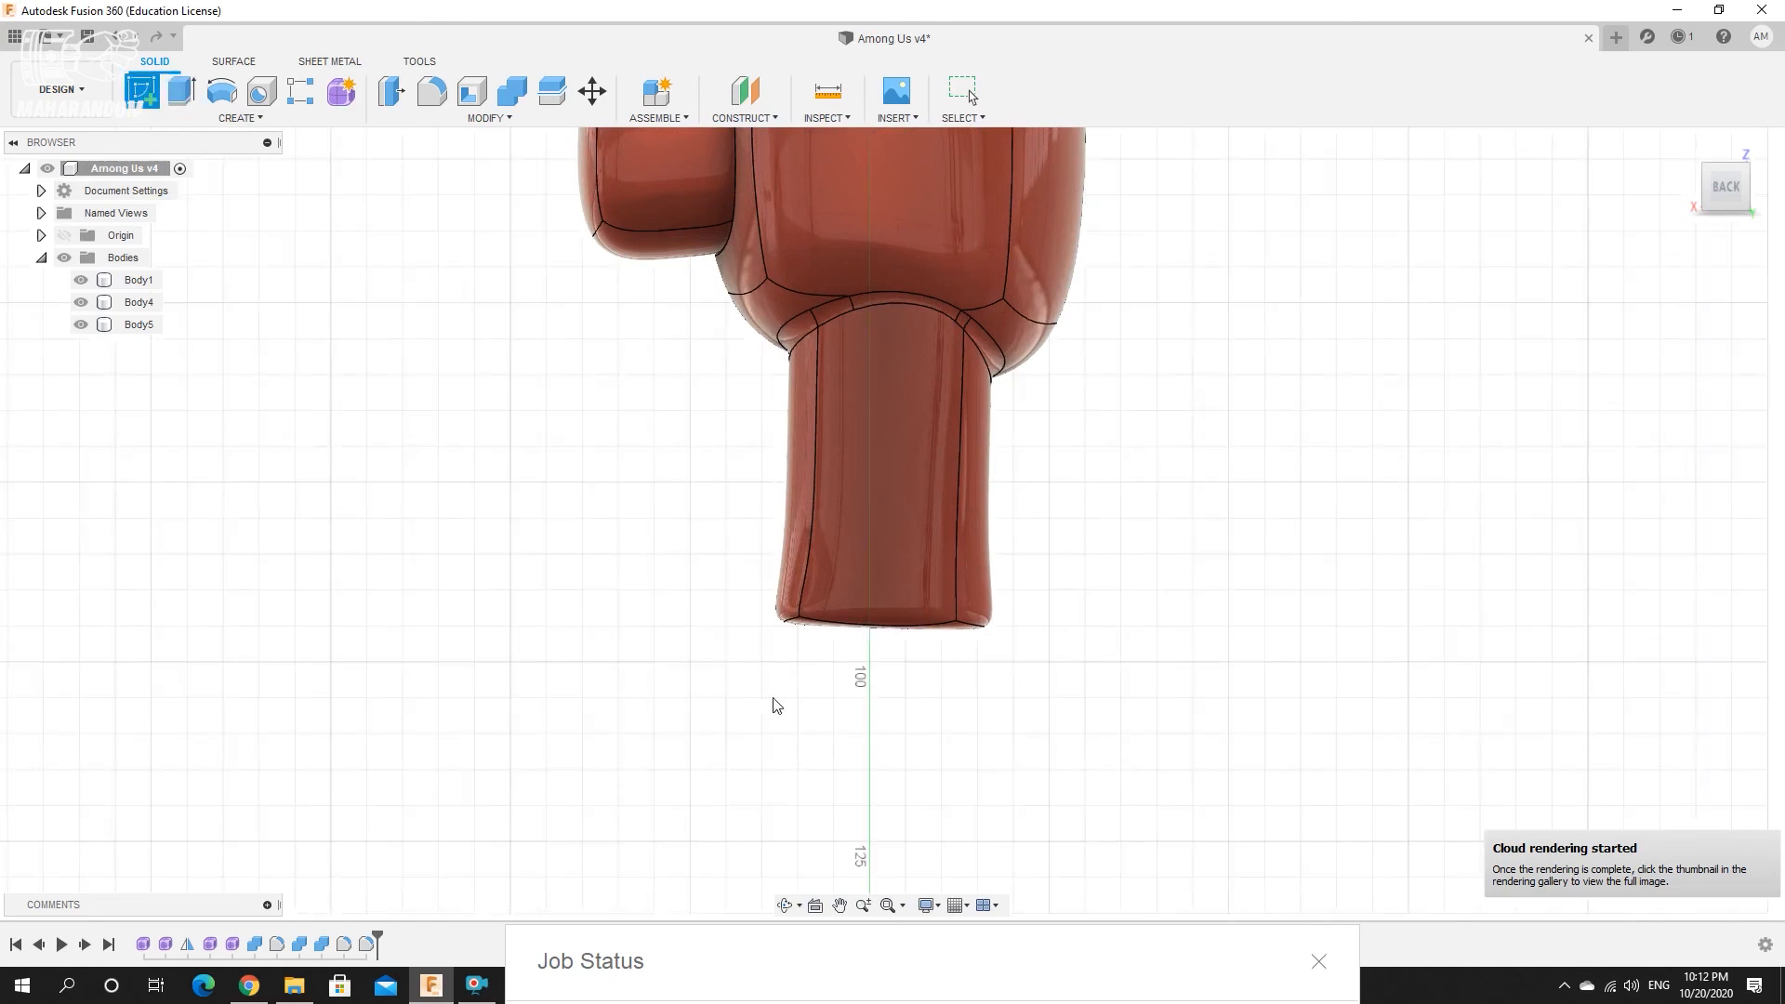
click(1033, 724)
scroll(707, 518, down, 5)
shift+middle_drag(763, 268, 706, 293)
scroll(777, 315, up, 5)
scroll(661, 336, down, 6)
scroll(630, 366, up, 2)
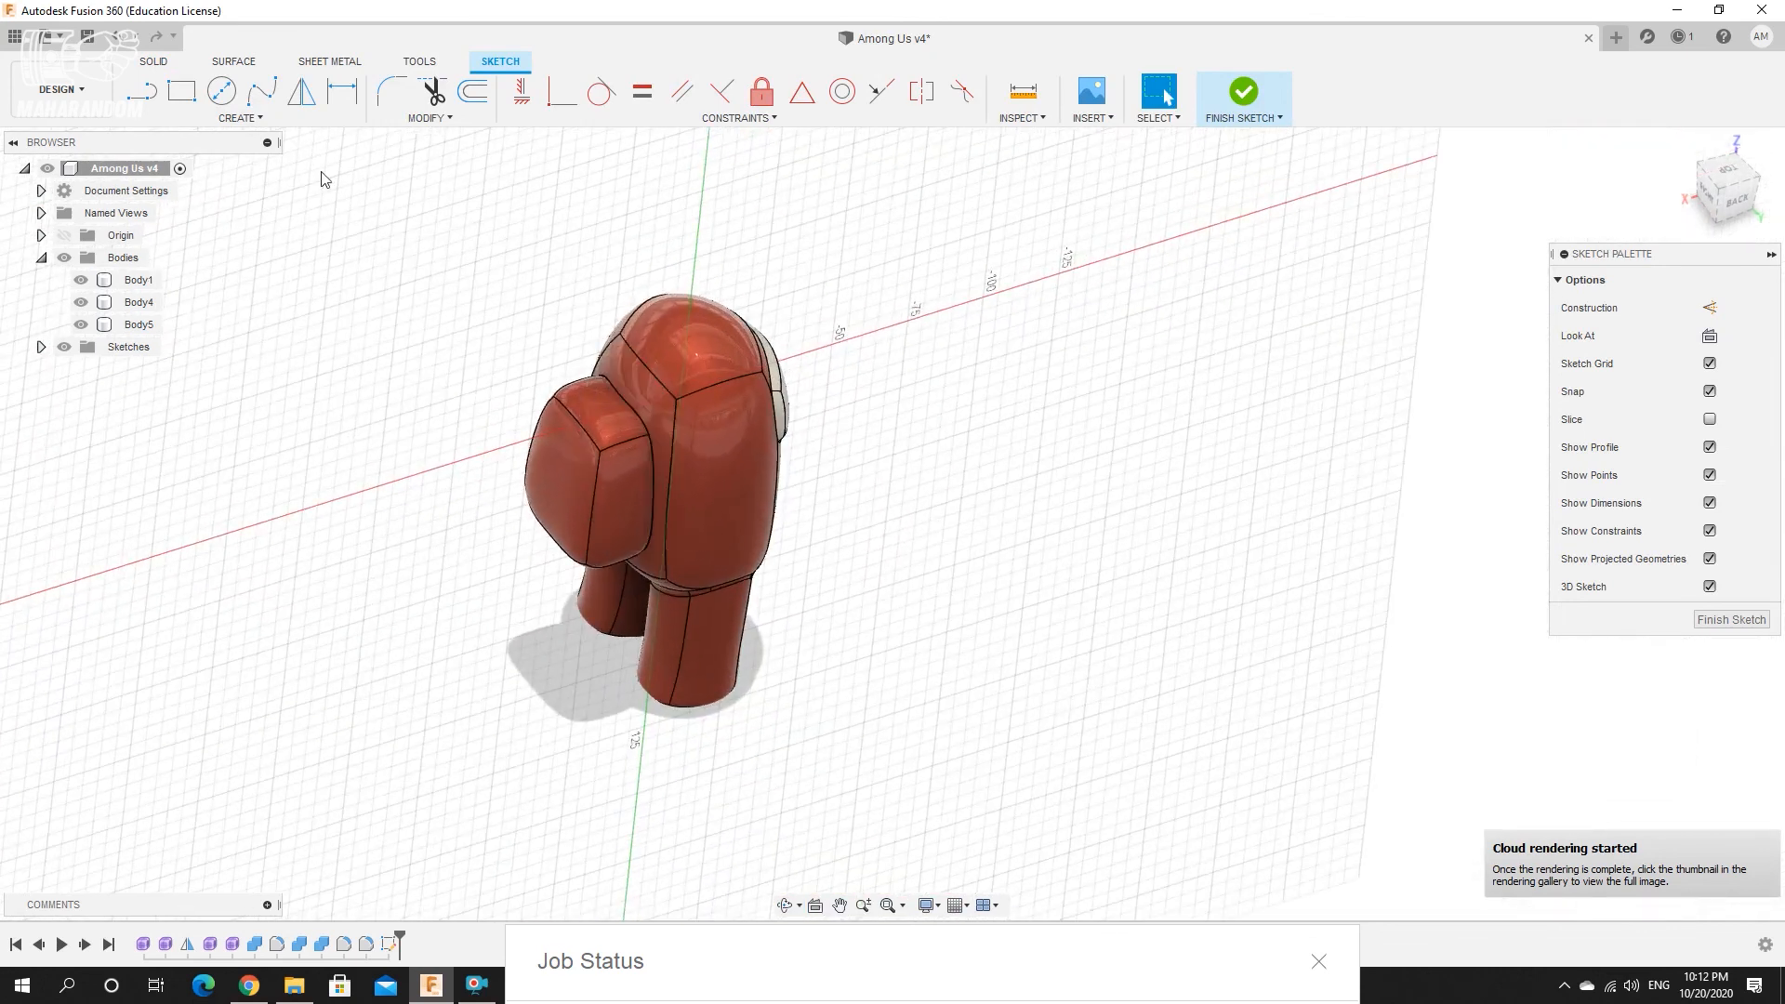
click(181, 90)
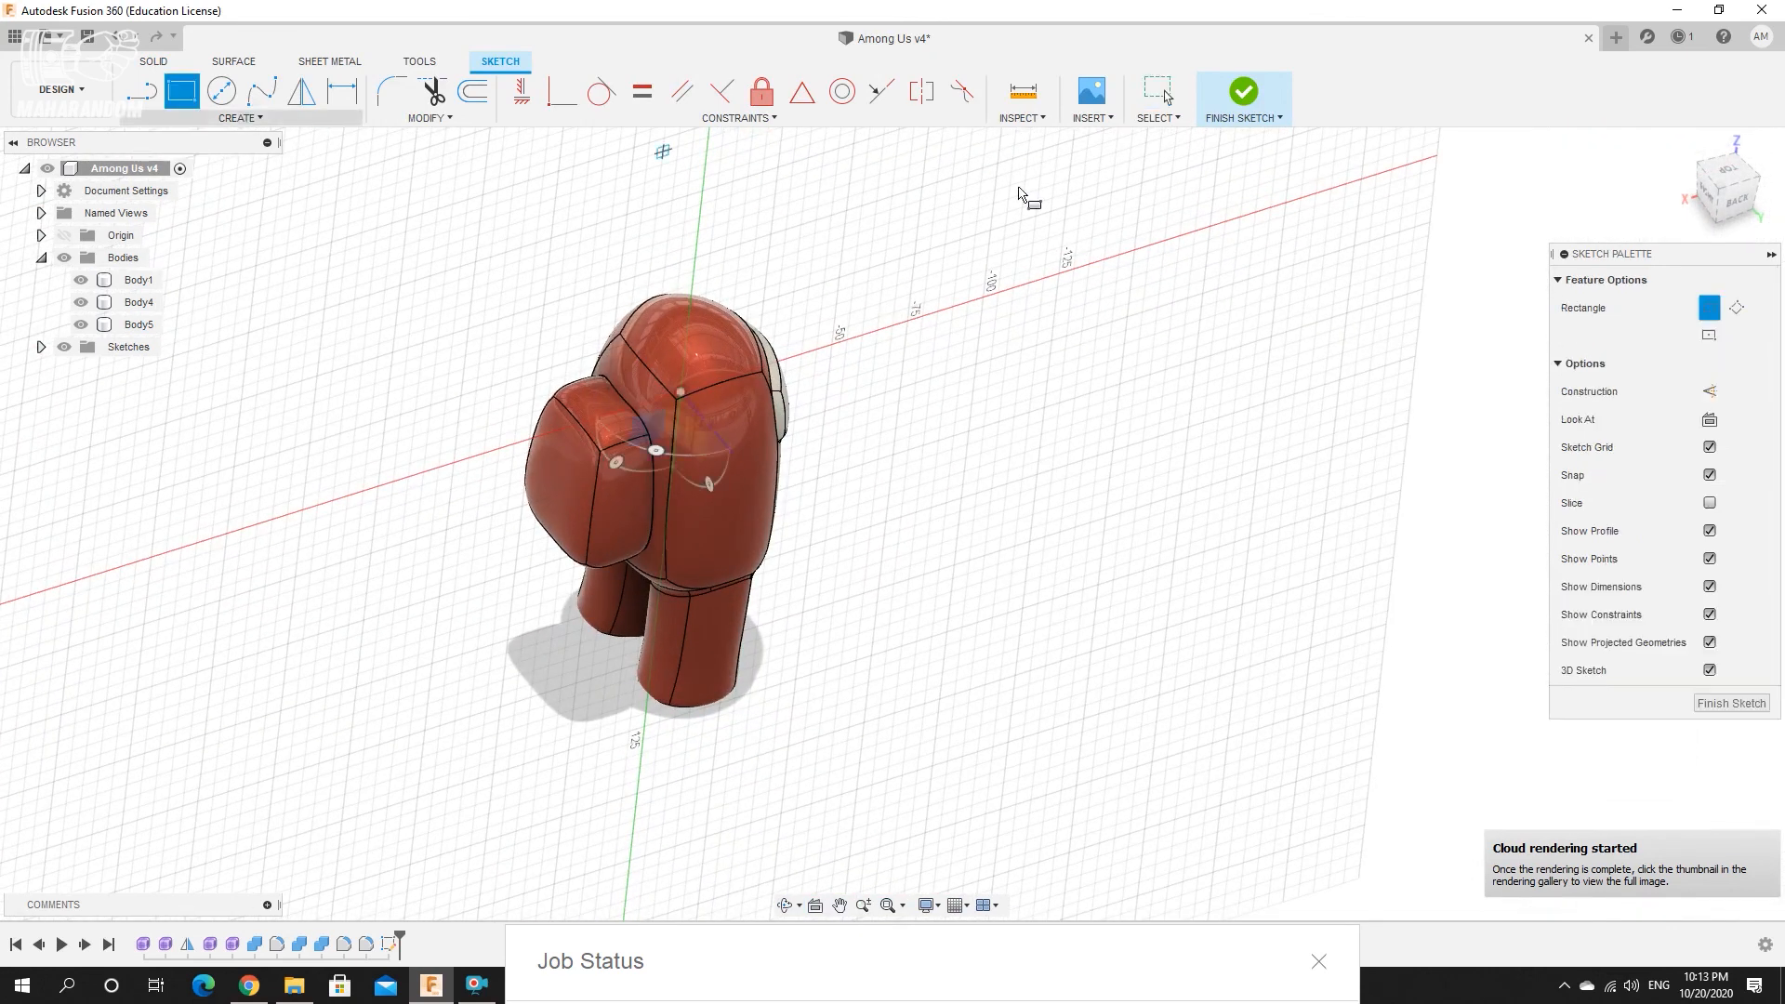
click(1737, 206)
scroll(849, 749, up, 5)
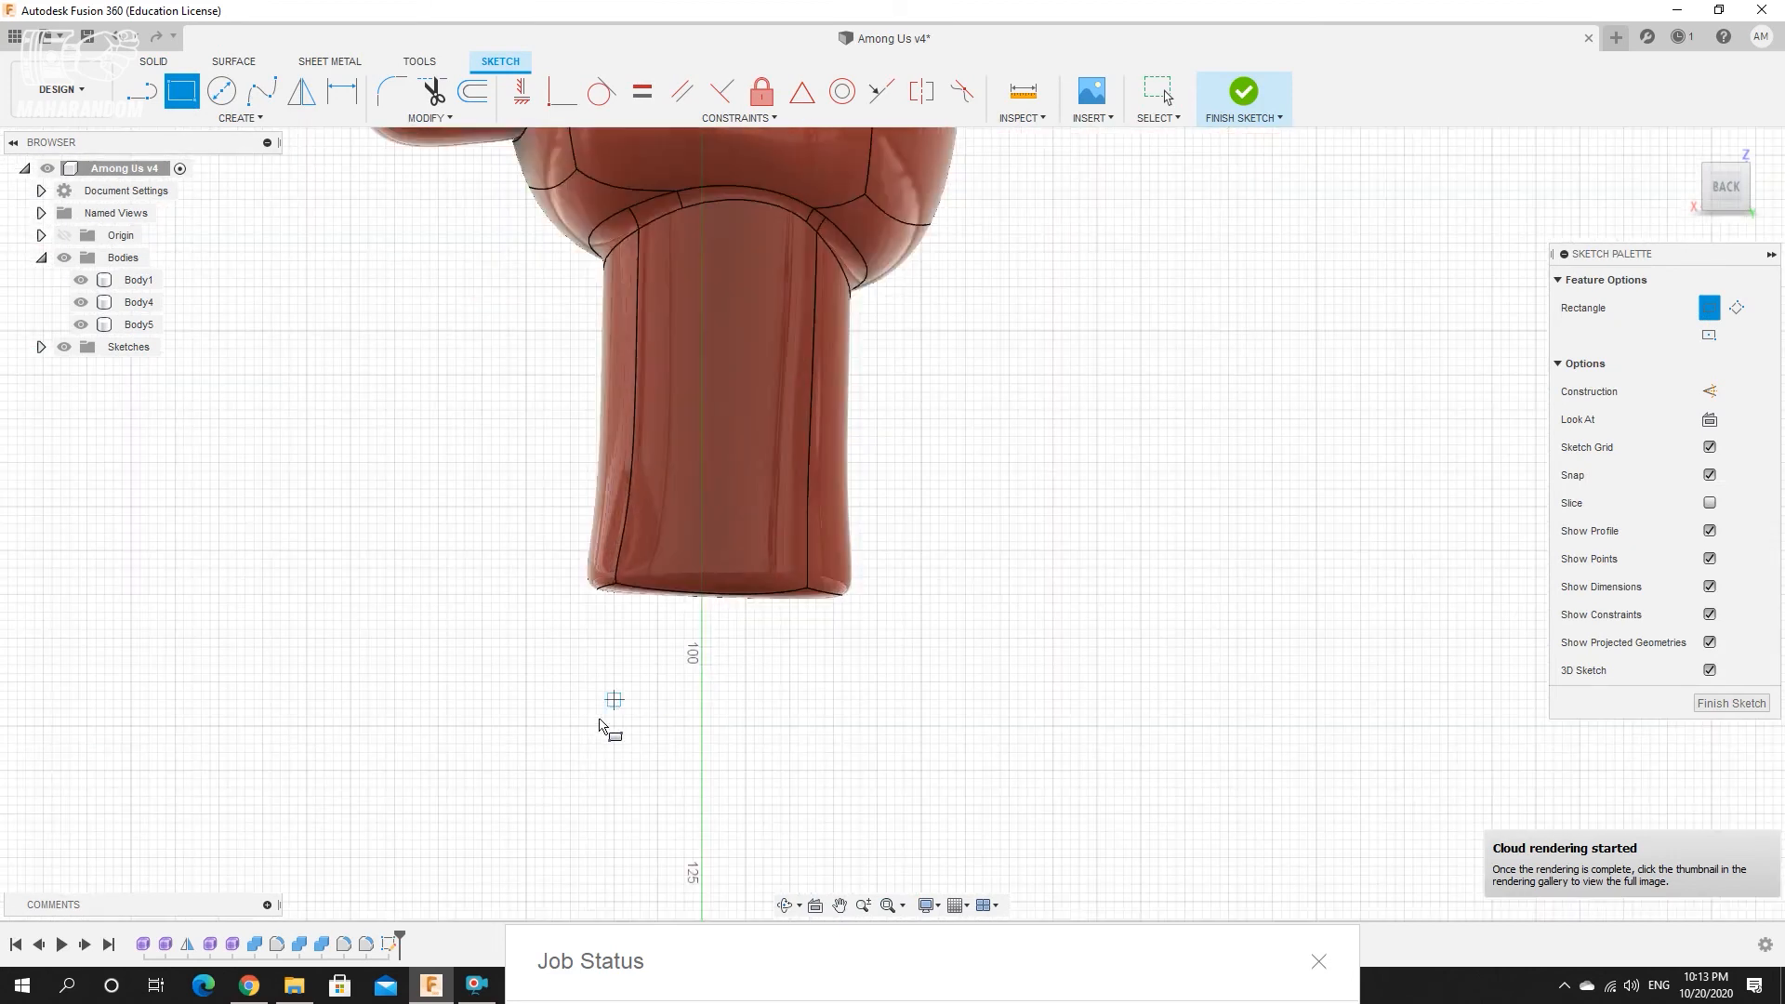
click(455, 787)
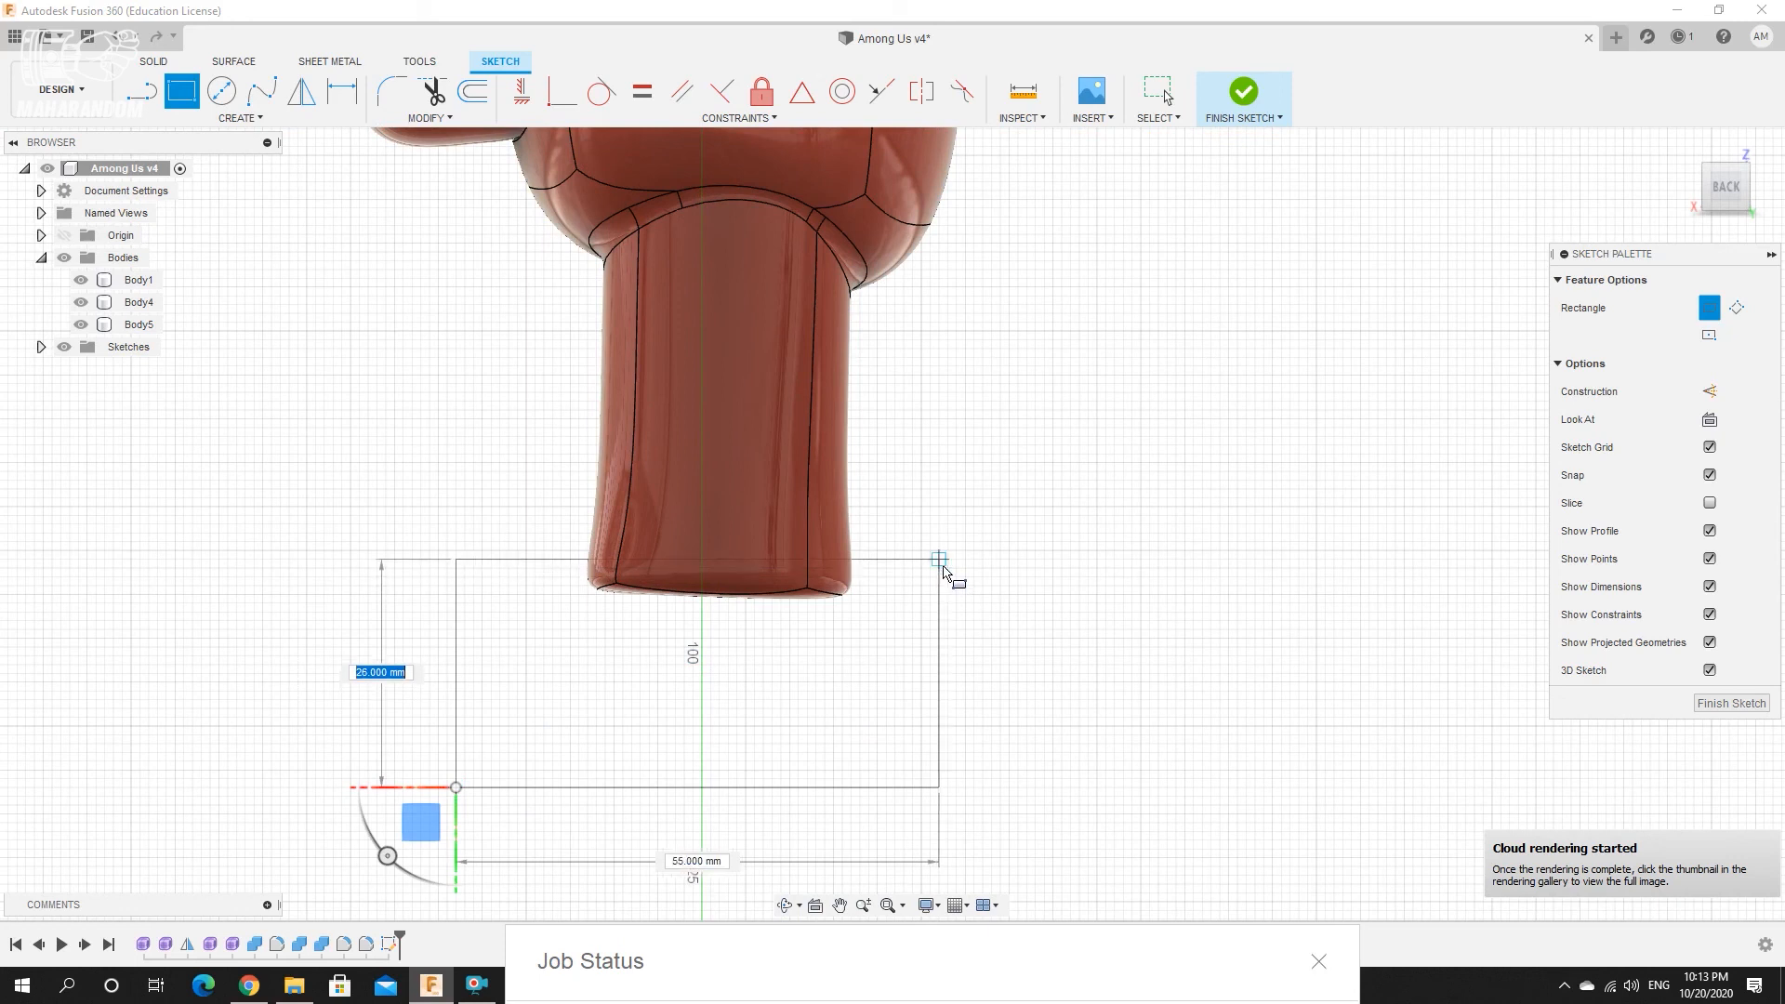
click(939, 559)
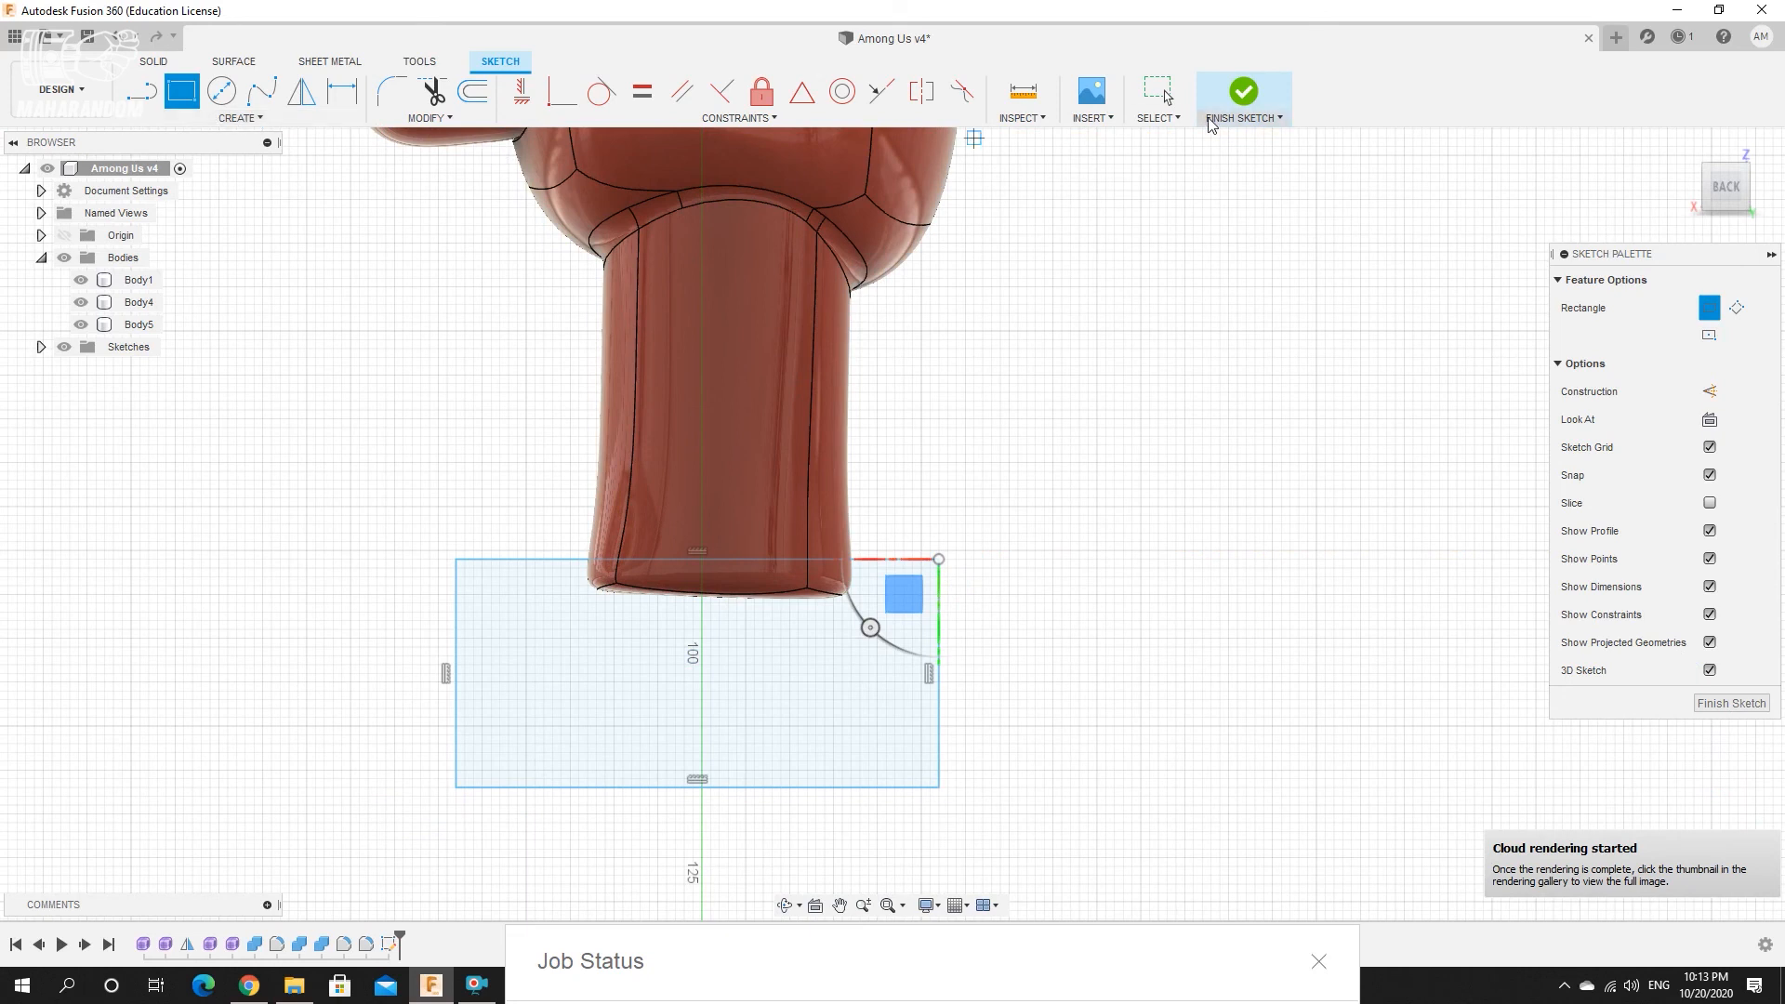
click(1246, 101)
Extrude the rectangle symmetrically 32 mm to each side as a cut to trim the bottoms of both legs flat.
scroll(958, 562, down, 3)
scroll(785, 563, up, 2)
shift+middle_drag(744, 561, 796, 565)
click(181, 90)
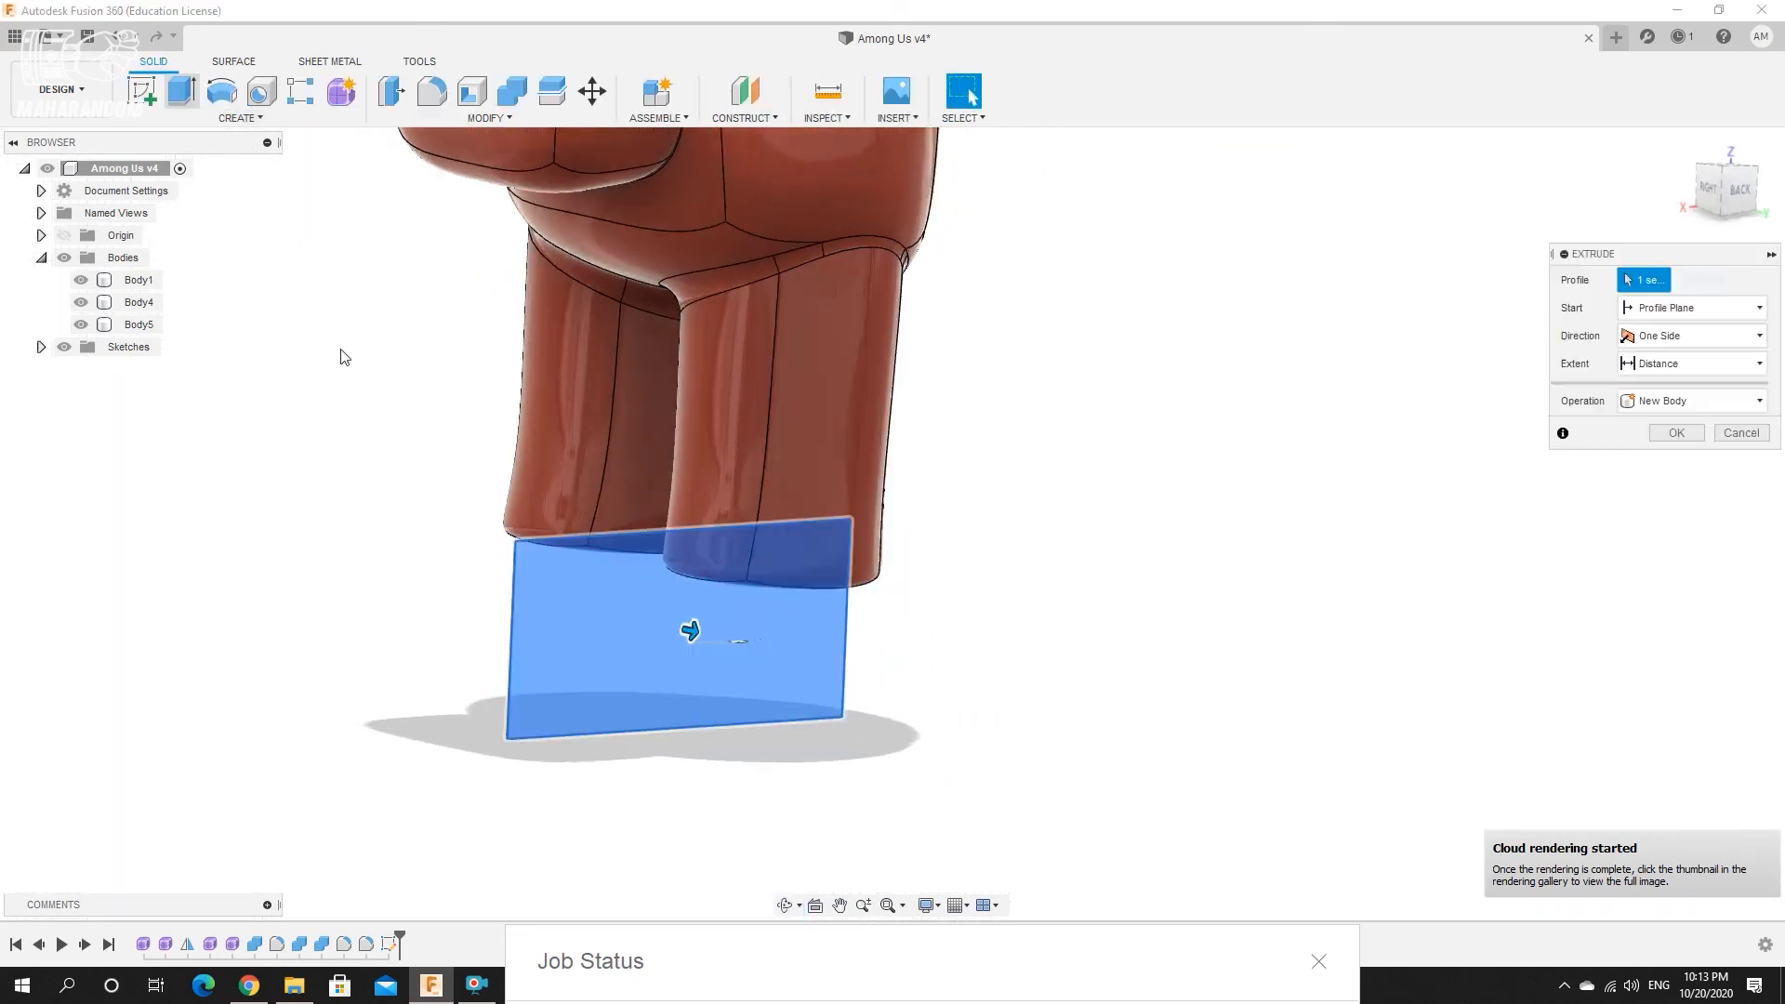
drag(692, 632, 841, 666)
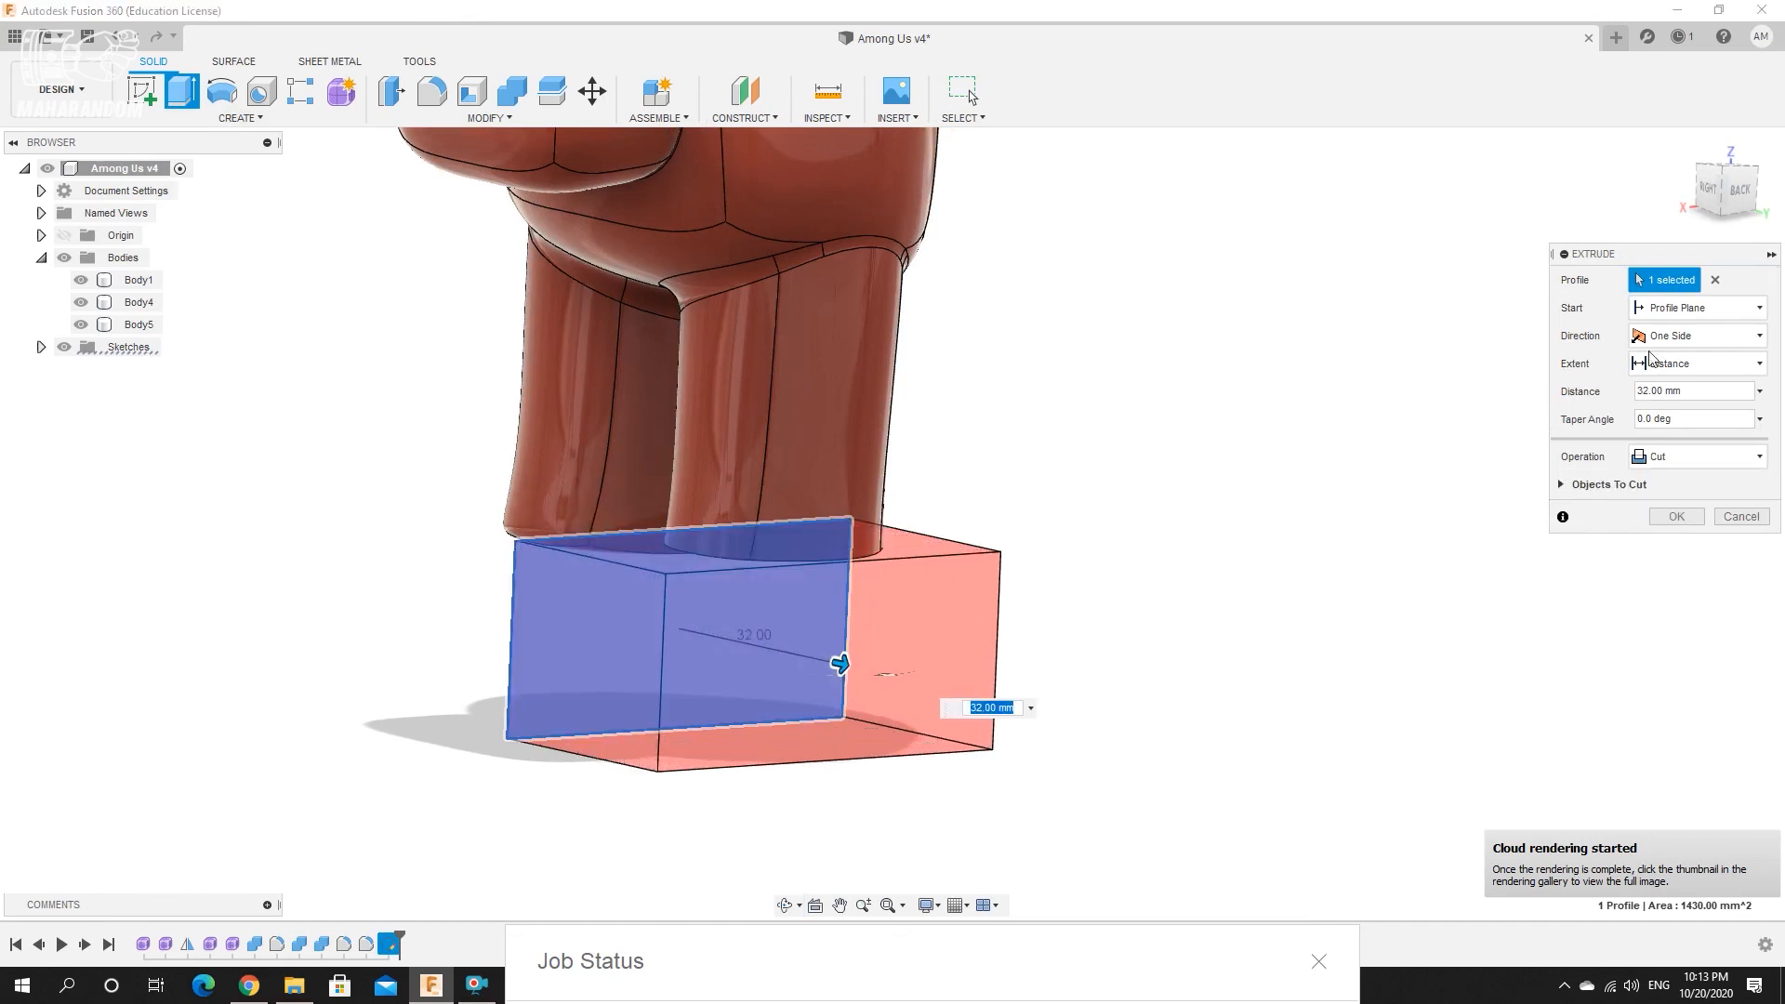
click(1680, 336)
click(1675, 403)
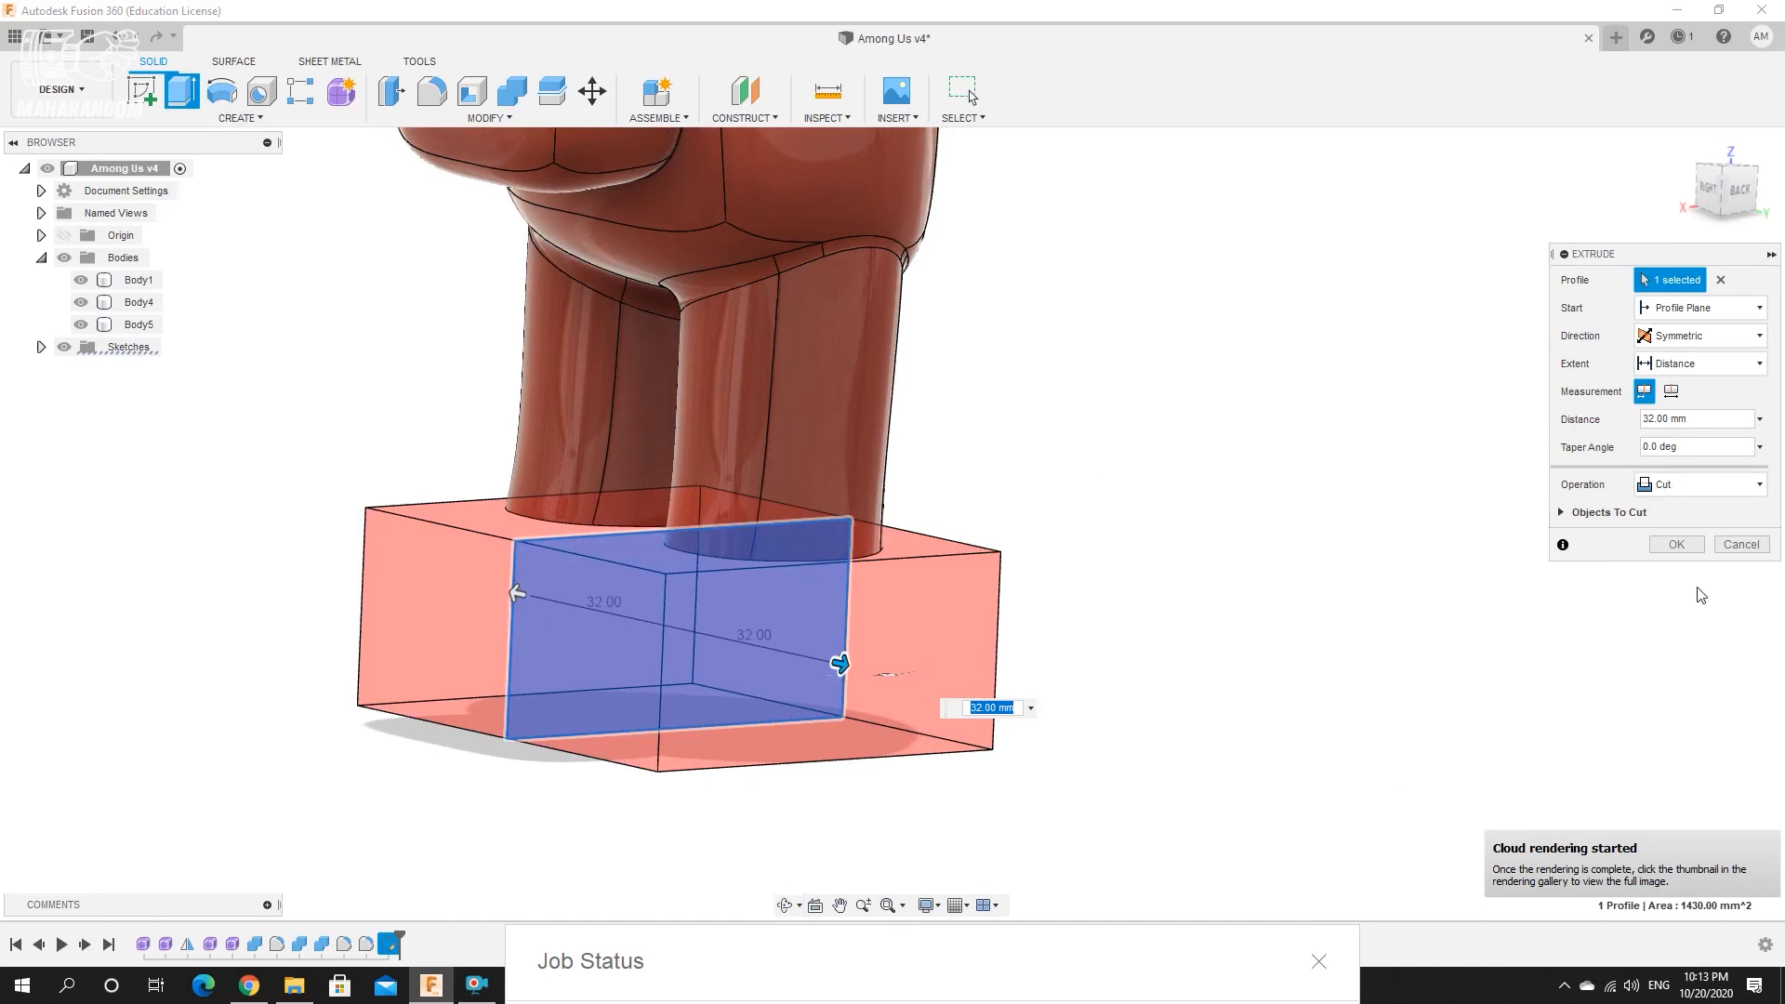
click(1685, 549)
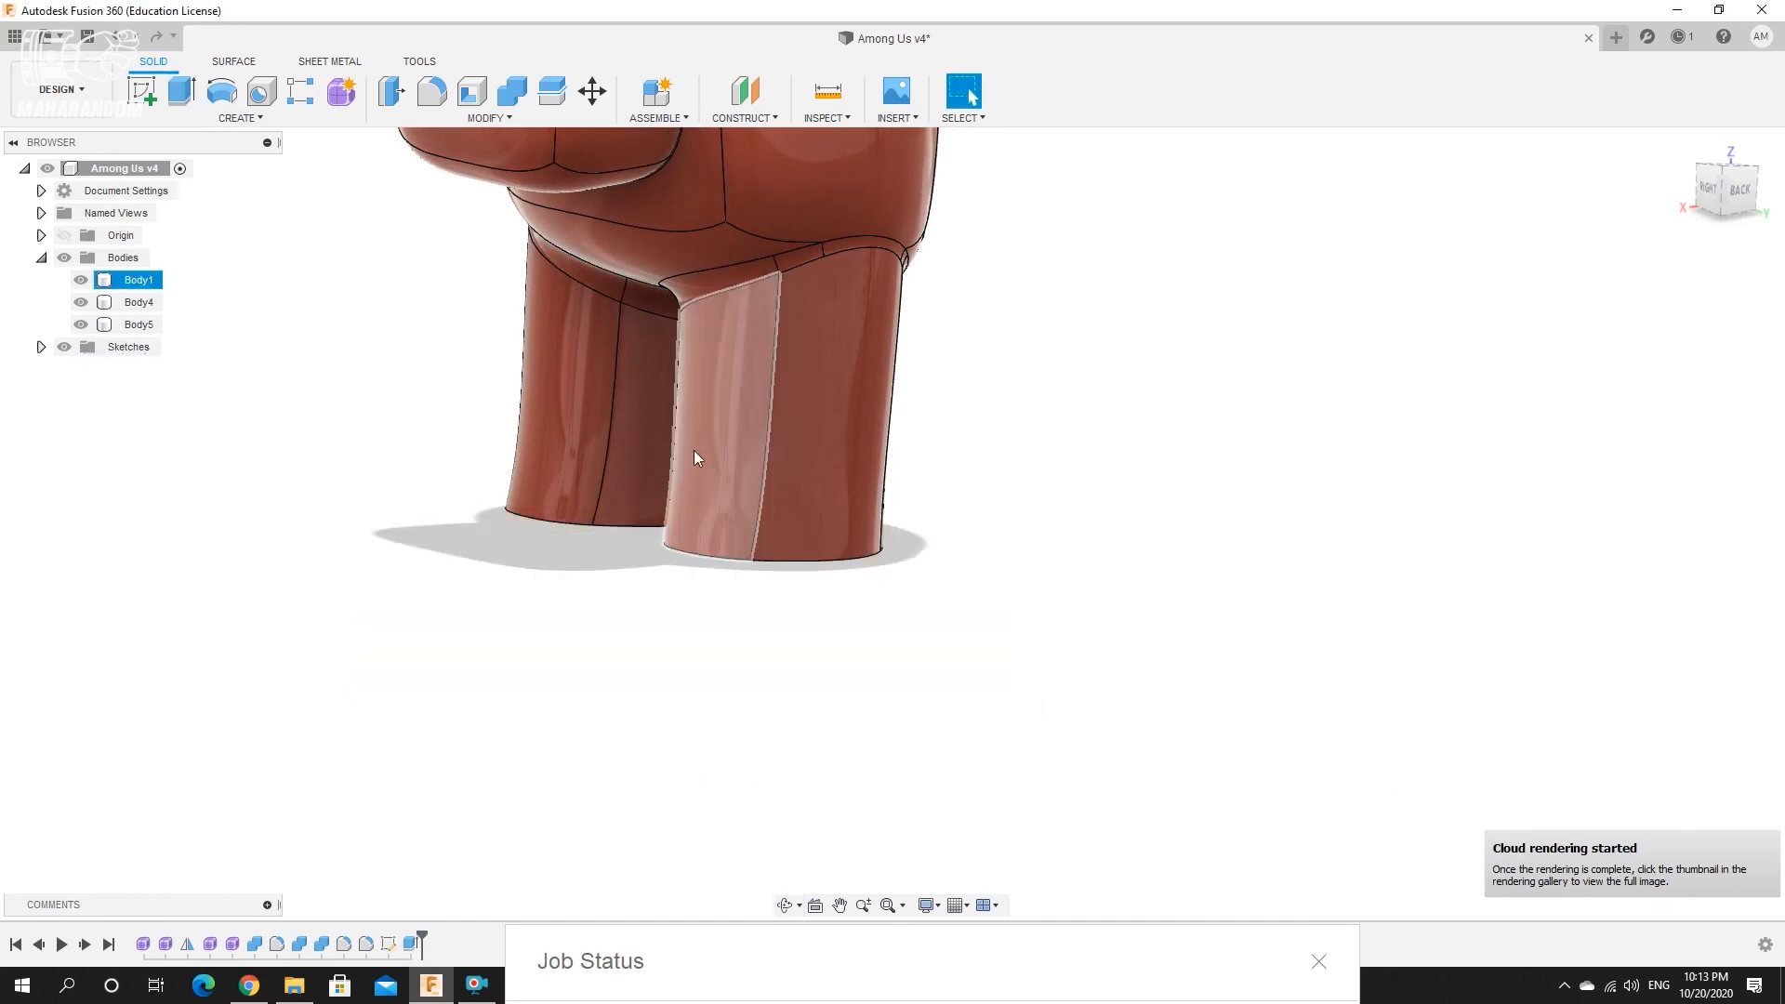
Fillet the bottom edges of both legs with a 2 mm constant radius.
scroll(744, 441, down, 5)
scroll(743, 289, up, 5)
shift+middle_drag(681, 403, 470, 604)
scroll(692, 544, up, 1)
scroll(693, 544, up, 3)
click(470, 604)
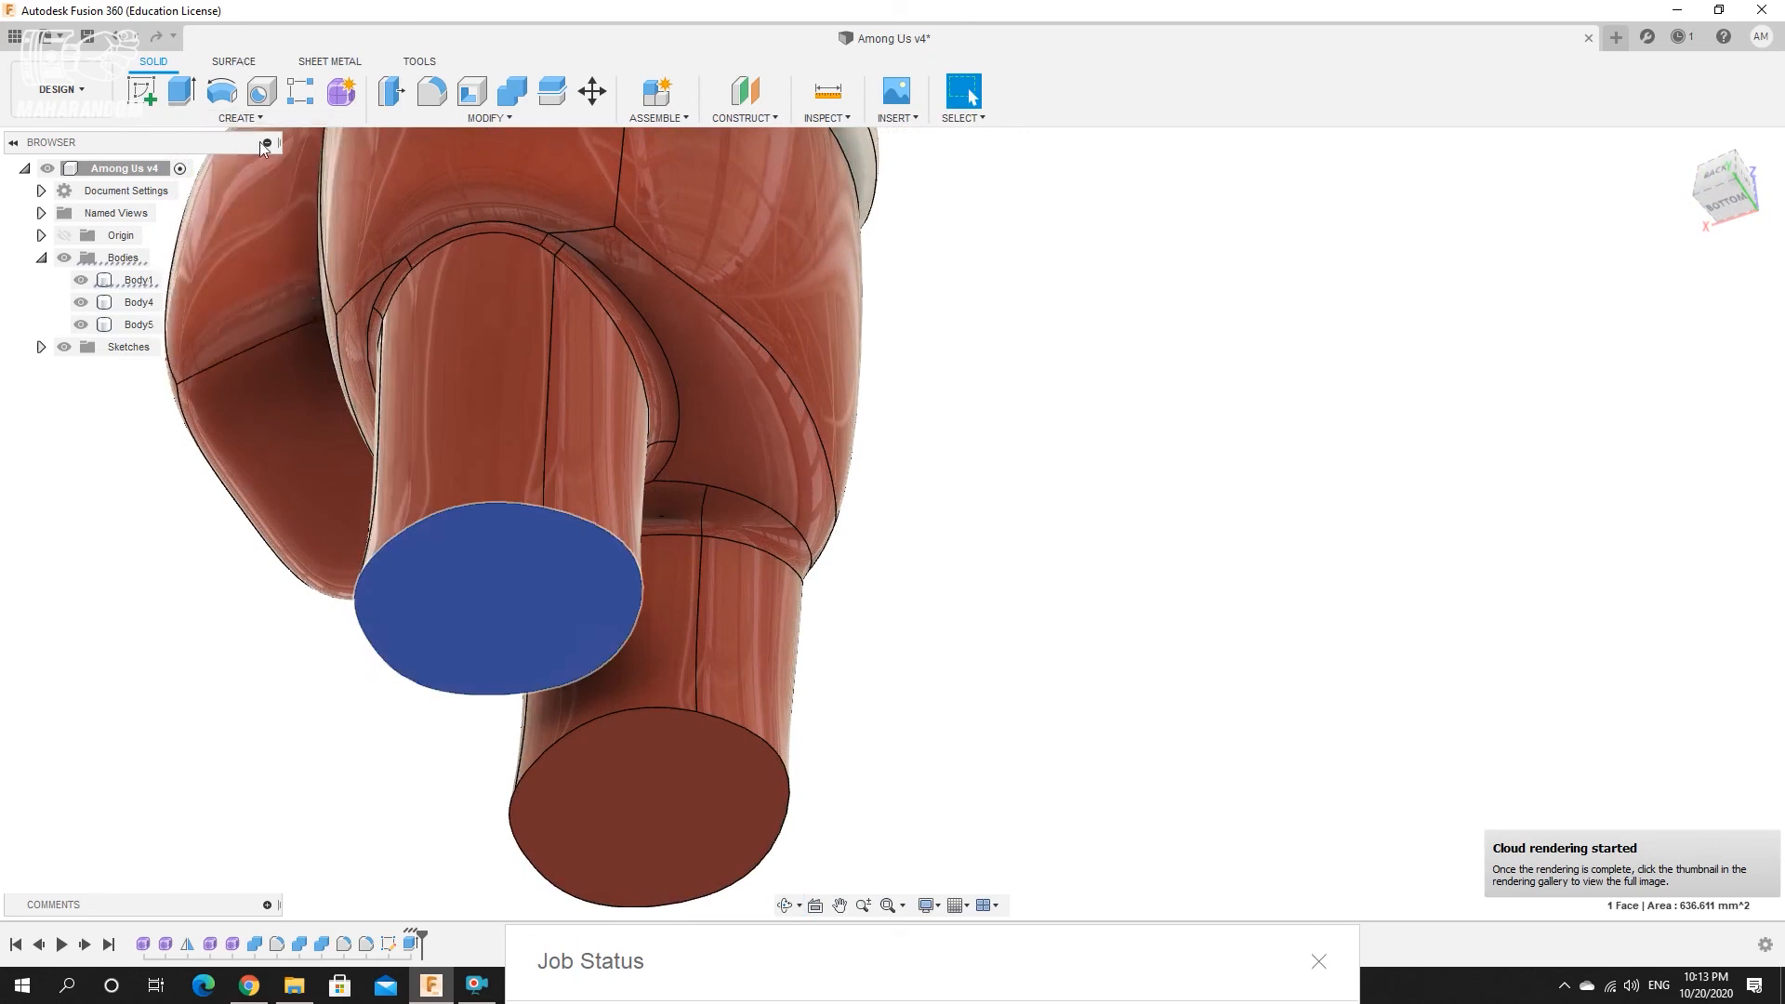
click(1172, 529)
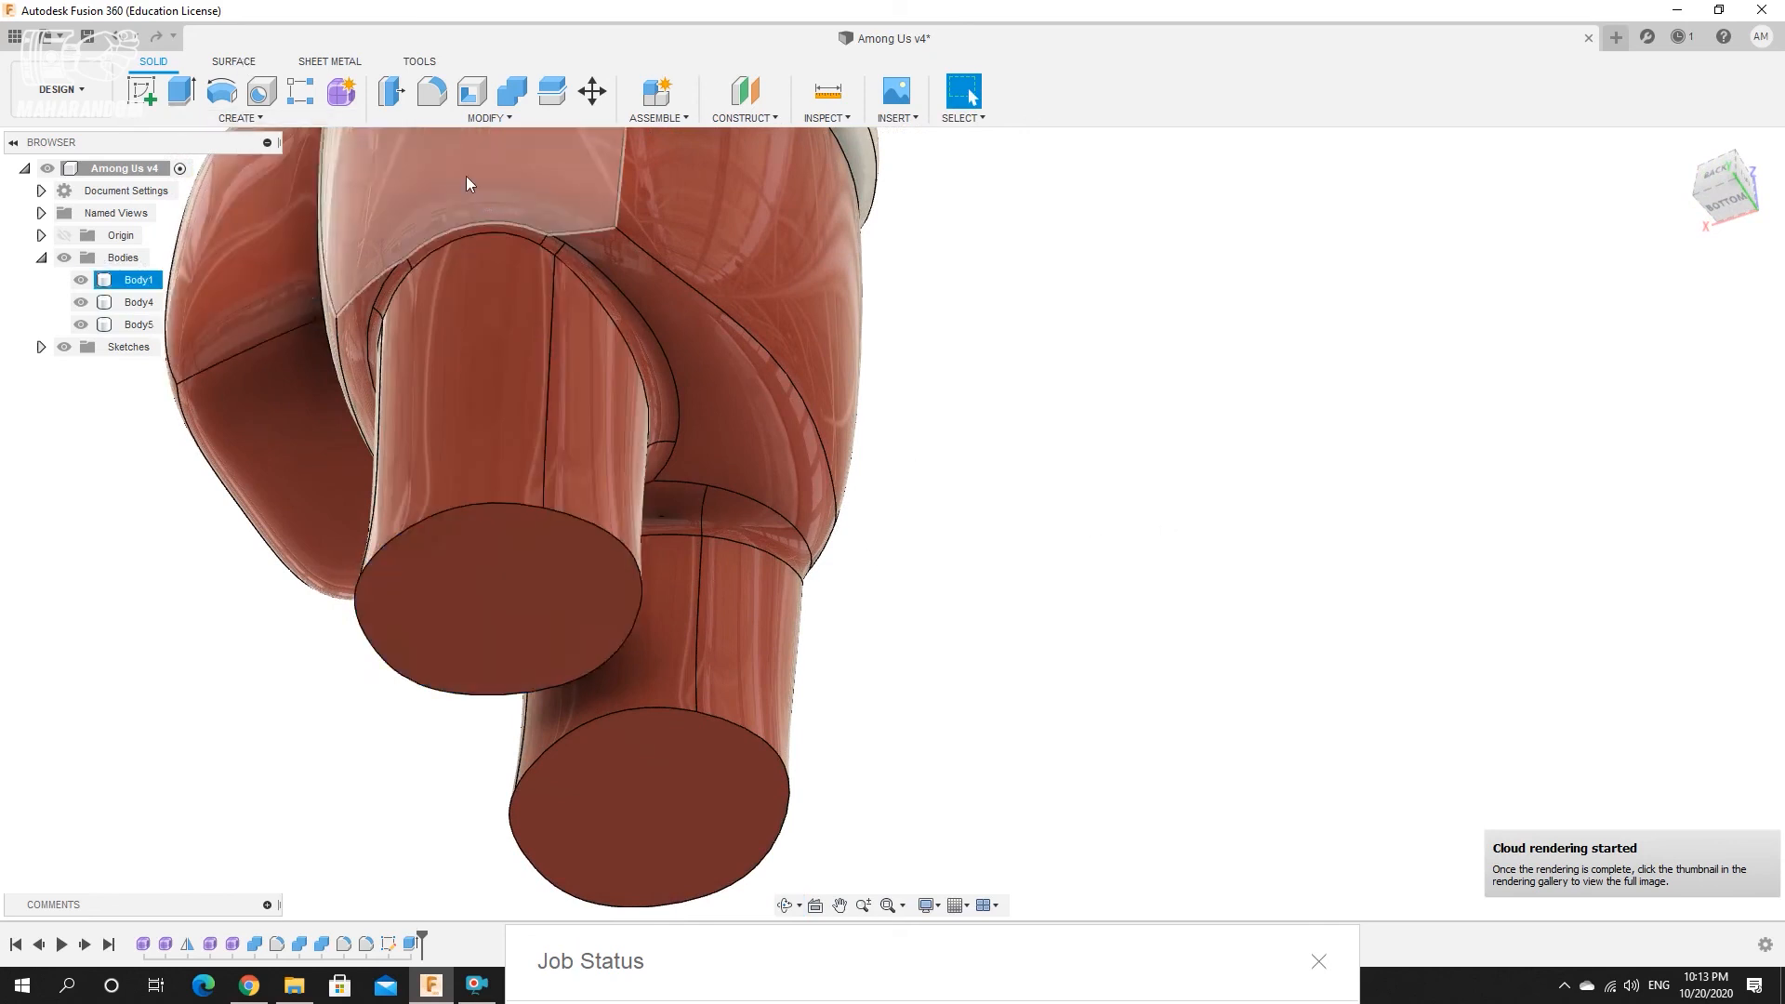
click(443, 98)
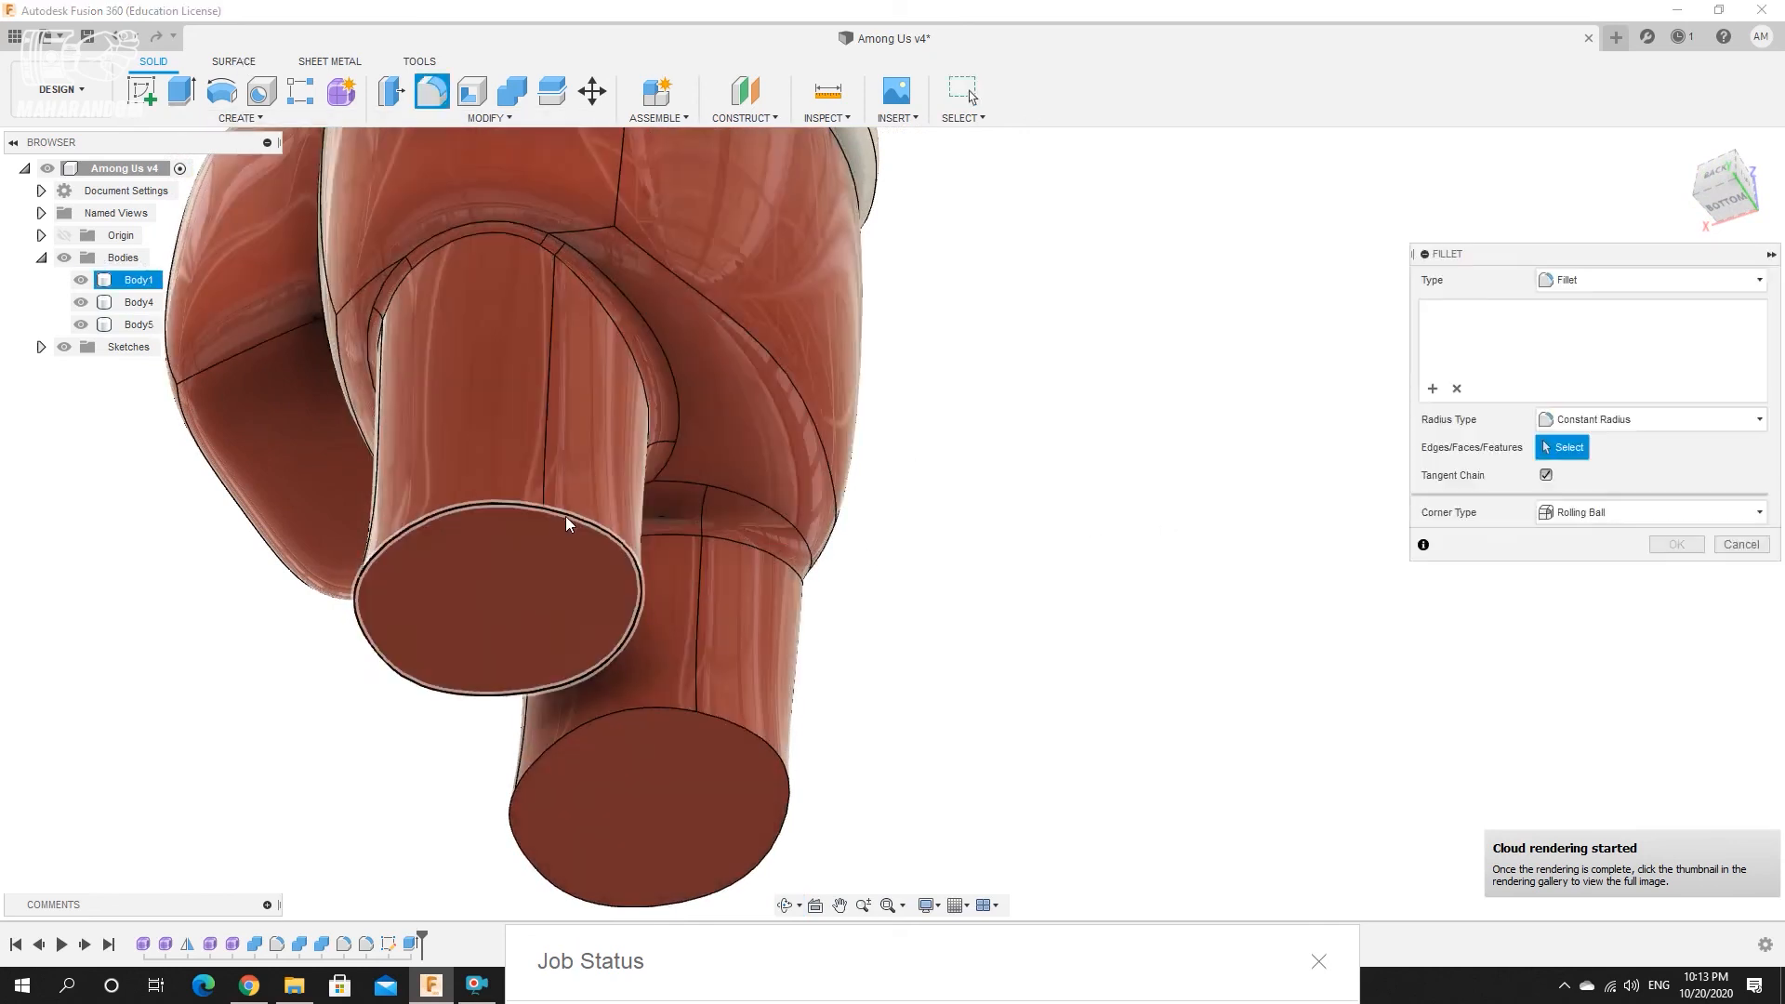
click(571, 512)
click(689, 713)
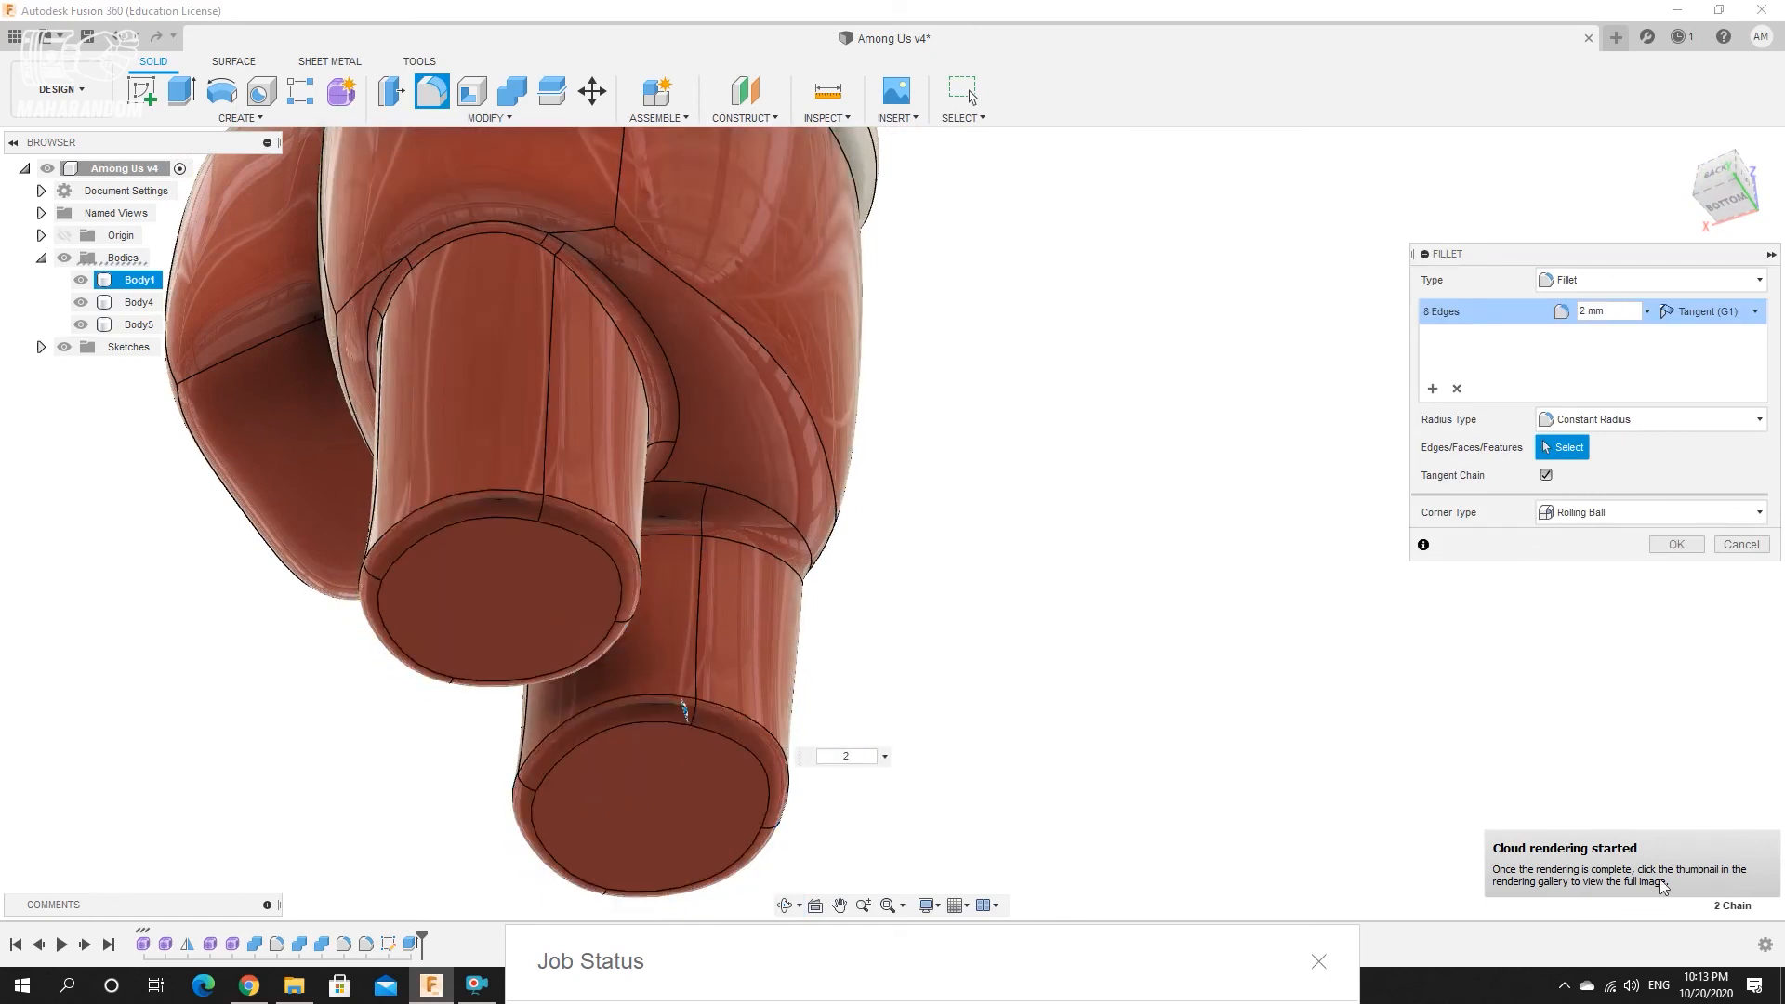
click(1680, 547)
Examine the character's rounded feet and overall shape from several sides, check the STL export jobs and close the job status window.
scroll(1094, 580, down, 4)
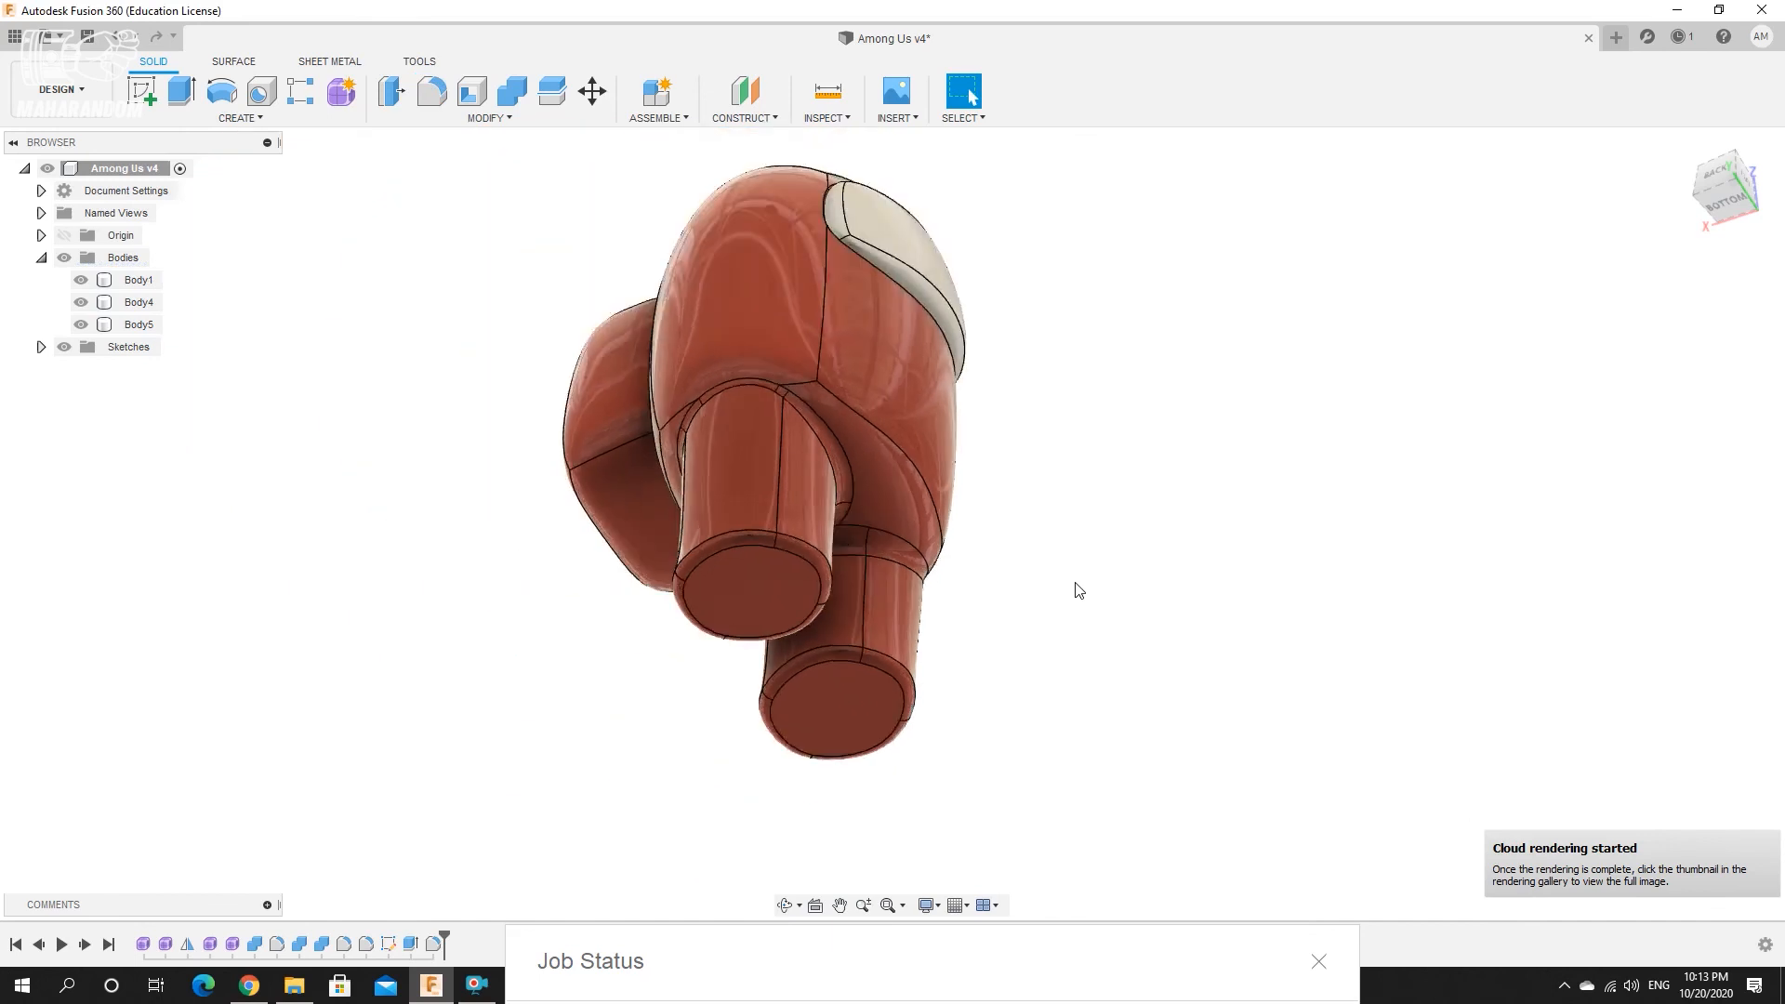
shift+middle_drag(871, 500, 795, 666)
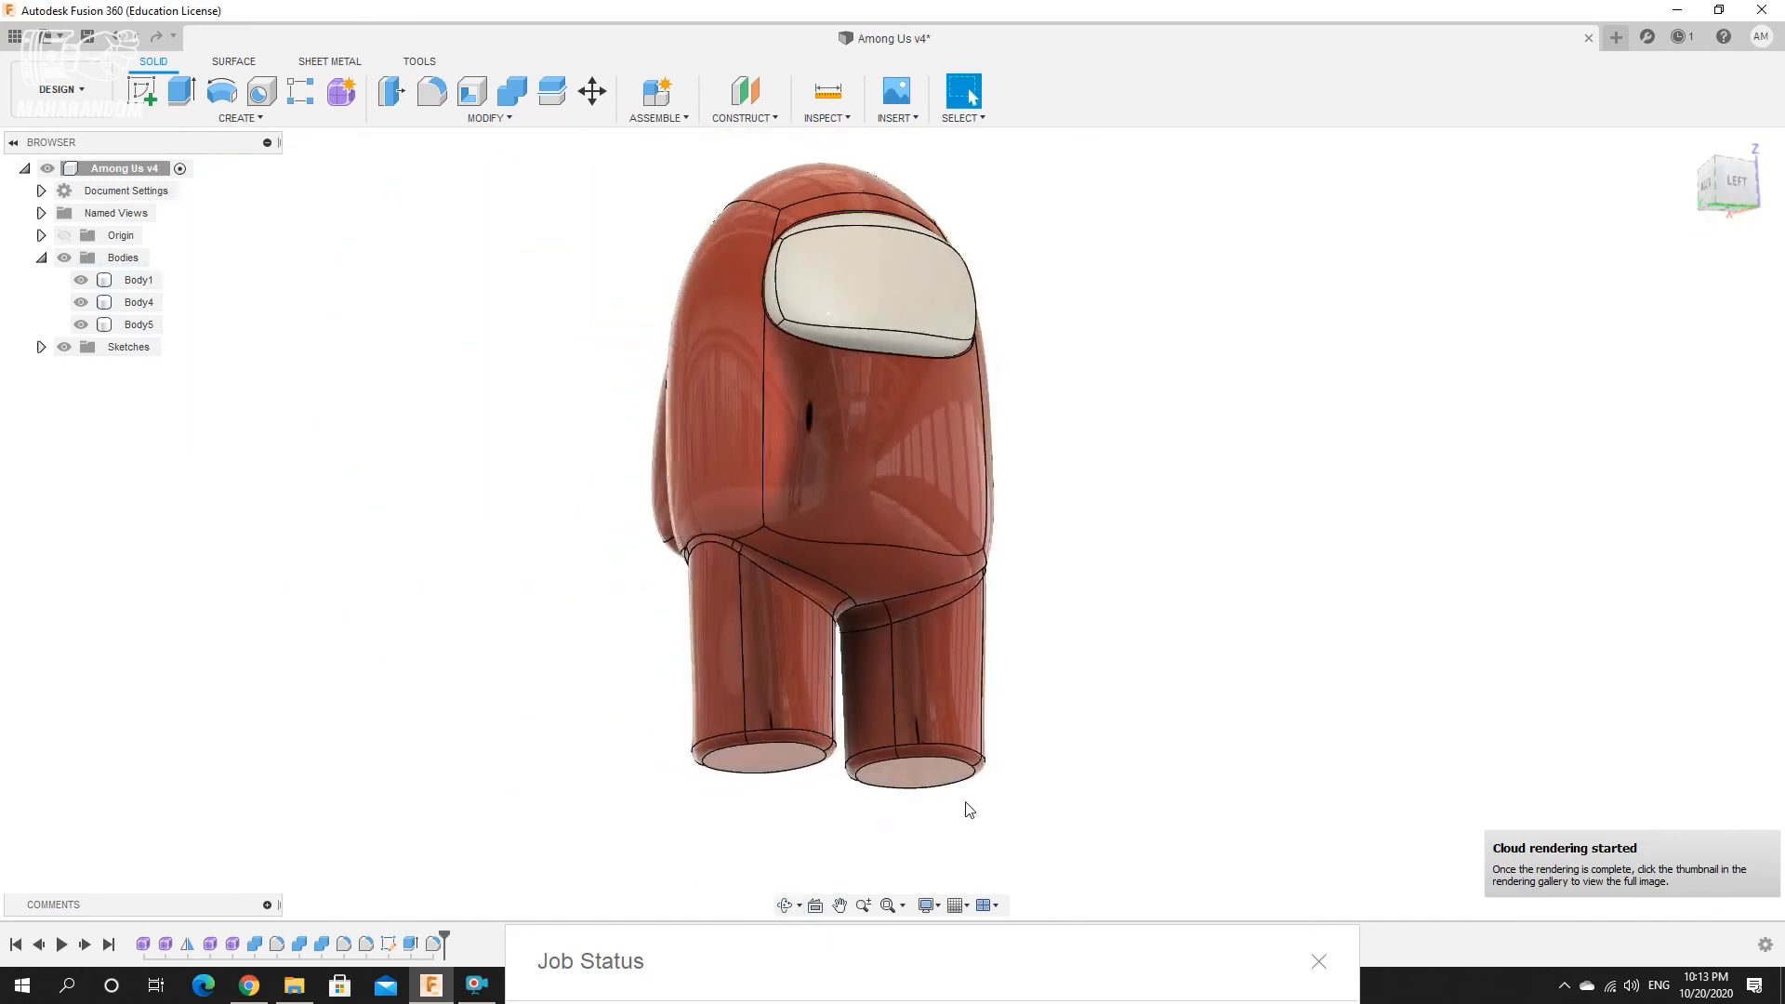
scroll(781, 747, up, 3)
scroll(783, 747, down, 4)
shift+middle_drag(778, 642, 622, 579)
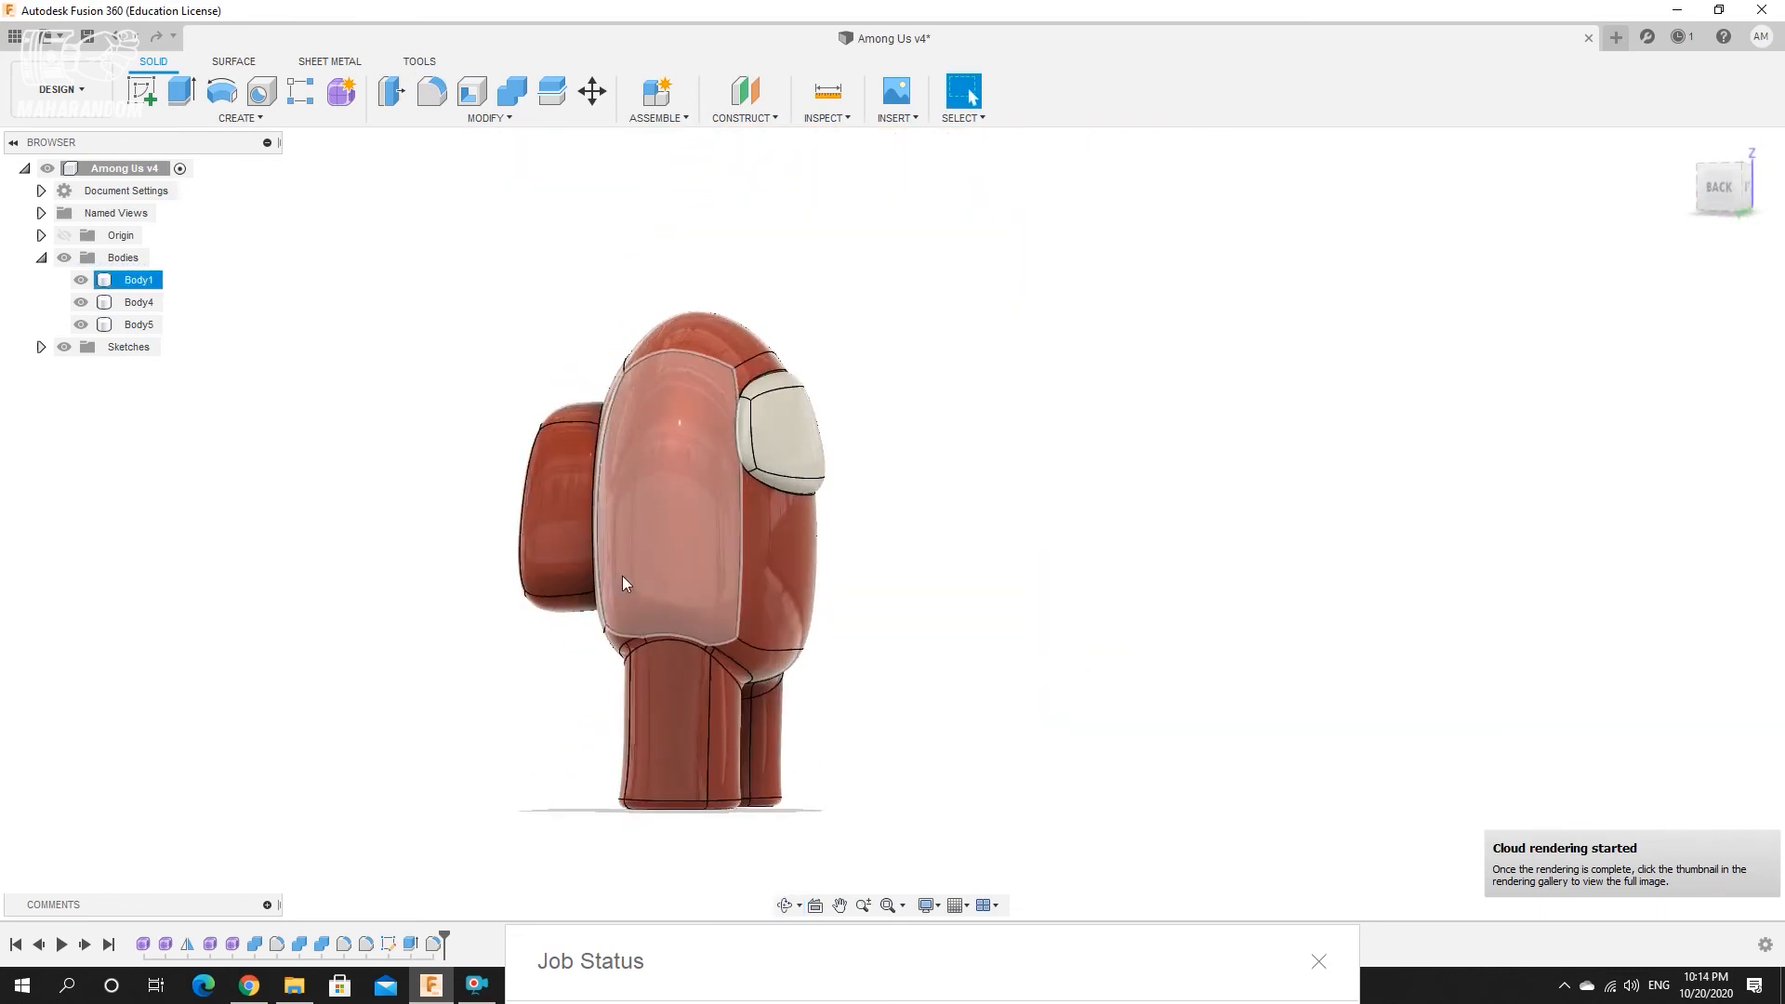
scroll(1069, 507, down, 3)
scroll(734, 499, up, 3)
shift+middle_drag(777, 498, 678, 493)
drag(925, 954, 852, 270)
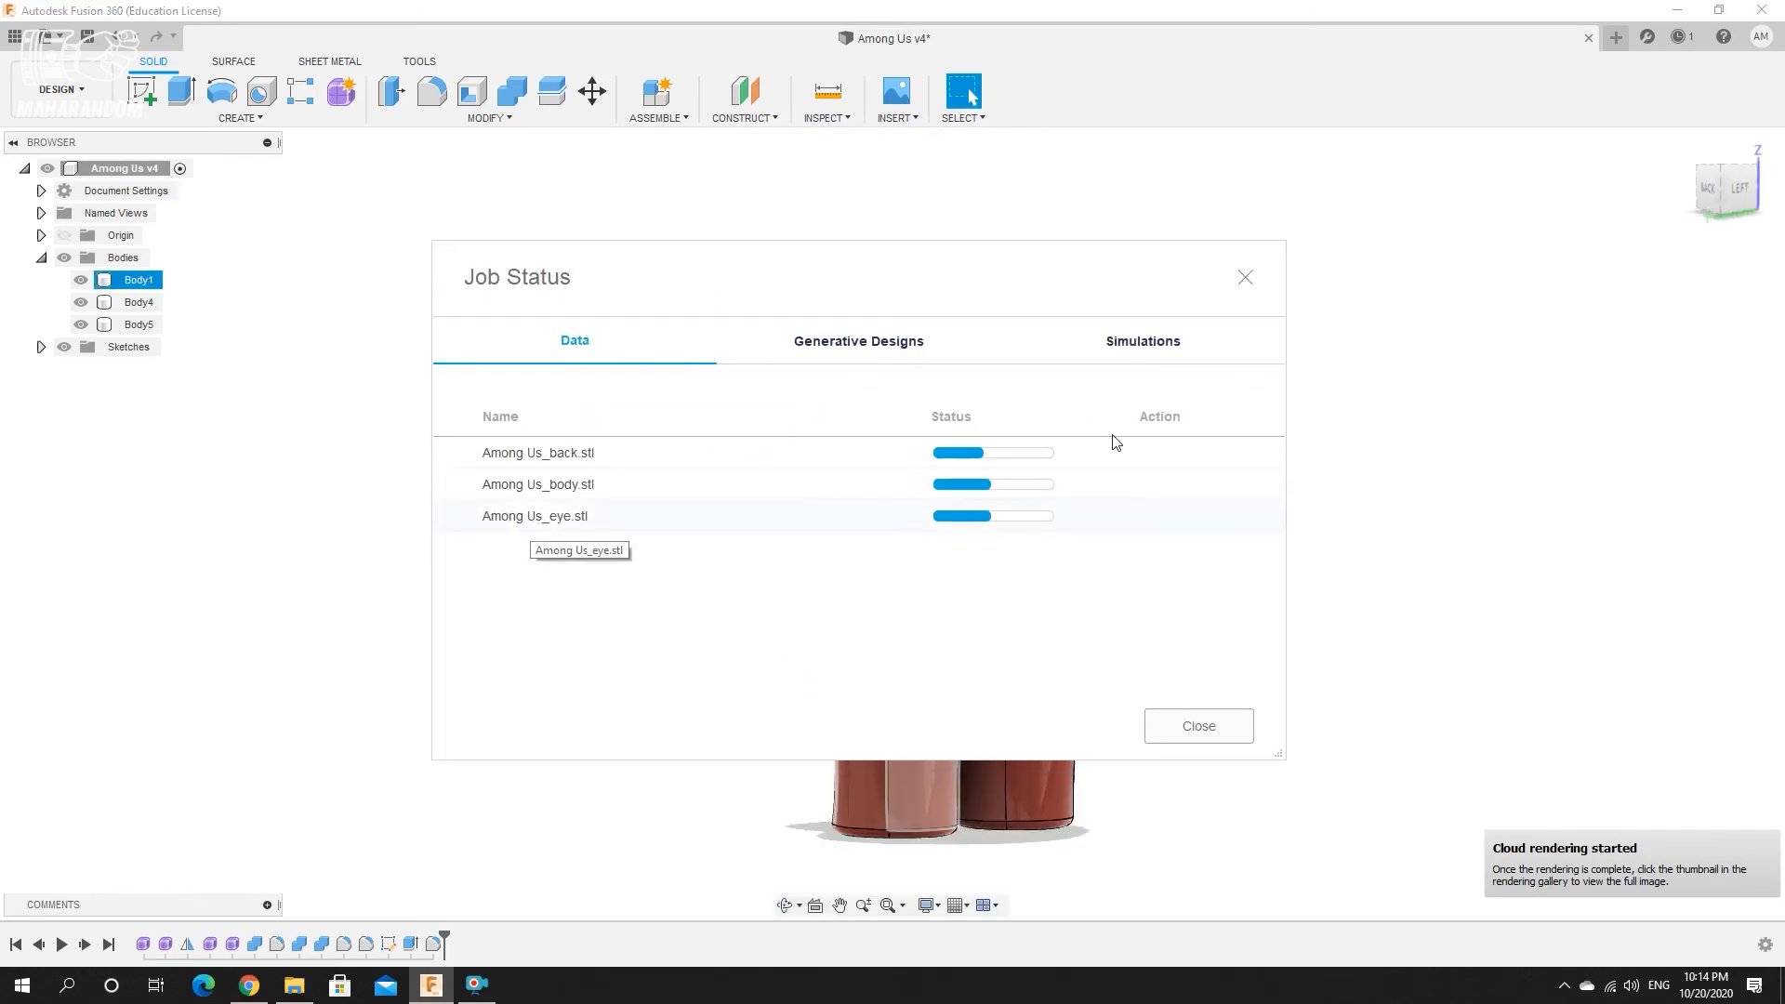
click(1199, 726)
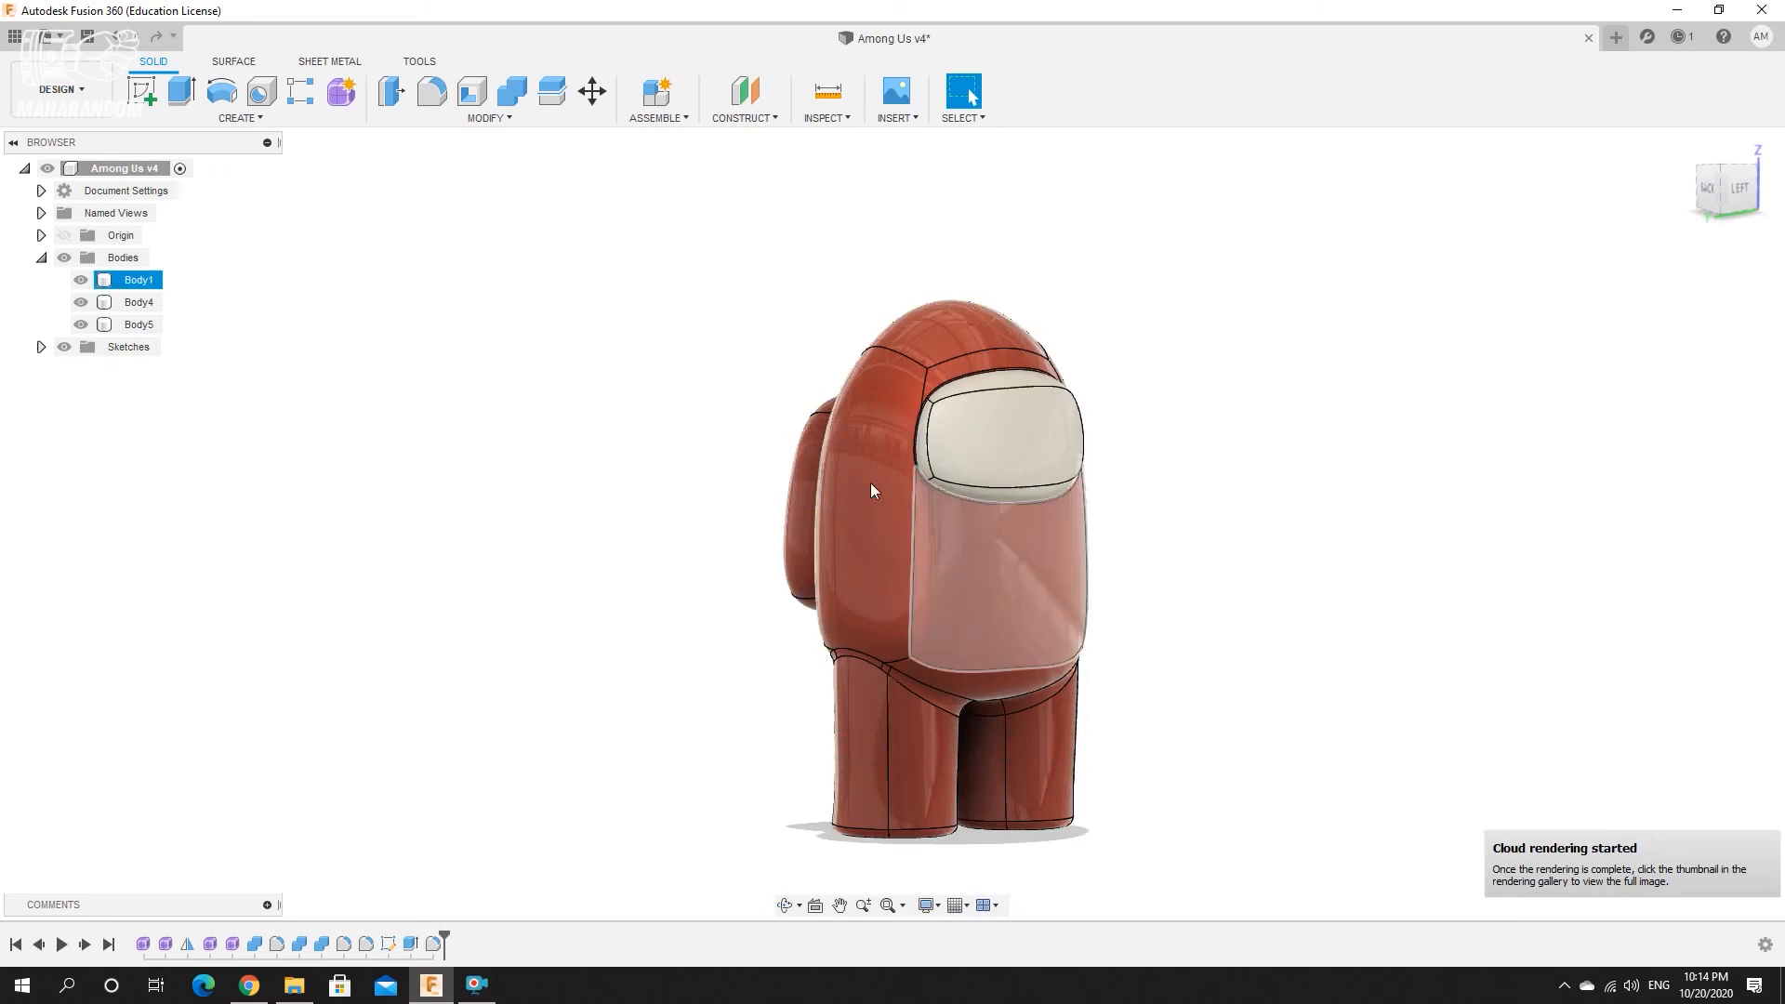
Inspect the flattened leg ends from the side and from below up close.
scroll(1042, 654, up, 3)
shift+middle_drag(850, 586, 901, 574)
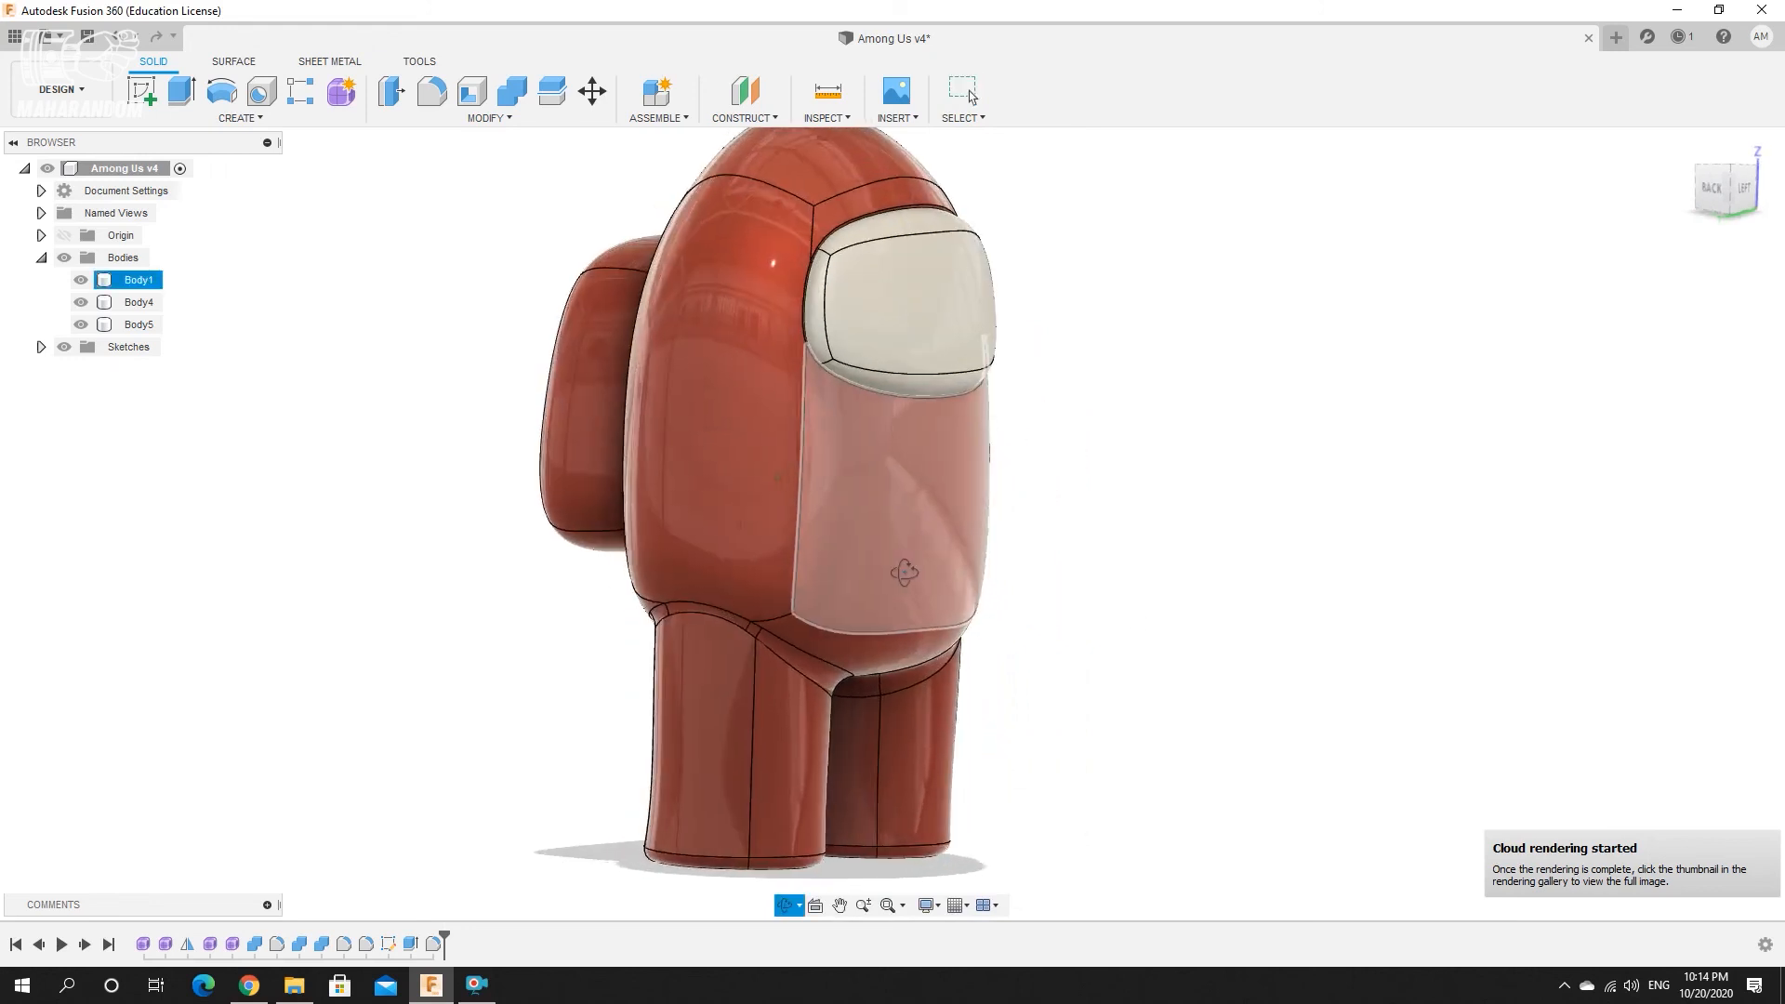
scroll(980, 568, down, 3)
scroll(860, 733, up, 4)
shift+middle_drag(841, 688, 845, 637)
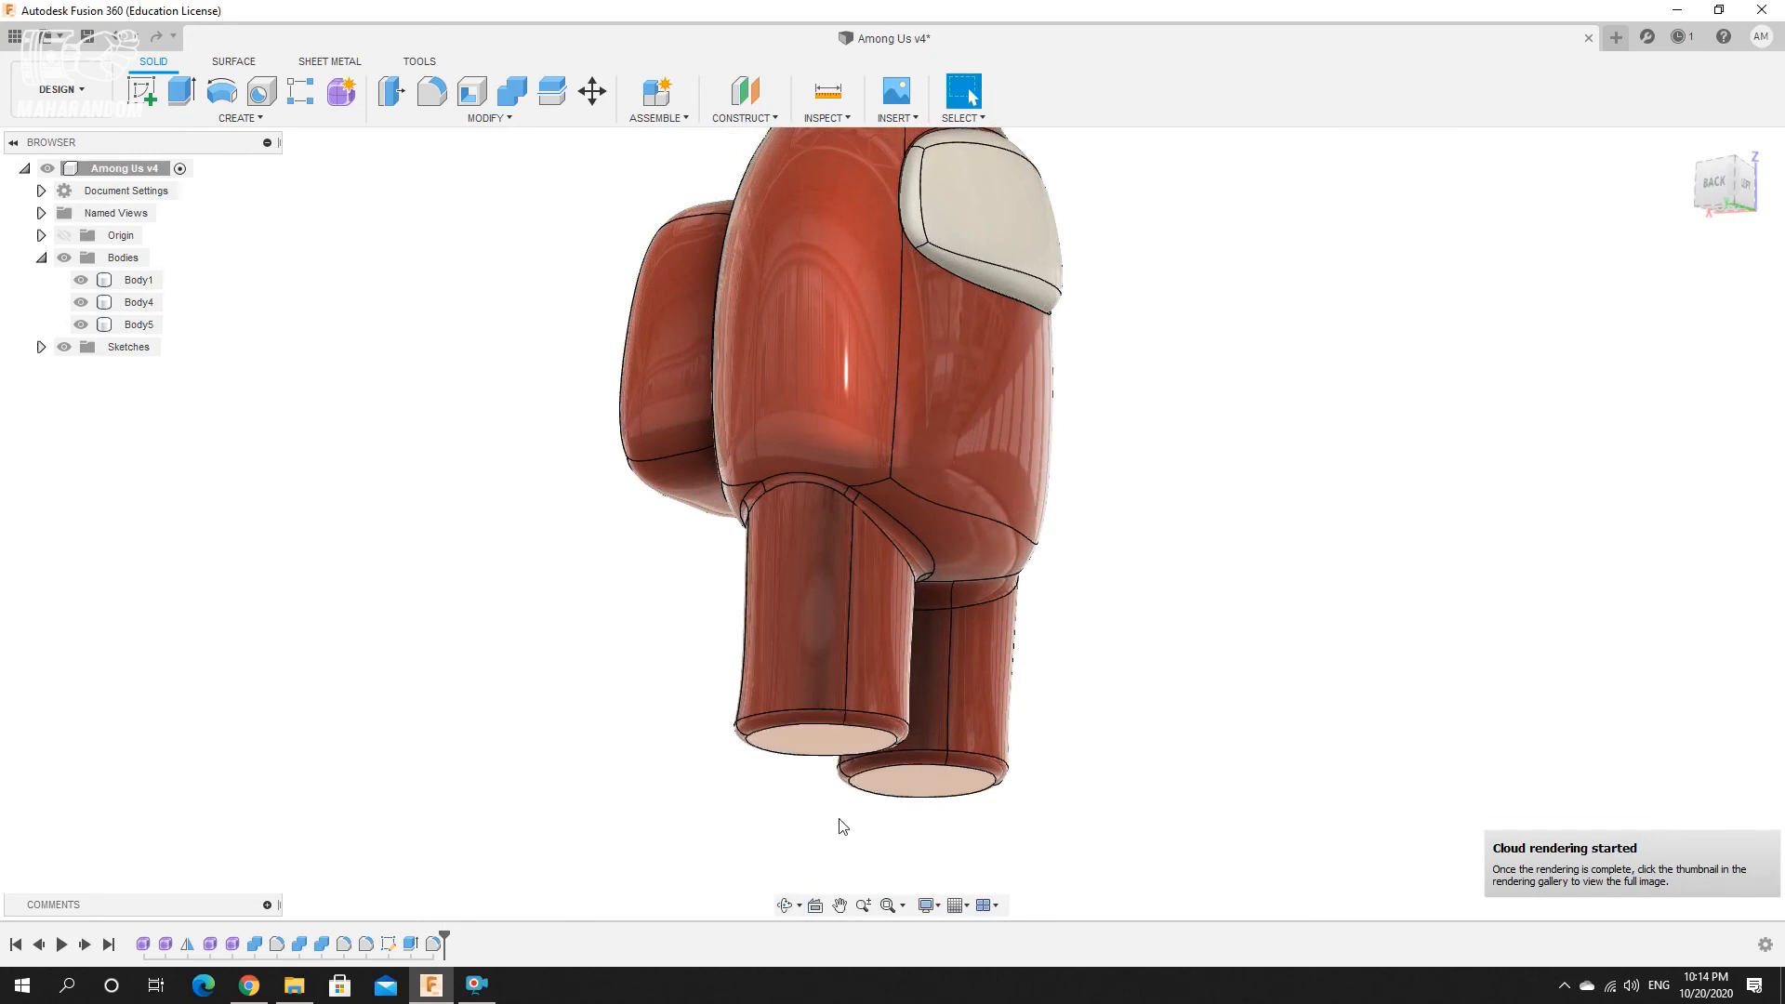
scroll(840, 794, up, 3)
scroll(814, 732, down, 3)
shift+middle_drag(814, 737, 558, 444)
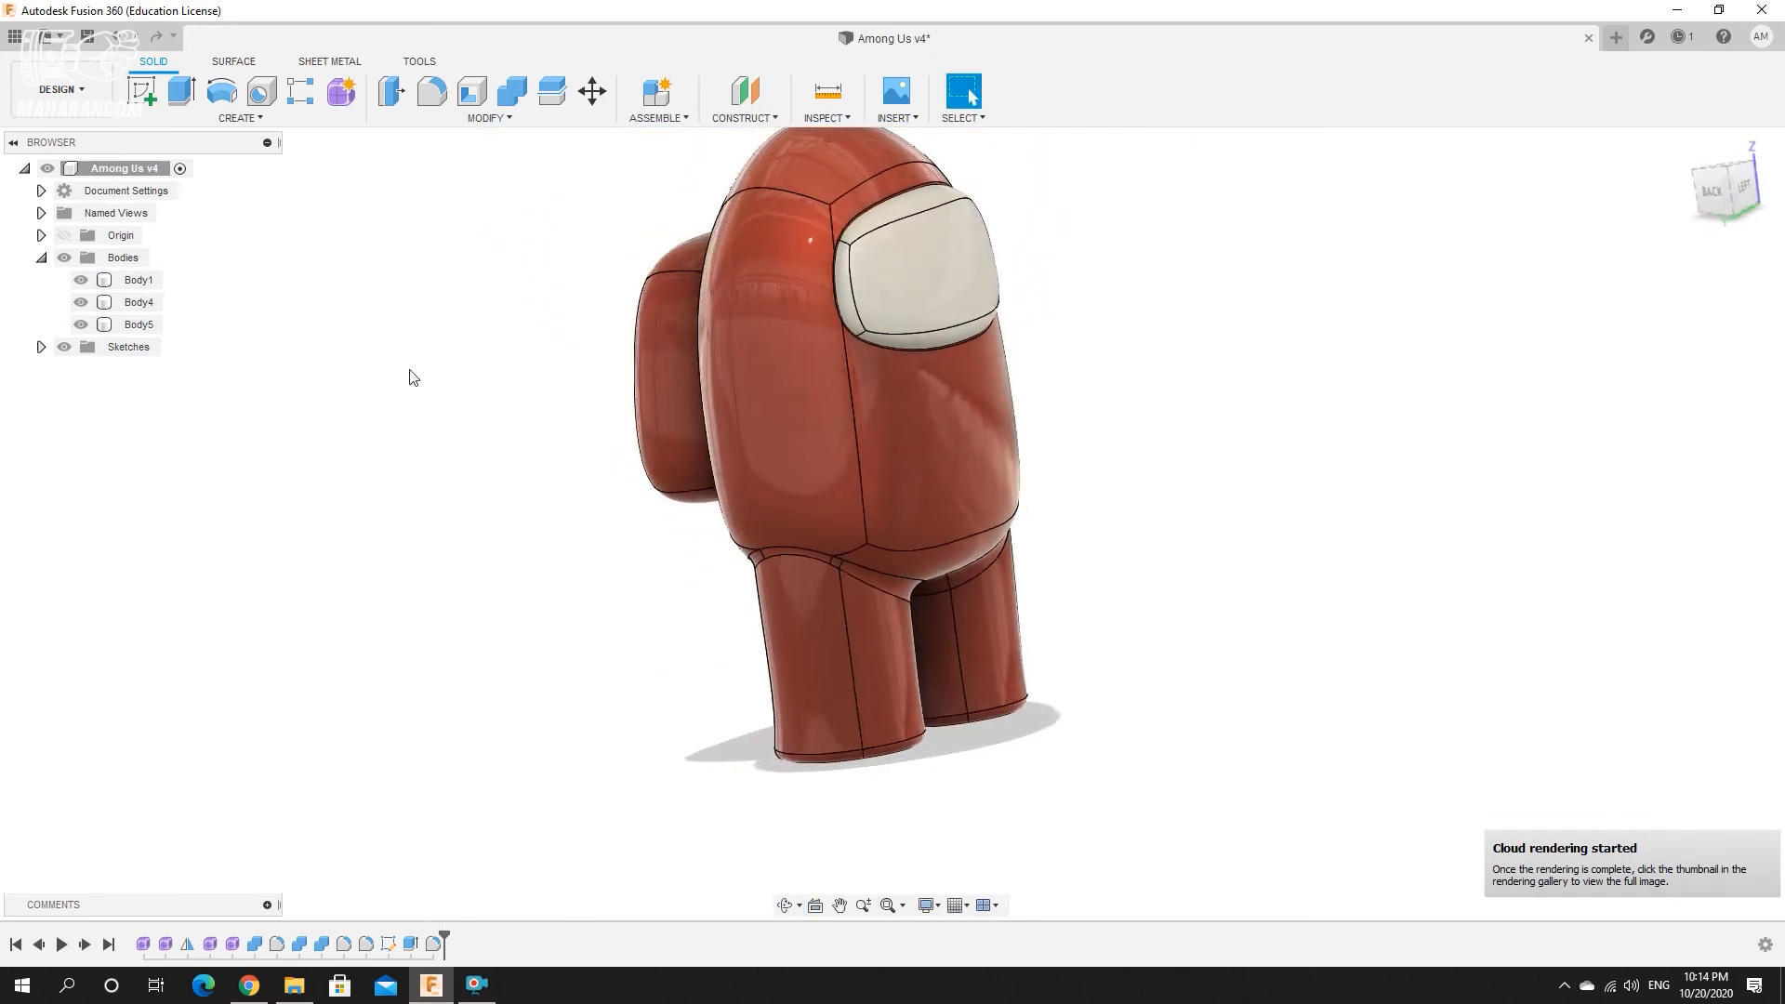
Hide the visor and backpack bodies and export the remaining main body as an STL file.
click(79, 303)
click(80, 325)
scroll(885, 401, down, 4)
click(48, 38)
click(153, 305)
click(893, 239)
click(679, 387)
click(1180, 414)
Show only the visor body (Body4), select it and export it as an STL file.
click(81, 280)
click(81, 302)
shift+middle_drag(717, 307, 777, 321)
click(139, 303)
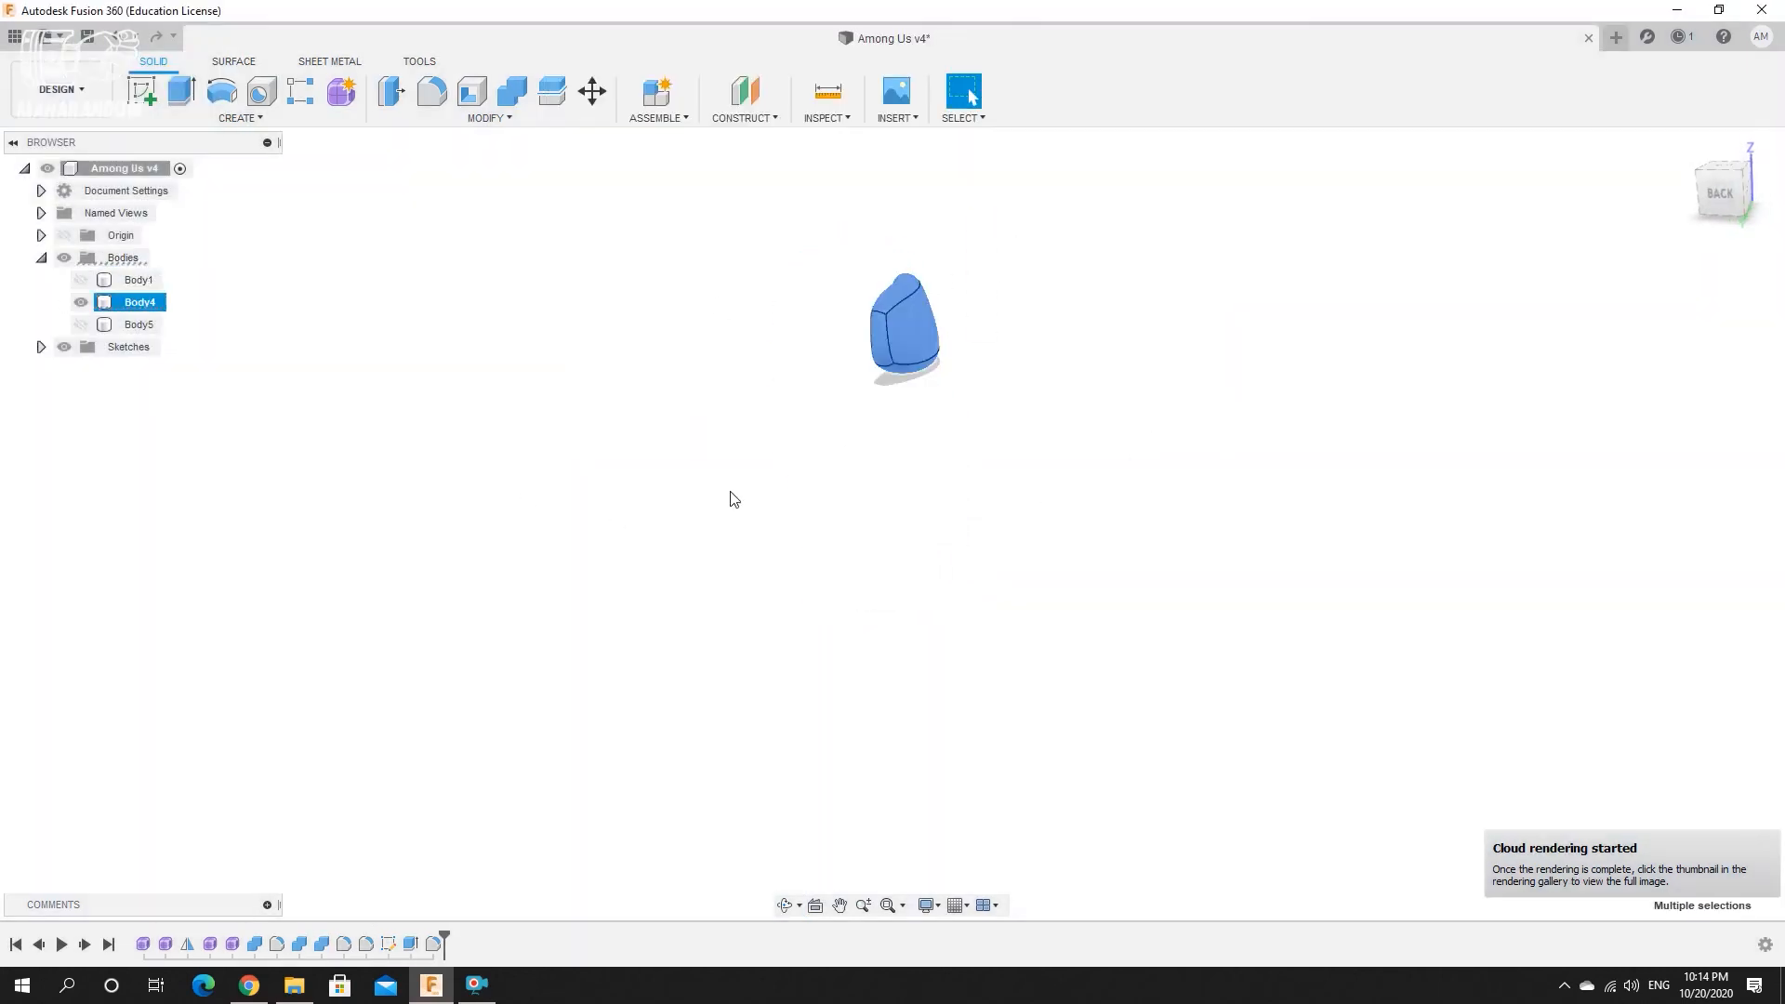
click(49, 37)
click(152, 305)
click(744, 239)
click(697, 387)
click(1180, 414)
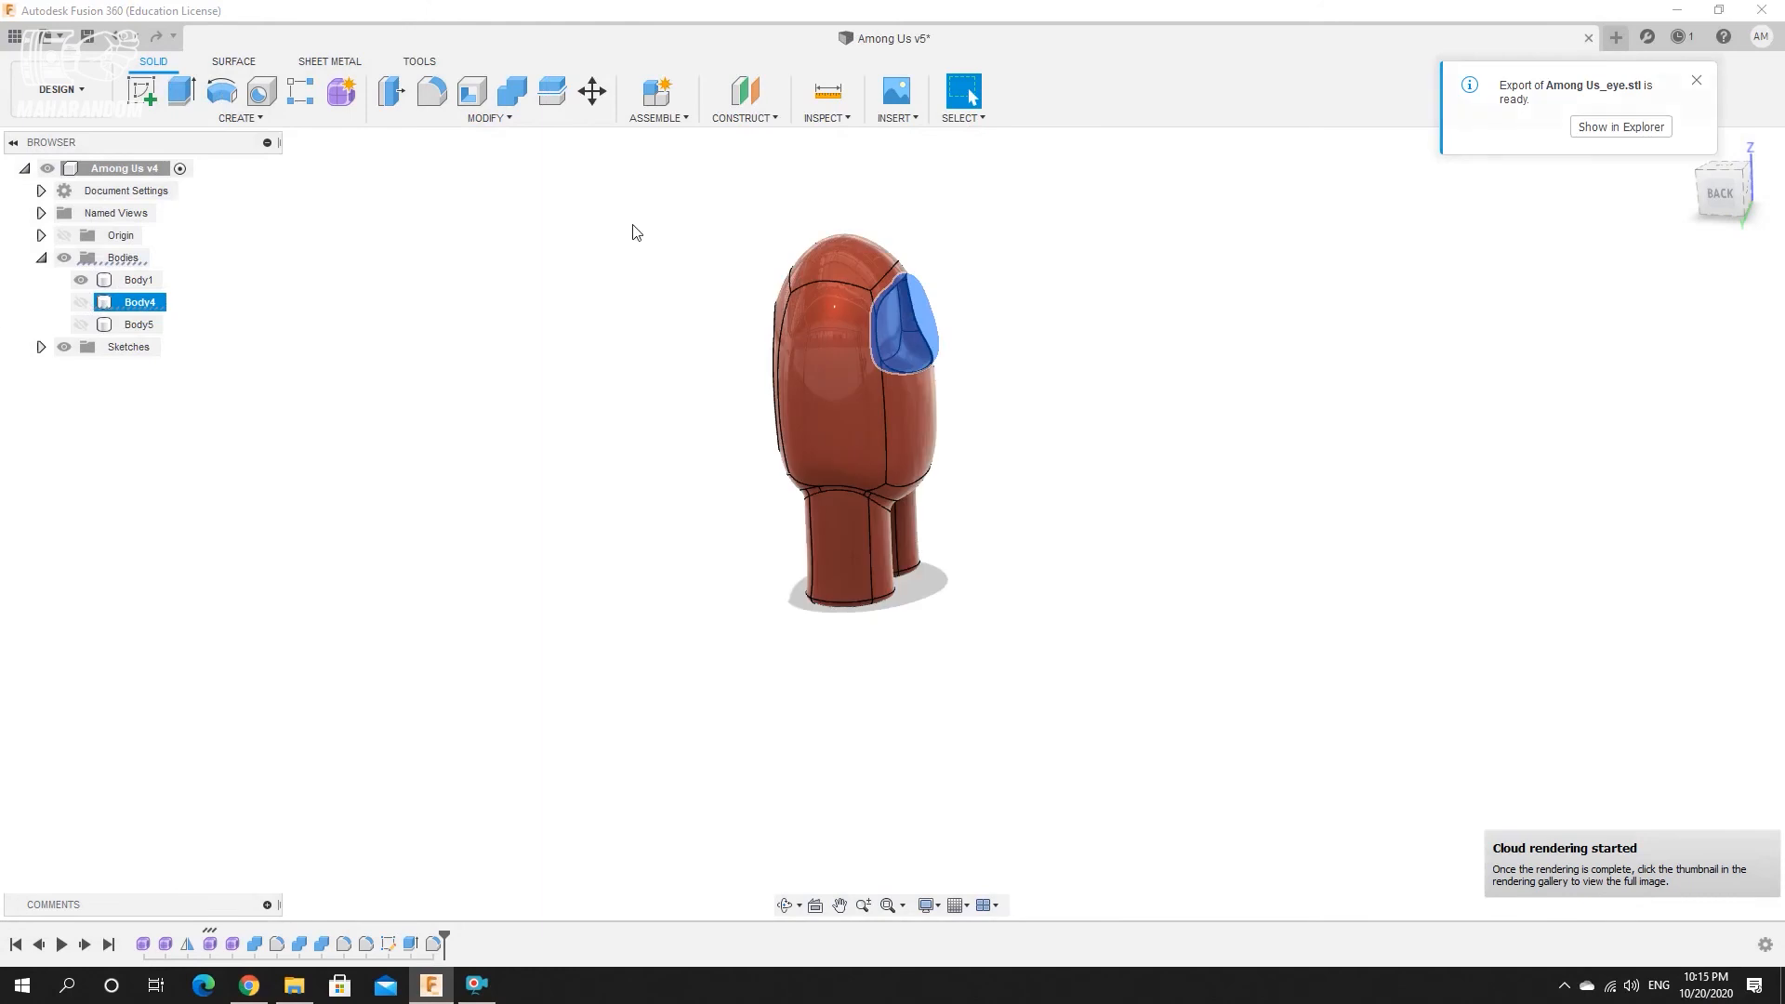
Export the main body (Body1) as STL to the Downloads folder, replacing the v5 suffix in the file name.
click(48, 37)
click(72, 270)
click(892, 240)
click(598, 386)
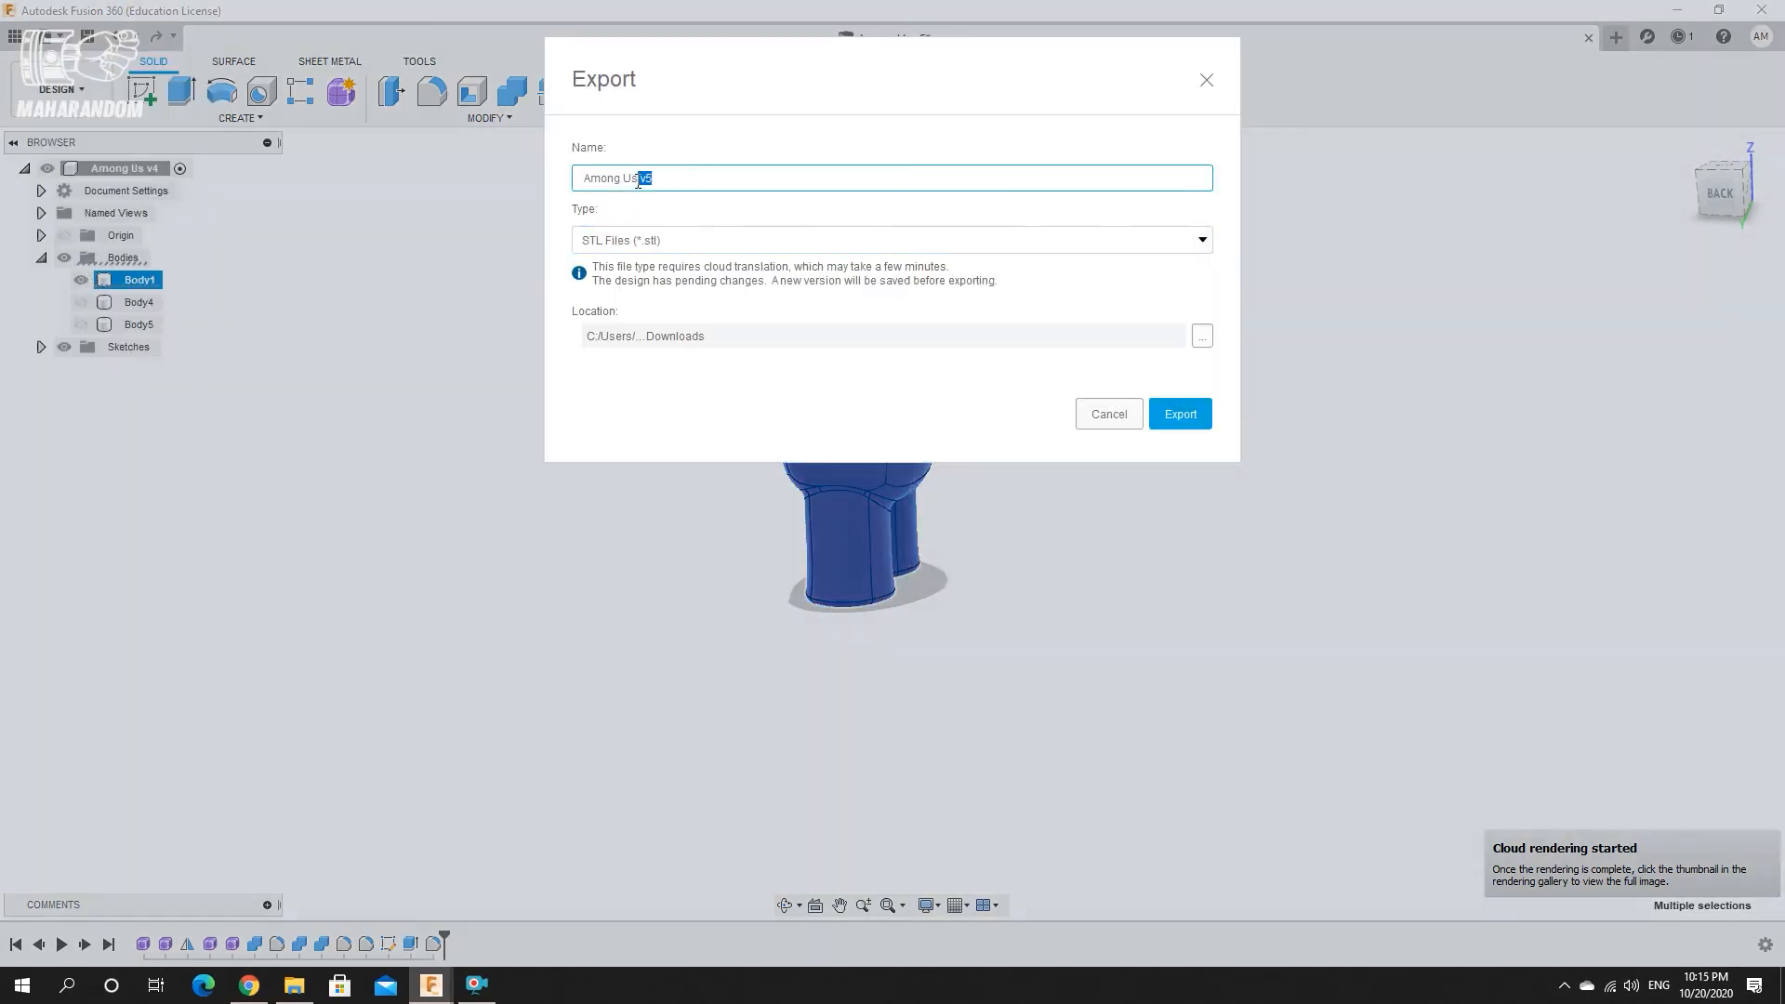
click(1180, 414)
Isolate Body4, the visor, and export it as an STL file named Among Us_eye.
click(81, 279)
click(81, 302)
click(138, 302)
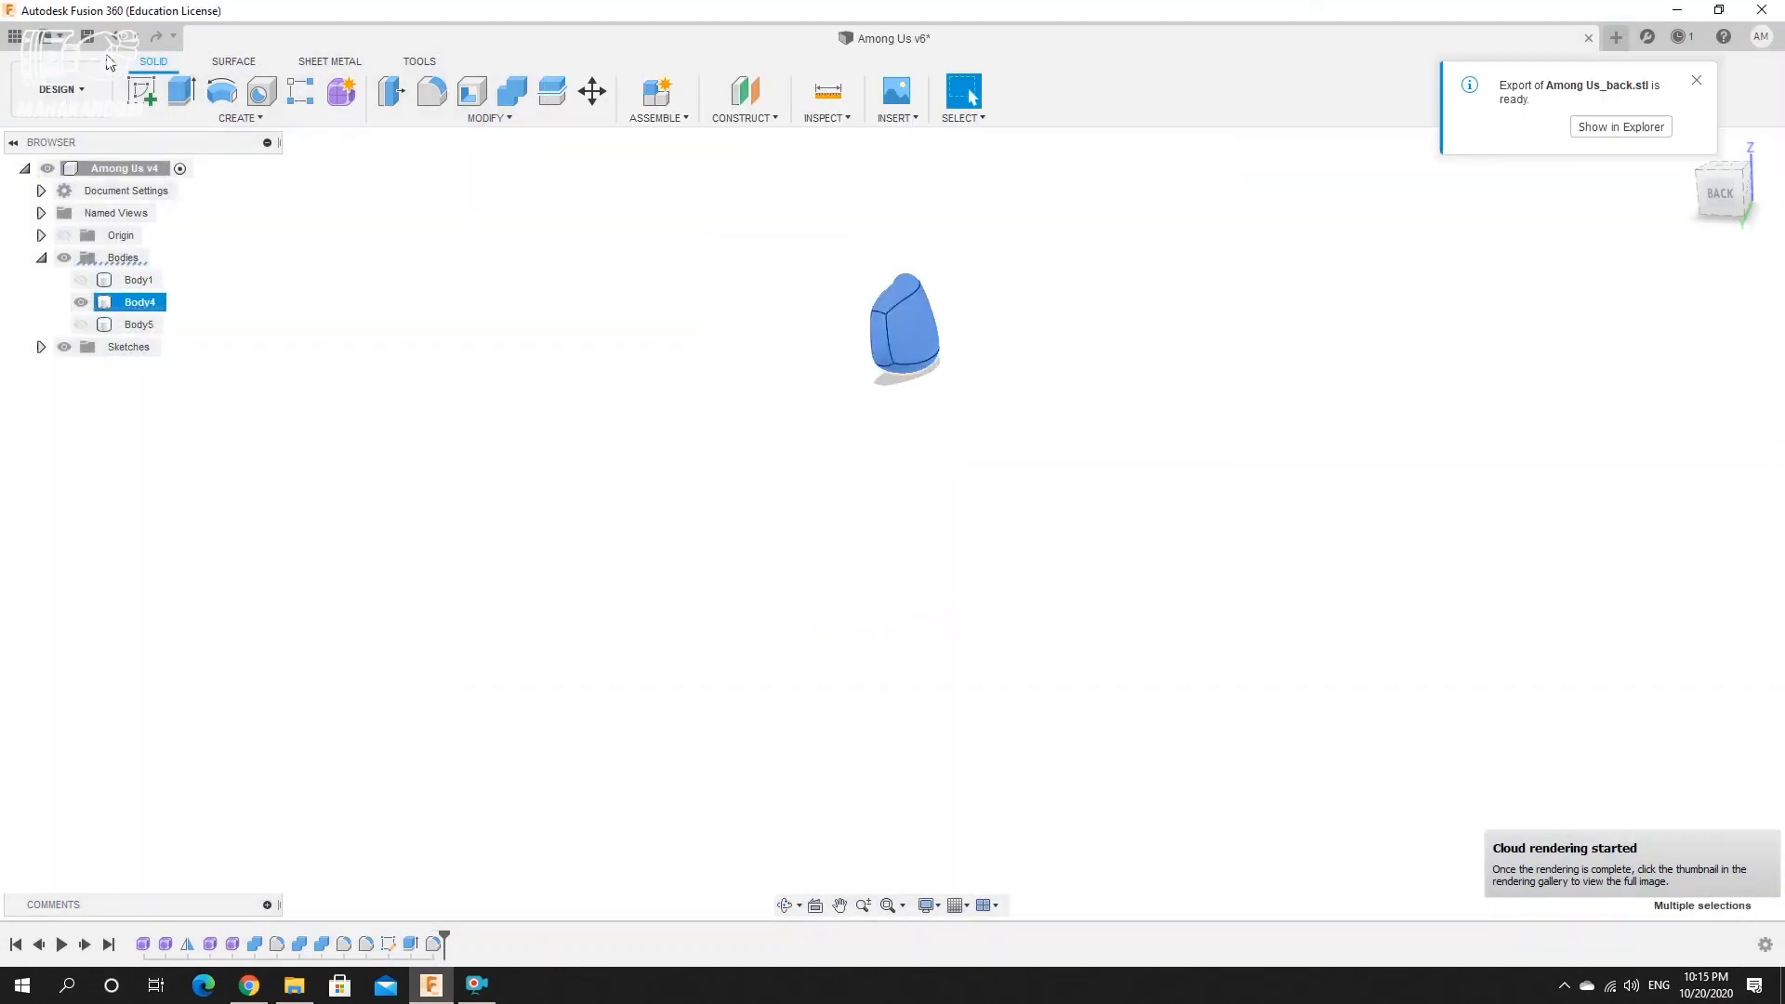
click(48, 38)
click(72, 269)
double_click(641, 183)
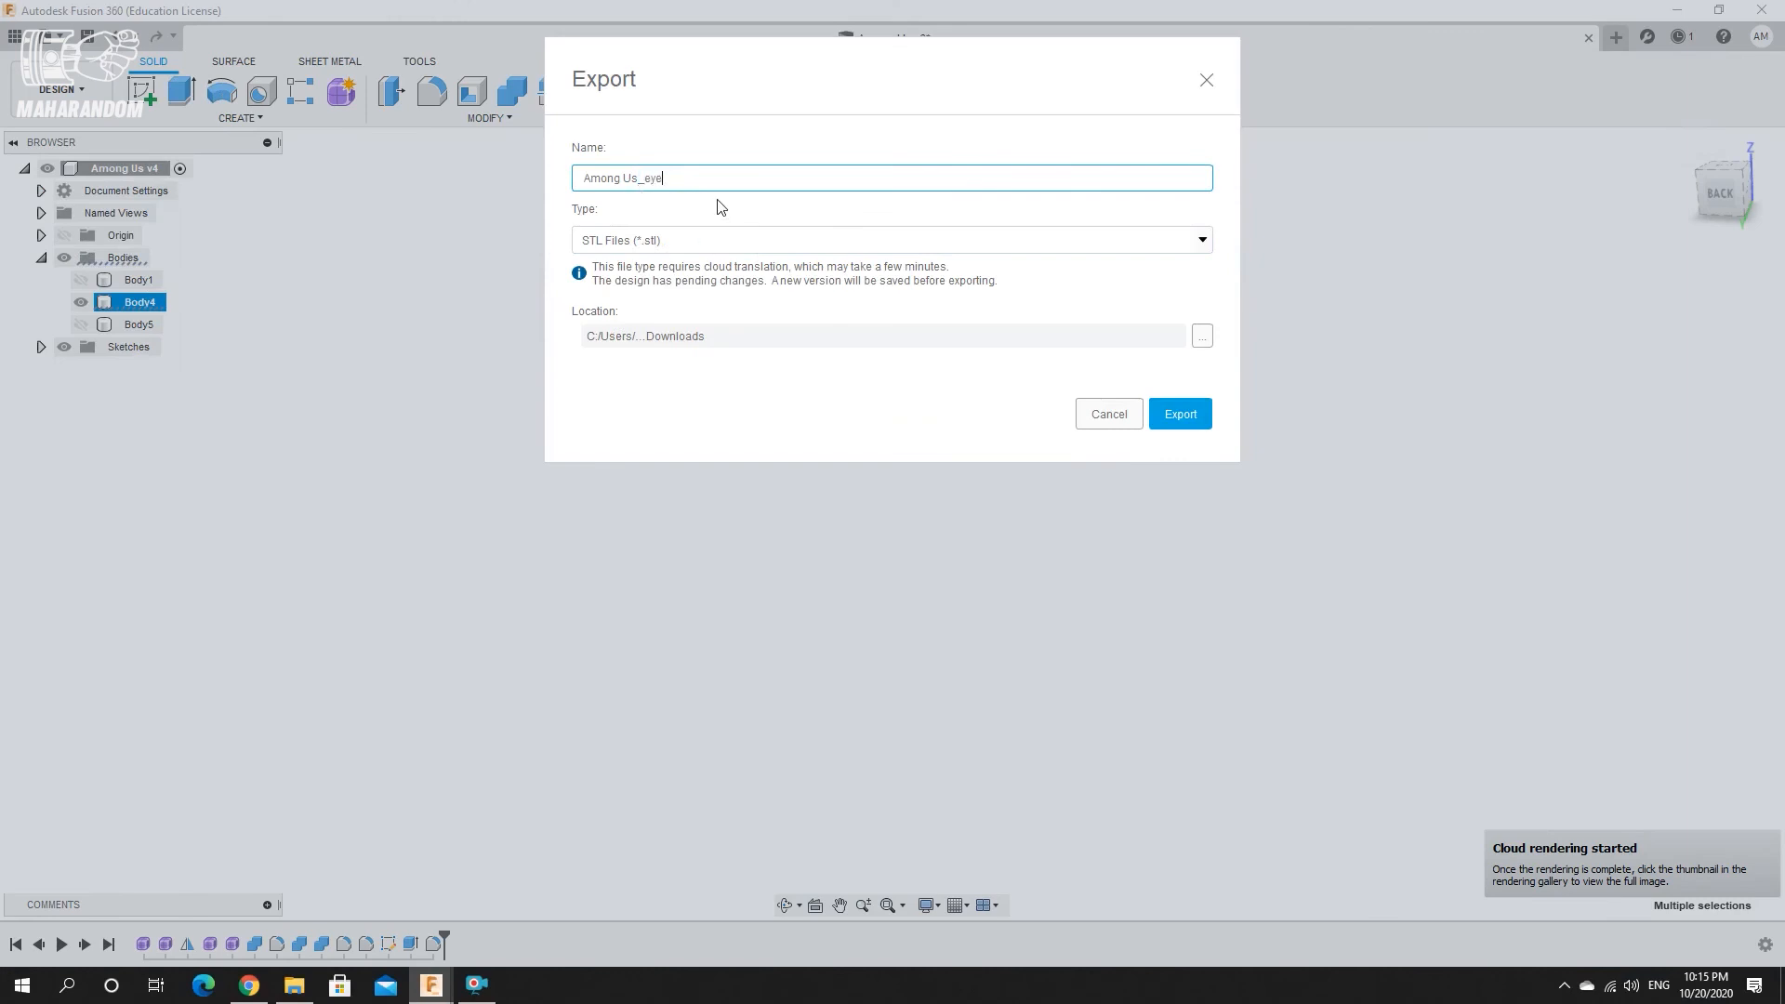
click(1183, 415)
Show only the backpack body (Body5), select it and export it as an STL file to the Downloads folder.
click(81, 302)
click(81, 325)
drag(874, 248, 674, 498)
click(48, 37)
click(115, 269)
click(725, 240)
click(651, 387)
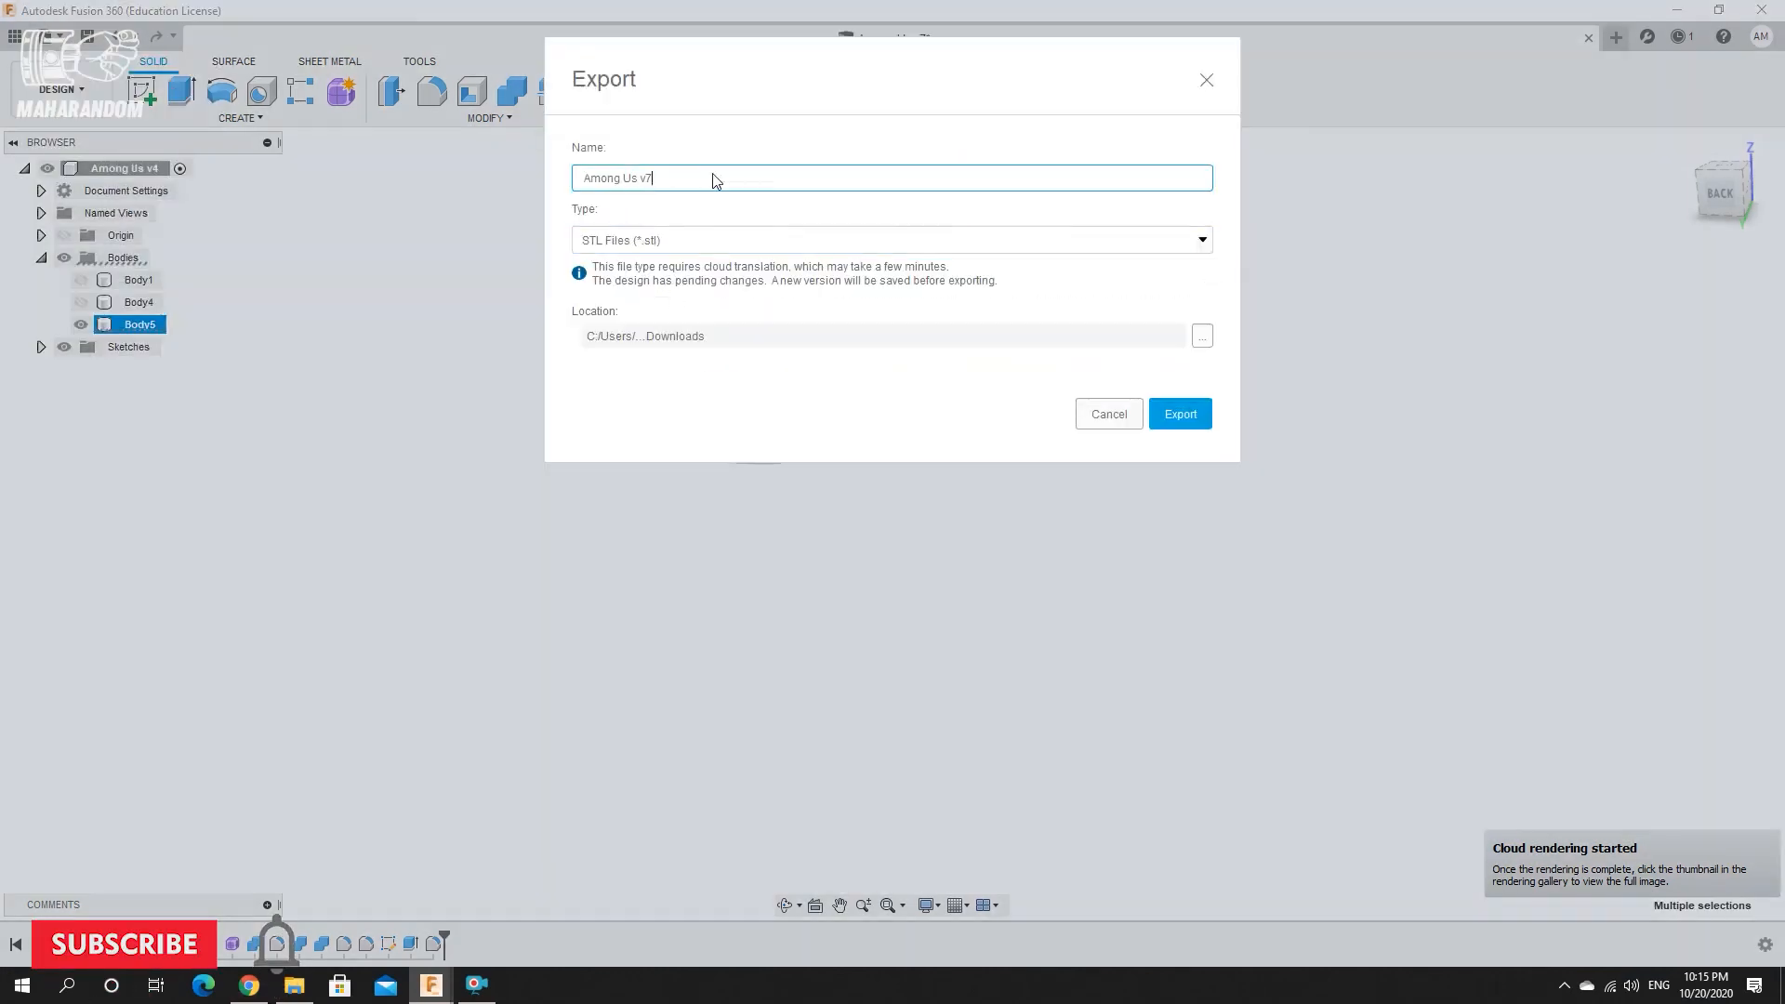
click(1180, 414)
Make the visor and main bodies visible again alongside the backpack.
click(139, 302)
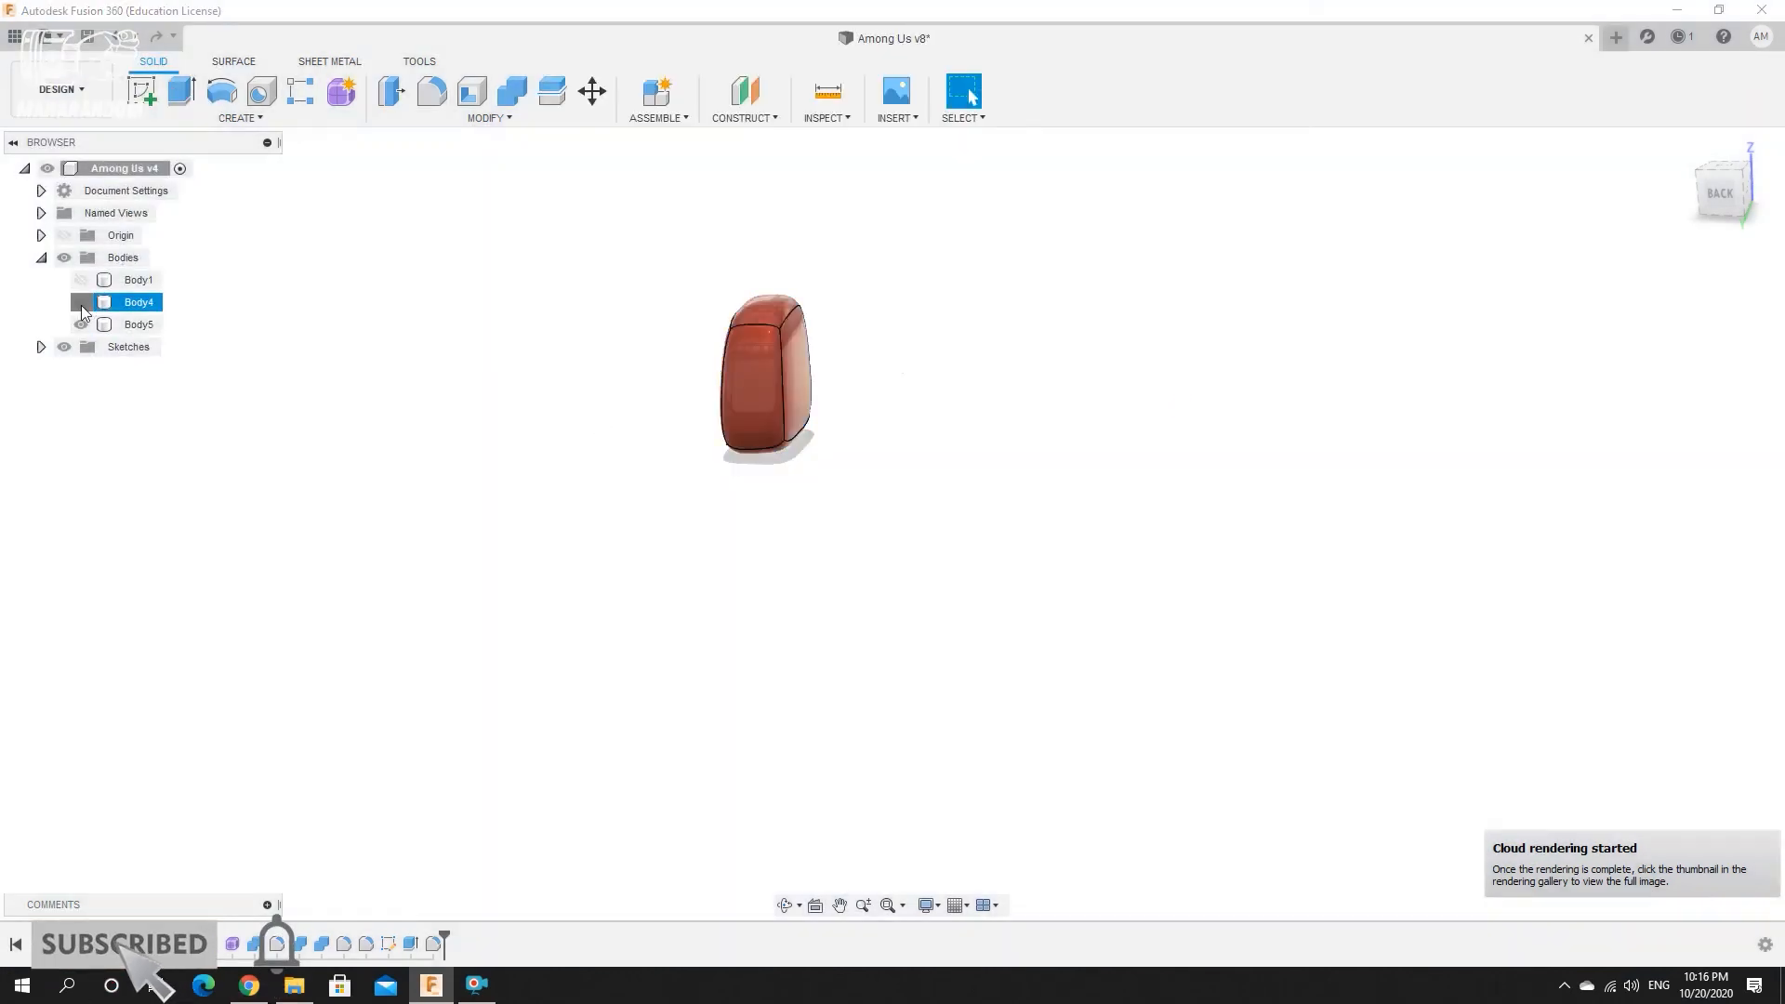
click(81, 302)
click(81, 280)
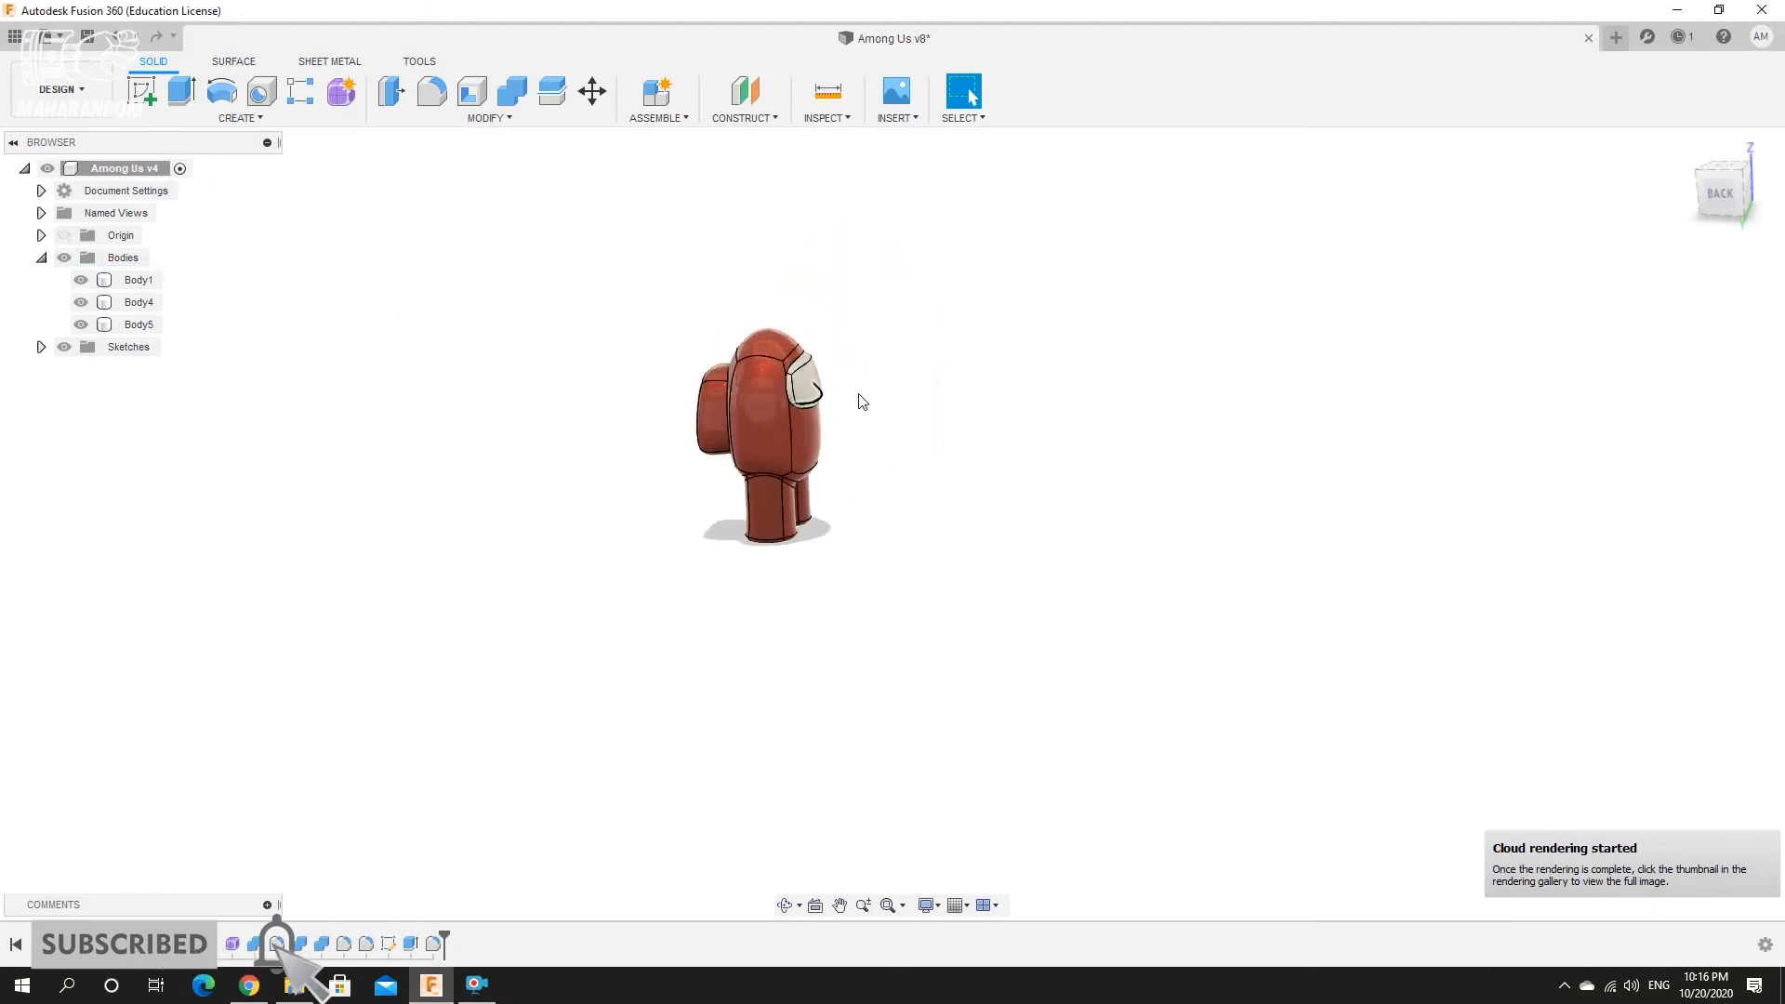
scroll(863, 402, up, 3)
shift+middle_drag(626, 410, 505, 388)
Switch to the Render workspace, open the first image in the rendering gallery and move on to the next one.
click(65, 98)
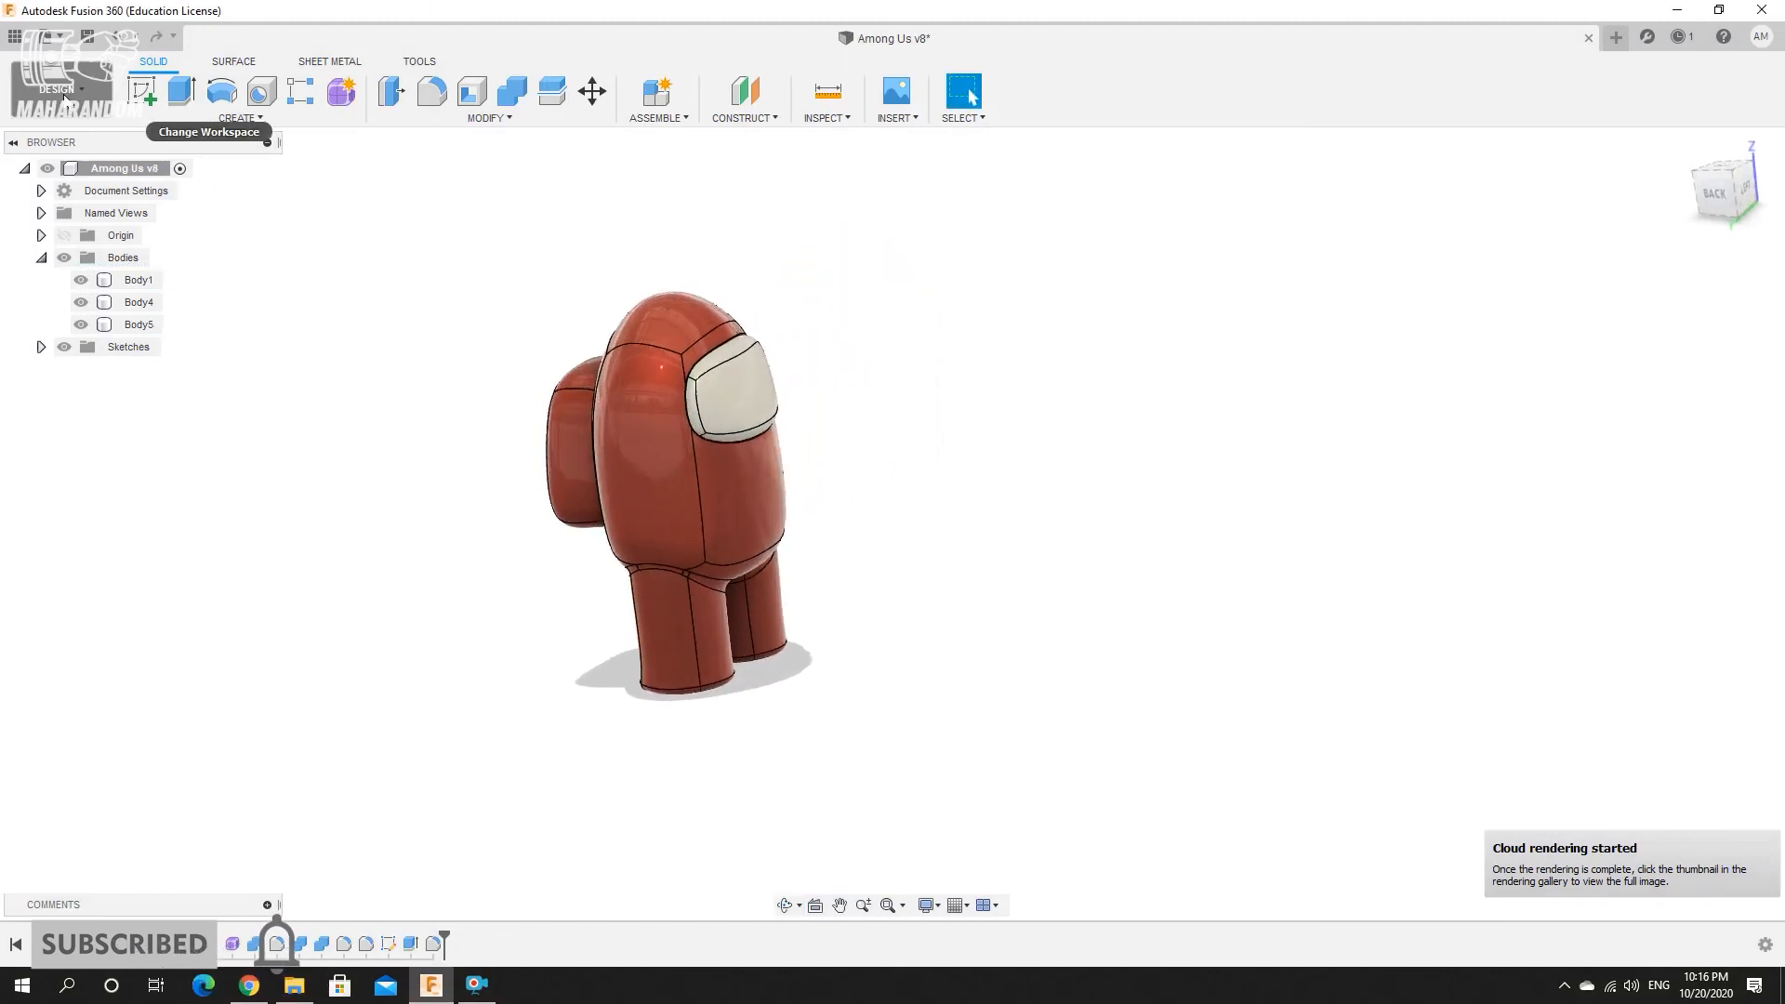
click(56, 201)
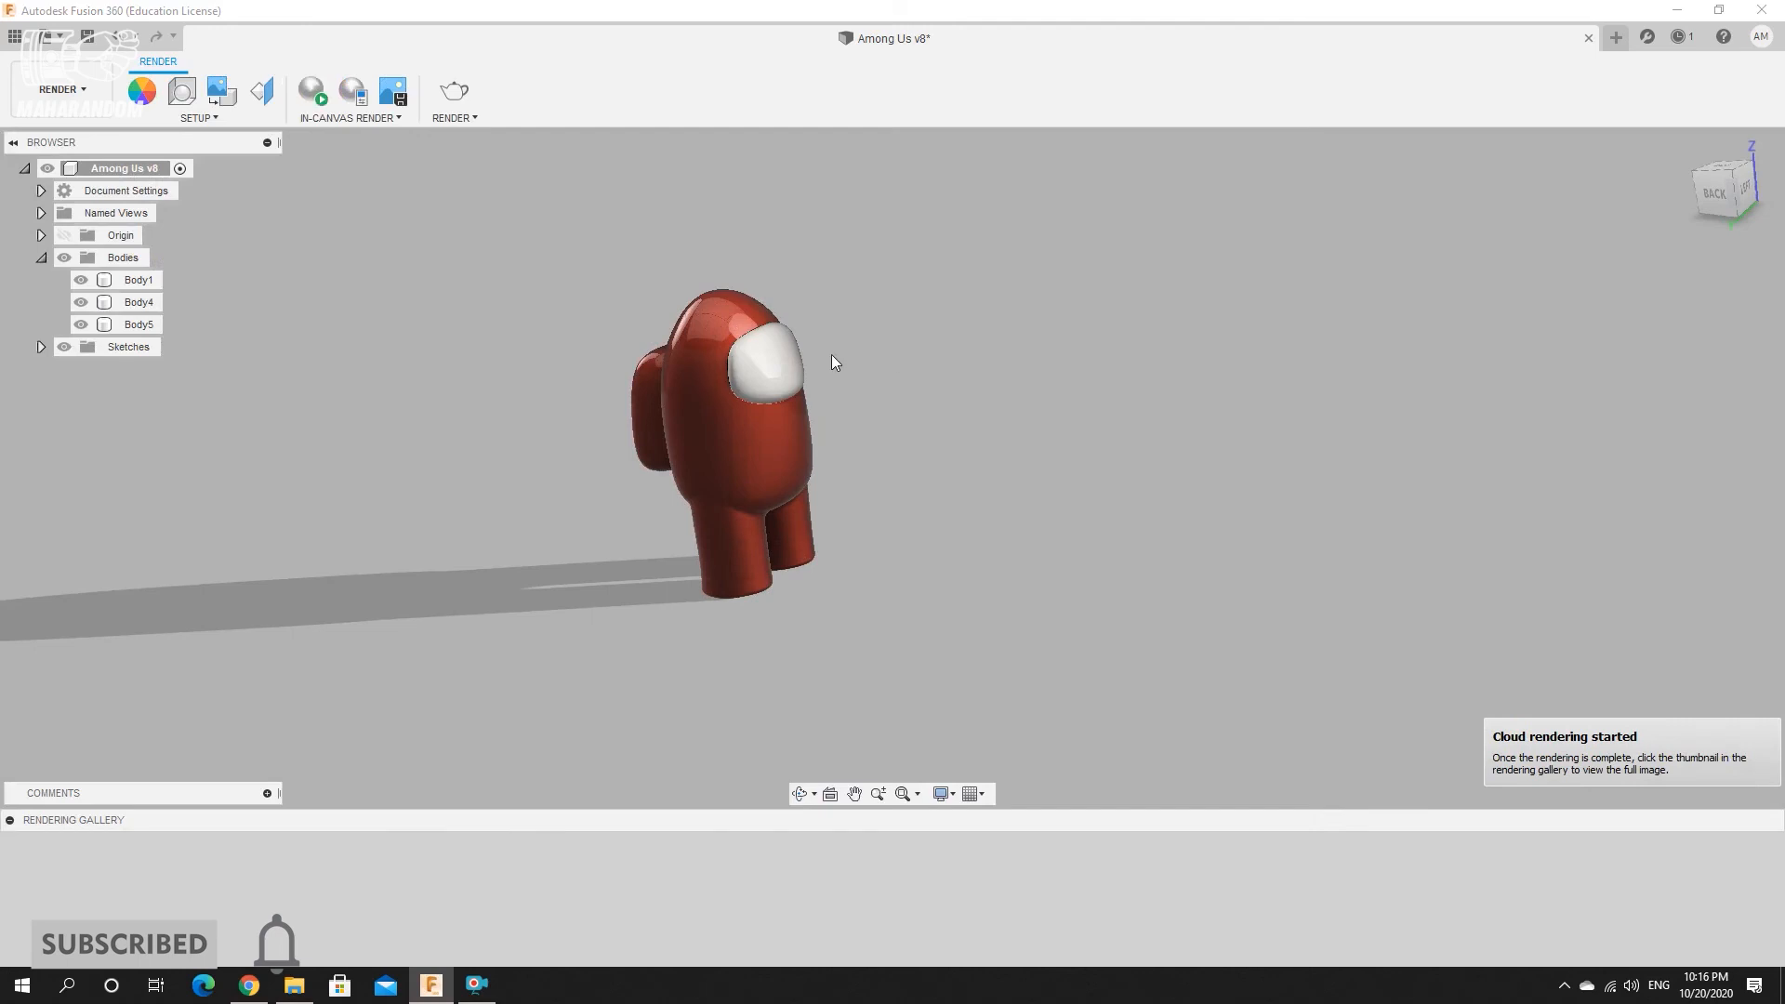
click(232, 891)
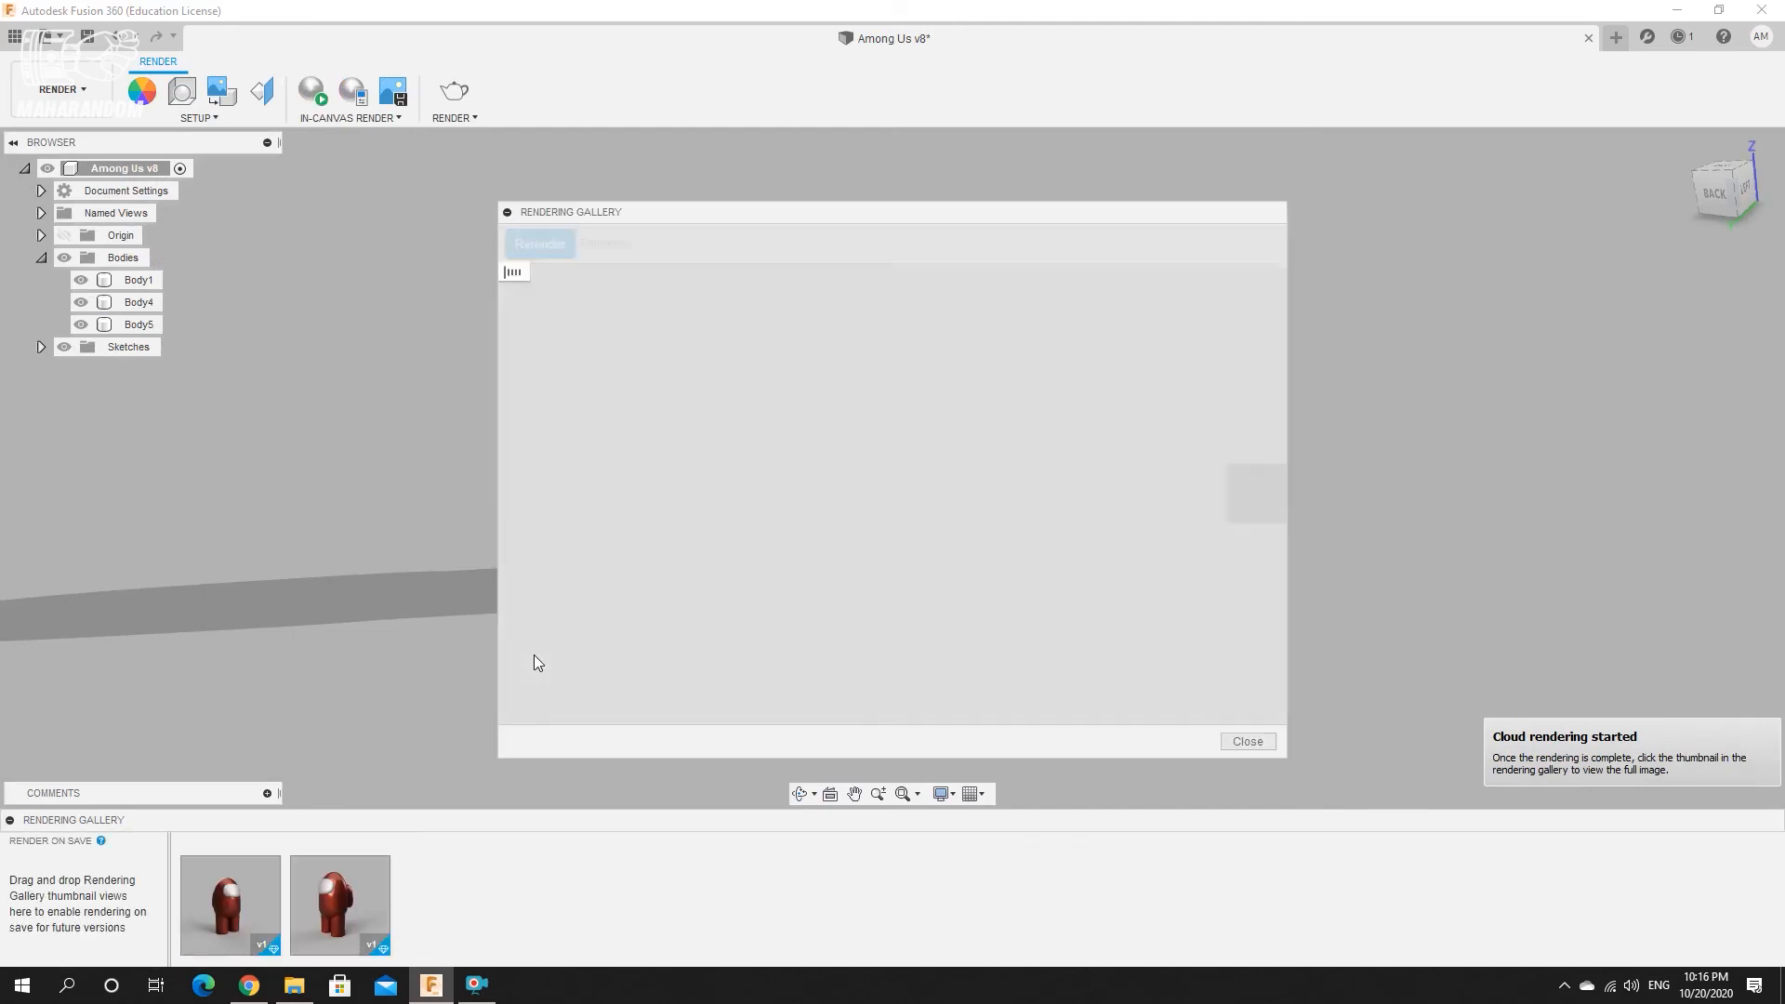
click(1256, 493)
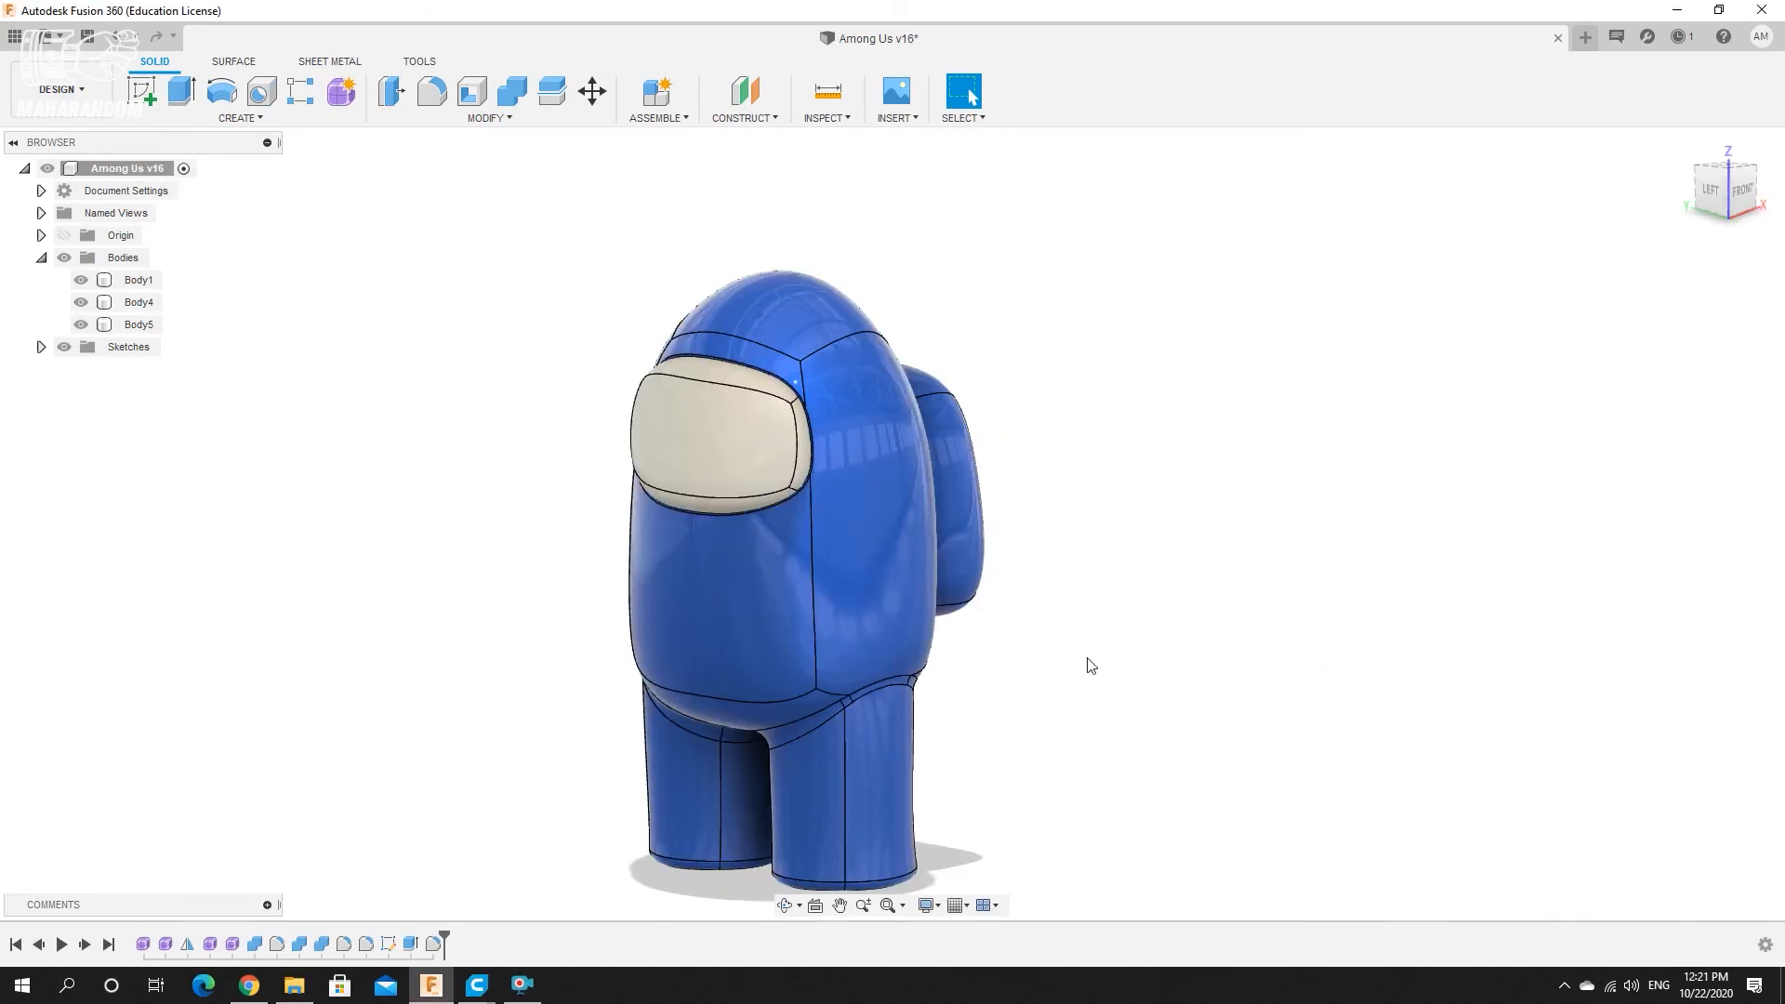
Switch to the Ultimaker Cura window holding the character's parts, keep the customized profile settings and slice the models.
mouse_move(477, 993)
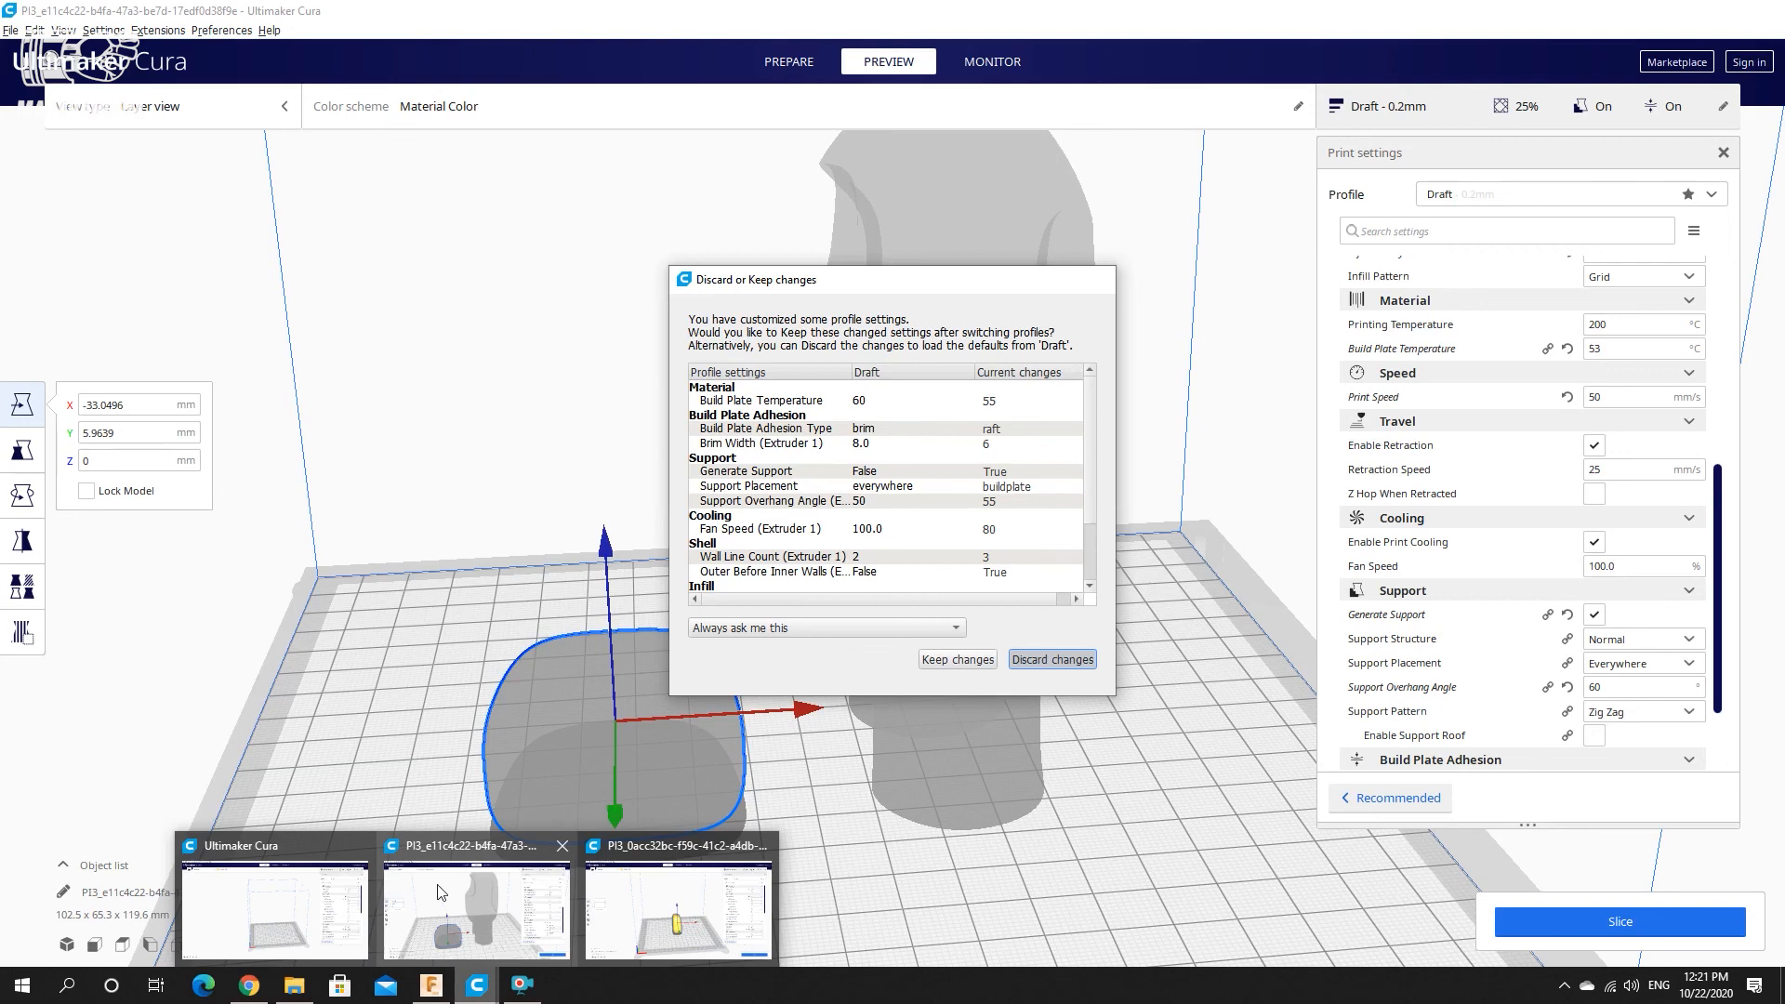
click(449, 850)
click(958, 659)
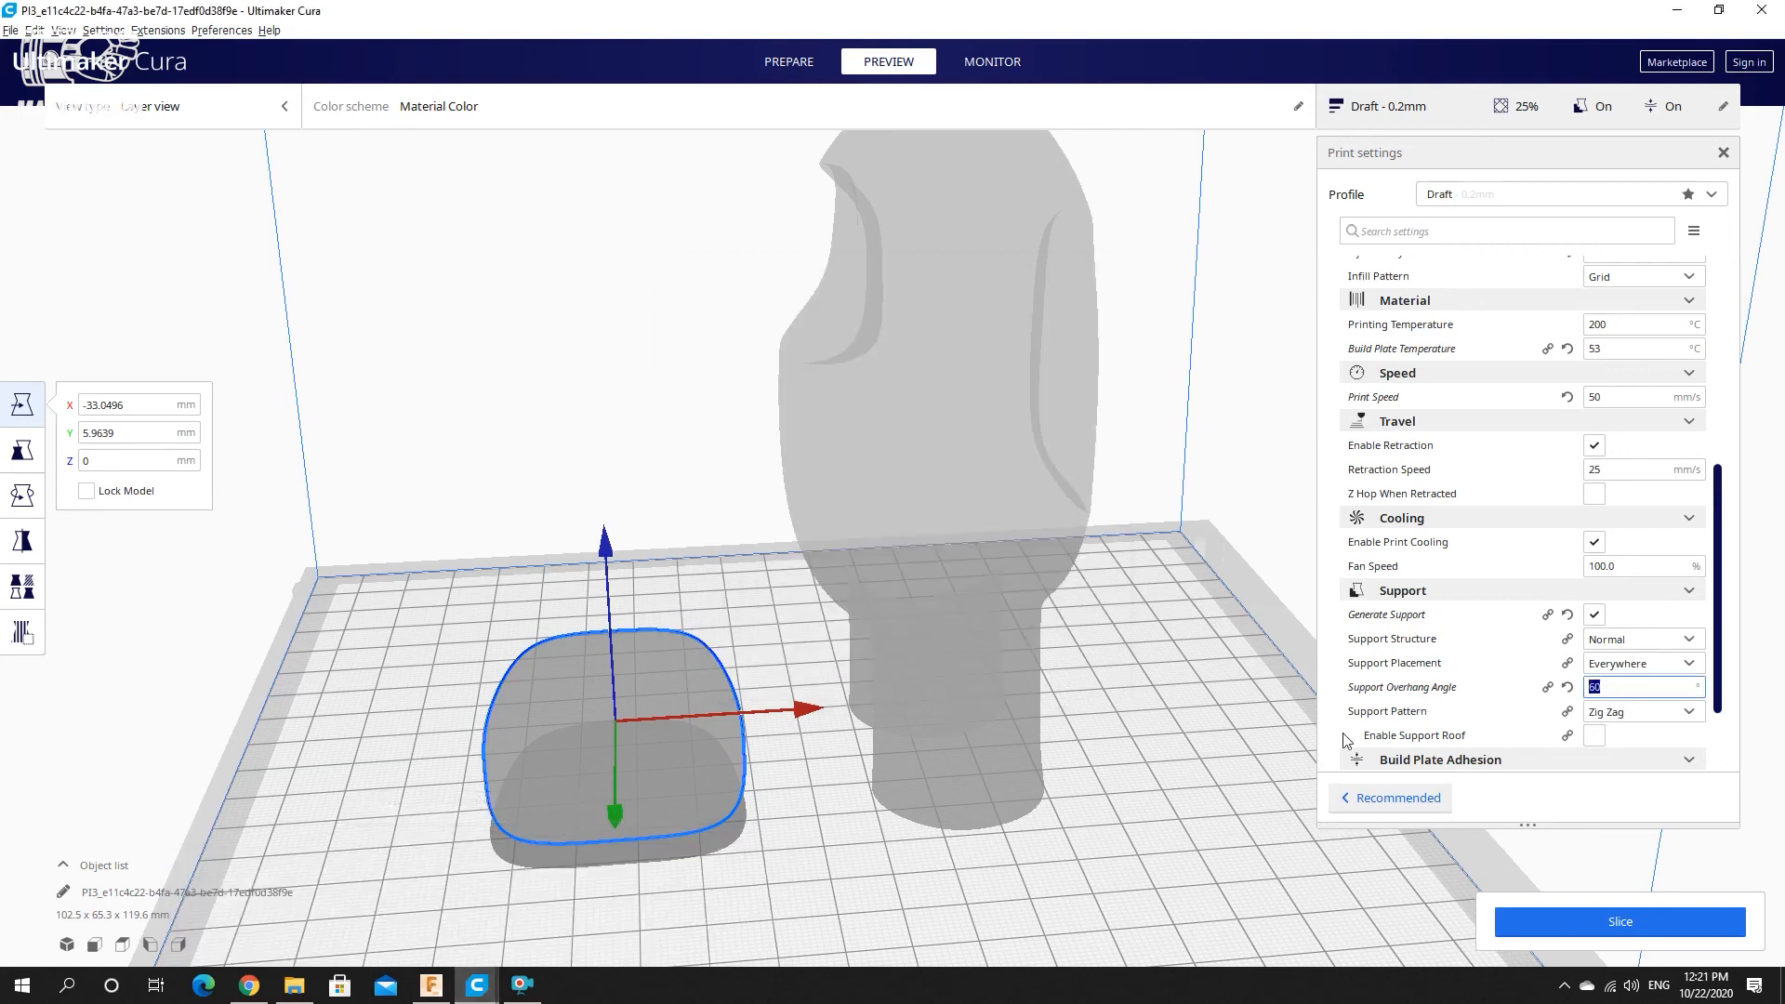
click(1641, 925)
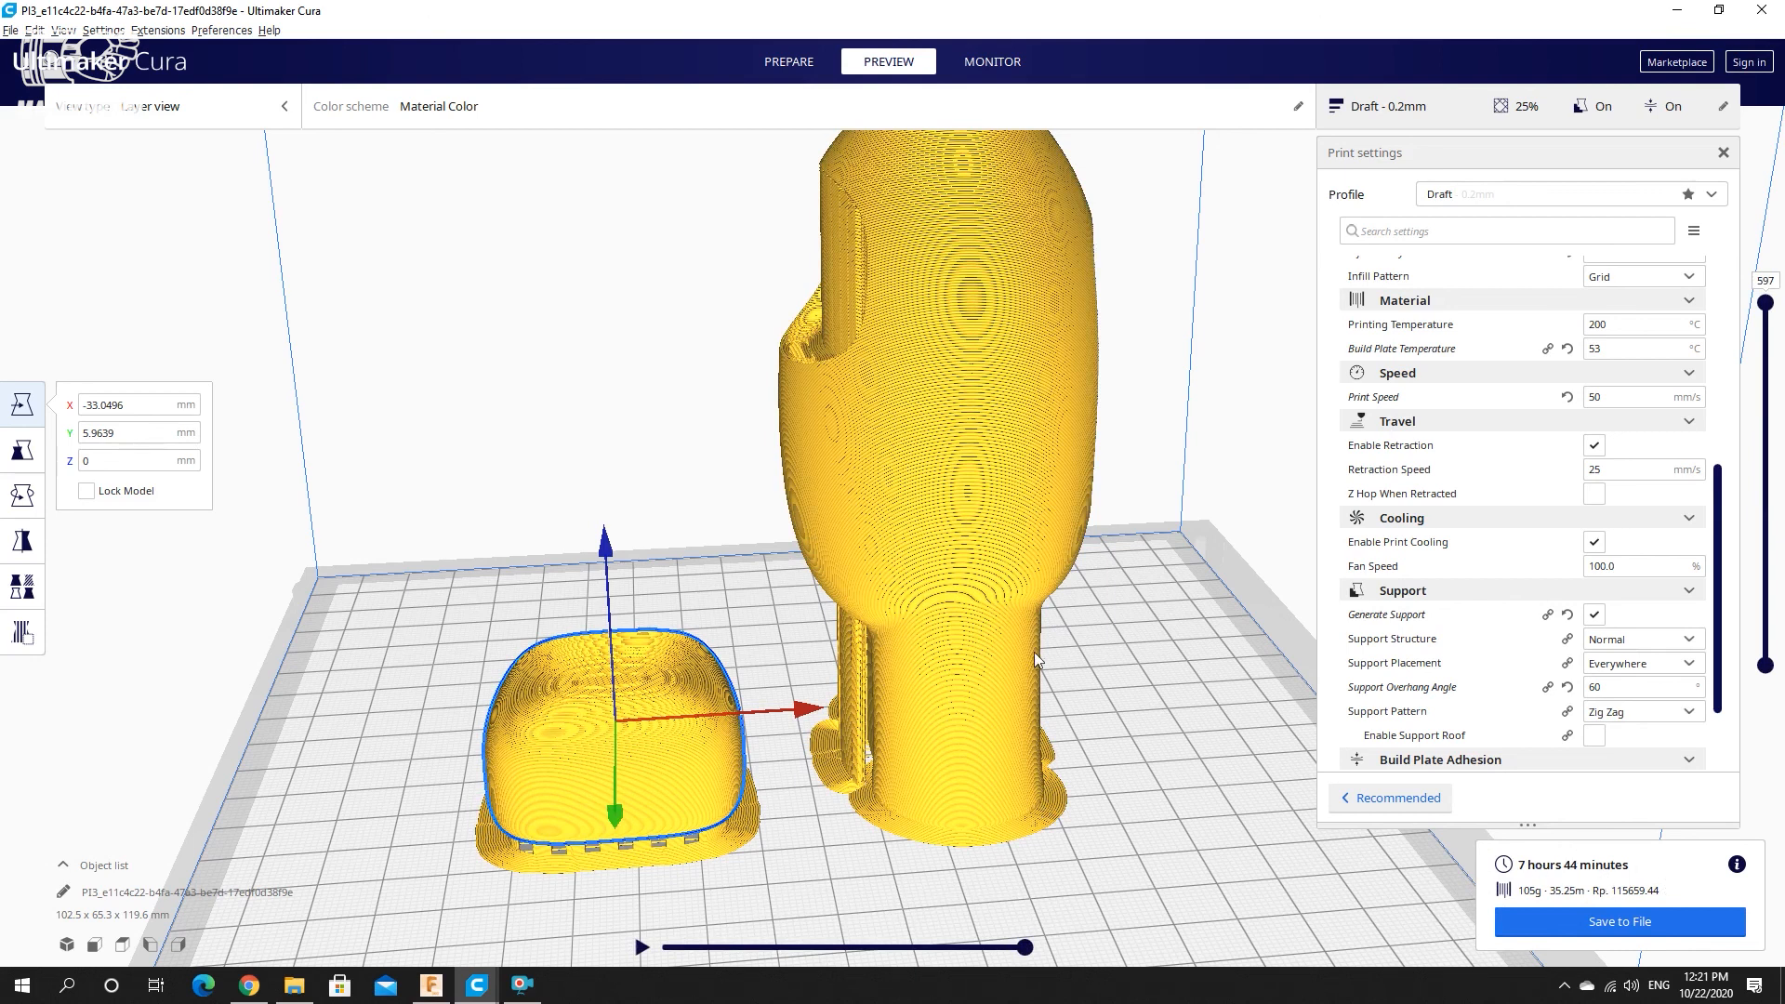
Examine the sliced parts with all layers shown and rename the print job AmongUs.
scroll(1022, 649, down, 6)
scroll(894, 558, up, 2)
middle_drag(755, 534, 741, 589)
right_drag(741, 596, 863, 412)
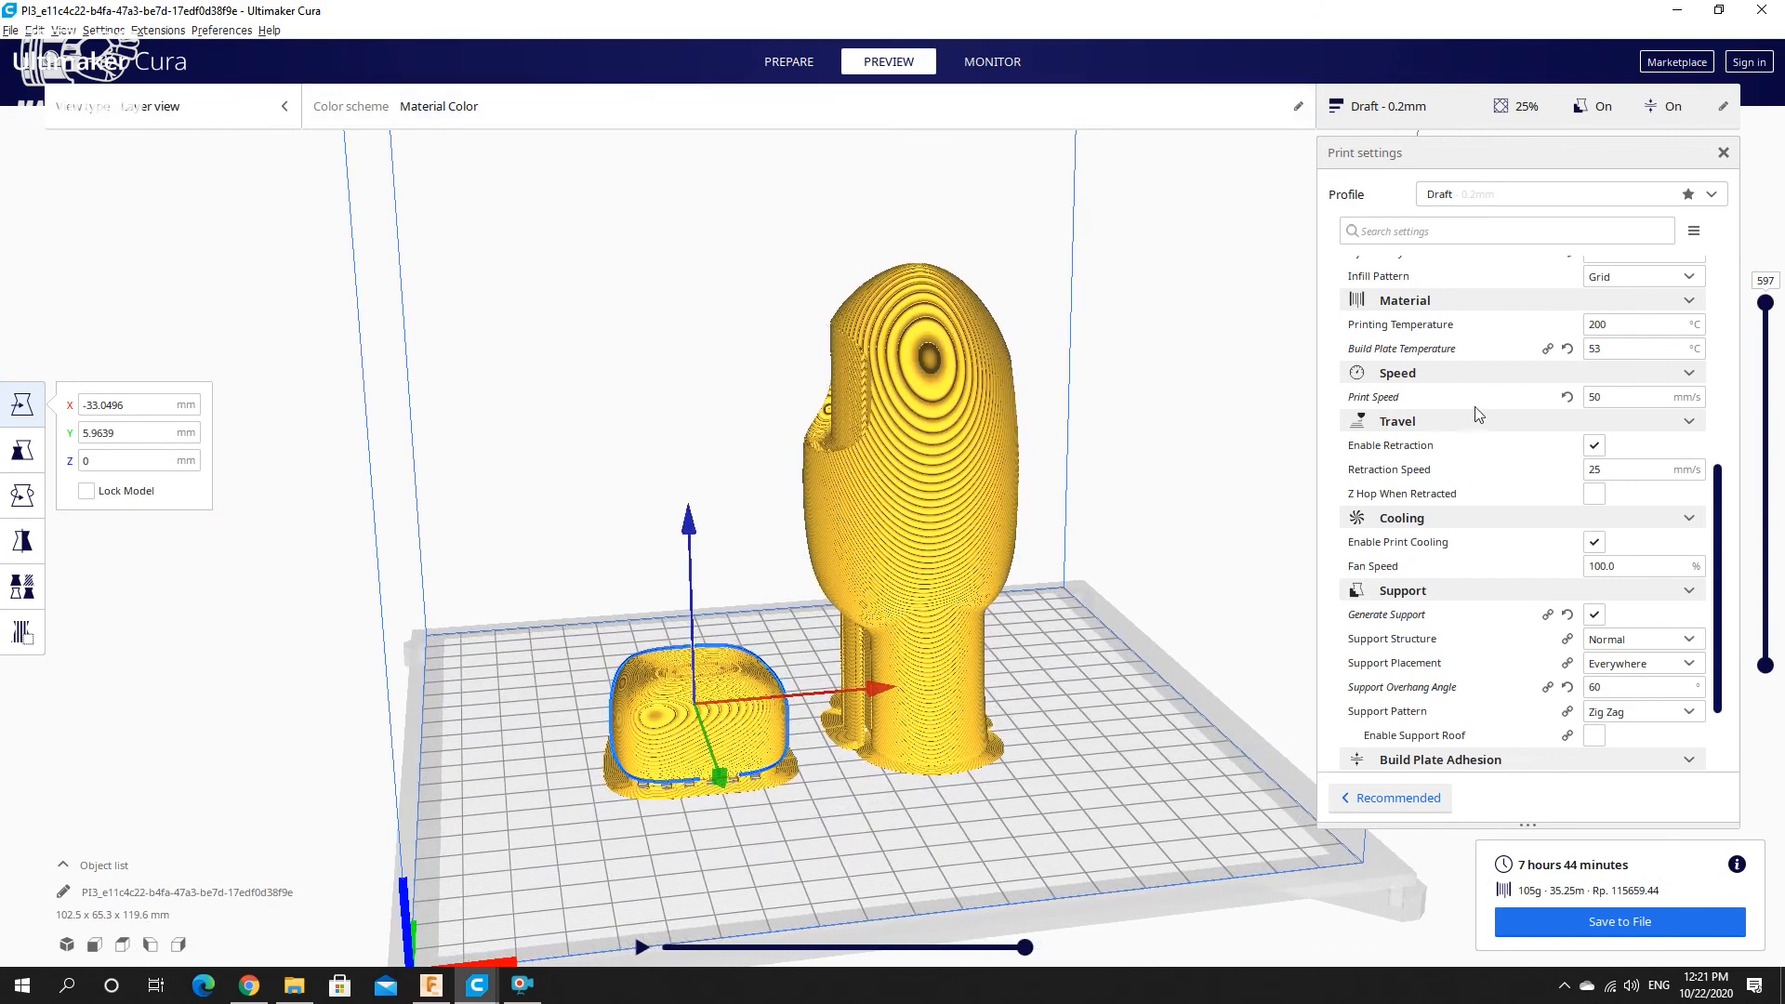
drag(1766, 304, 1784, 248)
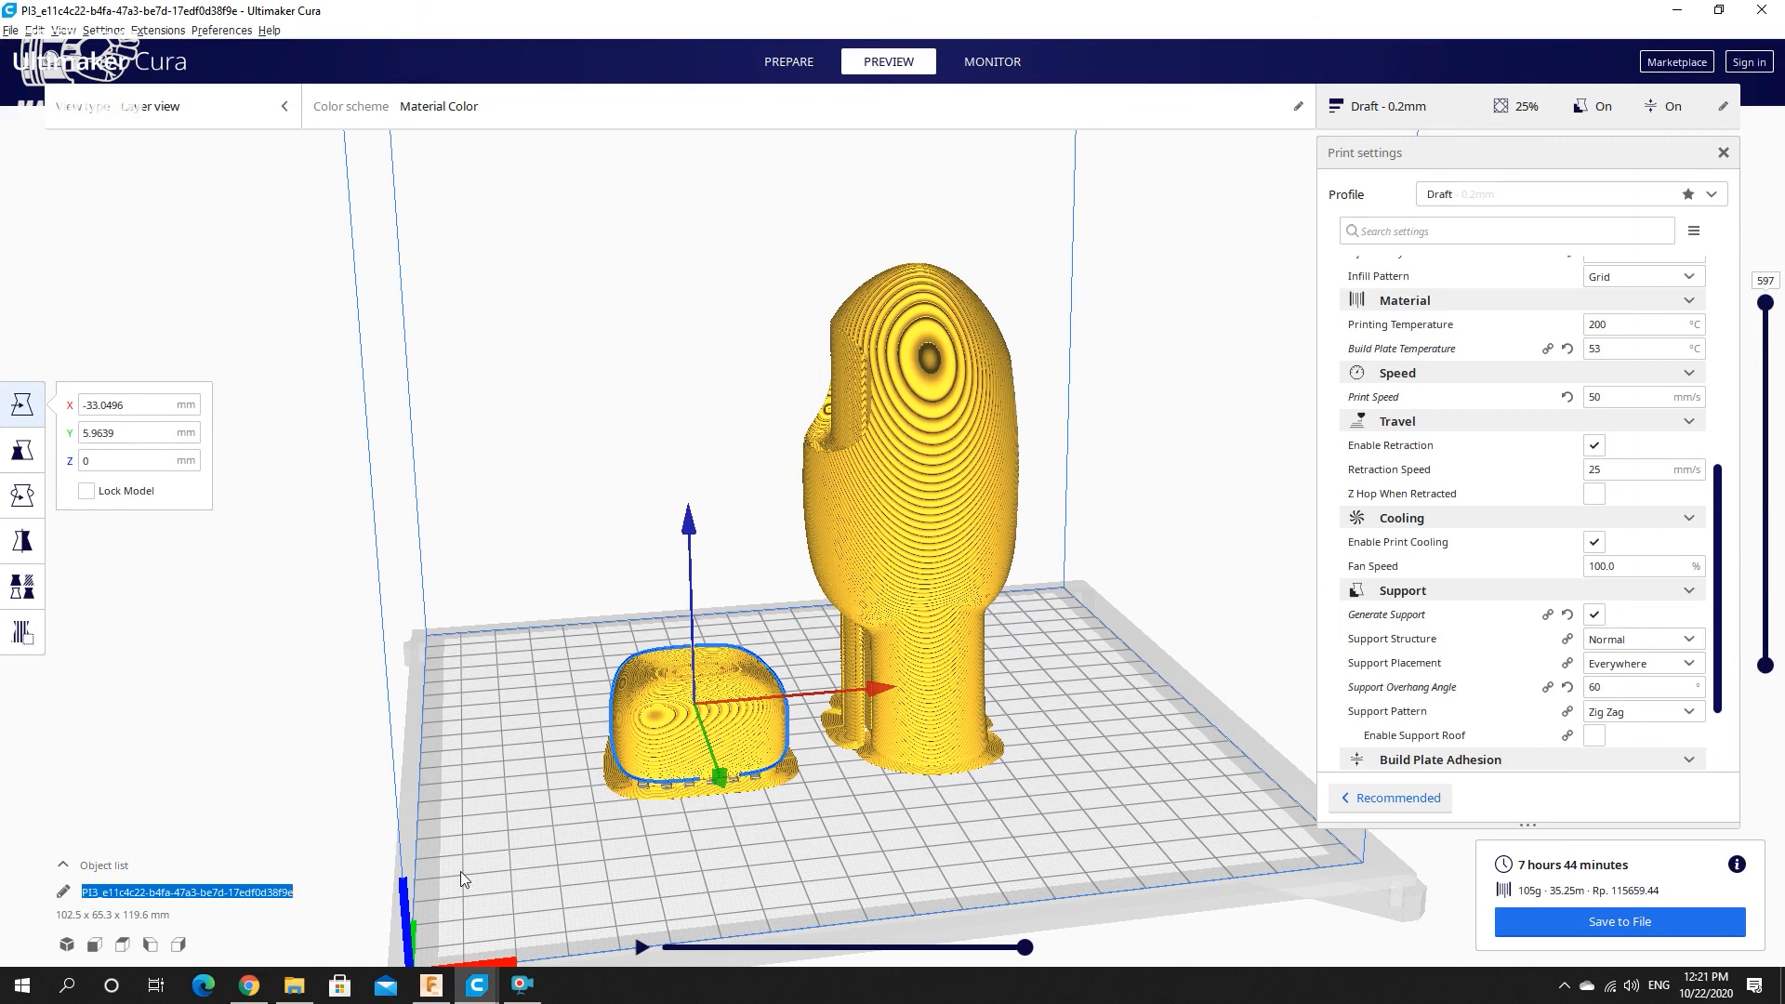
text(AmongUs)
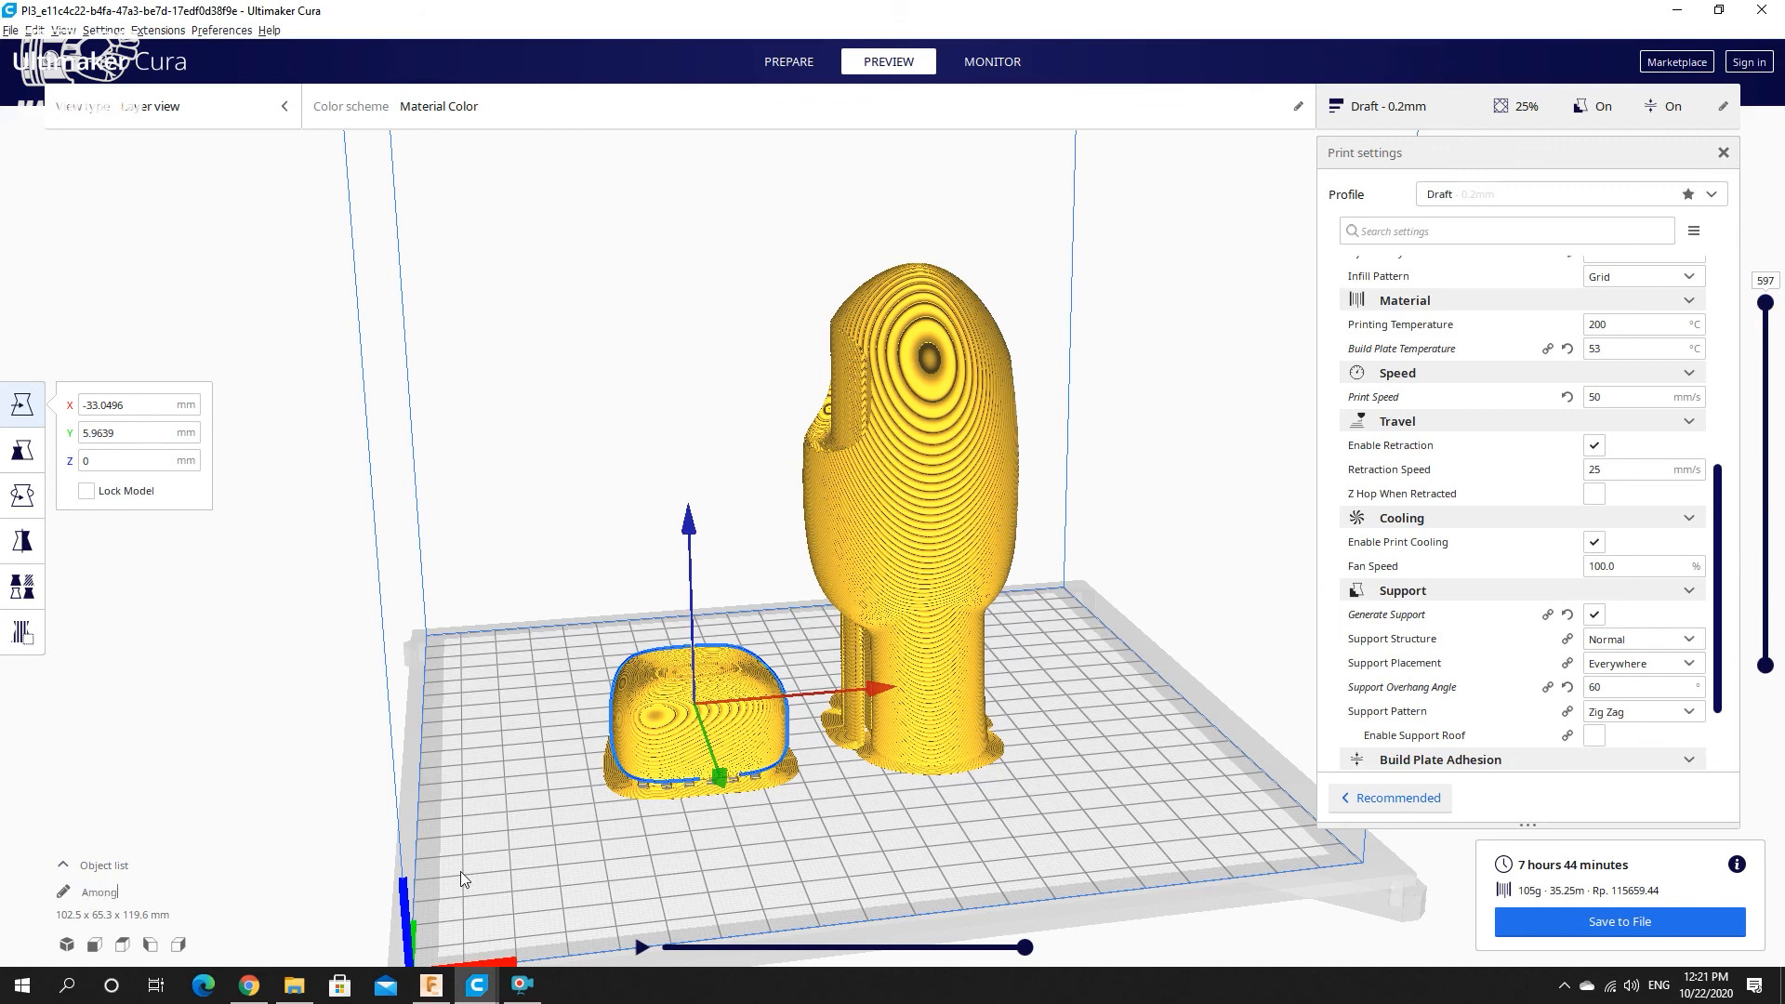